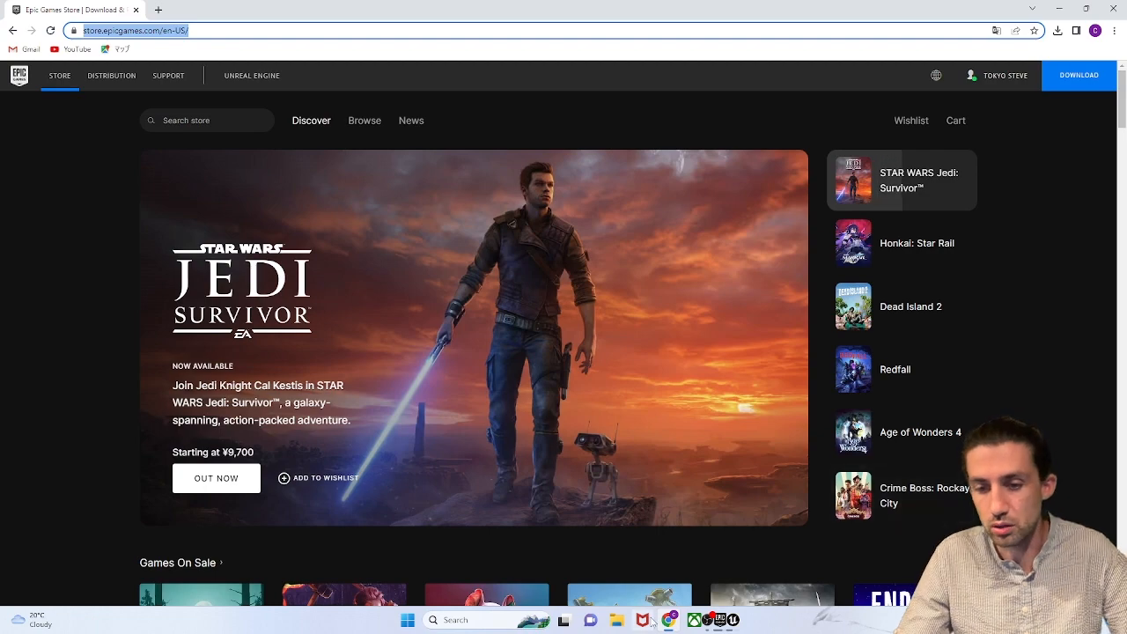
{"action": "left_click", "coordinate": [617, 620]}
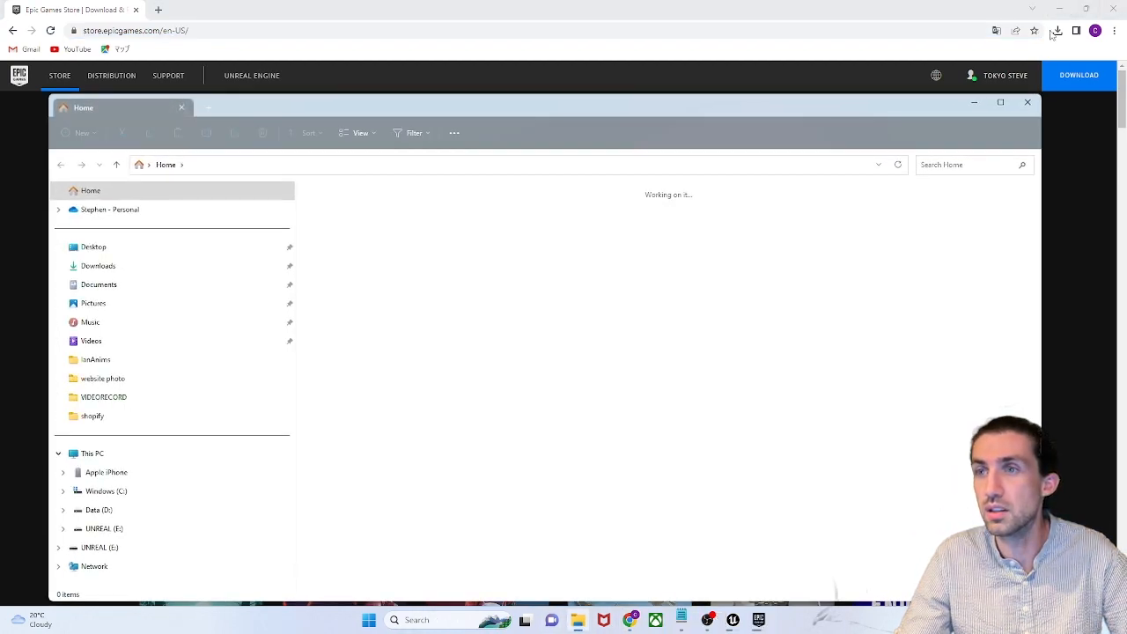
{"action": "left_click", "coordinate": [1027, 102]}
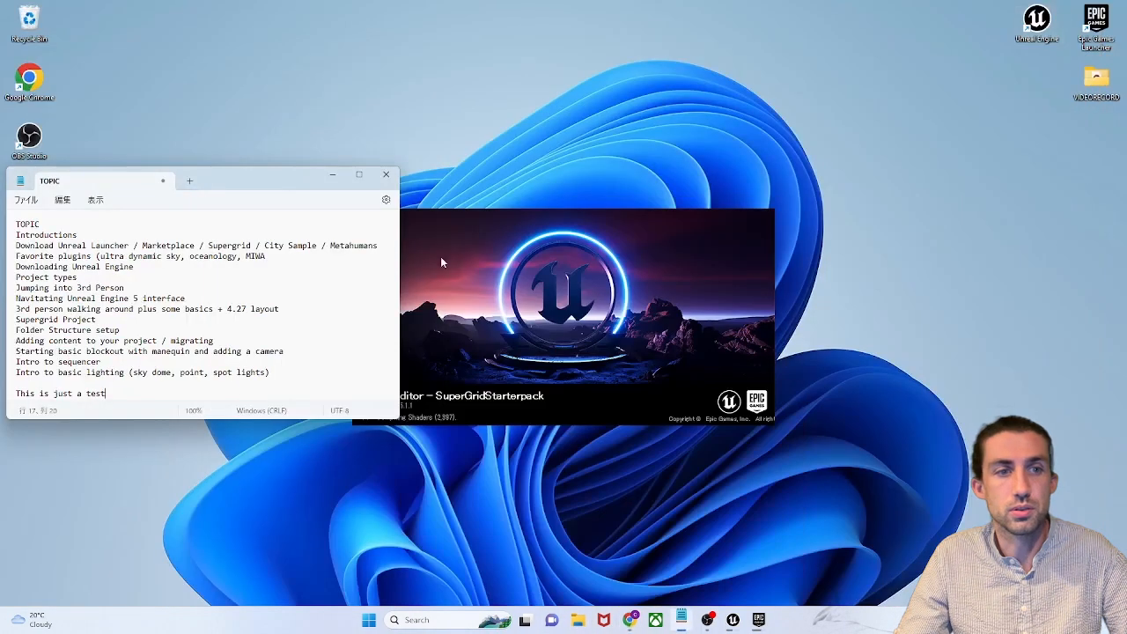
Step: Minimize the Unreal Editor project window and delete the line "This is just a test" from the TOPIC notes
{"action": "left_click_drag", "start_coordinate": [290, 181], "coordinate": [322, 143]}
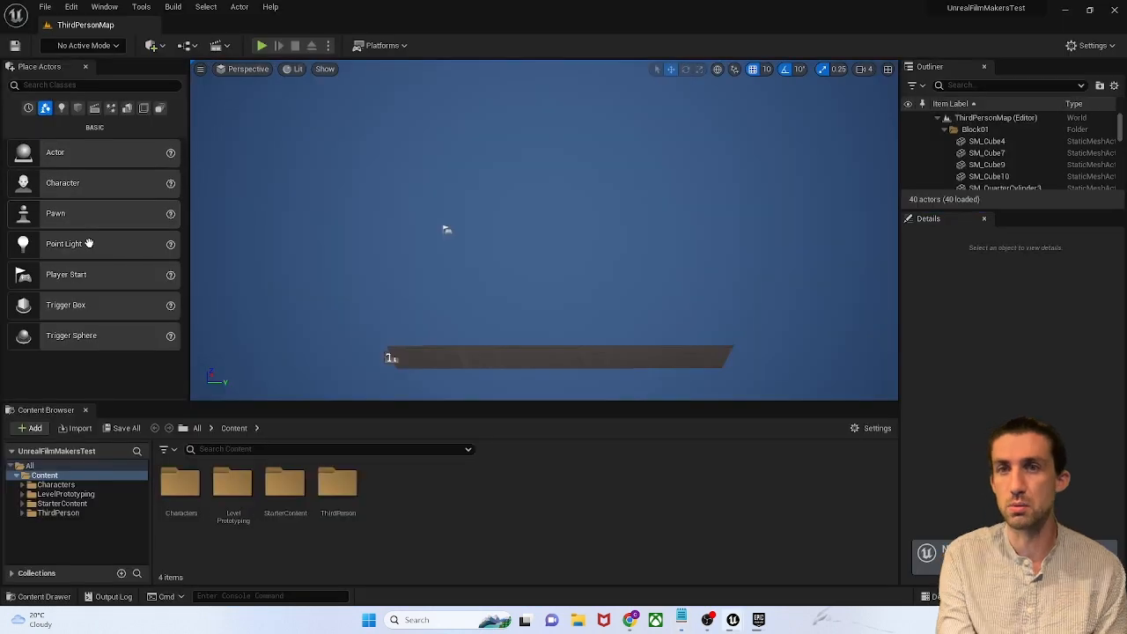
{"action": "left_click", "coordinate": [1067, 10]}
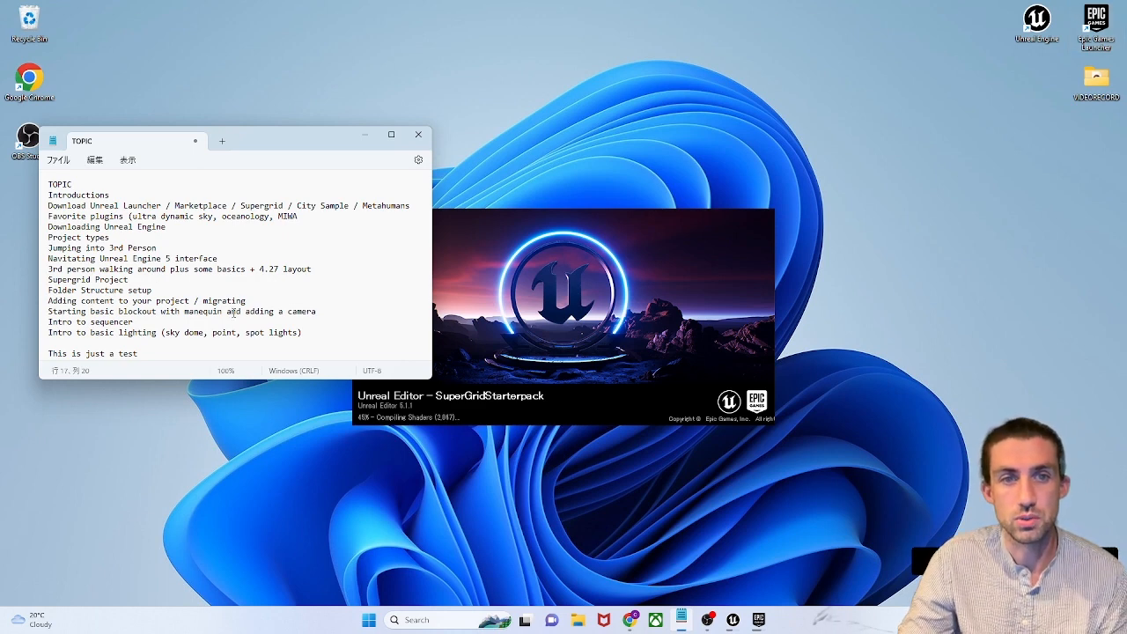
{"action": "triple_click", "coordinate": [141, 354]}
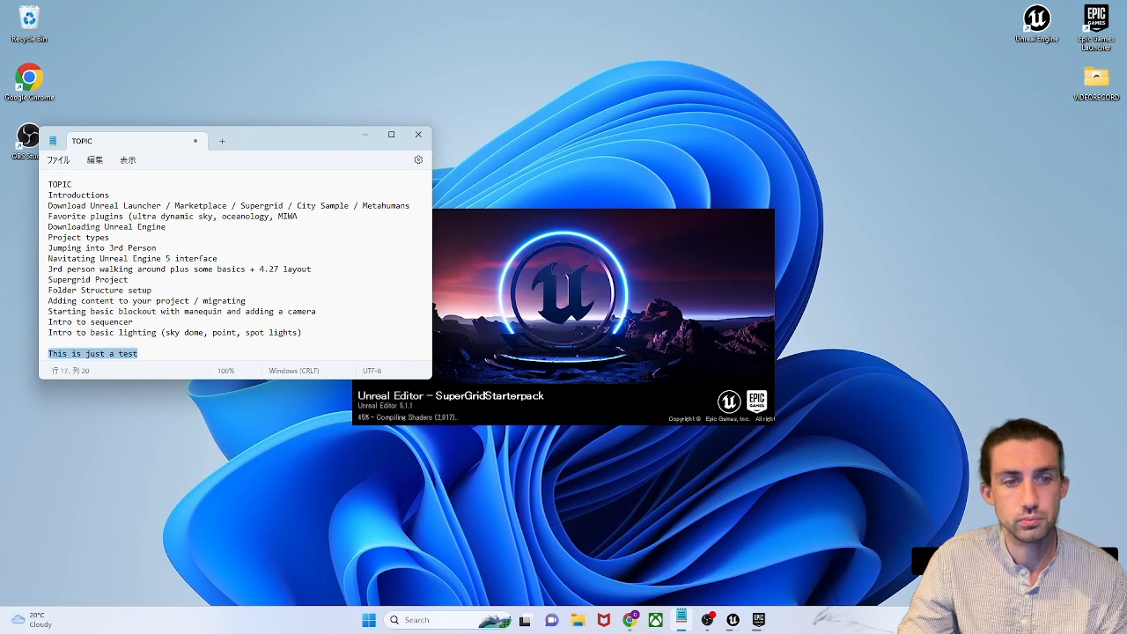
{"action": "key", "text": "BackSpace"}
{"action": "left_click_drag", "start_coordinate": [291, 142], "coordinate": [258, 151]}
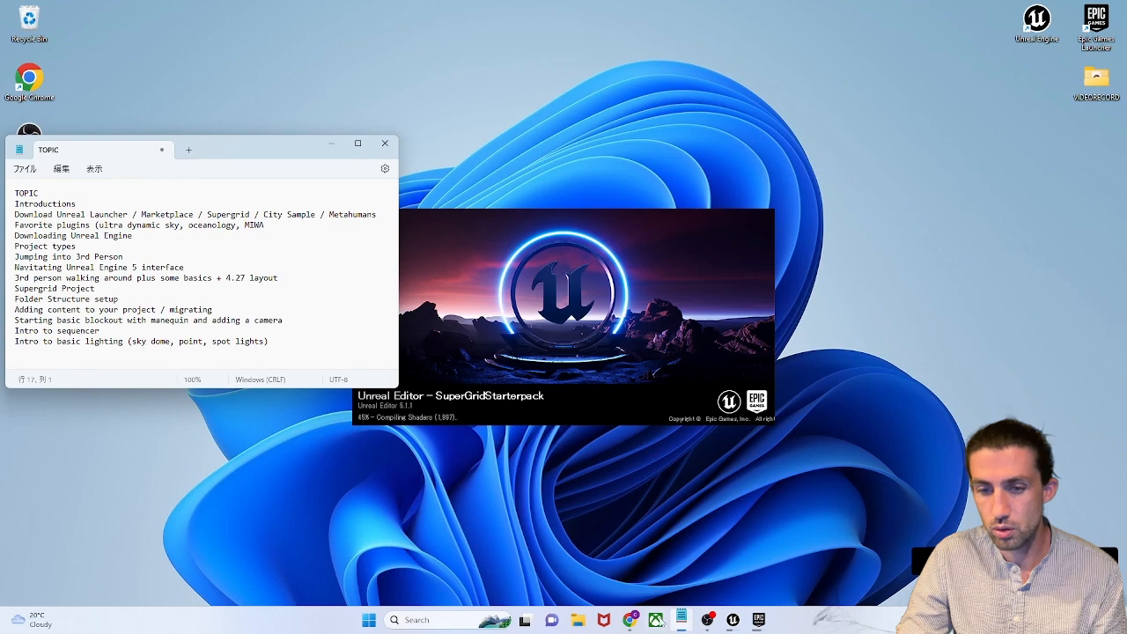
Step: View and close the Epic Games Store page in Chrome, and switch to the Epic Games Launcher in a maximized window
{"action": "left_click", "coordinate": [630, 623]}
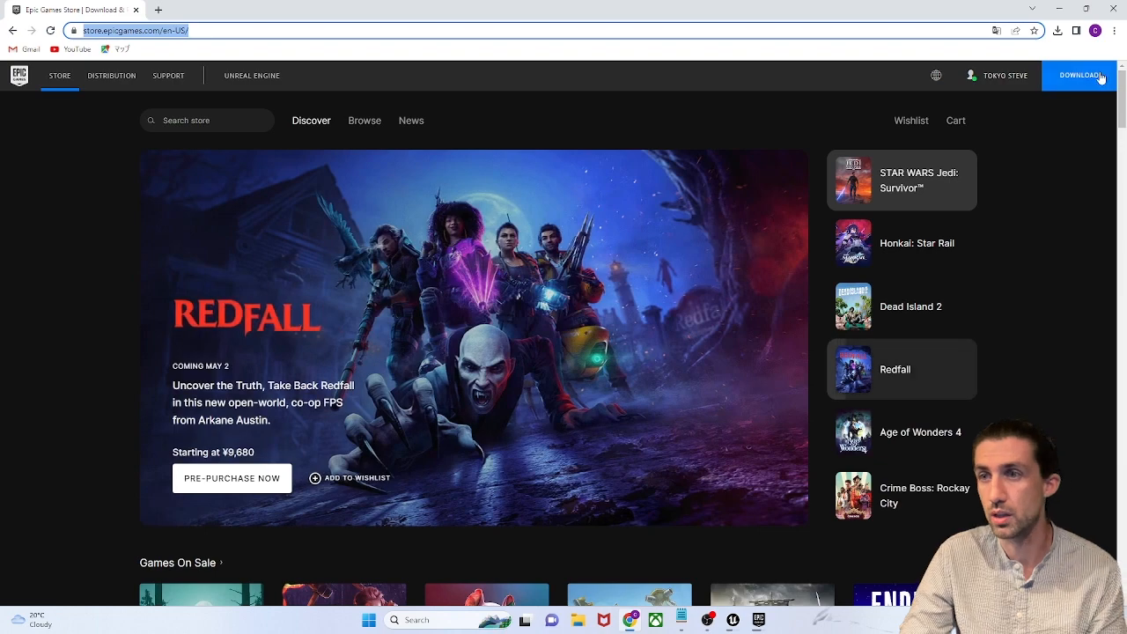
{"action": "left_click", "coordinate": [1115, 11]}
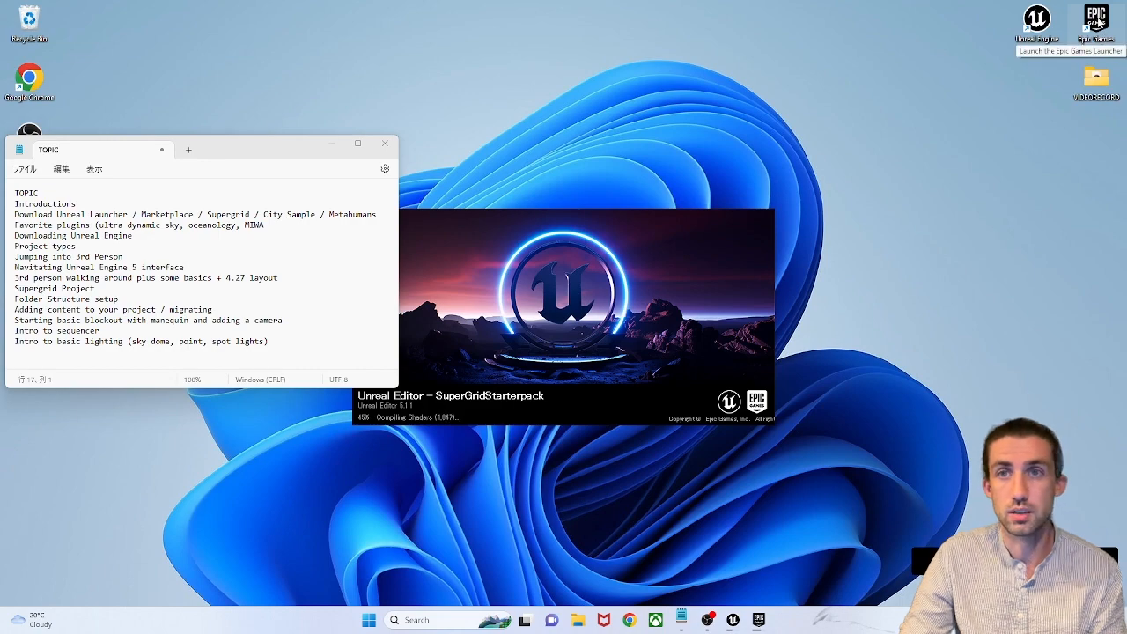
{"action": "left_click", "coordinate": [759, 621]}
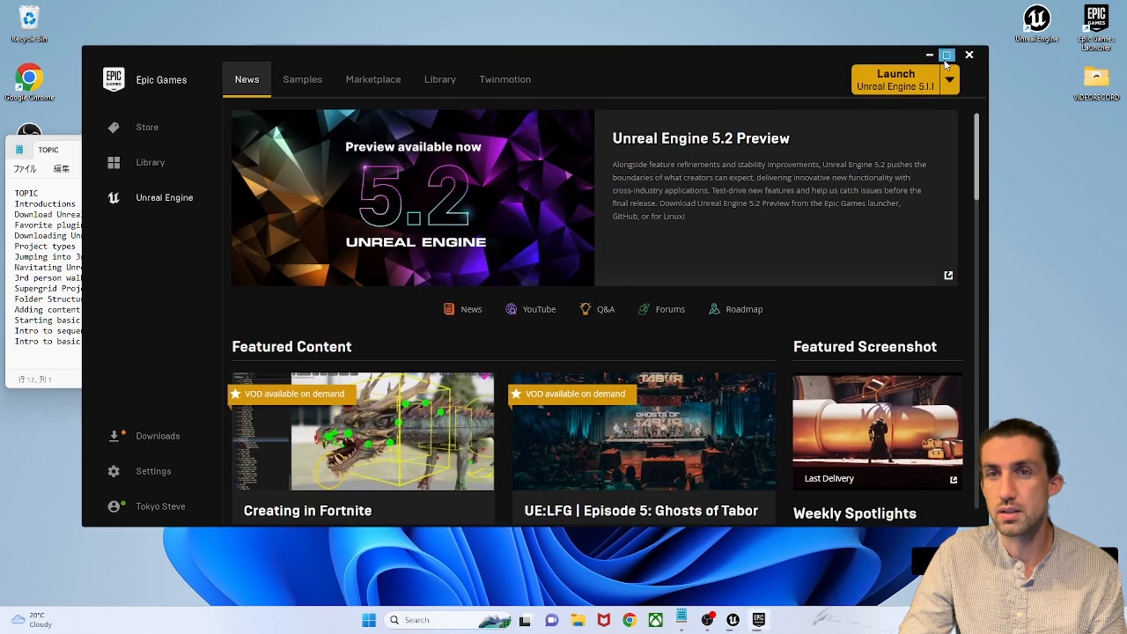
{"action": "left_click", "coordinate": [948, 54]}
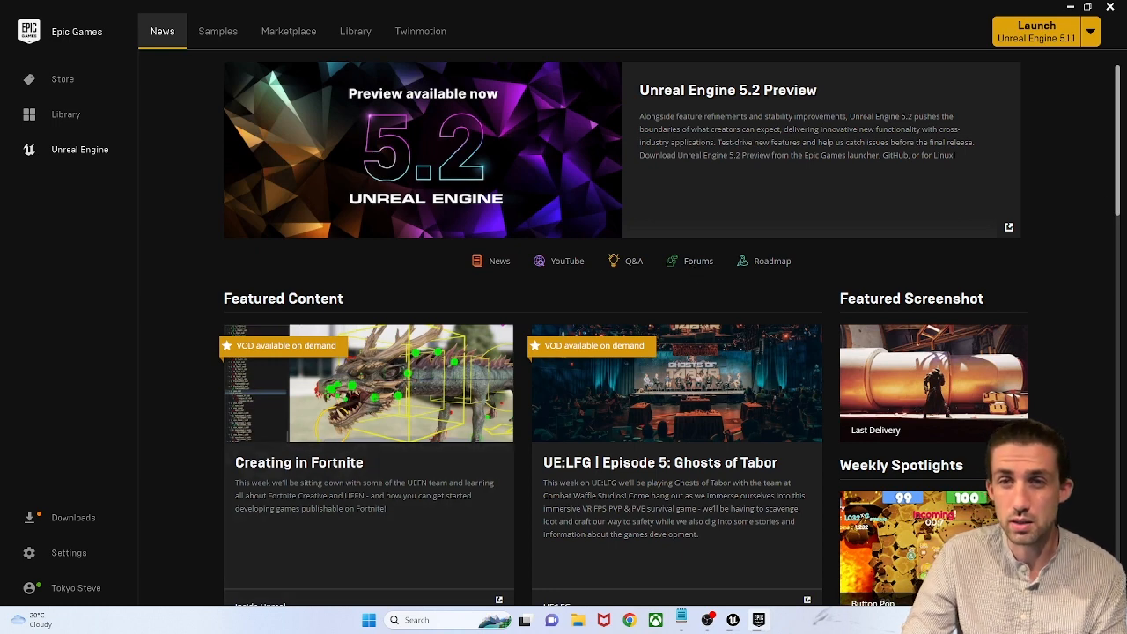
Step: Look through the Unreal Engine news page, including its featured content, weekly spotlights, blog entries and community resources
{"action": "left_click_drag", "start_coordinate": [1117, 167], "coordinate": [1106, 278]}
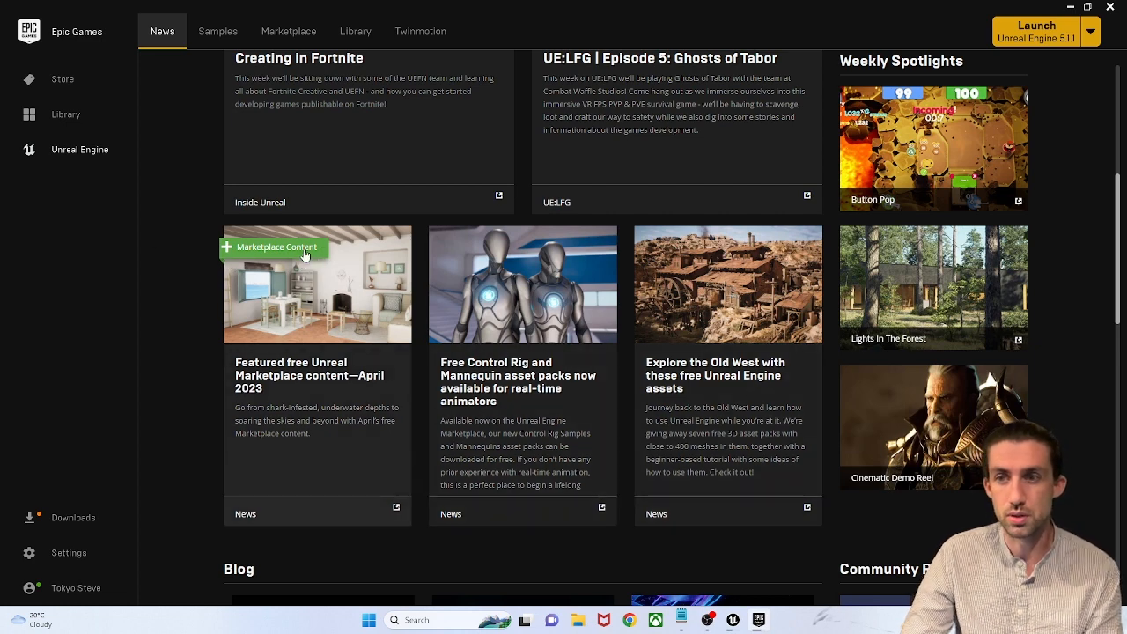
{"action": "left_click_drag", "start_coordinate": [1124, 354], "coordinate": [1121, 417]}
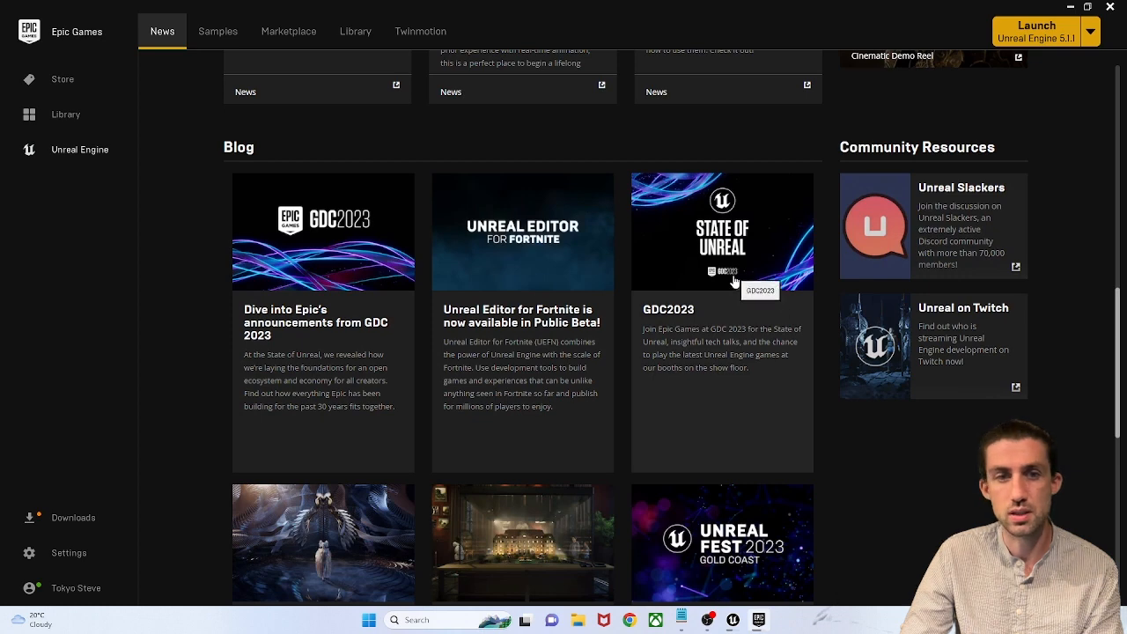
{"action": "mouse_move", "coordinate": [1117, 373]}
{"action": "left_mouse_down"}
{"action": "mouse_move", "coordinate": [1116, 427]}
{"action": "mouse_move", "coordinate": [1117, 387]}
{"action": "left_mouse_up"}
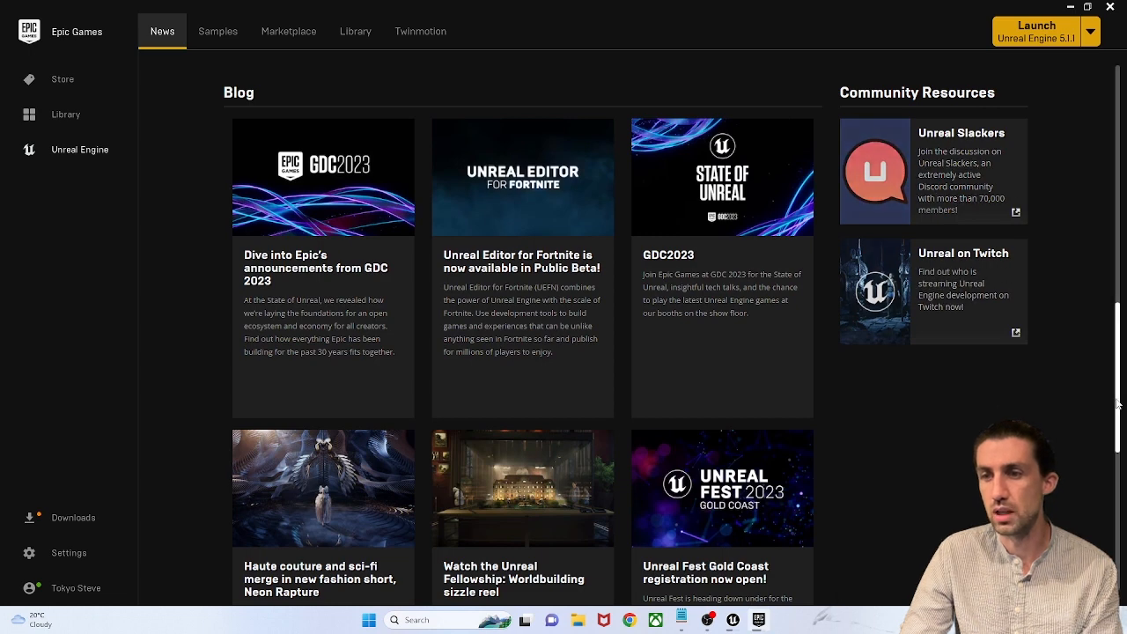
{"action": "left_click_drag", "start_coordinate": [1117, 396], "coordinate": [1117, 390]}
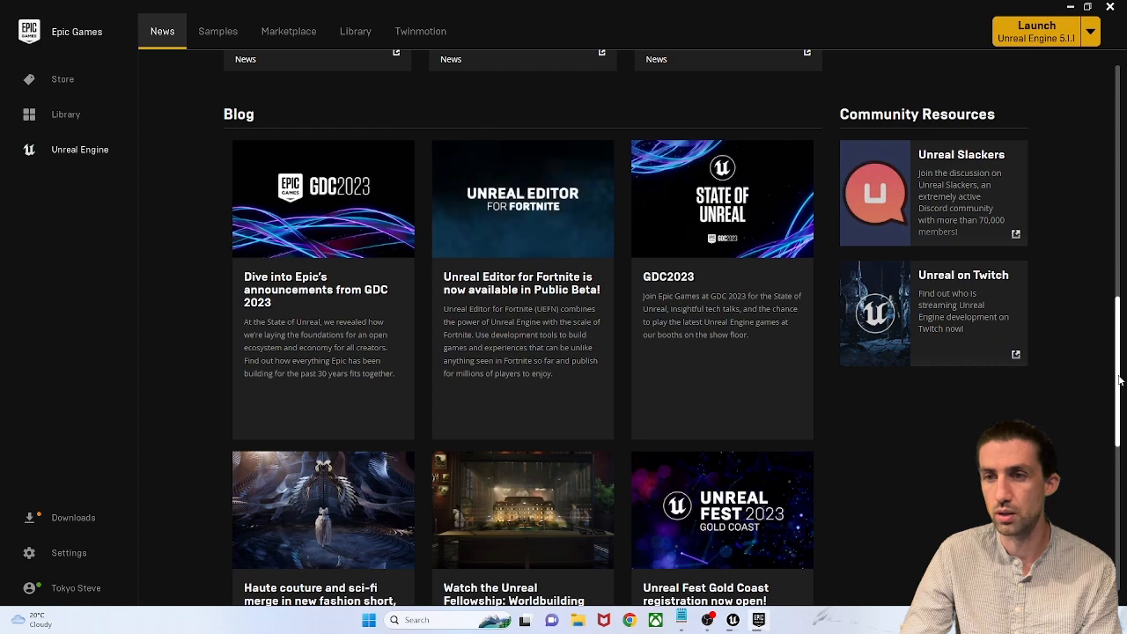
{"action": "scroll", "coordinate": [1125, 380], "scroll_direction": "down", "scroll_amount": 5}
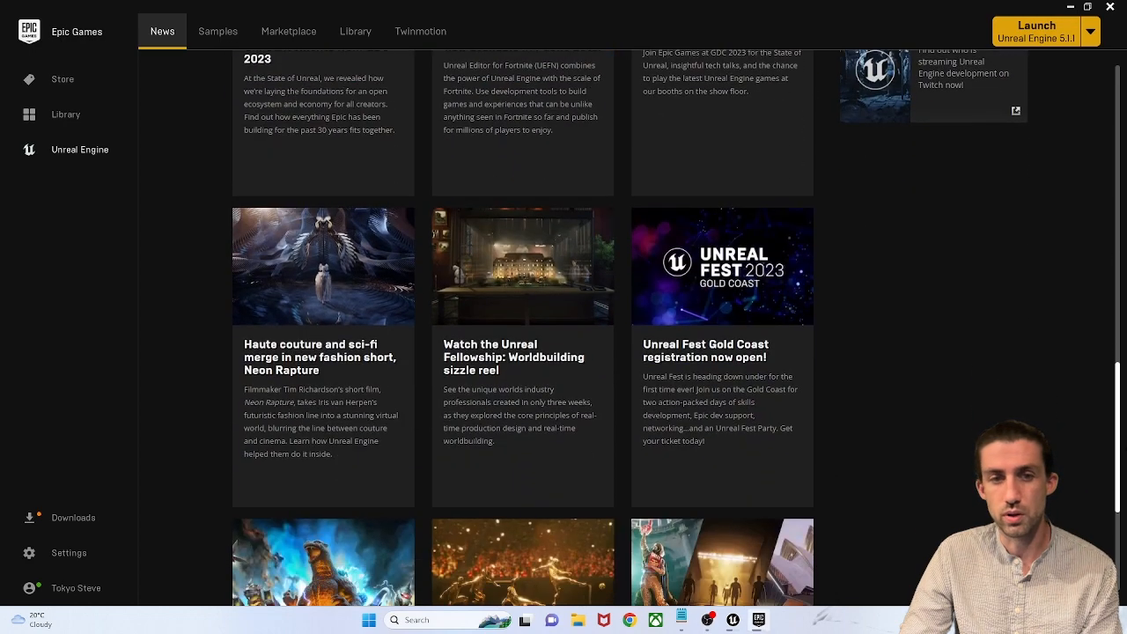
{"action": "scroll", "coordinate": [1124, 381], "scroll_direction": "down", "scroll_amount": 1}
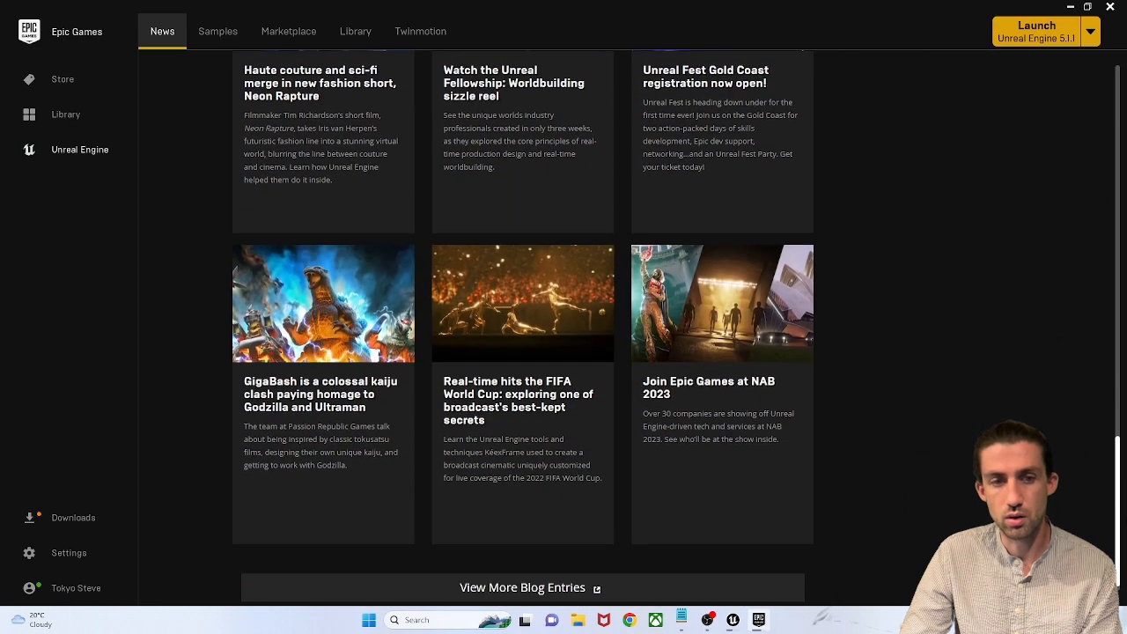
{"action": "scroll", "coordinate": [1124, 380], "scroll_direction": "up", "scroll_amount": 15}
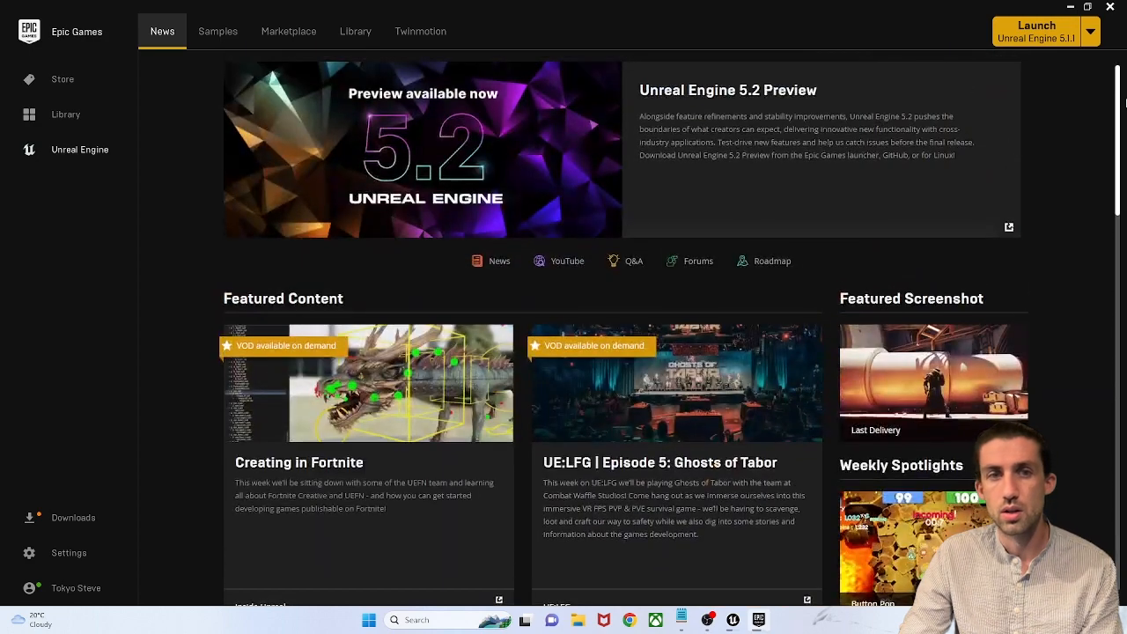
Step: Browse the Unreal Engine samples, covering the feature, game and legacy sample projects
{"action": "left_click", "coordinate": [223, 41]}
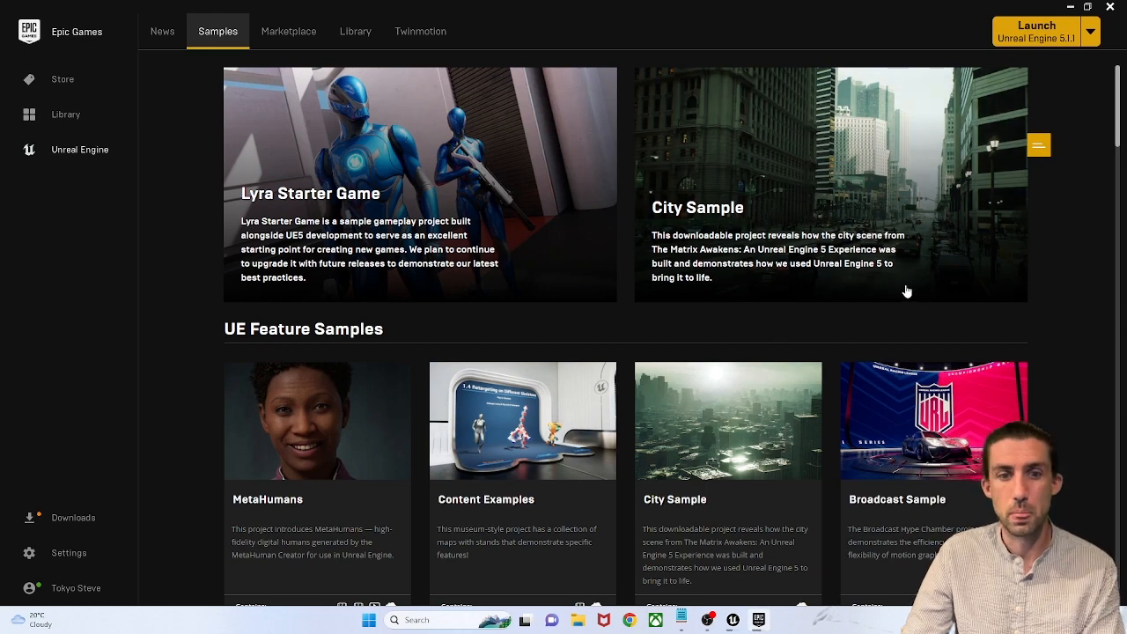
{"action": "scroll", "coordinate": [775, 330], "scroll_direction": "down", "scroll_amount": 1}
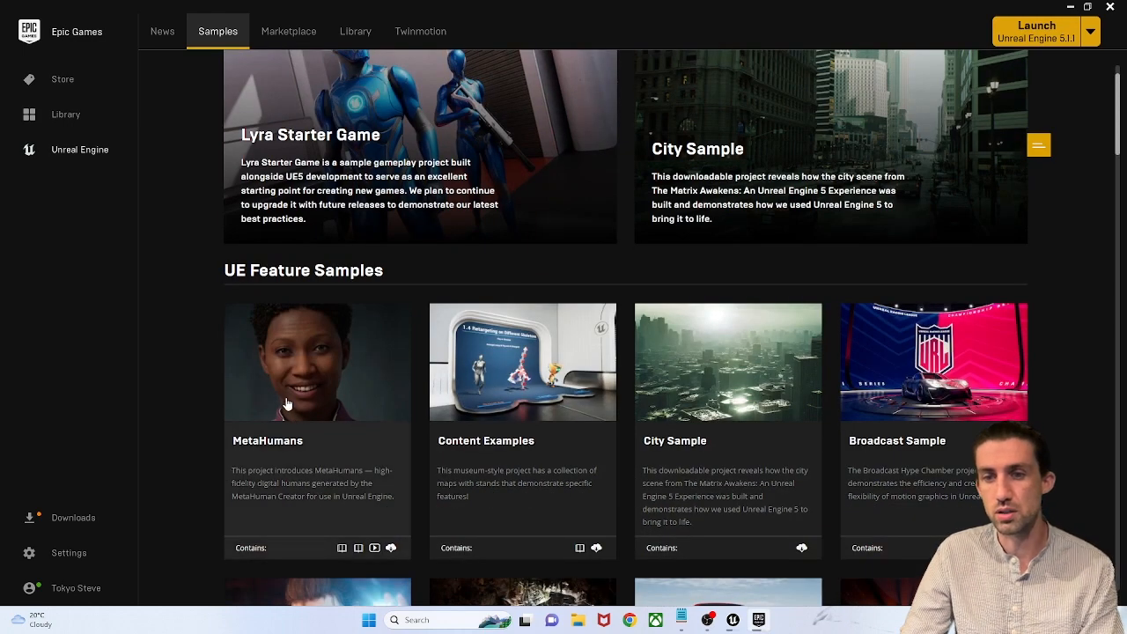
{"action": "scroll", "coordinate": [286, 405], "scroll_direction": "down", "scroll_amount": 4}
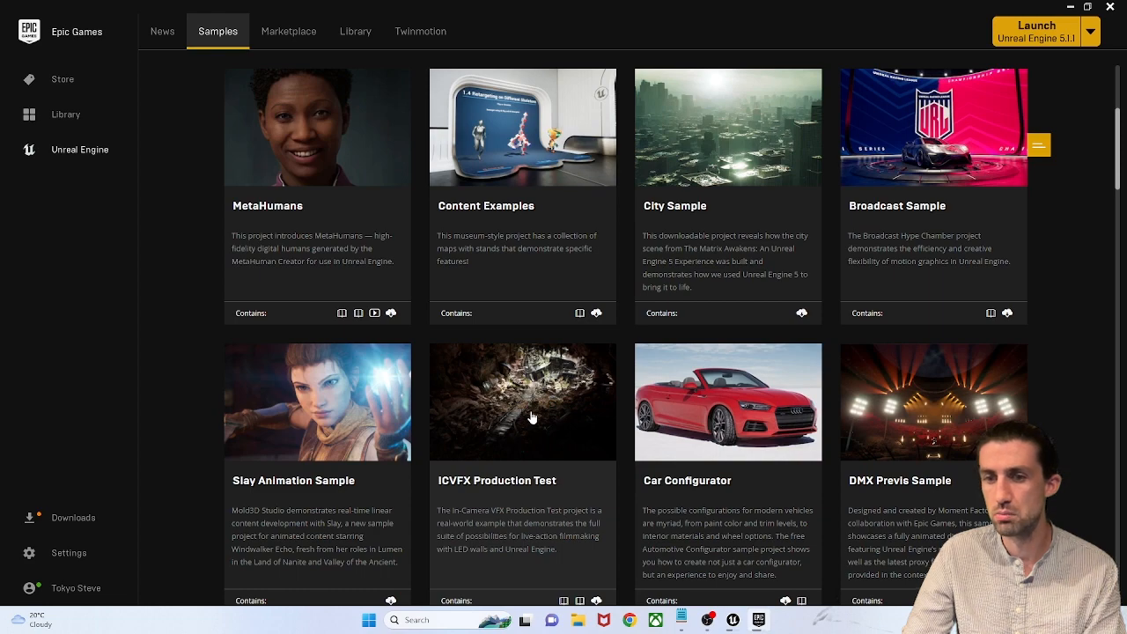
{"action": "scroll", "coordinate": [562, 408], "scroll_direction": "down", "scroll_amount": 4}
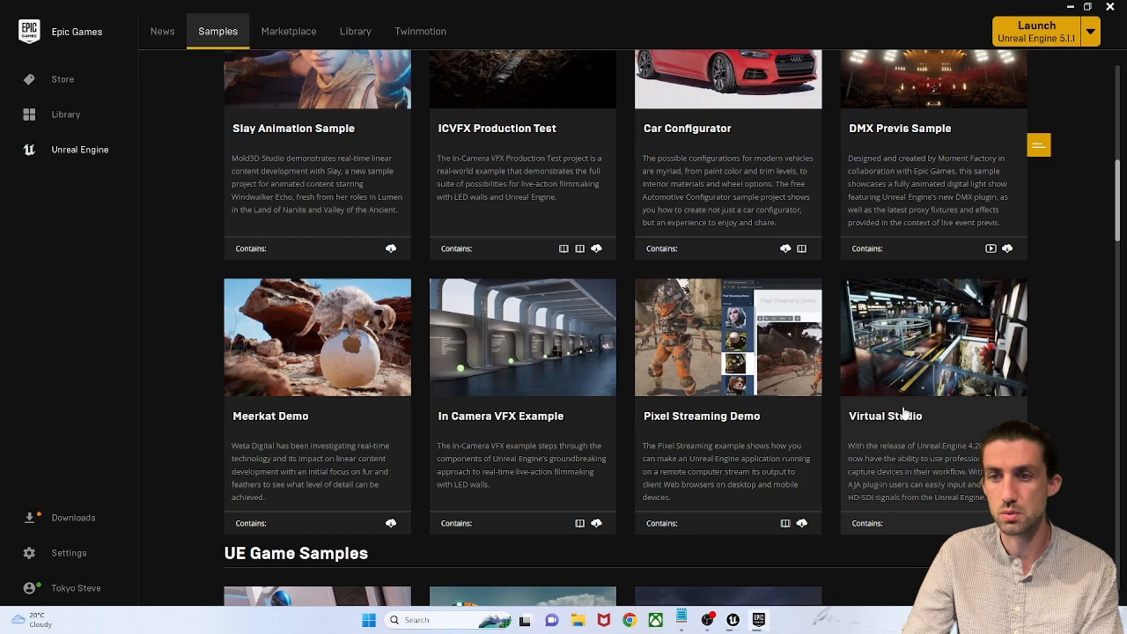
{"action": "scroll", "coordinate": [534, 327], "scroll_direction": "down", "scroll_amount": 3}
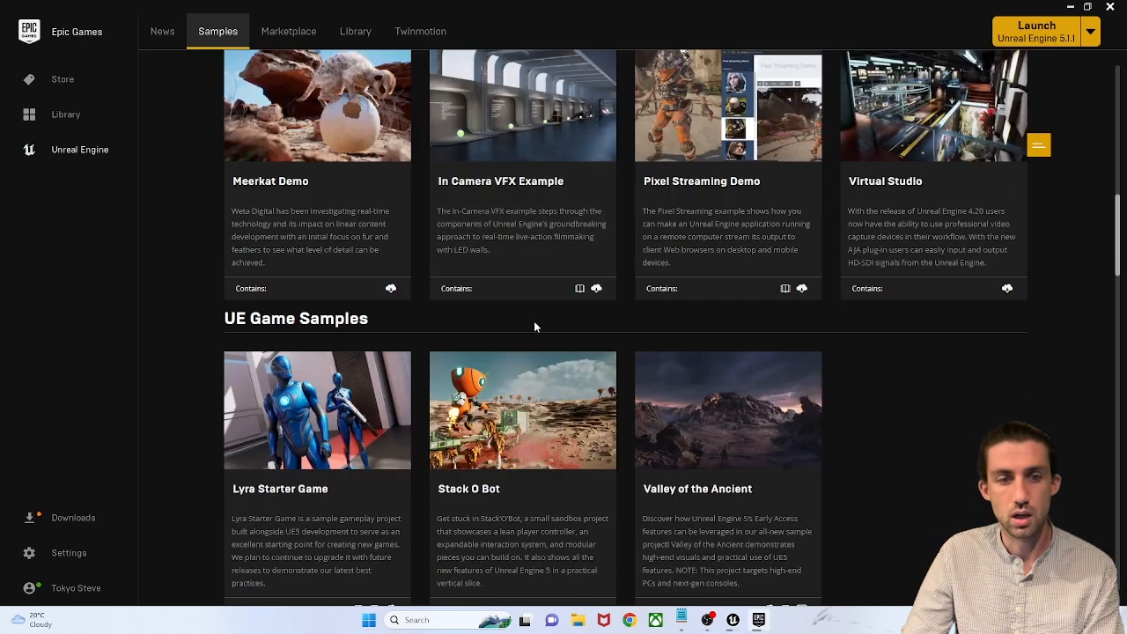
{"action": "scroll", "coordinate": [534, 326], "scroll_direction": "down", "scroll_amount": 2}
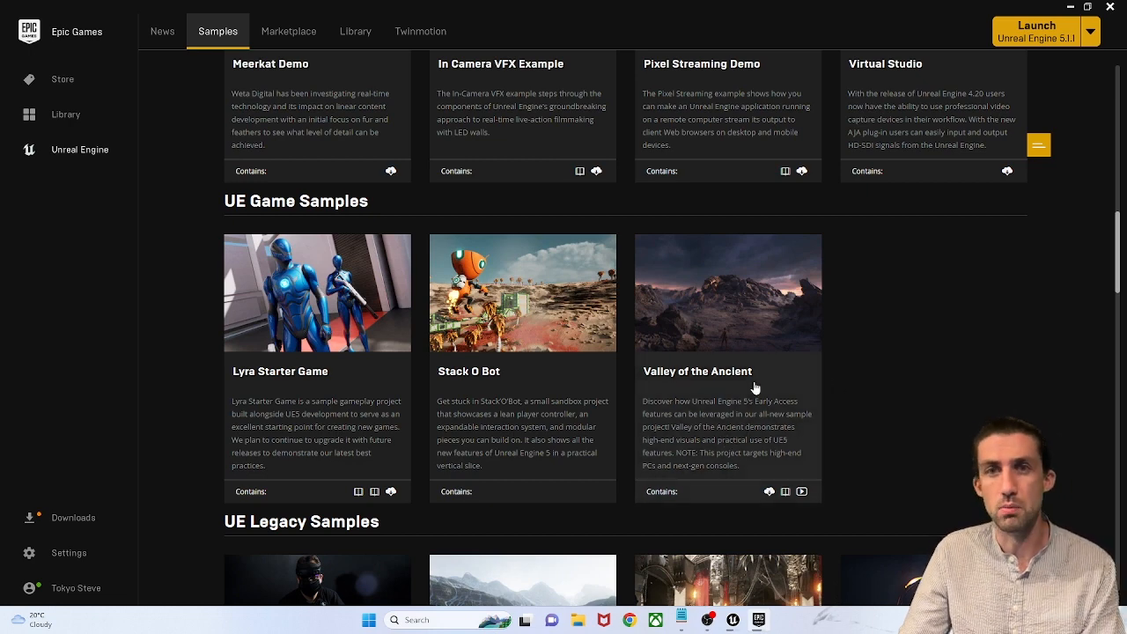
{"action": "scroll", "coordinate": [751, 392], "scroll_direction": "down", "scroll_amount": 3}
{"action": "scroll", "coordinate": [750, 392], "scroll_direction": "down", "scroll_amount": 4}
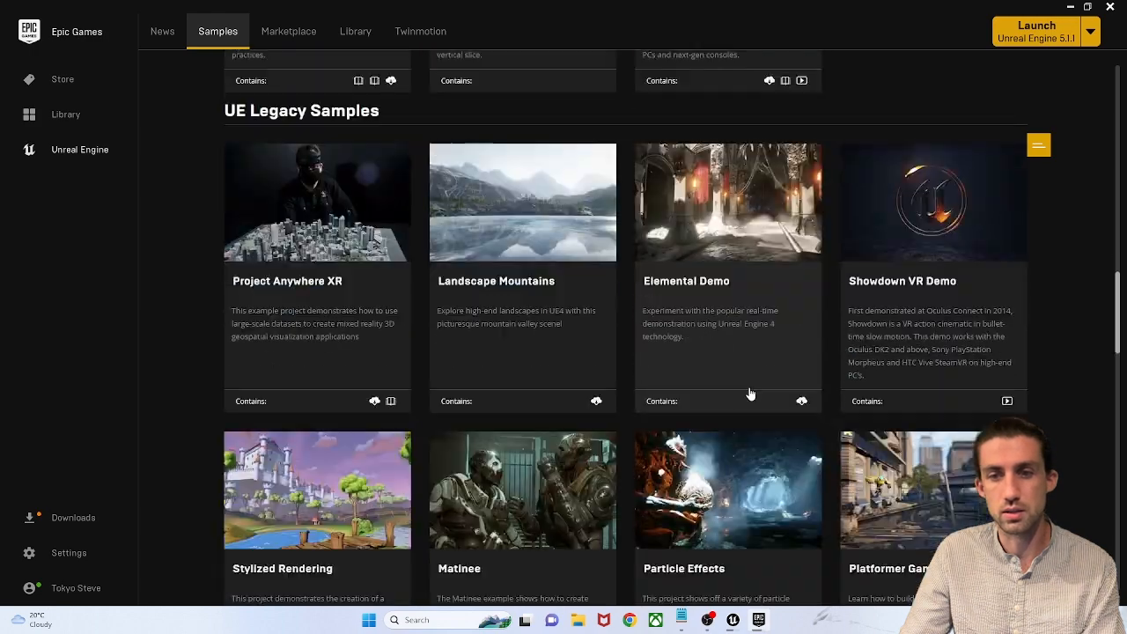
{"action": "scroll", "coordinate": [751, 392], "scroll_direction": "down", "scroll_amount": 2}
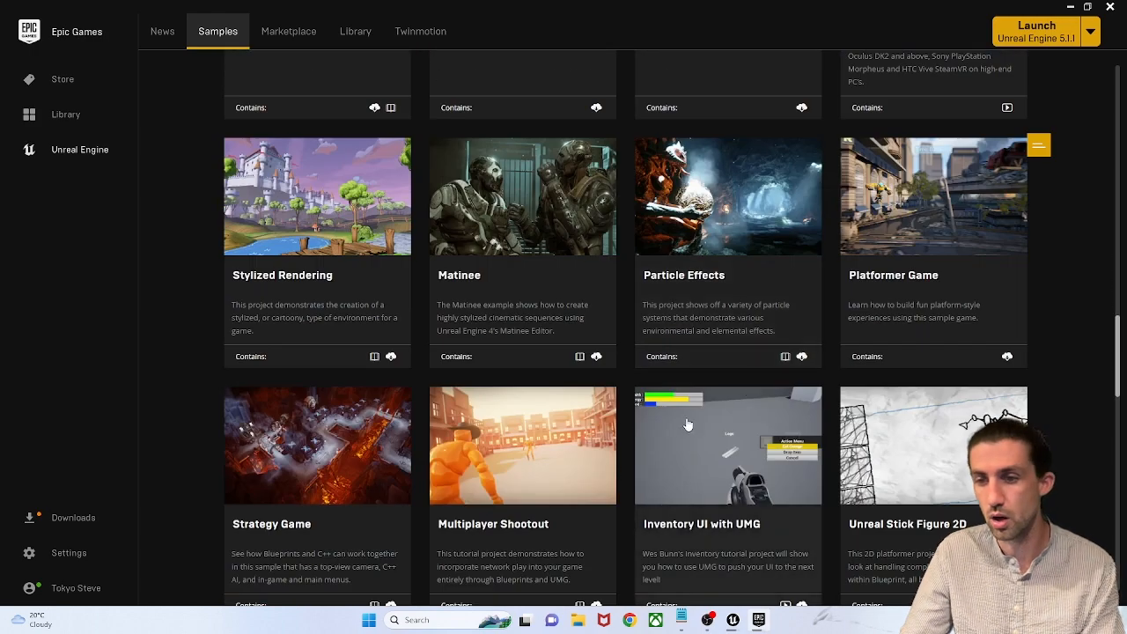
{"action": "scroll", "coordinate": [687, 425], "scroll_direction": "down", "scroll_amount": 4}
{"action": "scroll", "coordinate": [688, 425], "scroll_direction": "up", "scroll_amount": 20}
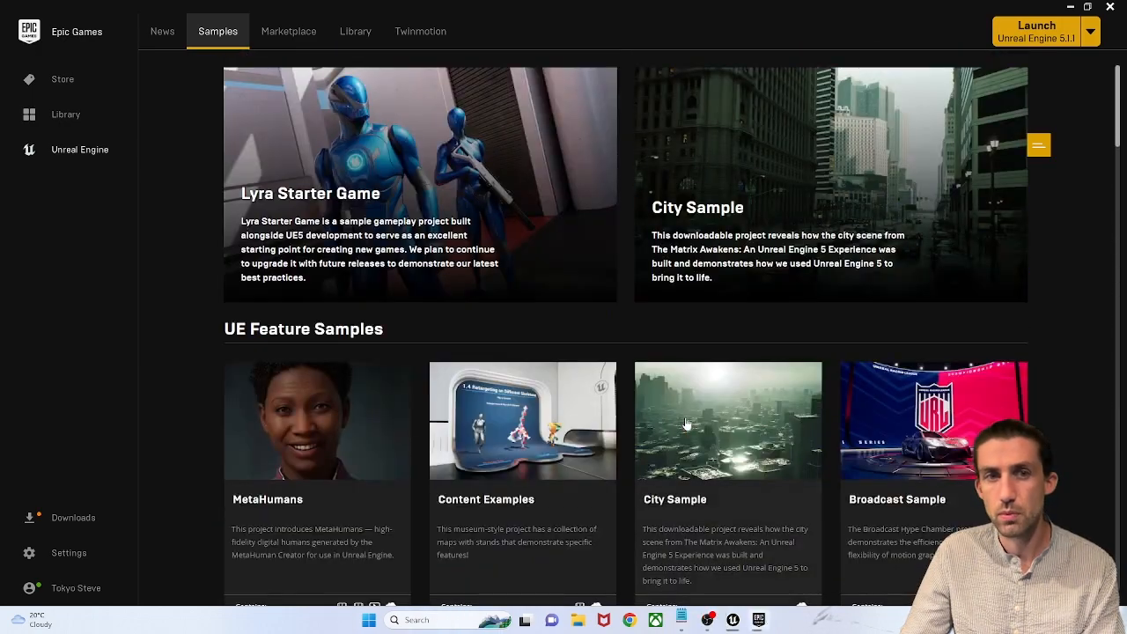
Step: Dismiss the Missing Project Settings notification in the SuperGridStarterpack editor and minimize both the editor and the TOPIC notes
{"action": "left_click", "coordinate": [681, 620]}
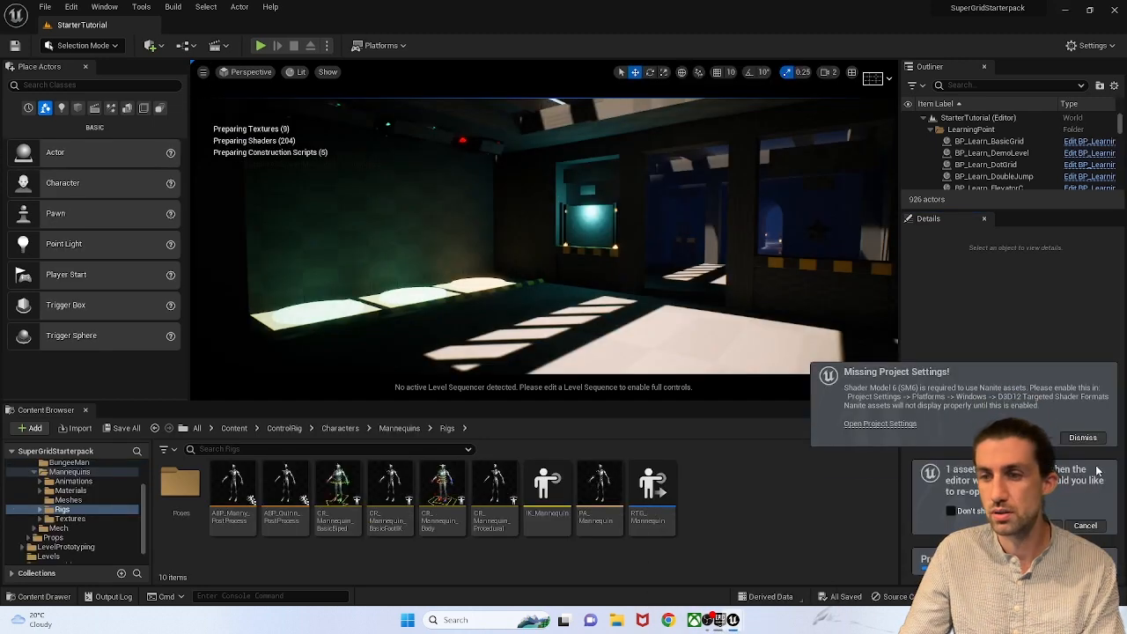
{"action": "left_click", "coordinate": [1084, 438]}
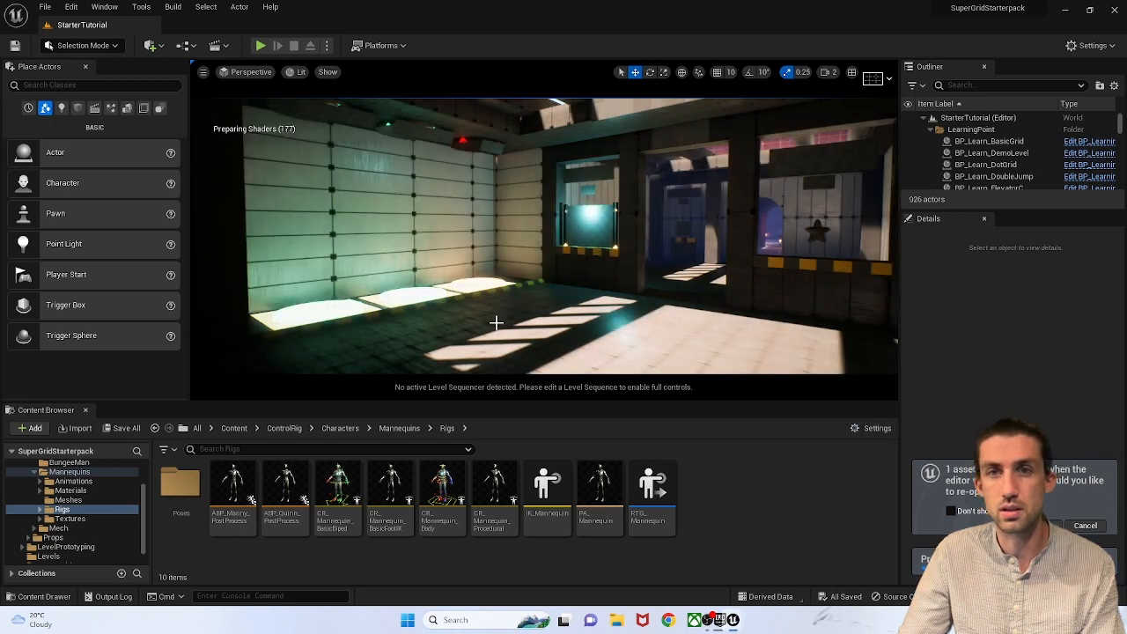
{"action": "left_click", "coordinate": [1064, 14]}
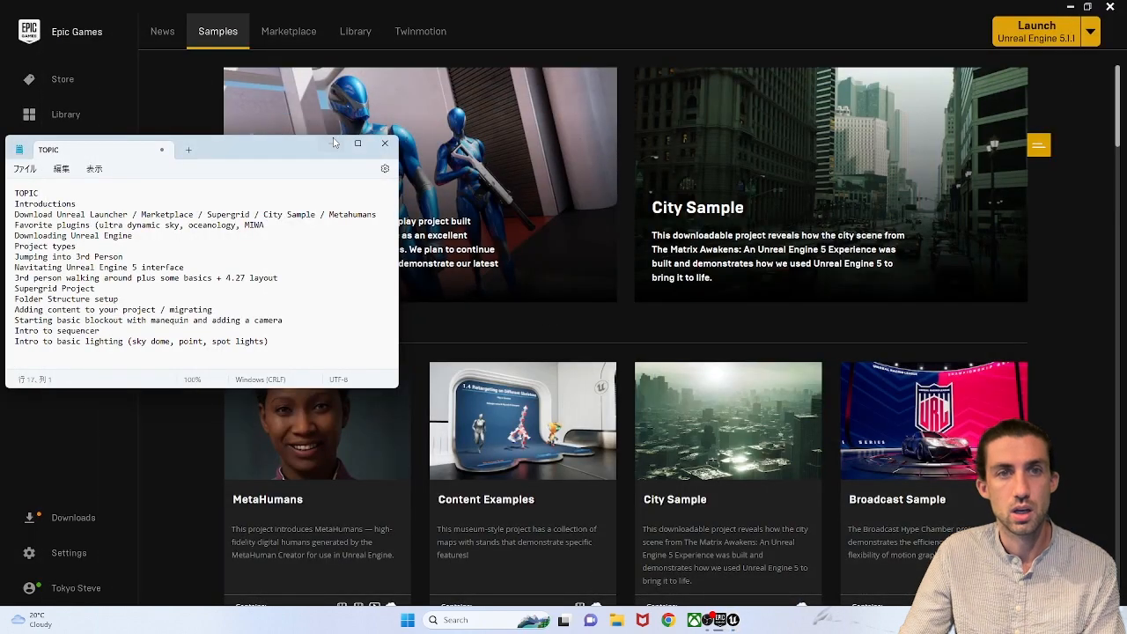
{"action": "left_click", "coordinate": [334, 143]}
Step: Look over the Unreal Engine Marketplace showcase and open the Free For The Month product listing
{"action": "left_click", "coordinate": [289, 40]}
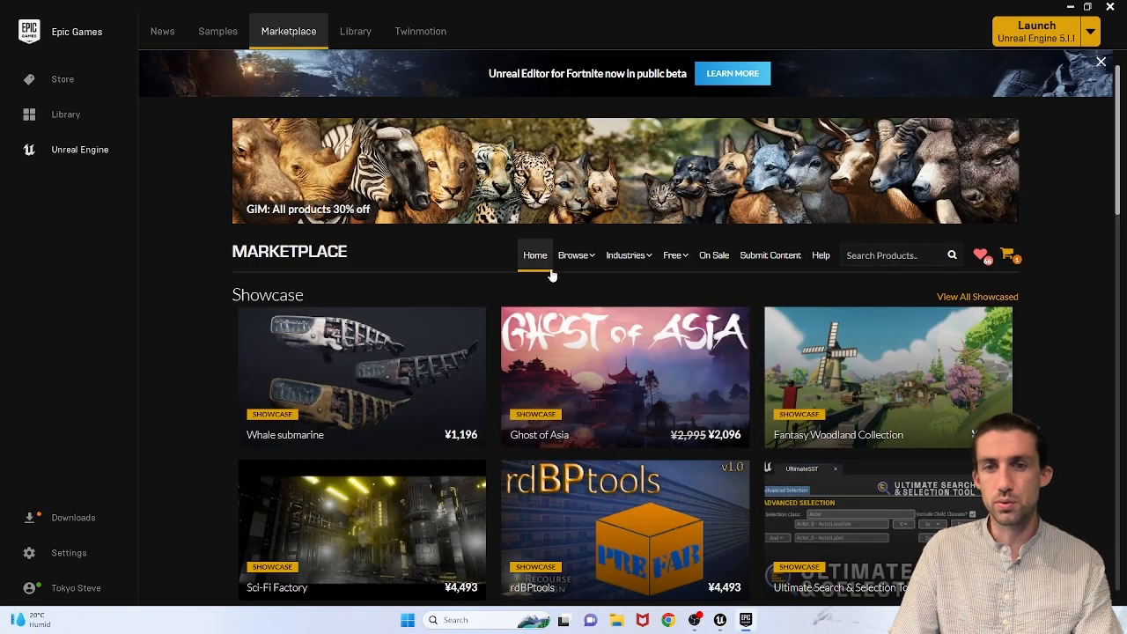
{"action": "scroll", "coordinate": [1062, 303], "scroll_direction": "down", "scroll_amount": 1}
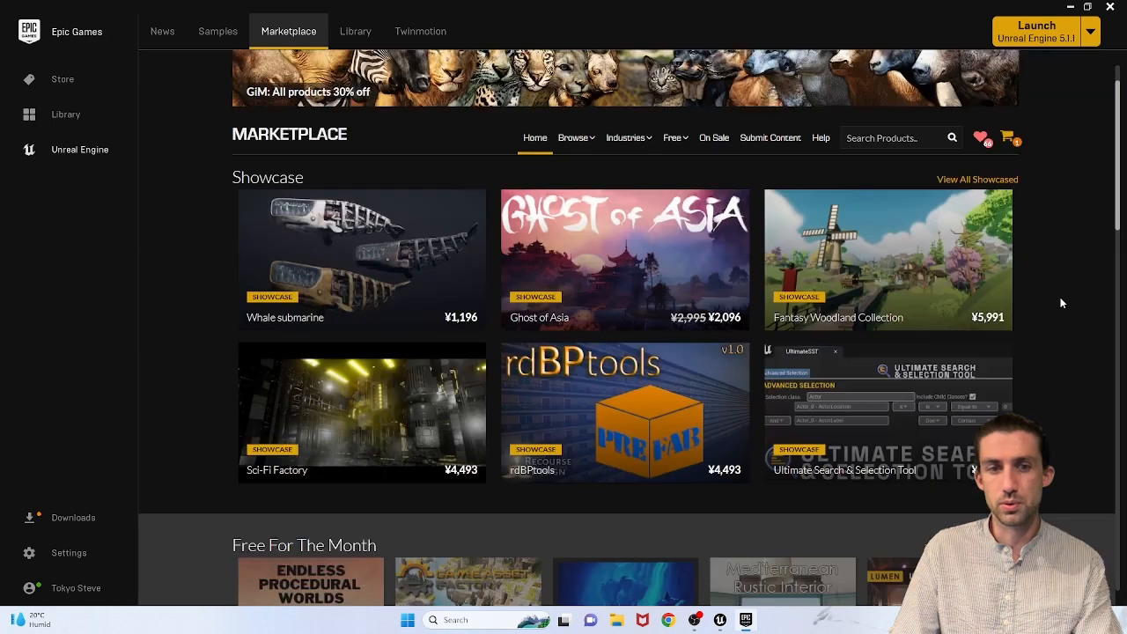
{"action": "scroll", "coordinate": [1057, 301], "scroll_direction": "down", "scroll_amount": 1}
{"action": "scroll", "coordinate": [1031, 297], "scroll_direction": "up", "scroll_amount": 1}
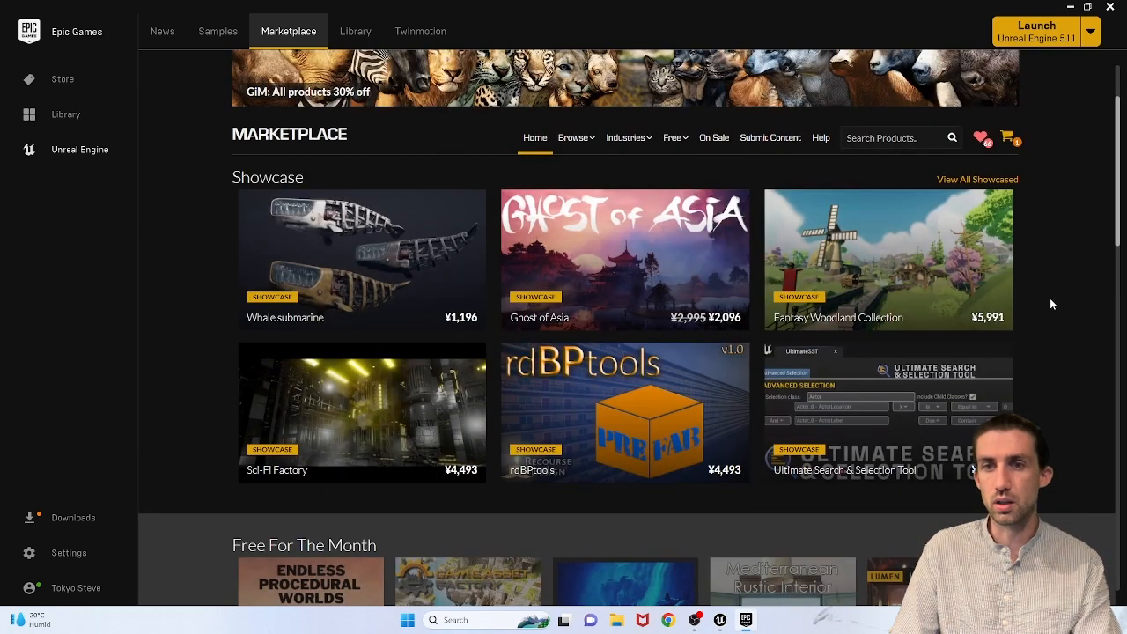
{"action": "scroll", "coordinate": [1039, 212], "scroll_direction": "up", "scroll_amount": 1}
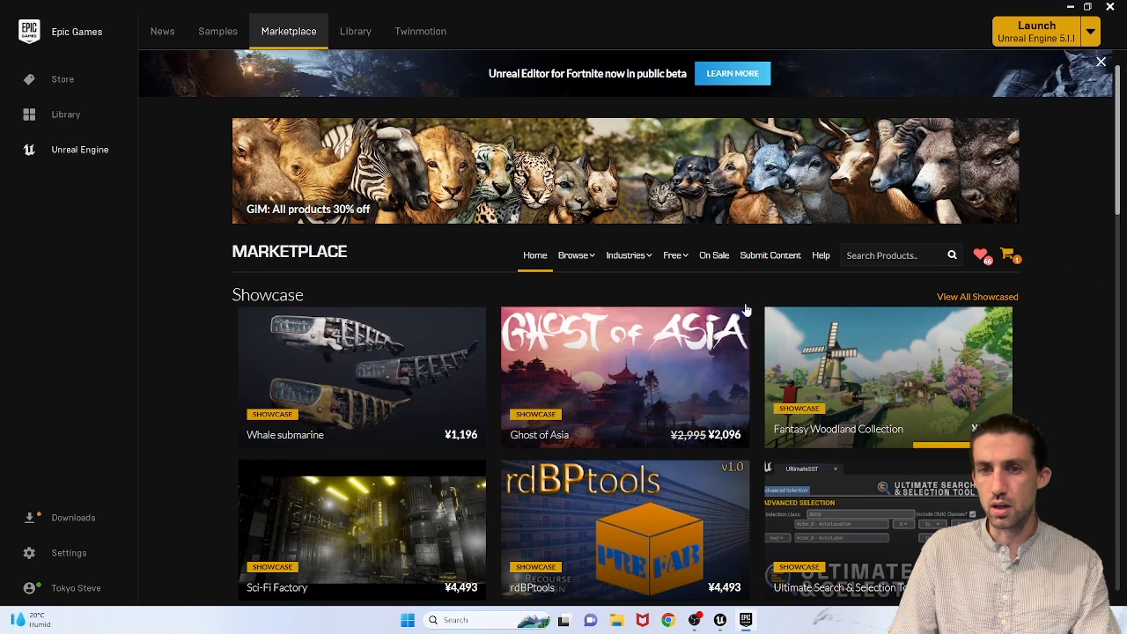
{"action": "mouse_move", "coordinate": [675, 256]}
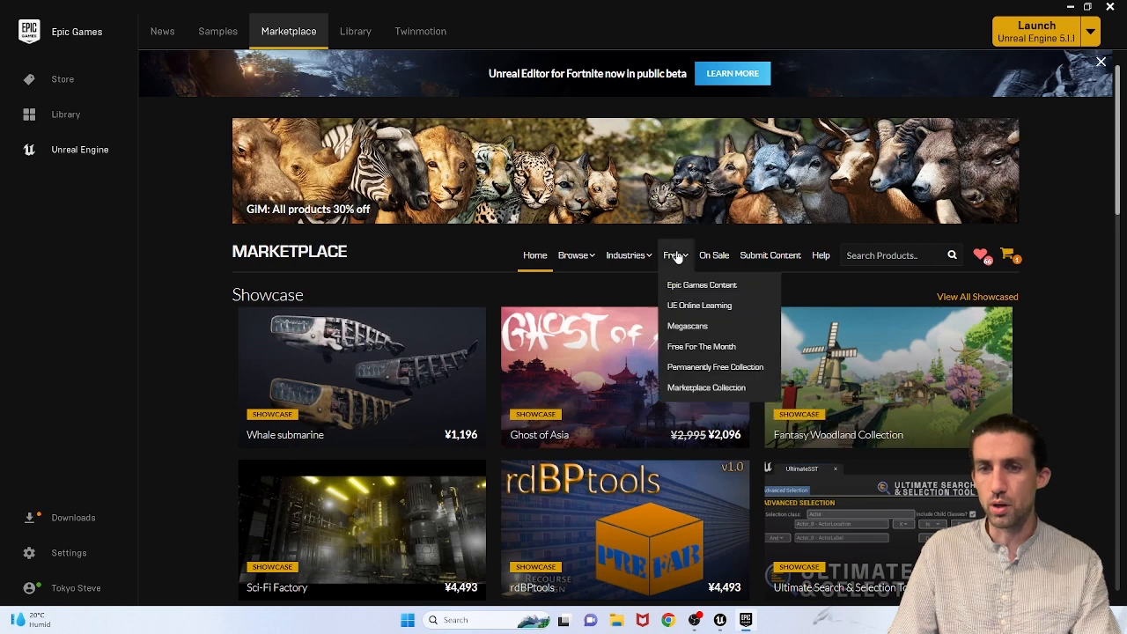
{"action": "left_click", "coordinate": [702, 347]}
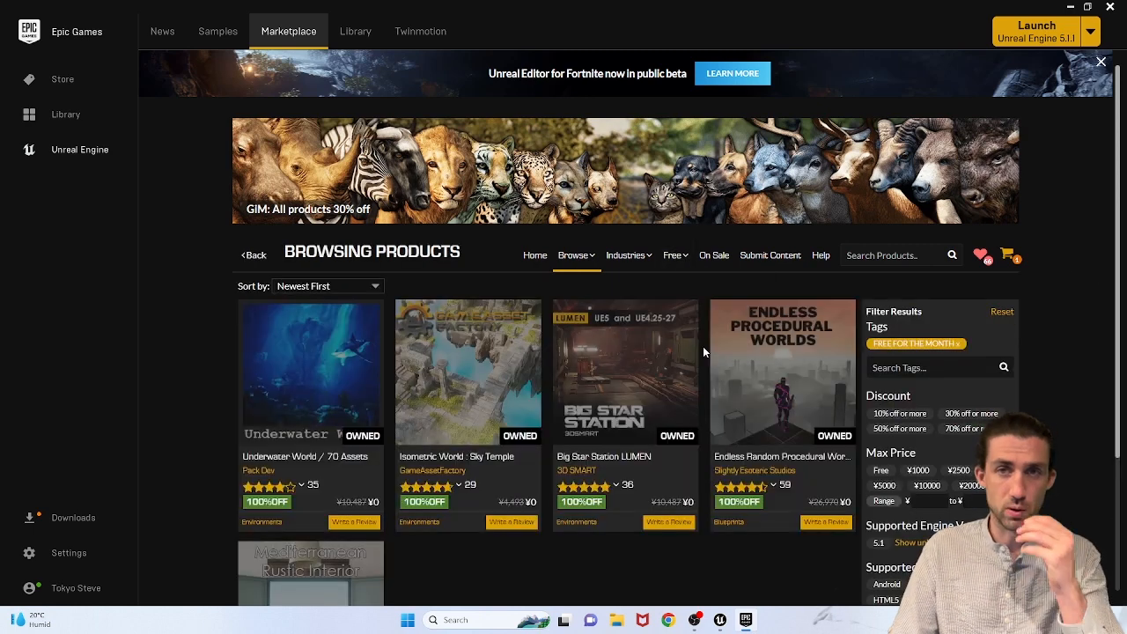
Step: Look through the free-for-the-month products and check the Marketplace's industry and free content categories
{"action": "scroll", "coordinate": [1066, 465], "scroll_direction": "down", "scroll_amount": 1}
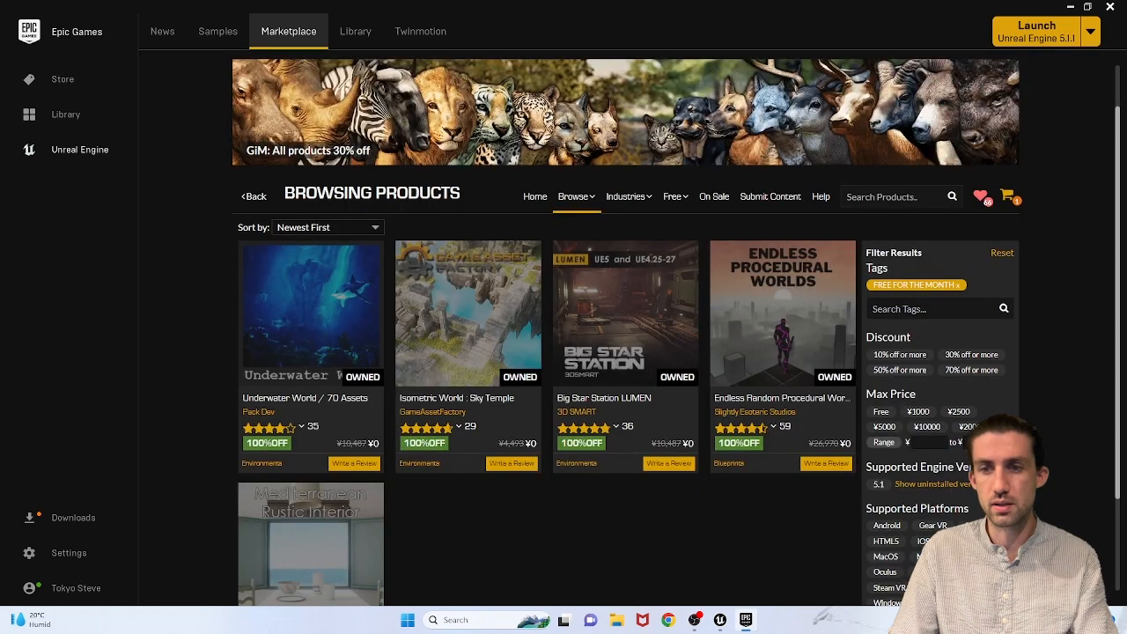
{"action": "scroll", "coordinate": [1064, 463], "scroll_direction": "down", "scroll_amount": 1}
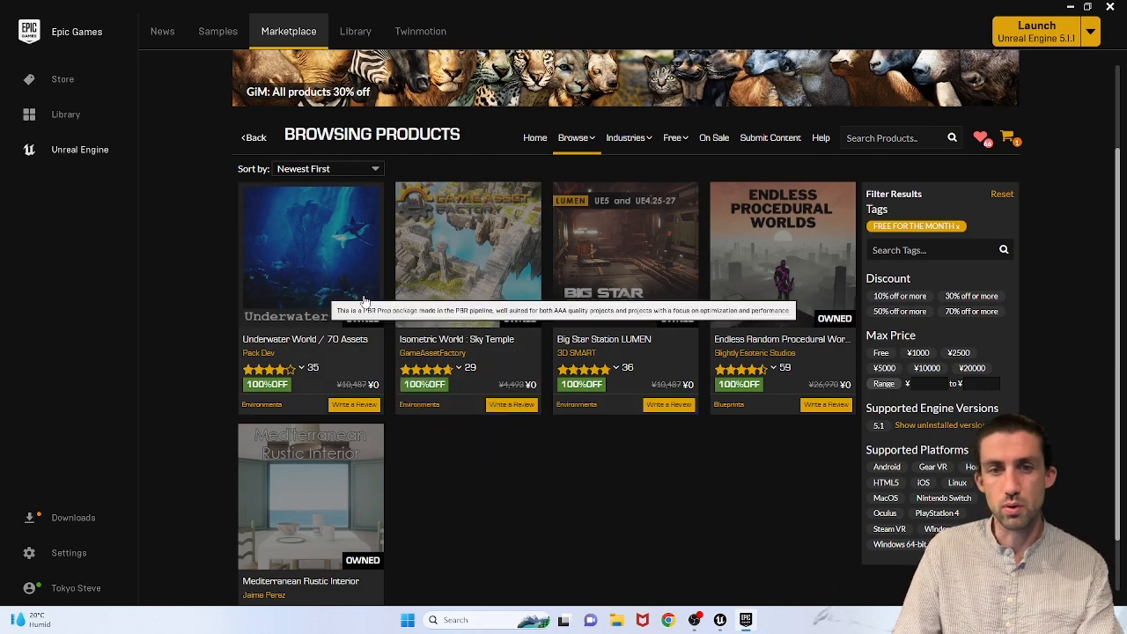
{"action": "scroll", "coordinate": [673, 452], "scroll_direction": "up", "scroll_amount": 2}
{"action": "scroll", "coordinate": [673, 453], "scroll_direction": "down", "scroll_amount": 1}
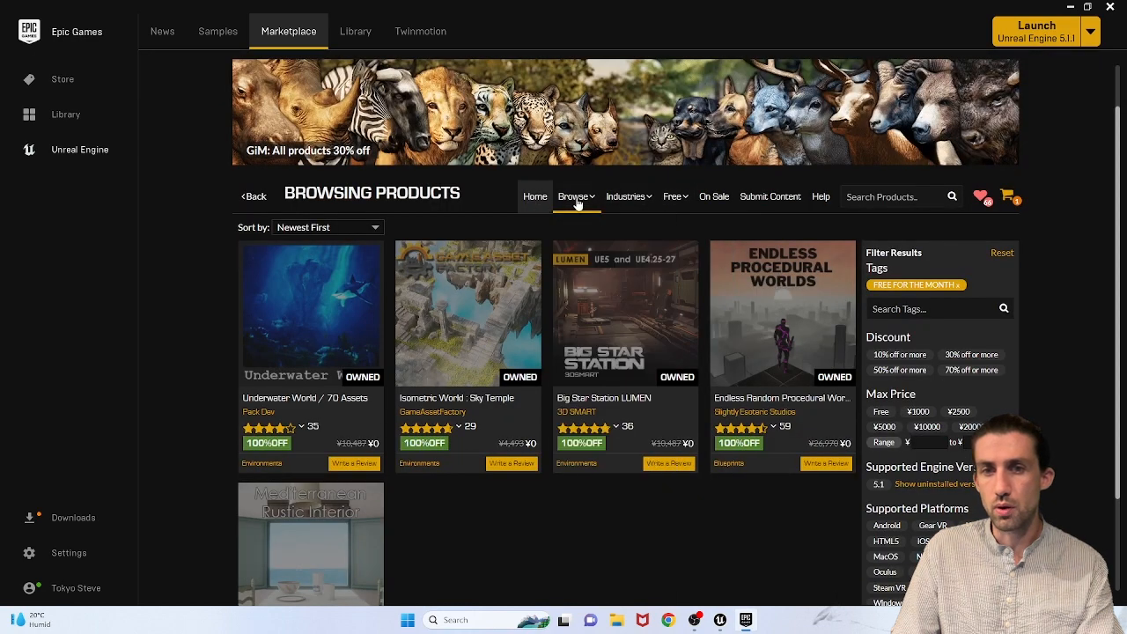
{"action": "mouse_move", "coordinate": [619, 196]}
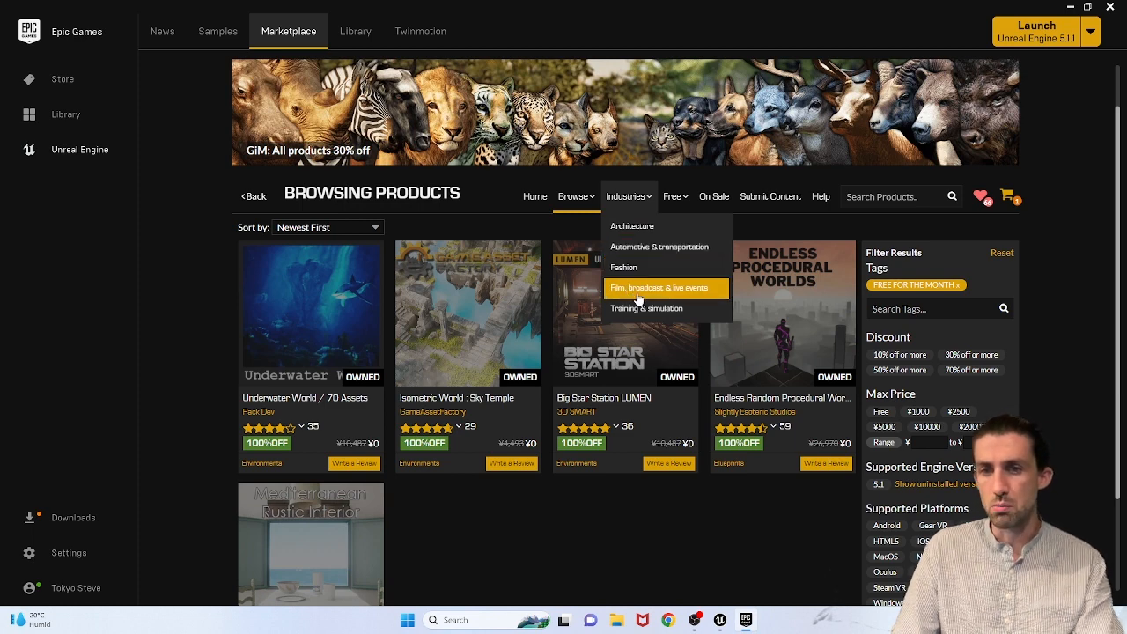
{"action": "mouse_move", "coordinate": [674, 201]}
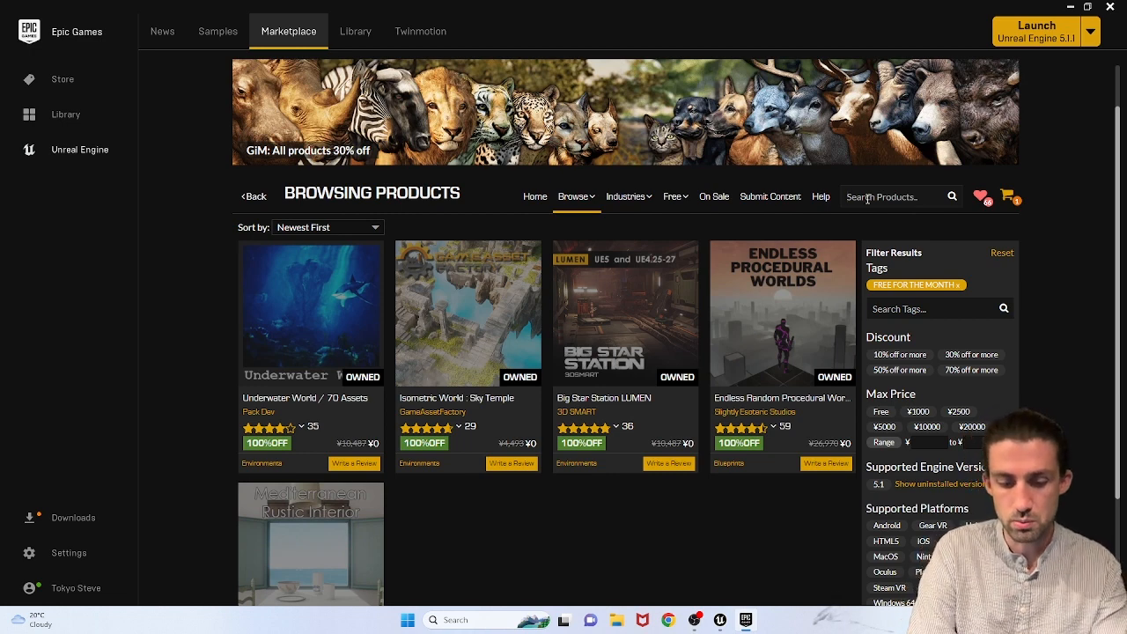
Step: Search the Marketplace for "supergrid" and view the SuperGrid Starter pack product details
{"action": "type", "text": "supergrid"}
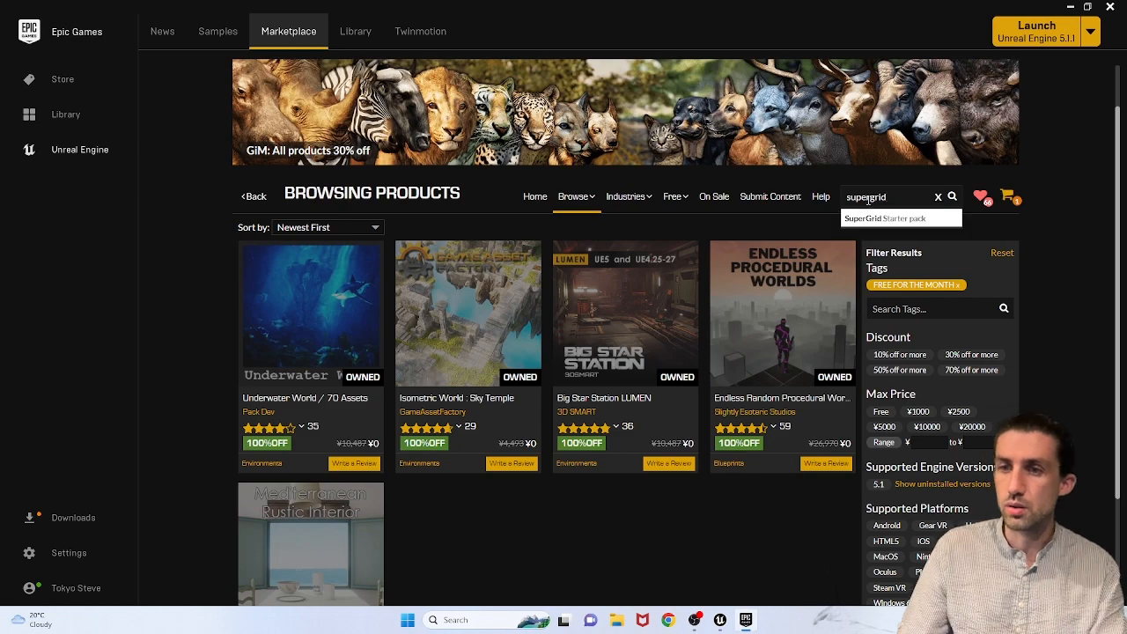
{"action": "left_click", "coordinate": [871, 222]}
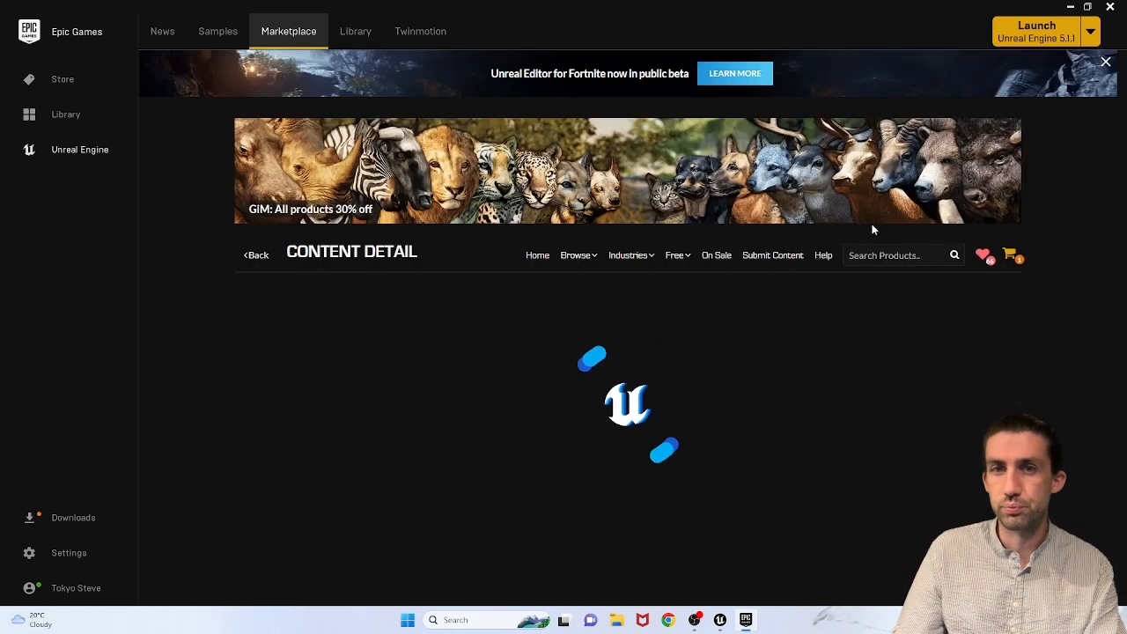
{"action": "scroll", "coordinate": [862, 374], "scroll_direction": "down", "scroll_amount": 2}
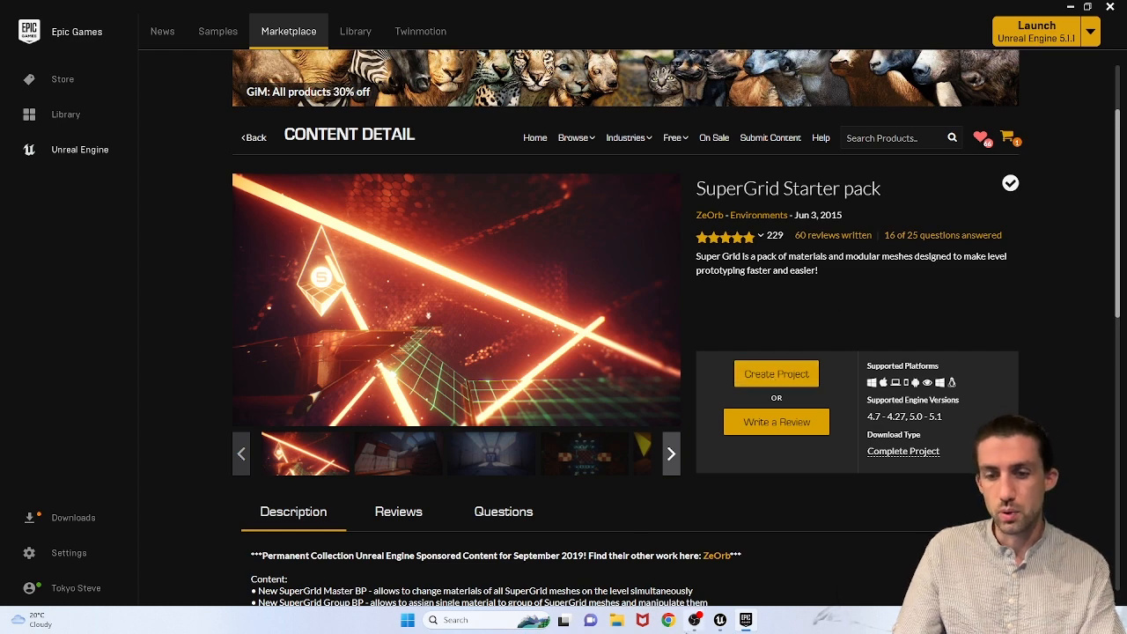
{"action": "left_click", "coordinate": [618, 622]}
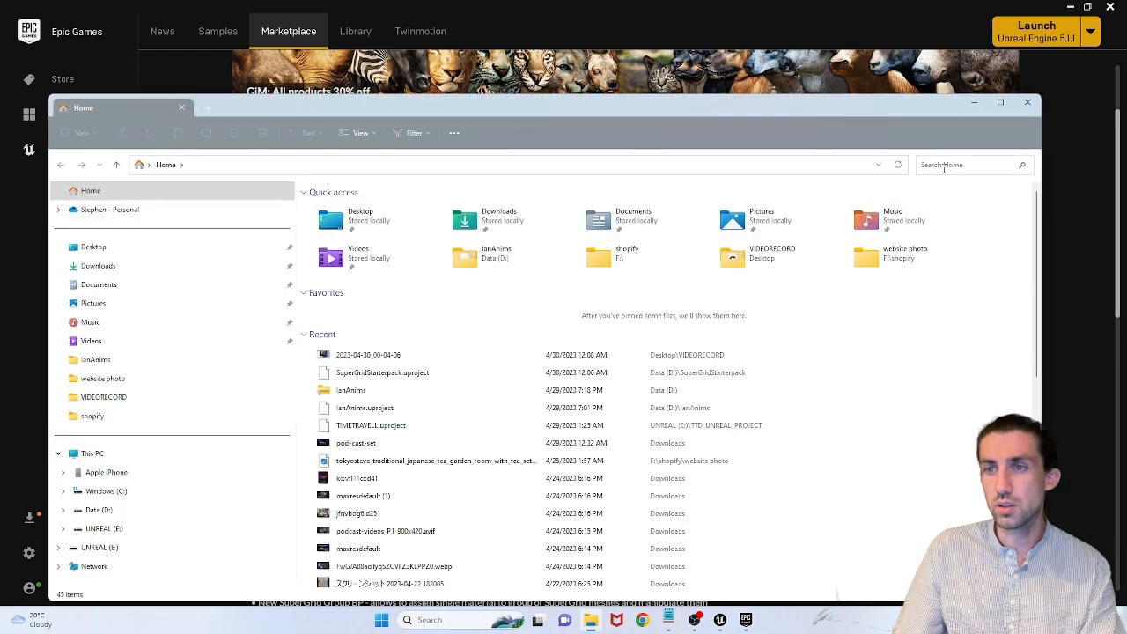
{"action": "left_click", "coordinate": [1029, 108]}
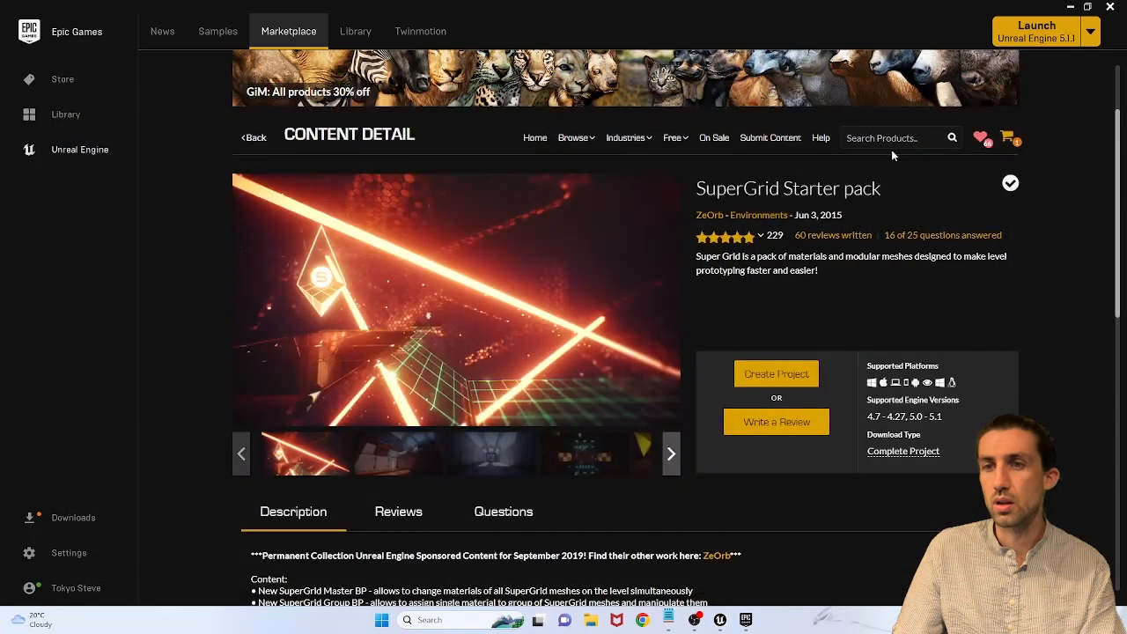
Step: Search the Marketplace for "oceanology" and look over the matching products
{"action": "type", "text": "ocean"}
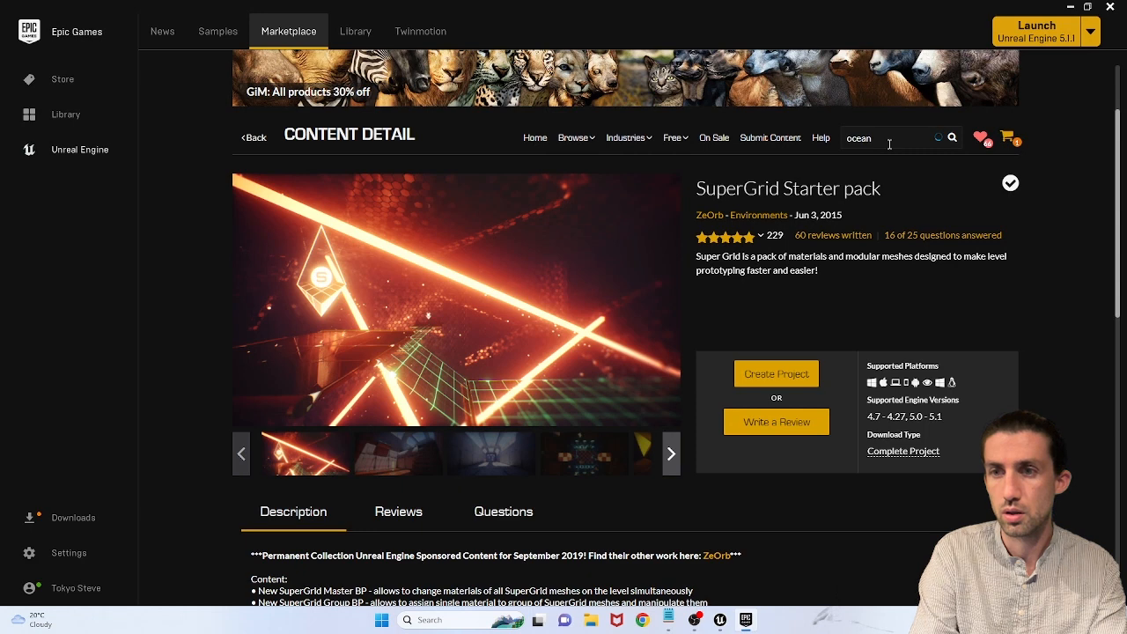
{"action": "type", "text": "ology"}
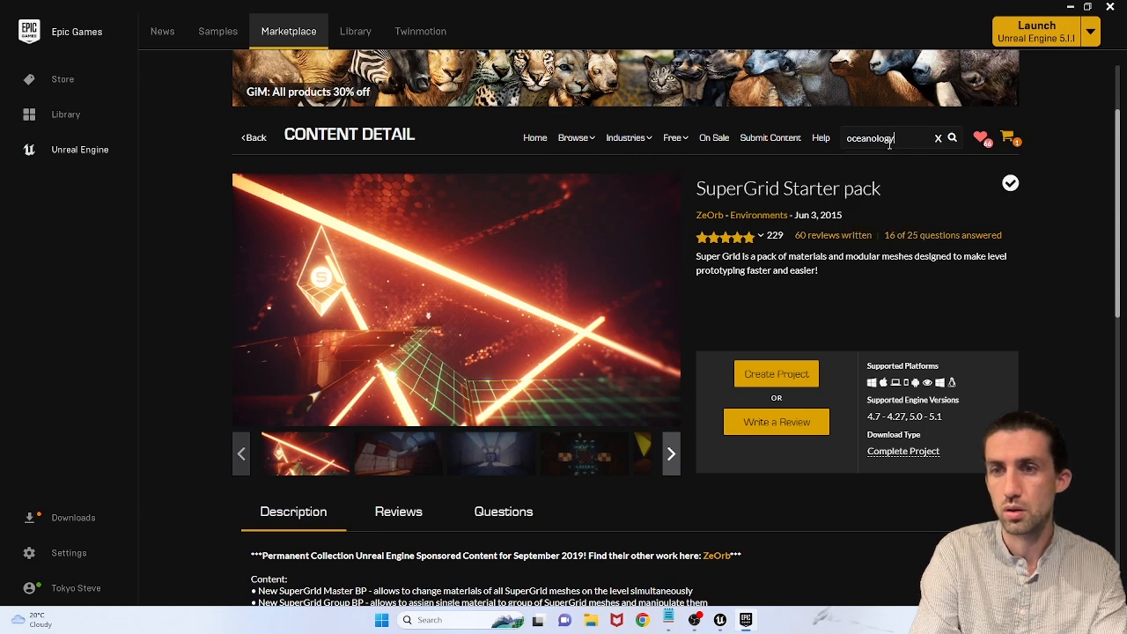
{"action": "key", "text": "Return"}
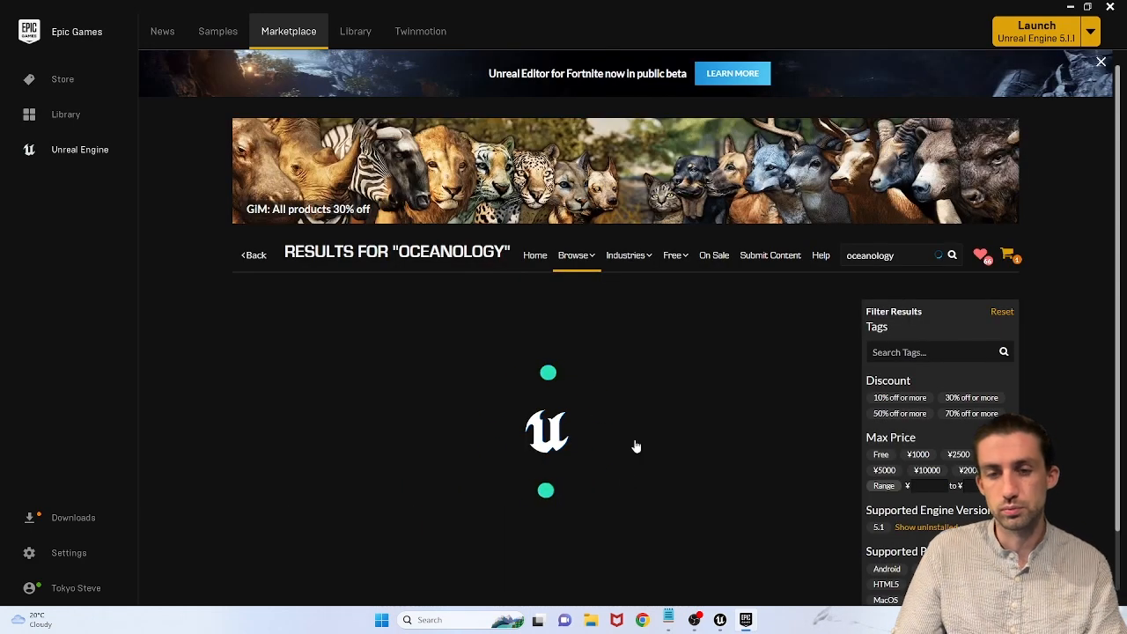
{"action": "scroll", "coordinate": [655, 423], "scroll_direction": "down", "scroll_amount": 1}
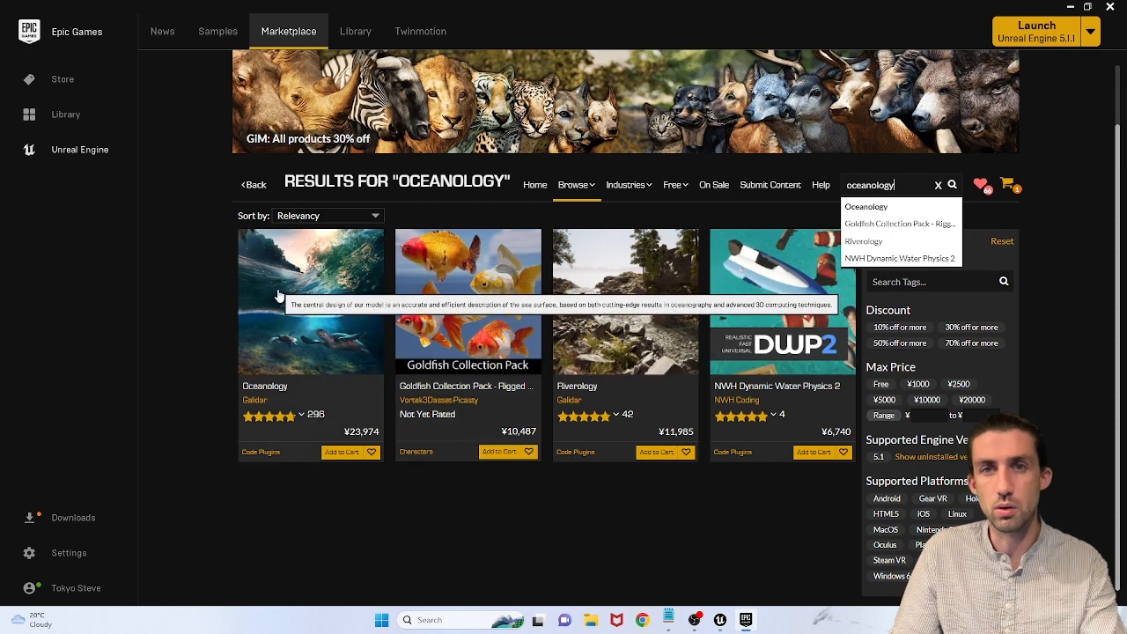
Step: Replace the Marketplace search with "ultra dynamic sky" and view the matching product
{"action": "double_click", "coordinate": [872, 185]}
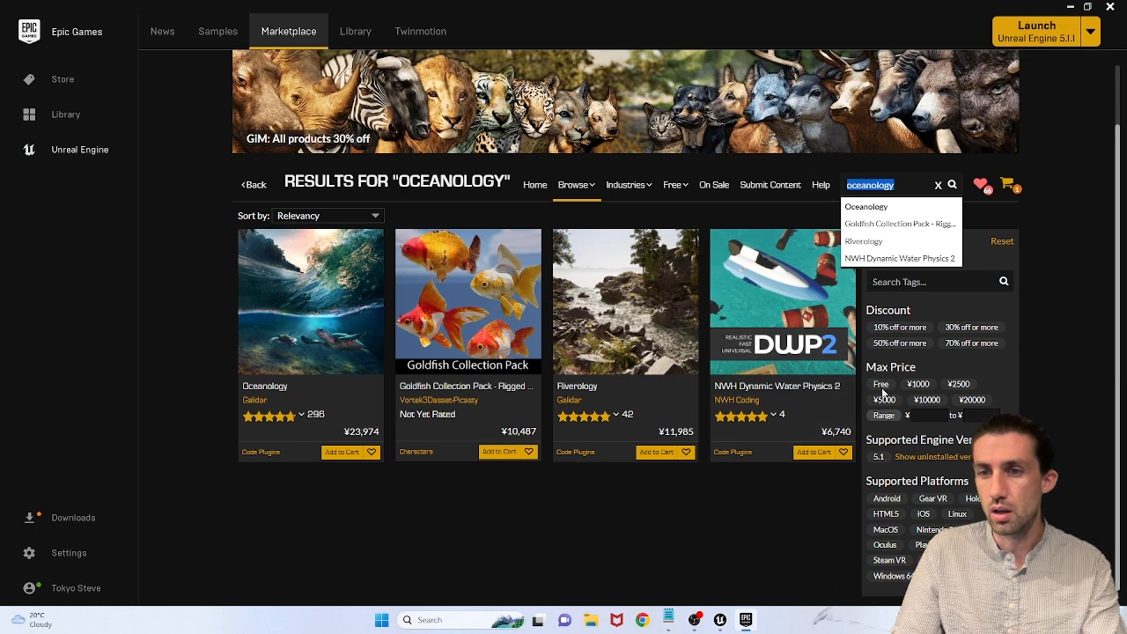
{"action": "type", "text": "ultra"}
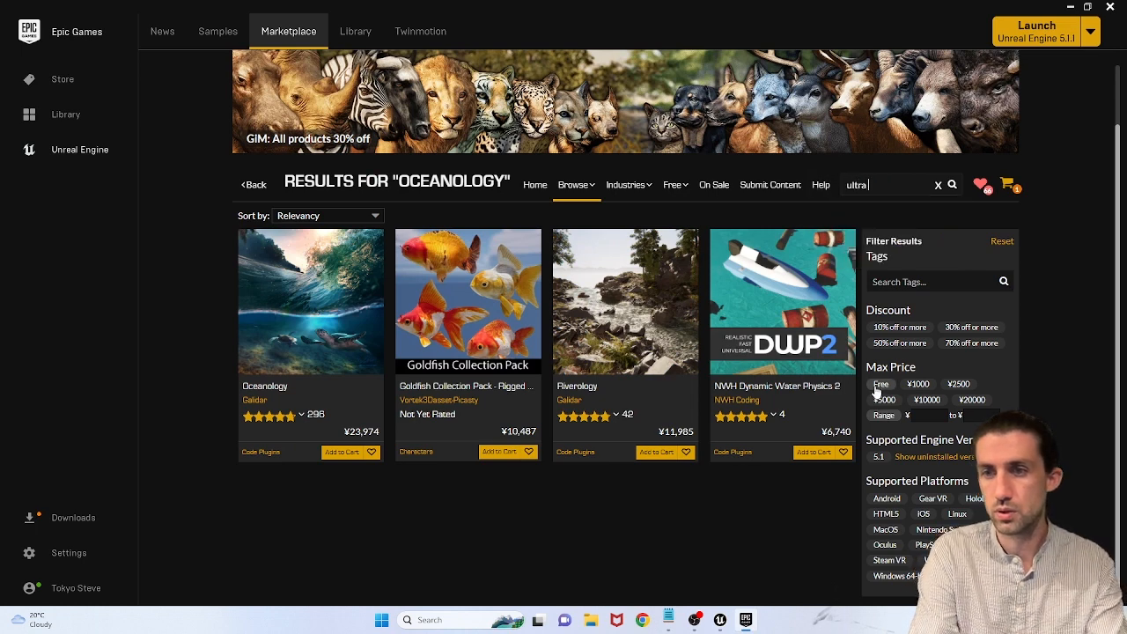
{"action": "type", "text": " dra"}
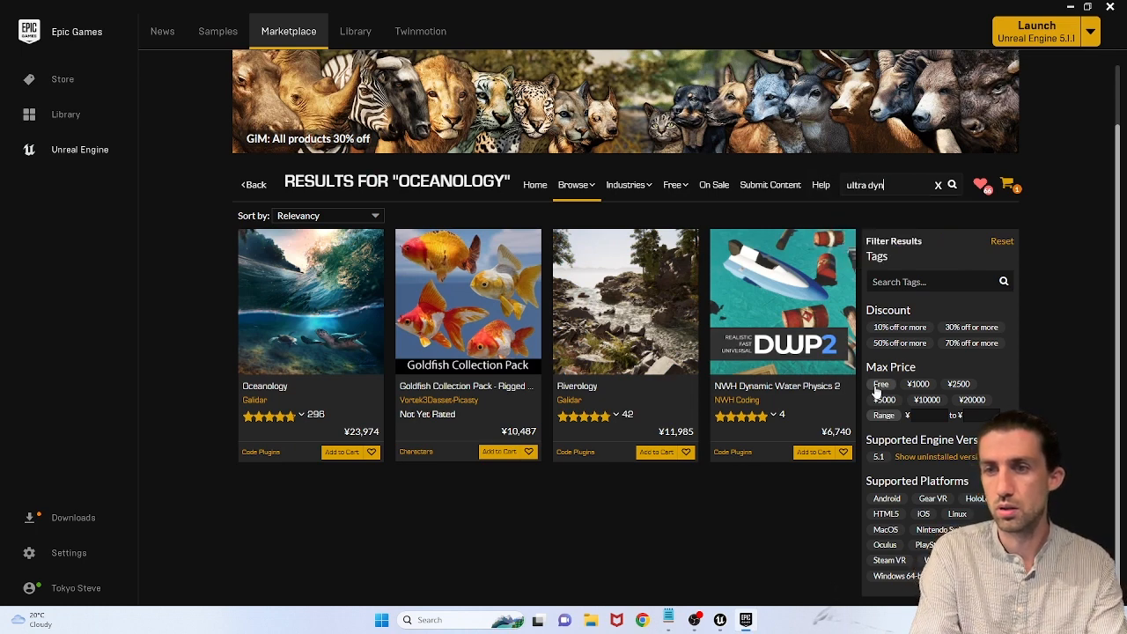
{"action": "type", "text": "amic sky"}
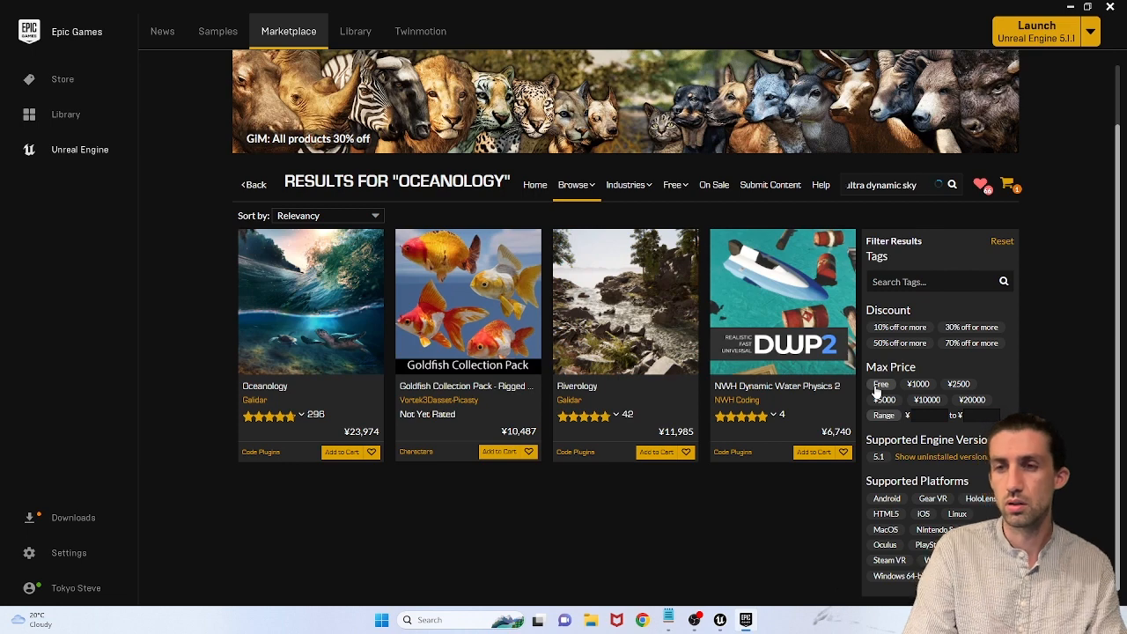
{"action": "key", "text": "Return"}
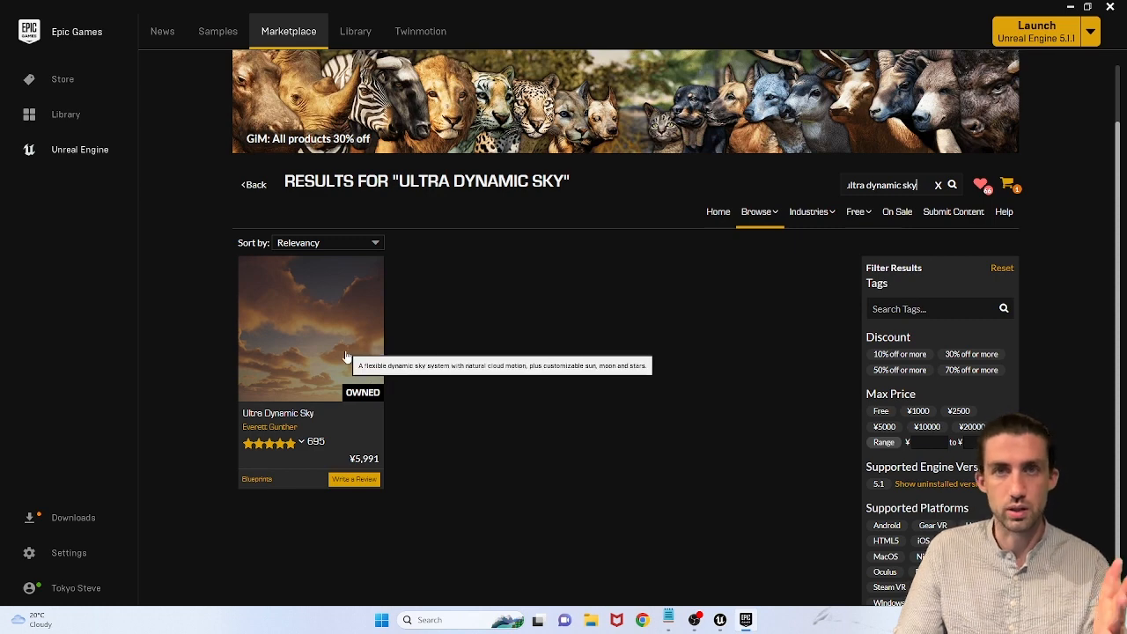
Step: Clear the product search and browse the biome, landscape and material packs on the MAWI United GmbH seller profile
{"action": "left_click", "coordinate": [938, 187]}
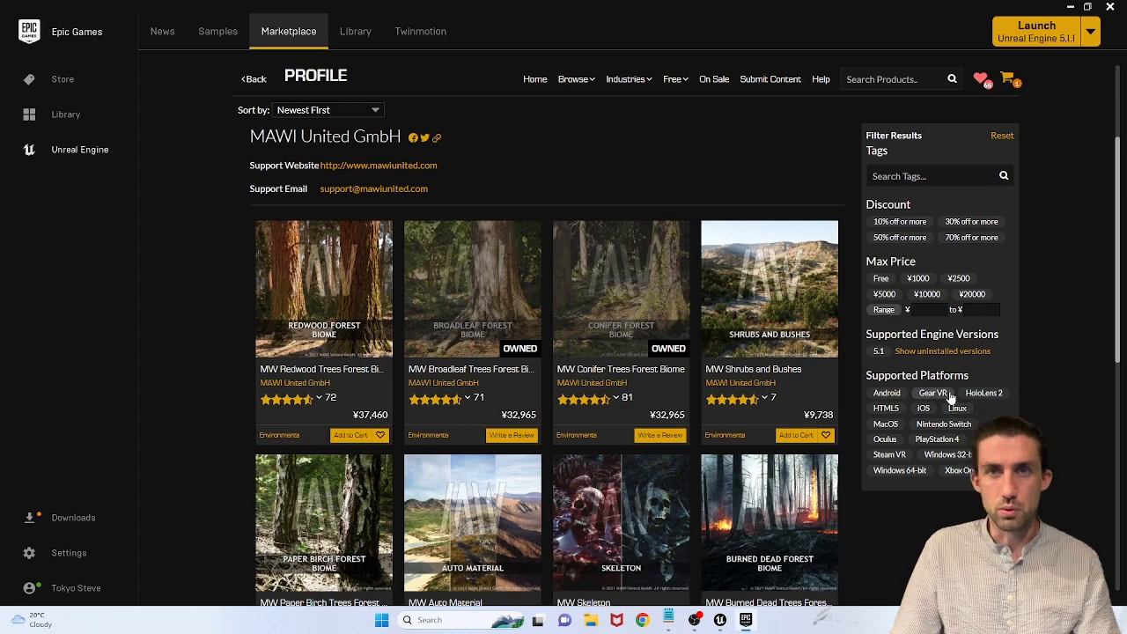
{"action": "scroll", "coordinate": [797, 356], "scroll_direction": "down", "scroll_amount": 1}
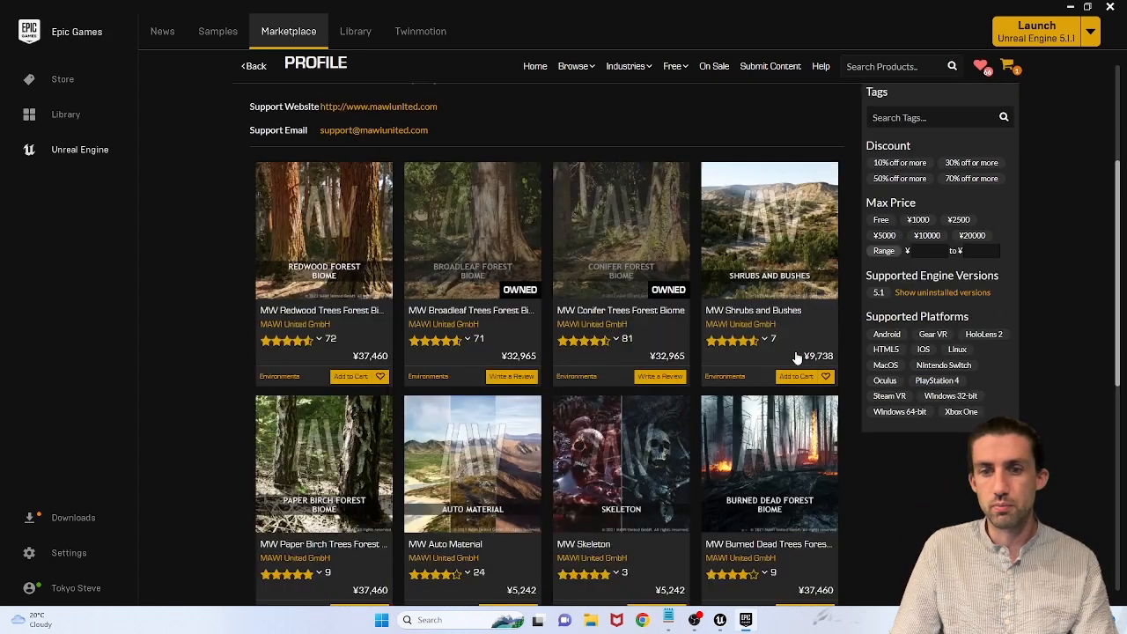
{"action": "scroll", "coordinate": [795, 356], "scroll_direction": "down", "scroll_amount": 4}
{"action": "scroll", "coordinate": [791, 355], "scroll_direction": "up", "scroll_amount": 7}
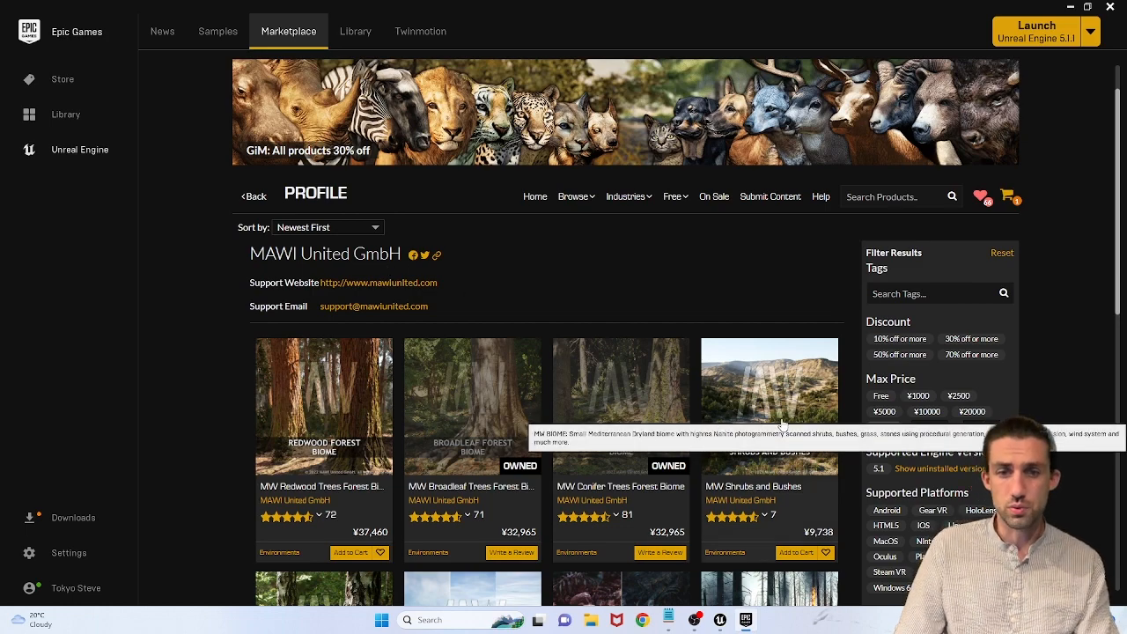
{"action": "scroll", "coordinate": [322, 356], "scroll_direction": "down", "scroll_amount": 2}
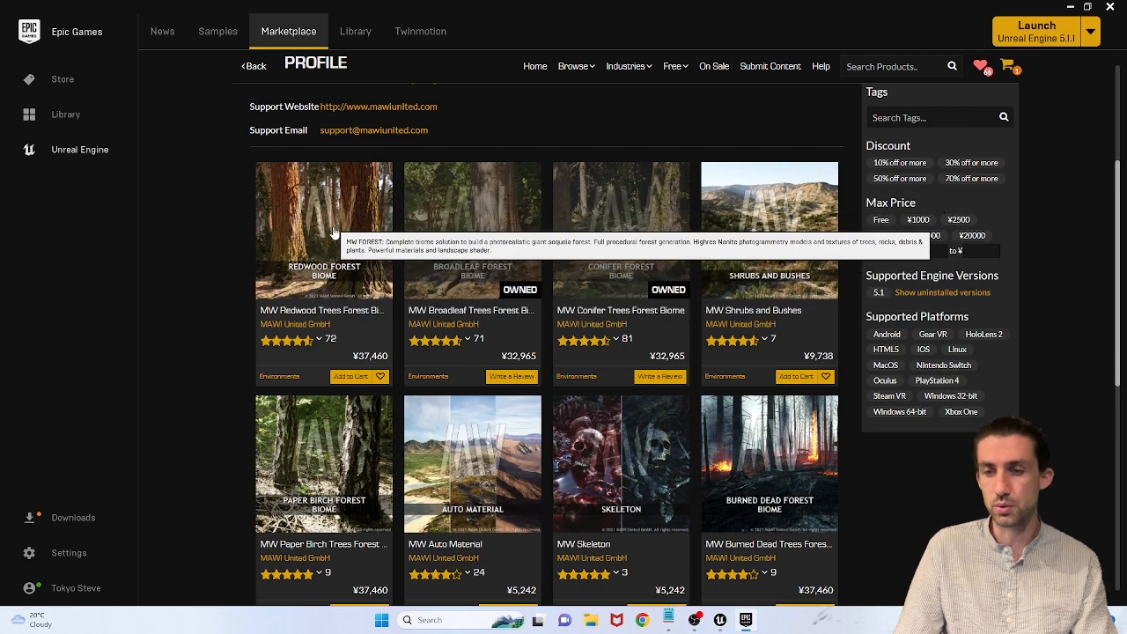
{"action": "scroll", "coordinate": [870, 253], "scroll_direction": "up", "scroll_amount": 3}
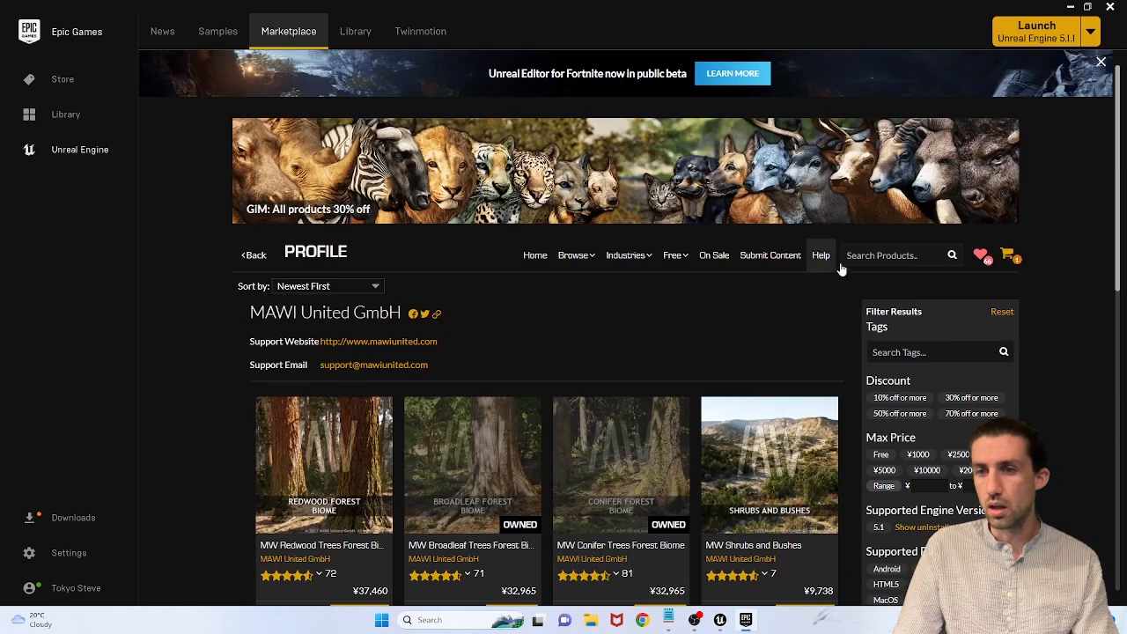
{"action": "scroll", "coordinate": [491, 414], "scroll_direction": "down", "scroll_amount": 7}
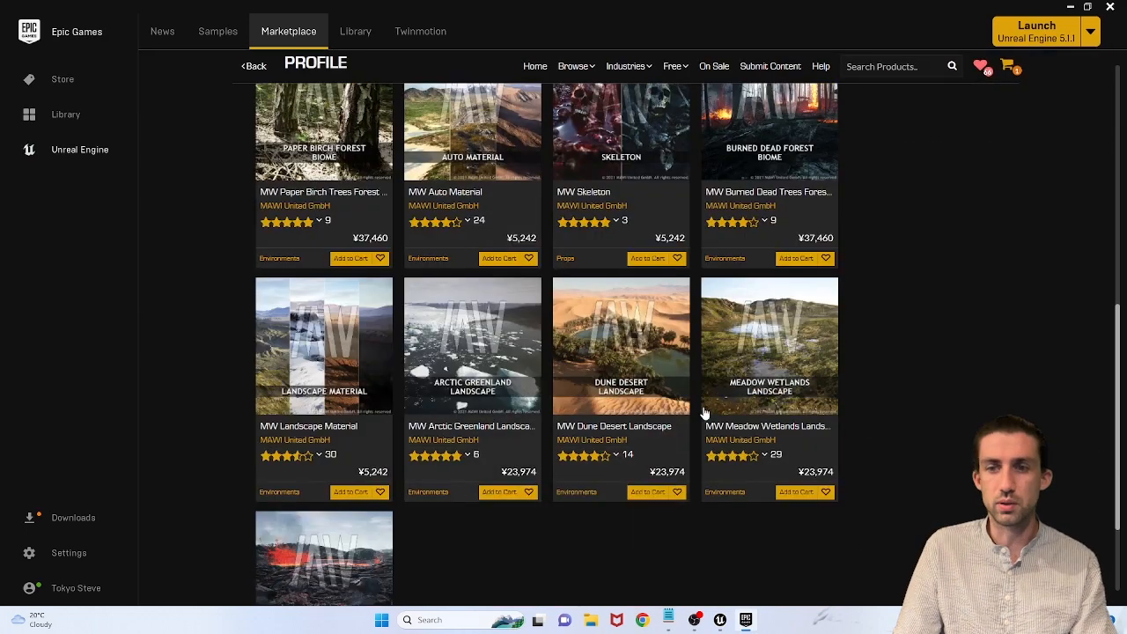
{"action": "scroll", "coordinate": [627, 414], "scroll_direction": "up", "scroll_amount": 7}
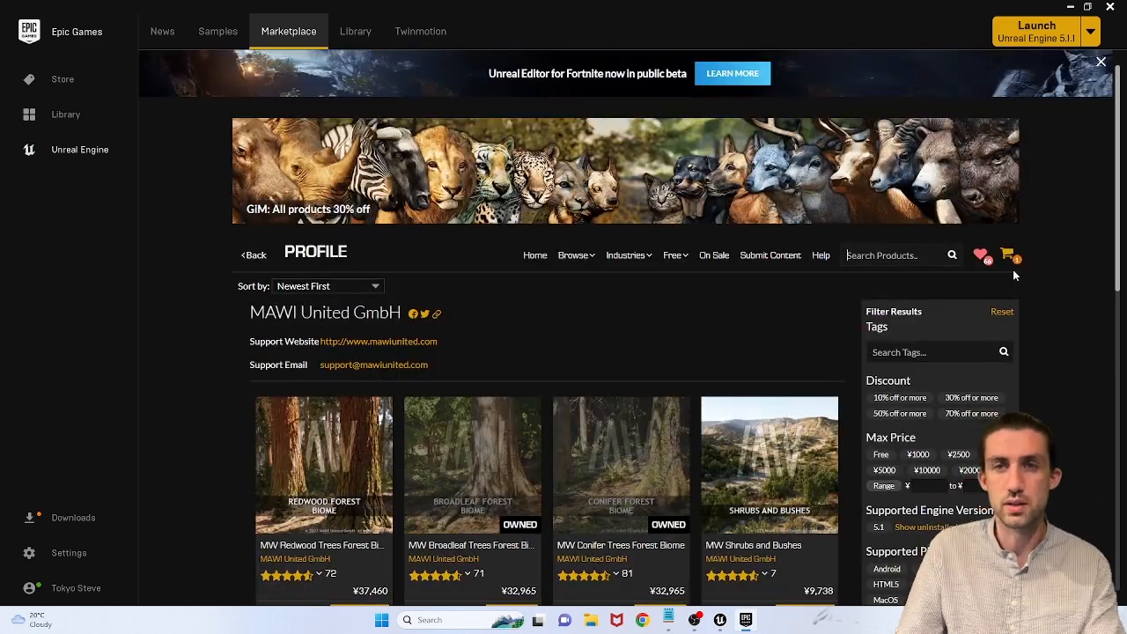
Step: Search the Marketplace for "brushify" and look through the Brushify environment packs
{"action": "type", "text": "brushify"}
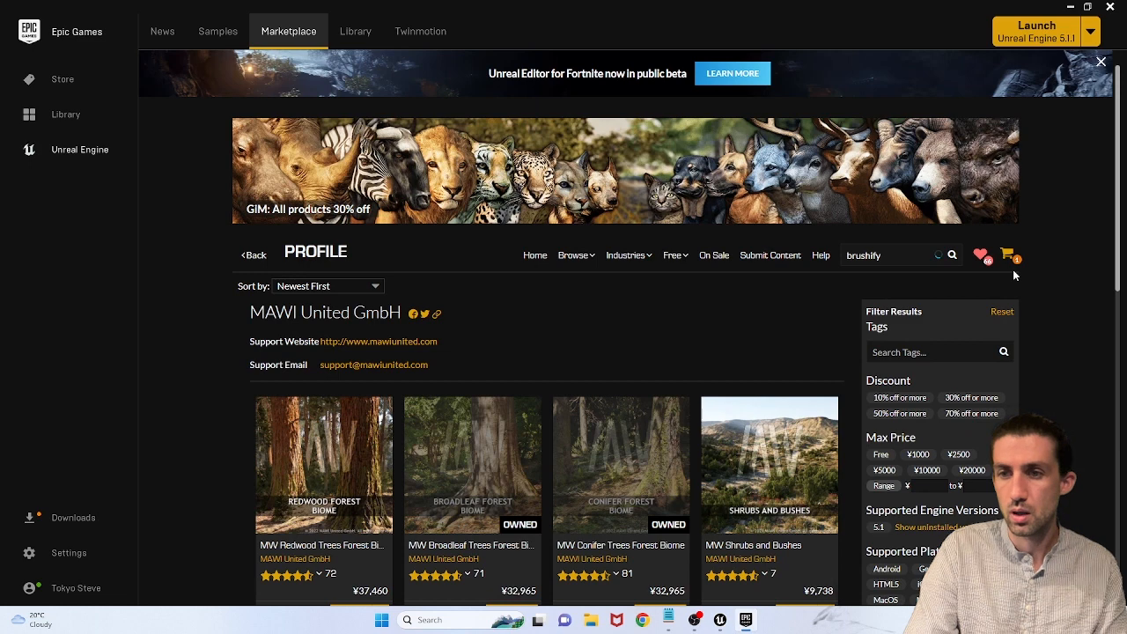
{"action": "key", "text": "Return"}
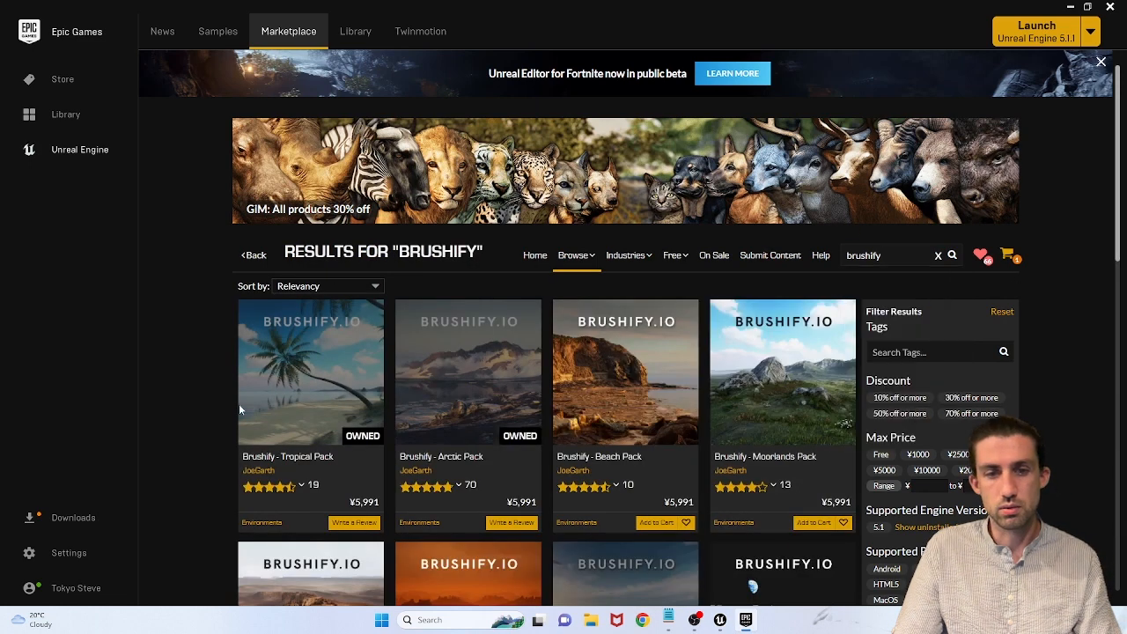
{"action": "scroll", "coordinate": [264, 407], "scroll_direction": "down", "scroll_amount": 1}
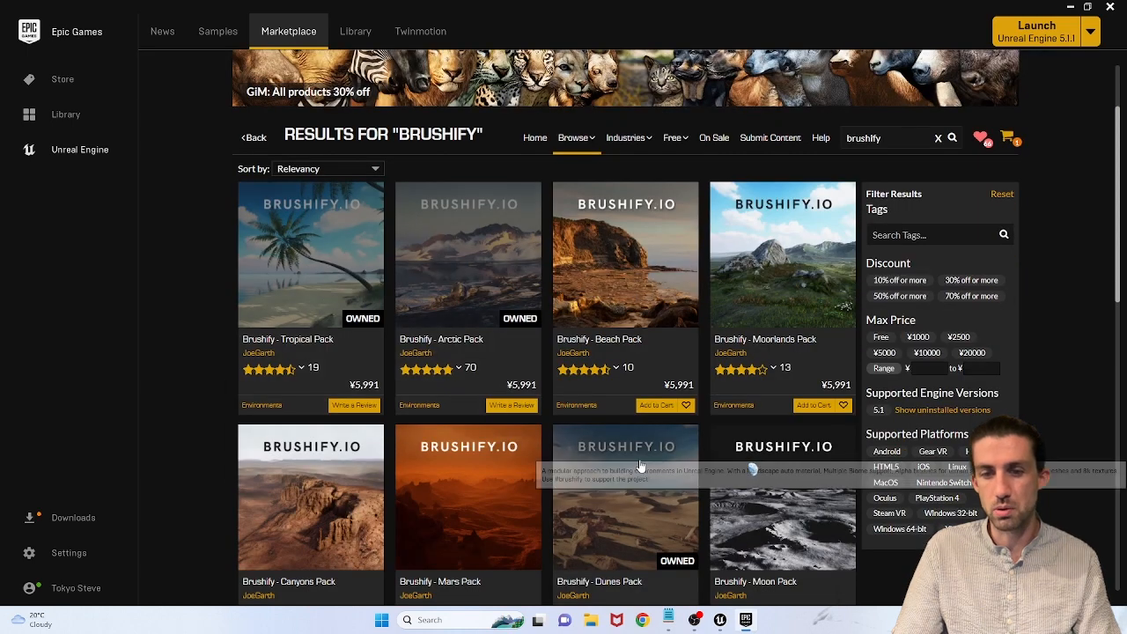
{"action": "scroll", "coordinate": [641, 467], "scroll_direction": "down", "scroll_amount": 3}
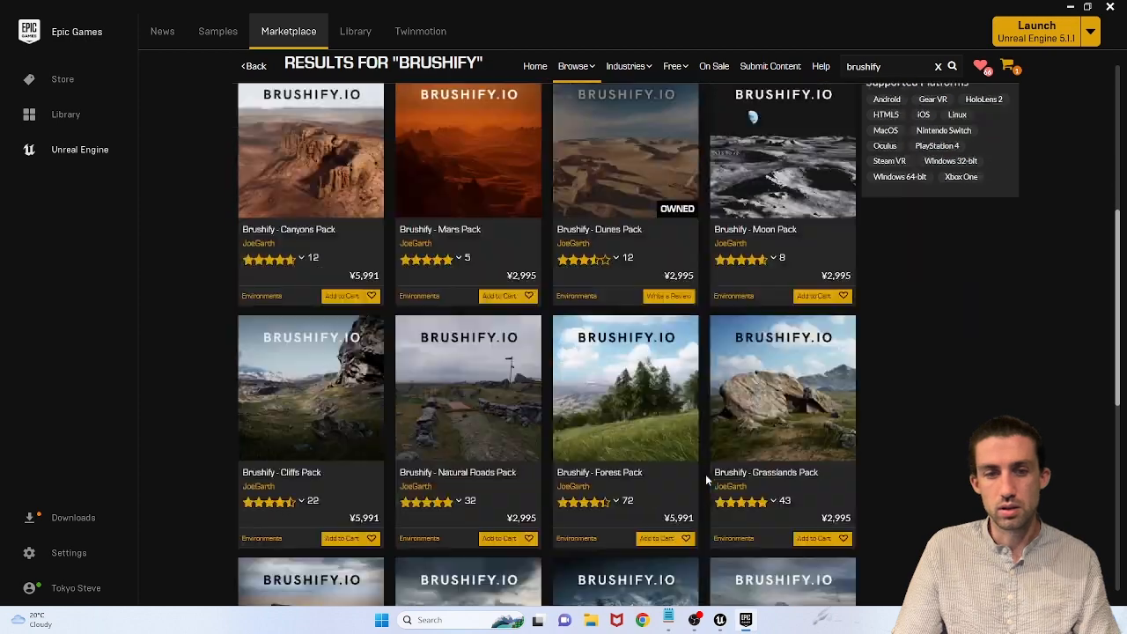
{"action": "scroll", "coordinate": [706, 479], "scroll_direction": "down", "scroll_amount": 2}
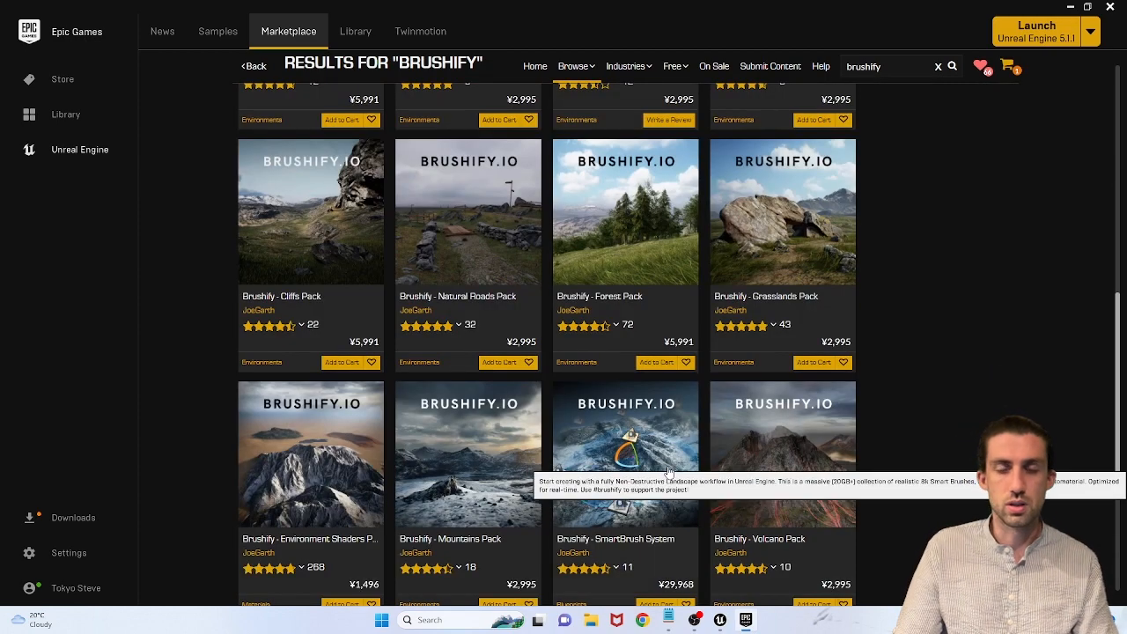
{"action": "scroll", "coordinate": [540, 413], "scroll_direction": "down", "scroll_amount": 3}
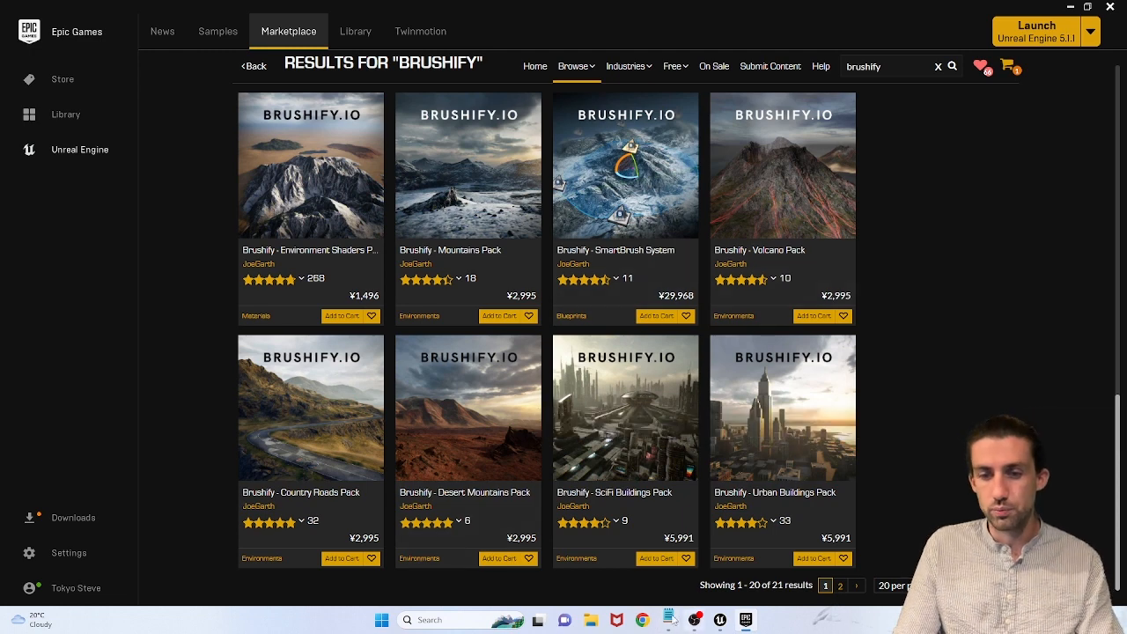
Step: Check the TOPIC notes, minimize them and return to the Brushify search results
{"action": "left_click", "coordinate": [669, 620]}
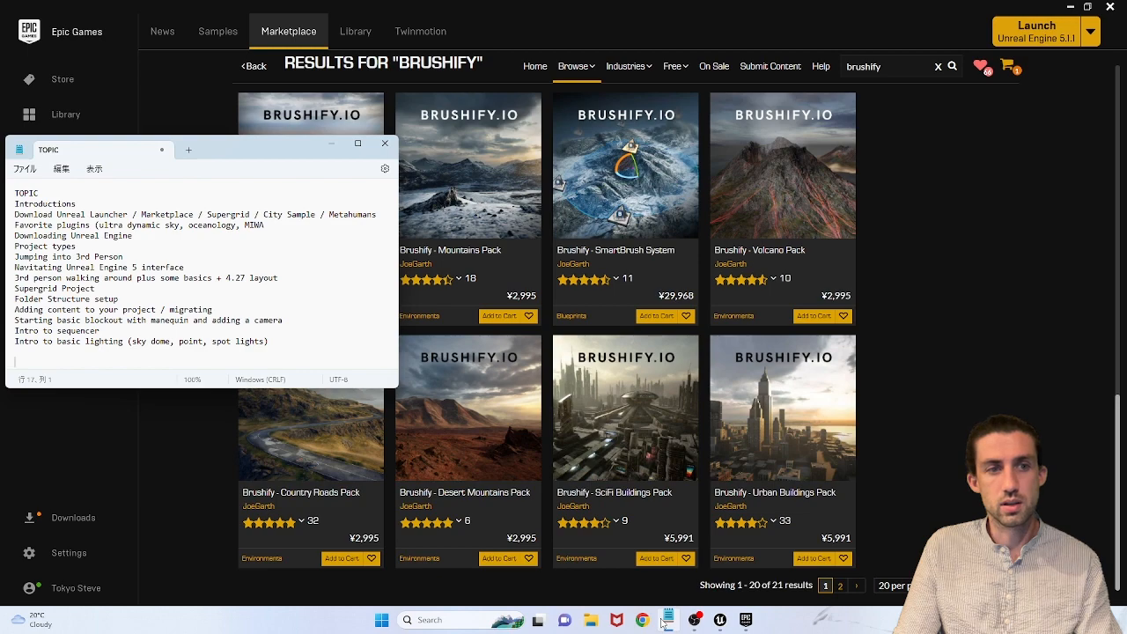
{"action": "left_click", "coordinate": [666, 621]}
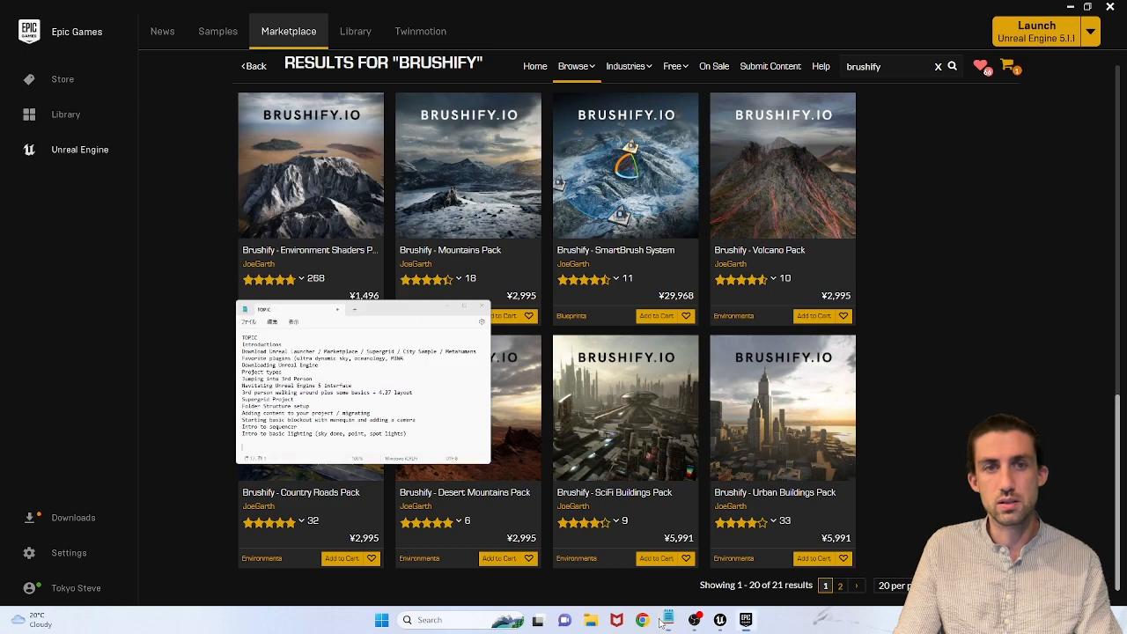
{"action": "scroll", "coordinate": [898, 235], "scroll_direction": "up", "scroll_amount": 4}
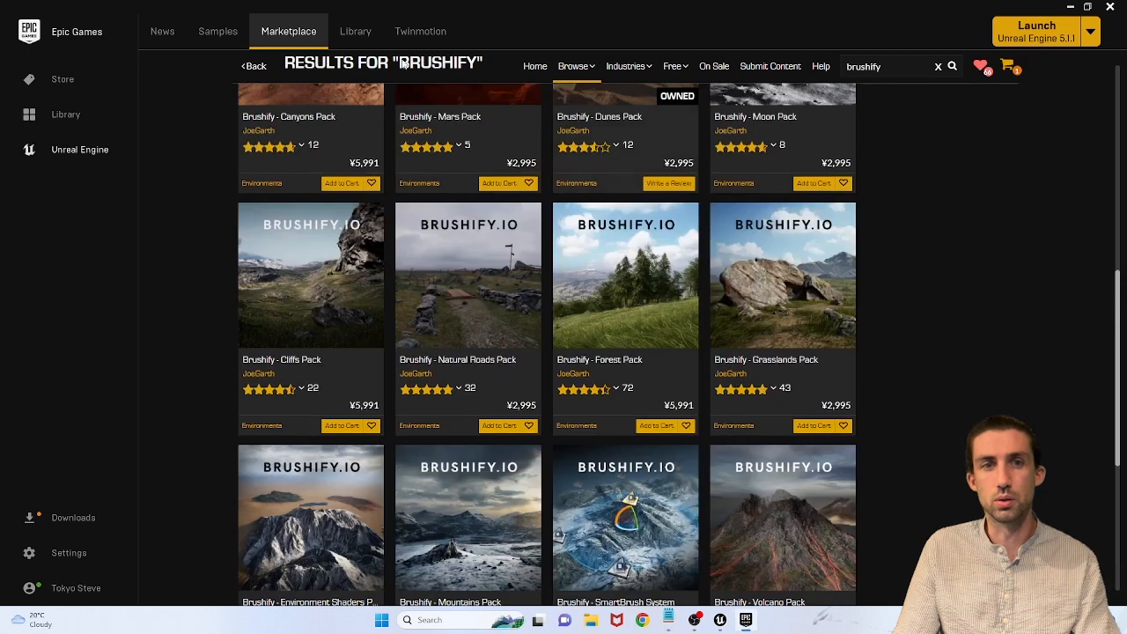
Step: Open the Unreal Engine Library, add a slot for a second engine version and remove it
{"action": "left_click", "coordinate": [349, 32]}
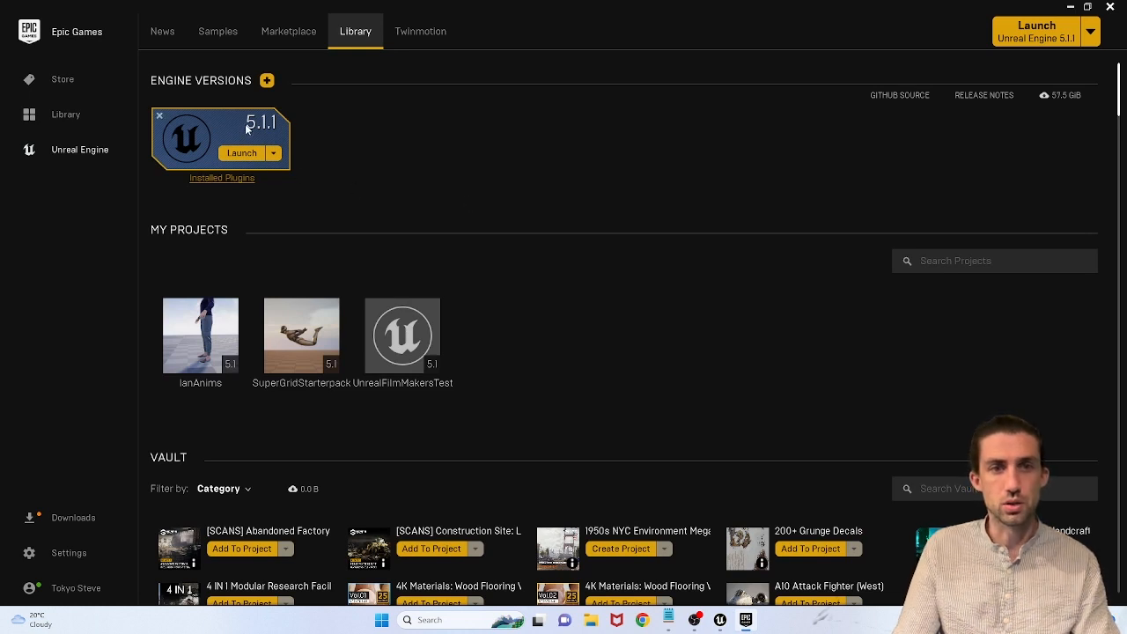
{"action": "left_click", "coordinate": [267, 82]}
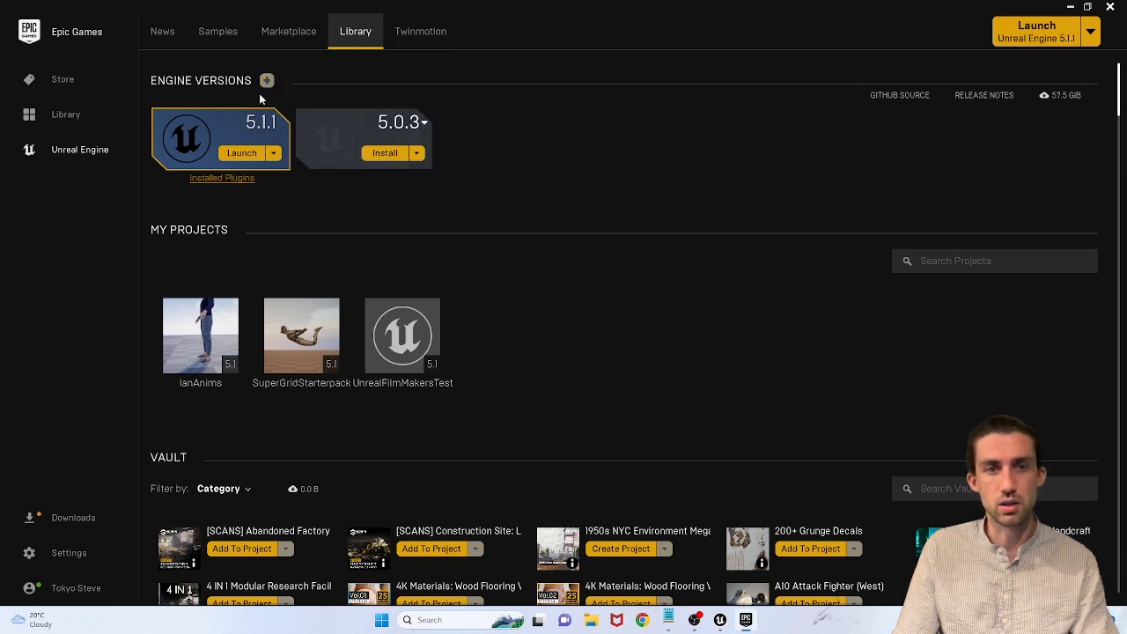
{"action": "left_click", "coordinate": [303, 115]}
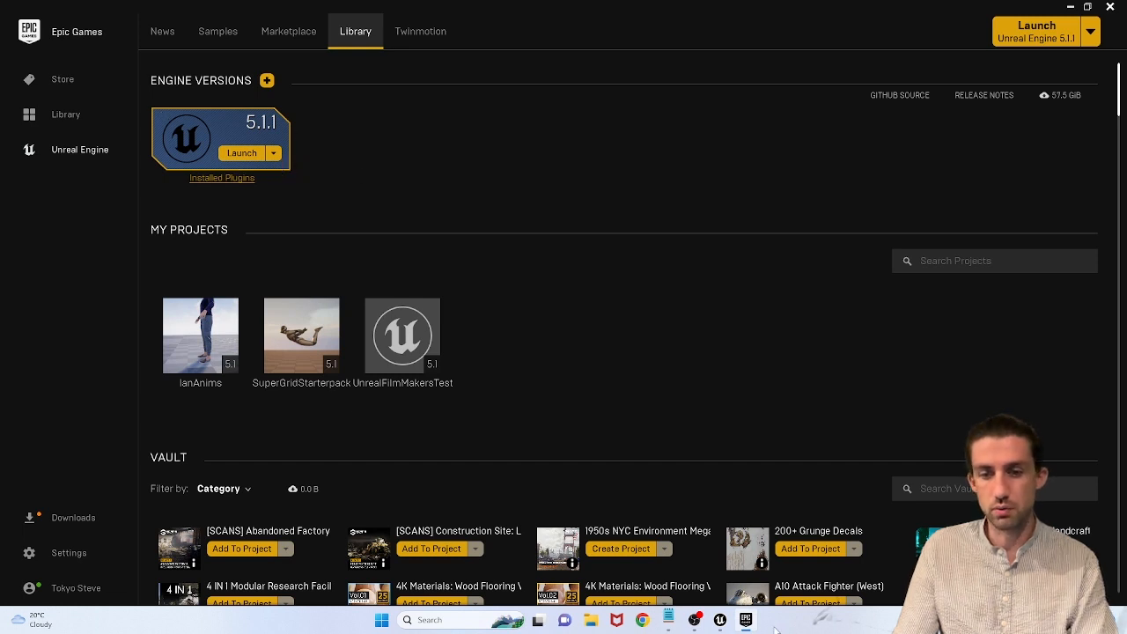
Step: Check the project types entry in the TOPIC notes and return to the launcher's Library
{"action": "left_click", "coordinate": [669, 620]}
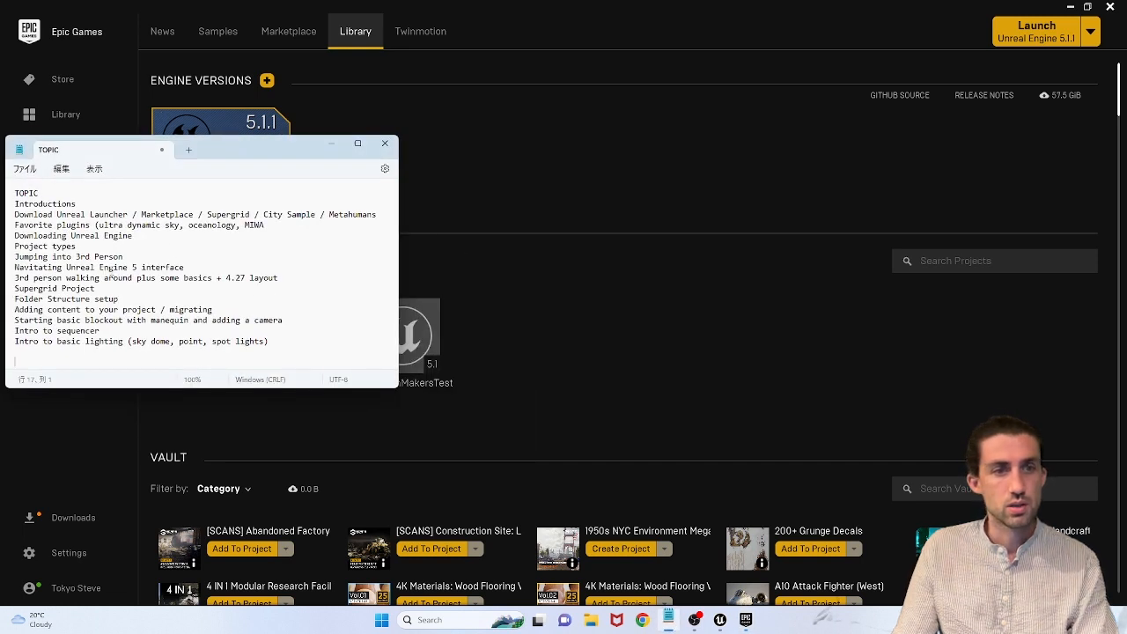
{"action": "left_click_drag", "start_coordinate": [16, 250], "coordinate": [76, 248]}
{"action": "left_click", "coordinate": [678, 305]}
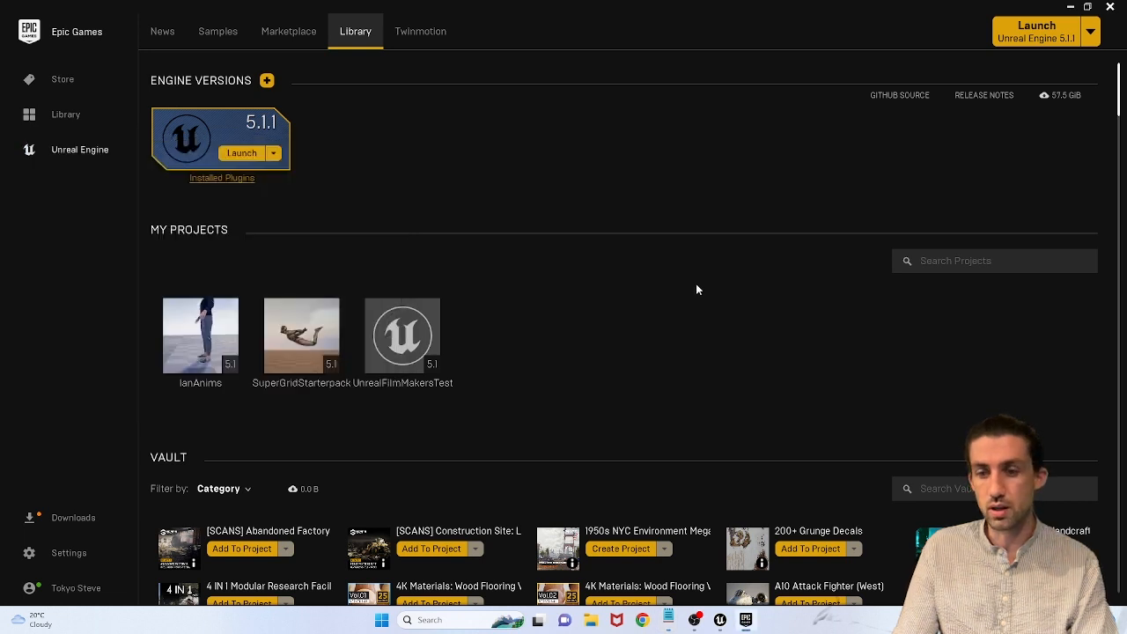
Step: Launch Unreal Engine 5.1.1 and look through the Games, Film / Video & Live Events, Architecture, Automotive and Simulation project templates
{"action": "left_click", "coordinate": [1056, 39]}
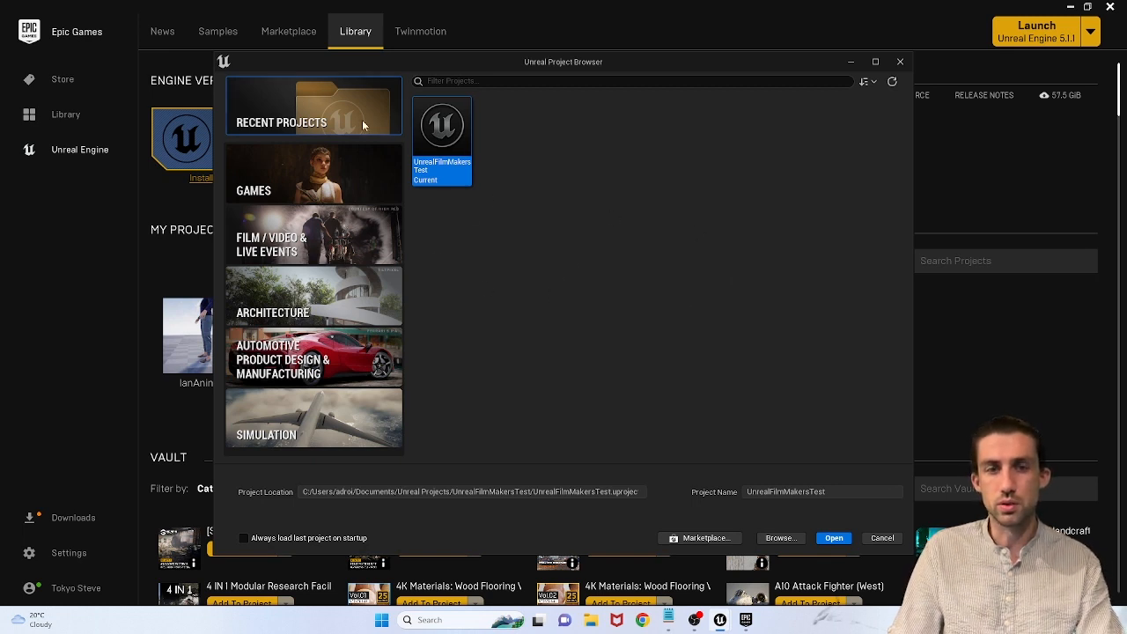
{"action": "left_click", "coordinate": [300, 184]}
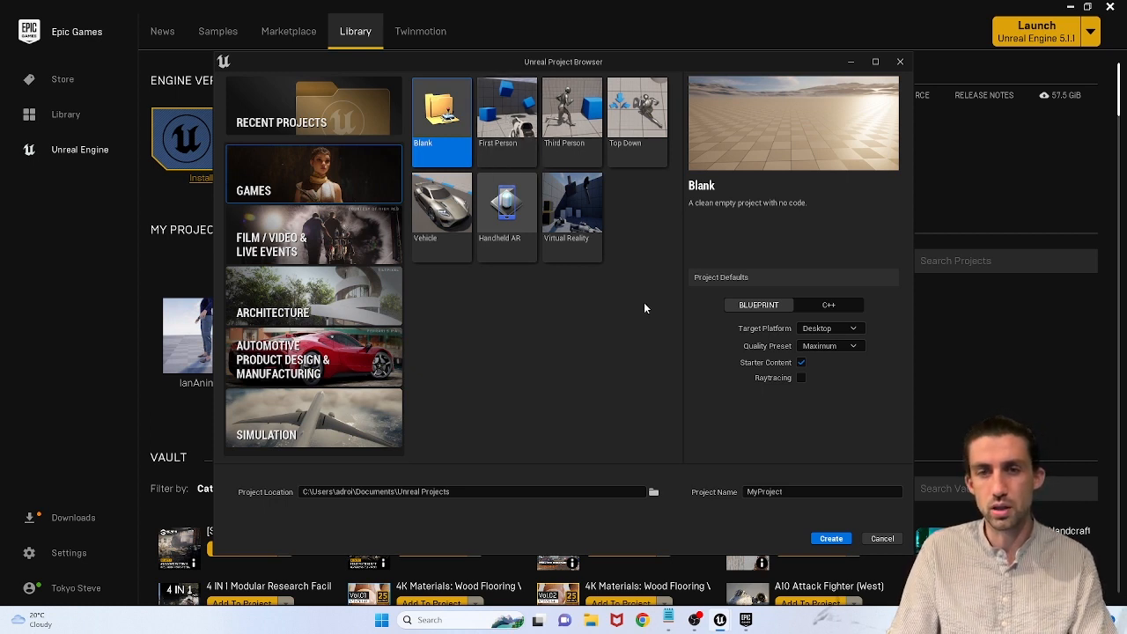
{"action": "left_click", "coordinate": [582, 141]}
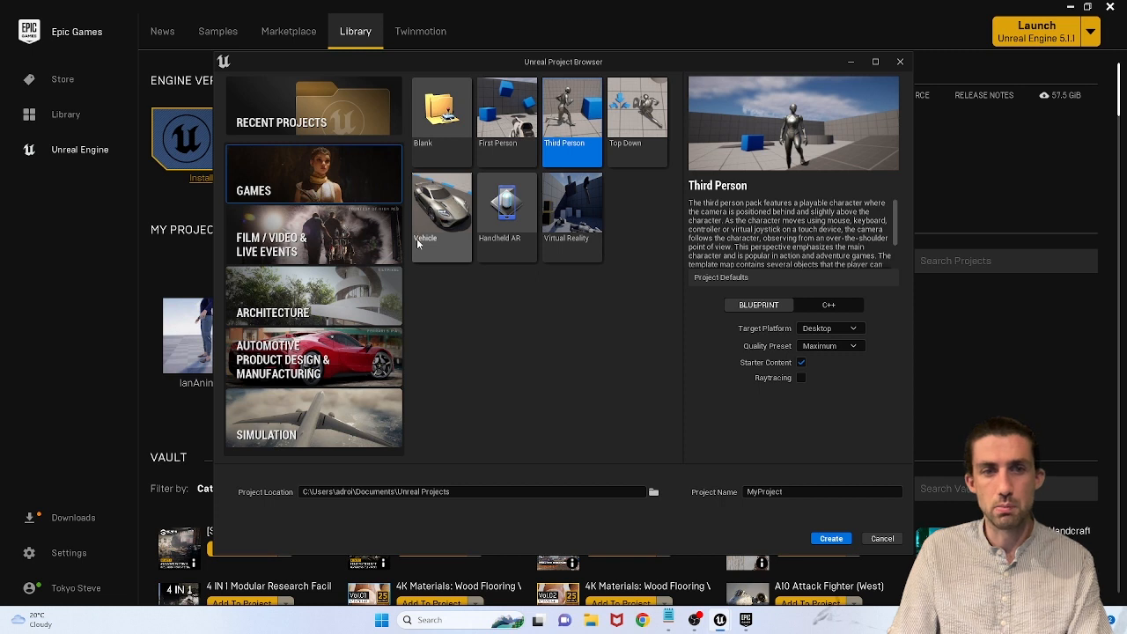
{"action": "left_click", "coordinate": [335, 258]}
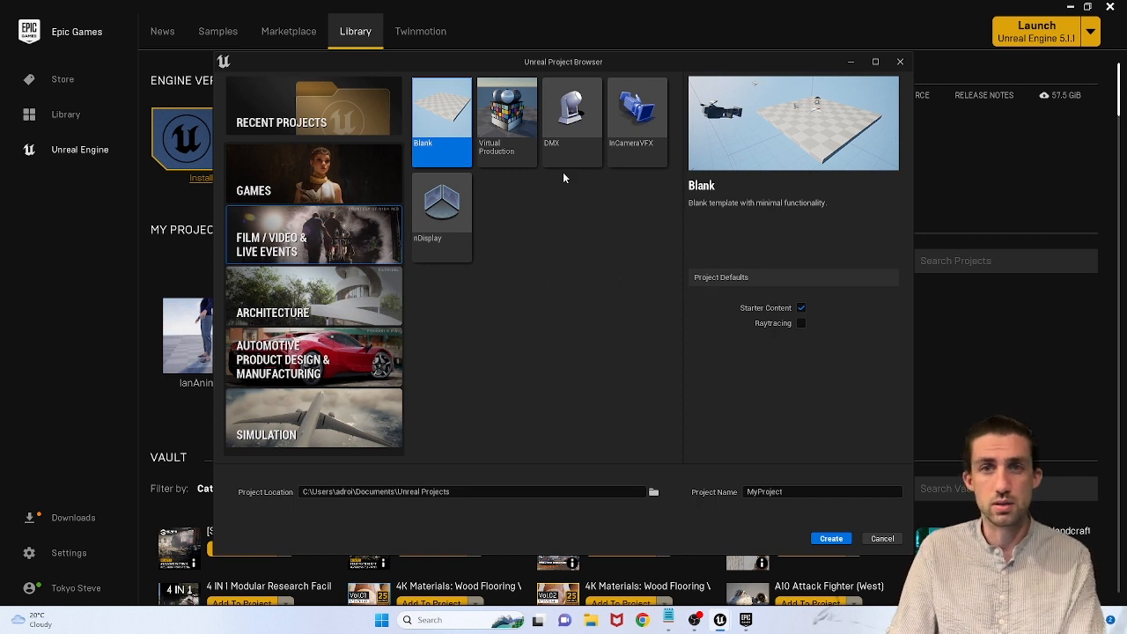
{"action": "left_click", "coordinate": [326, 297]}
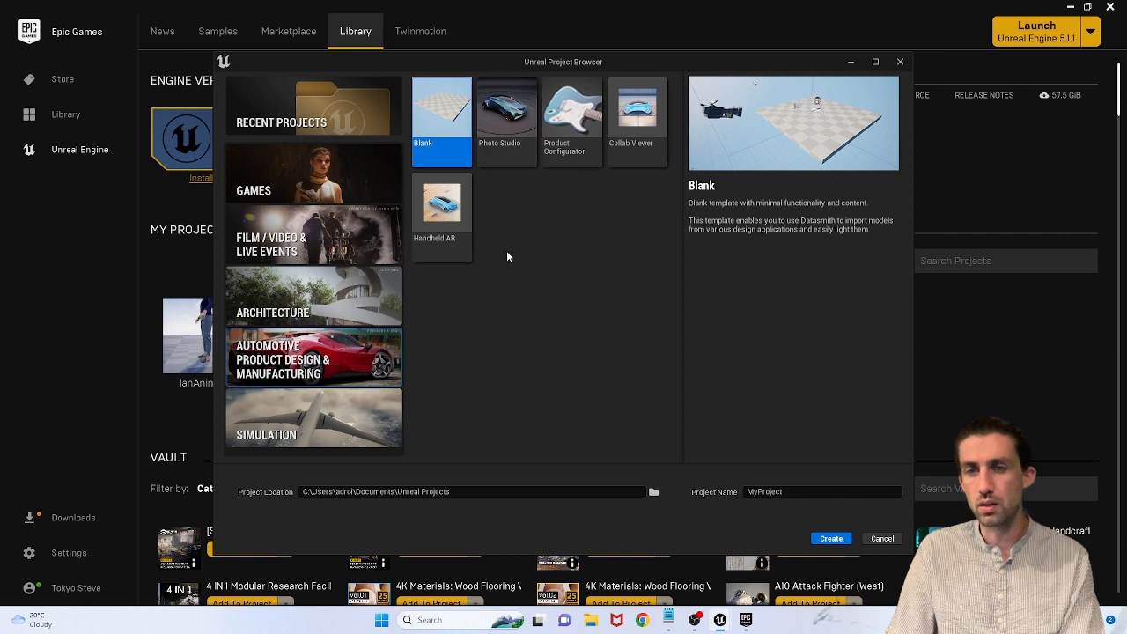
{"action": "left_click", "coordinate": [332, 420]}
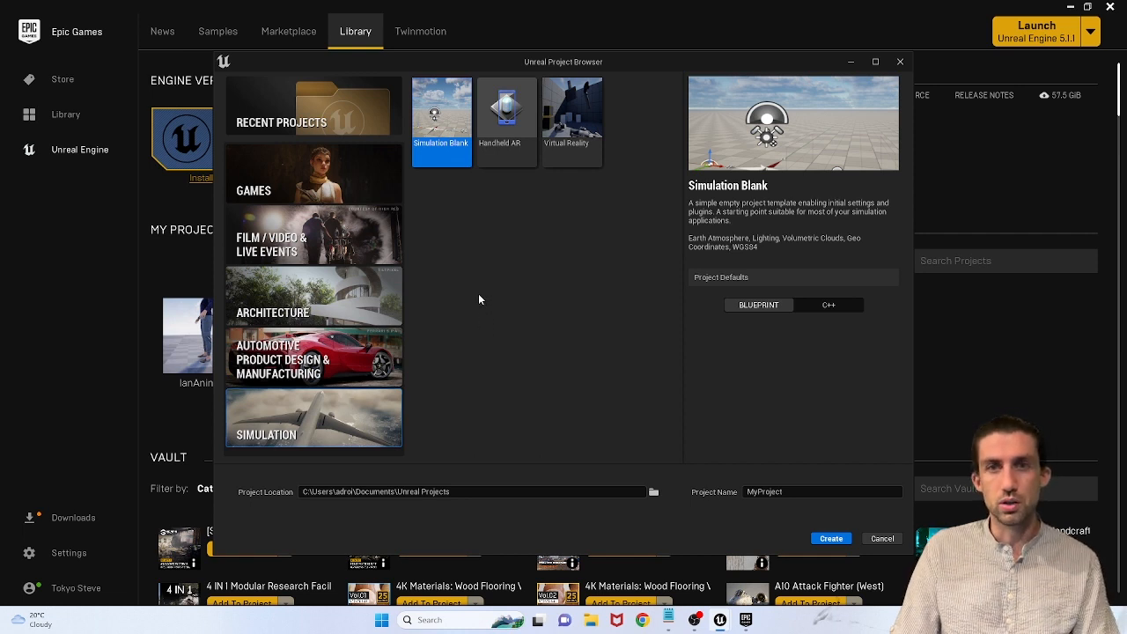
Step: Set up a Games project from the Third Person template with the name ThirdPerson and cancel its creation
{"action": "left_click", "coordinate": [342, 178]}
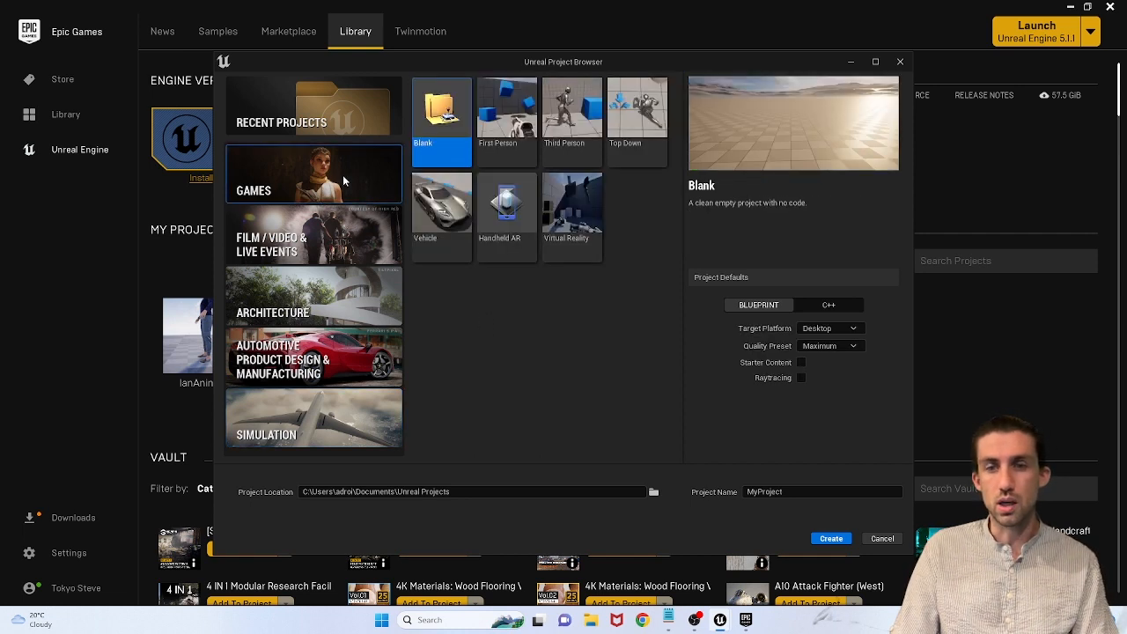
{"action": "left_click", "coordinate": [581, 121]}
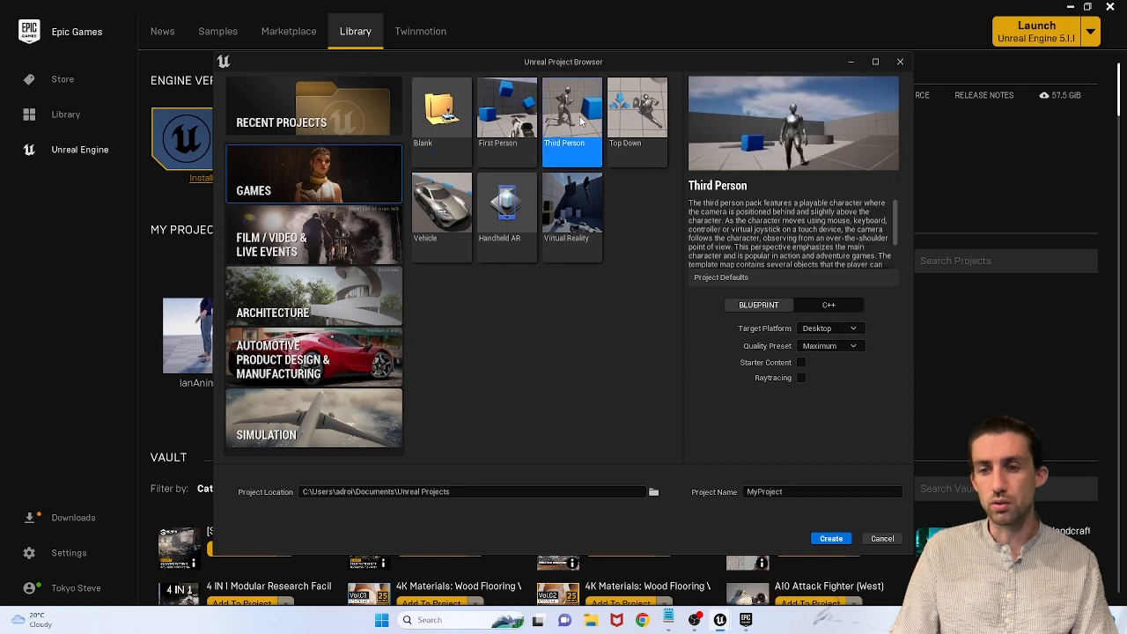
{"action": "left_click_drag", "start_coordinate": [785, 491], "coordinate": [663, 508]}
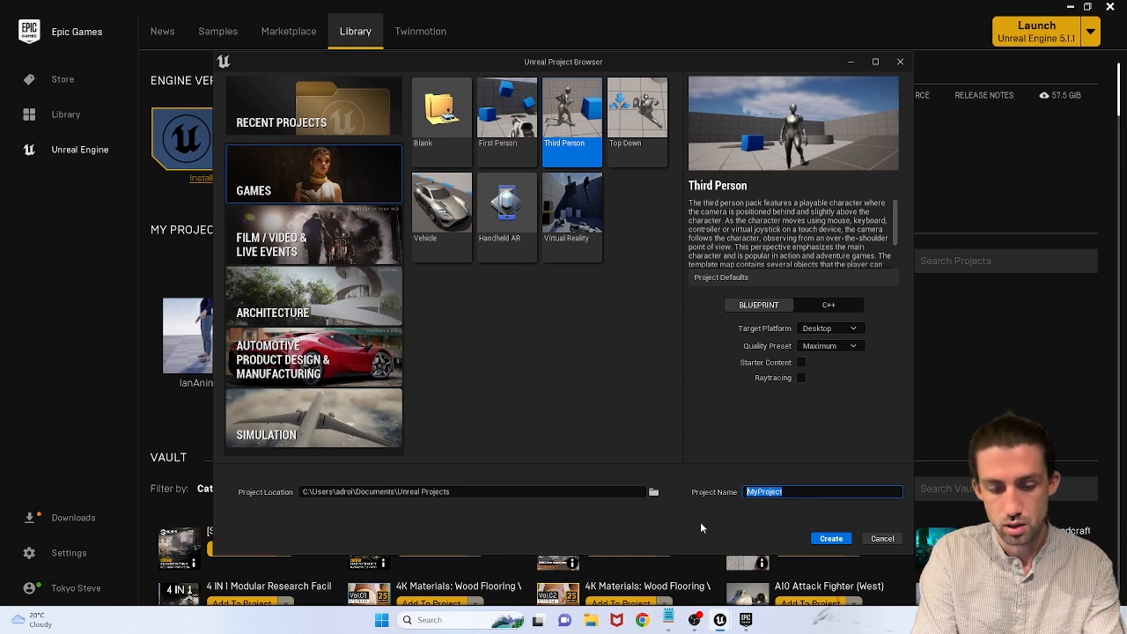
{"action": "type", "text": "3"}
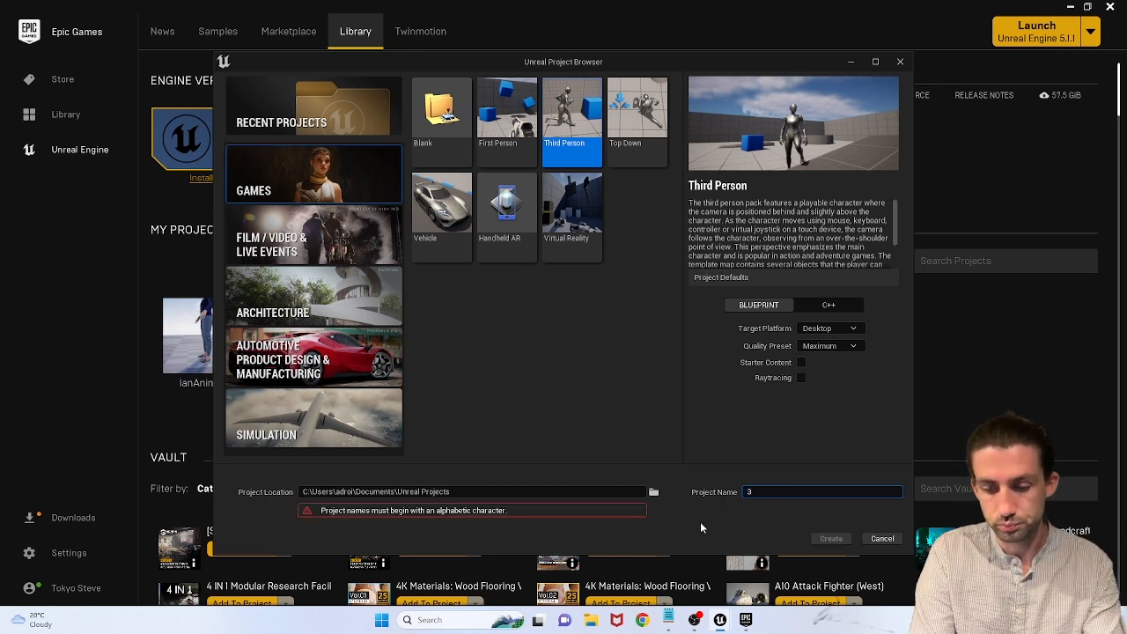
{"action": "key", "text": "BackSpace"}
{"action": "type", "text": "Third"}
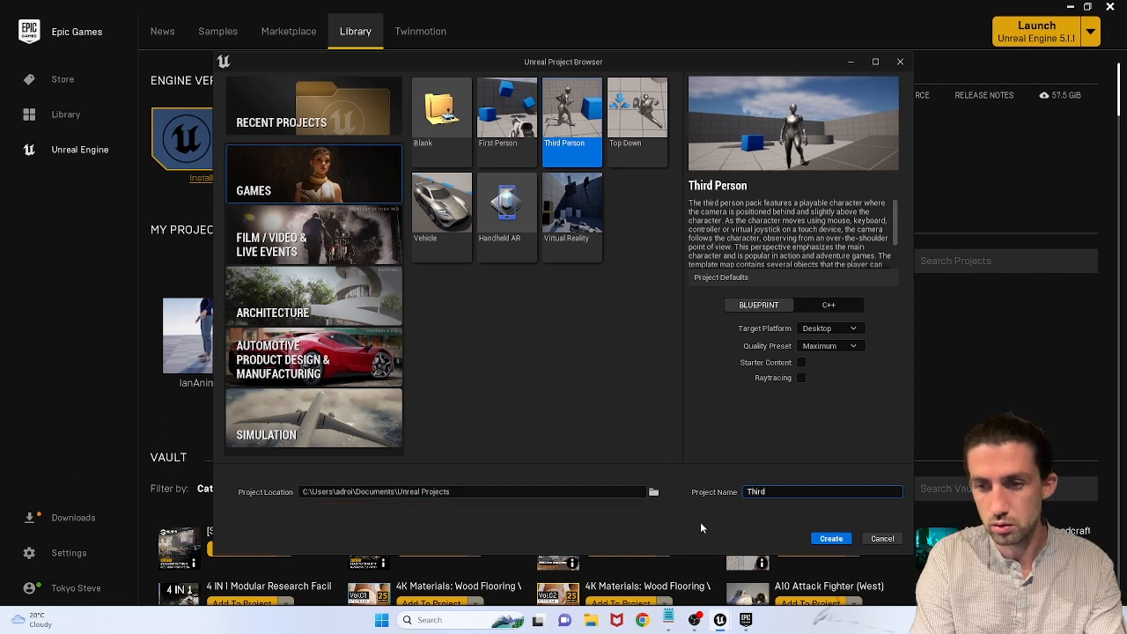
{"action": "type", "text": "Person"}
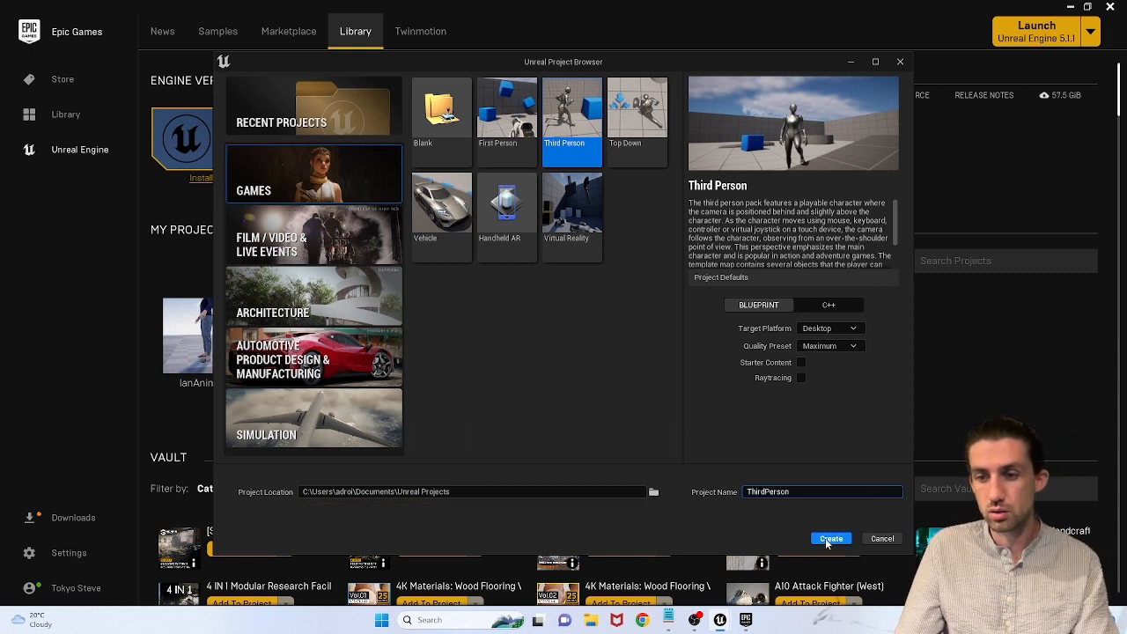
{"action": "left_click", "coordinate": [886, 541]}
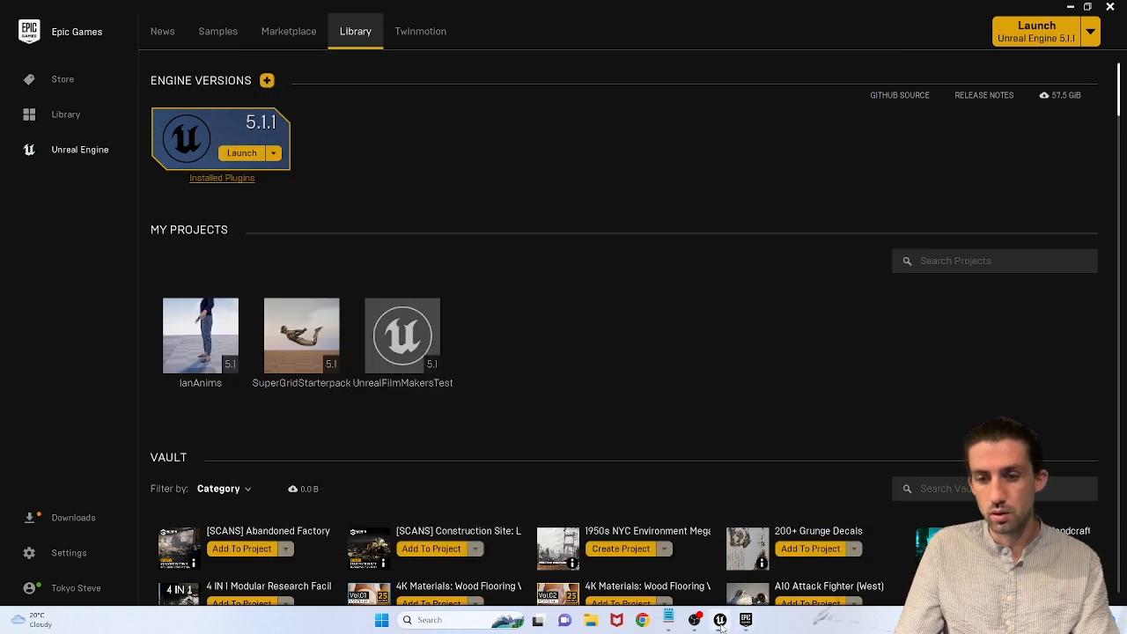
Step: Switch to the Unreal Editor with the UnrealFilmMakersTest project and view the available editor layouts without loading one
{"action": "left_click", "coordinate": [720, 621]}
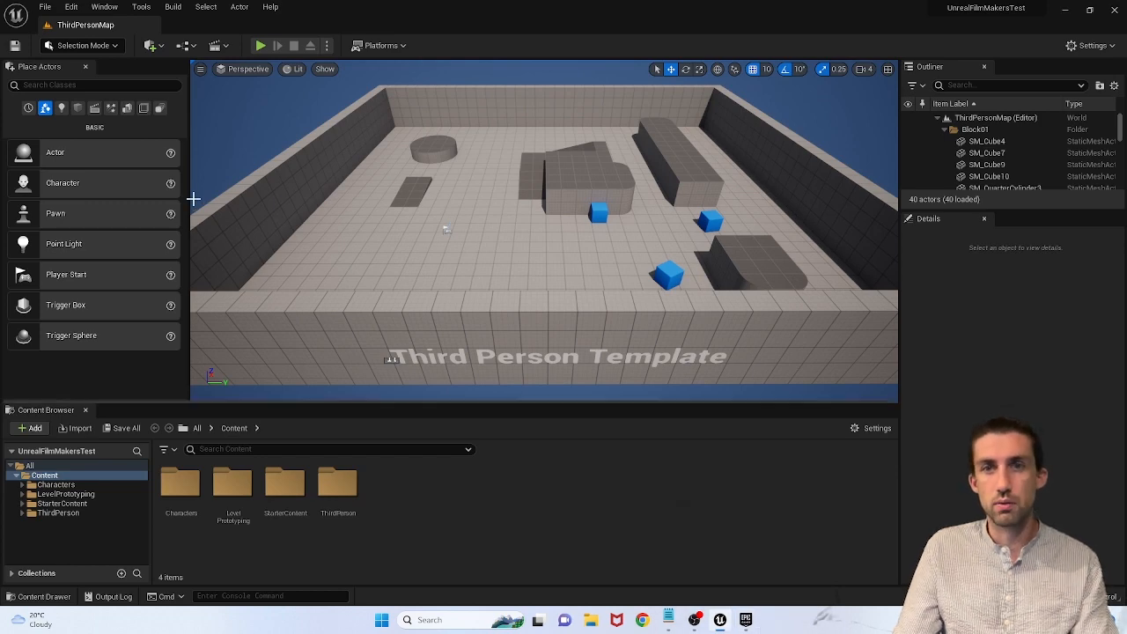
{"action": "right_click_drag", "start_coordinate": [255, 215], "coordinate": [333, 185]}
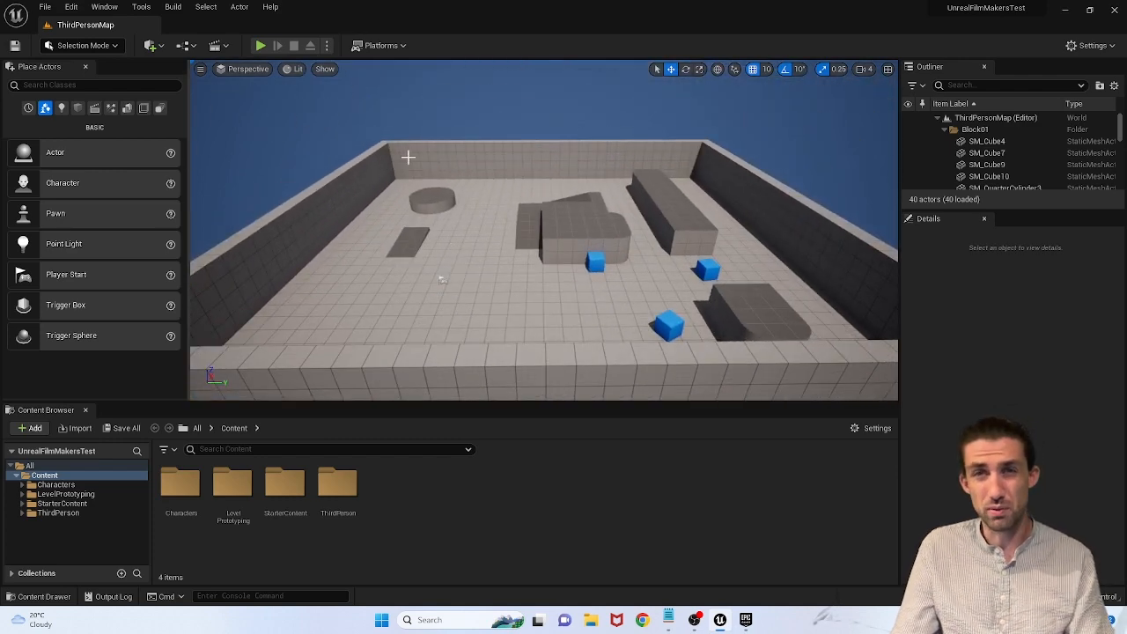
{"action": "left_click", "coordinate": [106, 7]}
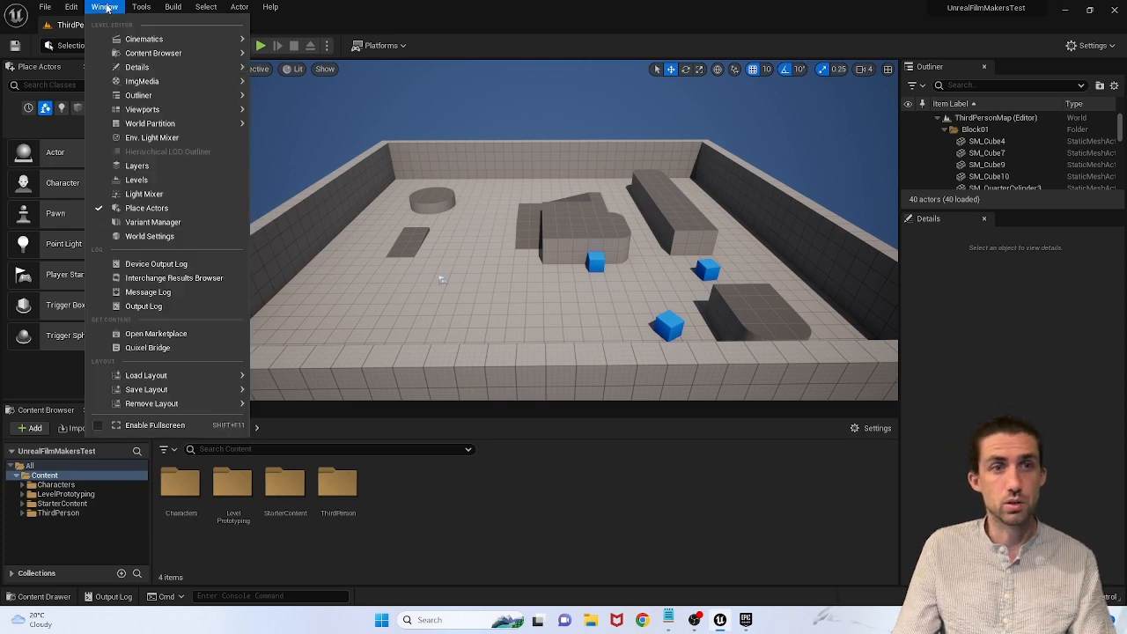
{"action": "mouse_move", "coordinate": [213, 374]}
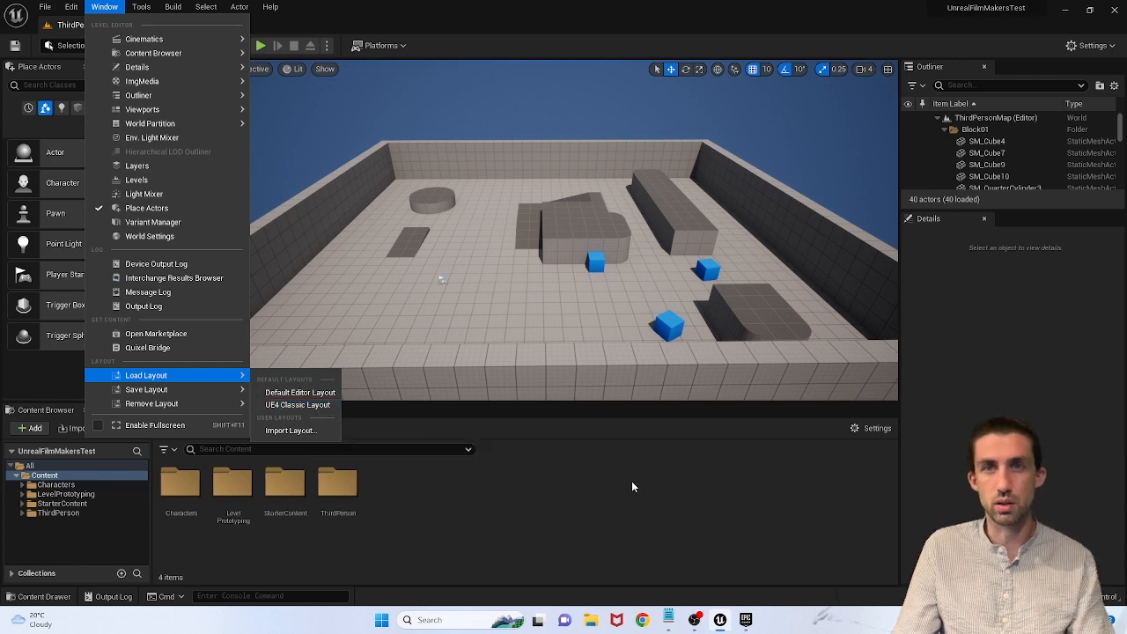
{"action": "left_click", "coordinate": [543, 472]}
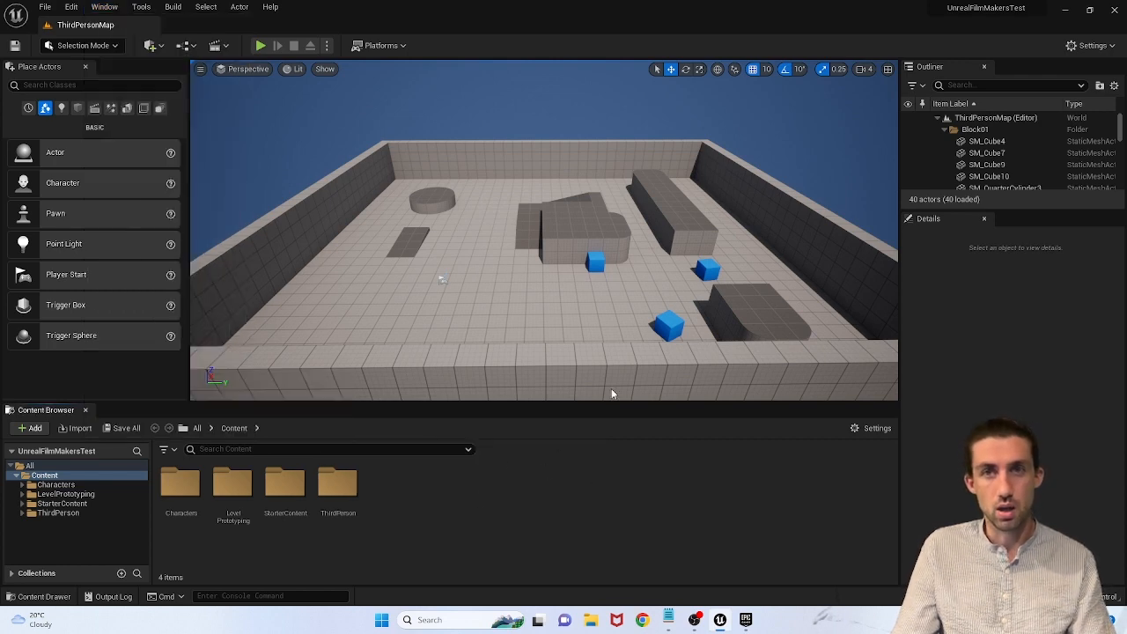
Step: Play-test ThirdPersonMap in the viewport, running and jumping the mannequin across the ramp and platforms, and end the play session
{"action": "left_click", "coordinate": [262, 46]}
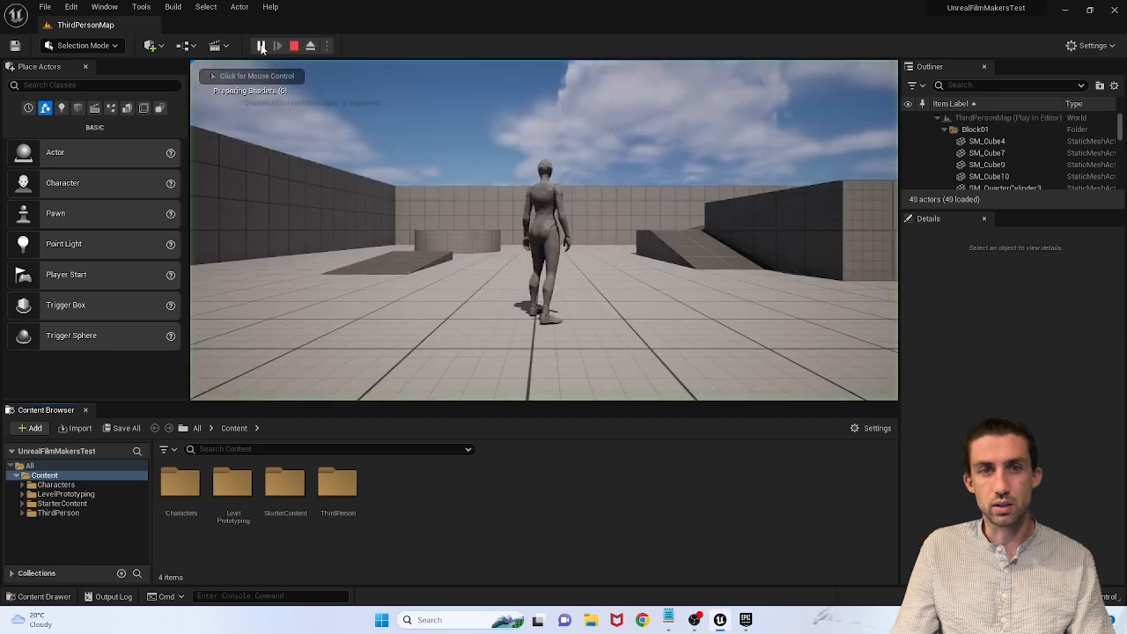
{"action": "left_click", "coordinate": [605, 244]}
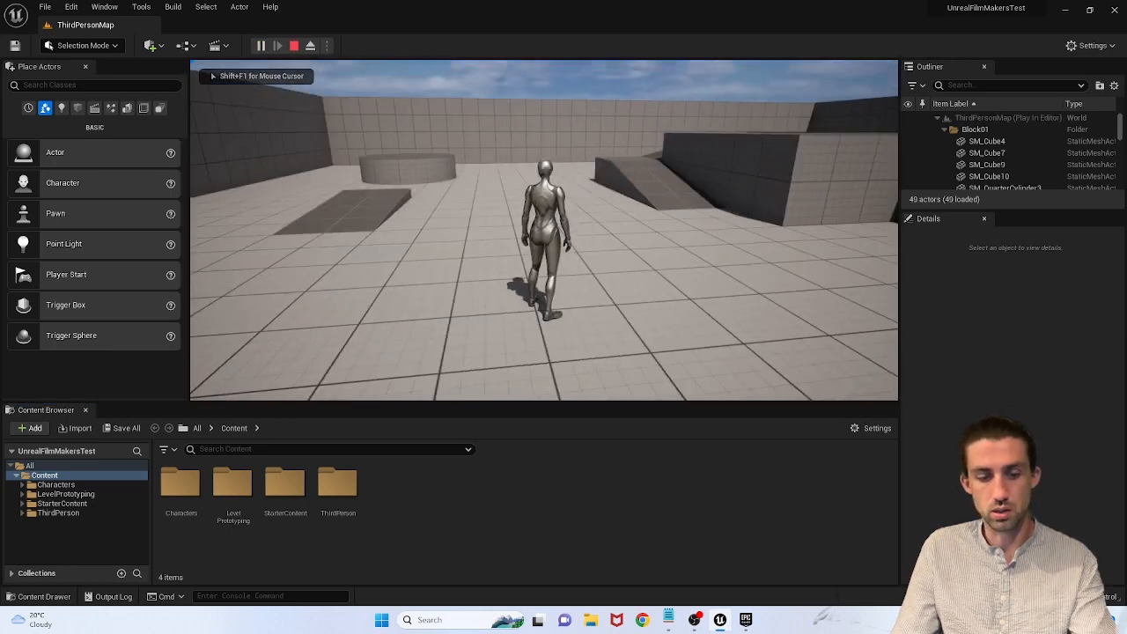
{"action": "key", "text": "w"}
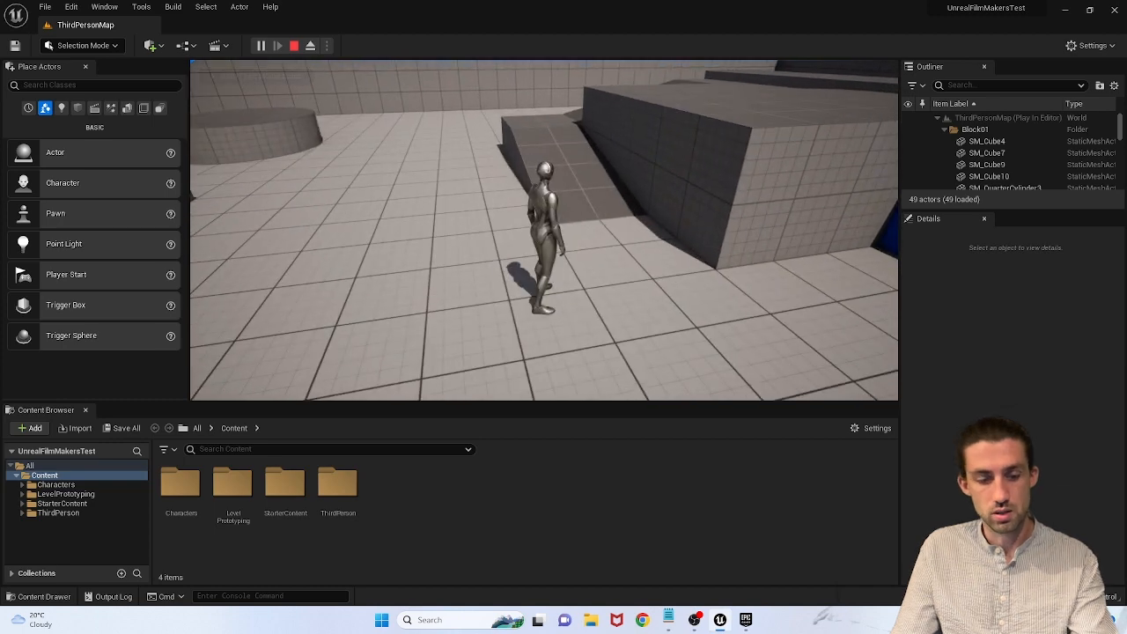
{"action": "key", "text": "w"}
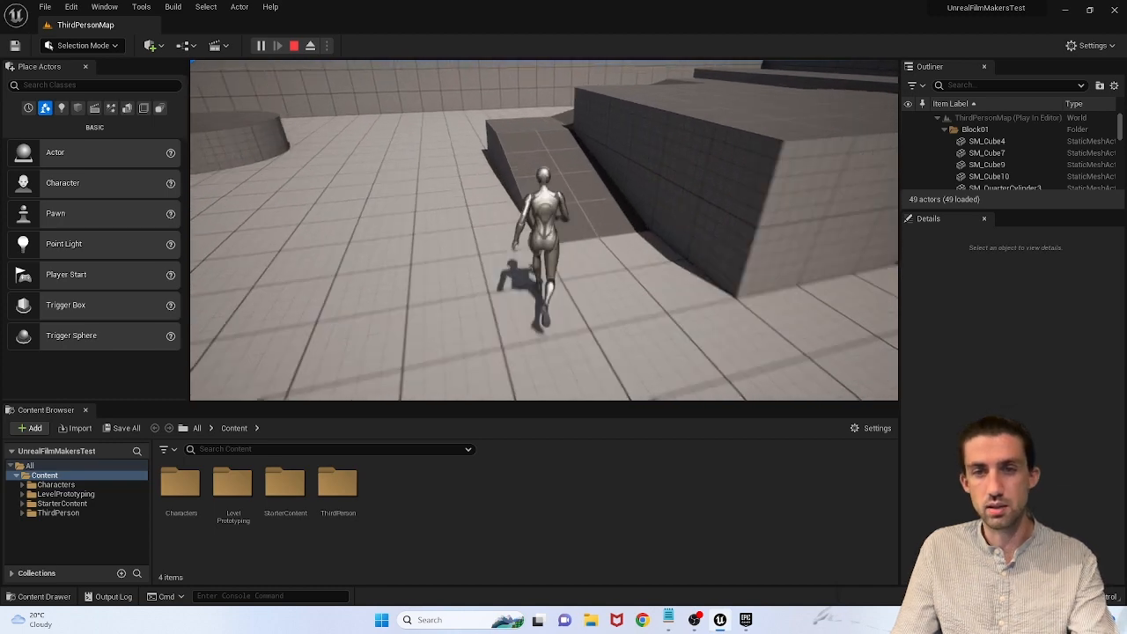
{"action": "key", "text": "w"}
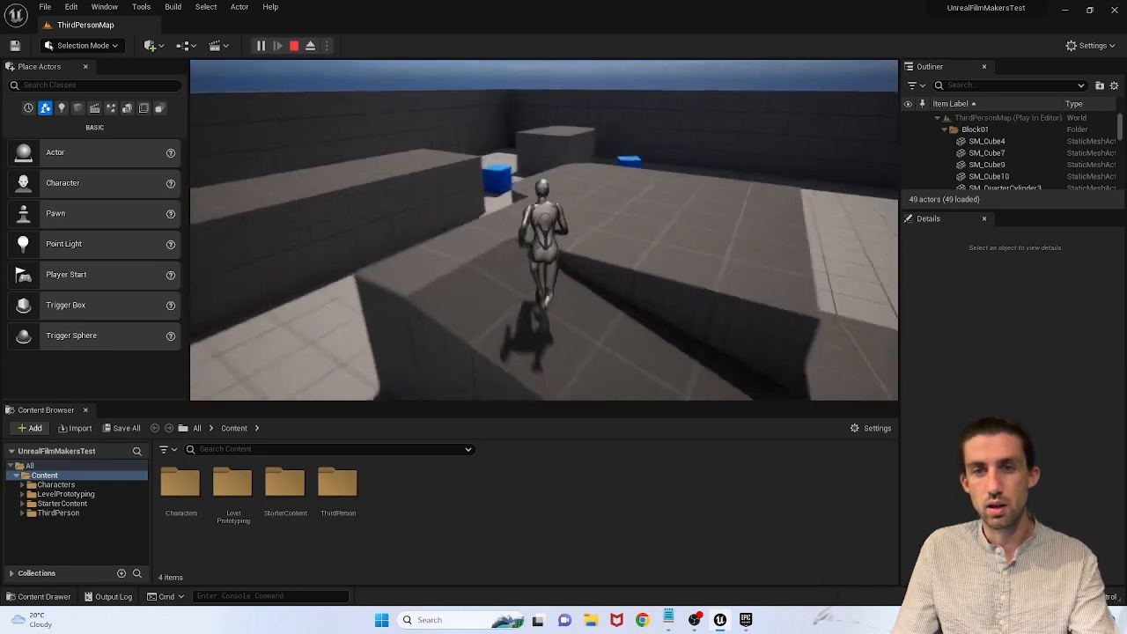
{"action": "key", "text": "w"}
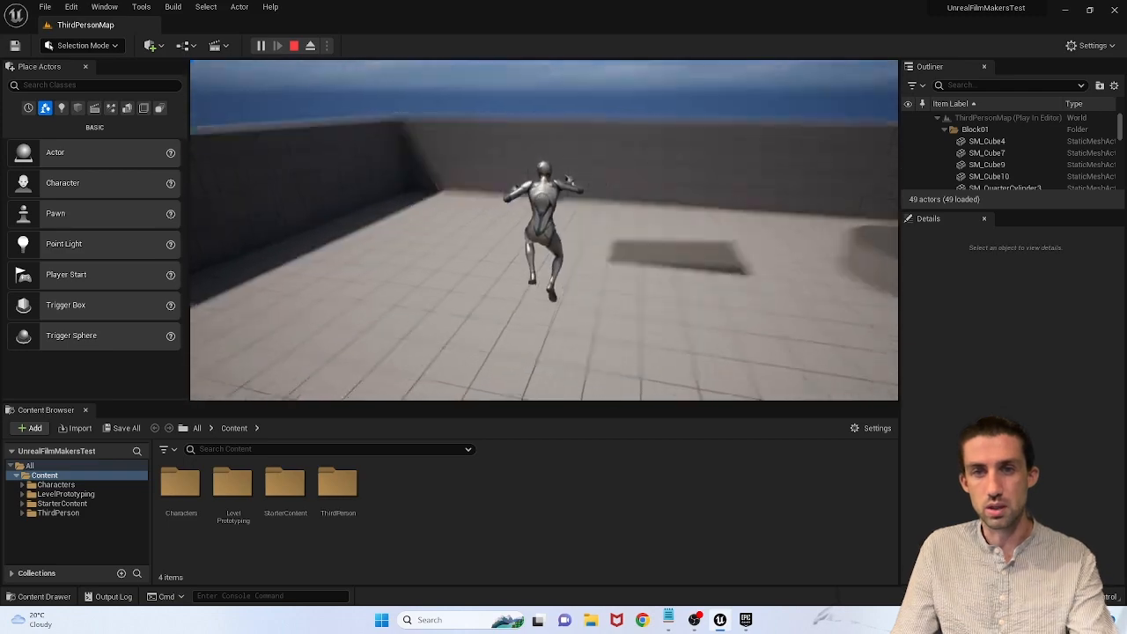
{"action": "key", "text": "w"}
{"action": "key", "text": "space"}
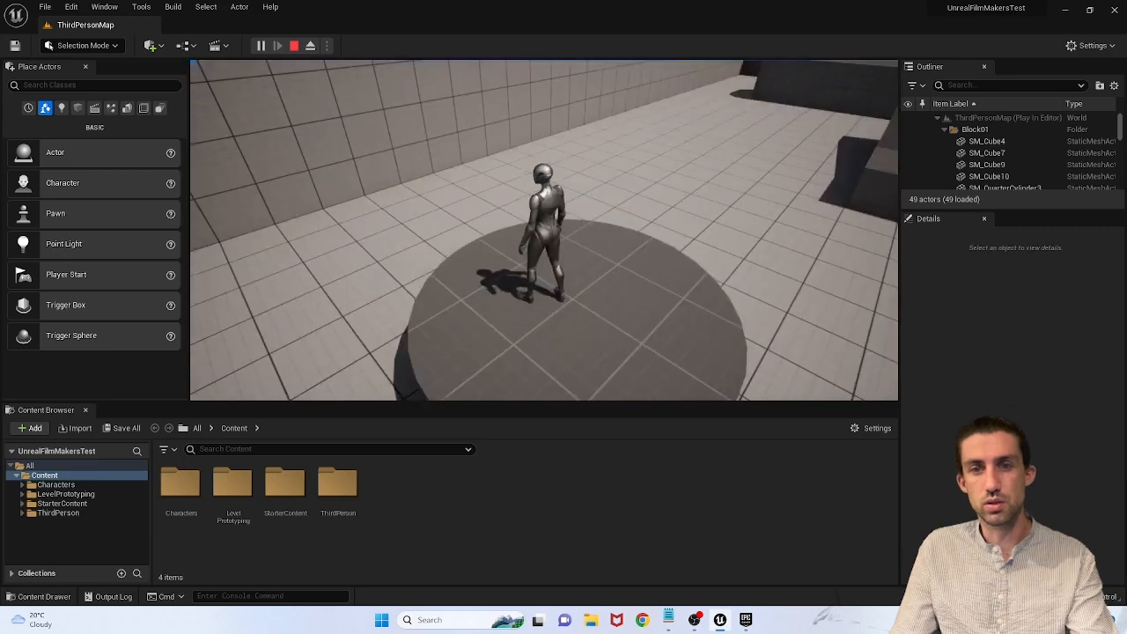
{"action": "key", "text": "w"}
{"action": "key", "text": "space"}
{"action": "key", "text": "w"}
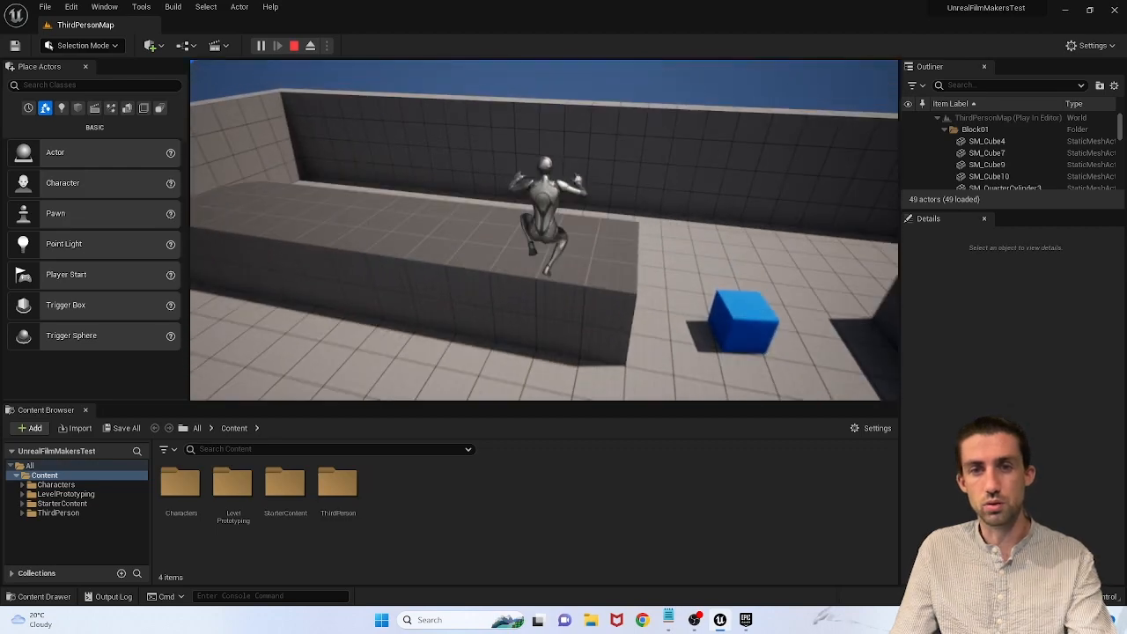
{"action": "key", "text": "w"}
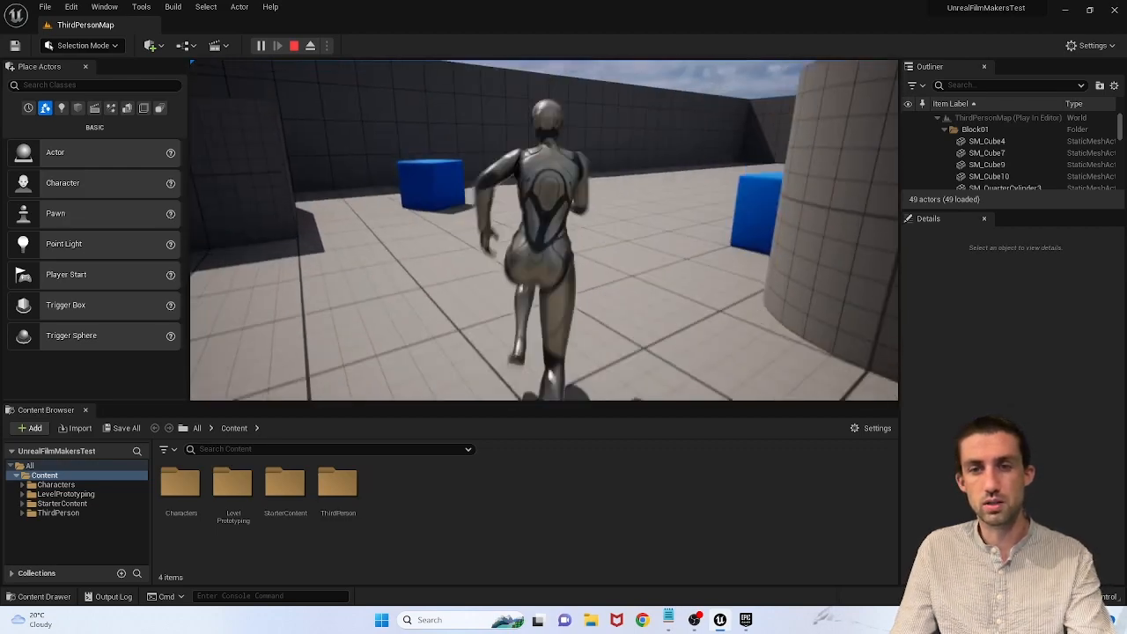
{"action": "key", "text": "a"}
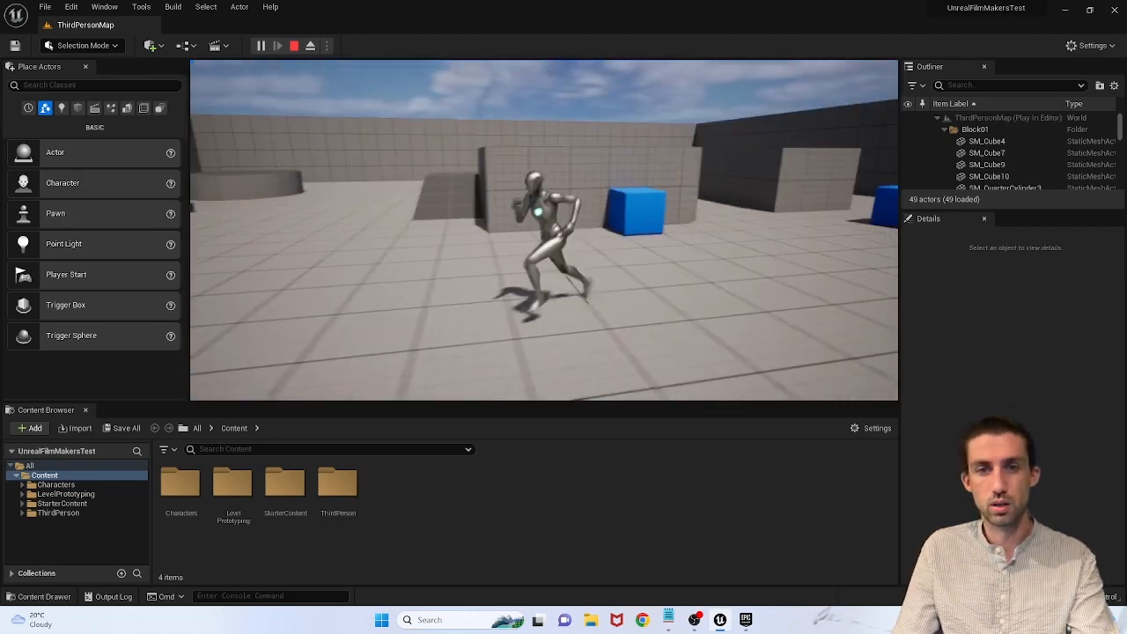
{"action": "key", "text": "w"}
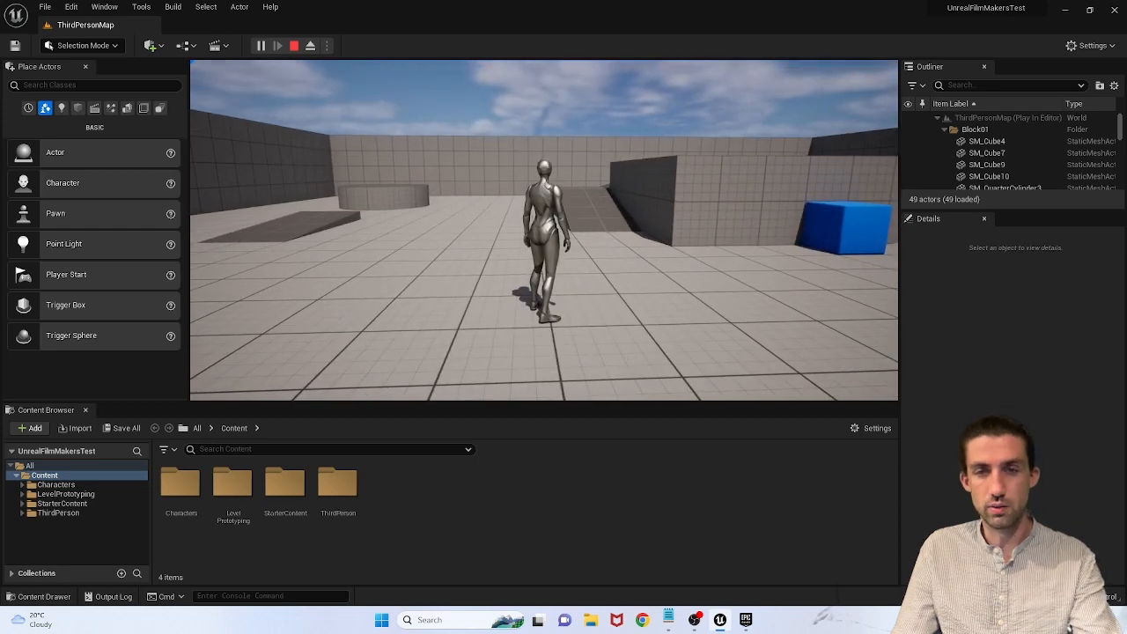
{"action": "key", "text": "Escape"}
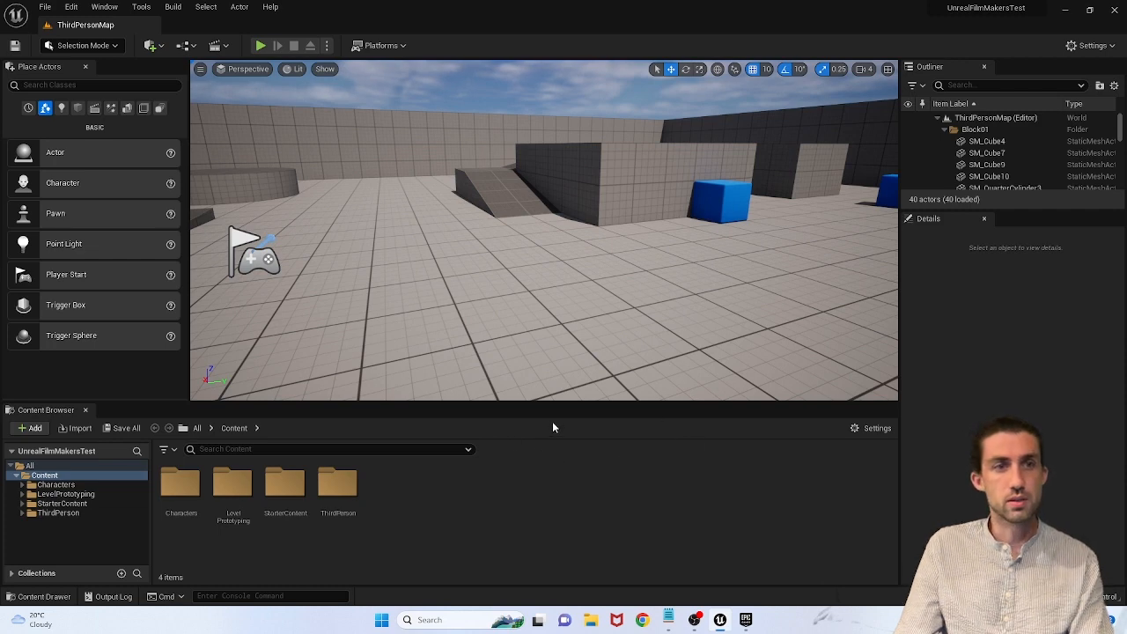
Step: Display the All root folder in the Content Browser and enlarge the Outliner's height to show more actors
{"action": "left_click", "coordinate": [330, 450]}
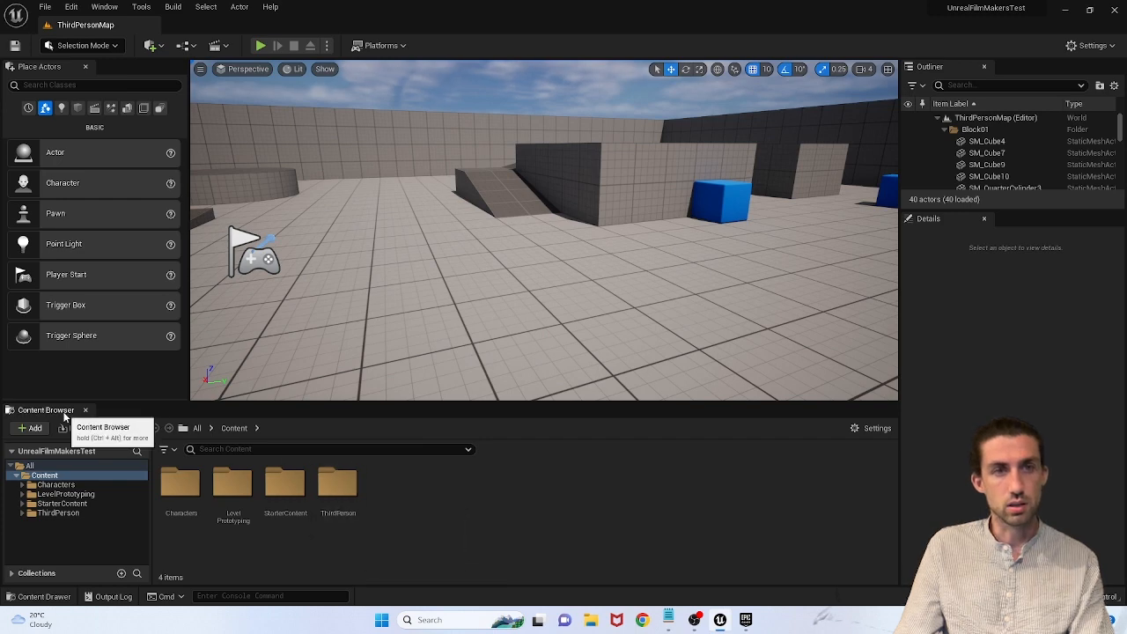
{"action": "left_click", "coordinate": [30, 466]}
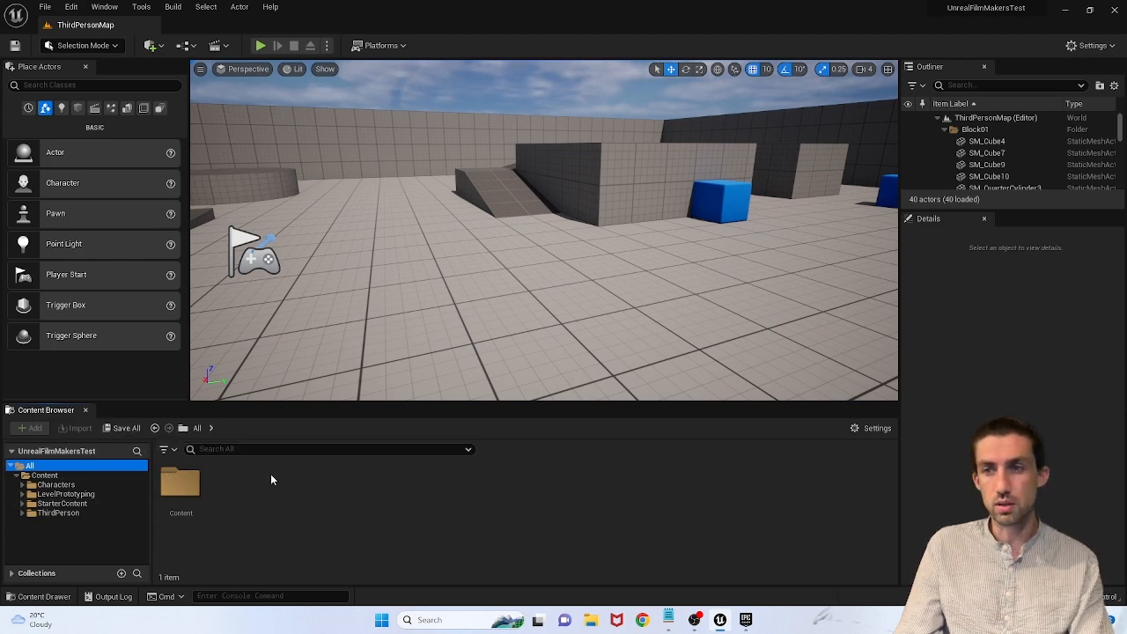
{"action": "left_click_drag", "start_coordinate": [1022, 206], "coordinate": [1025, 424]}
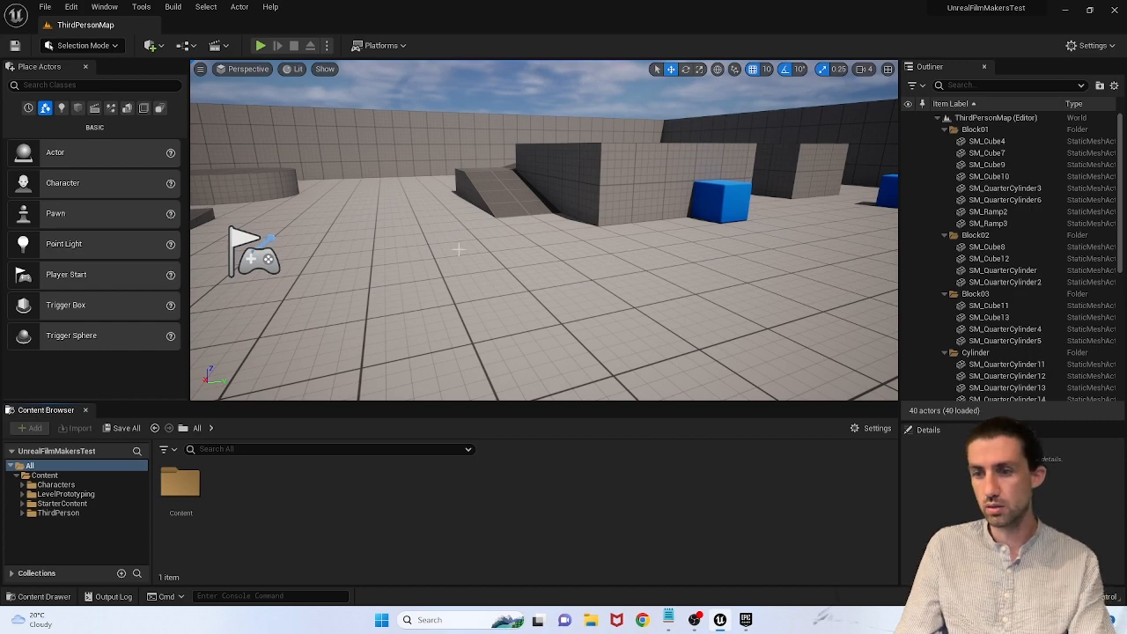
Step: Look around from the player start area and fly the view forward, backward and sideways near the blue cubes
{"action": "right_click_drag", "start_coordinate": [458, 250], "coordinate": [613, 335]}
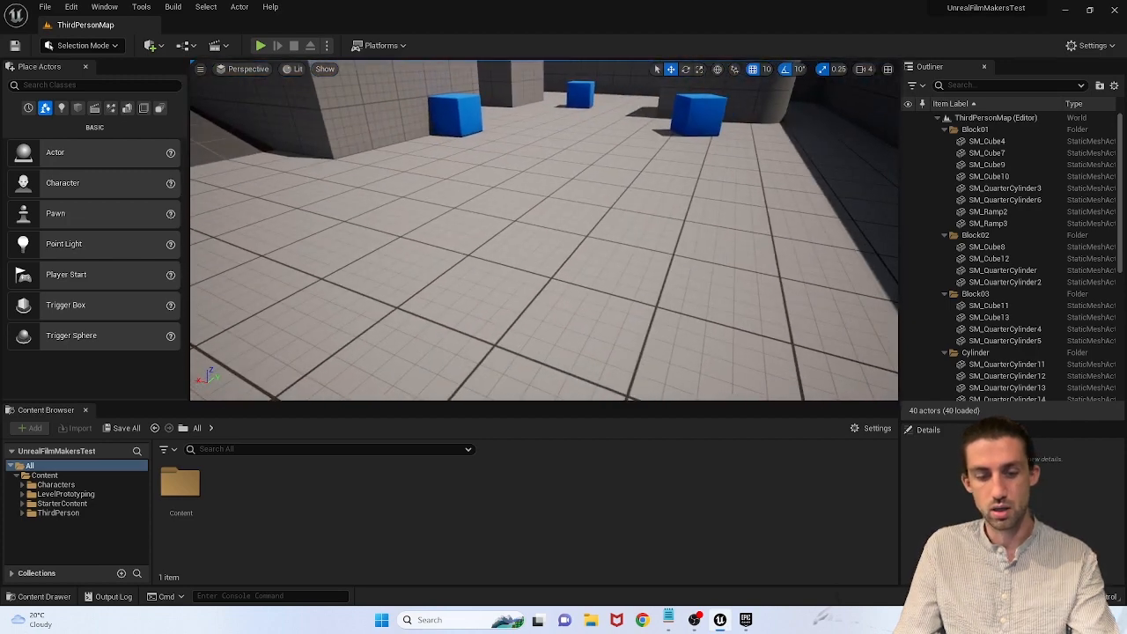
{"action": "right_click_drag", "start_coordinate": [516, 231], "coordinate": [513, 190]}
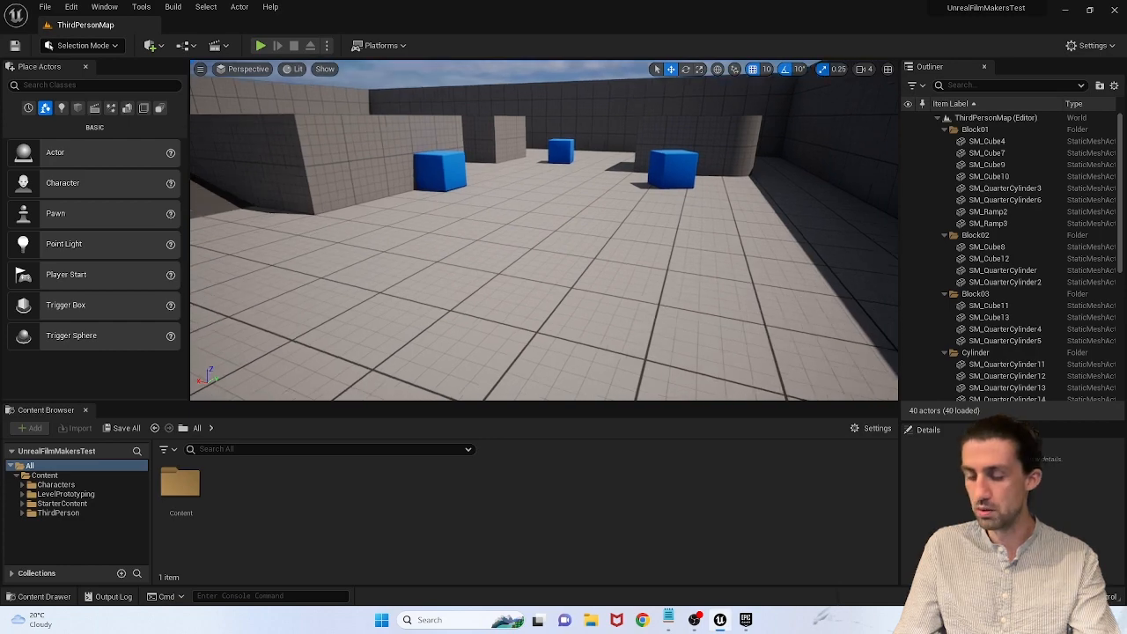
{"action": "key", "text": "w"}
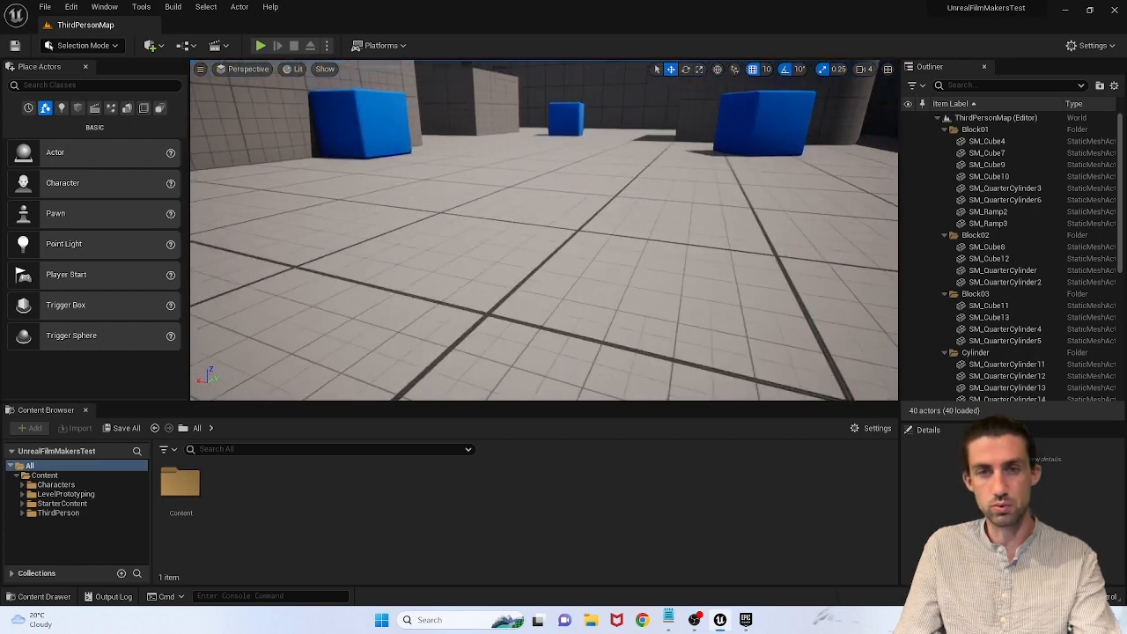
{"action": "key", "text": "s"}
{"action": "key", "text": "a"}
{"action": "key", "text": "d"}
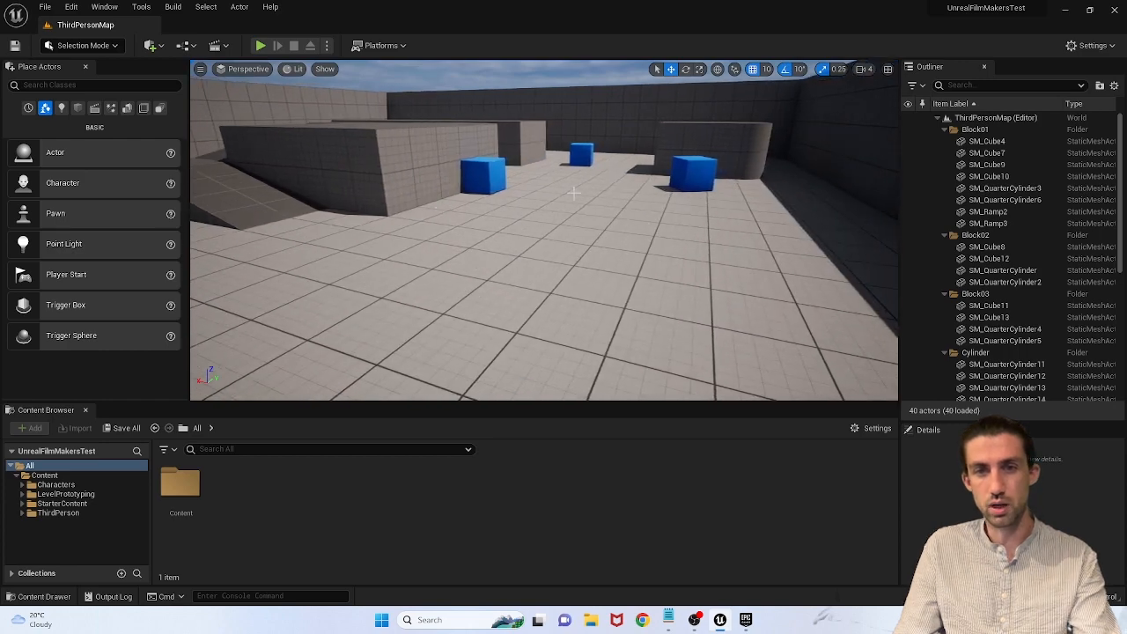
Step: Fly the viewport camera above ThirdPersonMap and view the blocks, ramps and walls from several sides
{"action": "right_click_drag", "start_coordinate": [556, 168], "coordinate": [811, 242]}
{"action": "key", "text": "e"}
{"action": "key", "text": "q"}
{"action": "key", "text": "s"}
{"action": "key", "text": "a"}
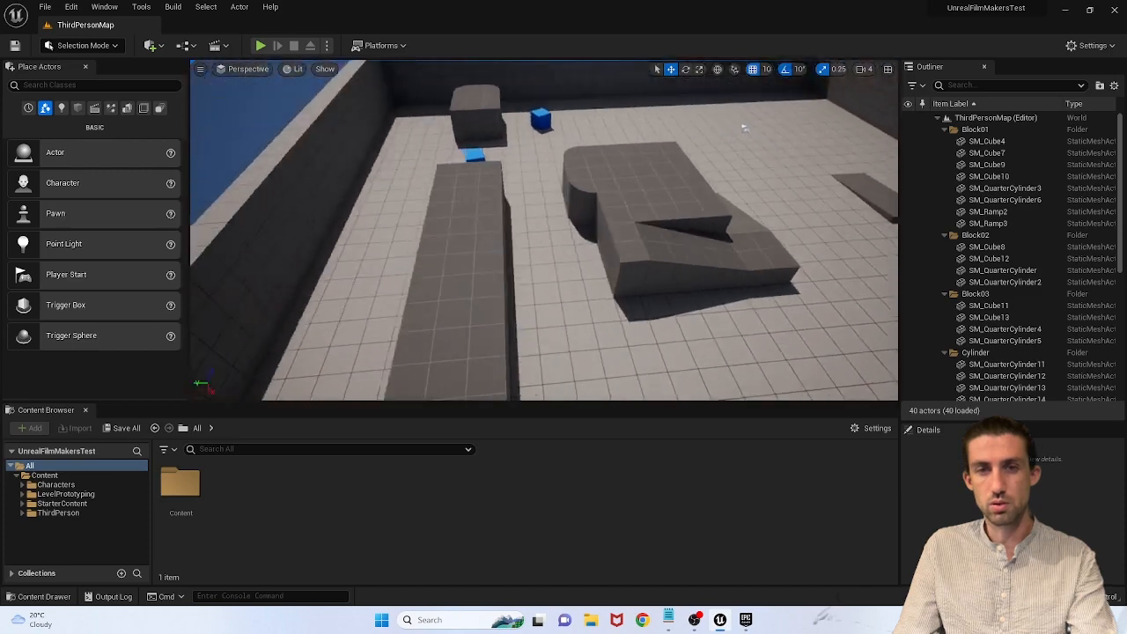
{"action": "key", "text": "s"}
{"action": "key", "text": "w"}
{"action": "key", "text": "s"}
{"action": "key", "text": "a"}
{"action": "key", "text": "w"}
{"action": "right_click_drag", "start_coordinate": [534, 191], "coordinate": [525, 191]}
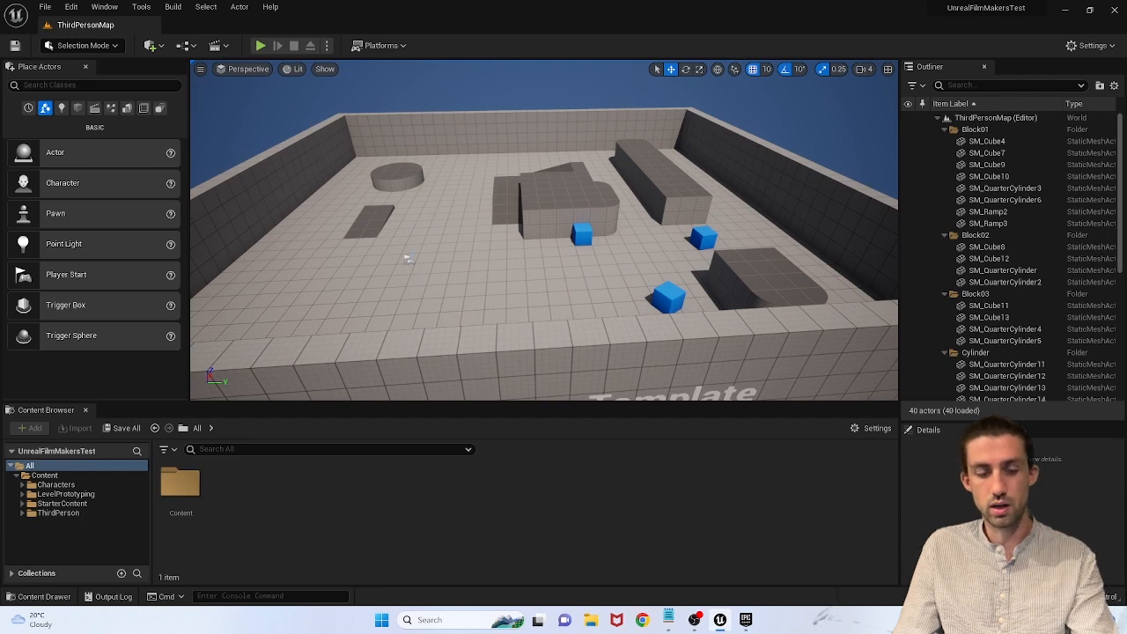
{"action": "right_click_drag", "start_coordinate": [525, 192], "coordinate": [504, 213]}
{"action": "key", "text": "a"}
{"action": "key", "text": "s"}
{"action": "key", "text": "d"}
{"action": "key", "text": "w"}
{"action": "key", "text": "q"}
{"action": "key", "text": "e"}
{"action": "key", "text": "w"}
{"action": "key", "text": "a"}
{"action": "key", "text": "s"}
{"action": "key", "text": "w"}
{"action": "key", "text": "d"}
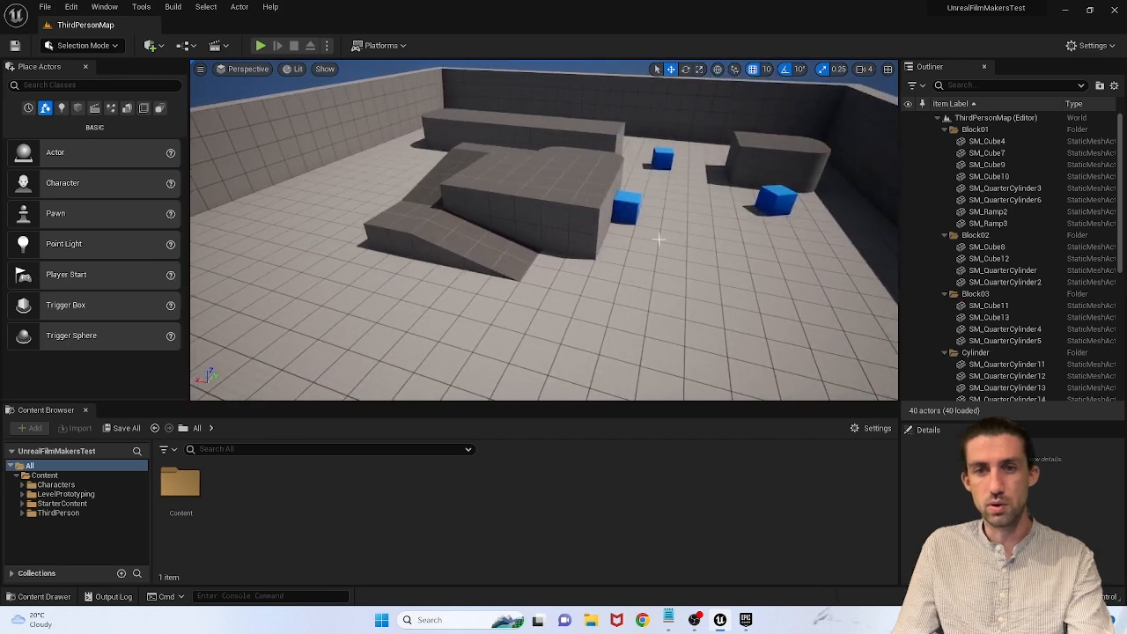
Step: Select SM_ChamferCube beside the large ramp block, focus on it and move it along the floor
{"action": "left_click", "coordinate": [627, 201]}
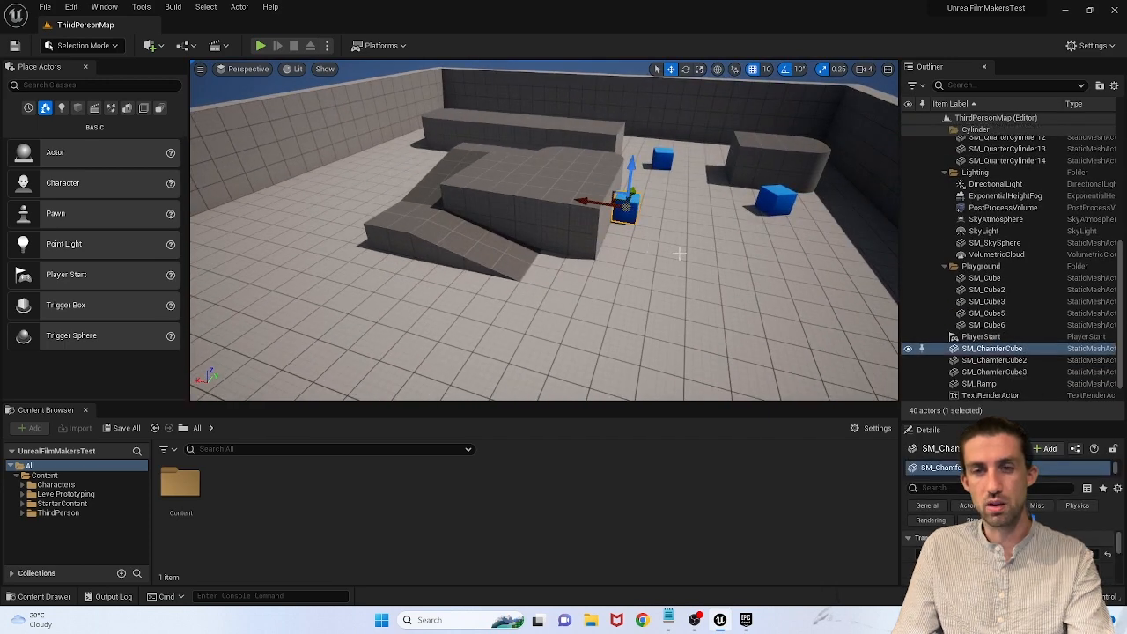
{"action": "key", "text": "f"}
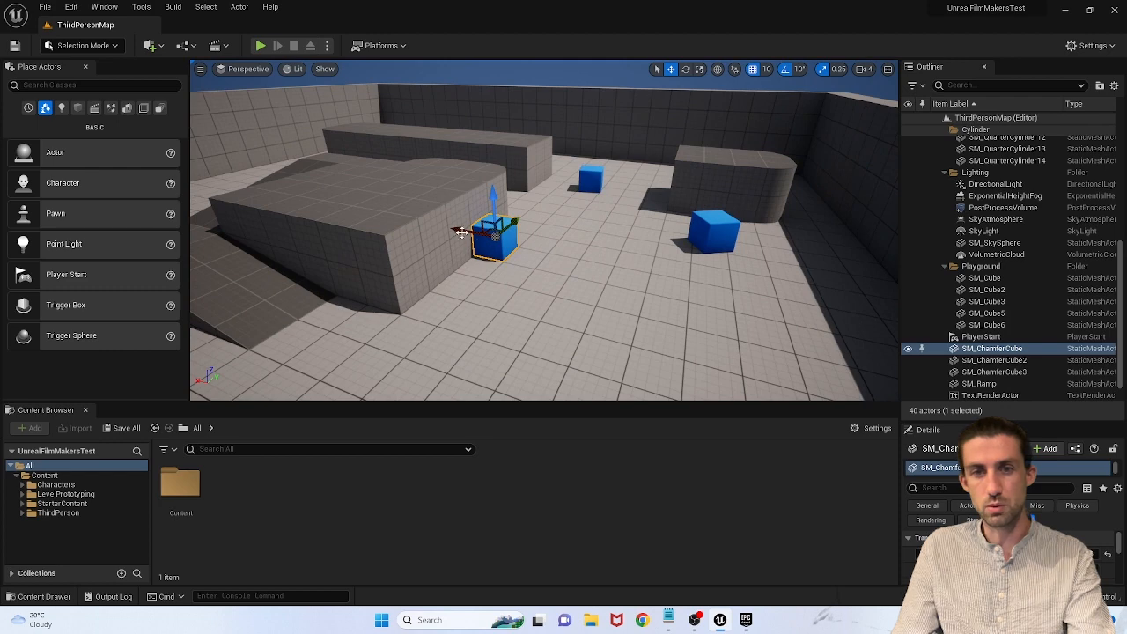
{"action": "left_click_drag", "start_coordinate": [461, 233], "coordinate": [499, 232]}
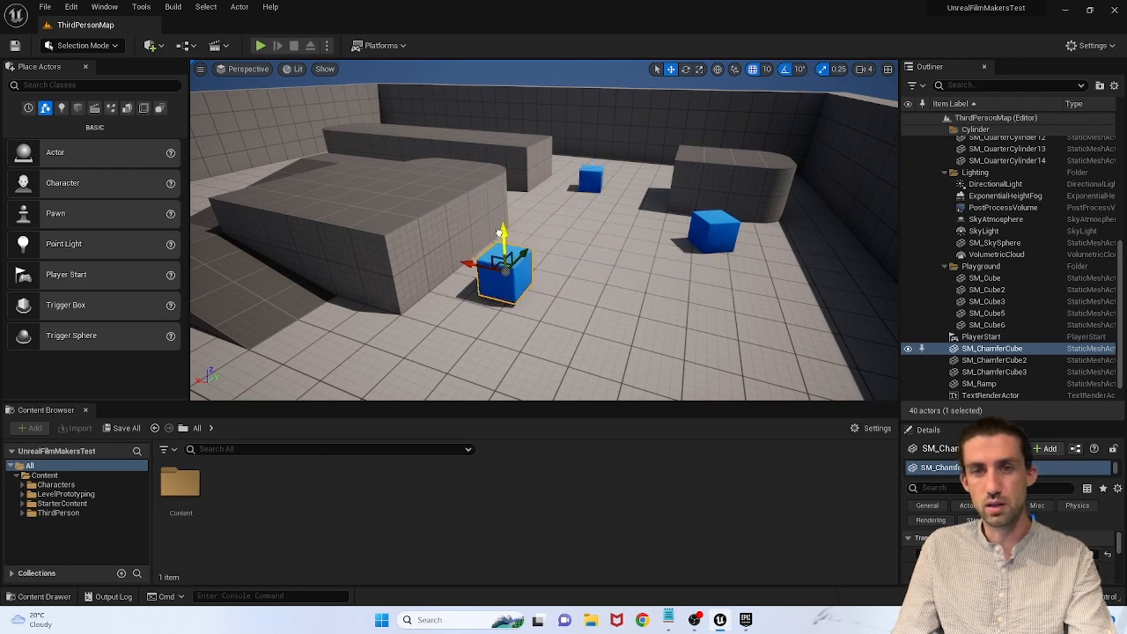
Step: Cycle SM_ChamferCube's transform gizmo through rotate, move and scale, and move the cube farther from the ramp block
{"action": "key", "text": "r"}
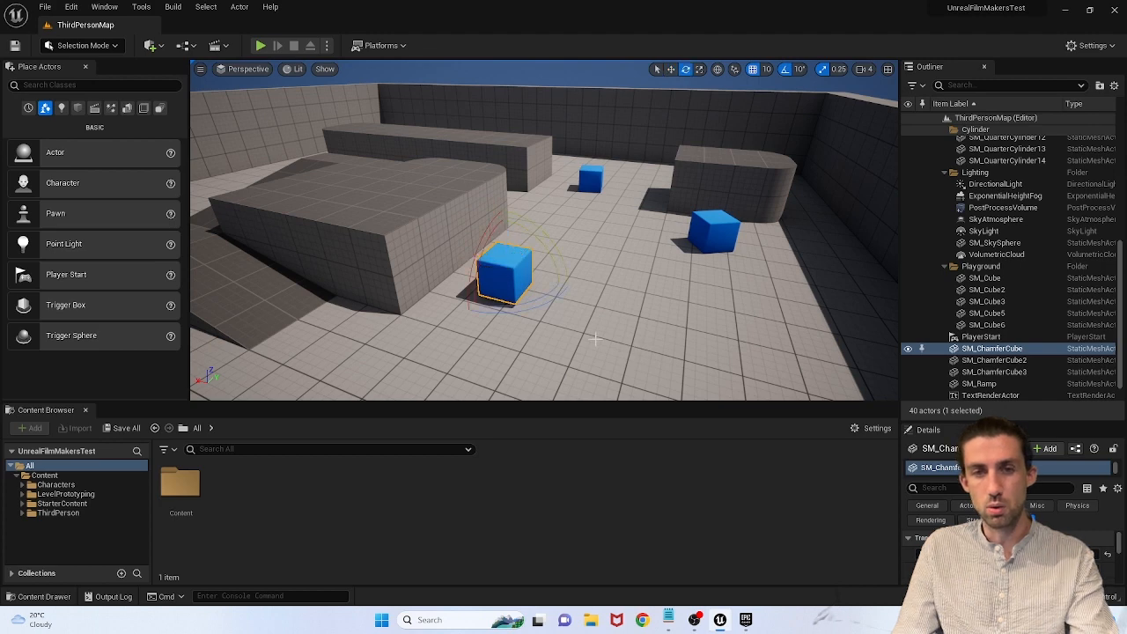
{"action": "key", "text": "w"}
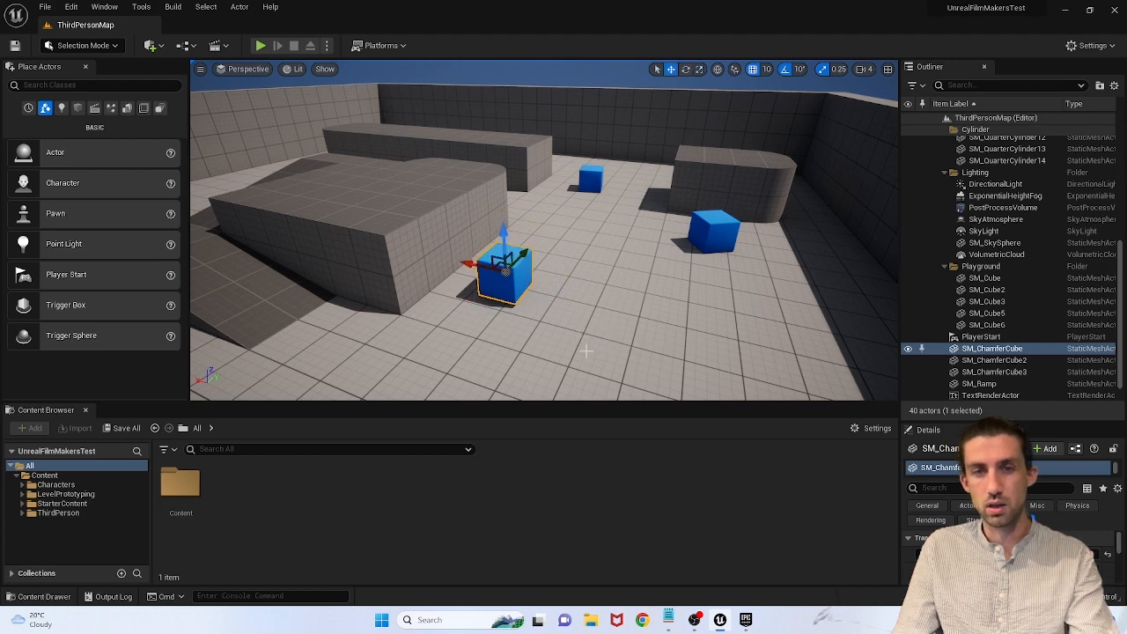
{"action": "key", "text": "e"}
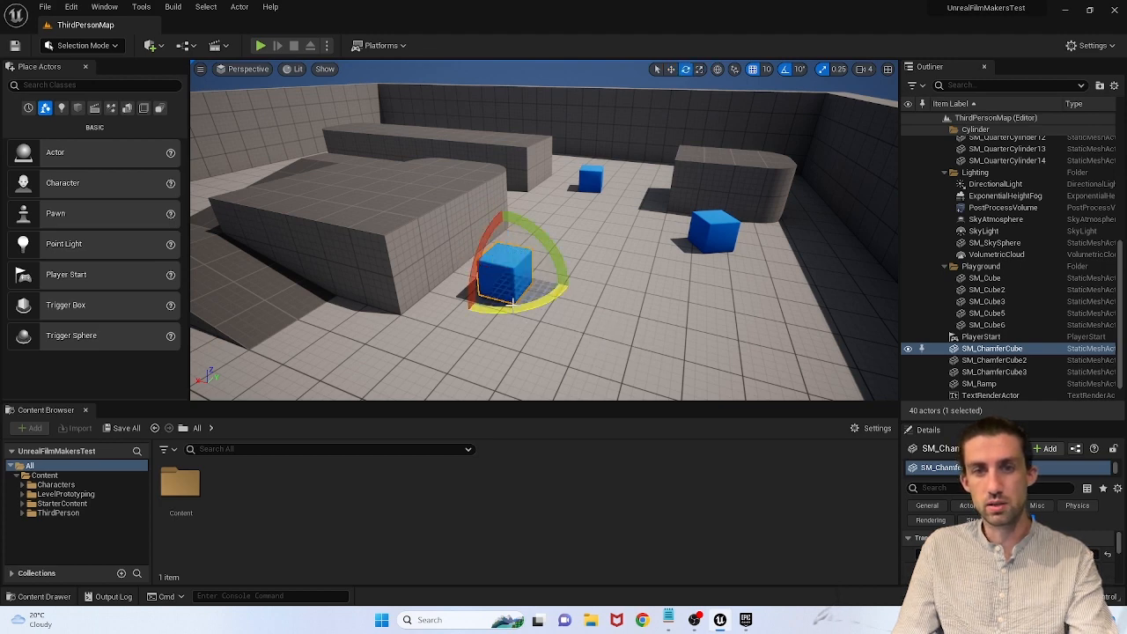
{"action": "key", "text": "r"}
{"action": "key", "text": "w"}
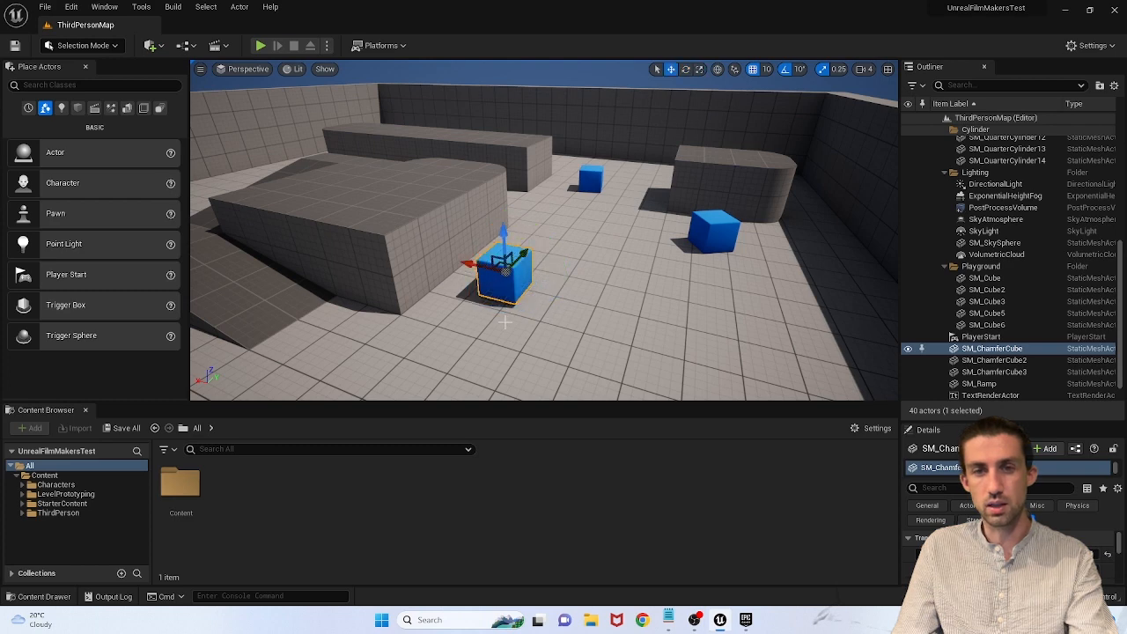
{"action": "left_click_drag", "start_coordinate": [472, 264], "coordinate": [530, 282]}
Step: Rotate SM_ChamferCube around its vertical axis and scale it up uniformly to about twice its size
{"action": "key", "text": "e"}
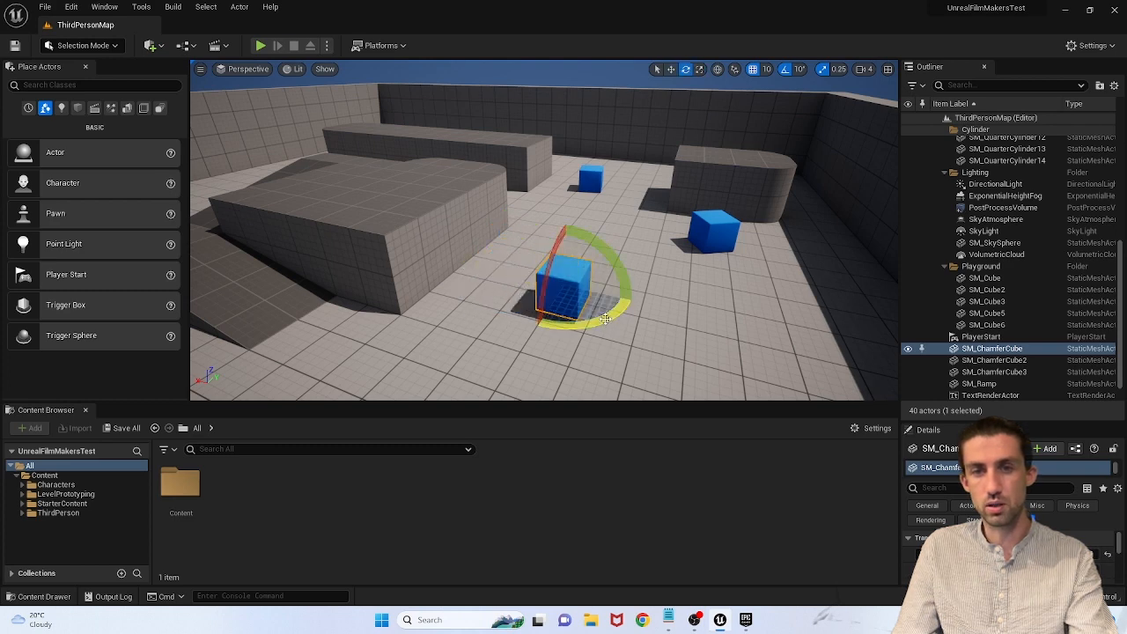
{"action": "left_click_drag", "start_coordinate": [599, 322], "coordinate": [520, 310]}
{"action": "key", "text": "r"}
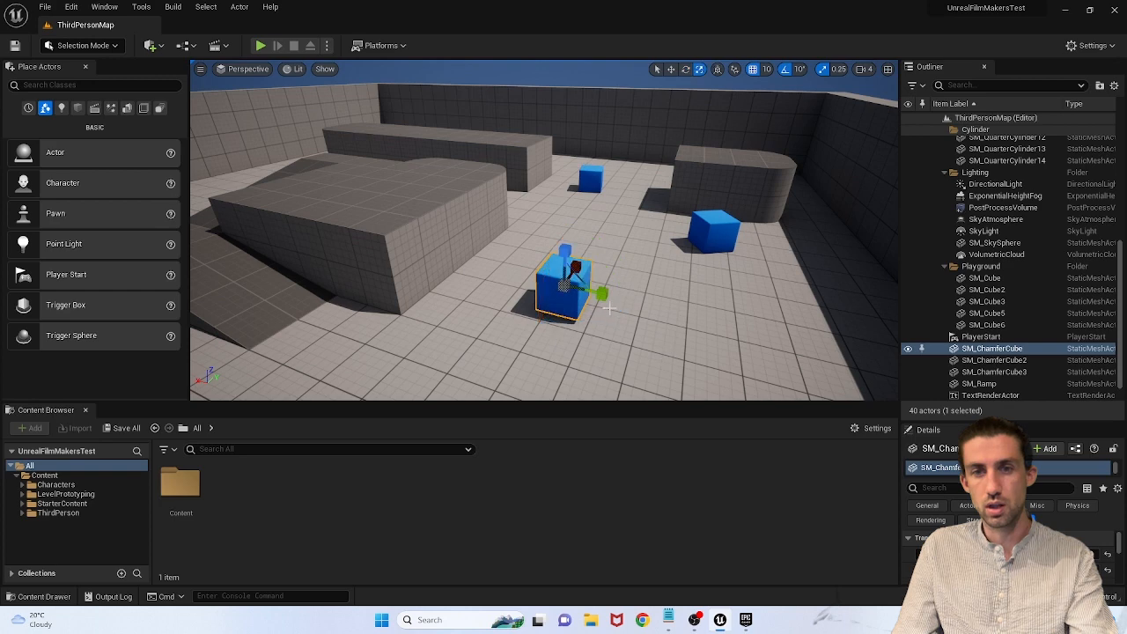
{"action": "left_click_drag", "start_coordinate": [567, 284], "coordinate": [567, 285]}
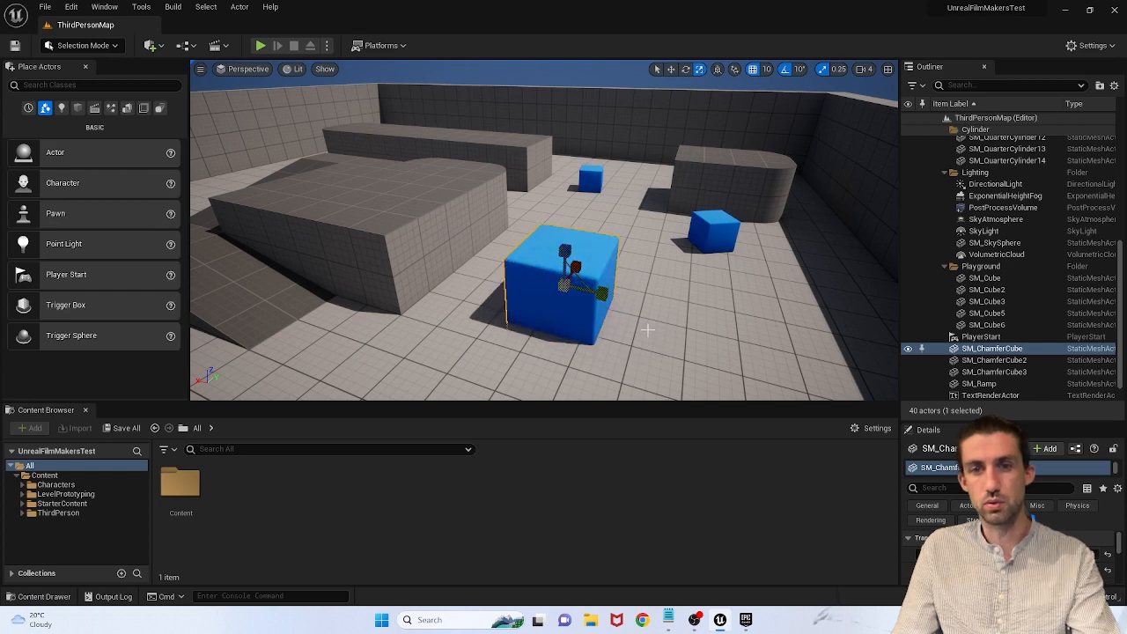
Step: Switch the enlarged cube from scaling to the rotation gizmo, keeping it in world space
{"action": "right_click_drag", "start_coordinate": [645, 327], "coordinate": [668, 298]}
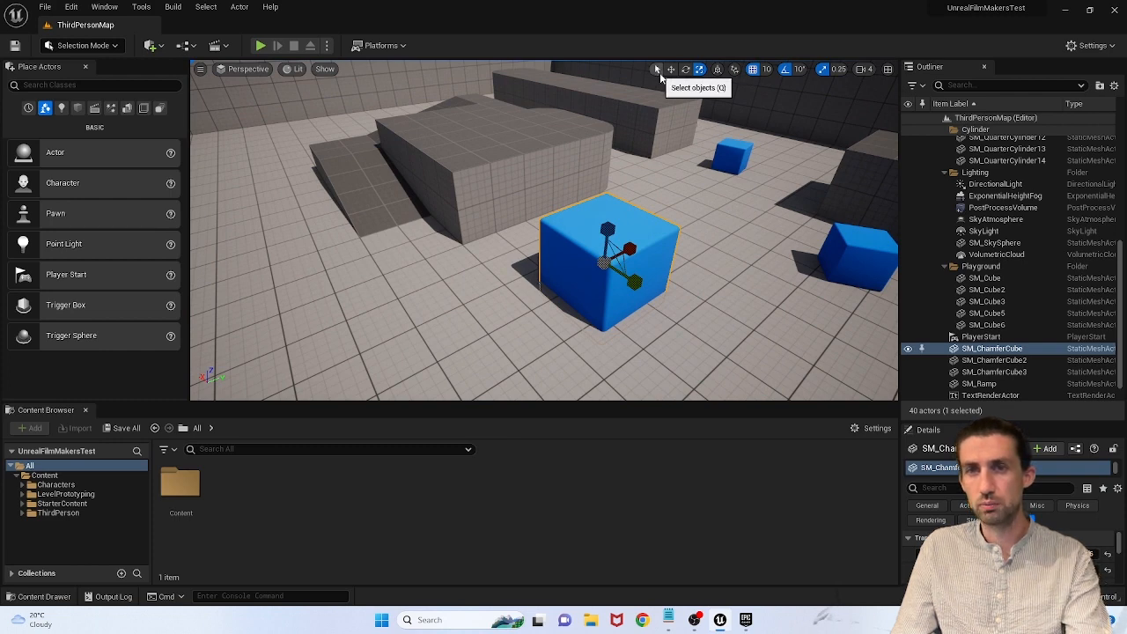
{"action": "right_click_drag", "start_coordinate": [681, 198], "coordinate": [694, 203]}
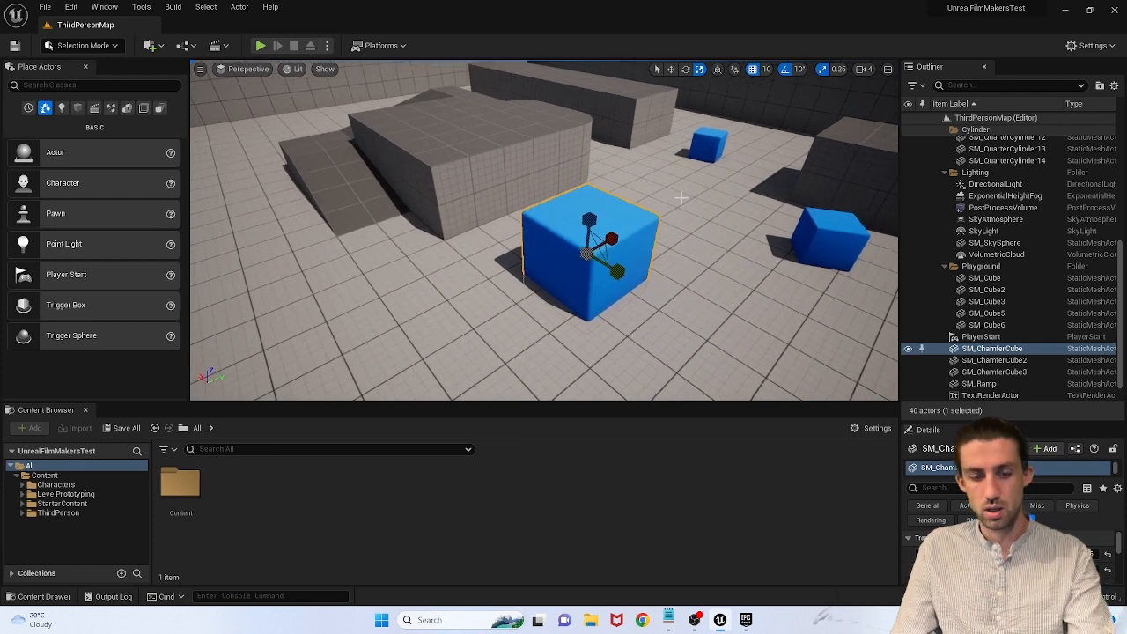
{"action": "key", "text": "w"}
{"action": "key", "text": "e"}
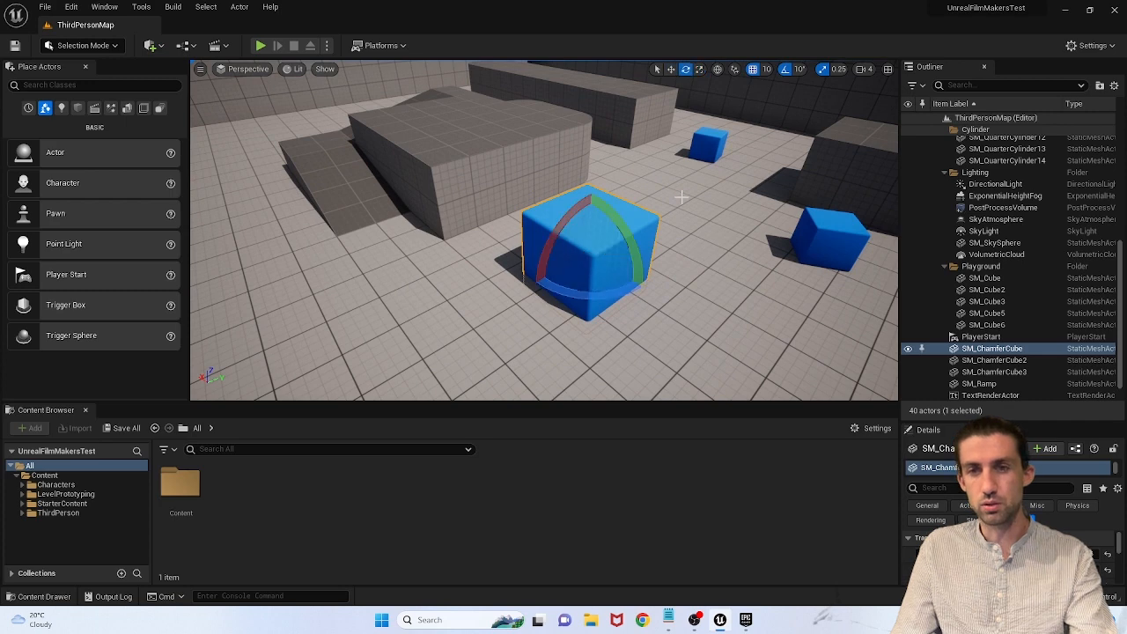
{"action": "left_click", "coordinate": [718, 71]}
{"action": "left_click", "coordinate": [717, 71]}
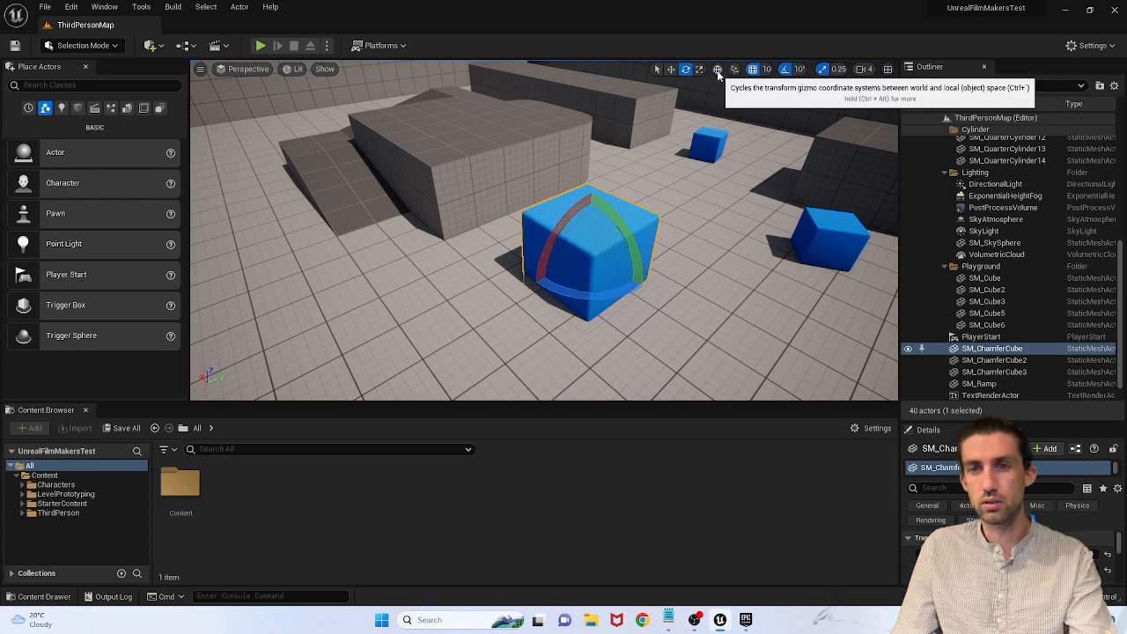
Step: Compare the cube's rotation gizmo in world and local space from several viewing angles
{"action": "key", "text": "d"}
{"action": "right_click_drag", "start_coordinate": [683, 178], "coordinate": [573, 185]}
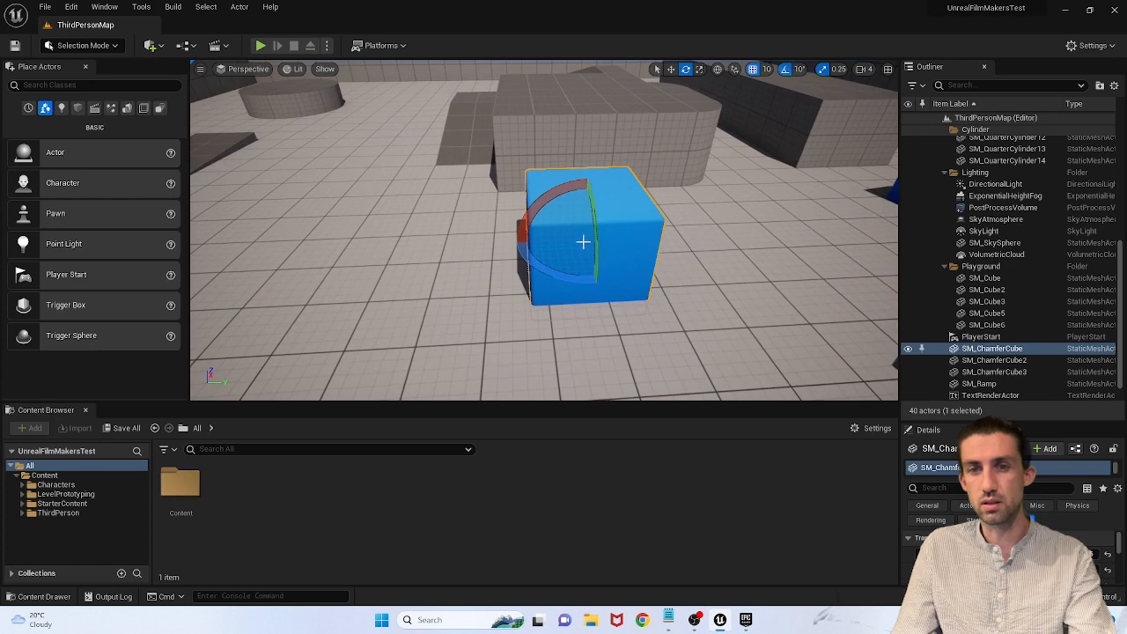
{"action": "left_click", "coordinate": [719, 70]}
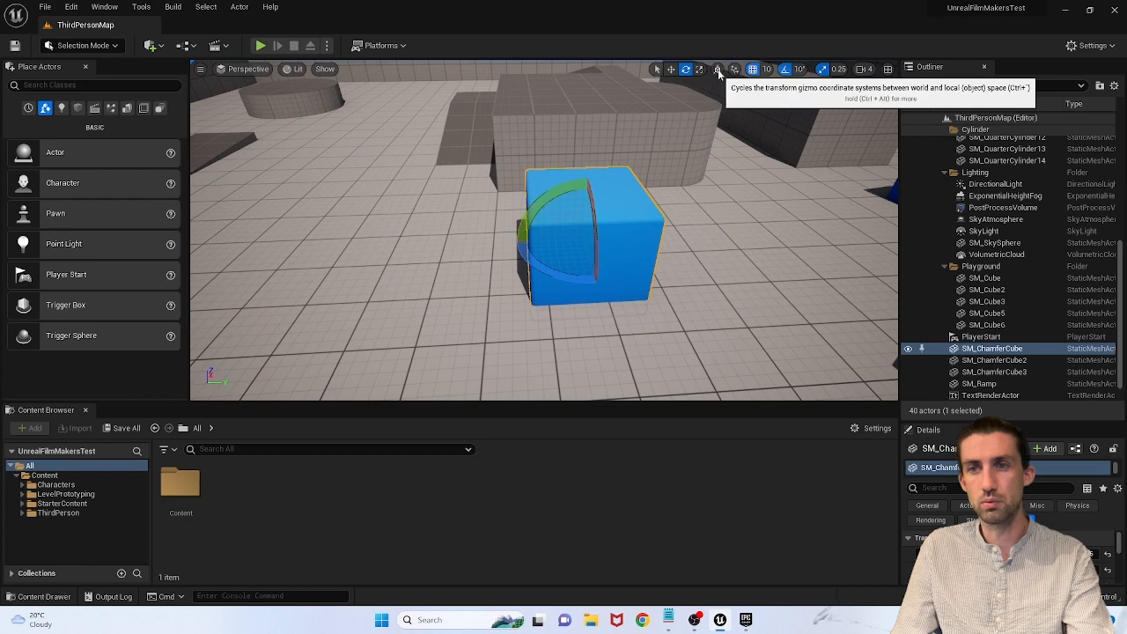
{"action": "left_click", "coordinate": [718, 70]}
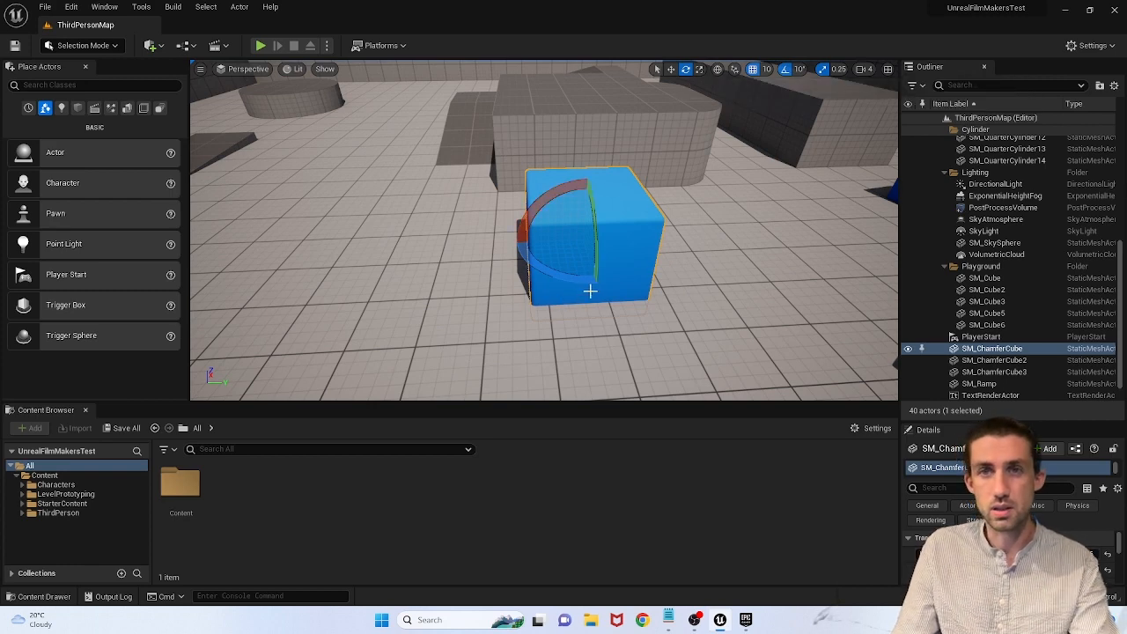
{"action": "right_click_drag", "start_coordinate": [590, 291], "coordinate": [629, 248]}
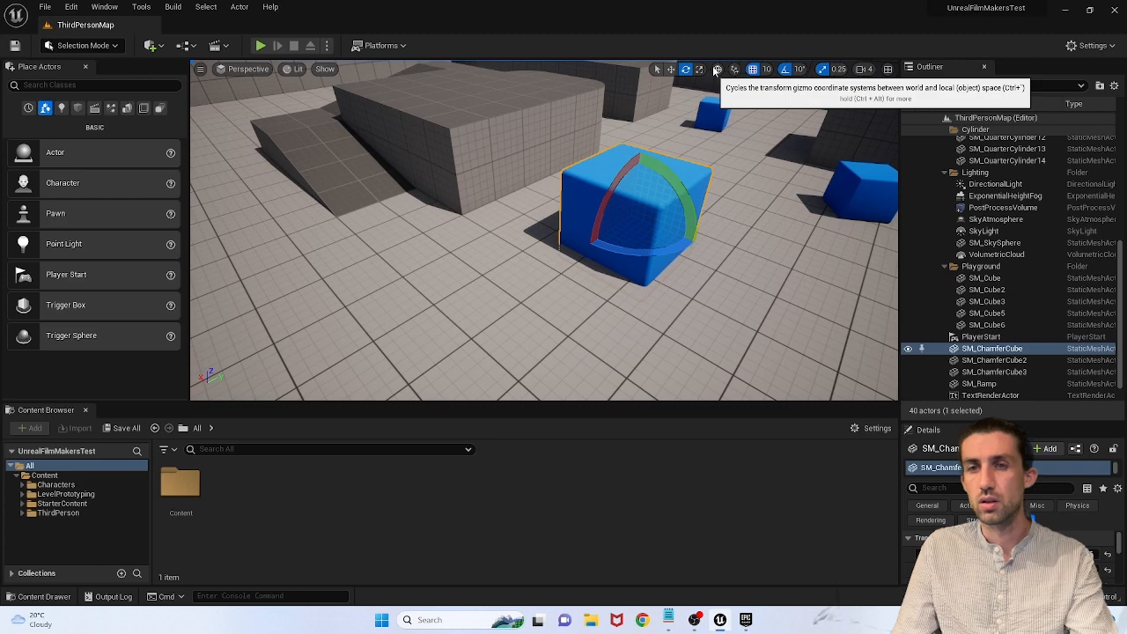
{"action": "right_click_drag", "start_coordinate": [675, 188], "coordinate": [727, 110]}
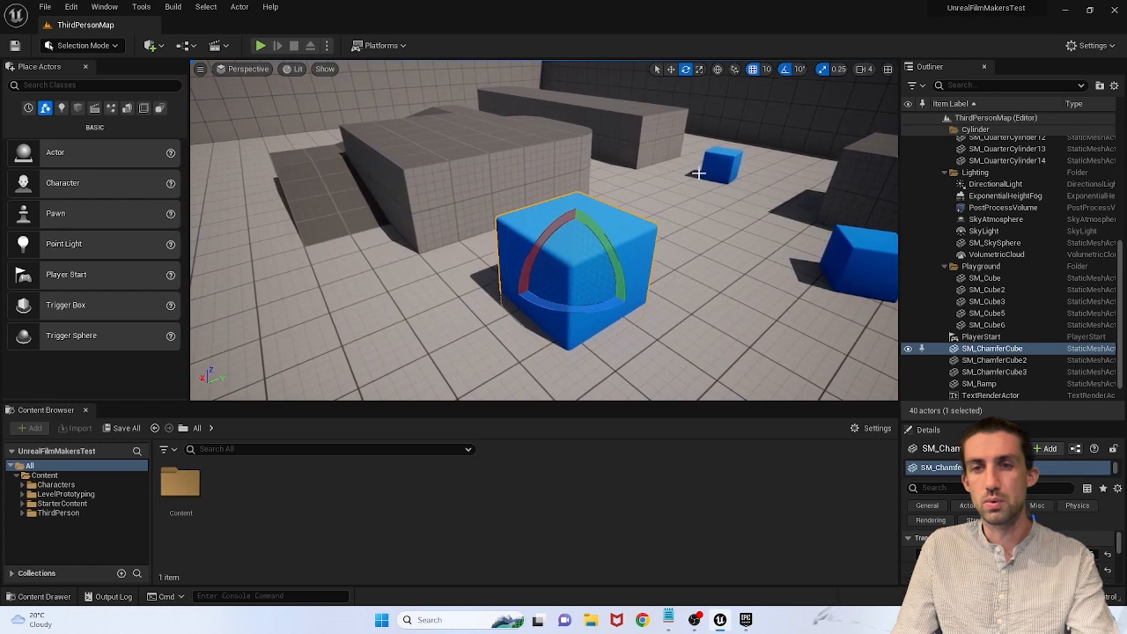
{"action": "left_click", "coordinate": [718, 70]}
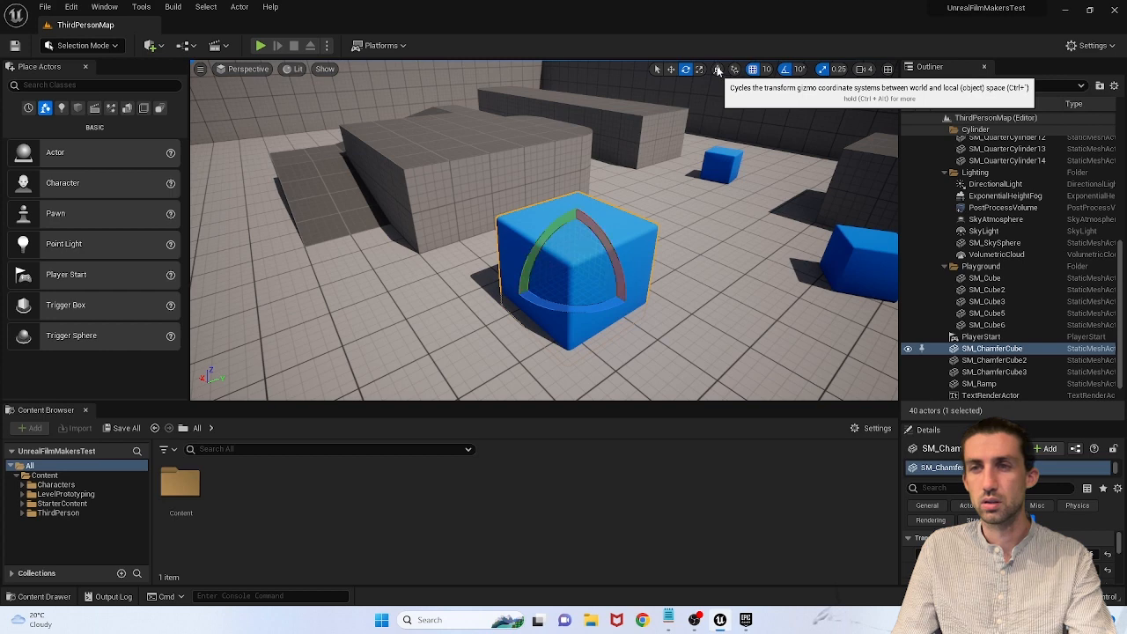
{"action": "left_click", "coordinate": [718, 69]}
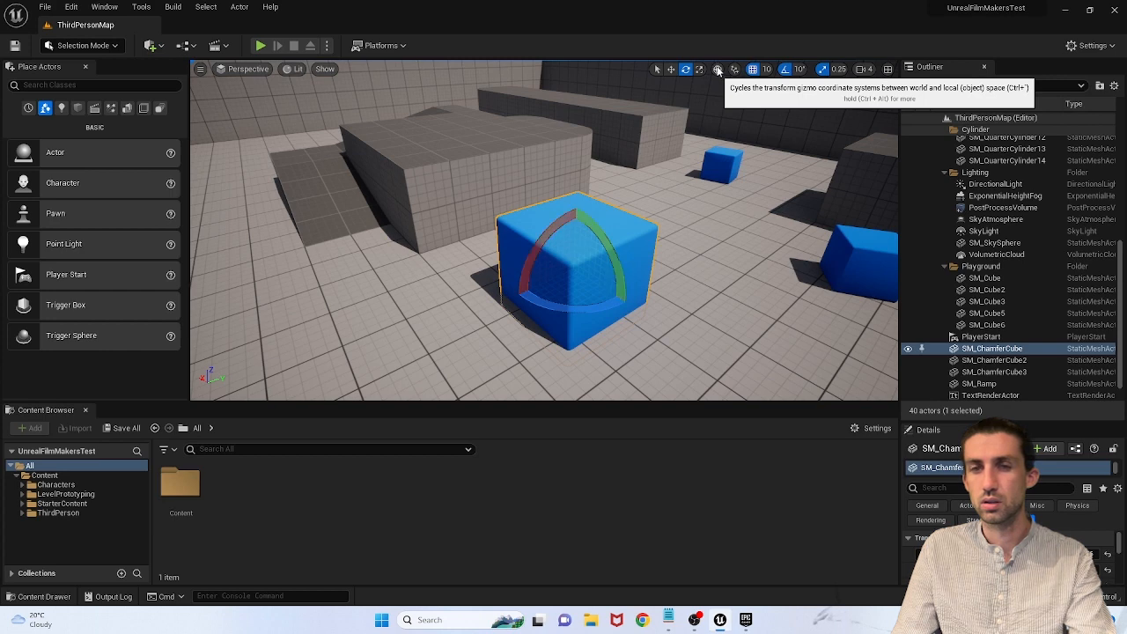
Step: Rotate the enlarged cube slightly around its vertical axis and toggle its gizmo between local and world space
{"action": "left_click_drag", "start_coordinate": [576, 306], "coordinate": [627, 300]}
{"action": "left_click", "coordinate": [718, 71]}
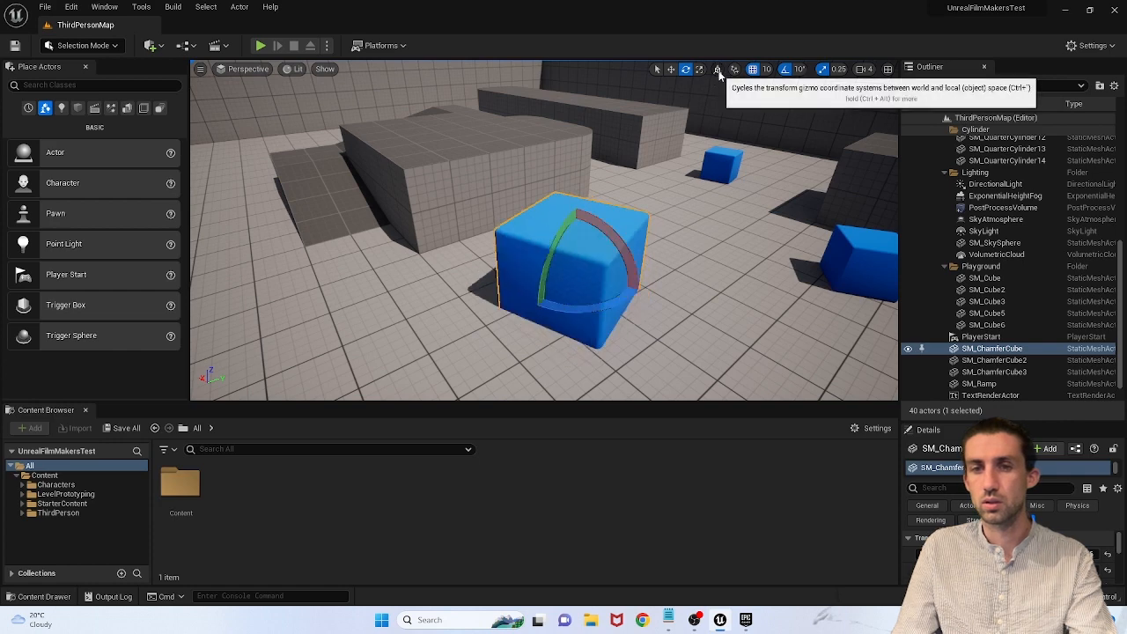
{"action": "left_click", "coordinate": [718, 70]}
Step: Examine how the rotated cube's gizmo axes differ between world and local space from the opposite side
{"action": "key", "text": "a"}
{"action": "right_click_drag", "start_coordinate": [613, 322], "coordinate": [687, 317]}
{"action": "left_click", "coordinate": [718, 74]}
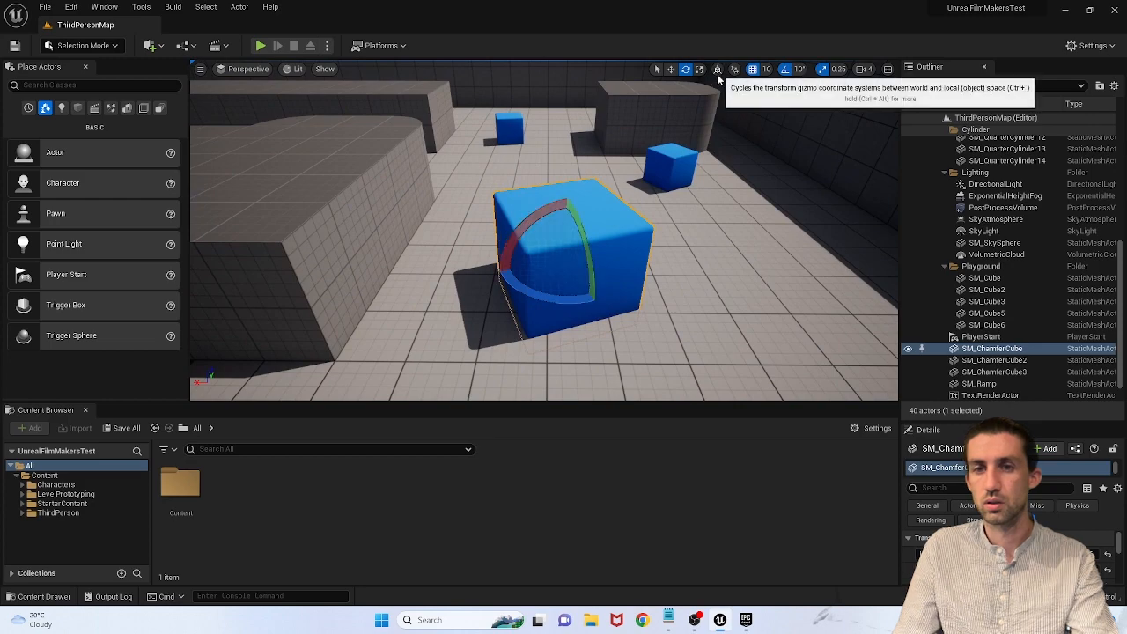
{"action": "left_click", "coordinate": [718, 74]}
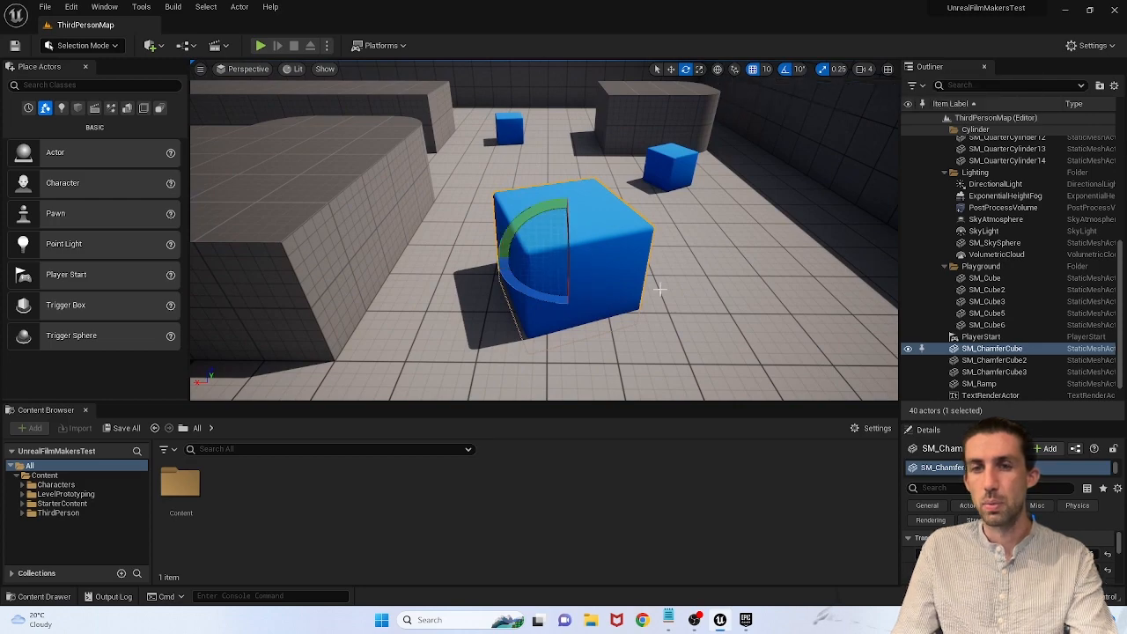
{"action": "right_click_drag", "start_coordinate": [660, 287], "coordinate": [721, 102]}
{"action": "left_click", "coordinate": [718, 70]}
{"action": "left_click", "coordinate": [717, 71]}
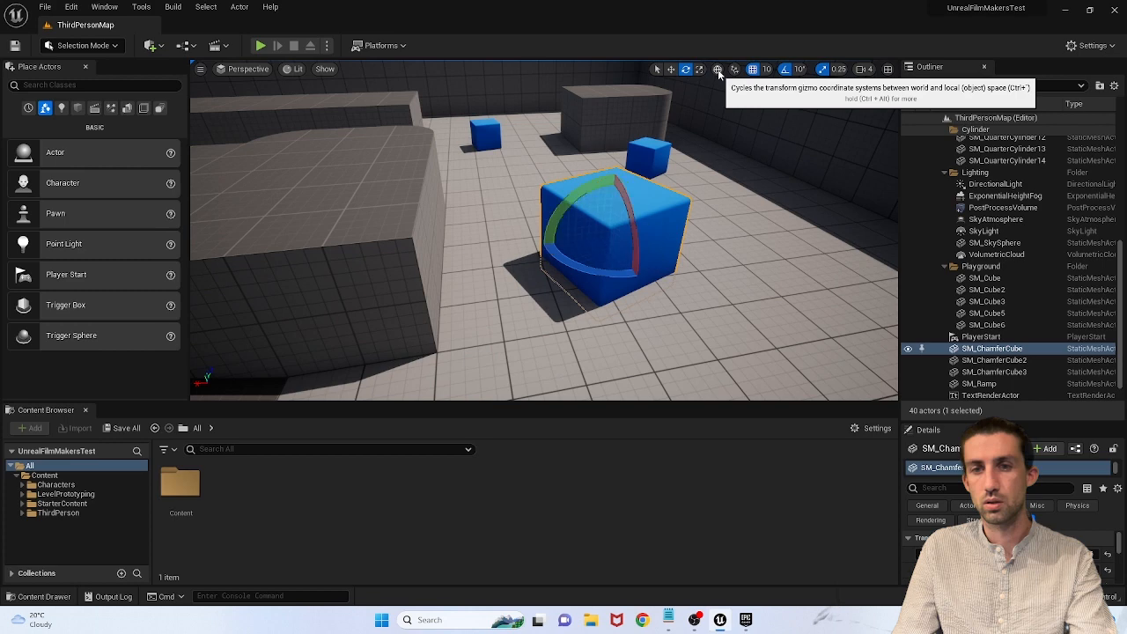
Step: Toggle the enlarged cube's rotation gizmo repeatedly between world and local space, ending in world space
{"action": "left_click_drag", "start_coordinate": [701, 210], "coordinate": [608, 209], "text": "alt"}
{"action": "mouse_move", "coordinate": [709, 189]}
{"action": "middle_mouse_down"}
{"action": "mouse_move", "coordinate": [661, 190]}
{"action": "mouse_move", "coordinate": [718, 190]}
{"action": "middle_mouse_up"}
{"action": "left_click", "coordinate": [718, 70]}
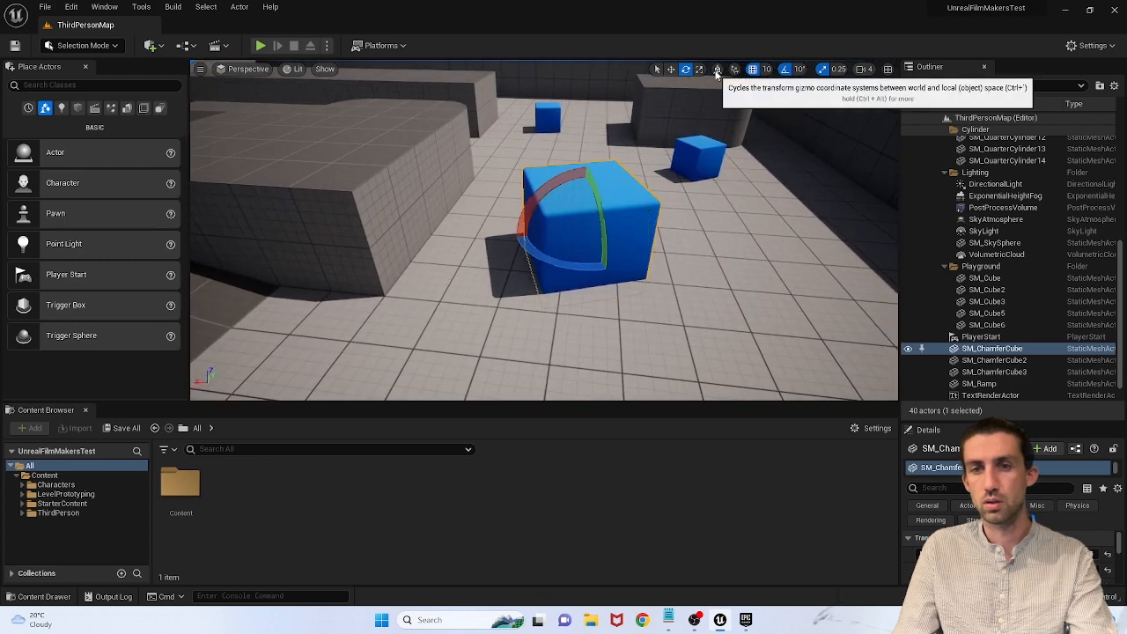
{"action": "left_click", "coordinate": [718, 70]}
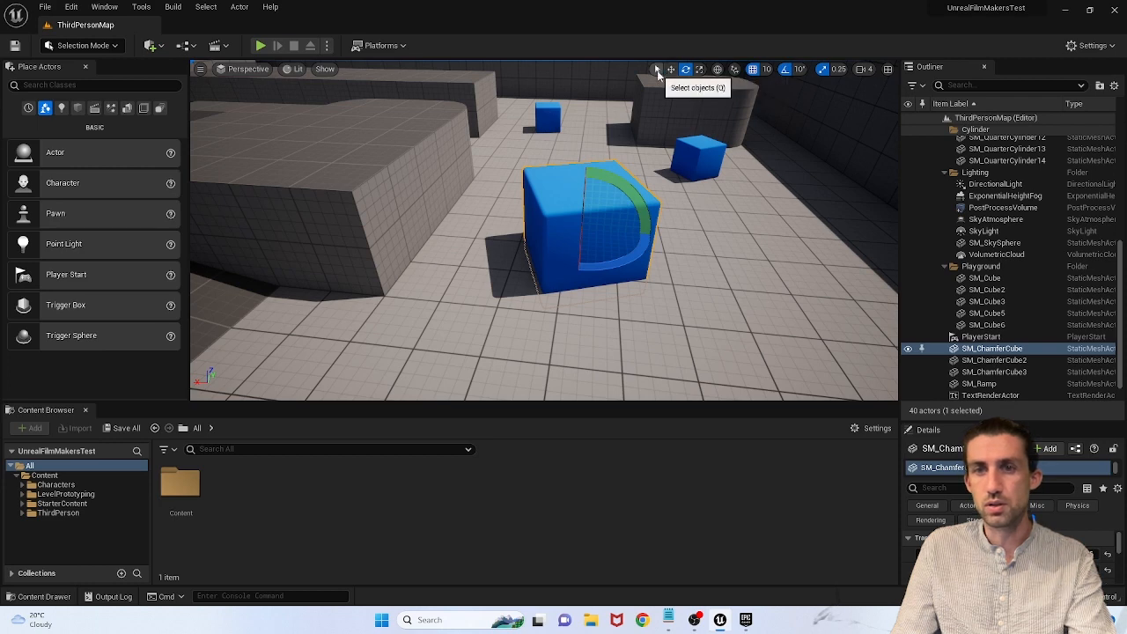
{"action": "key", "text": "ctrl+grave"}
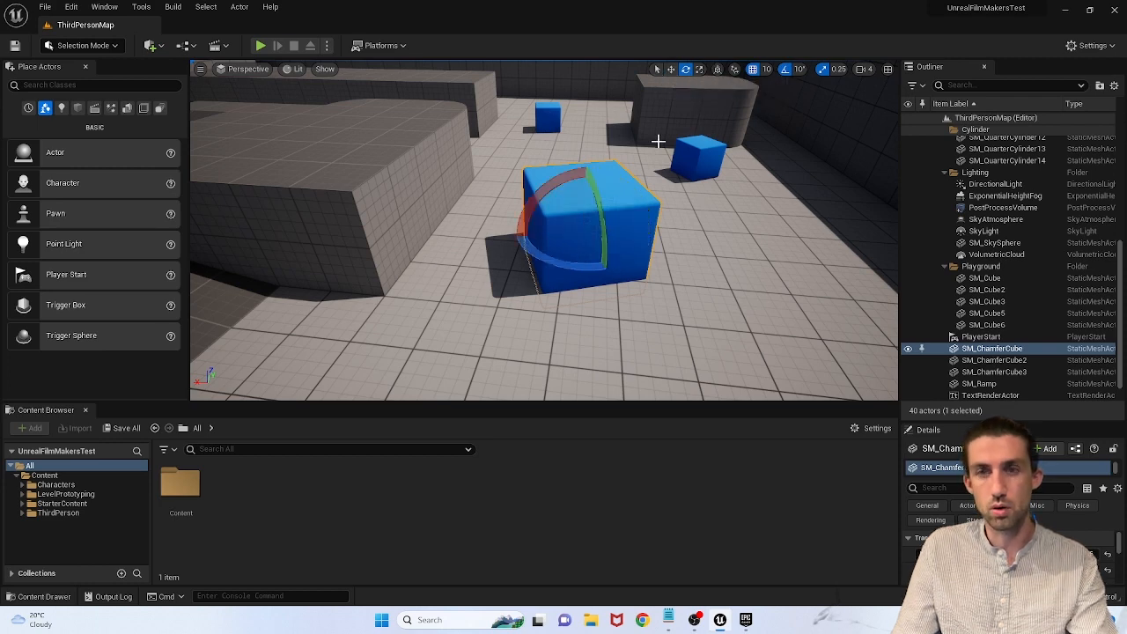
{"action": "key", "text": "ctrl+grave"}
{"action": "key", "text": "ctrl+grave"}
{"action": "key", "text": "ctrl+grave"}
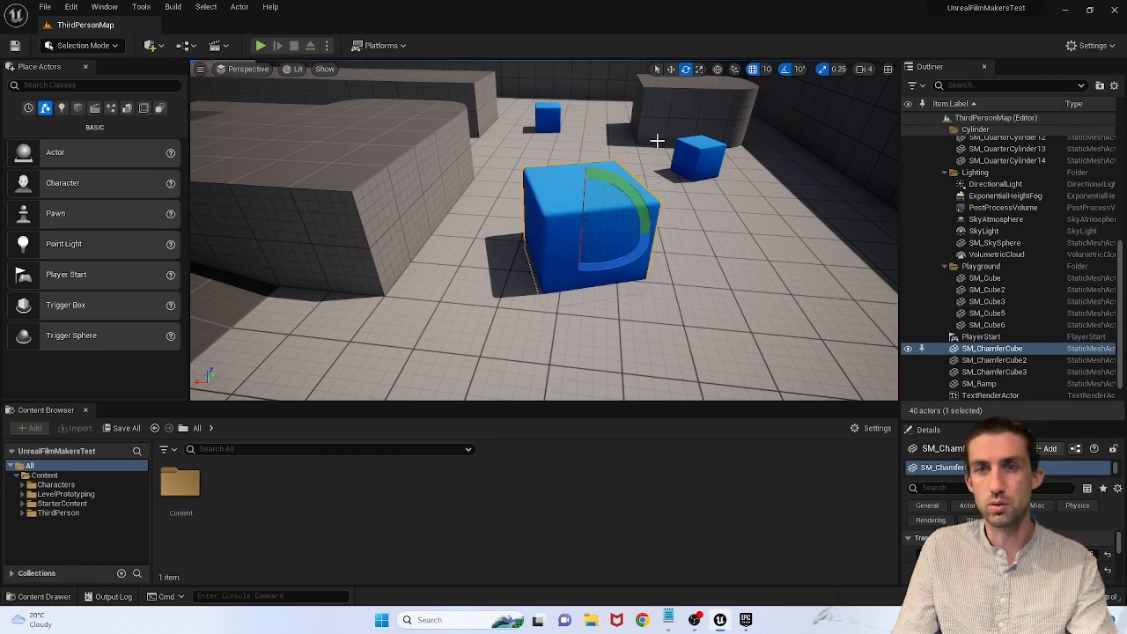
Step: Cycle the enlarged cube's gizmo through the move, rotate and scale modes, ending on move
{"action": "left_click", "coordinate": [670, 69]}
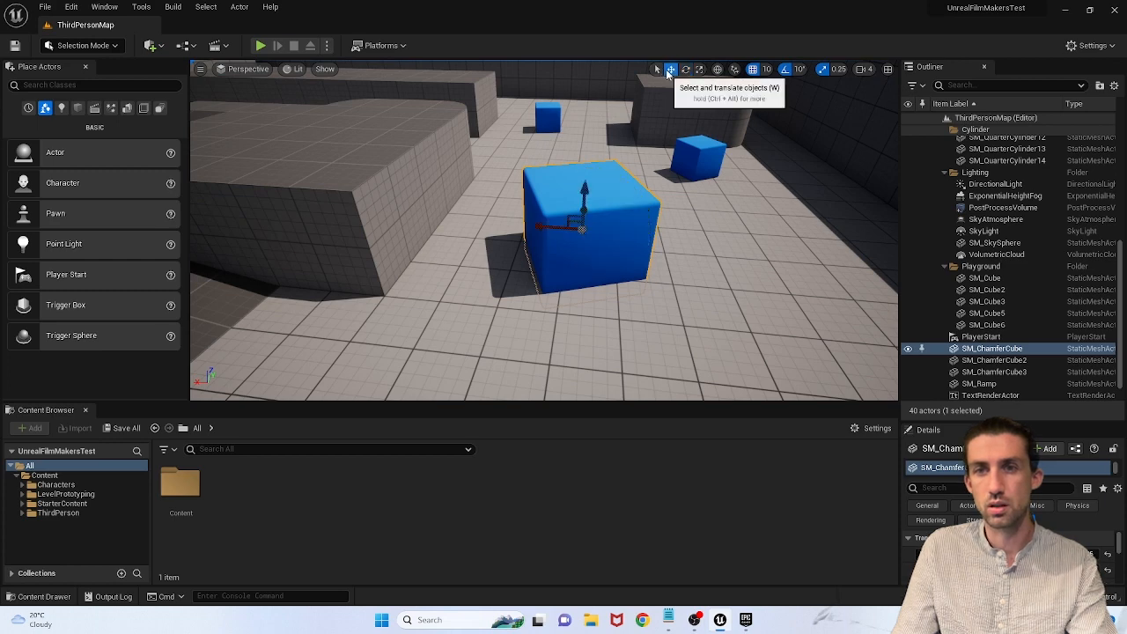
{"action": "left_click", "coordinate": [686, 70]}
{"action": "left_click", "coordinate": [699, 70]}
{"action": "key", "text": "w"}
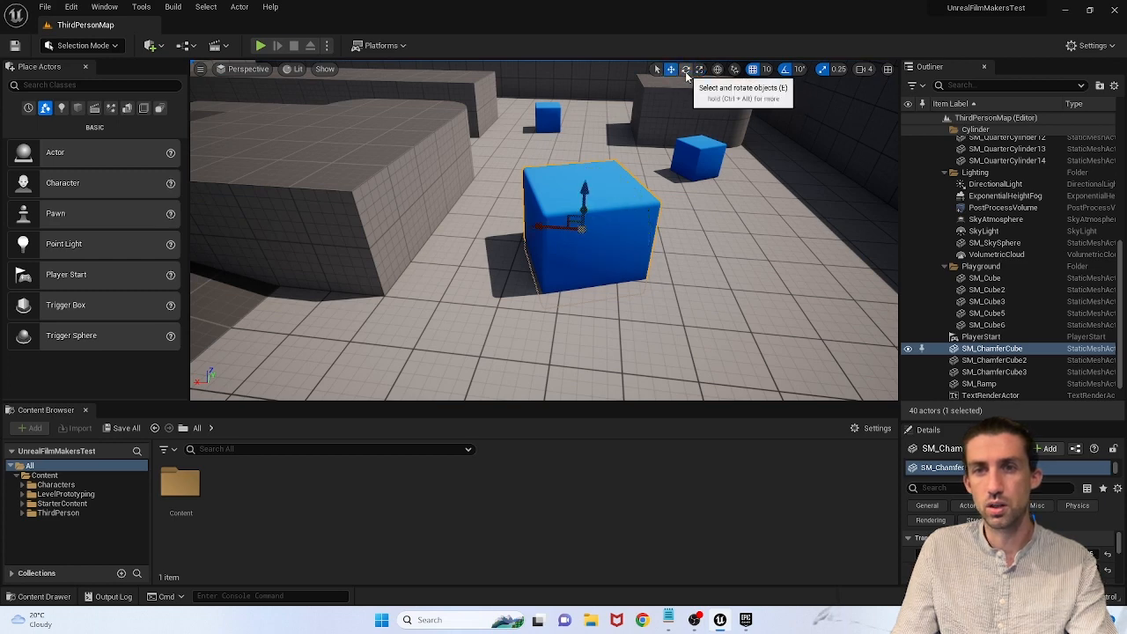
{"action": "key", "text": "e"}
{"action": "key", "text": "r"}
{"action": "key", "text": "w"}
{"action": "key", "text": "r"}
{"action": "key", "text": "e"}
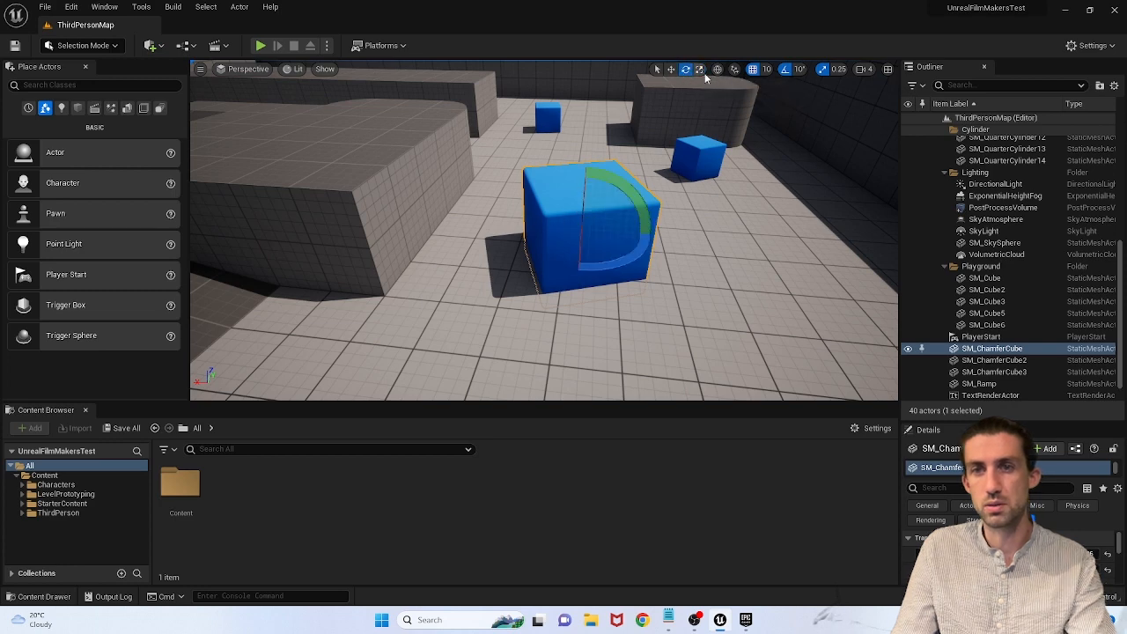
{"action": "key", "text": "r"}
{"action": "key", "text": "w"}
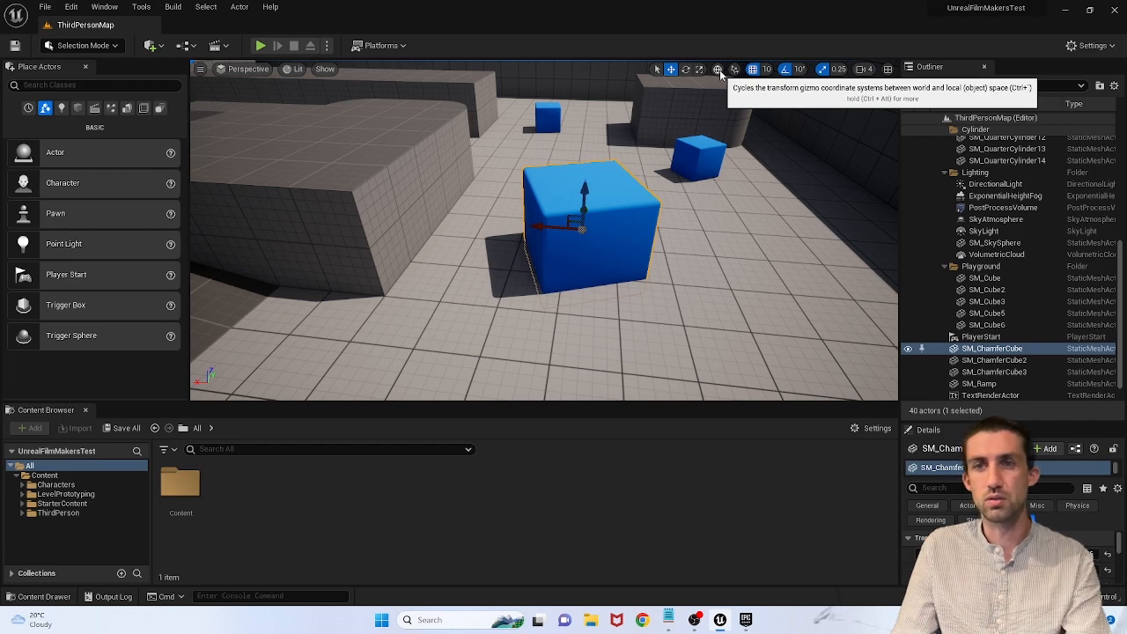
Step: Rotate the enlarged cube around its vertical axis in world space and switch its gizmo to local space
{"action": "key", "text": "e"}
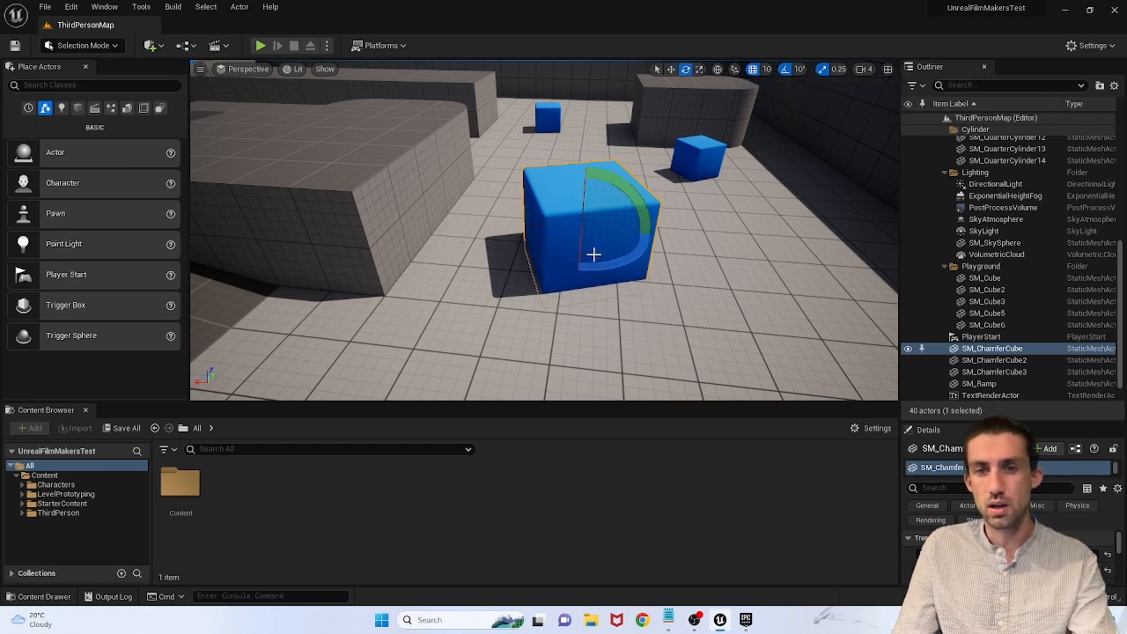
{"action": "left_click_drag", "start_coordinate": [596, 260], "coordinate": [673, 271]}
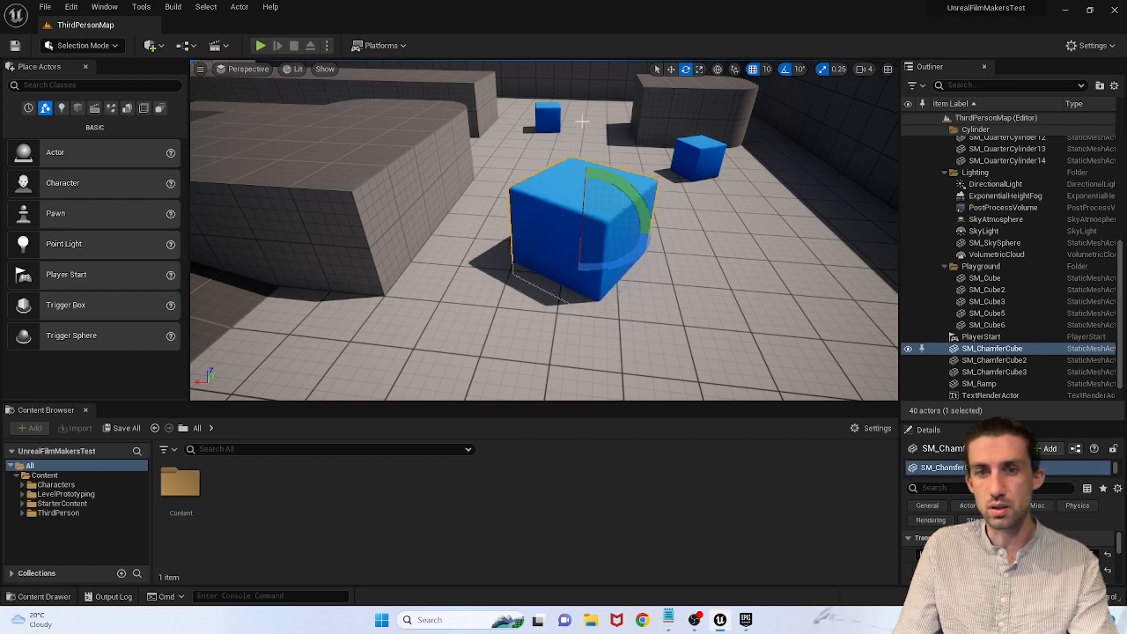
{"action": "left_click", "coordinate": [718, 70]}
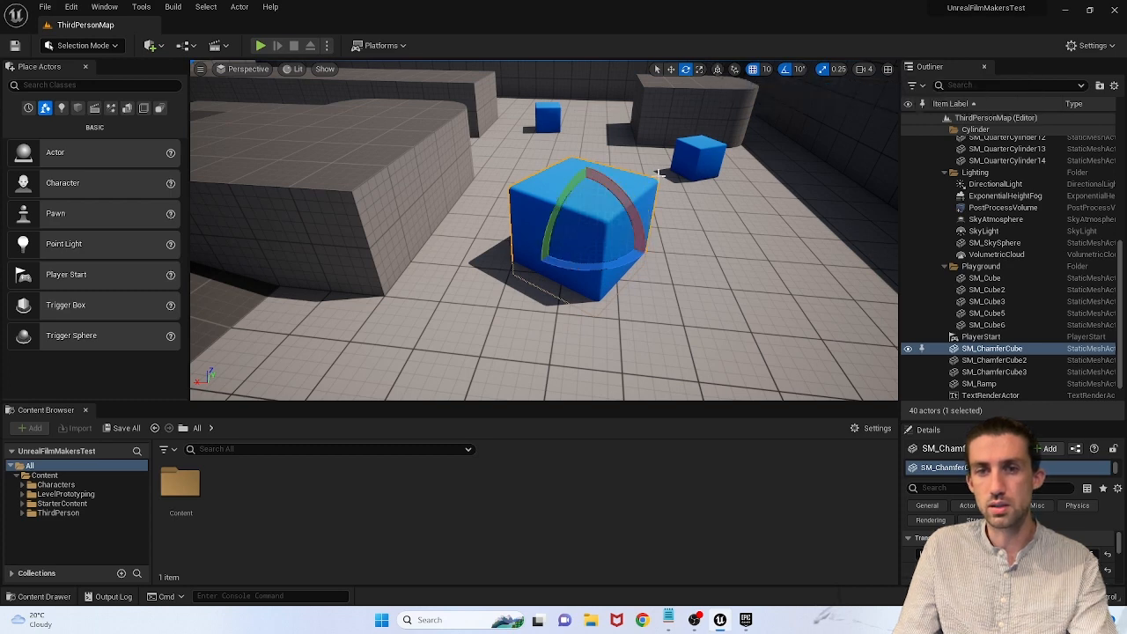
{"action": "right_click_drag", "start_coordinate": [664, 263], "coordinate": [606, 222]}
{"action": "right_click_drag", "start_coordinate": [568, 263], "coordinate": [608, 231]}
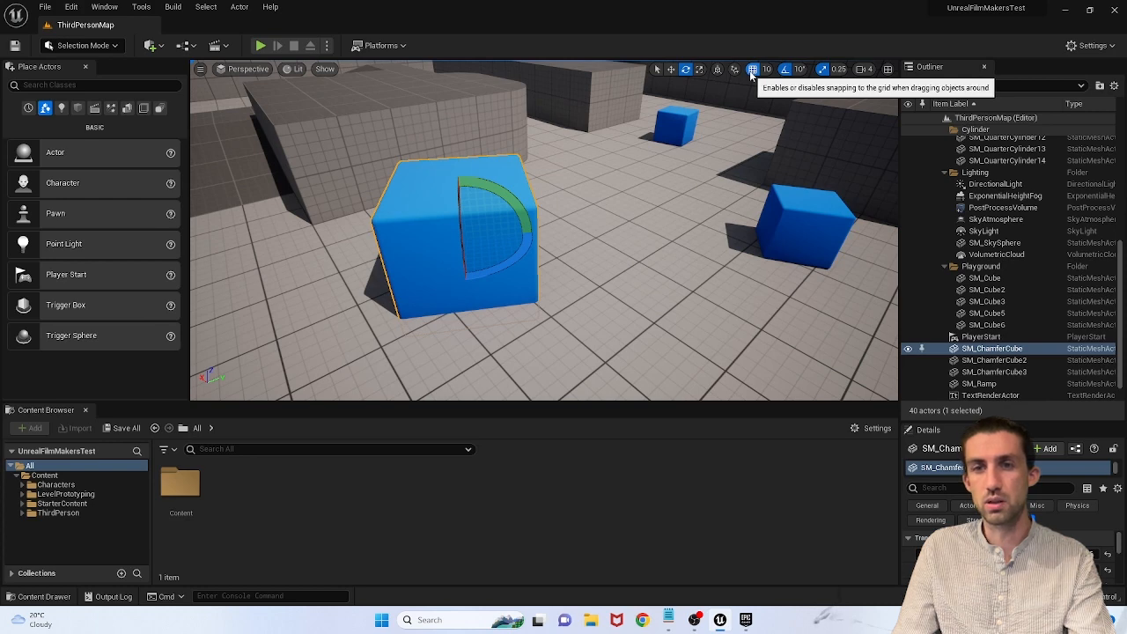
Step: Move the enlarged cube along its green axis with grid snapping off, and again with snapping on at 10 units
{"action": "left_click", "coordinate": [751, 74]}
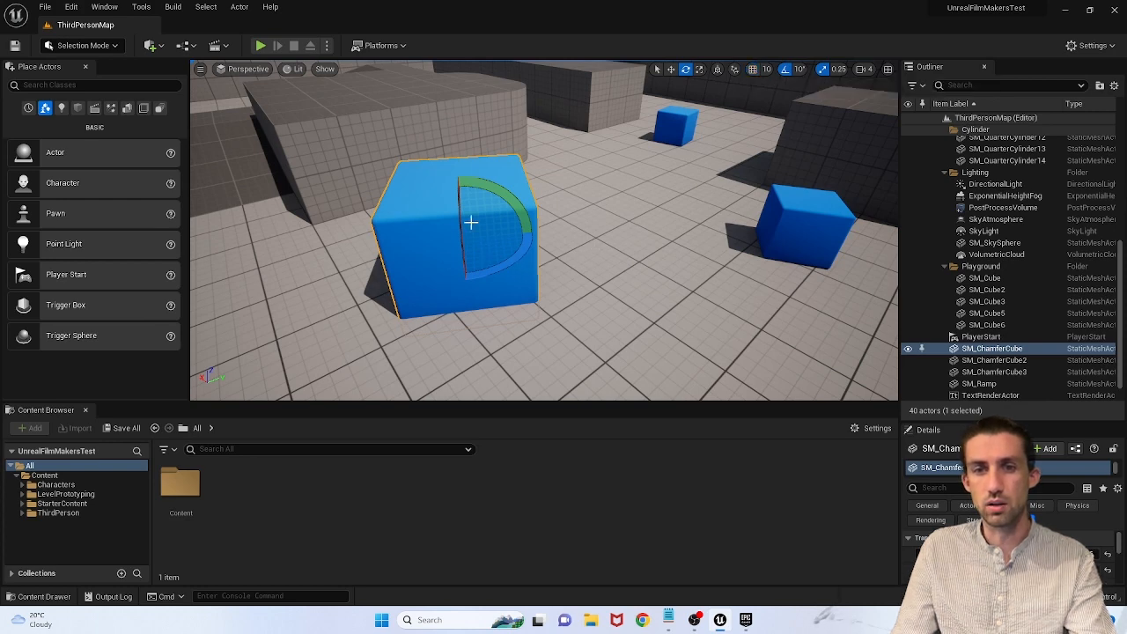
{"action": "key", "text": "w"}
{"action": "mouse_move", "coordinate": [470, 262]}
{"action": "left_mouse_down"}
{"action": "mouse_move", "coordinate": [466, 285]}
{"action": "mouse_move", "coordinate": [466, 271]}
{"action": "left_mouse_up"}
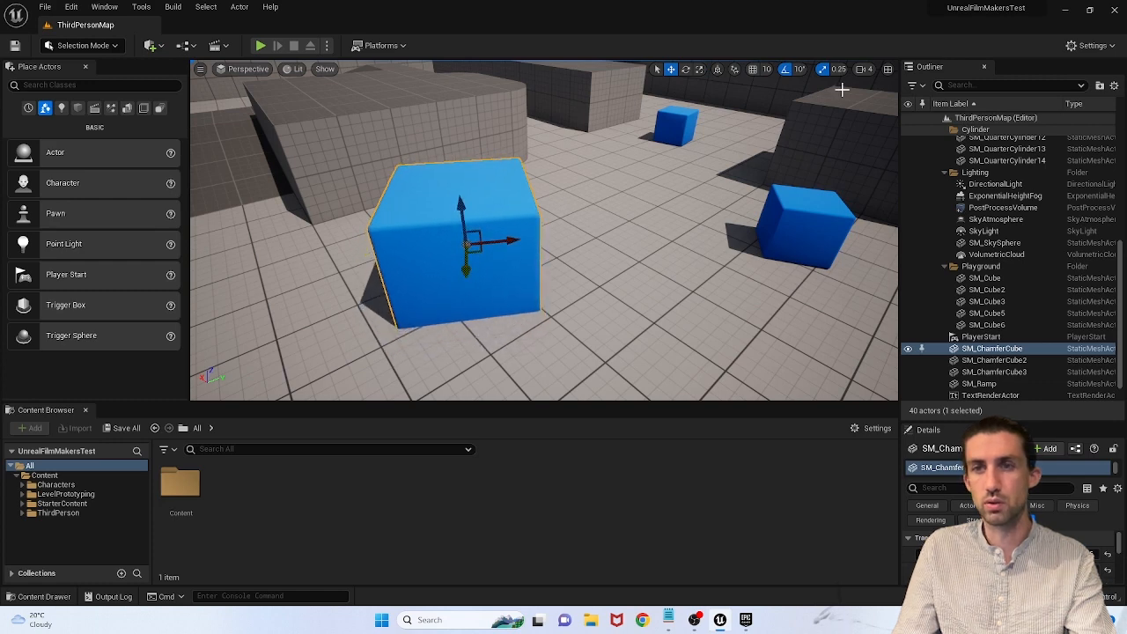
{"action": "left_click", "coordinate": [754, 70]}
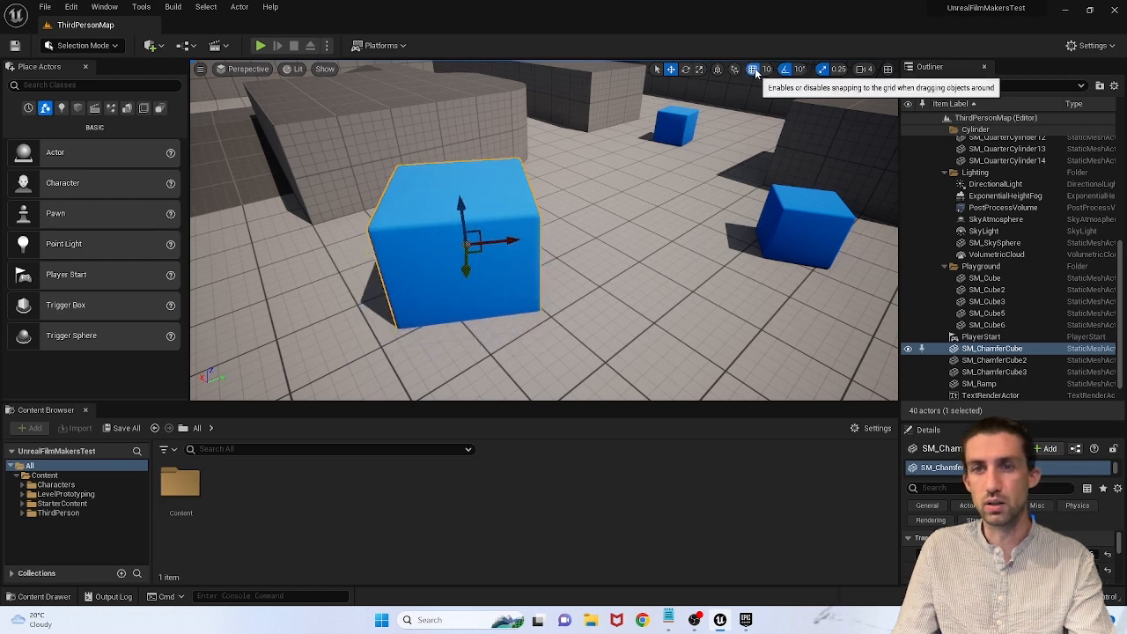
{"action": "left_click_drag", "start_coordinate": [467, 278], "coordinate": [466, 300]}
Step: Set the grid snap size to 500 and move the enlarged cube back and forth along its green axis
{"action": "left_click", "coordinate": [776, 74]}
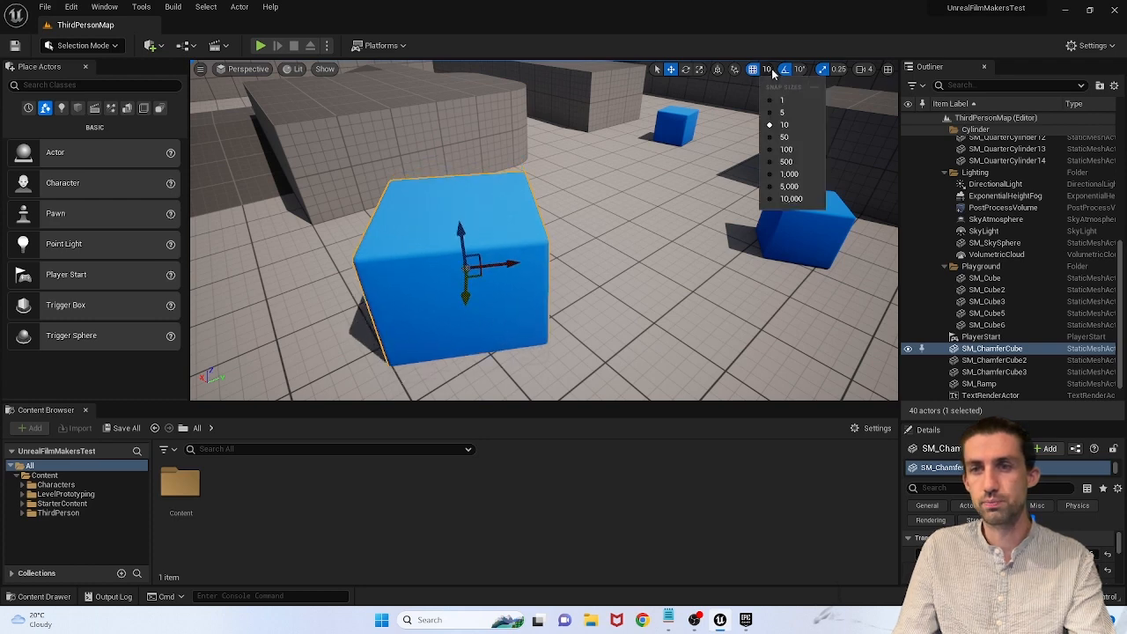
{"action": "left_click", "coordinate": [773, 163]}
{"action": "right_click_drag", "start_coordinate": [467, 210], "coordinate": [450, 204]}
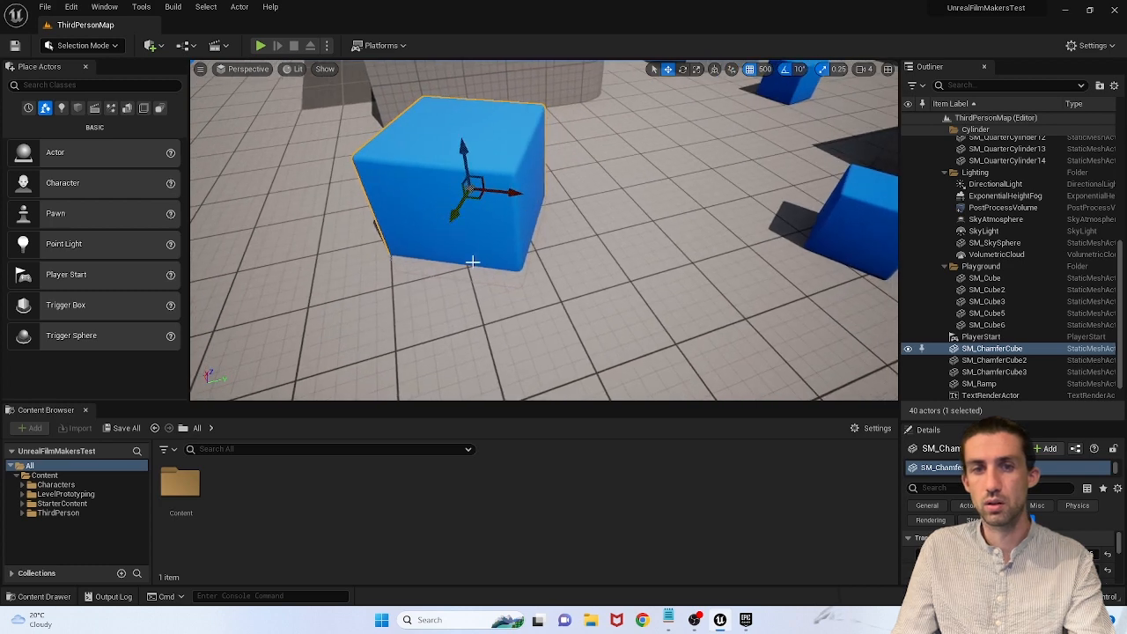
{"action": "right_click_drag", "start_coordinate": [511, 227], "coordinate": [534, 251]}
{"action": "left_click_drag", "start_coordinate": [548, 257], "coordinate": [742, 273]}
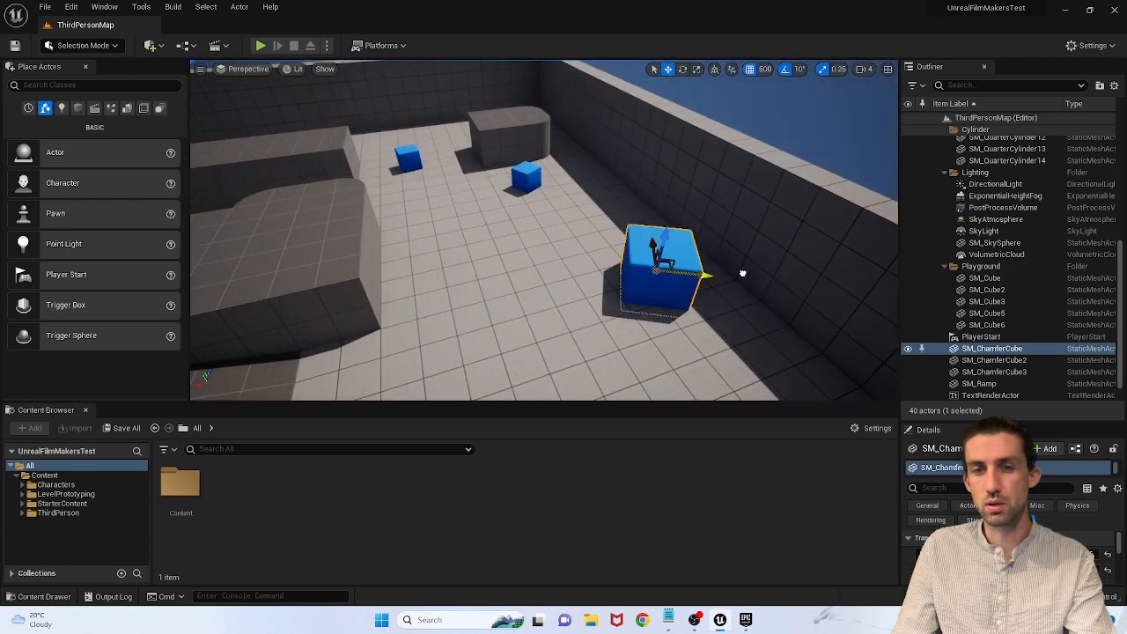
{"action": "left_click_drag", "start_coordinate": [626, 283], "coordinate": [601, 276]}
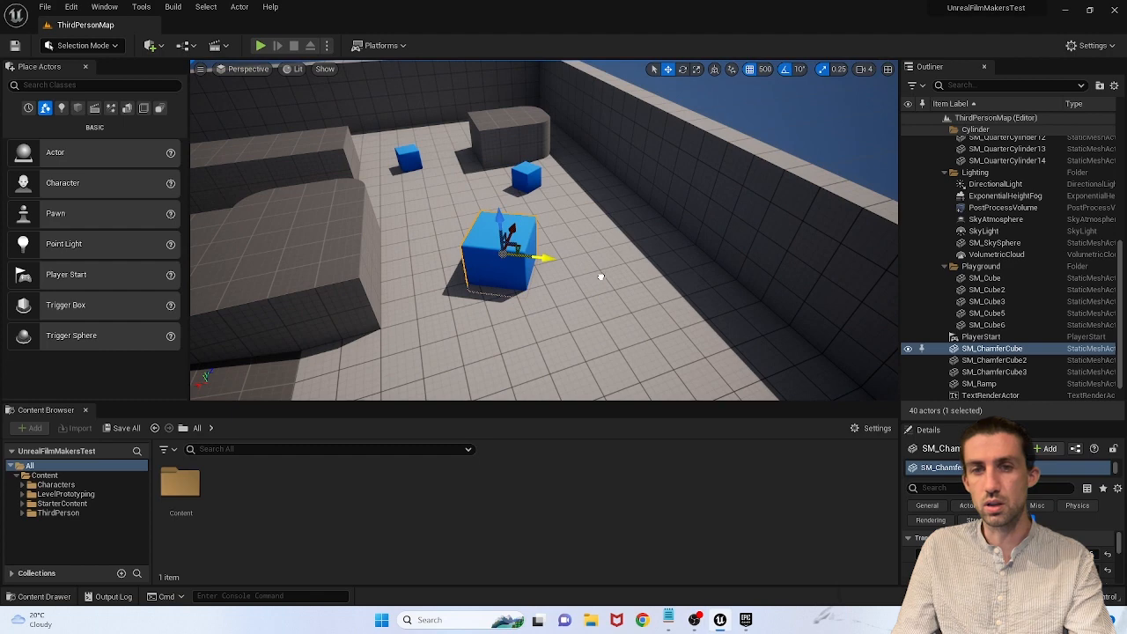
Step: Set the grid snap size to 100 and try moving the enlarged cube along its green axis
{"action": "left_click", "coordinate": [765, 69]}
{"action": "left_click", "coordinate": [781, 148]}
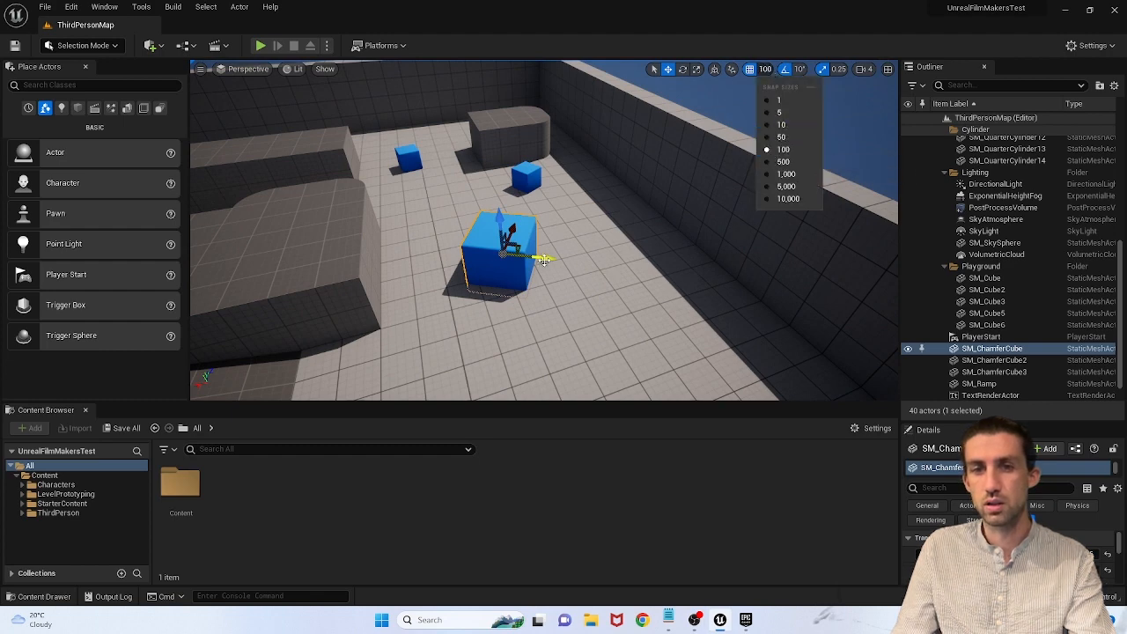
{"action": "mouse_move", "coordinate": [544, 260]}
{"action": "left_mouse_down"}
{"action": "mouse_move", "coordinate": [661, 280]}
{"action": "mouse_move", "coordinate": [556, 258]}
{"action": "left_mouse_up"}
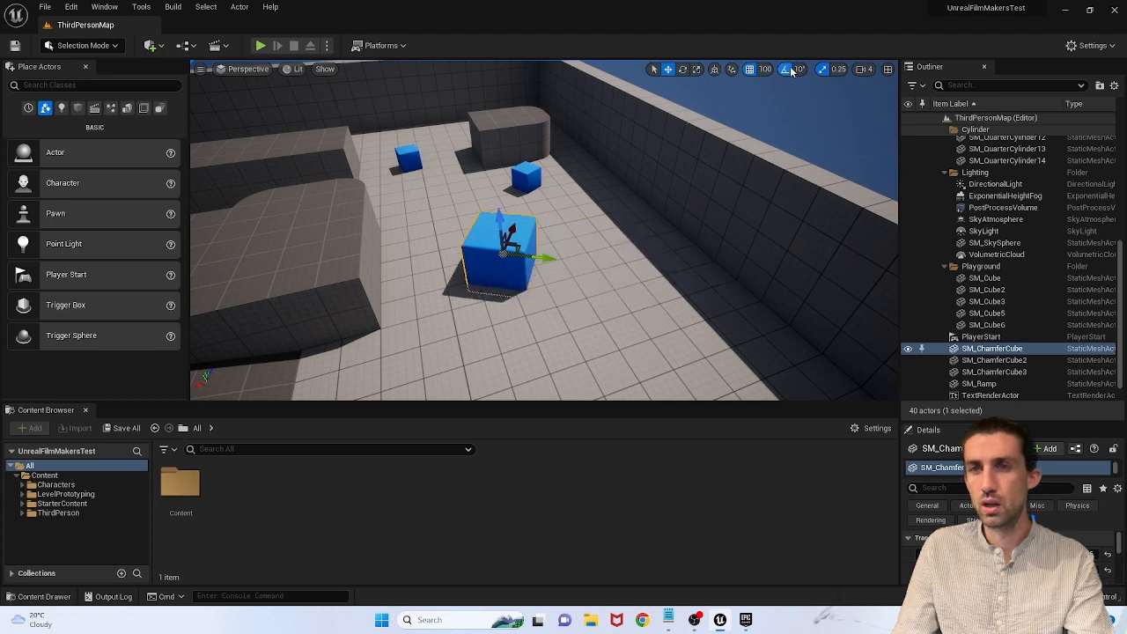
Step: Rotate the enlarged cube about 8° around its green axis with rotation snapping off, and try the rotation with 10° snapping on
{"action": "key", "text": "f"}
{"action": "key", "text": "e"}
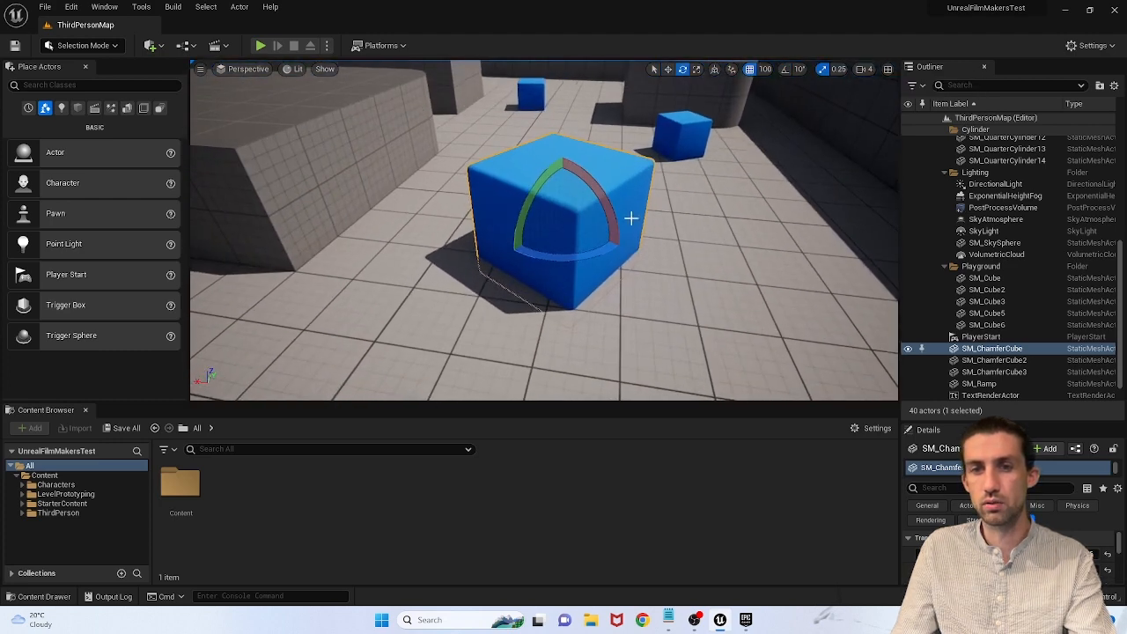
{"action": "left_click_drag", "start_coordinate": [632, 218], "coordinate": [612, 174]}
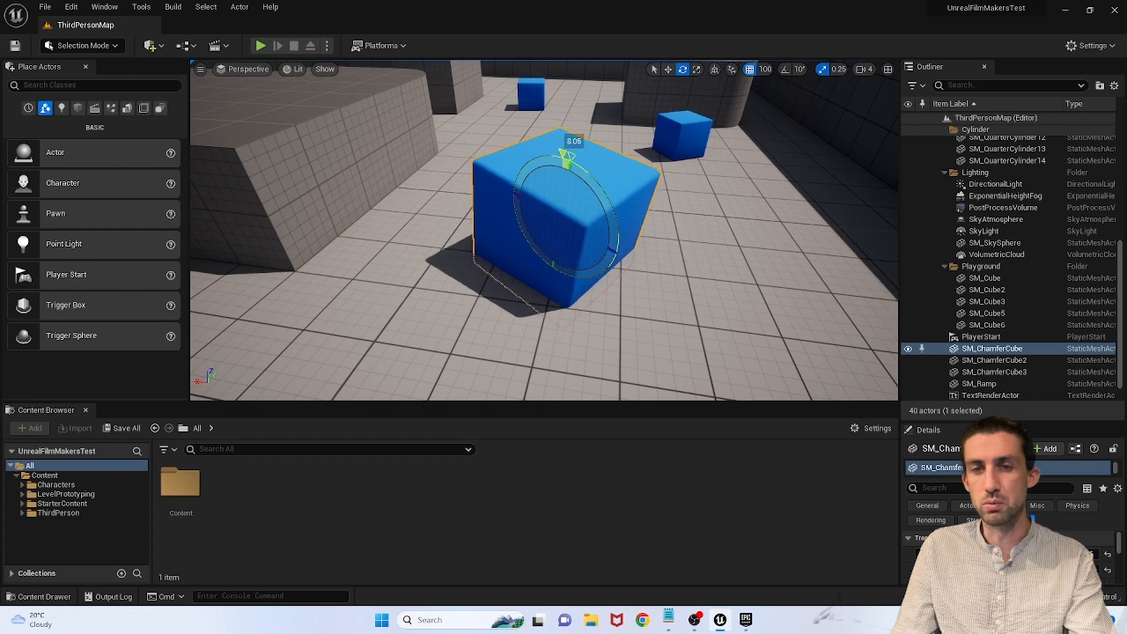
{"action": "left_click", "coordinate": [784, 69]}
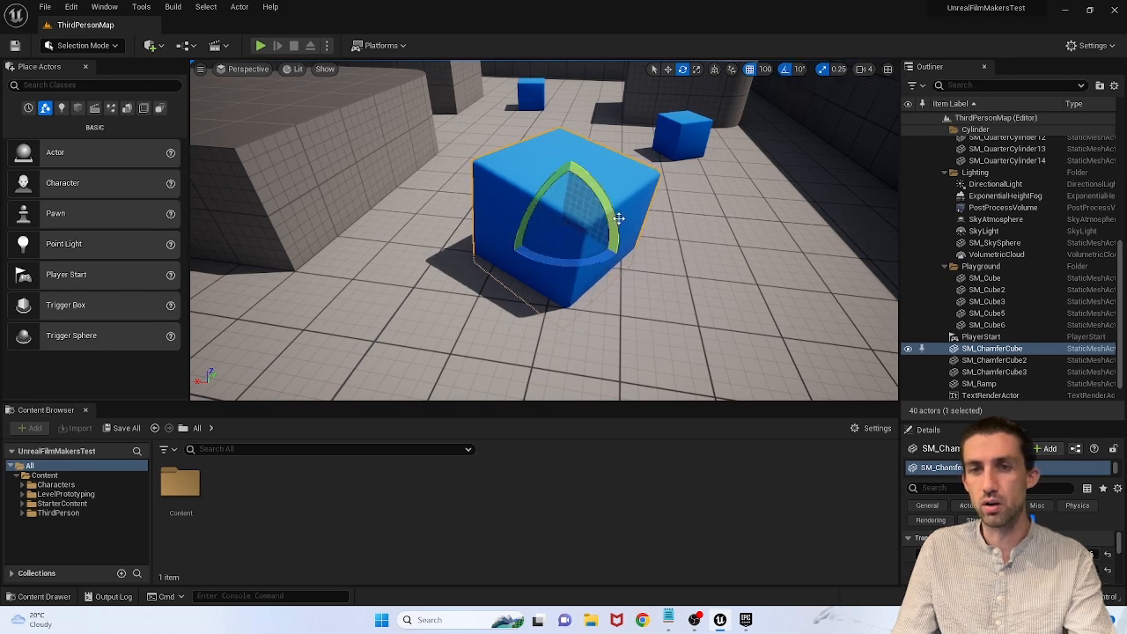
{"action": "left_click_drag", "start_coordinate": [619, 217], "coordinate": [571, 158]}
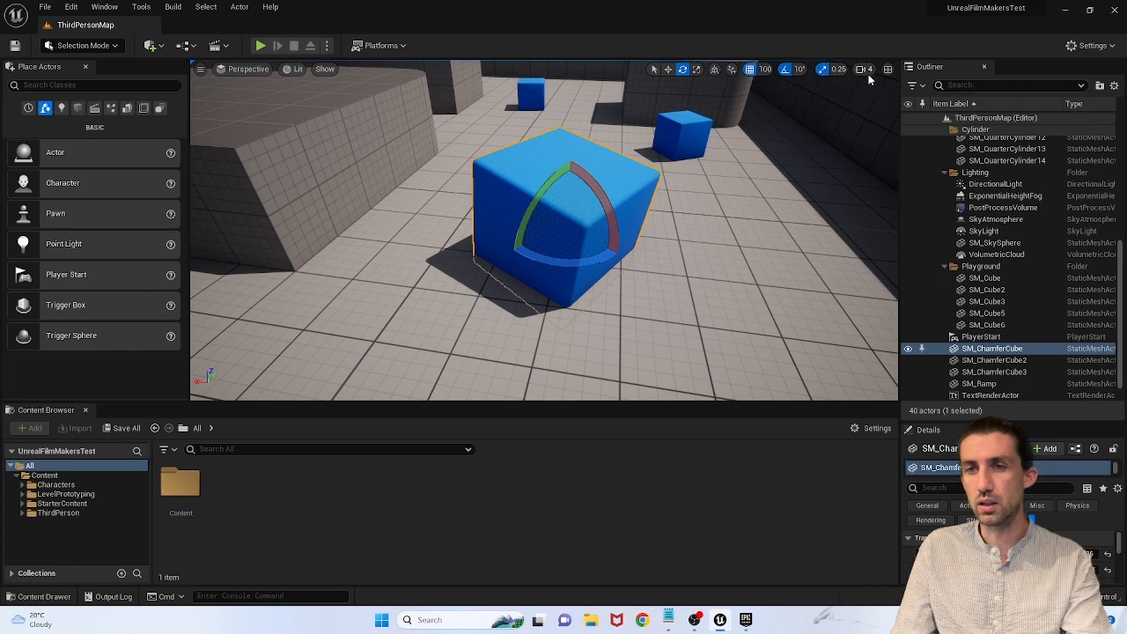
Step: Raise the viewport camera speed to 8 and fly back far enough to view the whole arena
{"action": "right_click_drag", "start_coordinate": [765, 152], "coordinate": [783, 121]}
{"action": "left_click", "coordinate": [865, 69]}
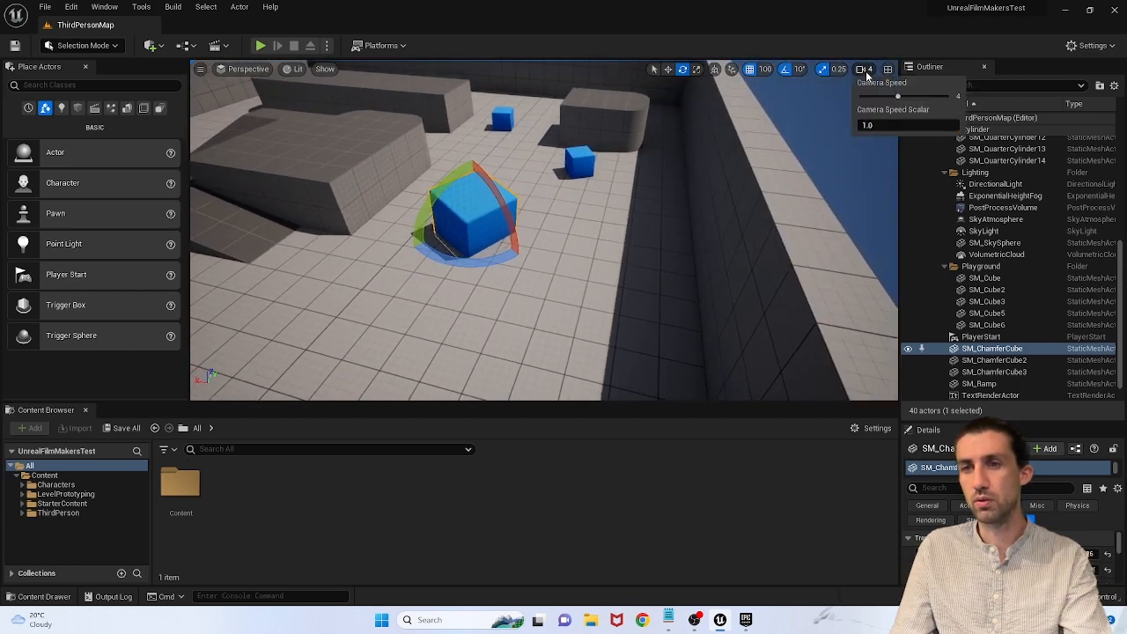
{"action": "key", "text": "s"}
{"action": "right_click_drag", "start_coordinate": [893, 162], "coordinate": [738, 92]}
{"action": "key", "text": "w"}
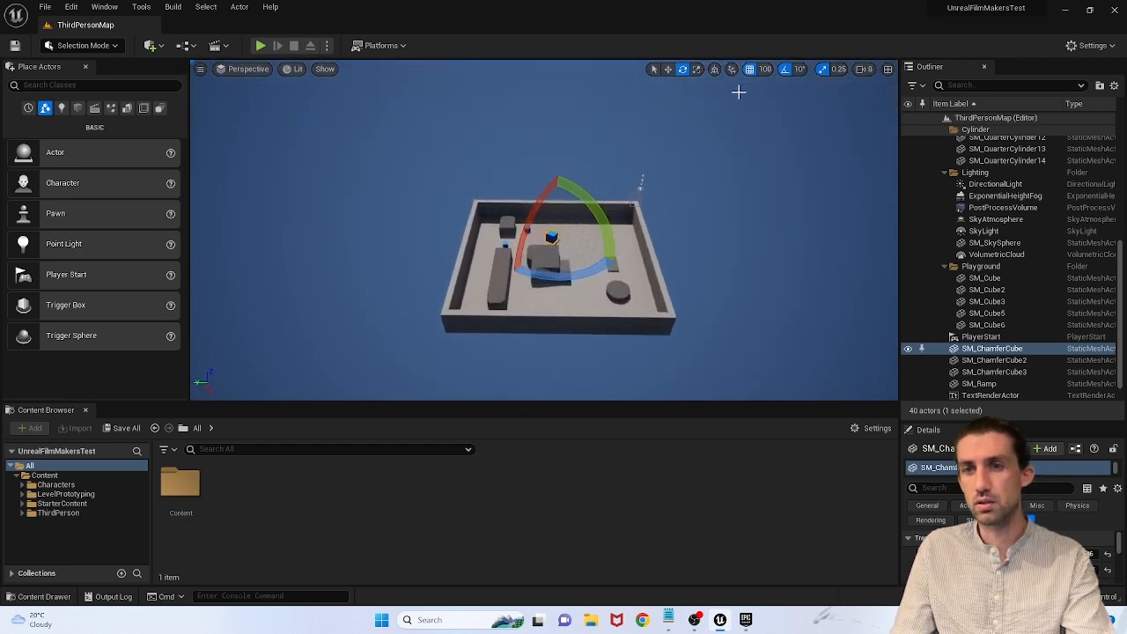
Step: Set the viewport camera speed to 4 and return the view to the enlarged cube
{"action": "left_click", "coordinate": [868, 71]}
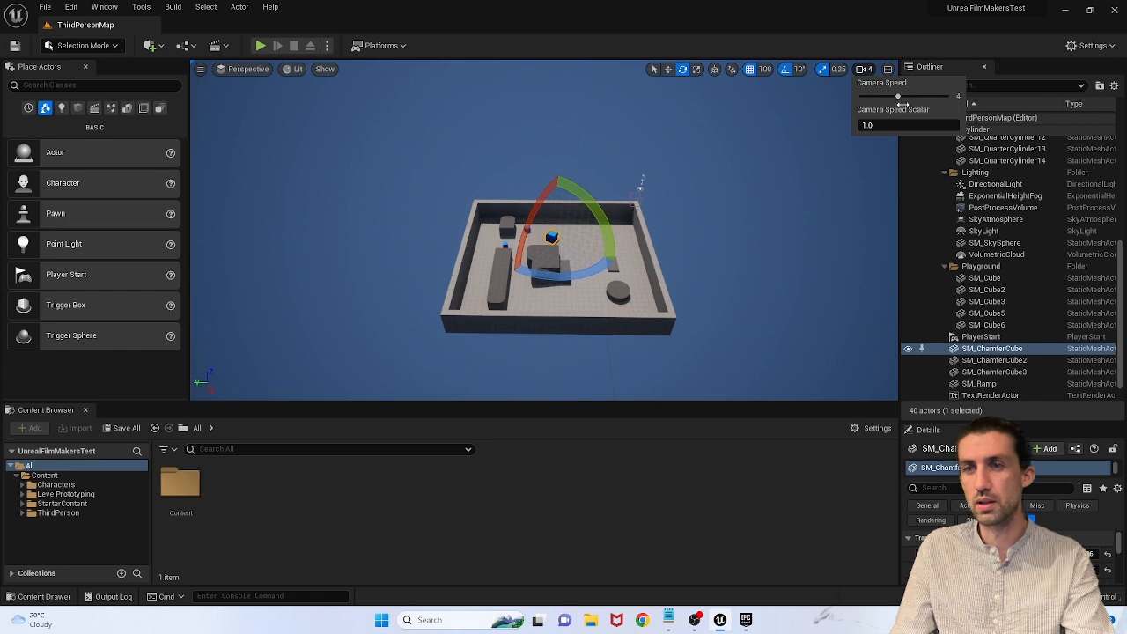
{"action": "key", "text": "w"}
{"action": "mouse_move", "coordinate": [718, 261]}
{"action": "right_mouse_down"}
{"action": "mouse_move", "coordinate": [674, 244]}
{"action": "mouse_move", "coordinate": [695, 230]}
{"action": "mouse_move", "coordinate": [616, 238]}
{"action": "mouse_move", "coordinate": [713, 270]}
{"action": "right_mouse_up"}
{"action": "key", "text": "f"}
{"action": "key", "text": "s"}
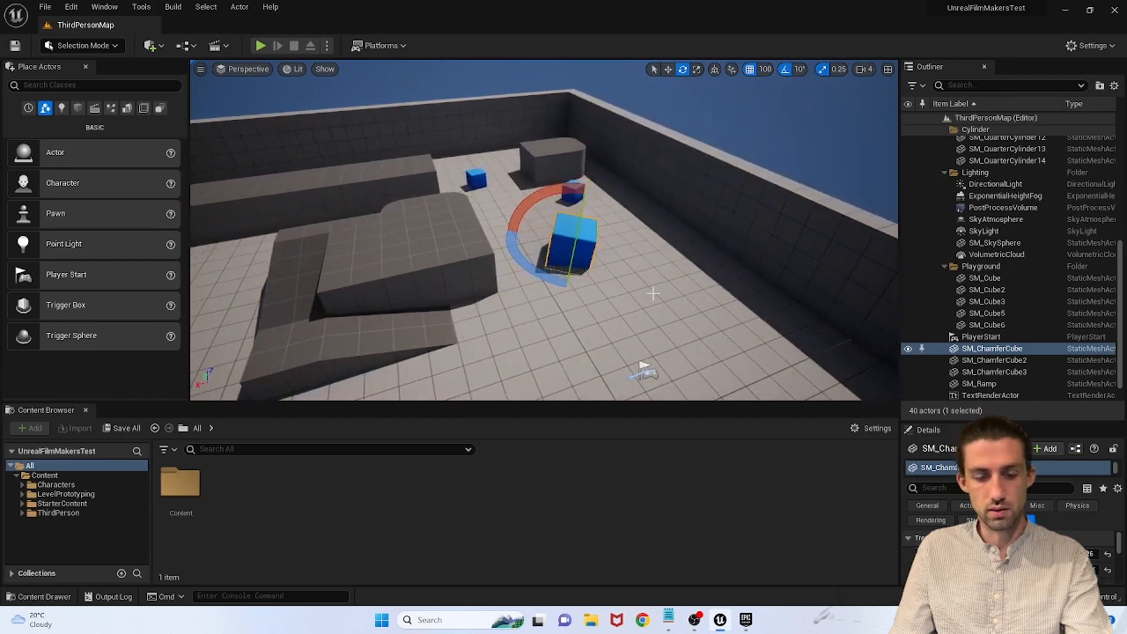
Step: Select and frame the SM_Cube11 block in the far corner and a quarter of the round platform
{"action": "right_click_drag", "start_coordinate": [644, 368], "coordinate": [604, 238]}
{"action": "left_click", "coordinate": [583, 215]}
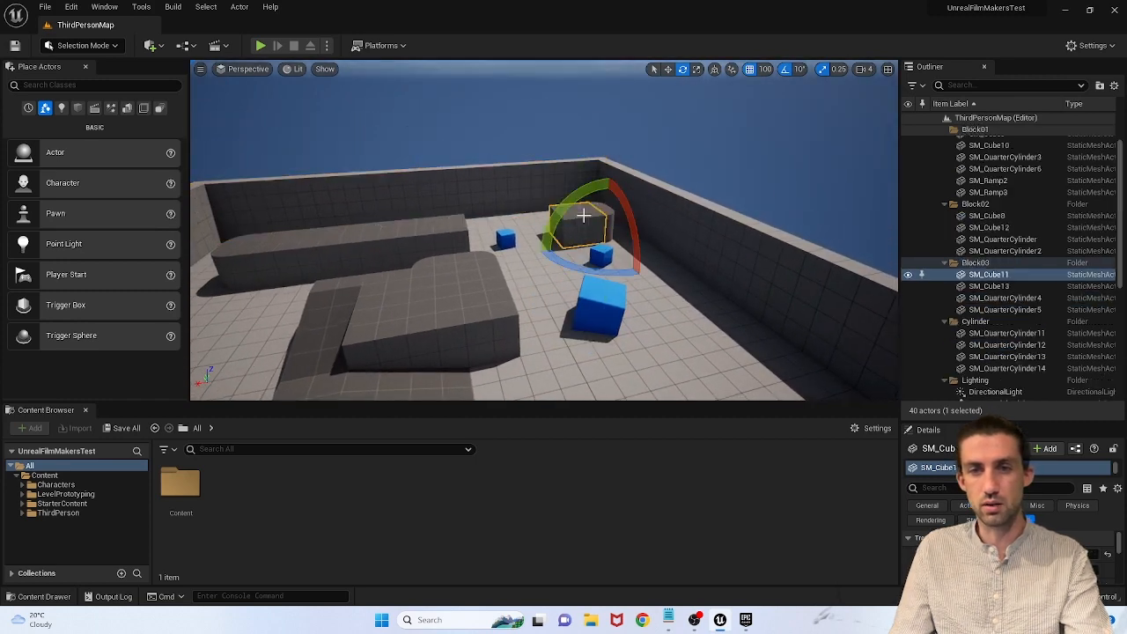
{"action": "key", "text": "f"}
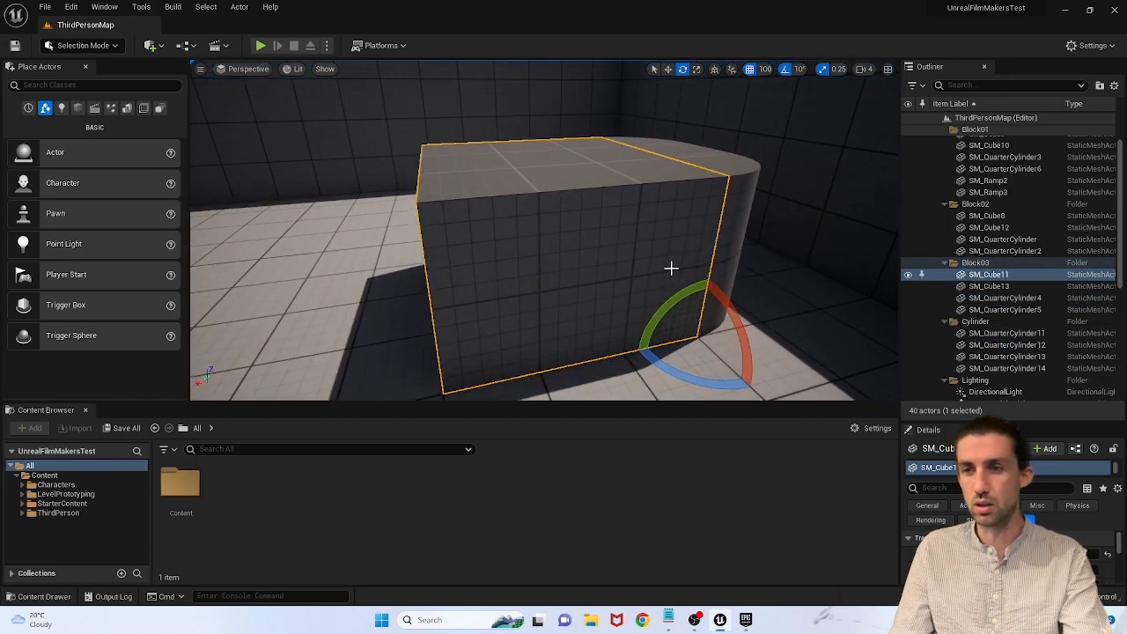
{"action": "right_click_drag", "start_coordinate": [672, 268], "coordinate": [352, 198]}
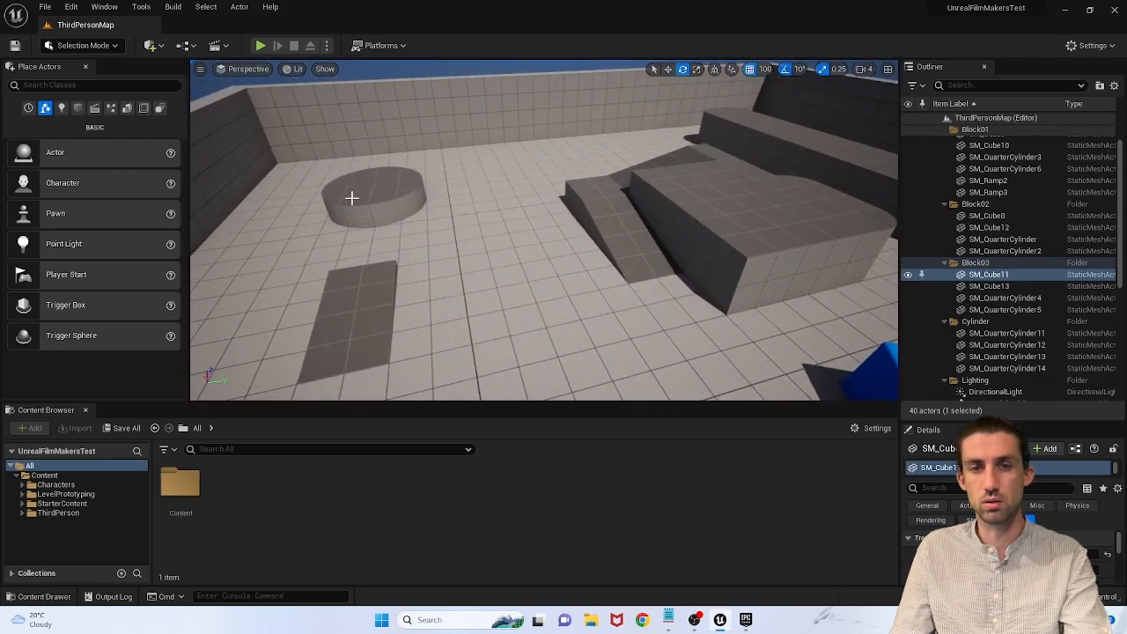
{"action": "left_click", "coordinate": [352, 199]}
{"action": "key", "text": "f"}
{"action": "right_click_drag", "start_coordinate": [566, 261], "coordinate": [831, 186]}
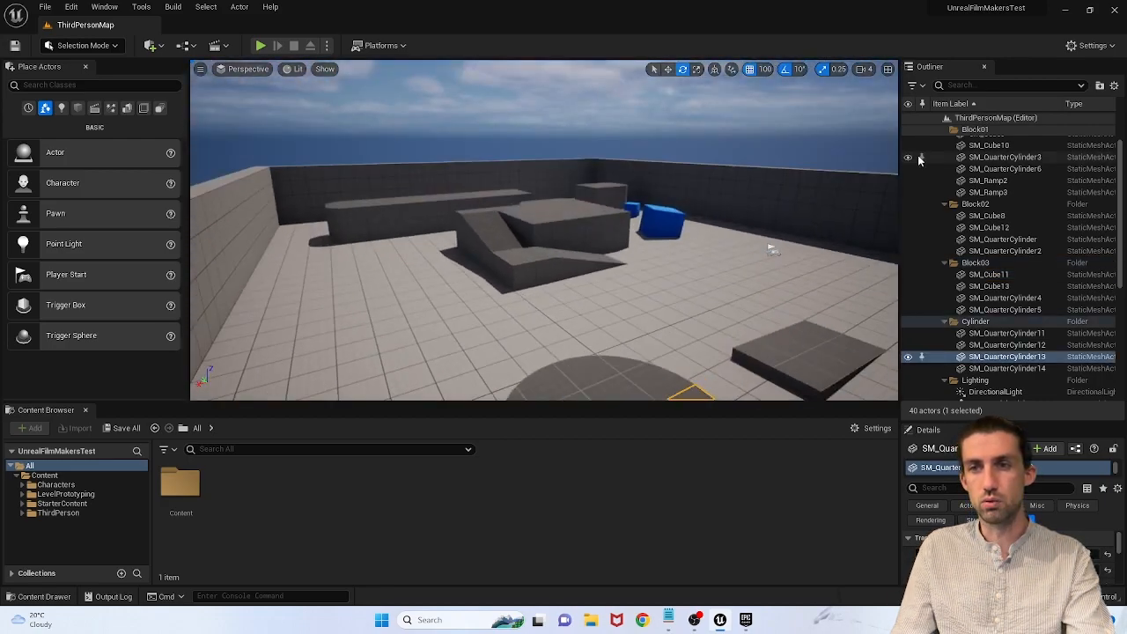
Step: Set the viewport camera speed to 8 and fly away from and back towards the arena
{"action": "left_click", "coordinate": [873, 70]}
{"action": "left_click_drag", "start_coordinate": [895, 96], "coordinate": [947, 96]}
{"action": "right_click_drag", "start_coordinate": [697, 216], "coordinate": [697, 217]}
{"action": "key", "text": "s"}
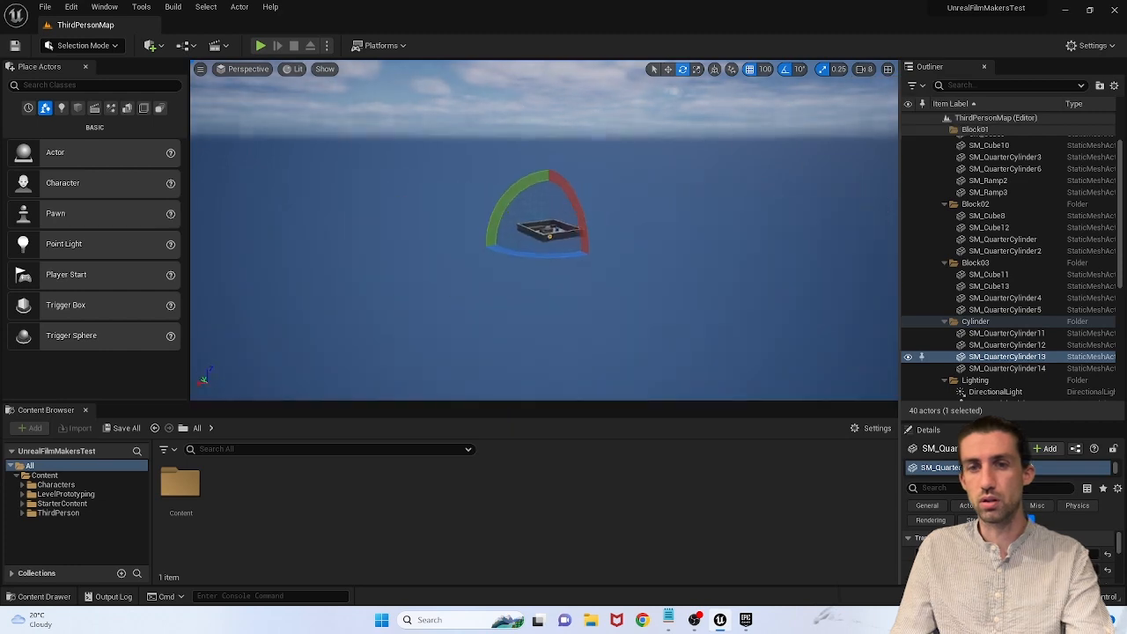
{"action": "scroll", "coordinate": [590, 297], "scroll_direction": "up", "scroll_amount": 3}
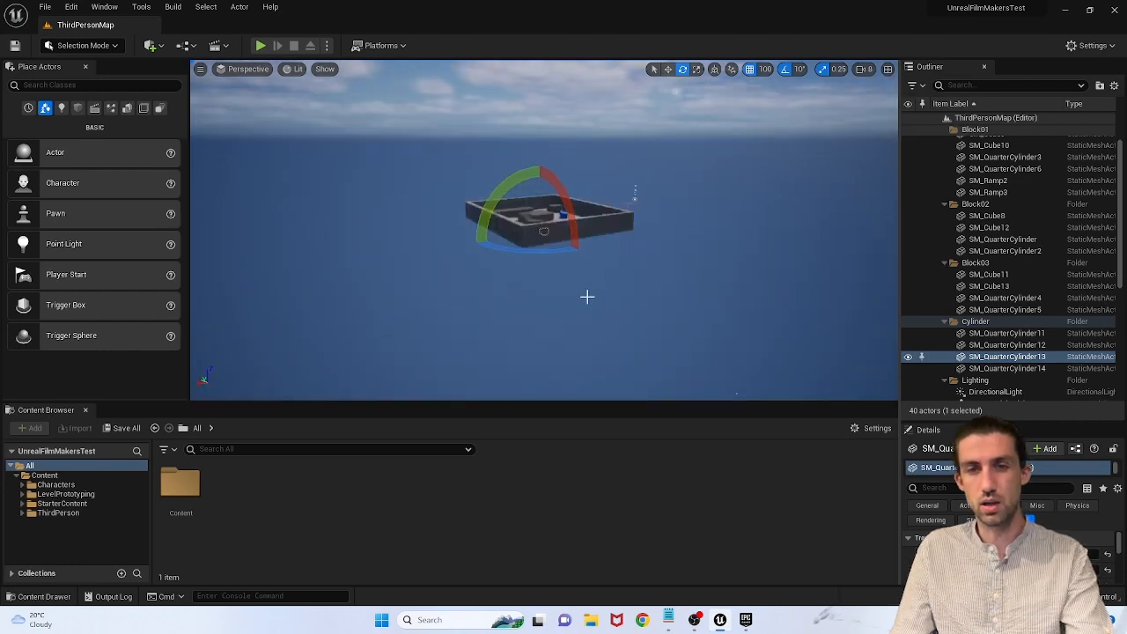
Step: Set the viewport camera speed to 3 and fly down into the arena to a clear area of floor
{"action": "key", "text": "f"}
{"action": "right_click_drag", "start_coordinate": [587, 297], "coordinate": [588, 397]}
{"action": "key", "text": "e"}
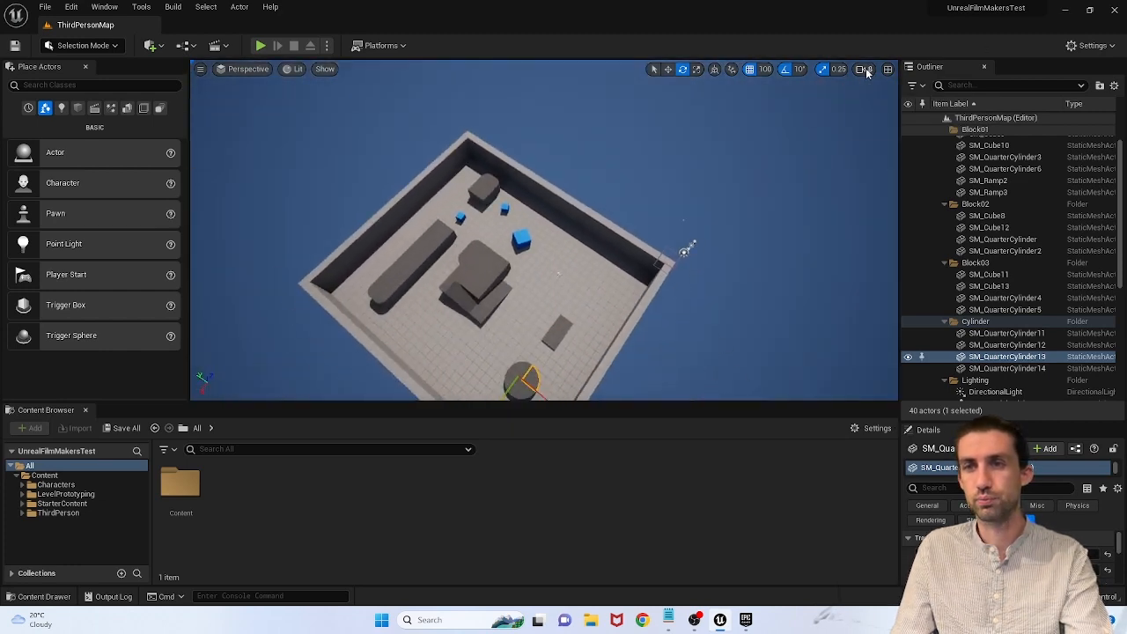
{"action": "left_click", "coordinate": [866, 71]}
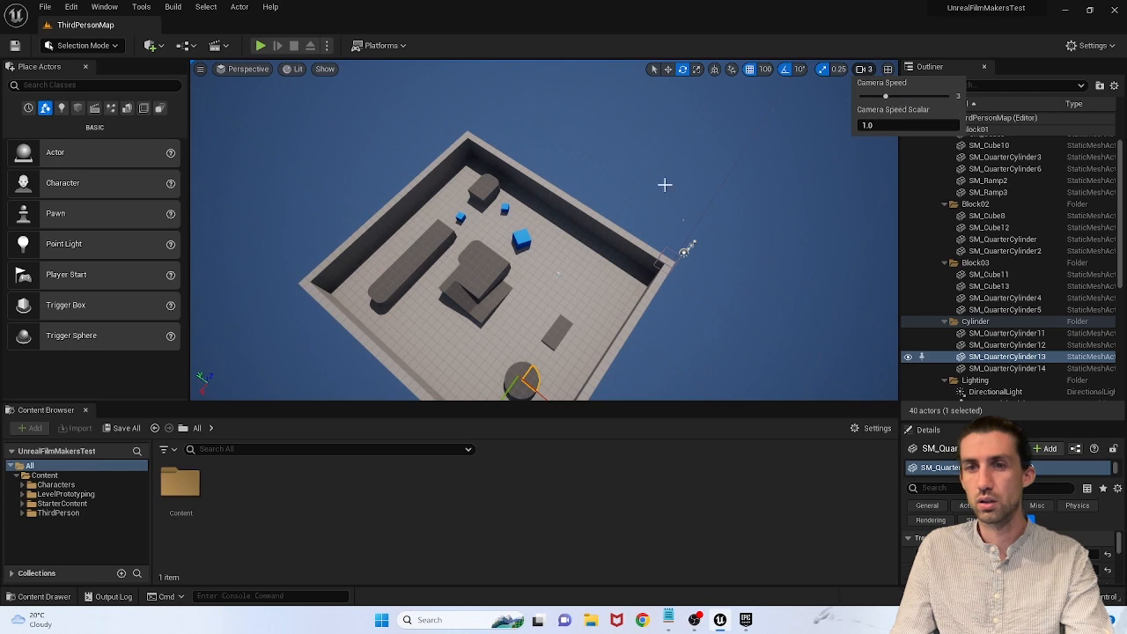
{"action": "right_click_drag", "start_coordinate": [665, 185], "coordinate": [564, 203]}
{"action": "key", "text": "w"}
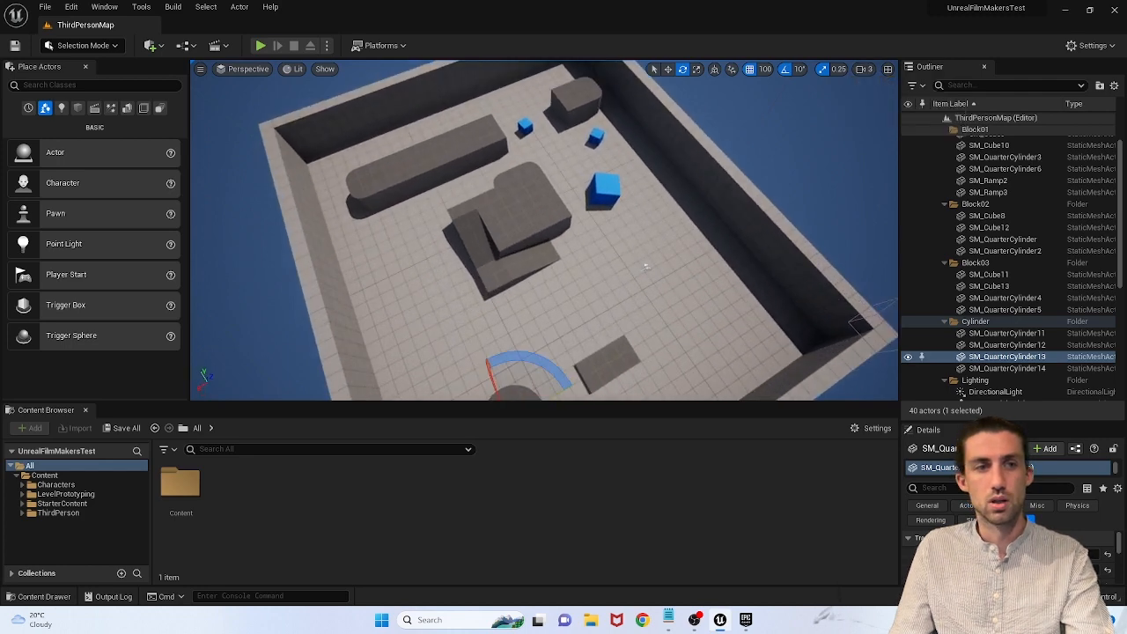
{"action": "key", "text": "w"}
{"action": "right_click_drag", "start_coordinate": [647, 266], "coordinate": [609, 232]}
{"action": "key", "text": "s"}
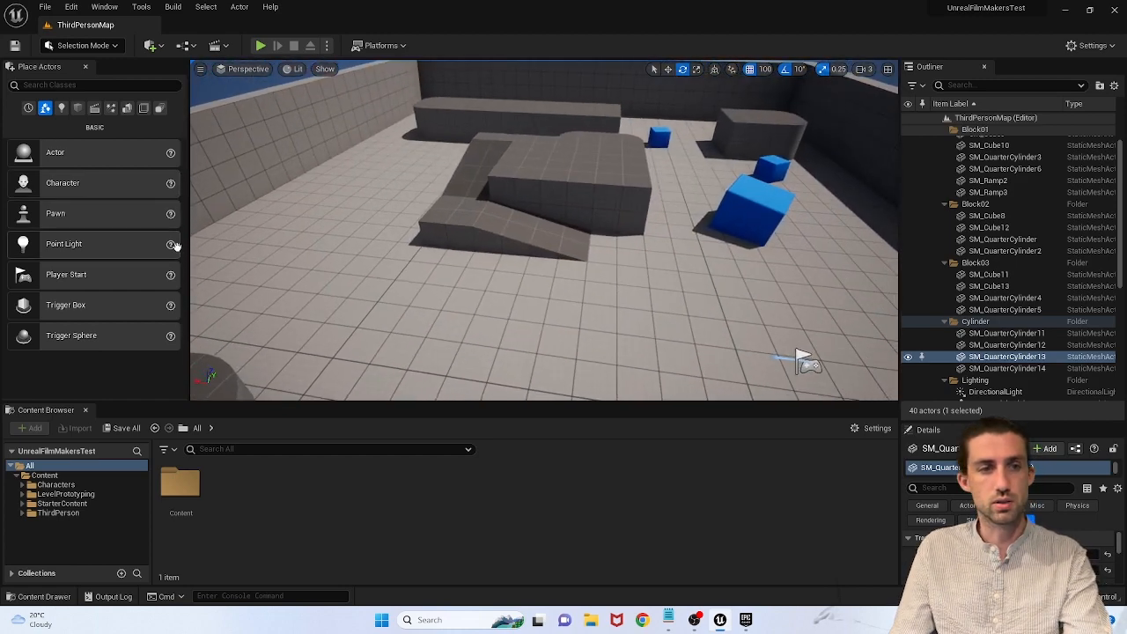
Step: Place two basic cubes on the arena floor near the ramp, setting the position snap size to 5
{"action": "left_click", "coordinate": [77, 108]}
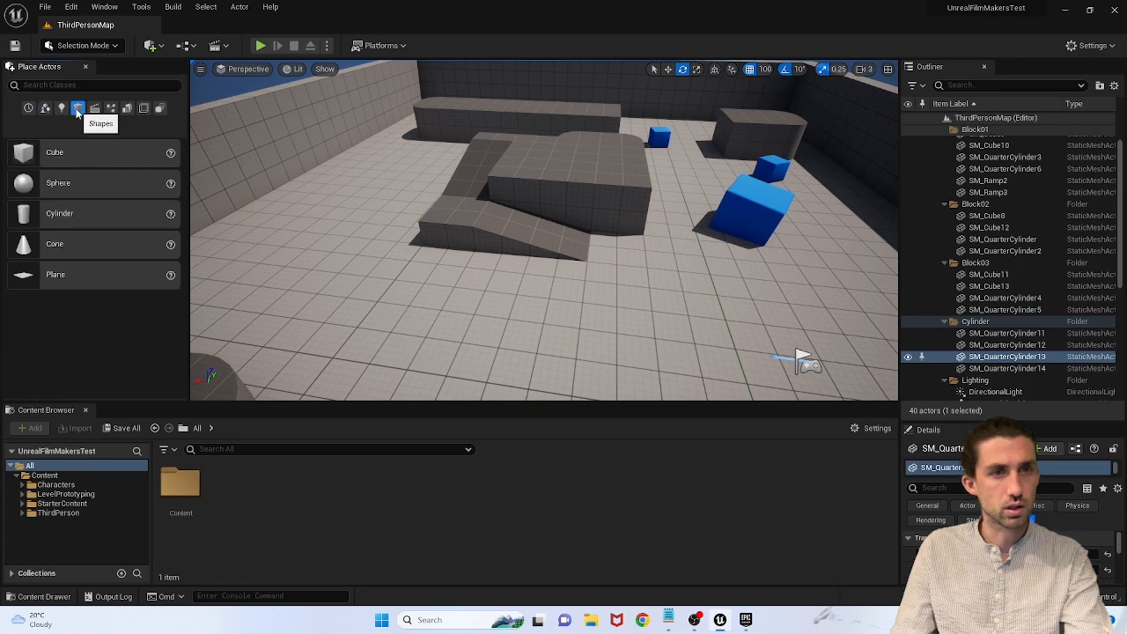
{"action": "left_click_drag", "start_coordinate": [55, 154], "coordinate": [342, 261]}
{"action": "key", "text": "w"}
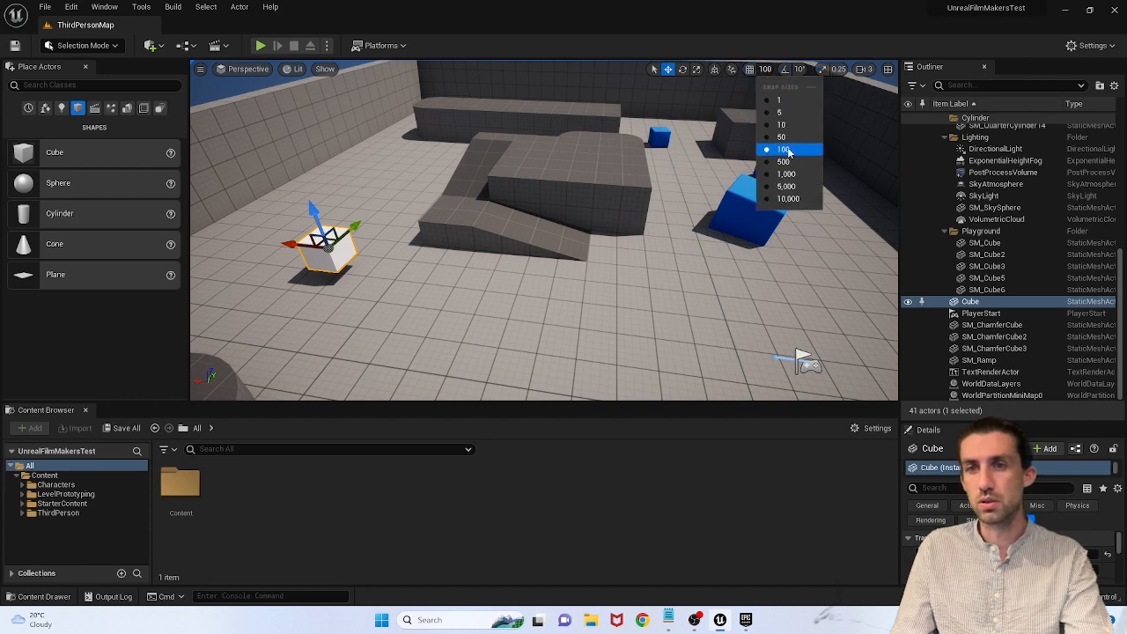
{"action": "left_click", "coordinate": [780, 112]}
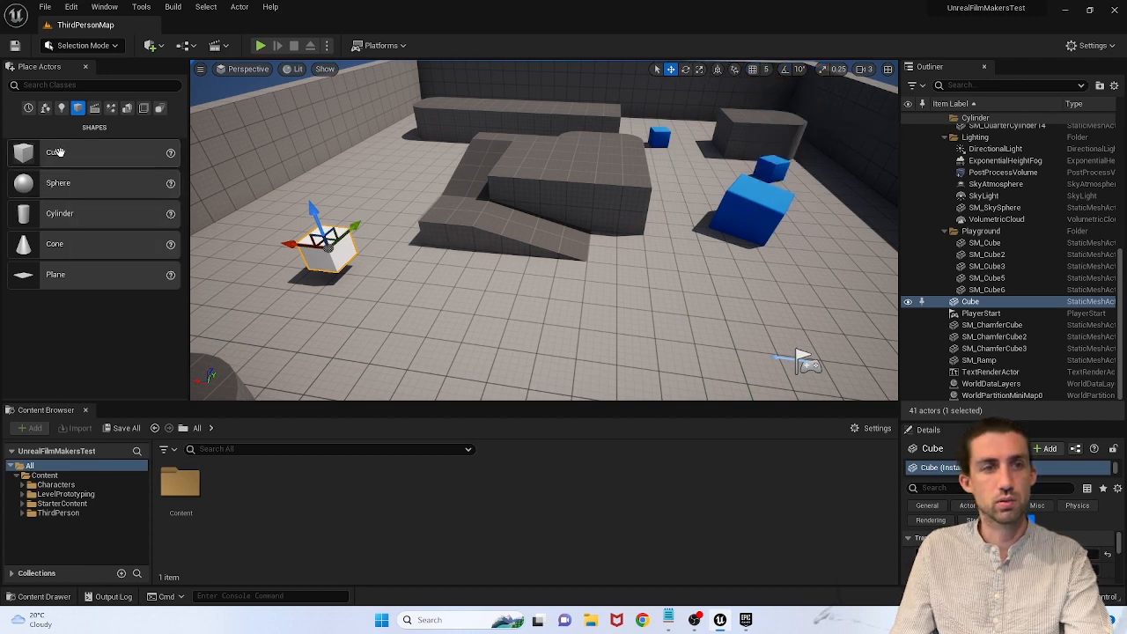
{"action": "left_click_drag", "start_coordinate": [55, 153], "coordinate": [351, 289]}
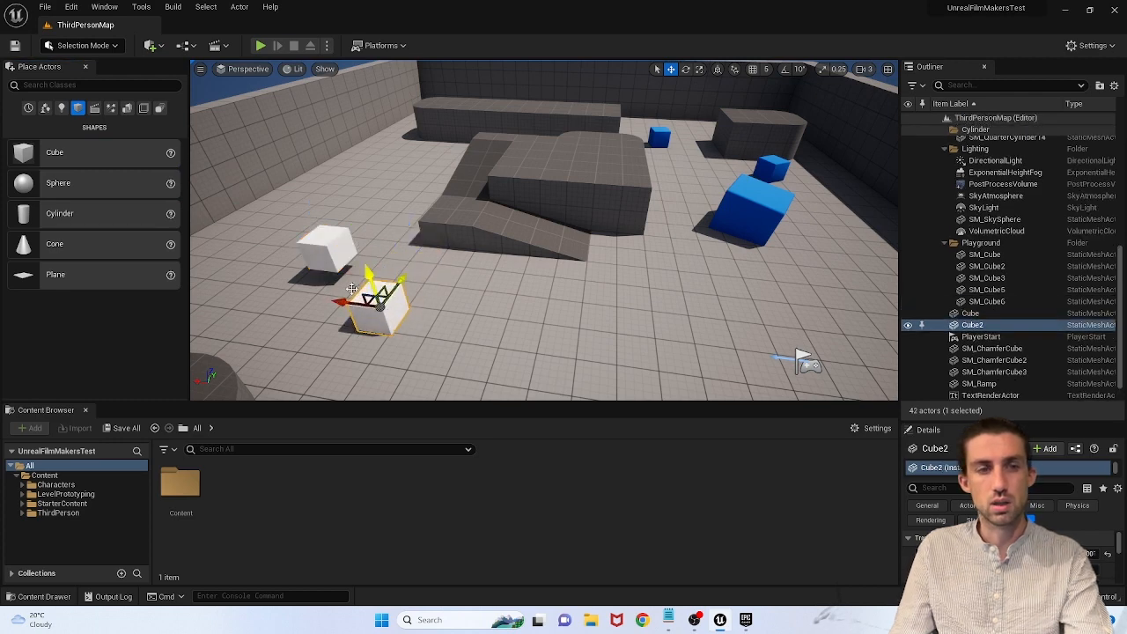
Step: Add a sphere, a cone, a cylinder and a plane from the basic shapes around the two white cubes
{"action": "left_click_drag", "start_coordinate": [80, 183], "coordinate": [381, 243]}
{"action": "left_click_drag", "start_coordinate": [146, 246], "coordinate": [504, 293]}
{"action": "left_click_drag", "start_coordinate": [76, 215], "coordinate": [485, 345]}
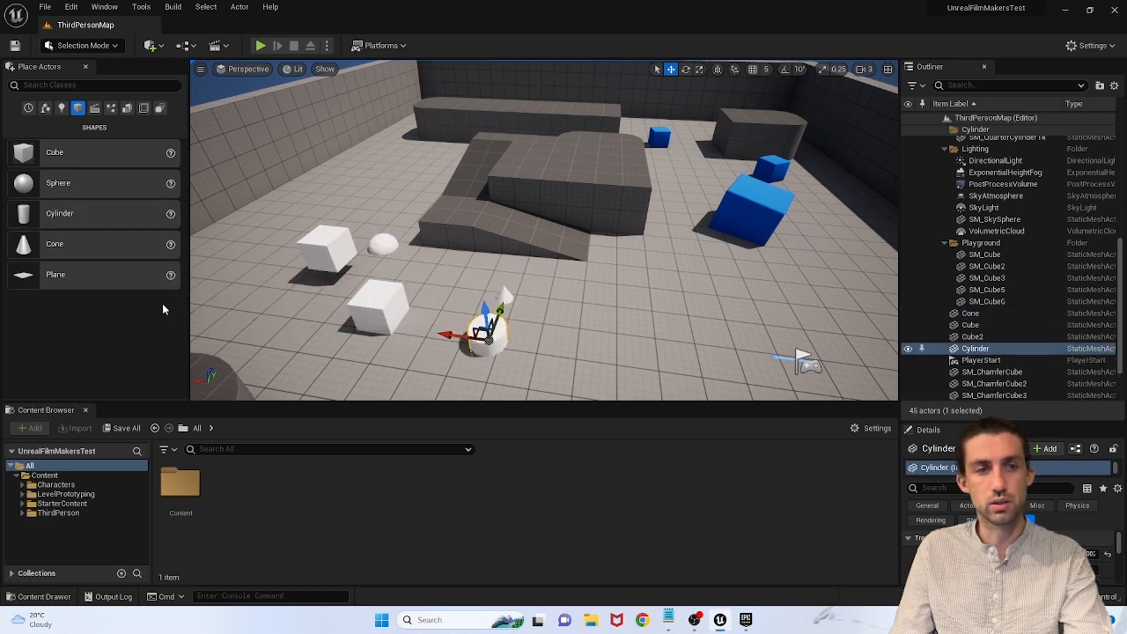
{"action": "left_click_drag", "start_coordinate": [105, 275], "coordinate": [403, 225]}
{"action": "right_click_drag", "start_coordinate": [402, 226], "coordinate": [316, 278]}
{"action": "key", "text": "w"}
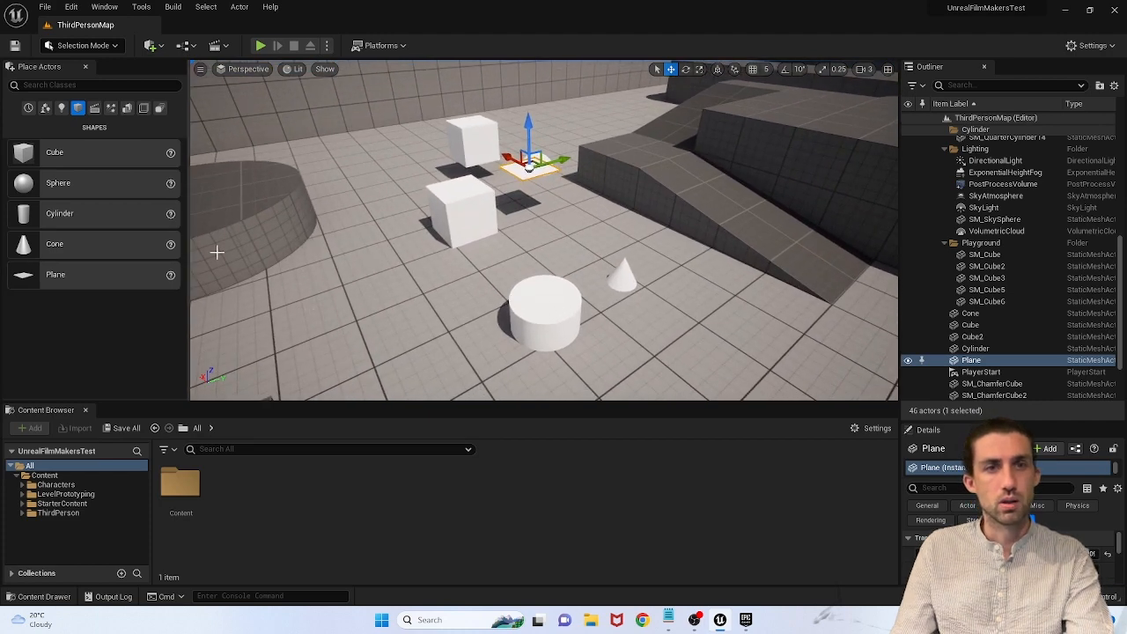
Step: Preview the scene in the Unlit view mode and return it to Lit
{"action": "left_click", "coordinate": [297, 69]}
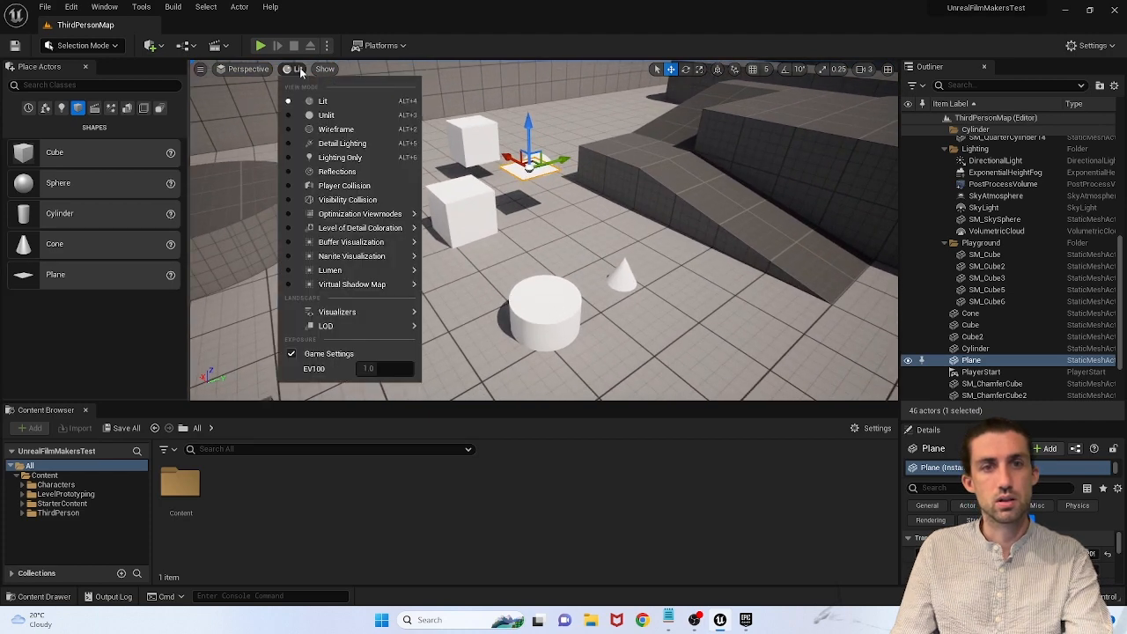
{"action": "left_click", "coordinate": [326, 115]}
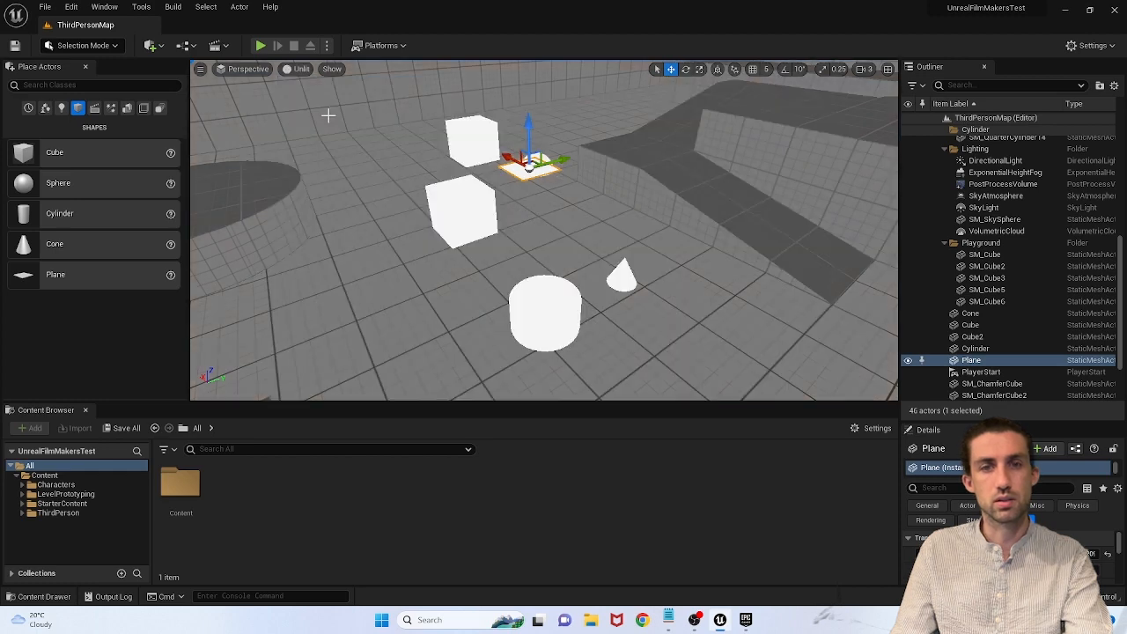
{"action": "right_click_drag", "start_coordinate": [464, 239], "coordinate": [598, 295]}
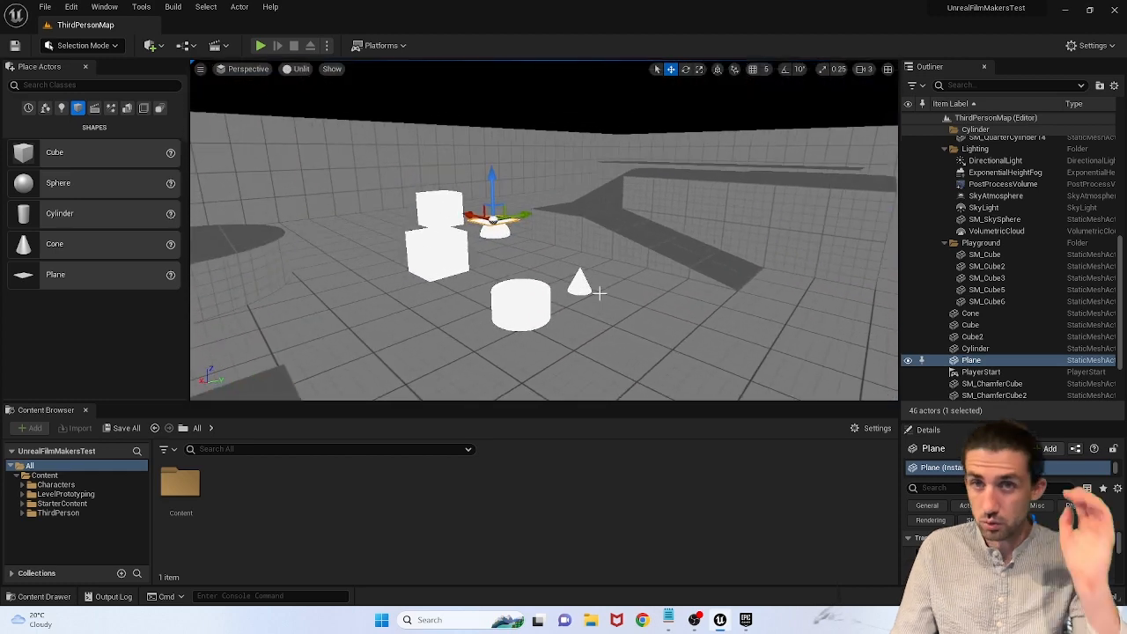
{"action": "left_click", "coordinate": [298, 70]}
{"action": "left_click", "coordinate": [328, 95]}
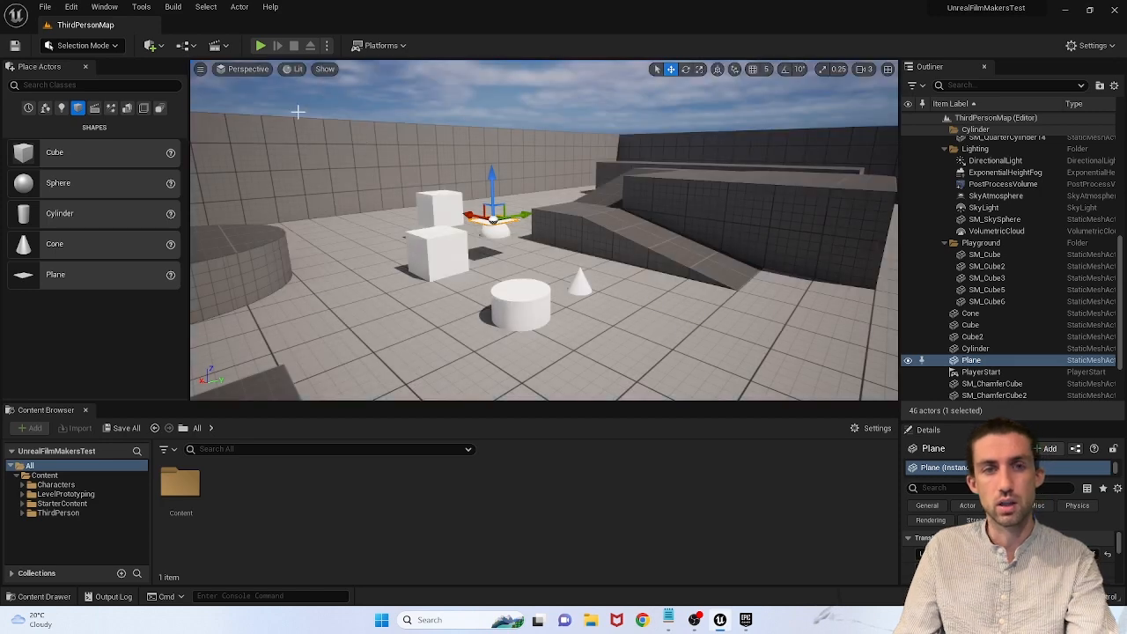
Step: Switch the viewport to the Top orthographic view and bring the whole arena into view
{"action": "left_click", "coordinate": [250, 70]}
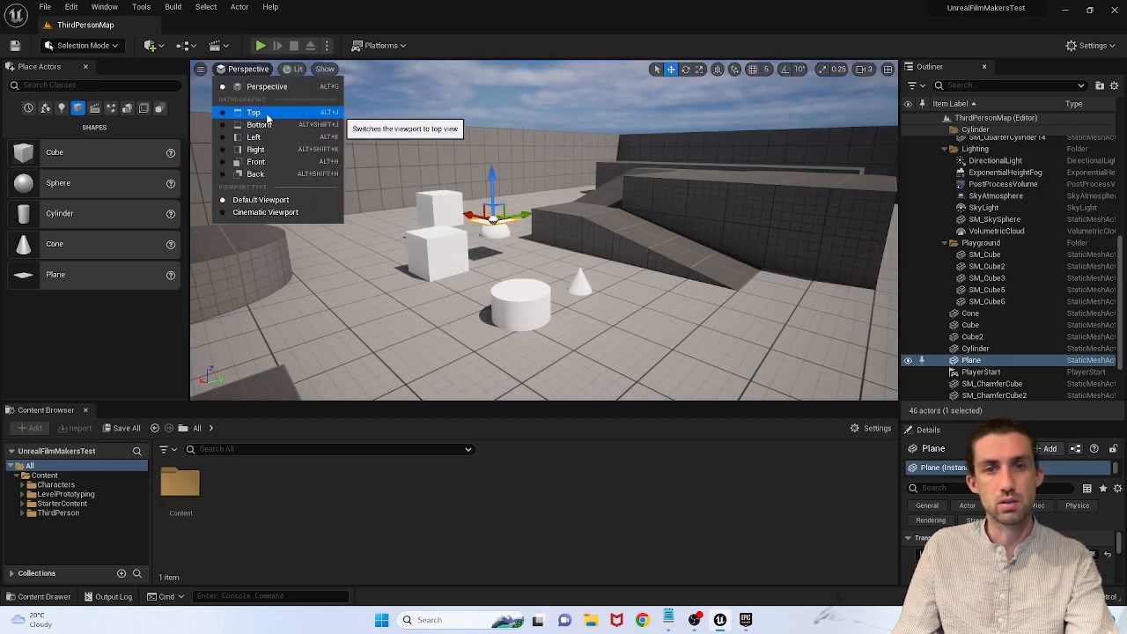
{"action": "mouse_move", "coordinate": [619, 240]}
{"action": "right_mouse_down"}
{"action": "mouse_move", "coordinate": [731, 240]}
{"action": "mouse_move", "coordinate": [619, 229]}
{"action": "right_mouse_up"}
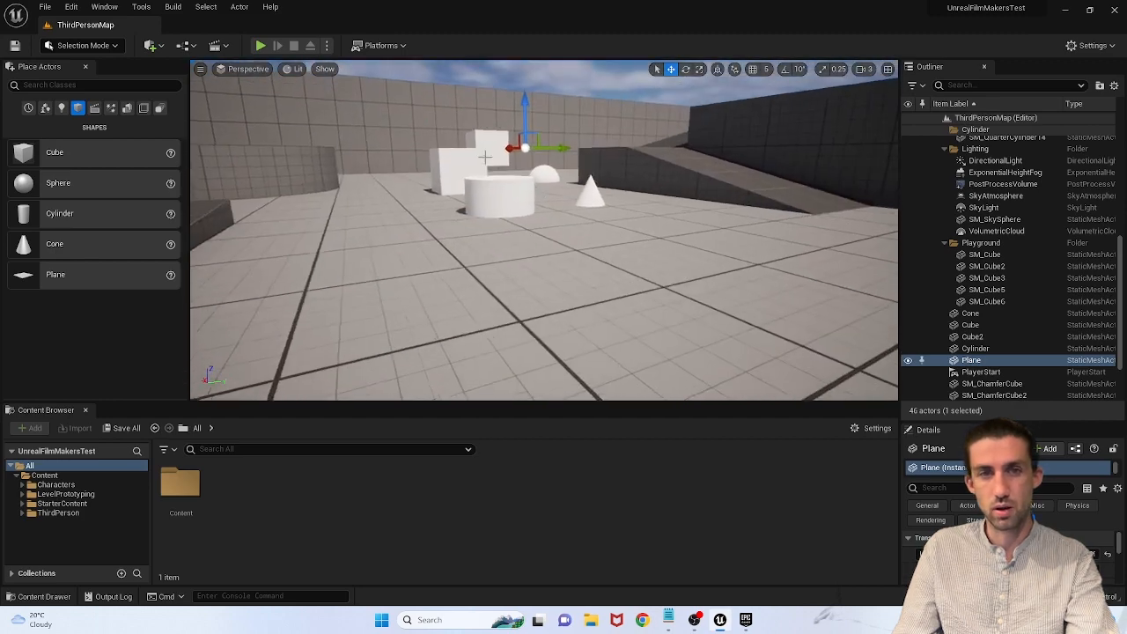
{"action": "left_click", "coordinate": [247, 69]}
{"action": "left_click", "coordinate": [256, 111]}
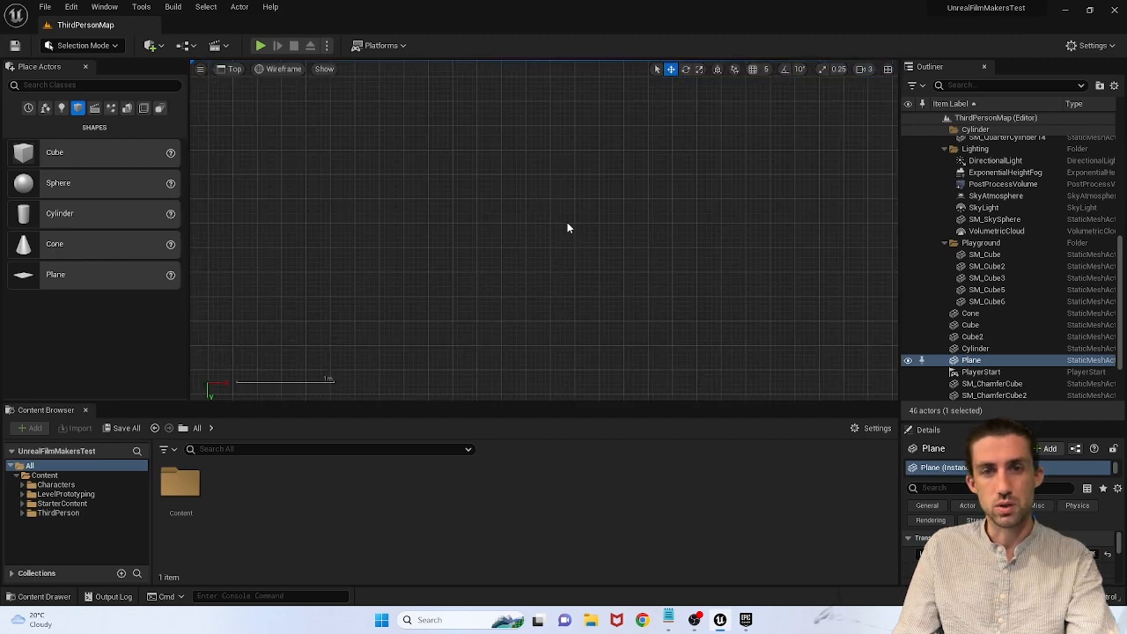
{"action": "scroll", "coordinate": [355, 167], "scroll_direction": "down", "scroll_amount": 10}
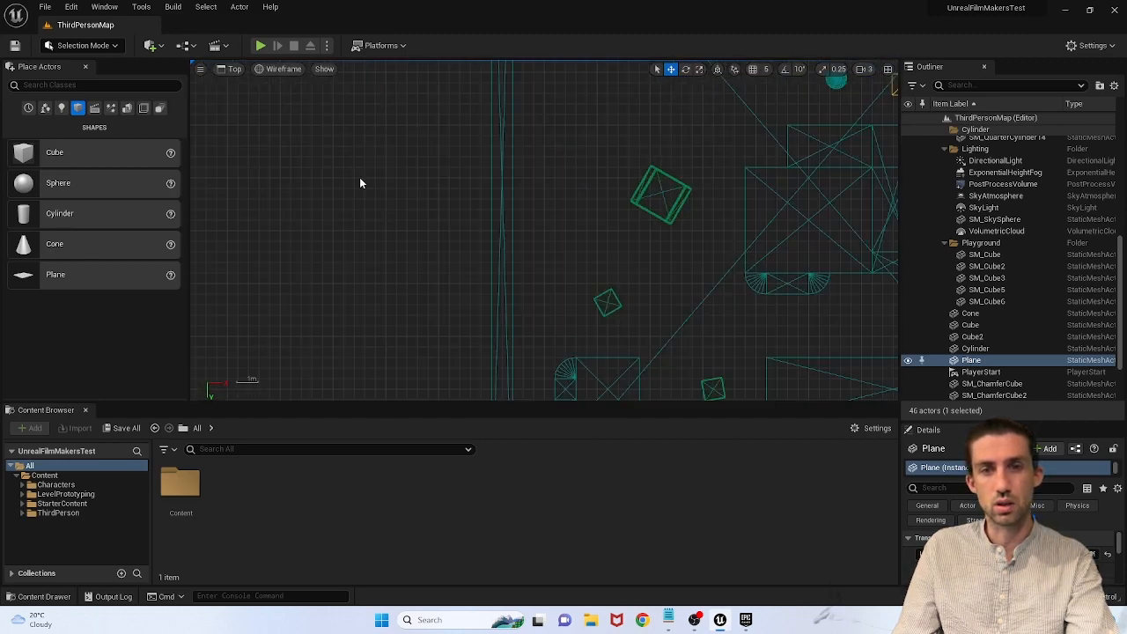
{"action": "scroll", "coordinate": [573, 214], "scroll_direction": "down", "scroll_amount": 2}
{"action": "scroll", "coordinate": [495, 221], "scroll_direction": "down", "scroll_amount": 2}
{"action": "scroll", "coordinate": [543, 259], "scroll_direction": "down", "scroll_amount": 1}
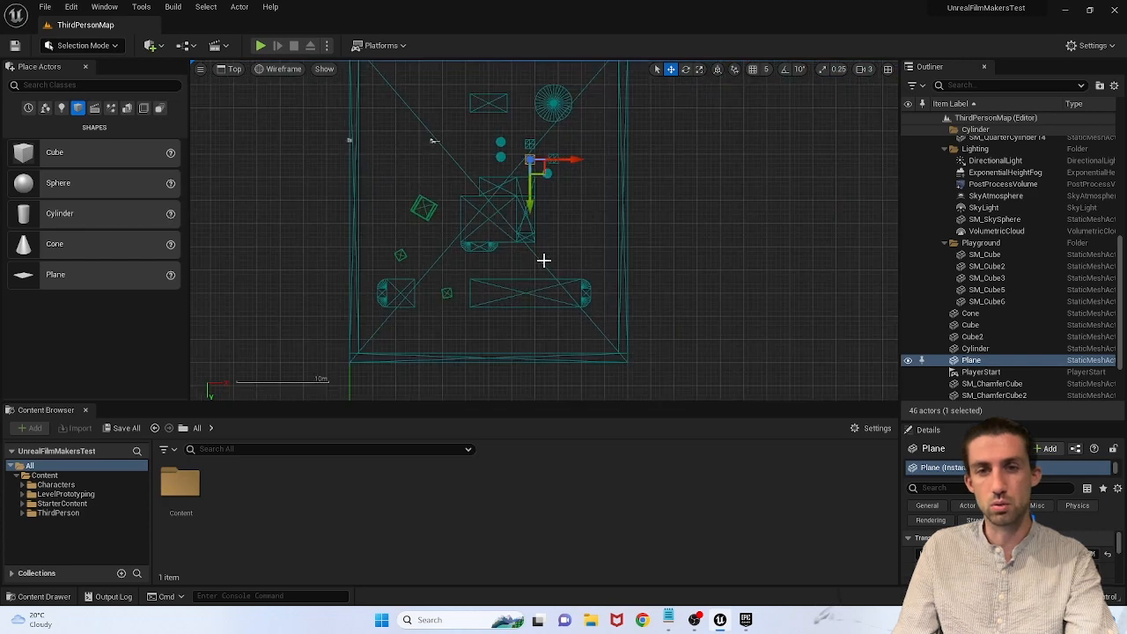
Step: Move the SM_QuarterCylinder14 quarter sideways away from the round platform in the Top view
{"action": "scroll", "coordinate": [572, 256], "scroll_direction": "down", "scroll_amount": 1}
{"action": "scroll", "coordinate": [572, 255], "scroll_direction": "up", "scroll_amount": 4}
{"action": "scroll", "coordinate": [504, 299], "scroll_direction": "down", "scroll_amount": 1}
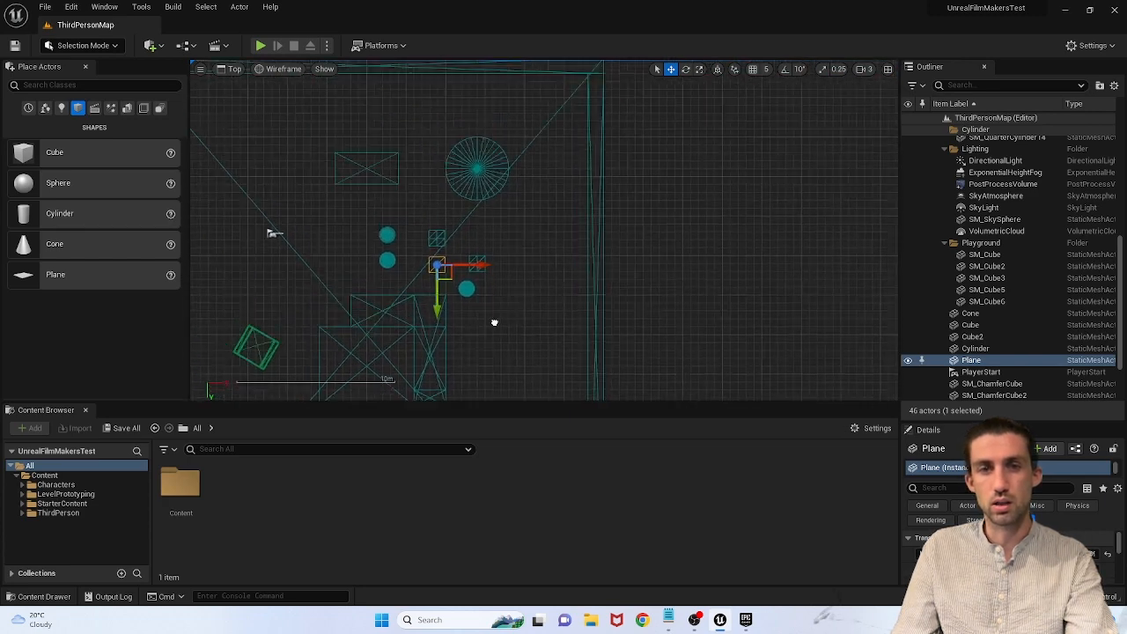
{"action": "left_click", "coordinate": [534, 216]}
{"action": "left_click_drag", "start_coordinate": [561, 235], "coordinate": [609, 237]}
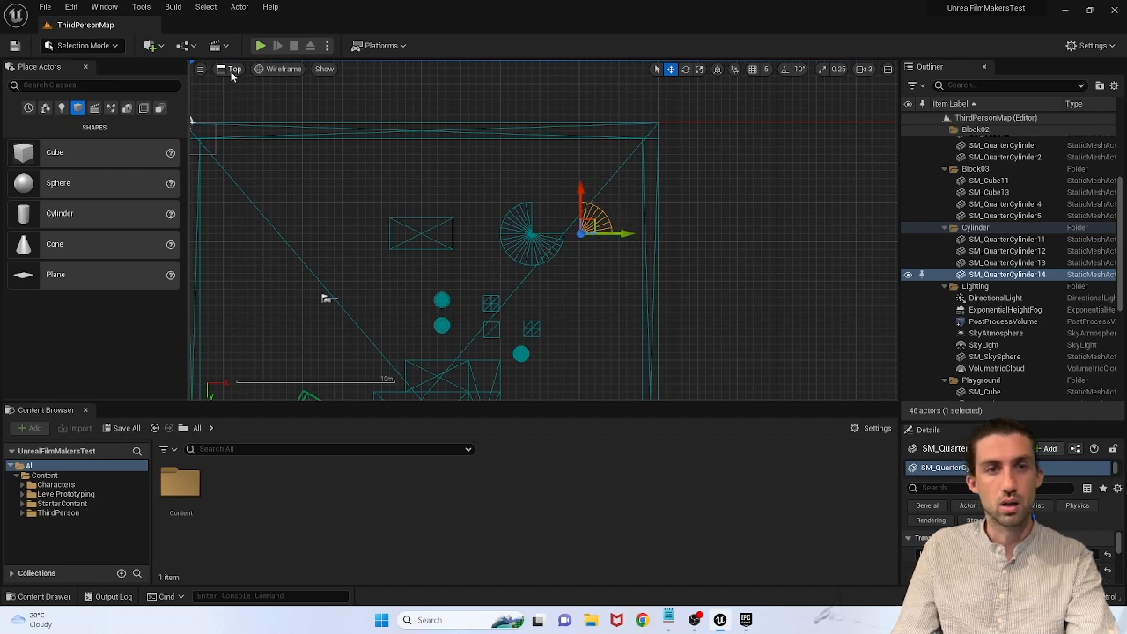
Step: Show the Top view in Lit mode and the Front view in Unlit mode, with the arena wall in view
{"action": "left_click", "coordinate": [281, 69]}
{"action": "left_click", "coordinate": [295, 99]}
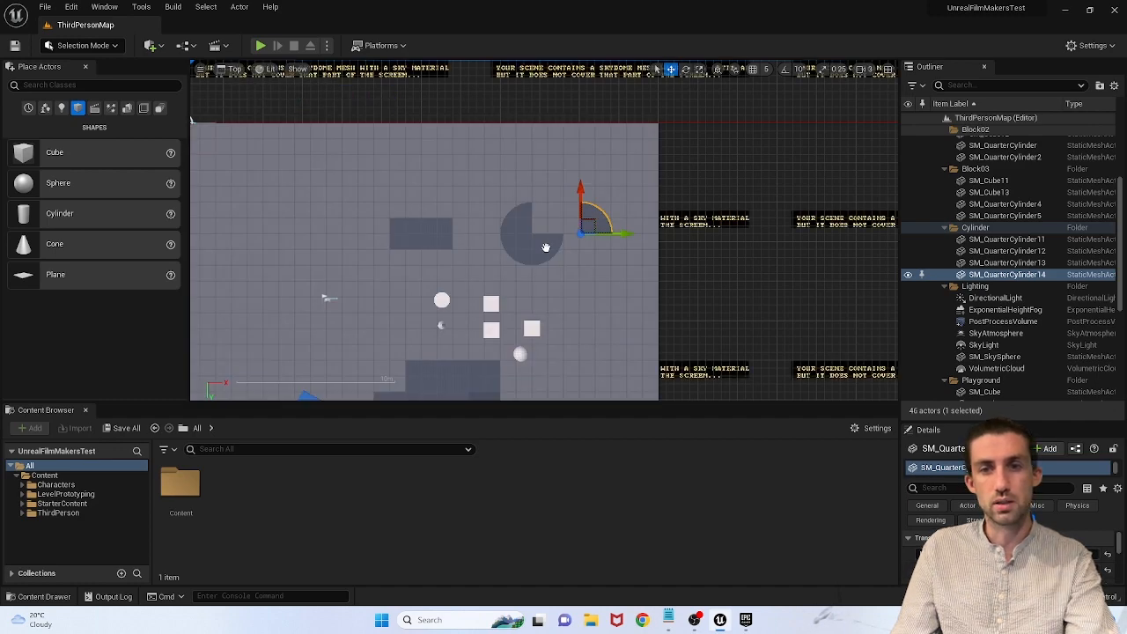
{"action": "left_click", "coordinate": [237, 70]}
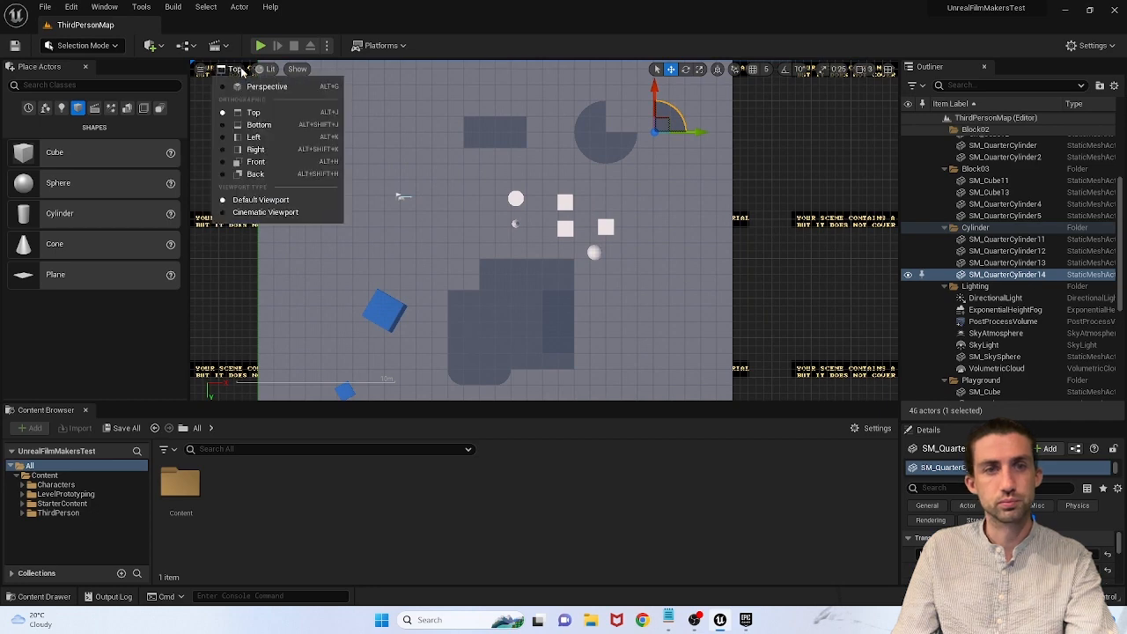
{"action": "left_click", "coordinate": [256, 163]}
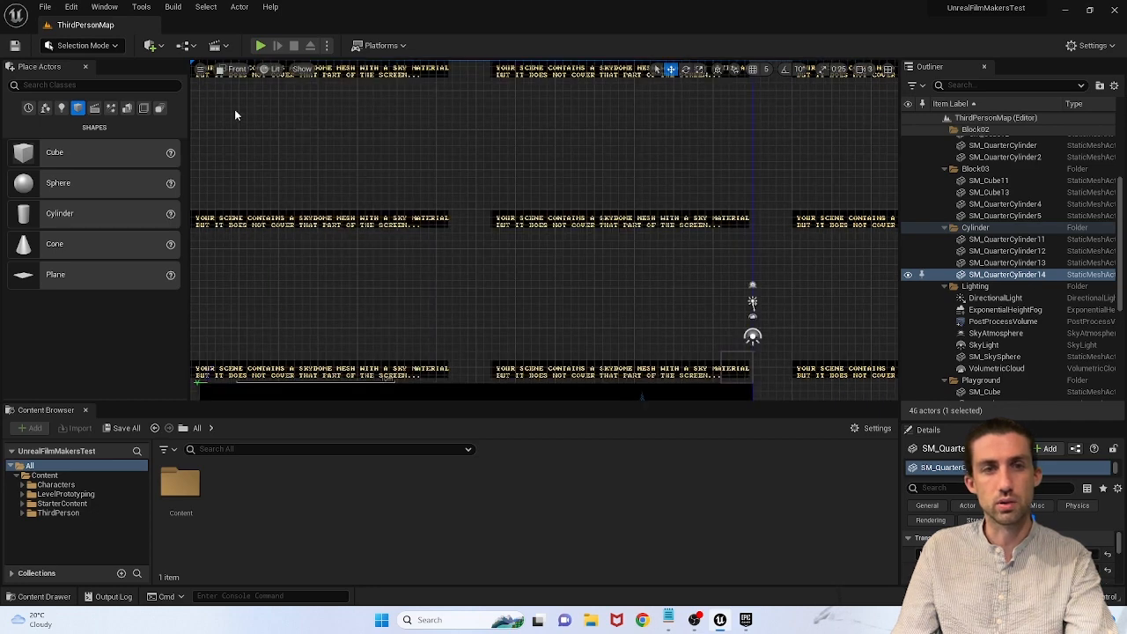
{"action": "left_click", "coordinate": [284, 71]}
{"action": "left_click", "coordinate": [304, 114]}
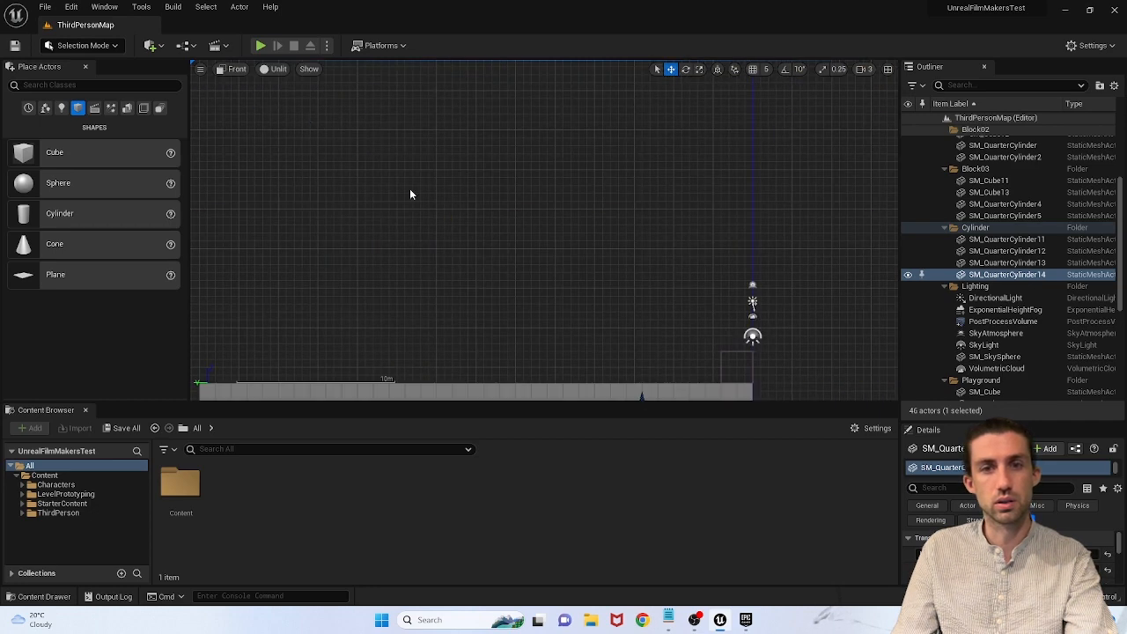
{"action": "right_click_drag", "start_coordinate": [504, 199], "coordinate": [450, 104]}
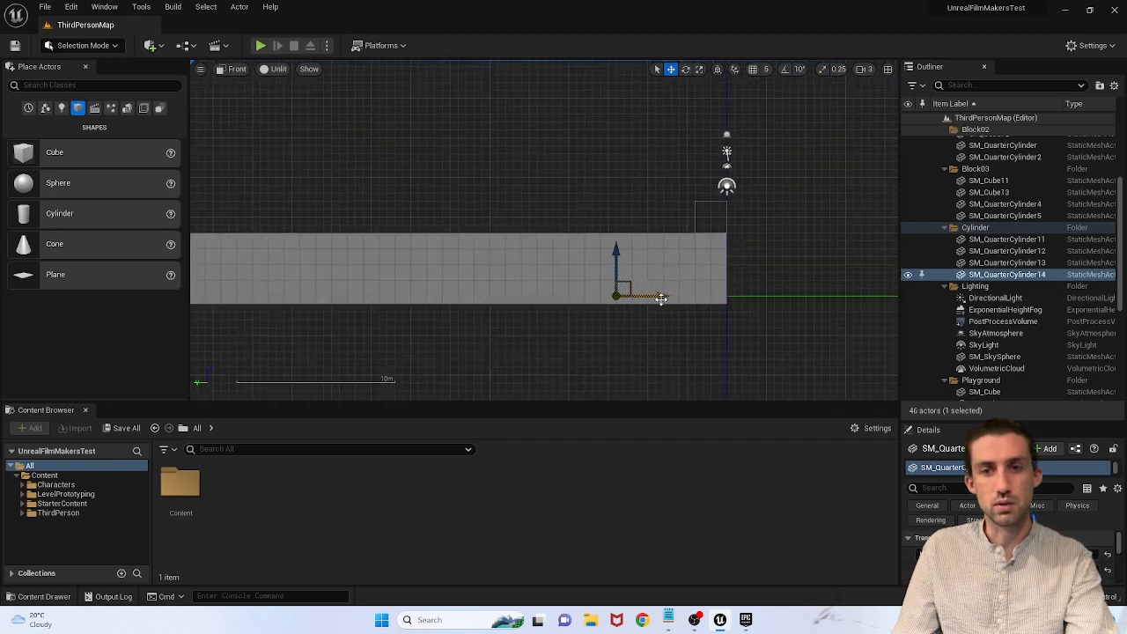
Step: Return the viewport to the Lit Perspective view and look over the placed shapes from above
{"action": "left_click", "coordinate": [237, 72]}
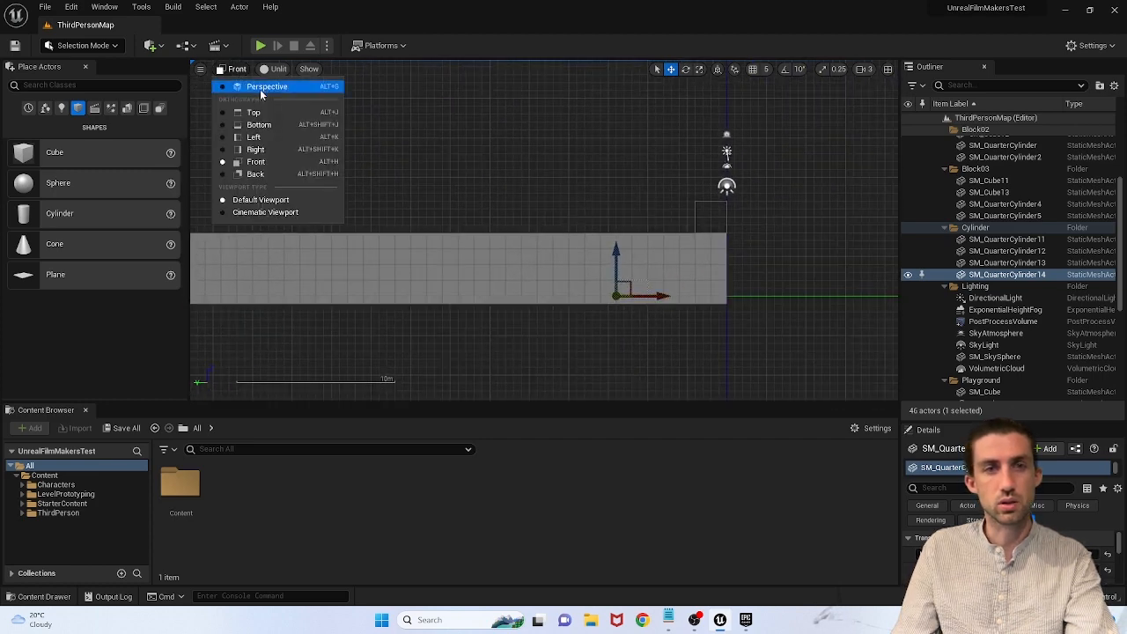
{"action": "left_click", "coordinate": [252, 82]}
{"action": "left_click", "coordinate": [293, 69]}
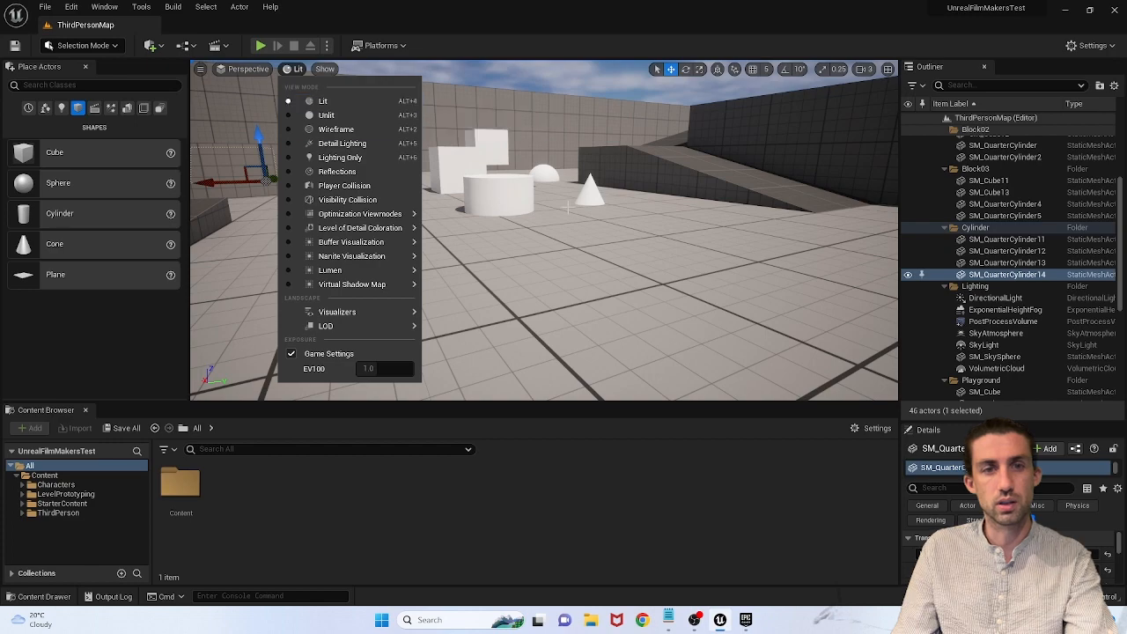
{"action": "mouse_move", "coordinate": [584, 218]}
{"action": "right_mouse_down"}
{"action": "mouse_move", "coordinate": [584, 291]}
{"action": "mouse_move", "coordinate": [584, 255]}
{"action": "mouse_move", "coordinate": [687, 256]}
{"action": "mouse_move", "coordinate": [687, 229]}
{"action": "mouse_move", "coordinate": [584, 237]}
{"action": "mouse_move", "coordinate": [578, 221]}
{"action": "right_mouse_up"}
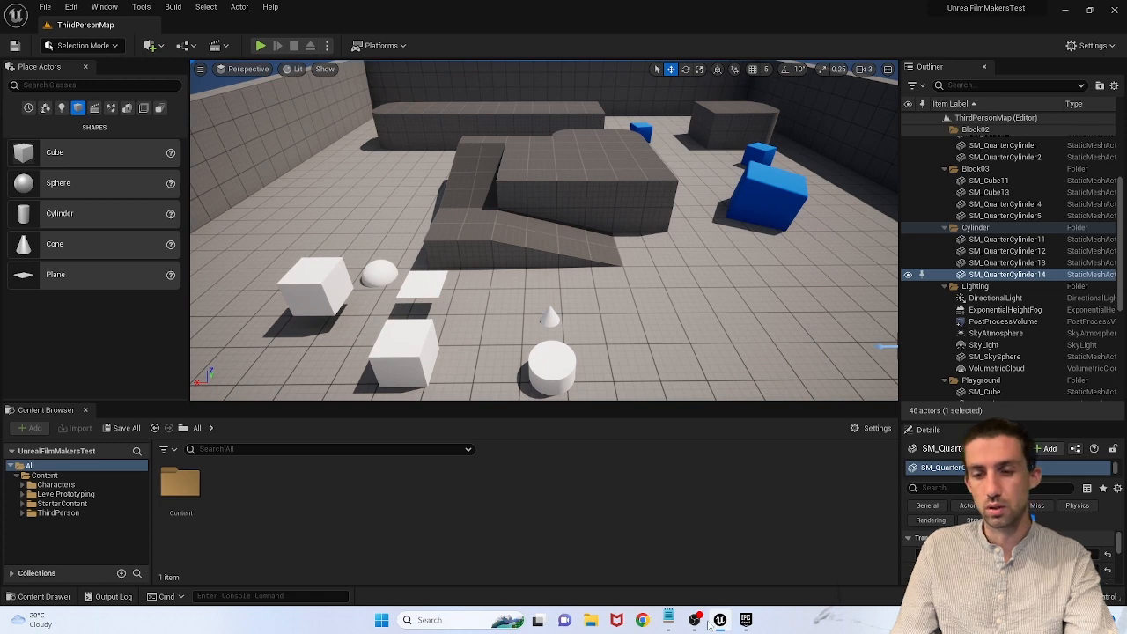
{"action": "right_click_drag", "start_coordinate": [491, 244], "coordinate": [491, 322]}
Step: Check the TOPIC outline in Notepad and return to the level in Unreal Editor
{"action": "left_click", "coordinate": [668, 621]}
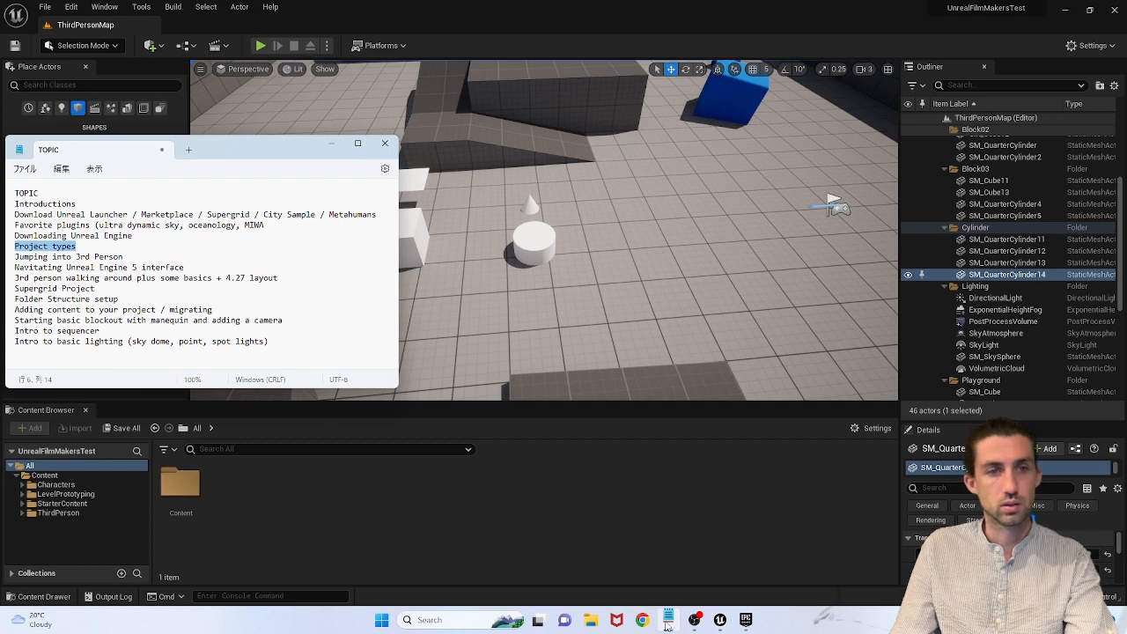
{"action": "left_click", "coordinate": [667, 623]}
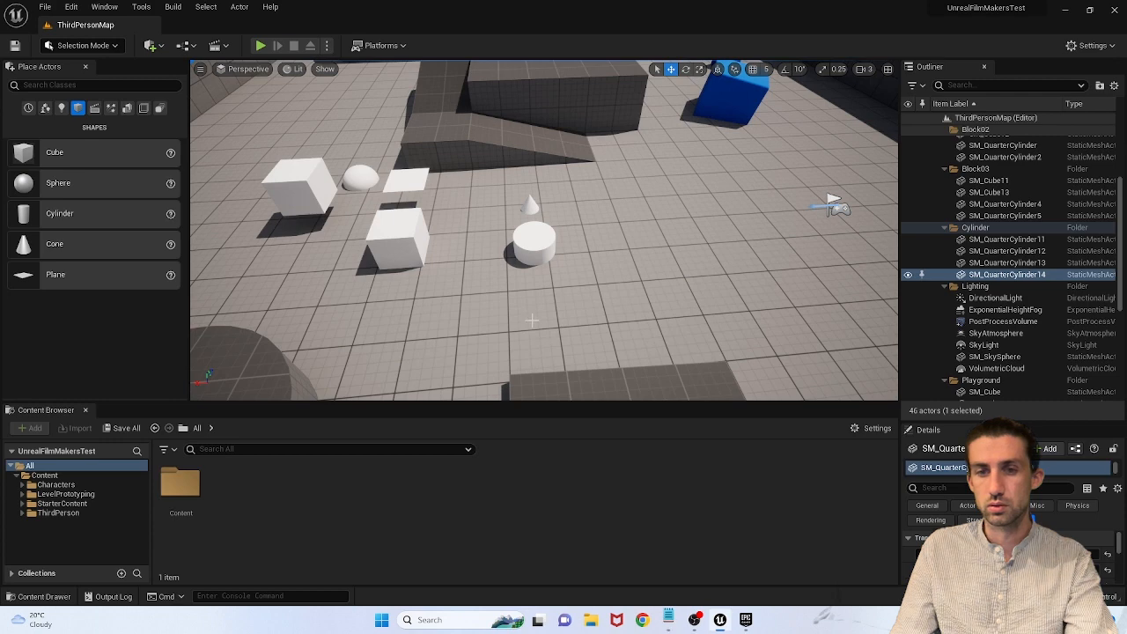
{"action": "right_click_drag", "start_coordinate": [532, 320], "coordinate": [528, 220]}
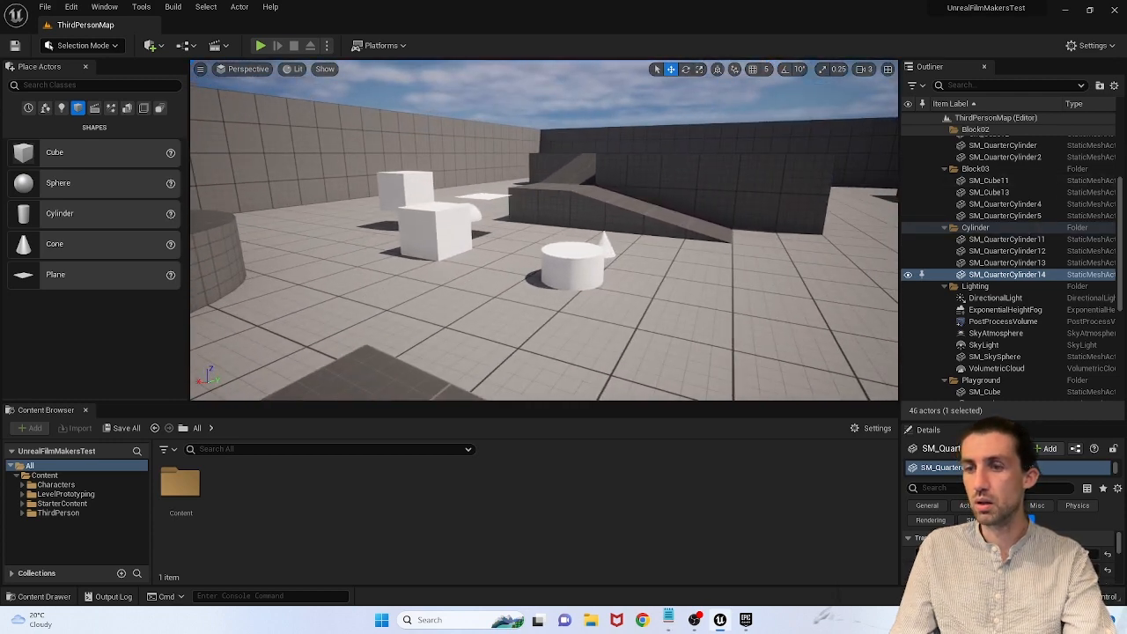
Step: Collapse the Block01, Block02, Block03, Cylinder, Lighting and Playground folders in the Outliner
{"action": "left_click", "coordinate": [1000, 333]}
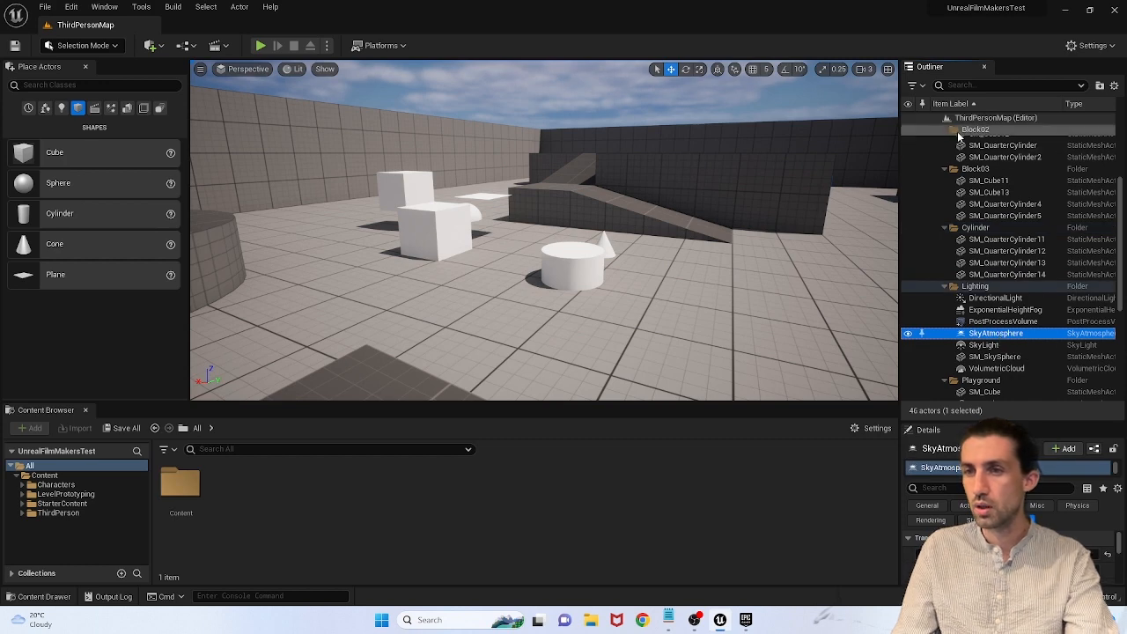
{"action": "scroll", "coordinate": [952, 150], "scroll_direction": "up", "scroll_amount": 4}
{"action": "left_click", "coordinate": [946, 130]}
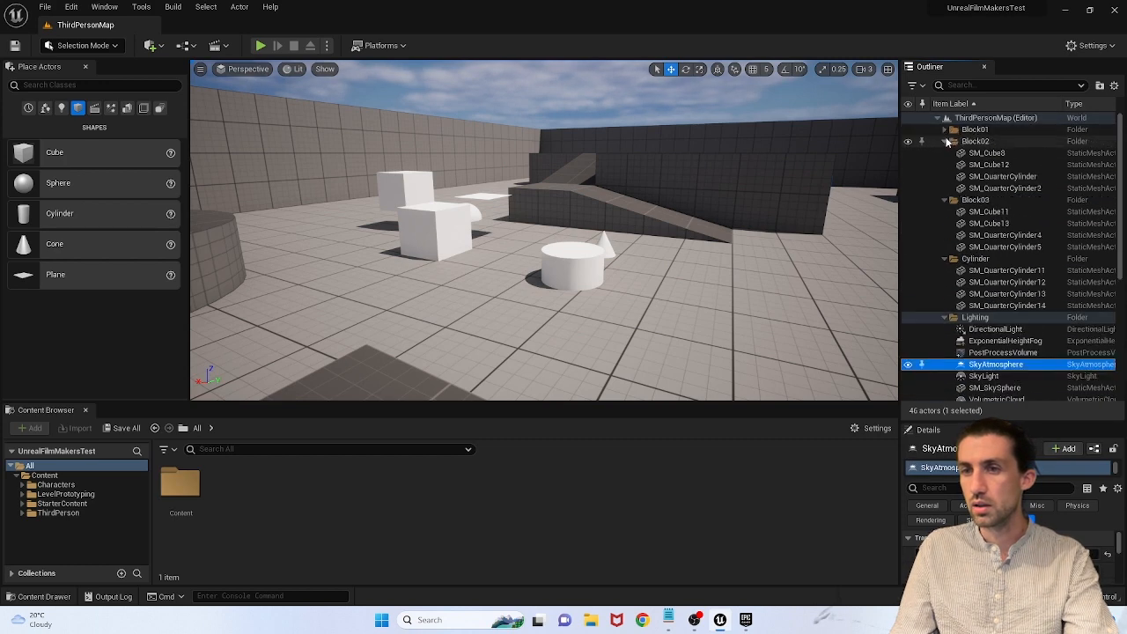
{"action": "left_click", "coordinate": [946, 142]}
{"action": "left_click", "coordinate": [945, 152]}
{"action": "left_click", "coordinate": [945, 165]}
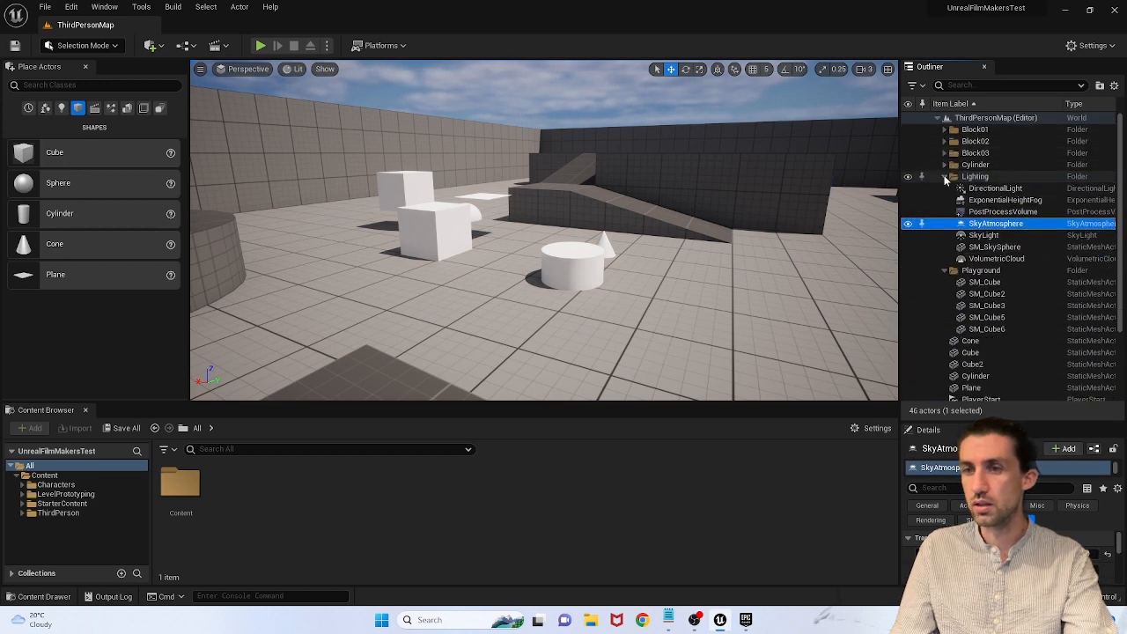
{"action": "left_click", "coordinate": [945, 176]}
{"action": "left_click", "coordinate": [946, 188]}
{"action": "right_click_drag", "start_coordinate": [742, 267], "coordinate": [859, 295]}
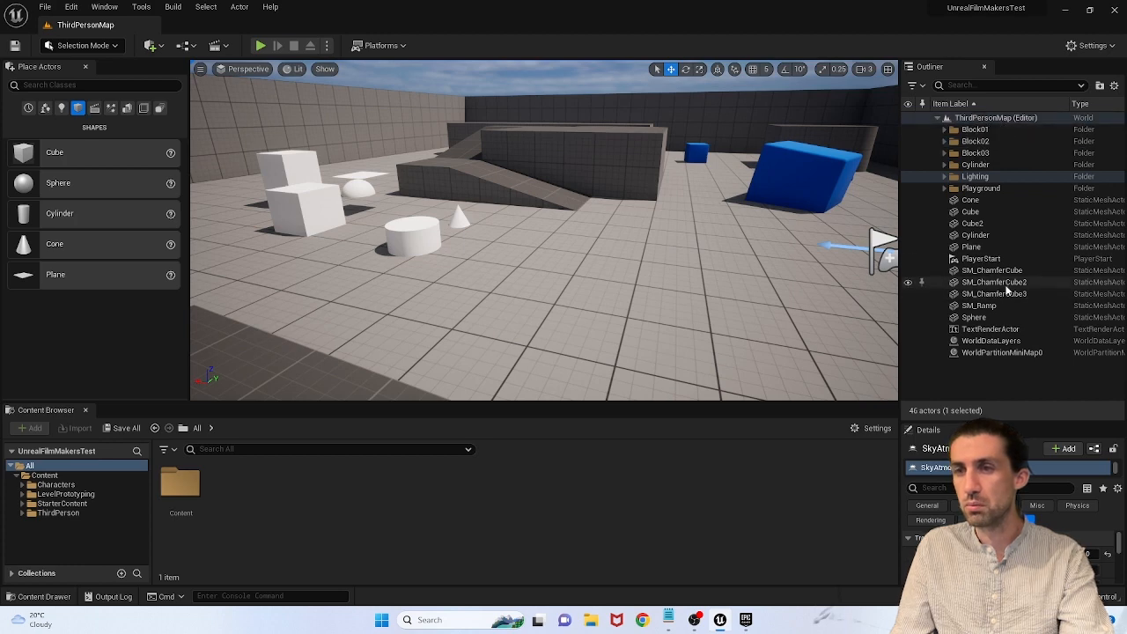
Step: Create an Outliner folder named 1BUILD at the root of the level
{"action": "right_click", "coordinate": [956, 376]}
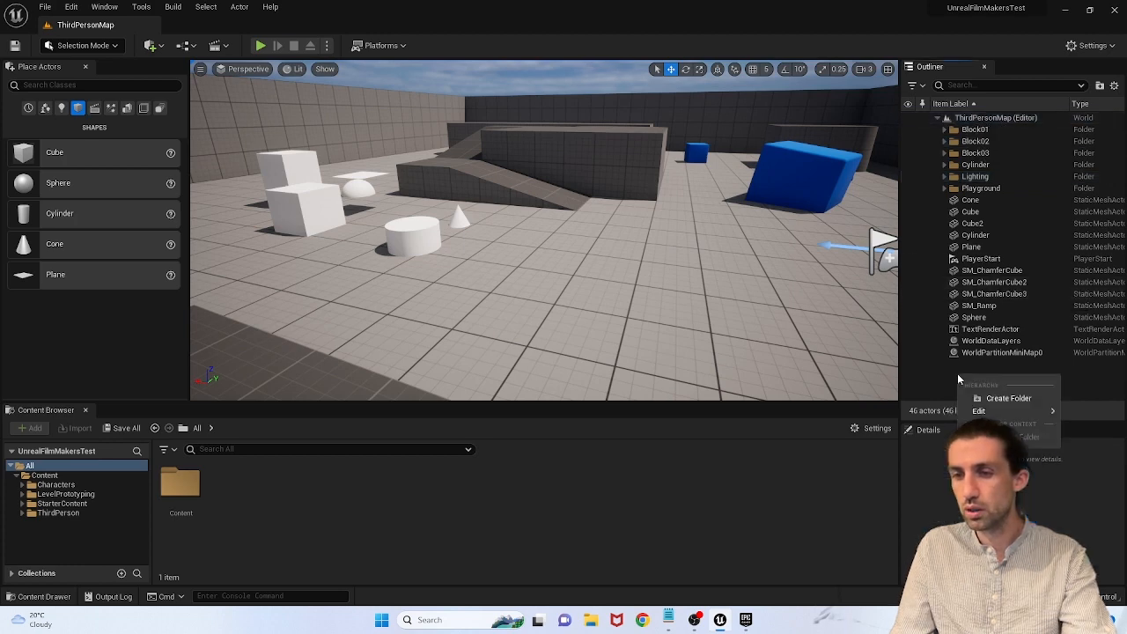
{"action": "right_click", "coordinate": [947, 379]}
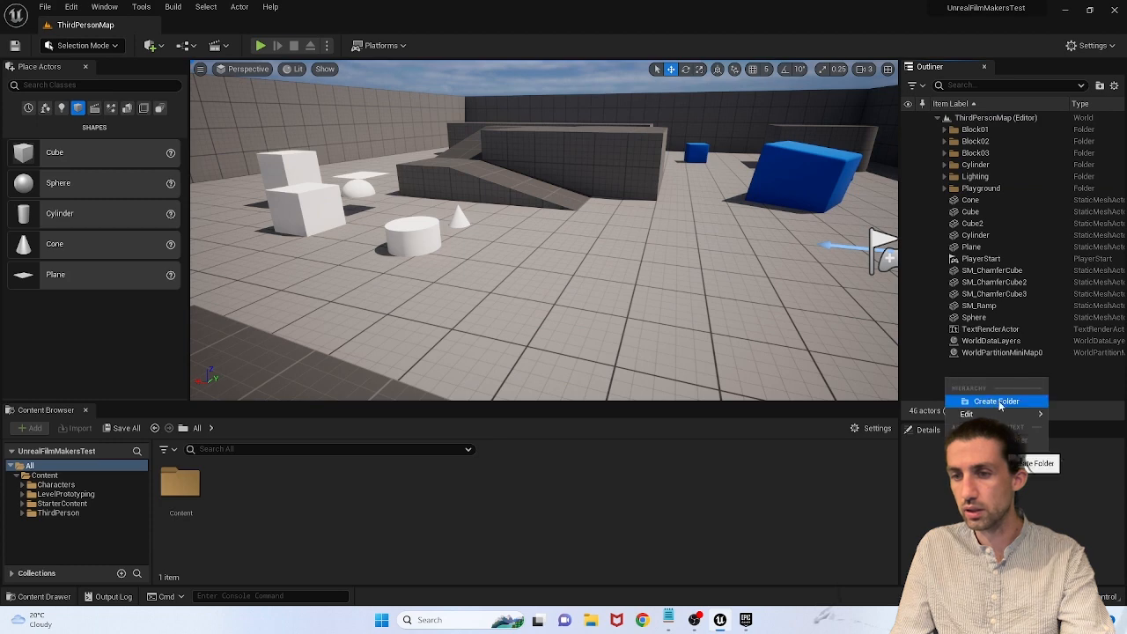
{"action": "left_click", "coordinate": [1005, 399]}
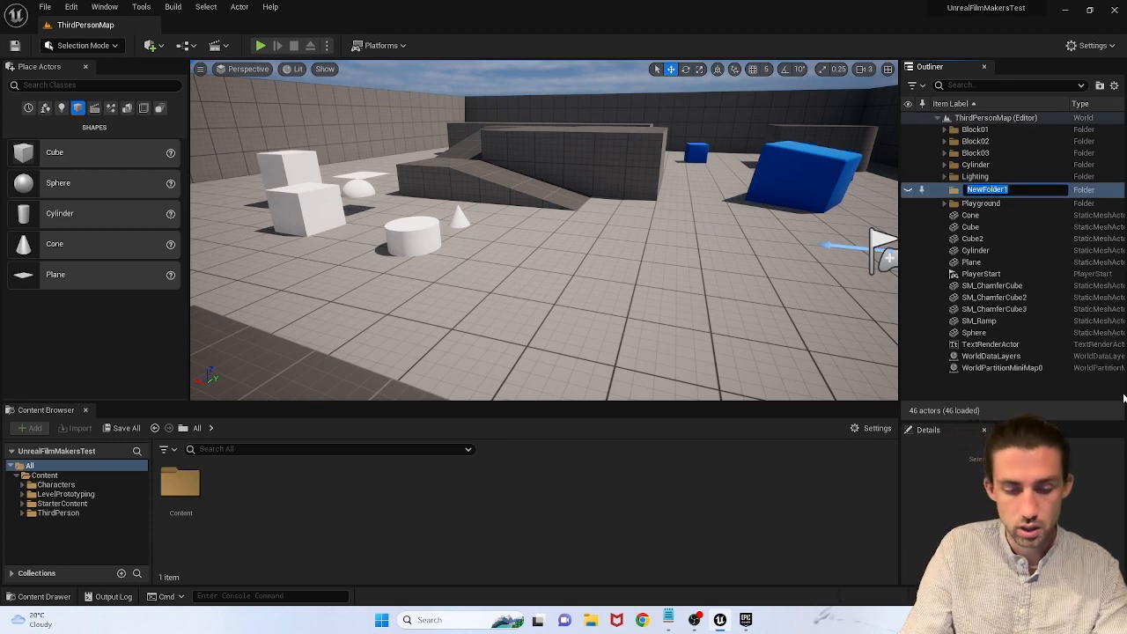
{"action": "type", "text": "1"}
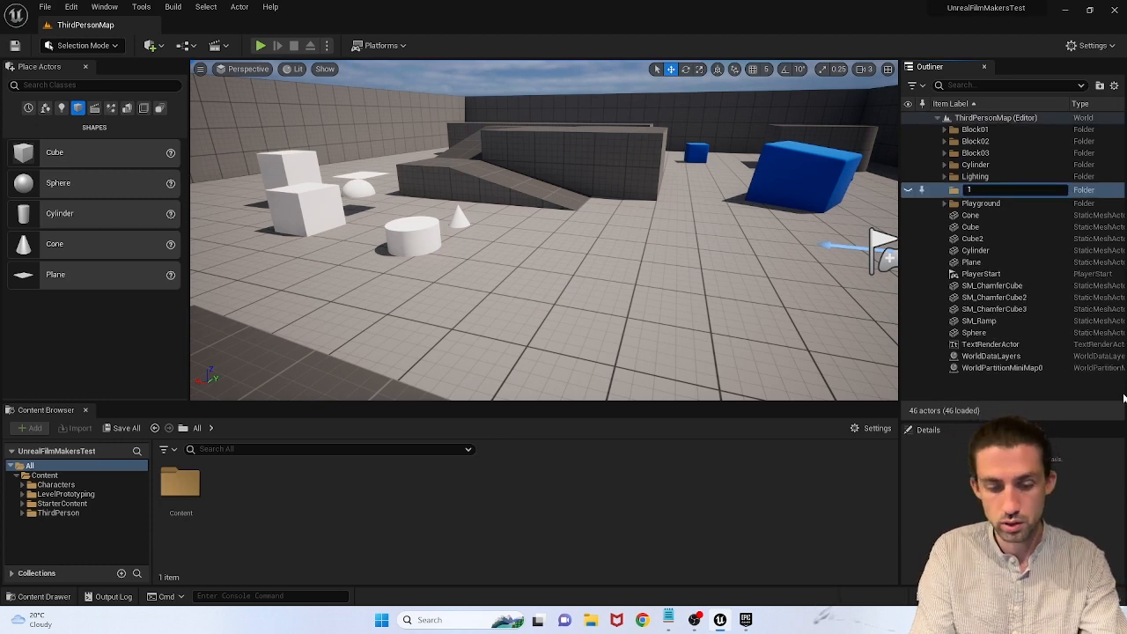
{"action": "type", "text": "BUILD"}
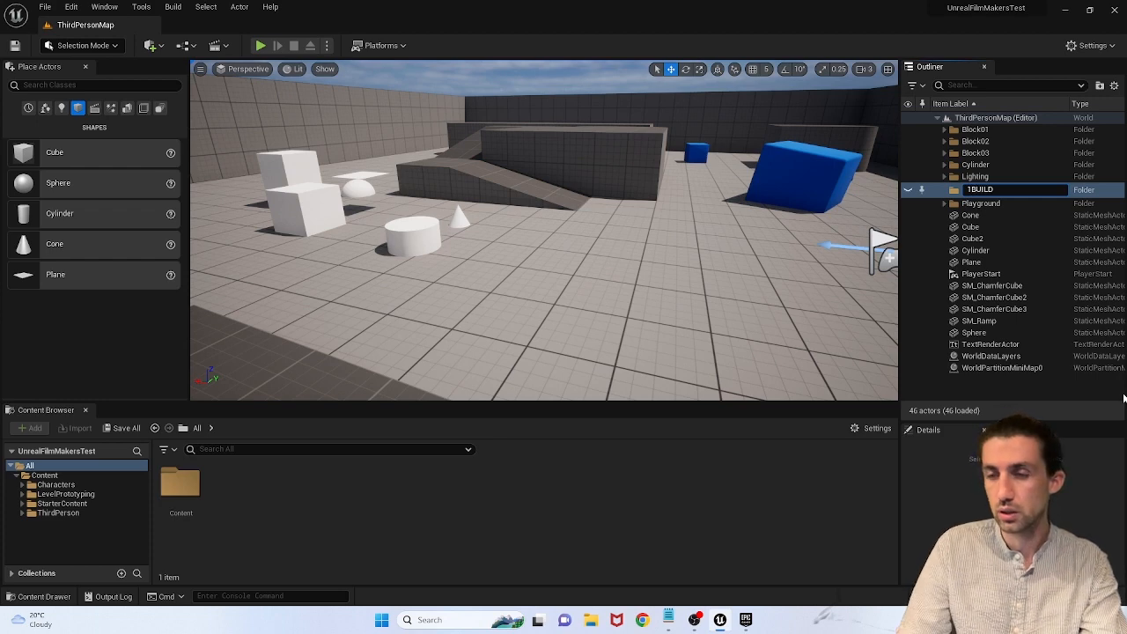
{"action": "left_click", "coordinate": [1003, 250]}
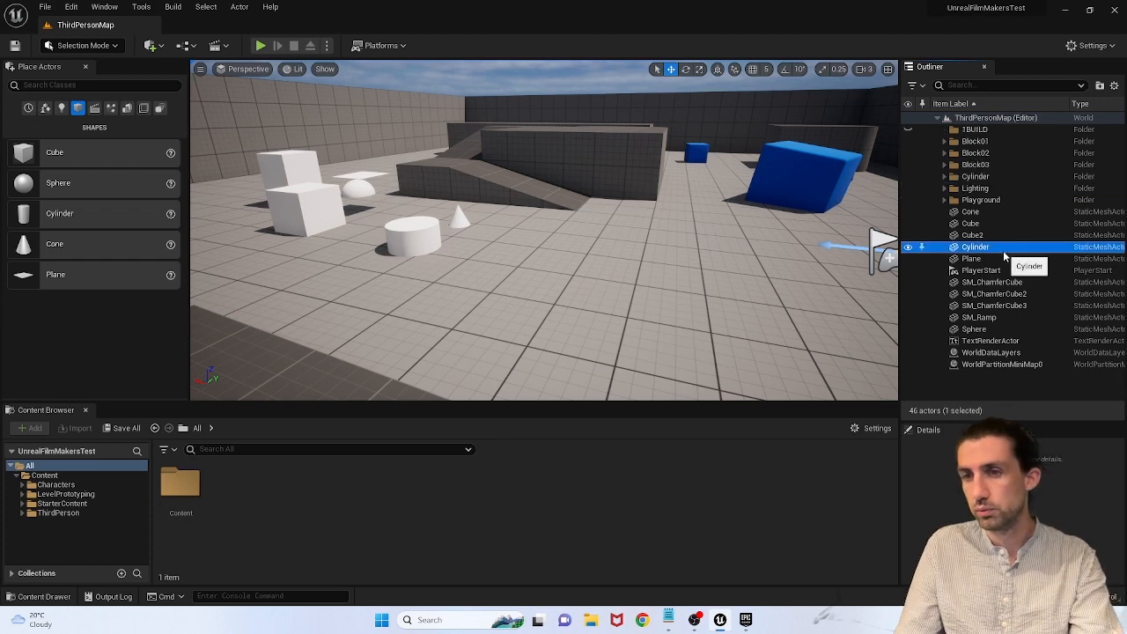
Step: Create a second Outliner folder named 2CAMERA at the root of the level
{"action": "right_click", "coordinate": [970, 381]}
{"action": "left_click", "coordinate": [1020, 402]}
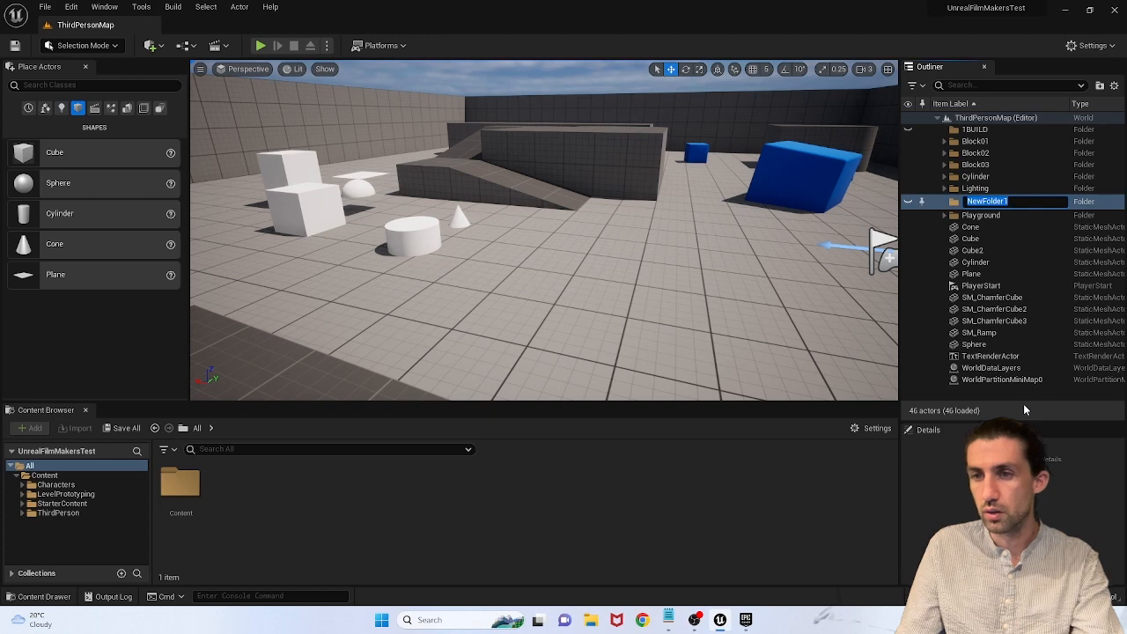
{"action": "type", "text": "2CAMERA"}
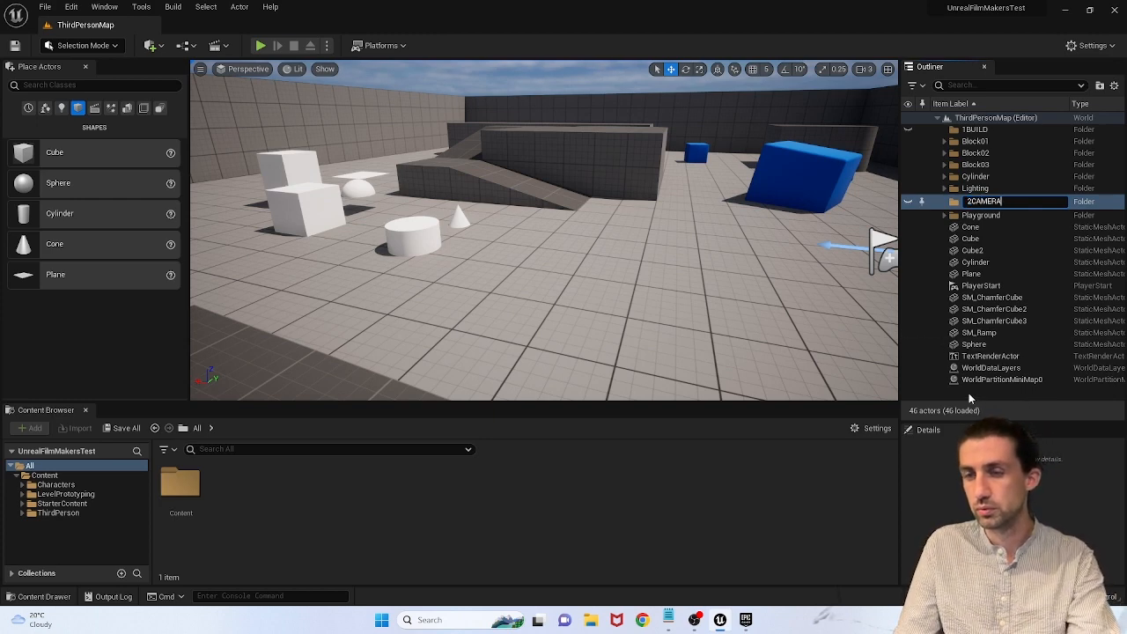
{"action": "key", "text": "Return"}
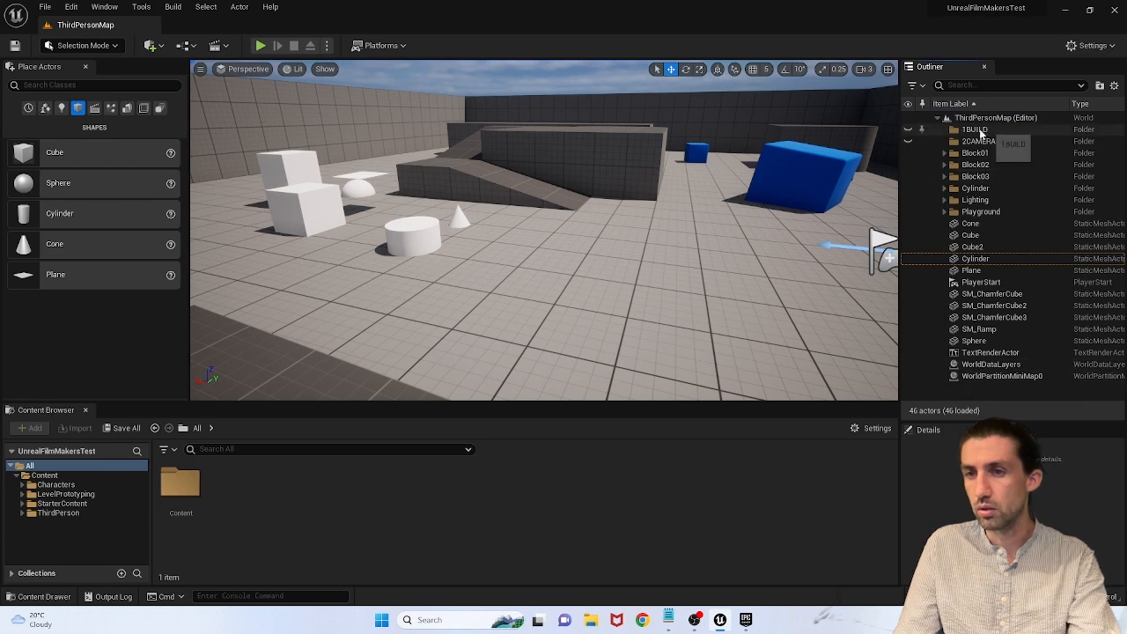
Step: Create a third Outliner folder named 3ANIMATION at the root of the level
{"action": "right_click", "coordinate": [975, 389]}
{"action": "left_click", "coordinate": [1023, 414]}
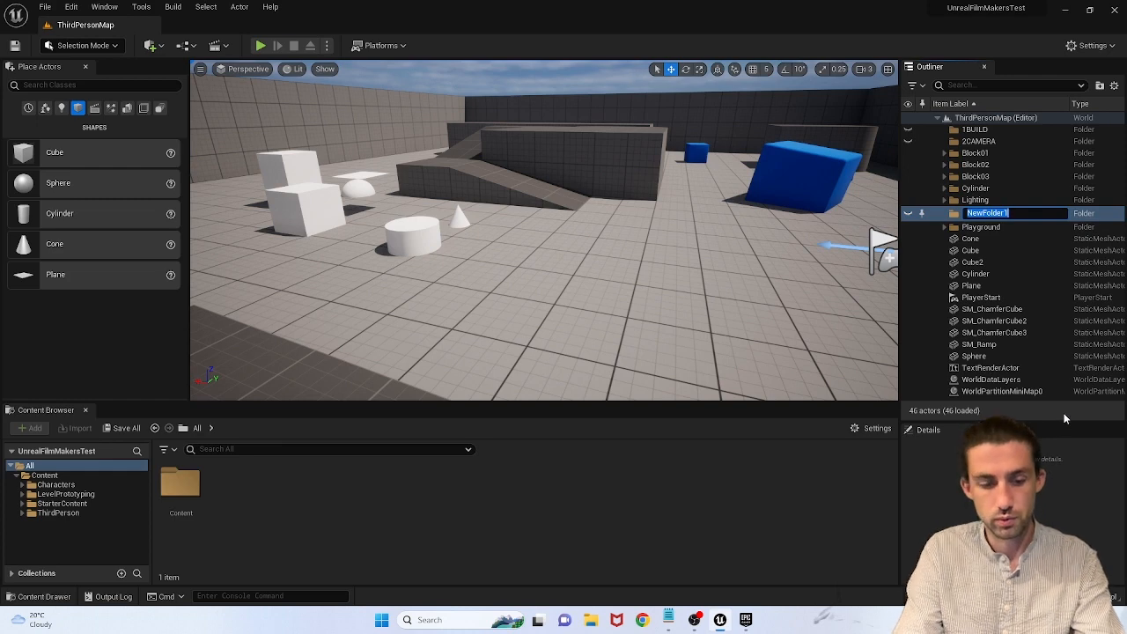
{"action": "type", "text": "3ANIMATION"}
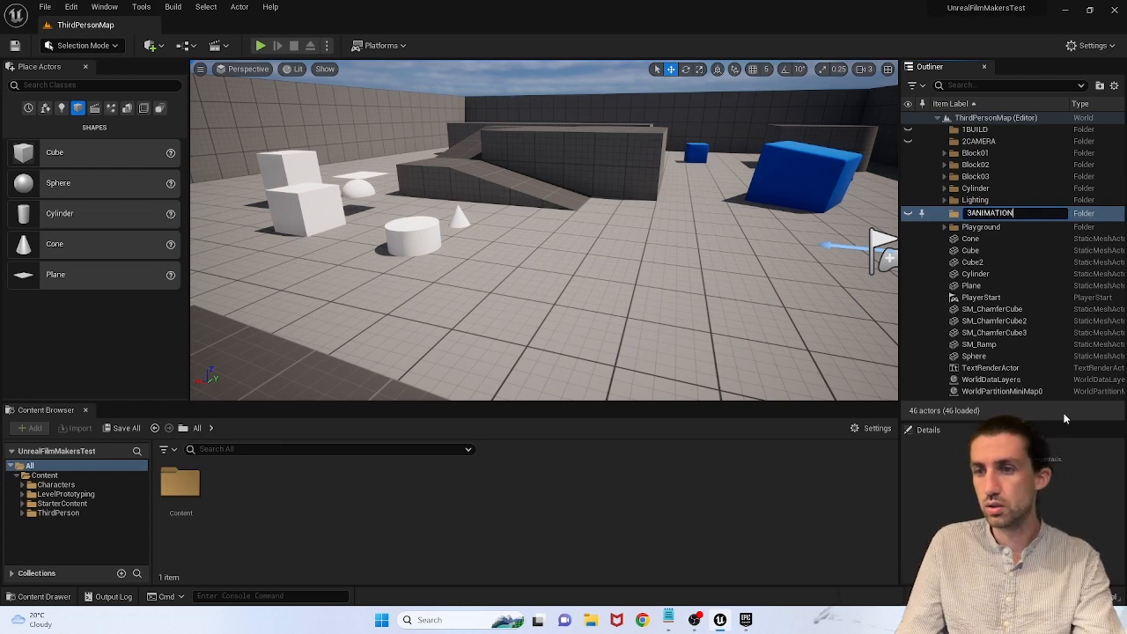
{"action": "left_click", "coordinate": [1015, 320]}
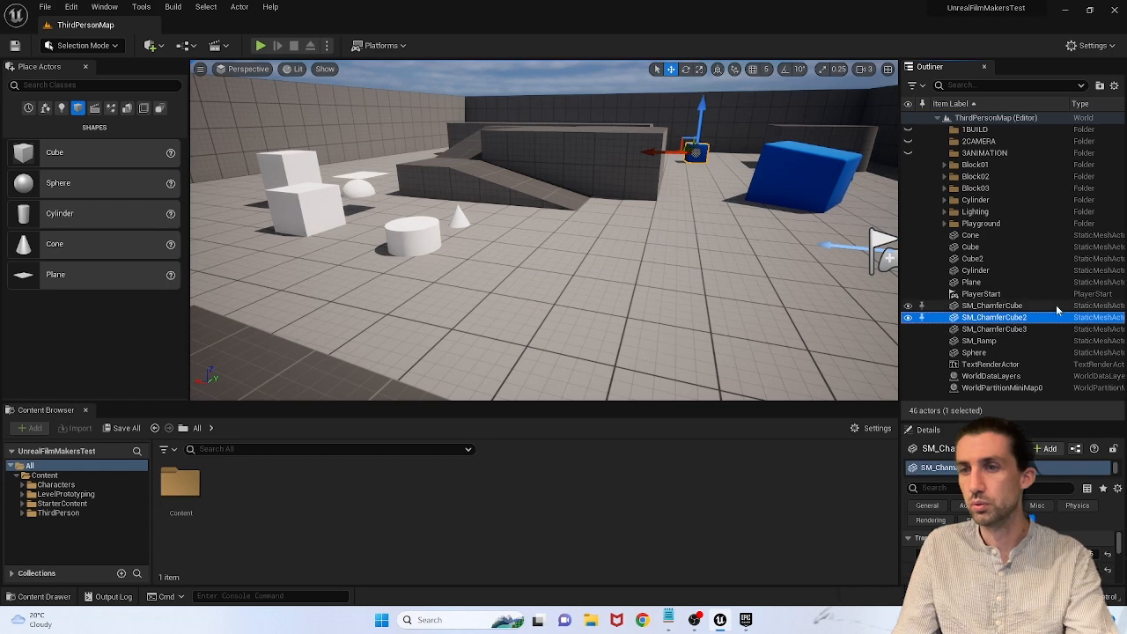
Step: Move the Block01, Block02, Block03 and Cylinder folders into the 1BUILD folder
{"action": "left_click", "coordinate": [980, 167]}
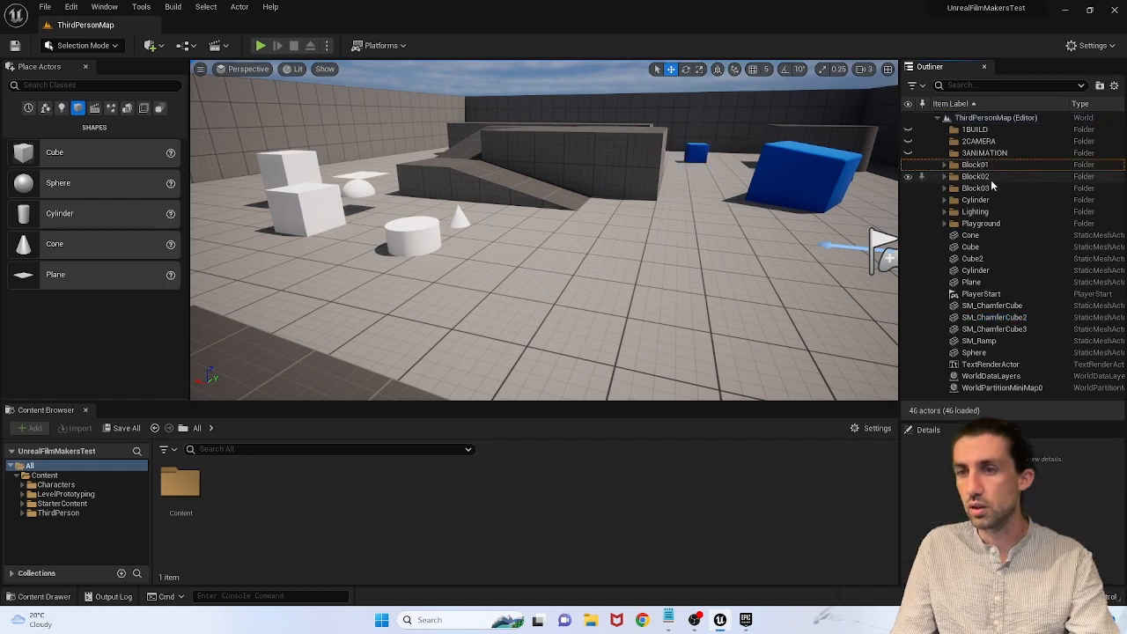
{"action": "left_click", "coordinate": [978, 201], "text": "shift"}
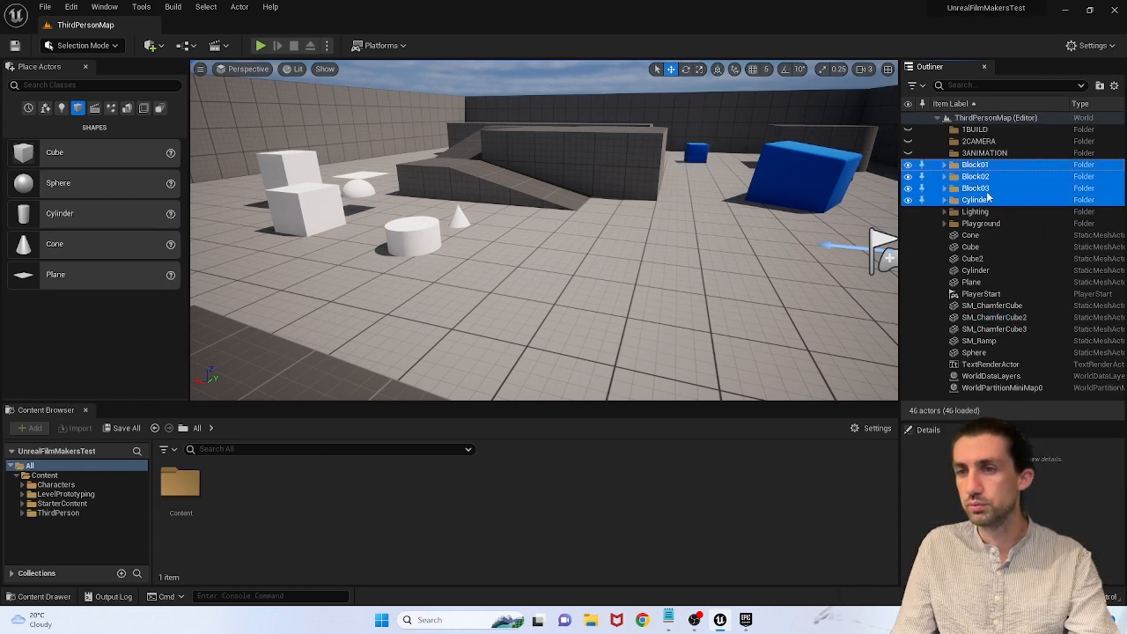
{"action": "left_click_drag", "start_coordinate": [988, 195], "coordinate": [976, 130]}
{"action": "left_click", "coordinate": [946, 129]}
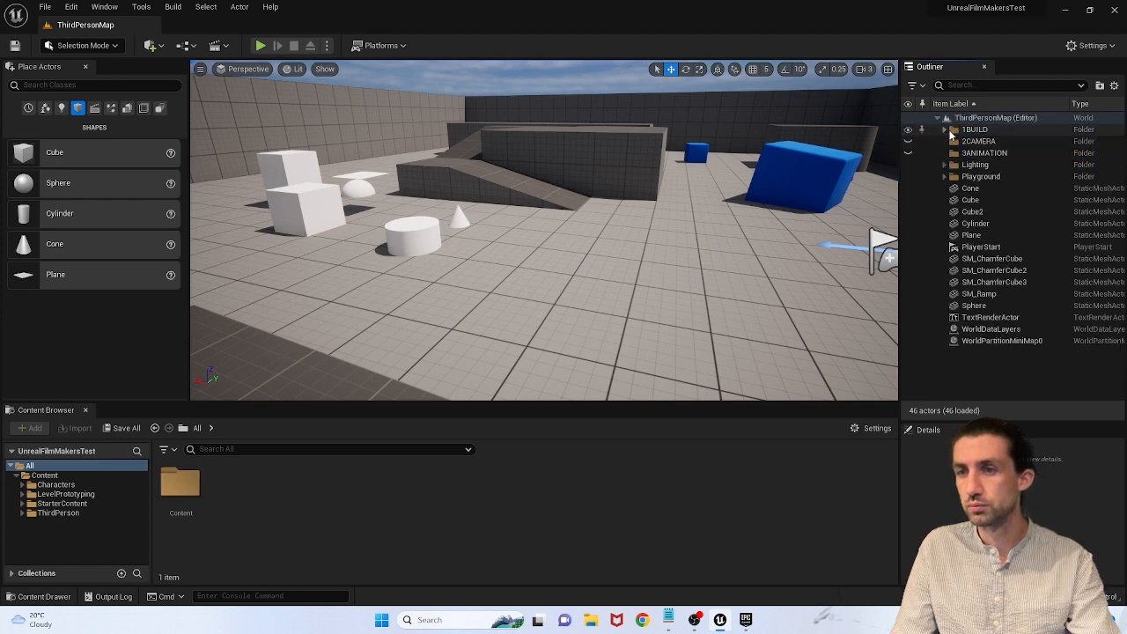
Step: Move the loose Cone, Cube, Cube2, Cylinder and Plane actors into the 1BUILD folder
{"action": "left_click", "coordinate": [982, 176]}
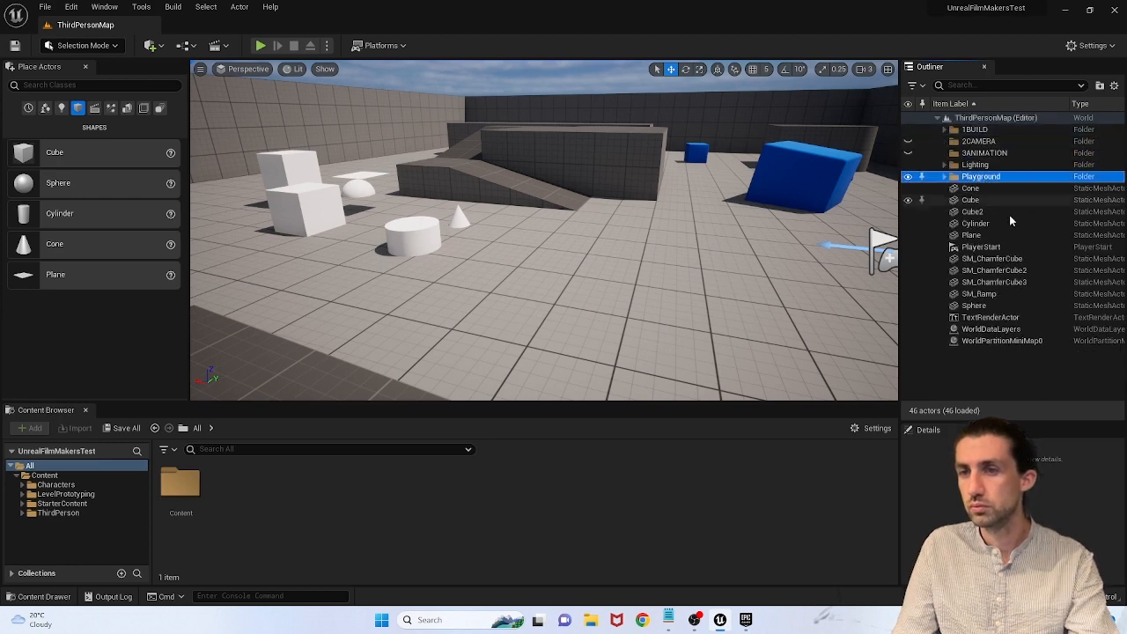
{"action": "left_click", "coordinate": [982, 232], "text": "shift"}
{"action": "left_click_drag", "start_coordinate": [980, 188], "coordinate": [980, 141]}
Step: Move all actors from SM_ChamferCube through WorldPartitionMiniMap0, plus the Playground folder, into the 1BUILD folder
{"action": "left_click", "coordinate": [991, 200]}
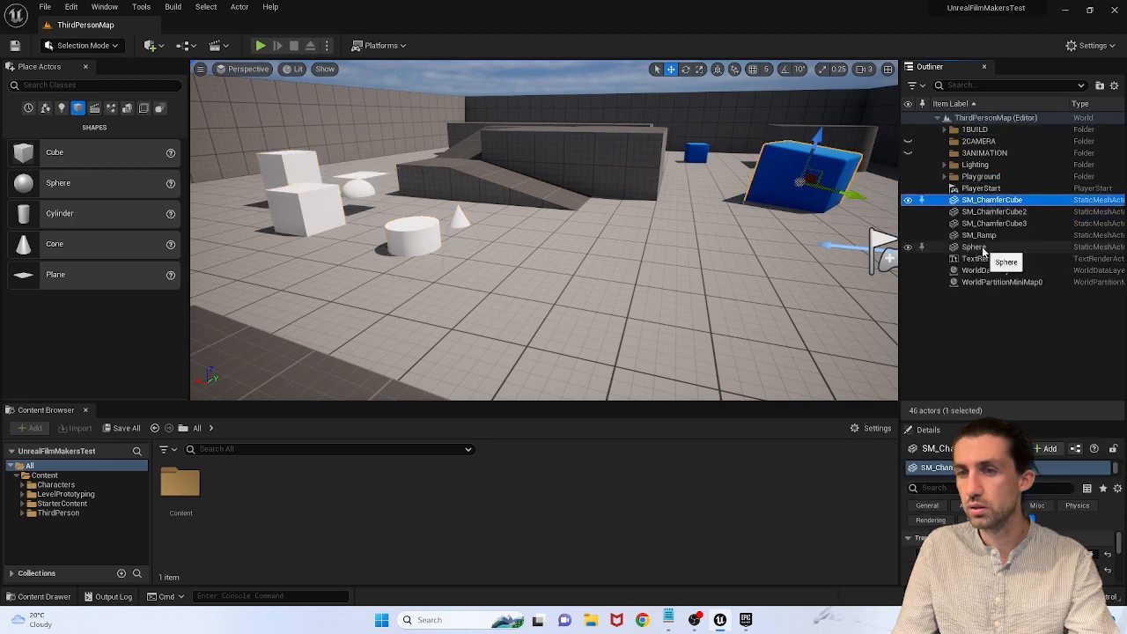
{"action": "left_click", "coordinate": [1004, 282], "text": "shift"}
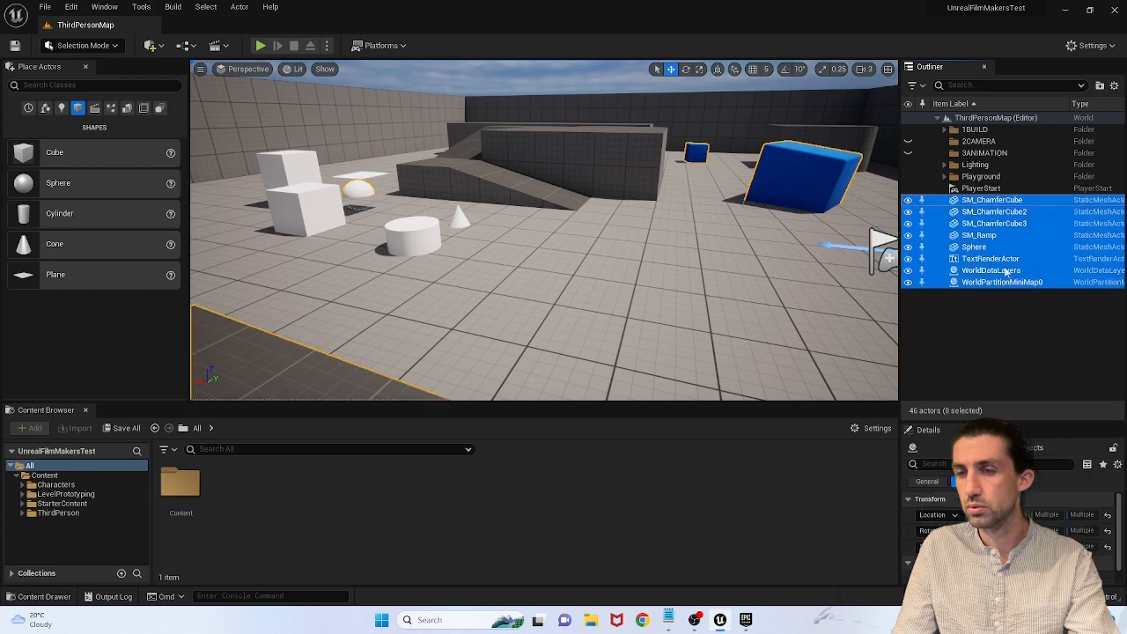
{"action": "left_click_drag", "start_coordinate": [1005, 270], "coordinate": [974, 130]}
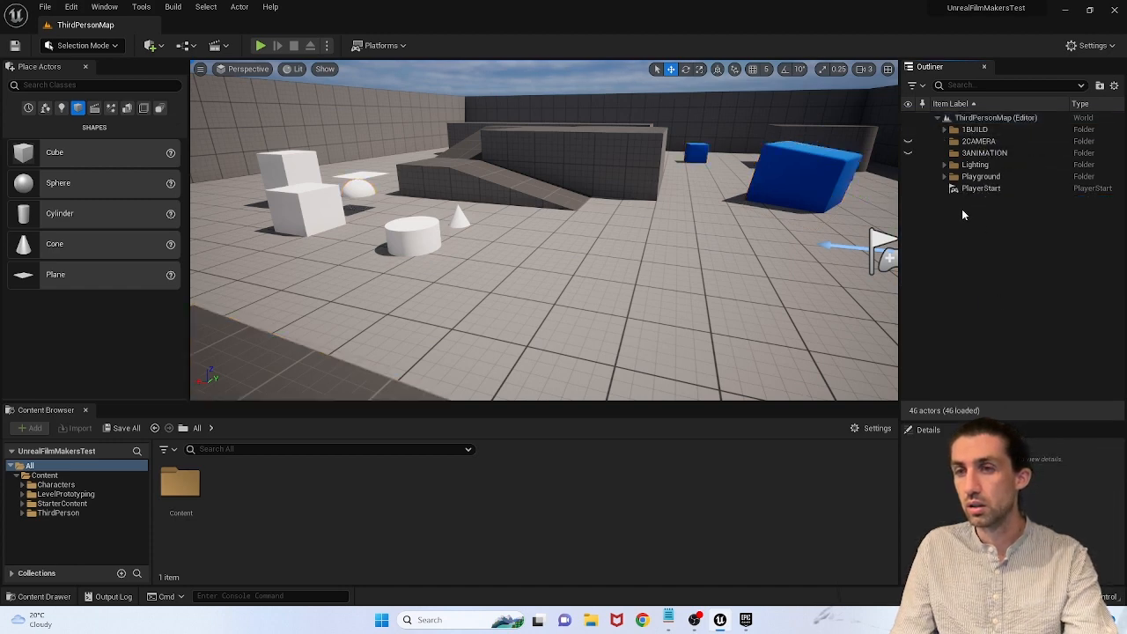
{"action": "left_click_drag", "start_coordinate": [980, 177], "coordinate": [975, 132]}
Step: Check the contents of the Lighting folder and rename the folder 4LIGHTING
{"action": "left_click", "coordinate": [945, 165]}
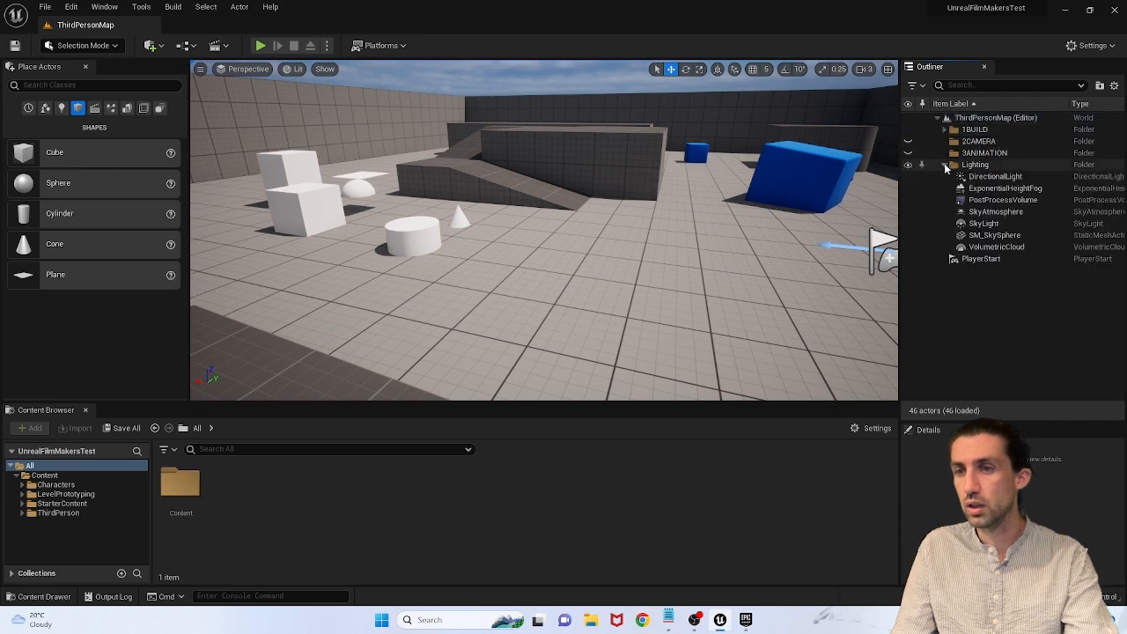
{"action": "left_click", "coordinate": [945, 165]}
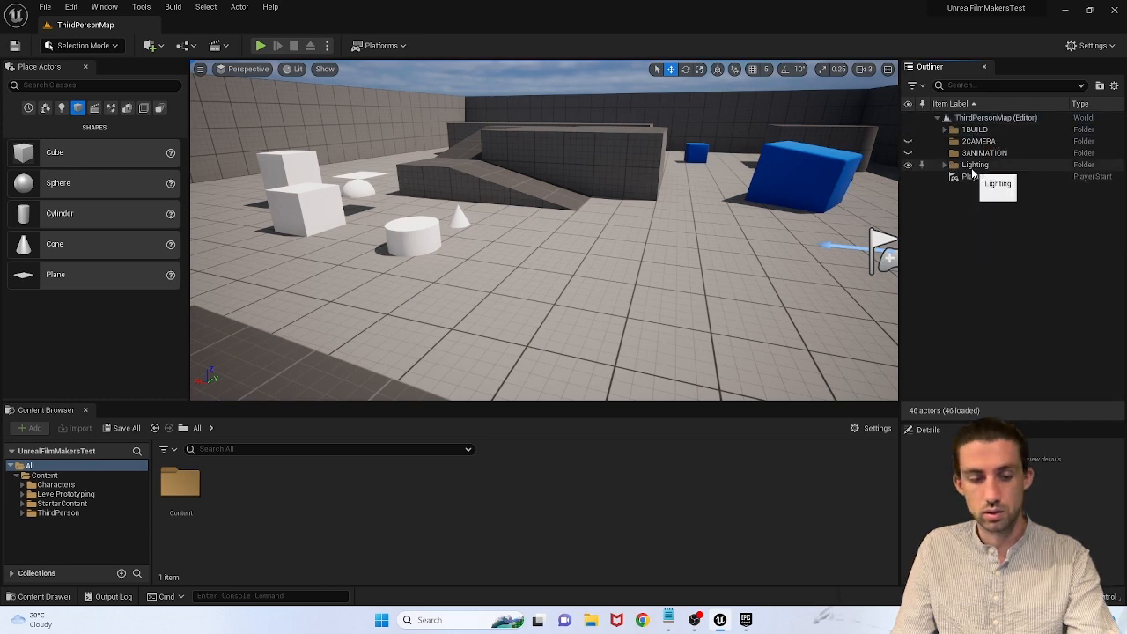
{"action": "double_click", "coordinate": [974, 165]}
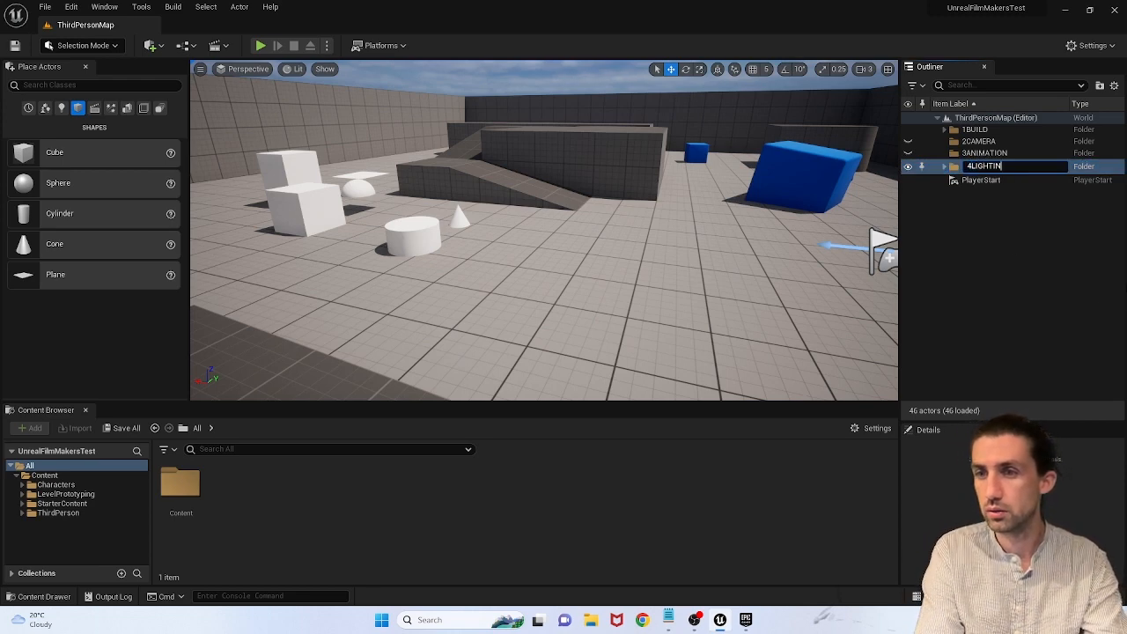
{"action": "left_click", "coordinate": [1000, 250]}
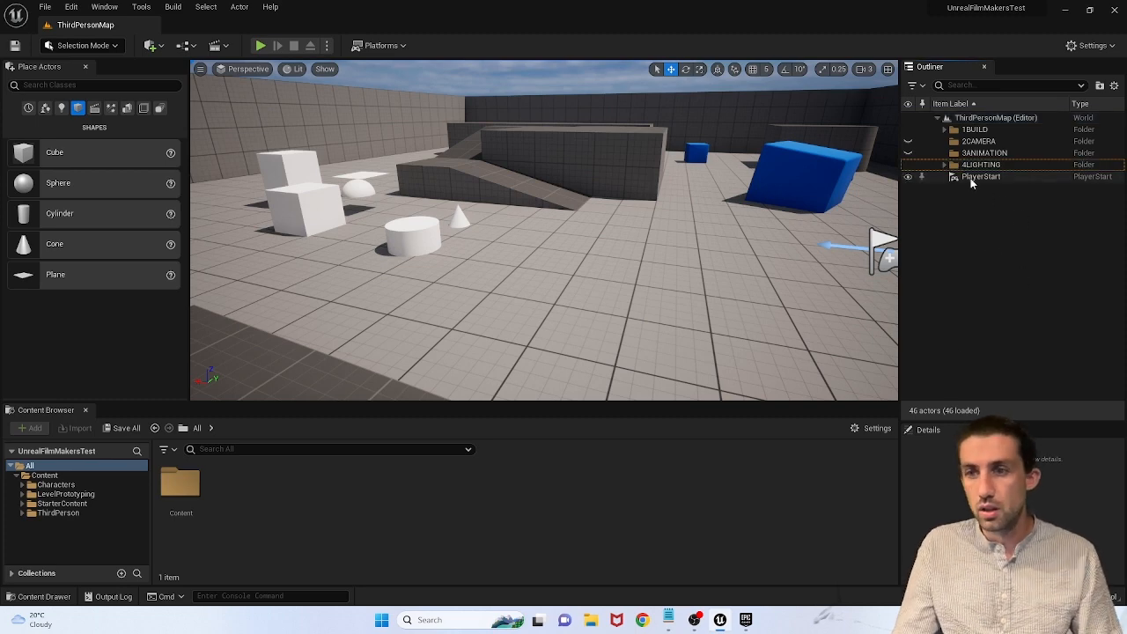
Step: Create an Outliner folder named 5GAME and move the PlayerStart actor into it
{"action": "left_click", "coordinate": [971, 178]}
{"action": "left_click", "coordinate": [968, 218]}
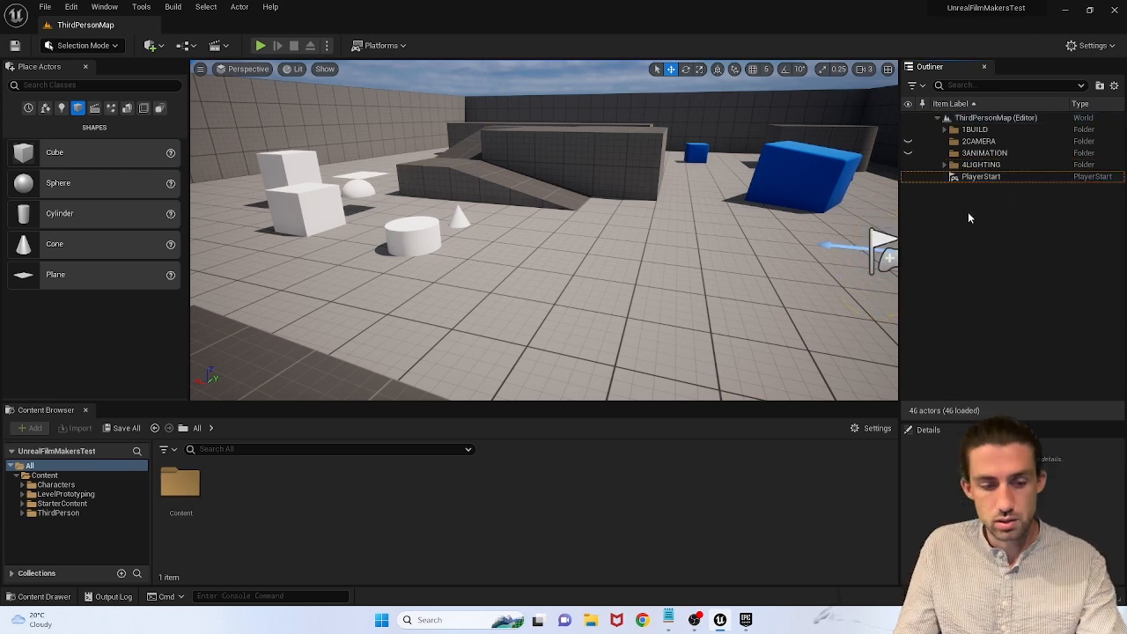
{"action": "right_click", "coordinate": [970, 220]}
{"action": "left_click", "coordinate": [1026, 243]}
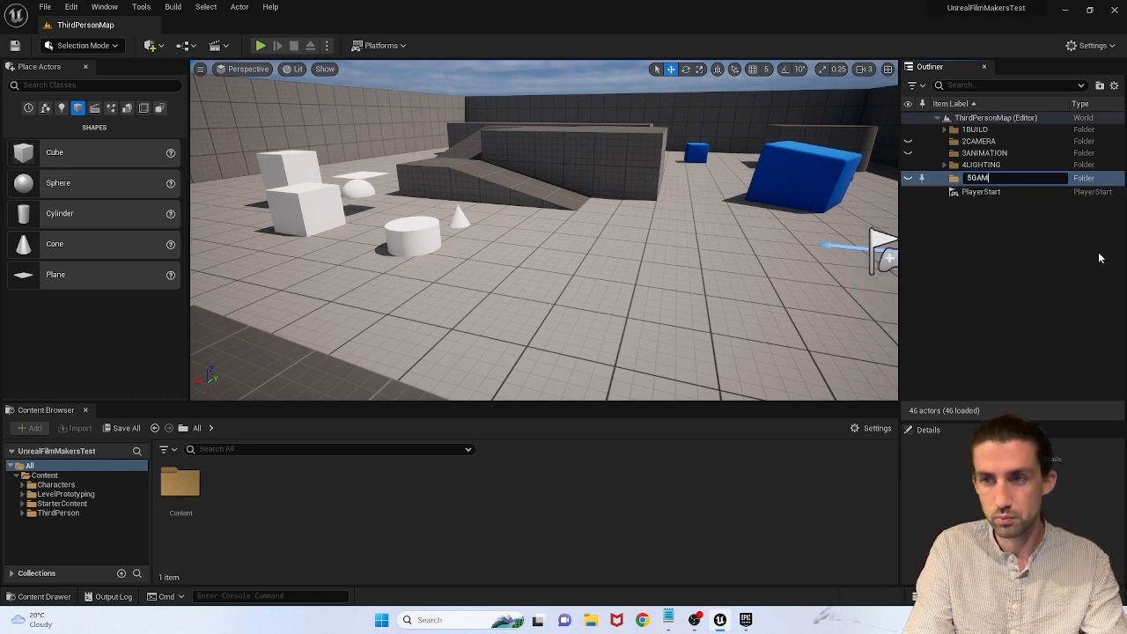
{"action": "key", "text": "Return"}
{"action": "left_click_drag", "start_coordinate": [976, 191], "coordinate": [974, 177]}
{"action": "left_click", "coordinate": [944, 177]}
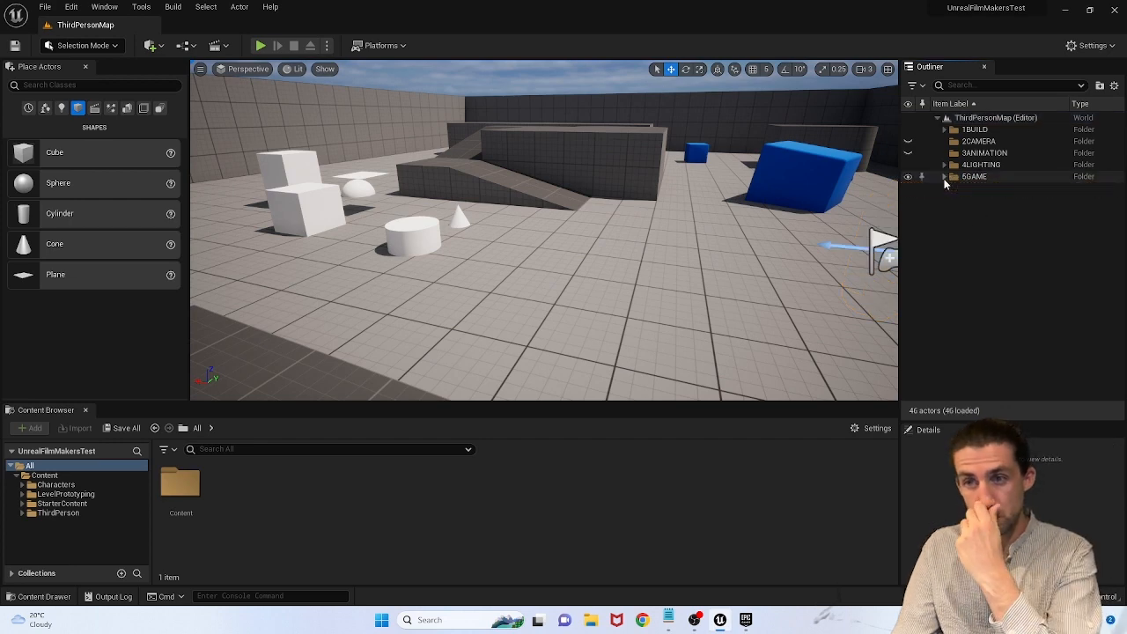
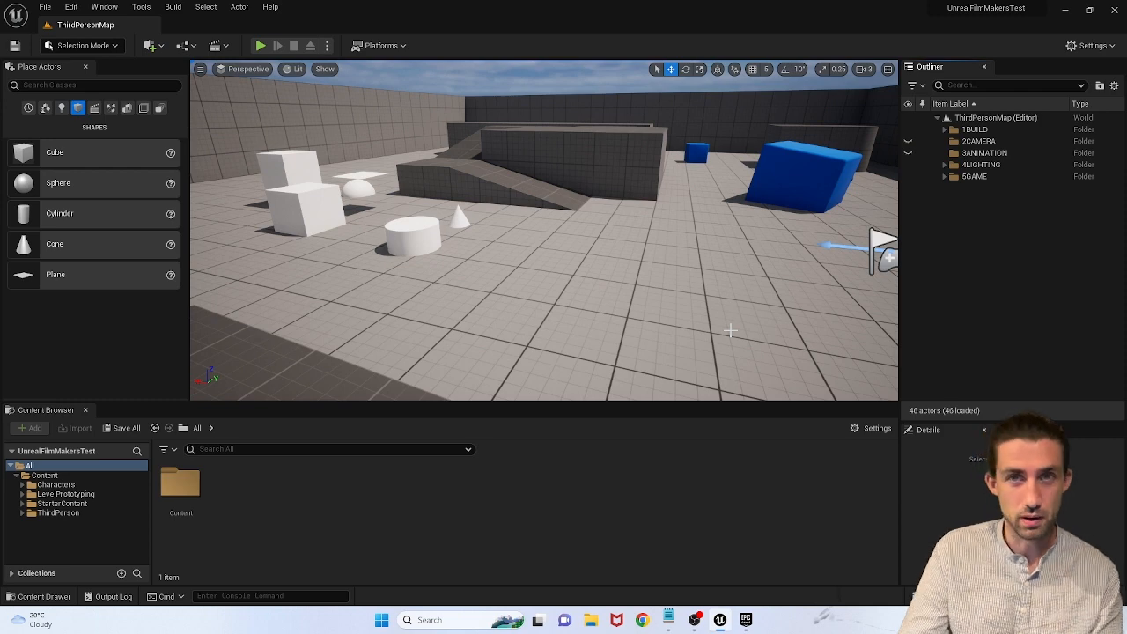
Step: Consult the TOPIC outline in Notepad and go back to the level in Unreal Editor
{"action": "left_click", "coordinate": [670, 621]}
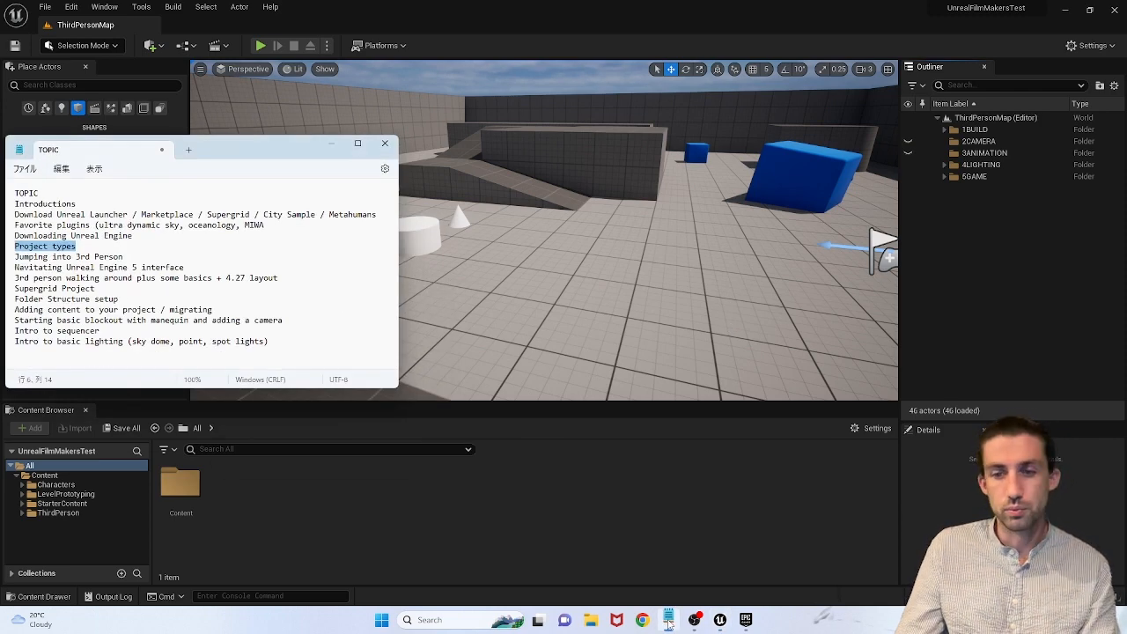
{"action": "left_click", "coordinate": [670, 621]}
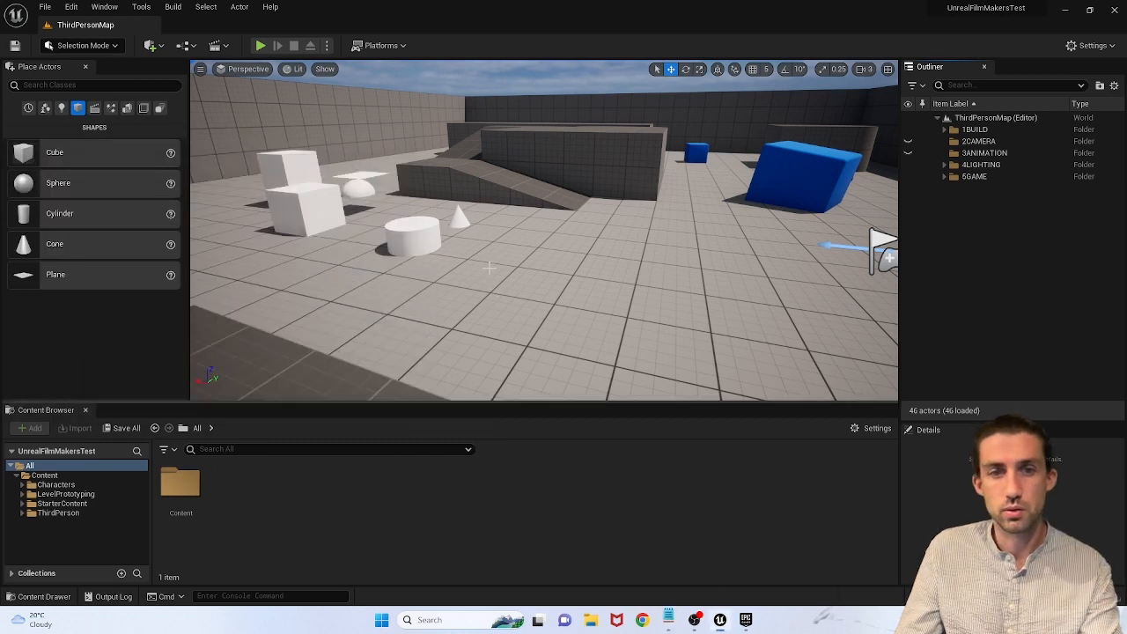
Step: Select the white cylinder in the level and enlarge the Details panel to show its transform and mesh properties
{"action": "left_click", "coordinate": [419, 239]}
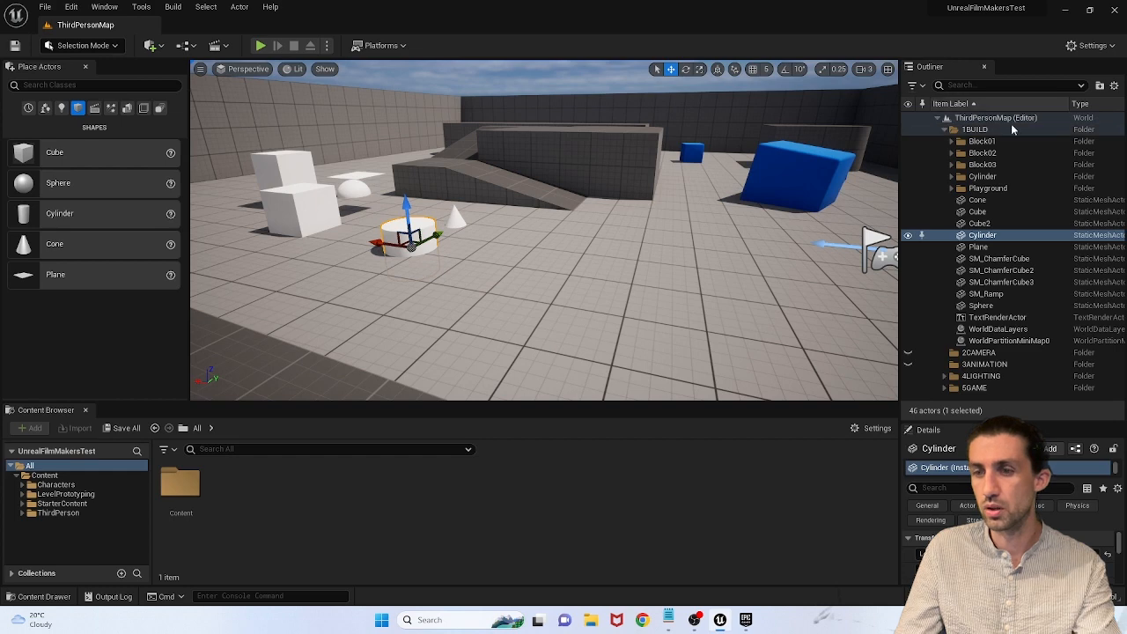
{"action": "left_click_drag", "start_coordinate": [1006, 416], "coordinate": [1006, 257]}
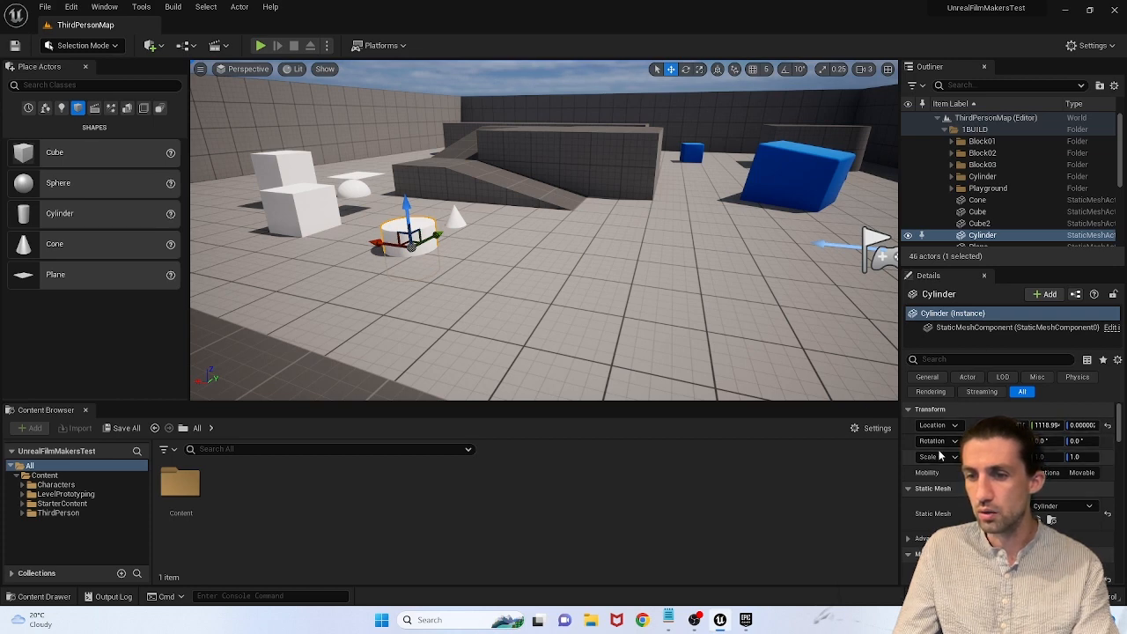
Step: Replace the selected cylinder's static mesh with Shape_Cone
{"action": "left_click", "coordinate": [1089, 508]}
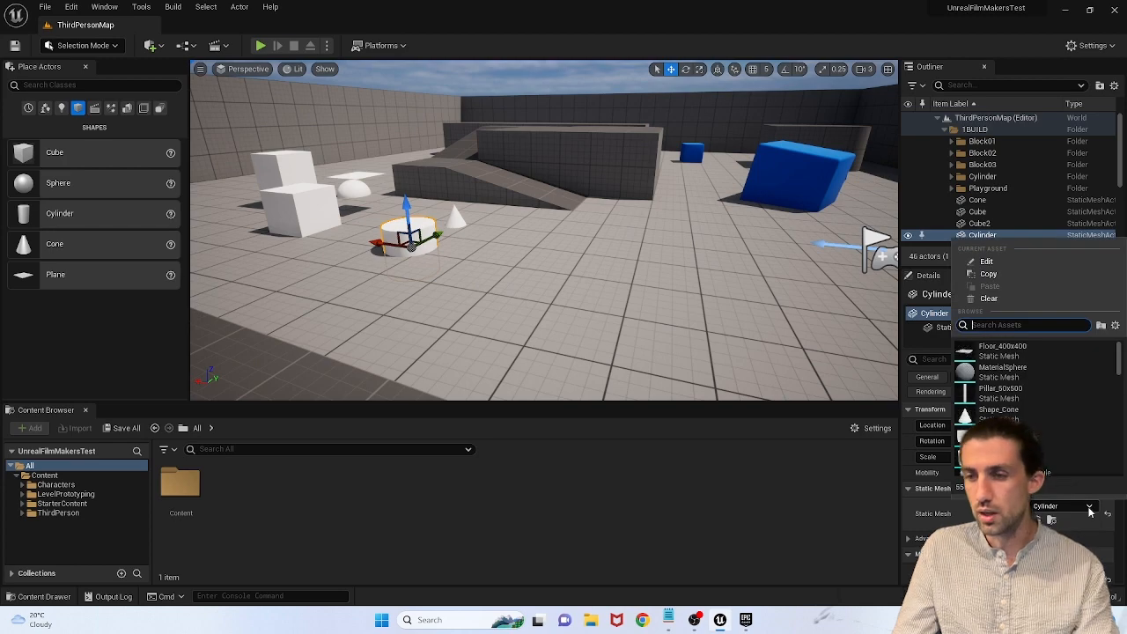
{"action": "right_click_drag", "start_coordinate": [564, 264], "coordinate": [528, 264]}
{"action": "key", "text": "w"}
{"action": "left_click", "coordinate": [1090, 507]}
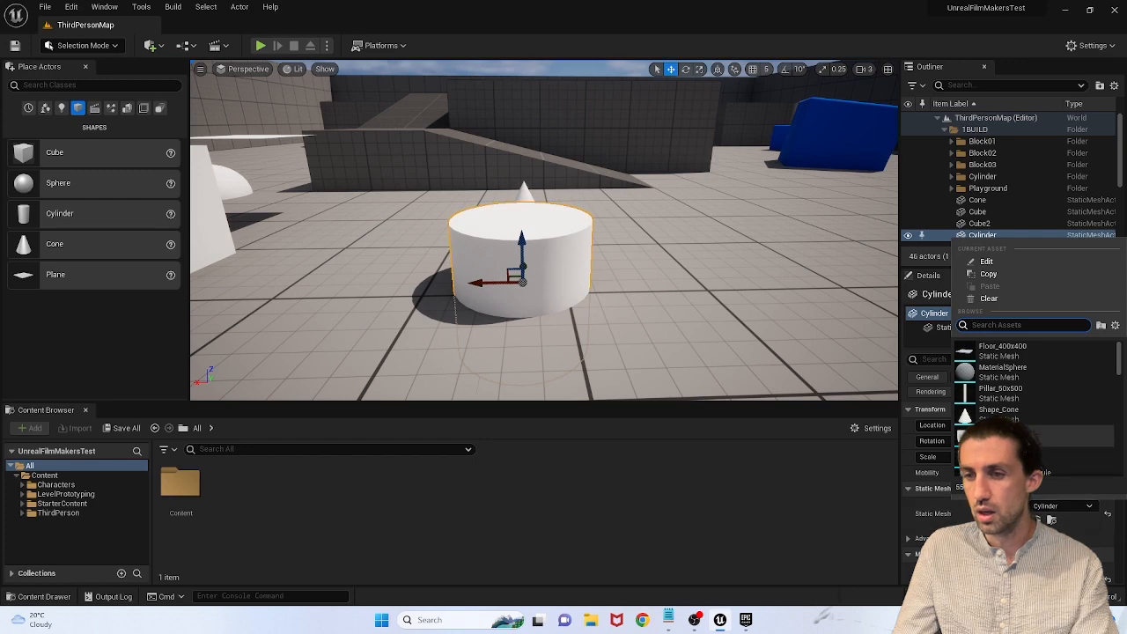
{"action": "left_click", "coordinate": [1029, 418]}
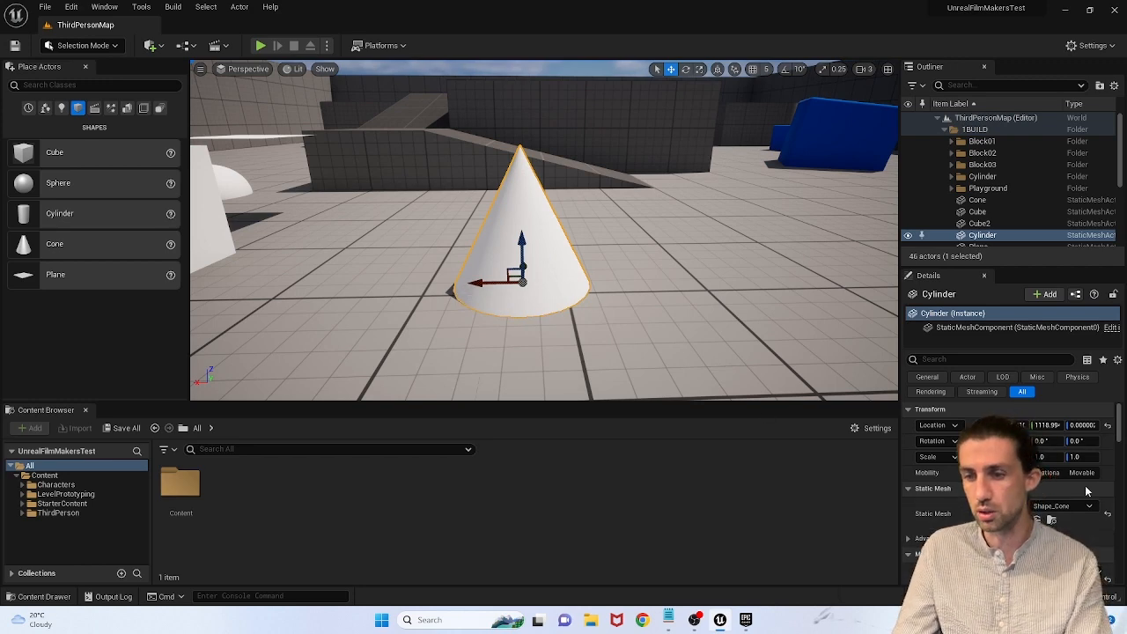
Step: Apply the M_Brick_Clay_Beveled material to the cone-shaped actor and enable Simulate Physics on it
{"action": "scroll", "coordinate": [1087, 491], "scroll_direction": "down", "scroll_amount": 2}
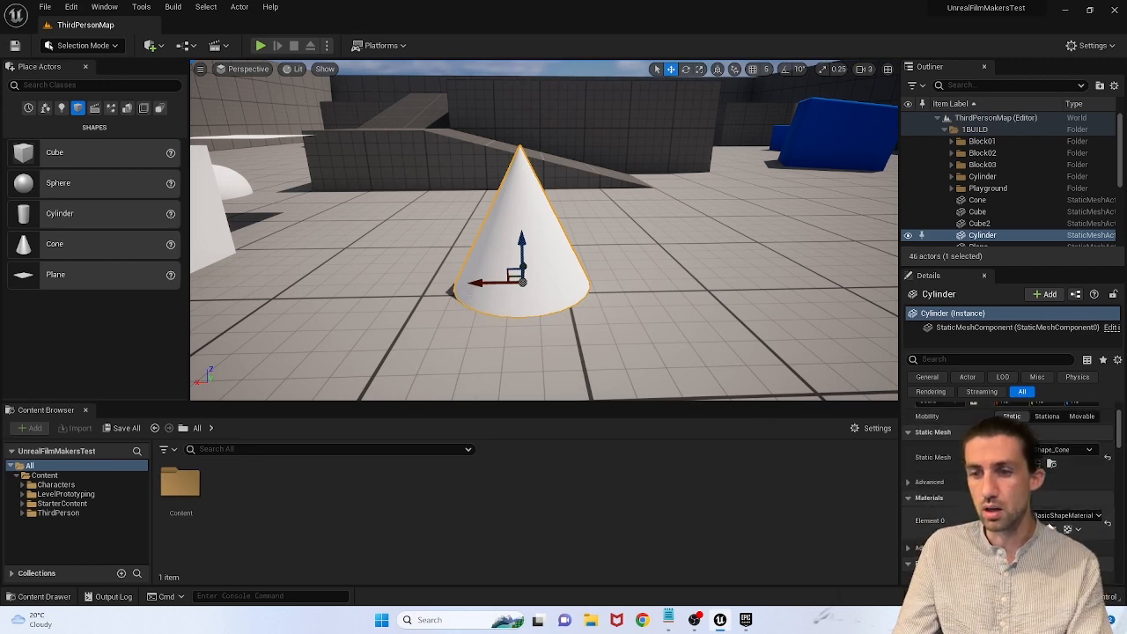
{"action": "left_click", "coordinate": [1083, 517]}
{"action": "left_click", "coordinate": [1013, 420]}
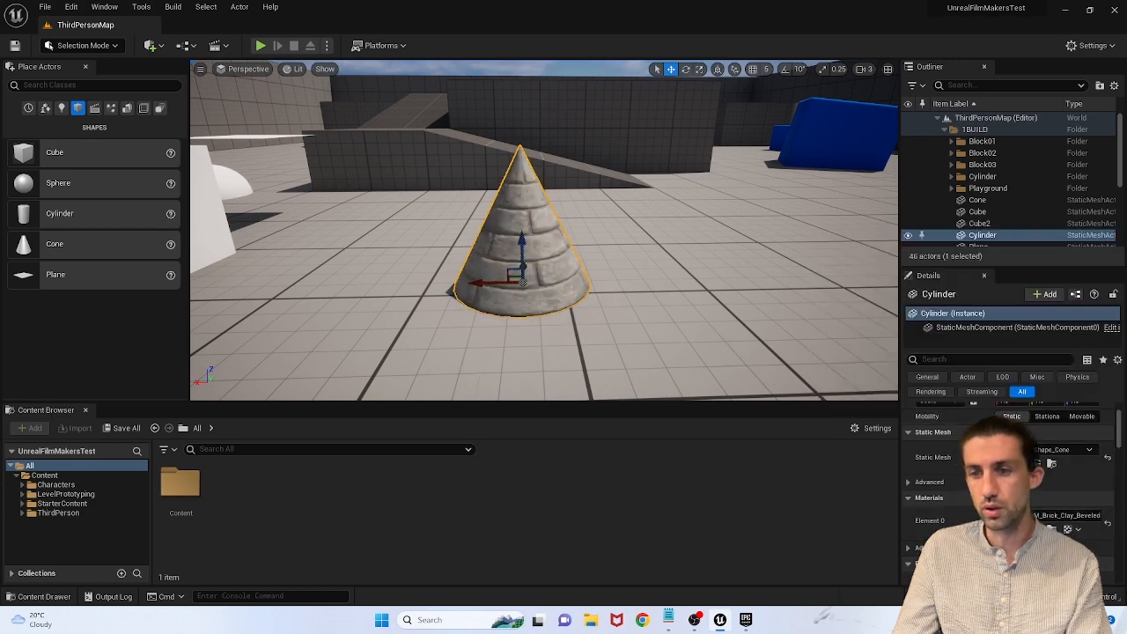
{"action": "scroll", "coordinate": [1061, 532], "scroll_direction": "down", "scroll_amount": 3}
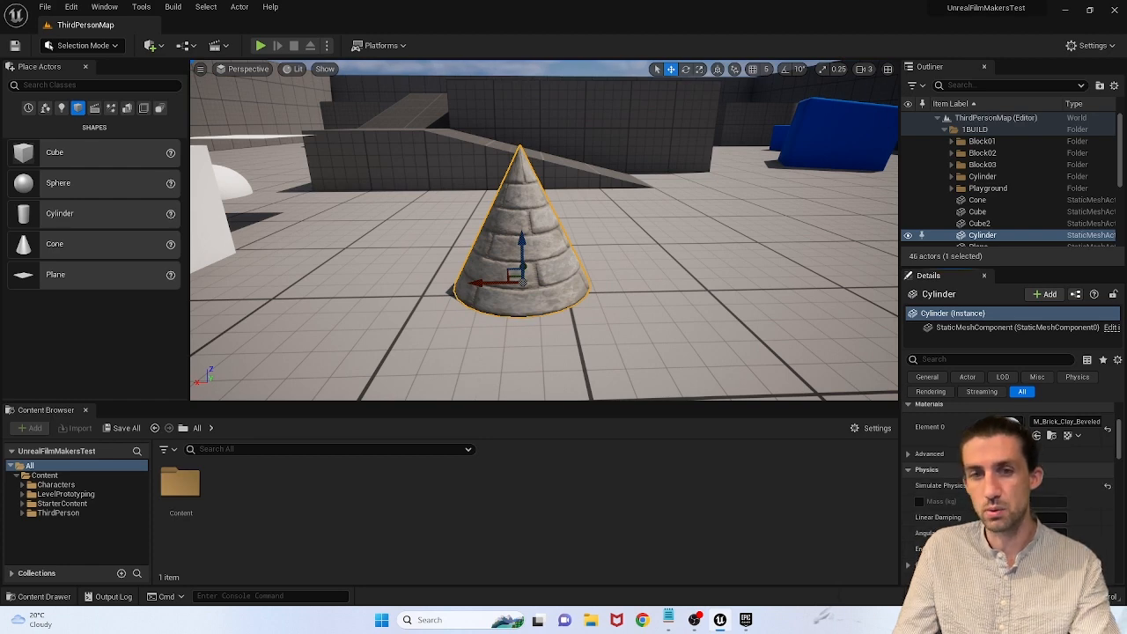
{"action": "scroll", "coordinate": [543, 230], "scroll_direction": "down", "scroll_amount": 5}
Step: Raise the brick cone high above the floor and tilt it
{"action": "left_click_drag", "start_coordinate": [541, 216], "coordinate": [541, 151]}
{"action": "right_click_drag", "start_coordinate": [541, 151], "coordinate": [541, 128]}
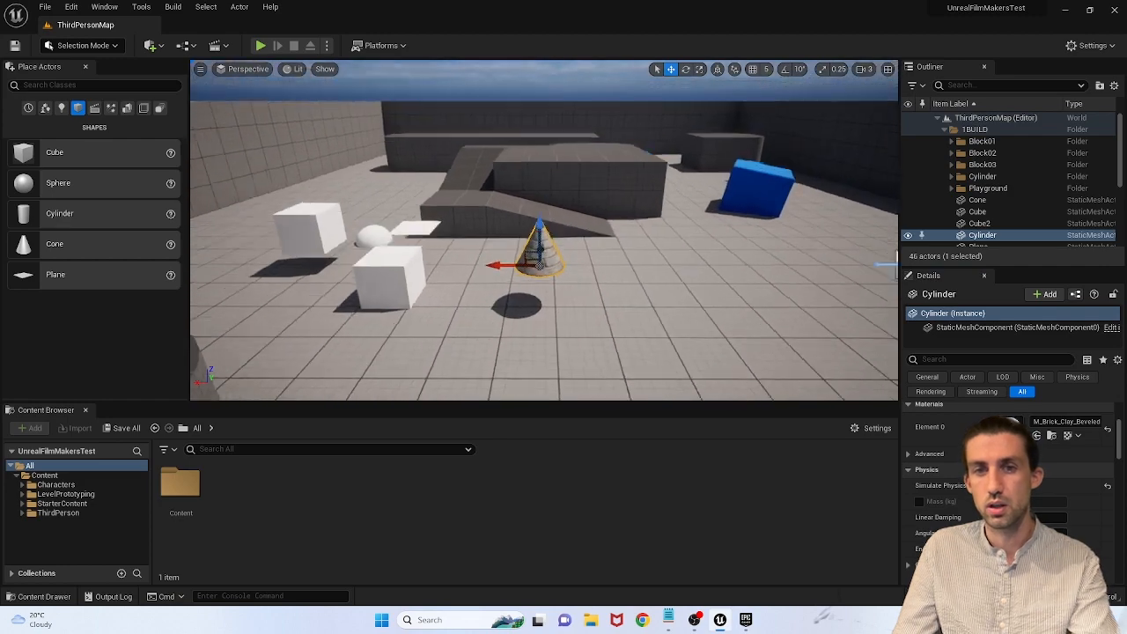
{"action": "right_click_drag", "start_coordinate": [544, 230], "coordinate": [543, 242]}
{"action": "left_click_drag", "start_coordinate": [543, 243], "coordinate": [548, 95]}
{"action": "right_click_drag", "start_coordinate": [548, 95], "coordinate": [519, 62]}
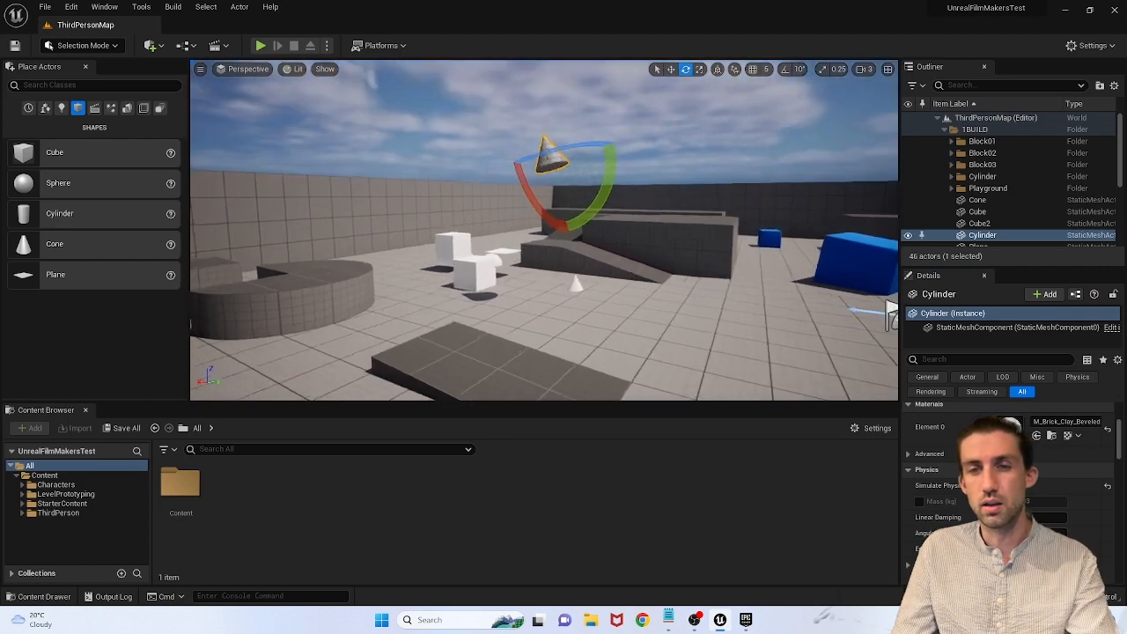
Step: Play the level, run the character into the brick cone to test its physics, and stop the session
{"action": "right_click_drag", "start_coordinate": [751, 342], "coordinate": [739, 353]}
{"action": "left_click", "coordinate": [259, 46]}
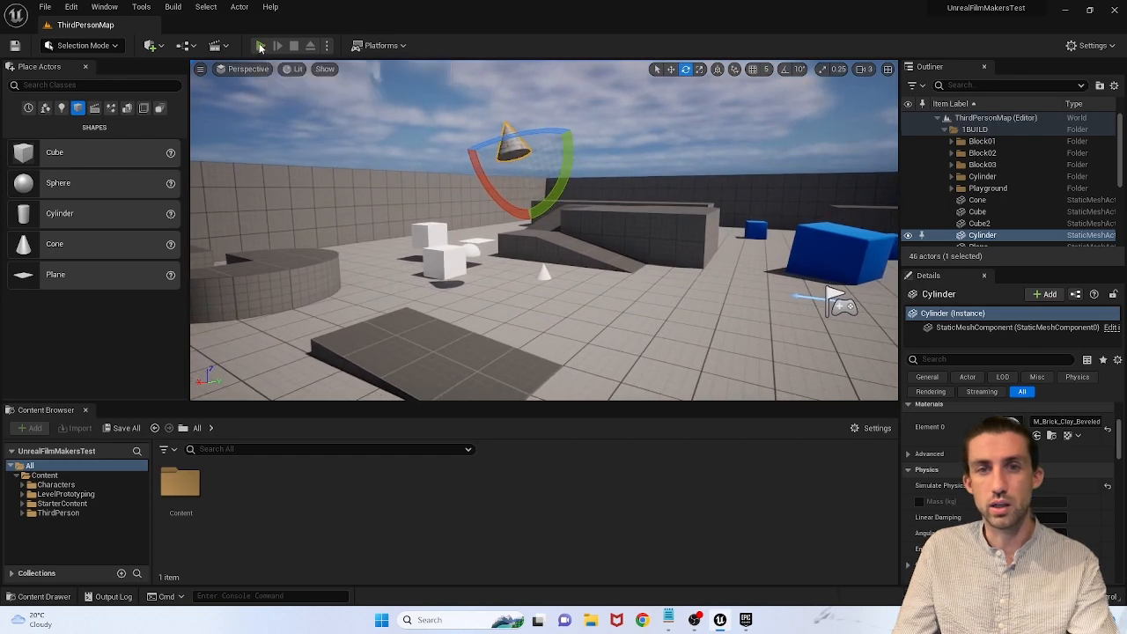
{"action": "left_click", "coordinate": [582, 313]}
{"action": "key", "text": "w"}
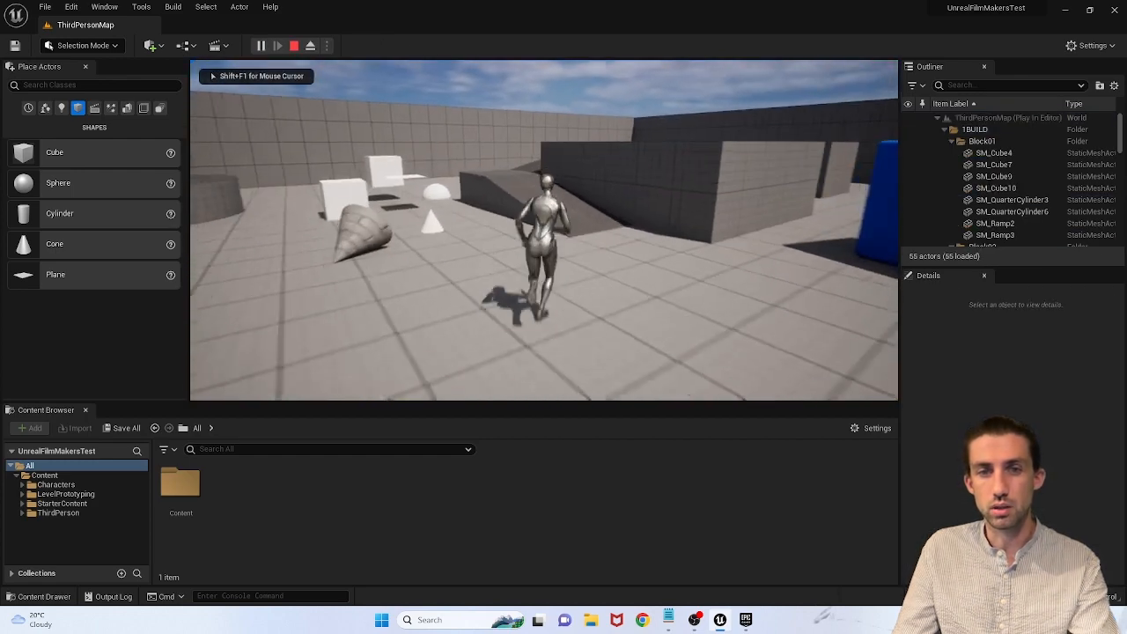
{"action": "key", "text": "a"}
{"action": "key", "text": "d"}
{"action": "key", "text": "w"}
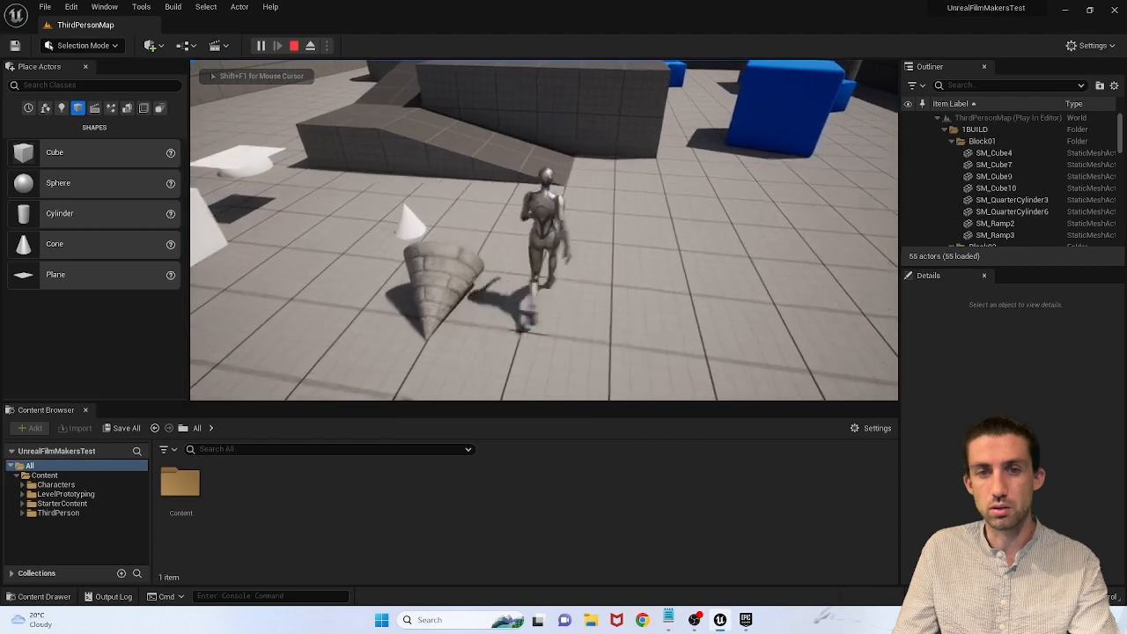
{"action": "key", "text": "s"}
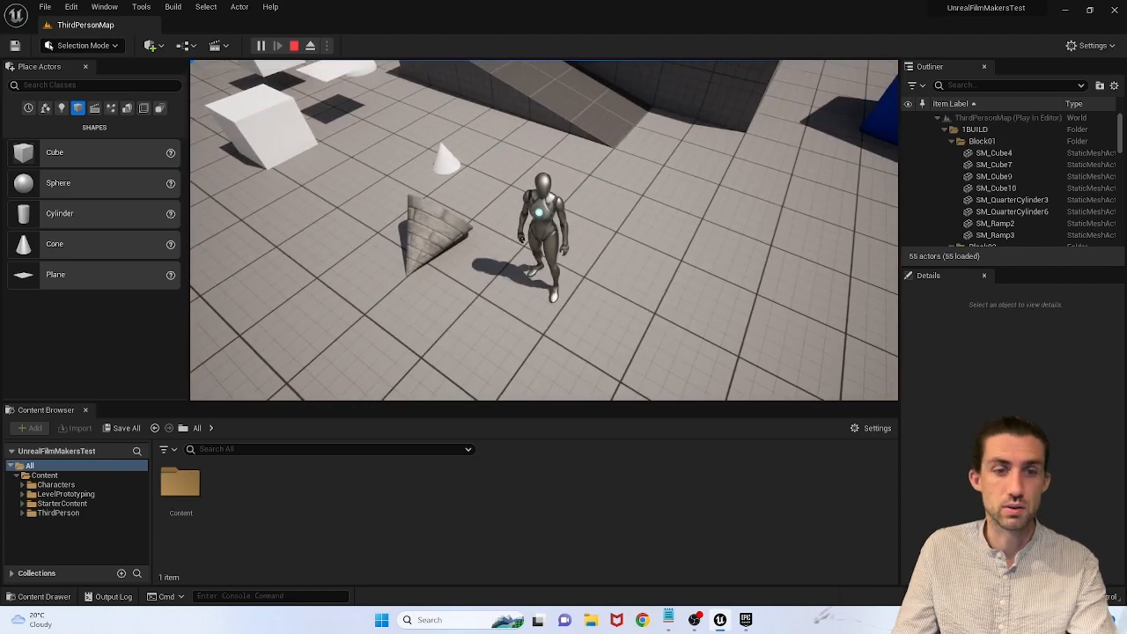
{"action": "key", "text": "Escape"}
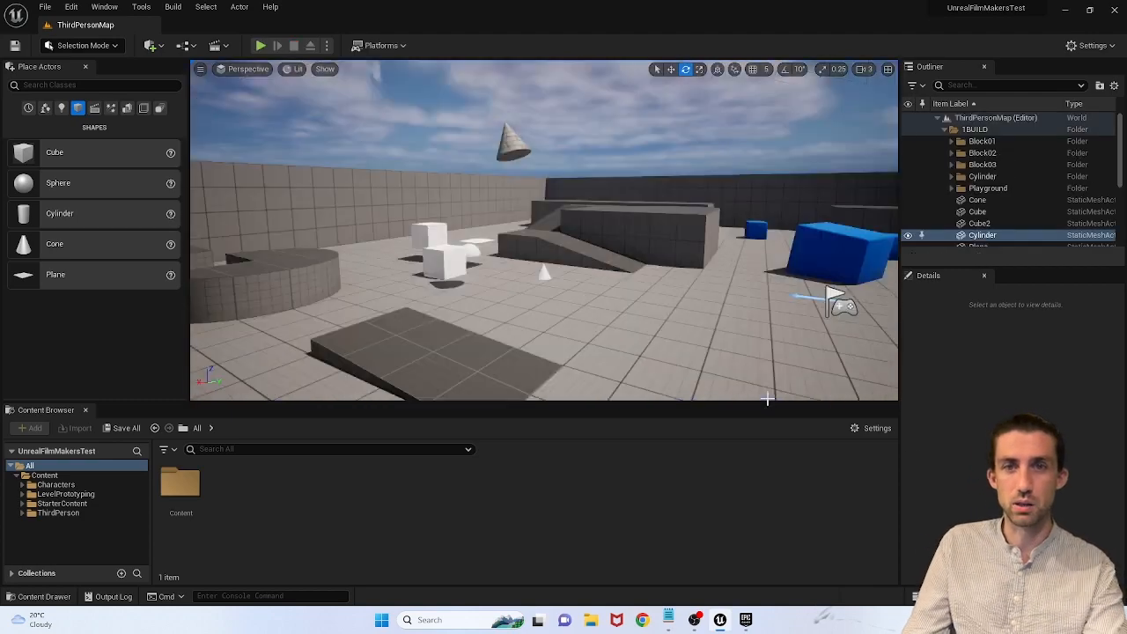
Step: Duplicate the tilted brick cone three times along its red axis to form a row of four
{"action": "mouse_move", "coordinate": [502, 256]}
{"action": "right_mouse_down"}
{"action": "mouse_move", "coordinate": [453, 247]}
{"action": "mouse_move", "coordinate": [502, 257]}
{"action": "right_mouse_up"}
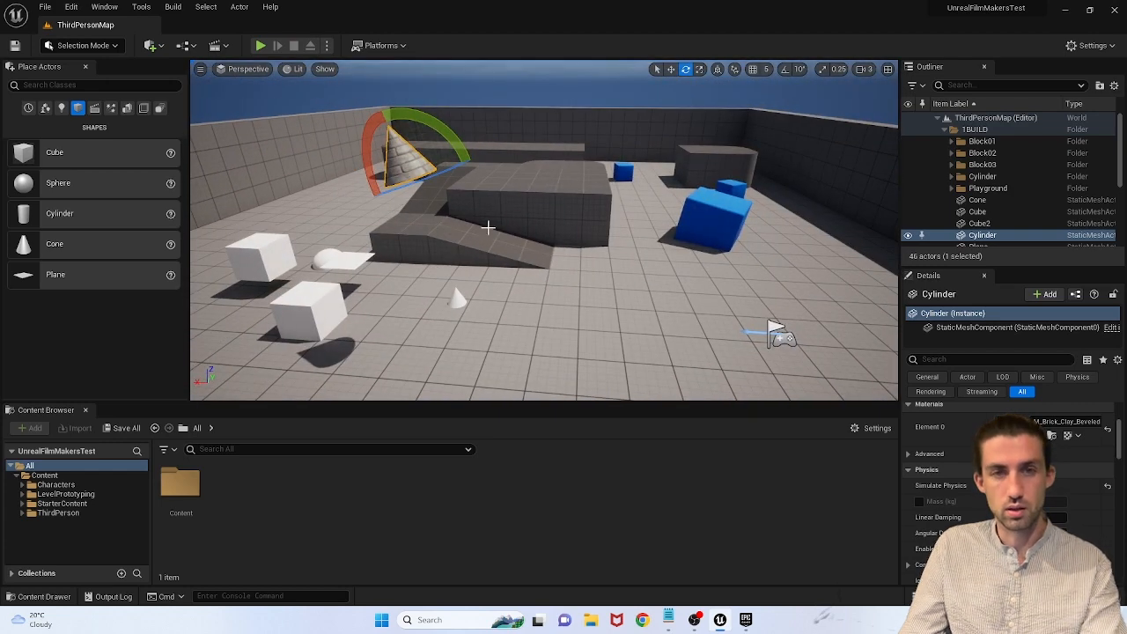
{"action": "key", "text": "r"}
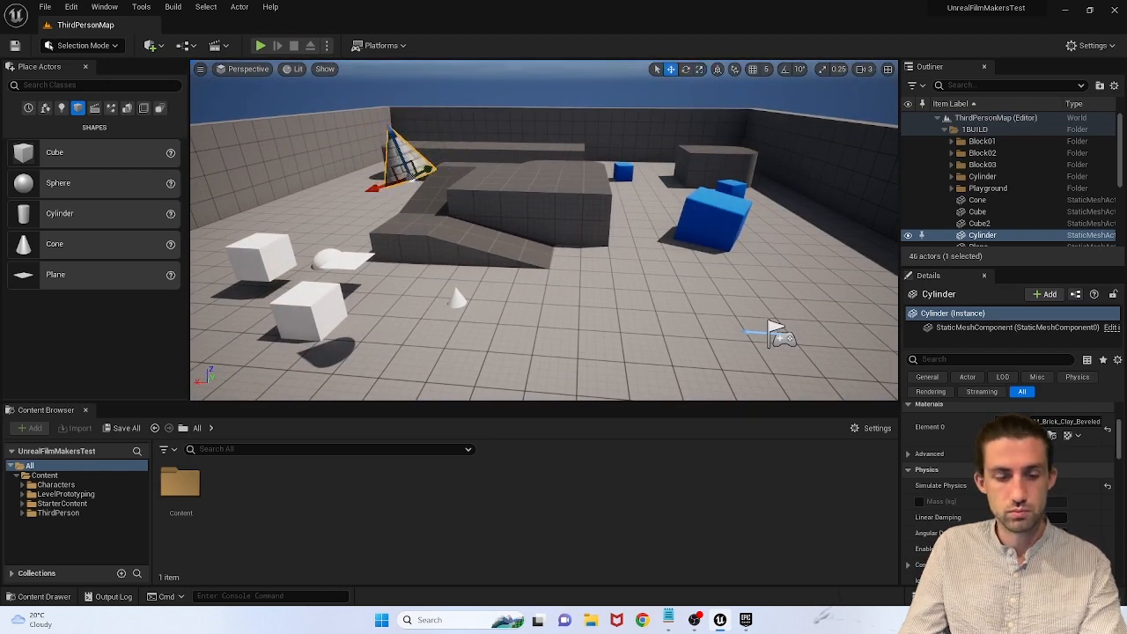
{"action": "right_click_drag", "start_coordinate": [561, 210], "coordinate": [569, 219]}
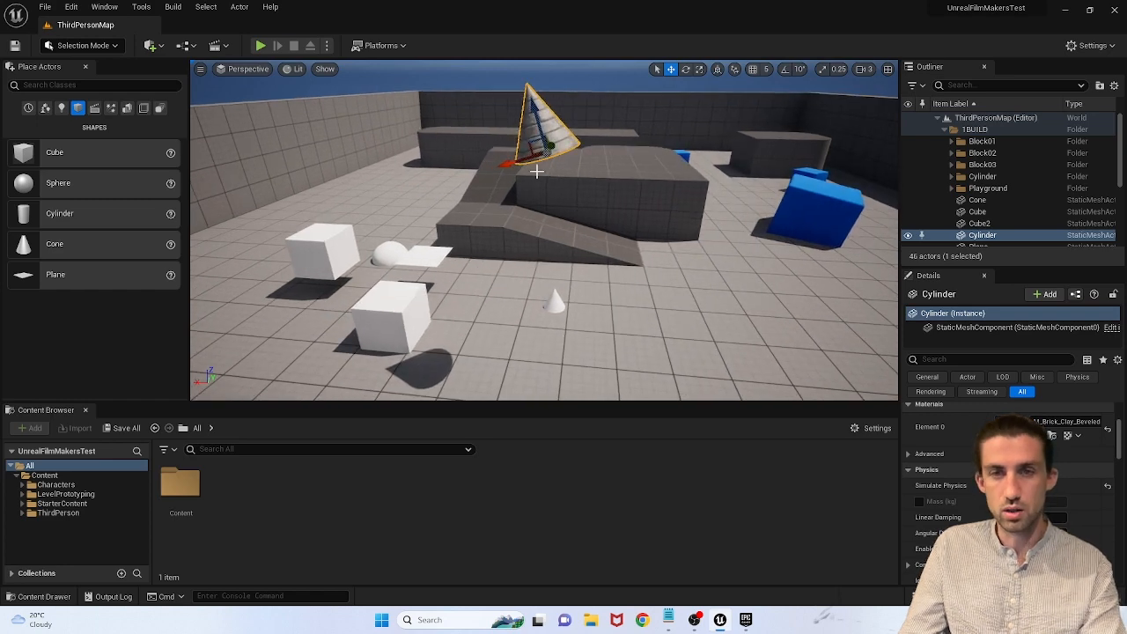
{"action": "left_click_drag", "start_coordinate": [506, 164], "coordinate": [640, 193], "text": "alt"}
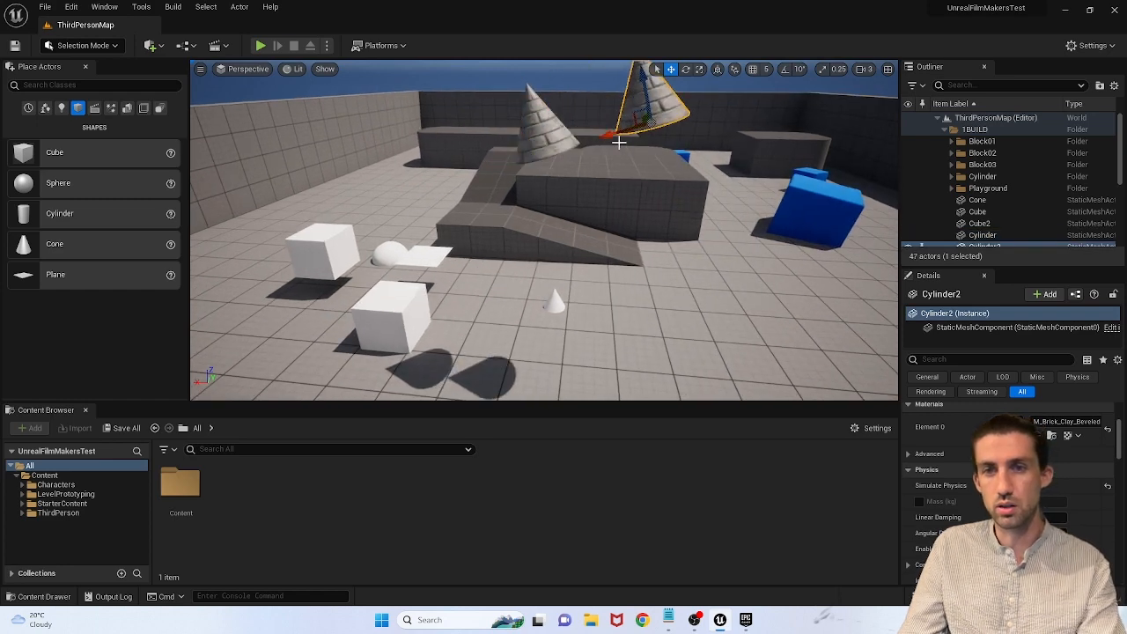
{"action": "left_click_drag", "start_coordinate": [609, 135], "coordinate": [671, 118], "text": "alt"}
{"action": "right_click_drag", "start_coordinate": [612, 256], "coordinate": [643, 189]}
{"action": "left_click_drag", "start_coordinate": [610, 234], "coordinate": [654, 201], "text": "alt"}
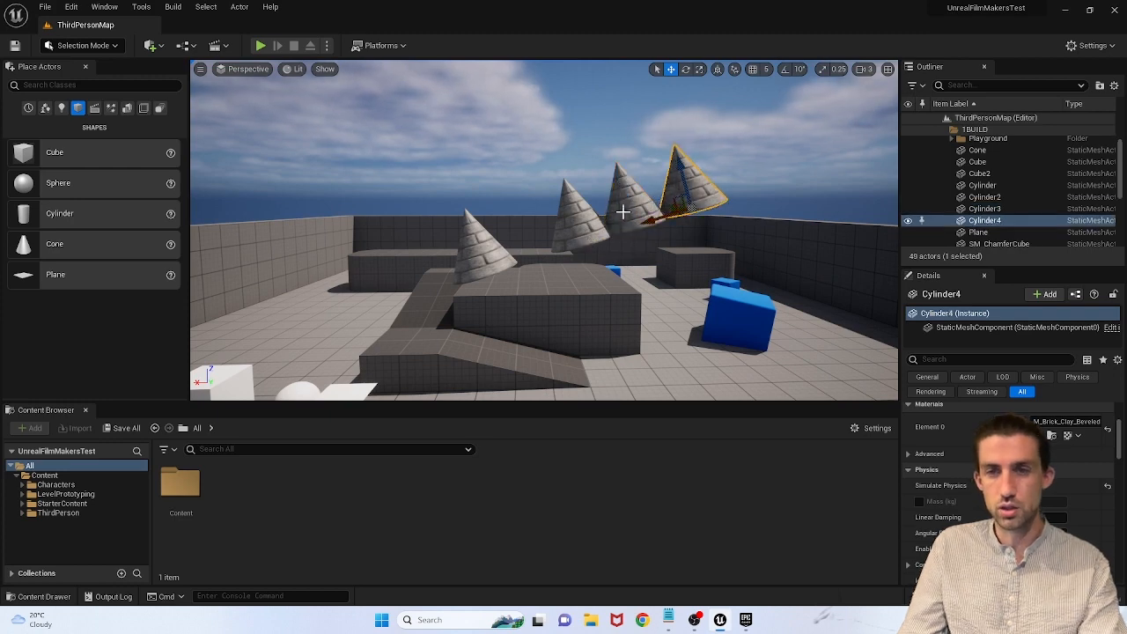
Step: Select all four brick cones and duplicate the row upward twice to stack three rows
{"action": "left_click", "coordinate": [623, 211], "text": "ctrl"}
{"action": "left_click", "coordinate": [581, 212], "text": "ctrl"}
{"action": "left_click", "coordinate": [488, 259], "text": "ctrl"}
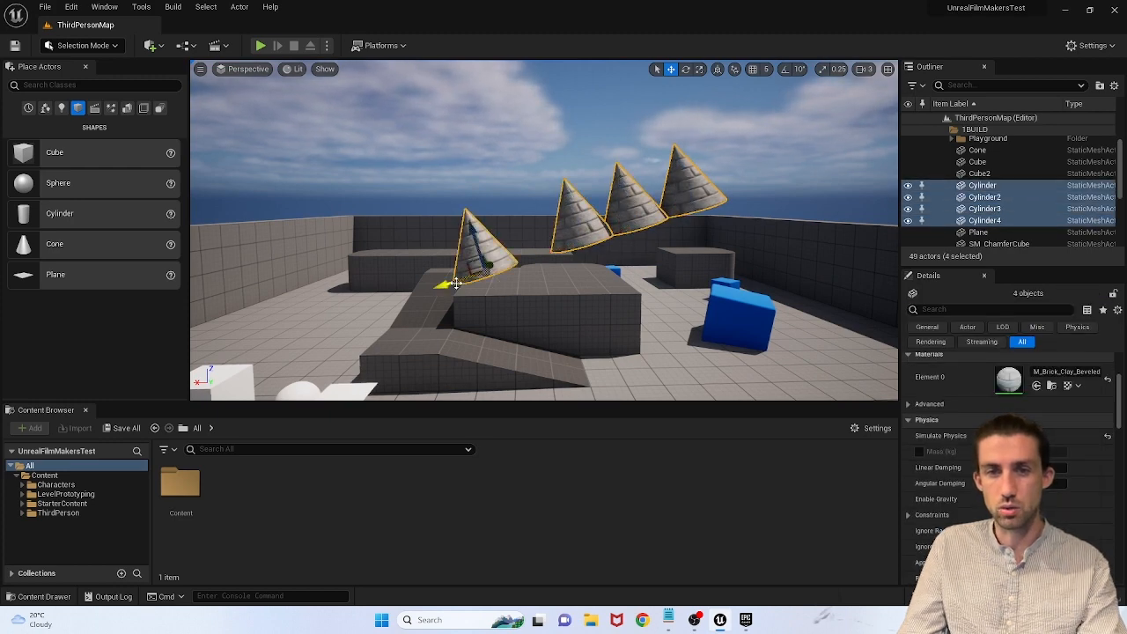
{"action": "left_click_drag", "start_coordinate": [478, 248], "coordinate": [454, 170], "text": "alt"}
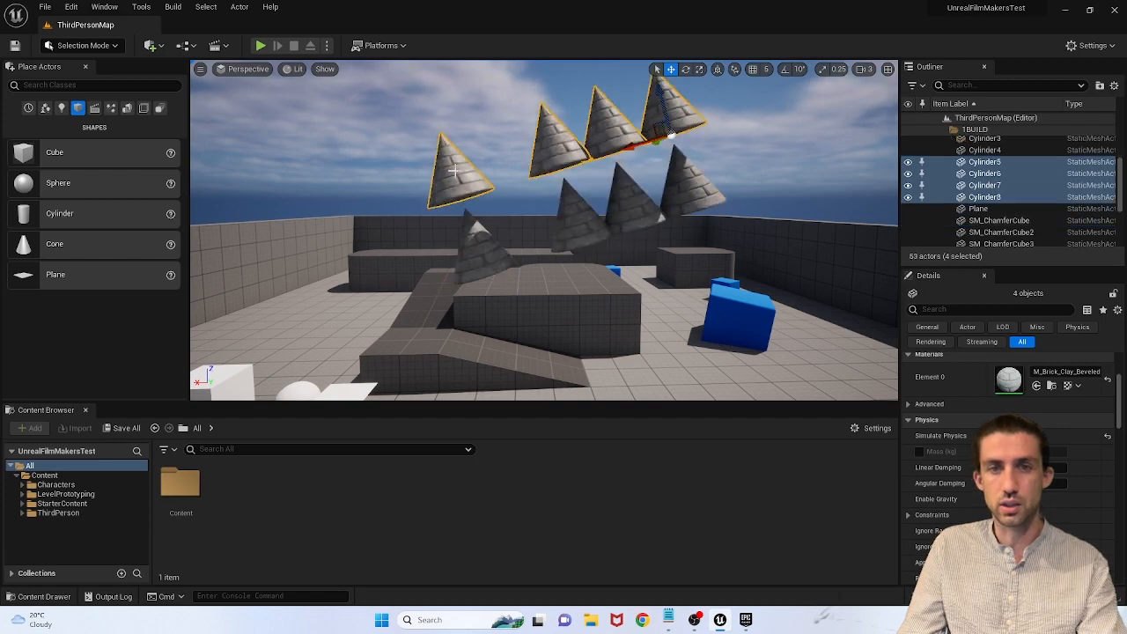
{"action": "left_click_drag", "start_coordinate": [656, 115], "coordinate": [655, 88], "text": "alt"}
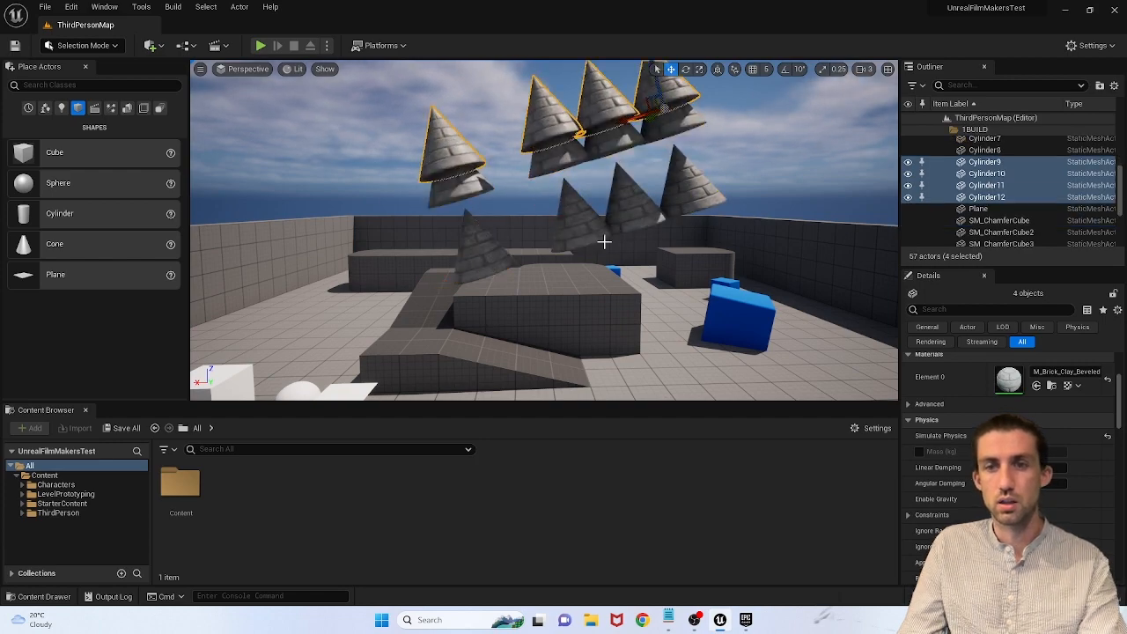
Step: Play the level, run and jump the character through the falling pile of brick cones, and stop the session
{"action": "right_click_drag", "start_coordinate": [604, 242], "coordinate": [291, 185]}
{"action": "left_click", "coordinate": [260, 45]}
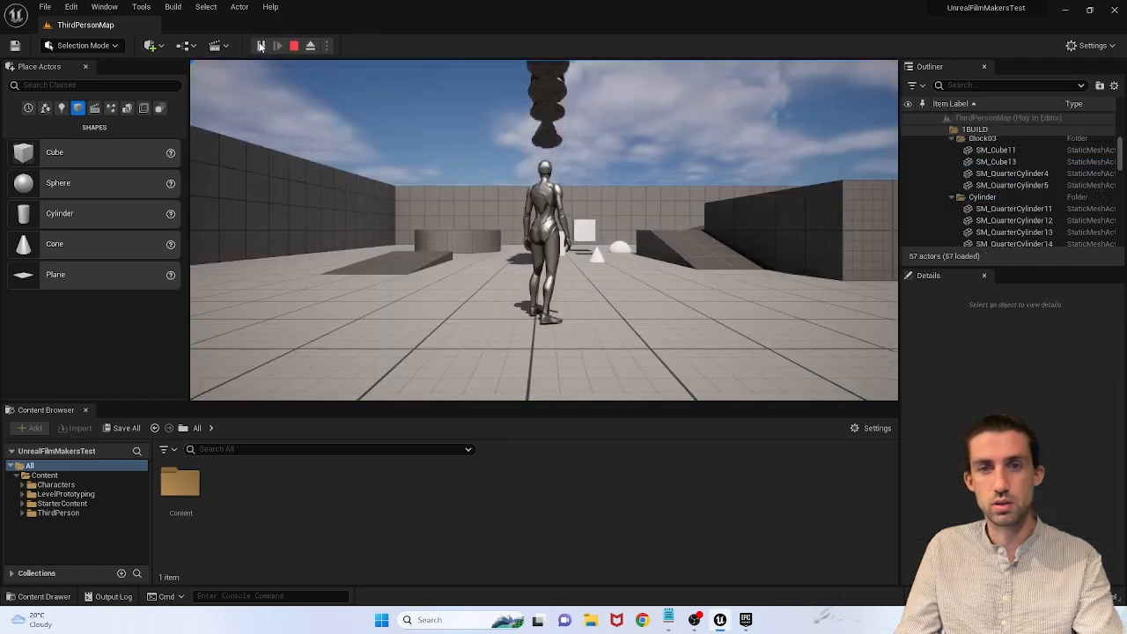
{"action": "left_click", "coordinate": [460, 229]}
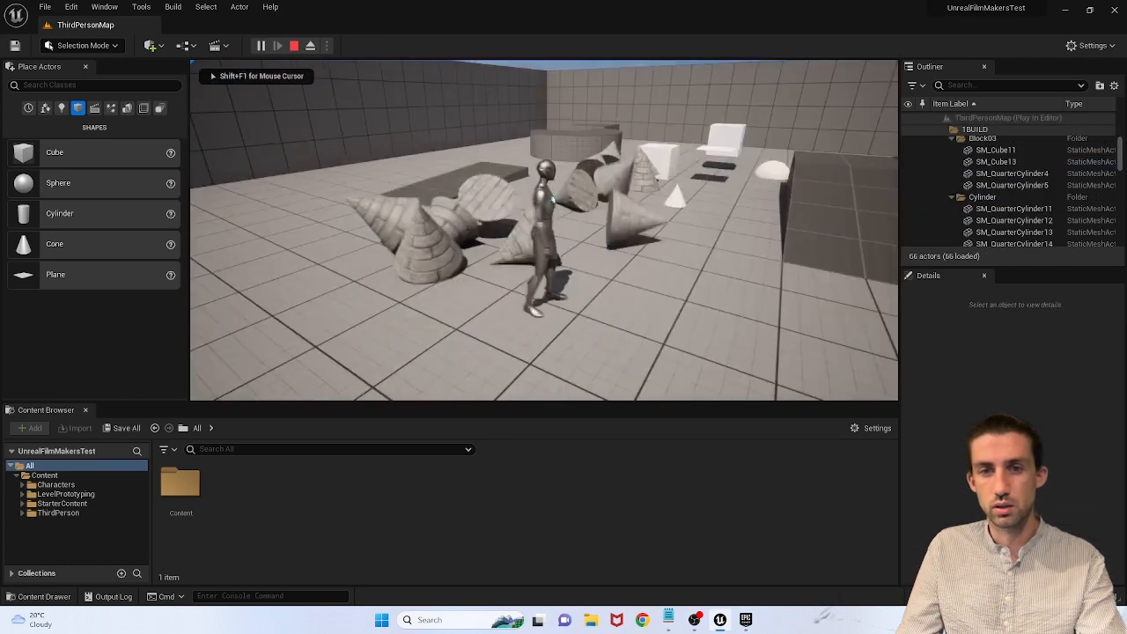
{"action": "key", "text": "w"}
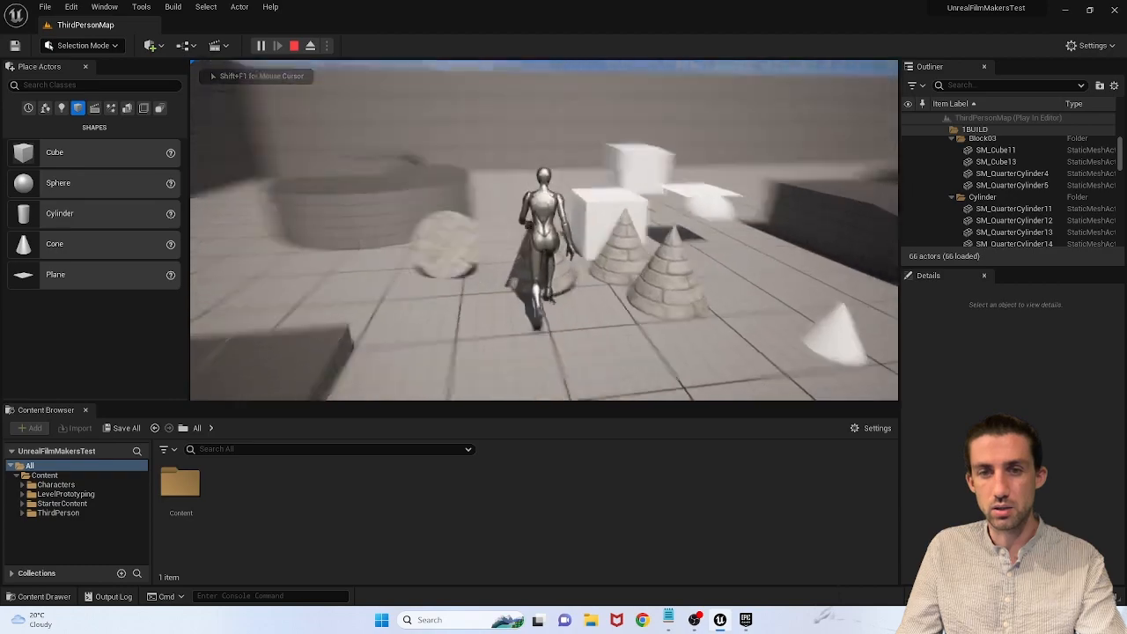
{"action": "key", "text": "w"}
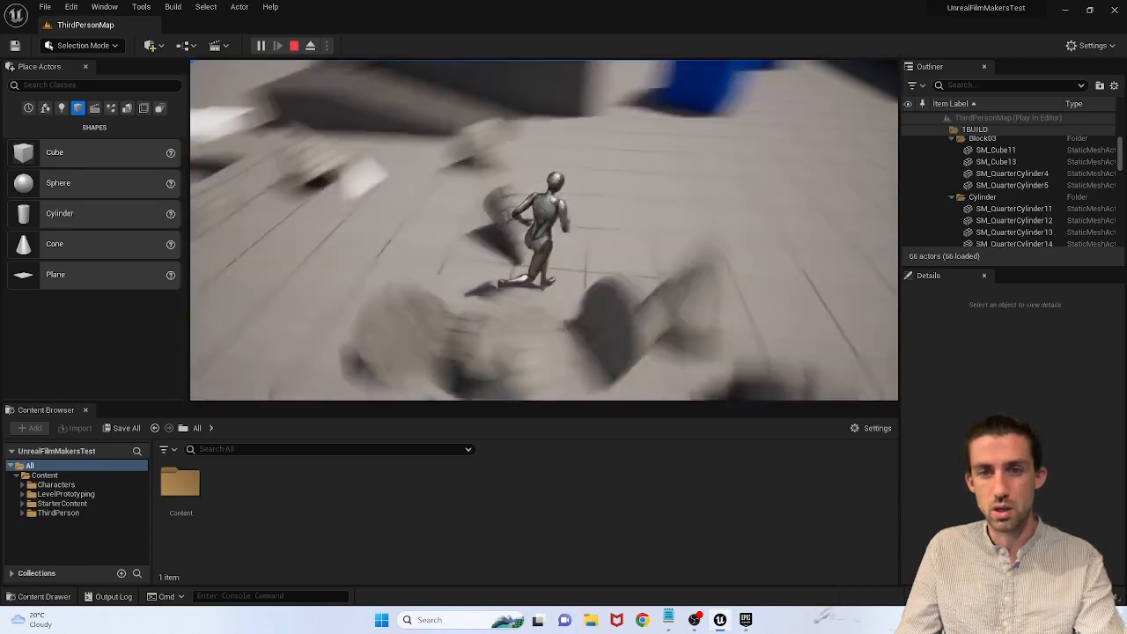
{"action": "key", "text": "space"}
{"action": "key", "text": "w"}
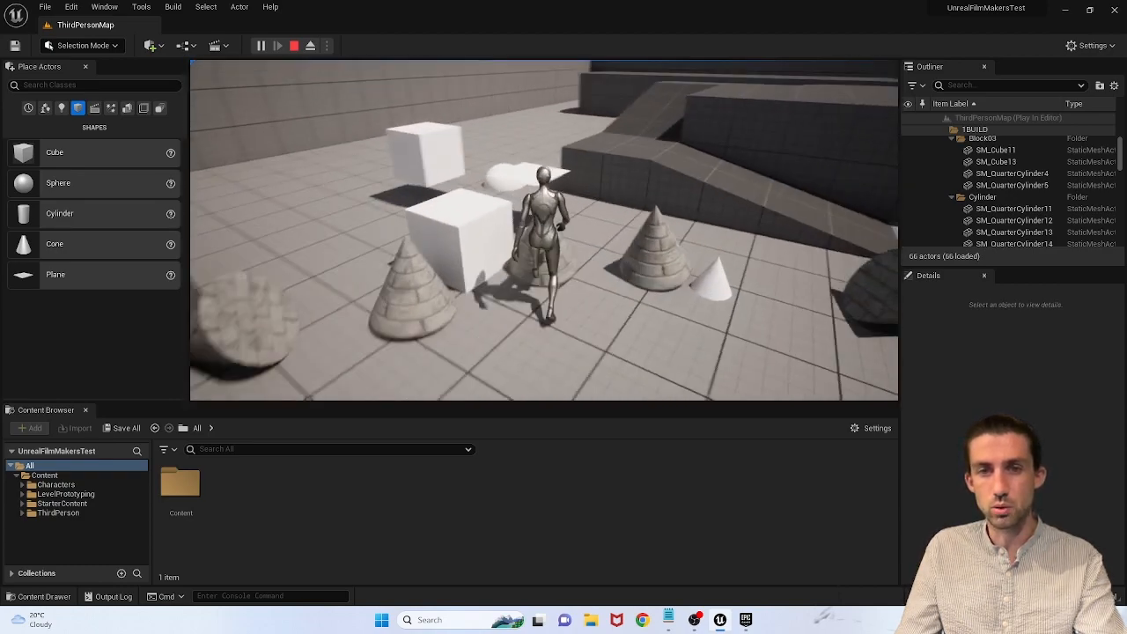
{"action": "key", "text": "w"}
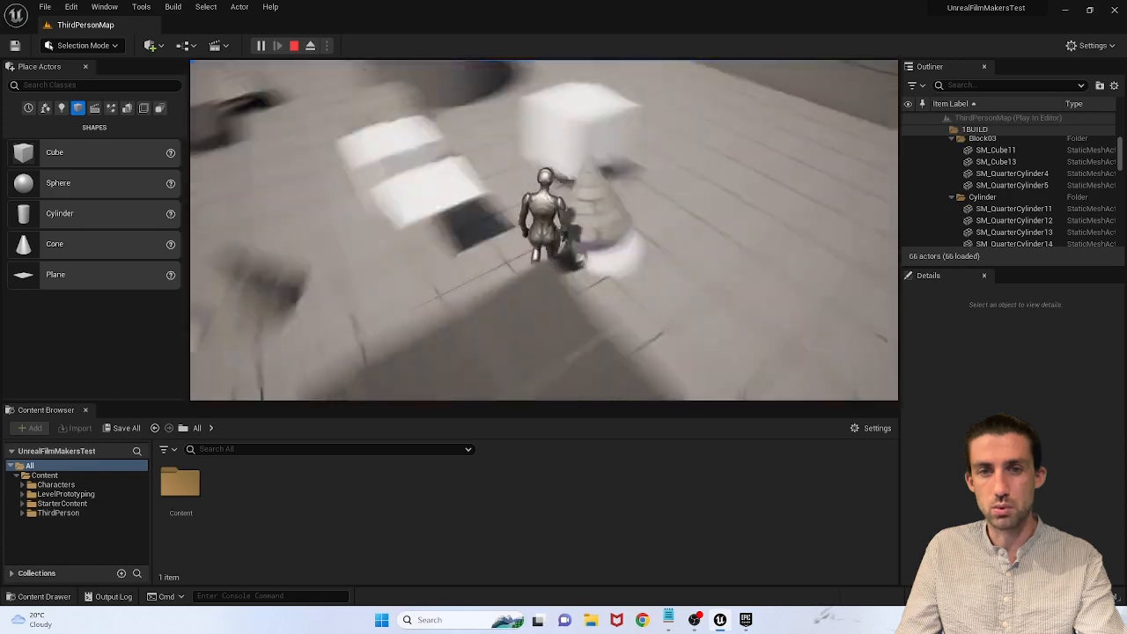
{"action": "key", "text": "w"}
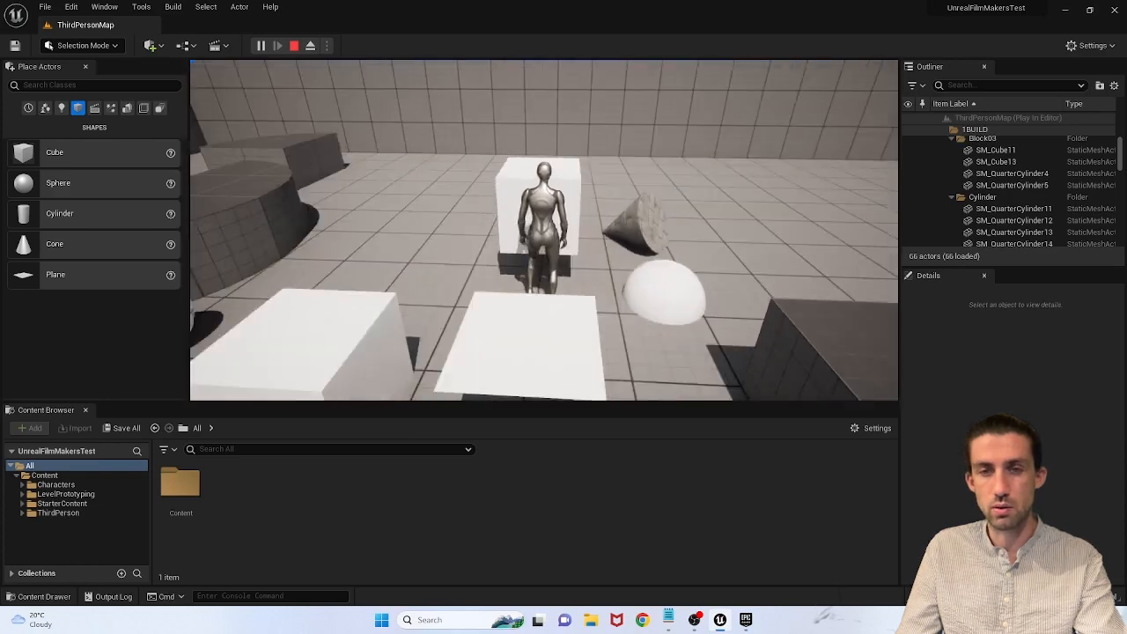
{"action": "key", "text": "s"}
{"action": "key", "text": "a"}
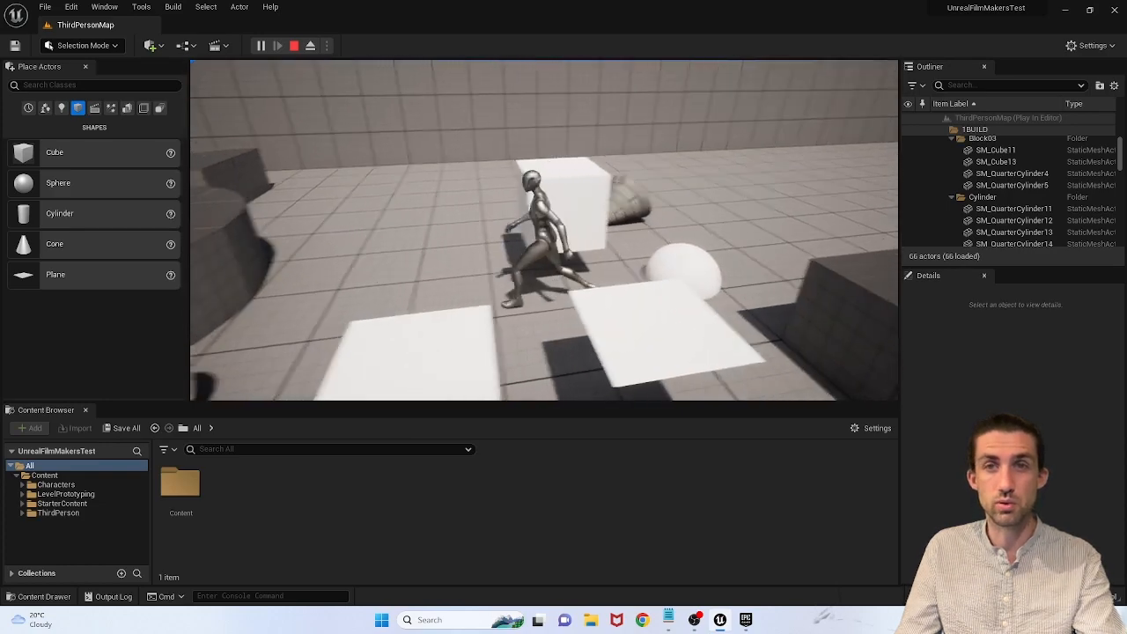
{"action": "key", "text": "s"}
{"action": "key", "text": "w"}
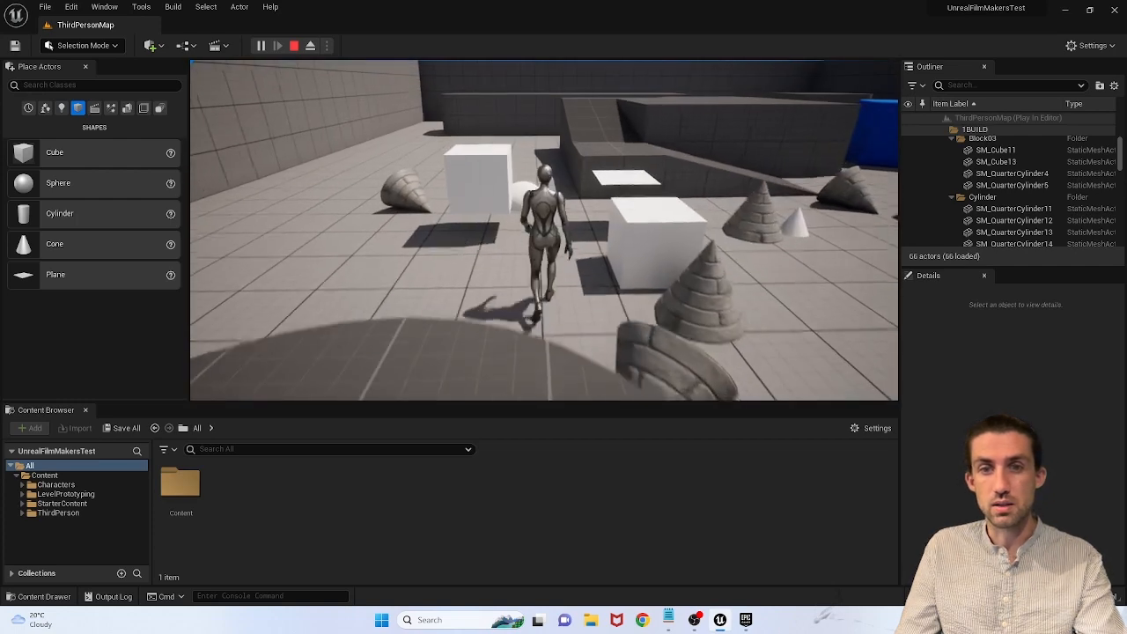
{"action": "key", "text": "Escape"}
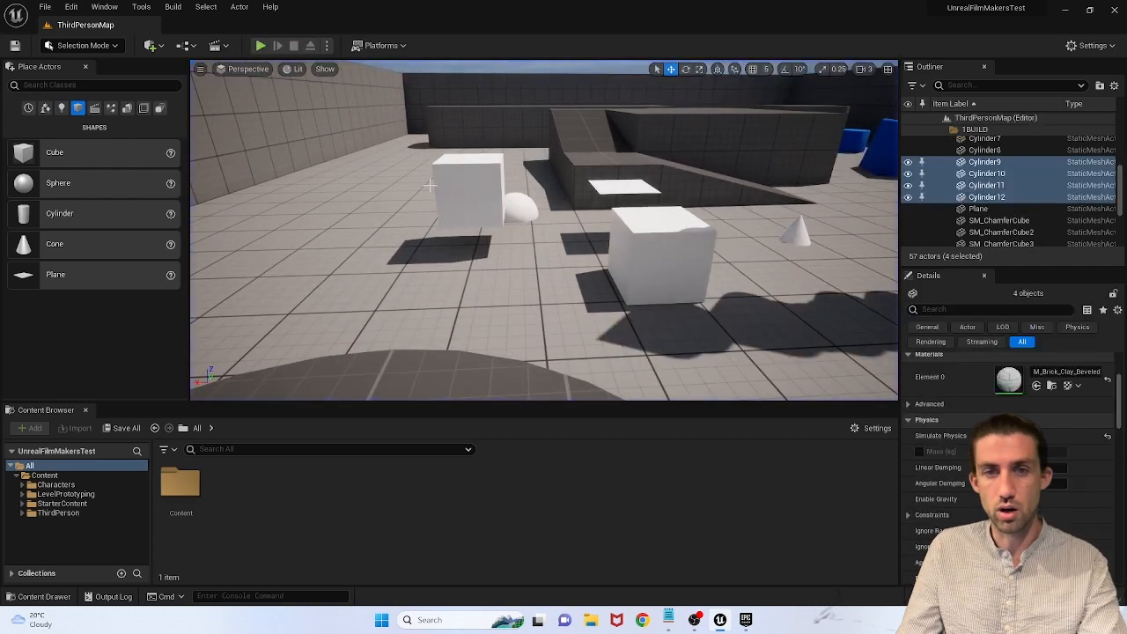
Step: Select the white cube beside the sphere to access its physics properties
{"action": "left_click", "coordinate": [471, 189]}
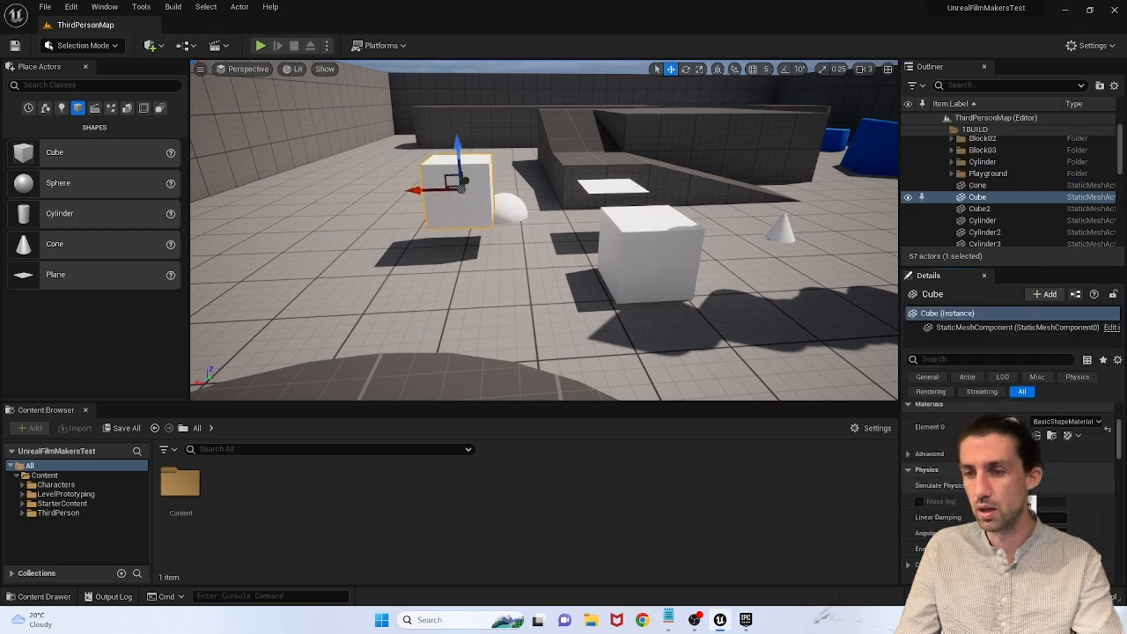
Step: Play the level, run the character into the selected cube to test its physics, and stop the session
{"action": "left_click", "coordinate": [260, 45]}
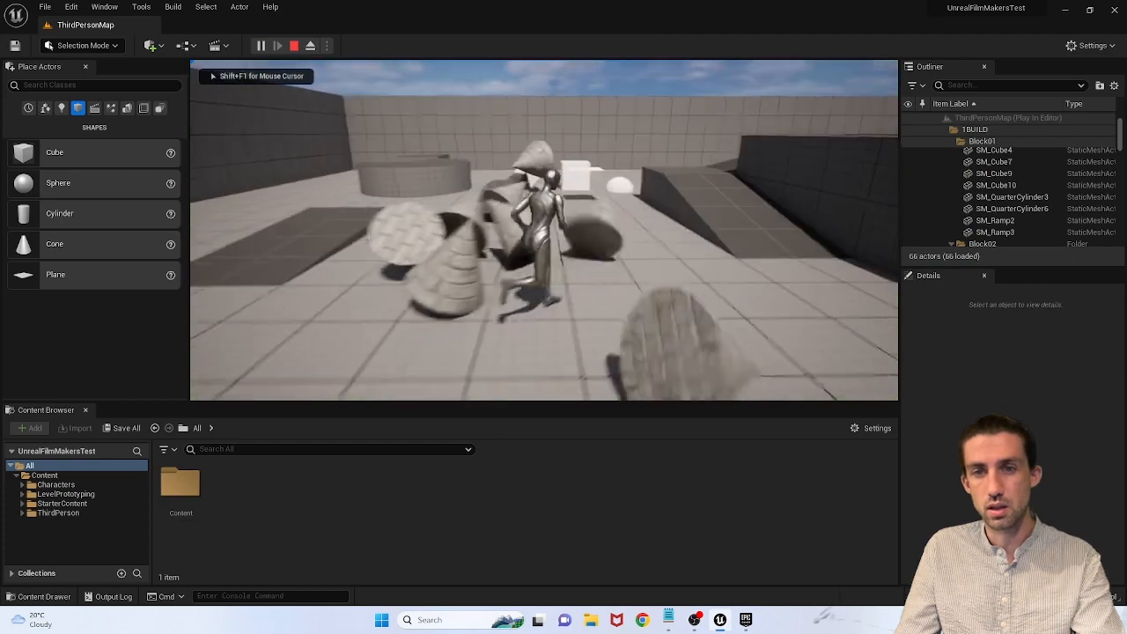
{"action": "key", "text": "w"}
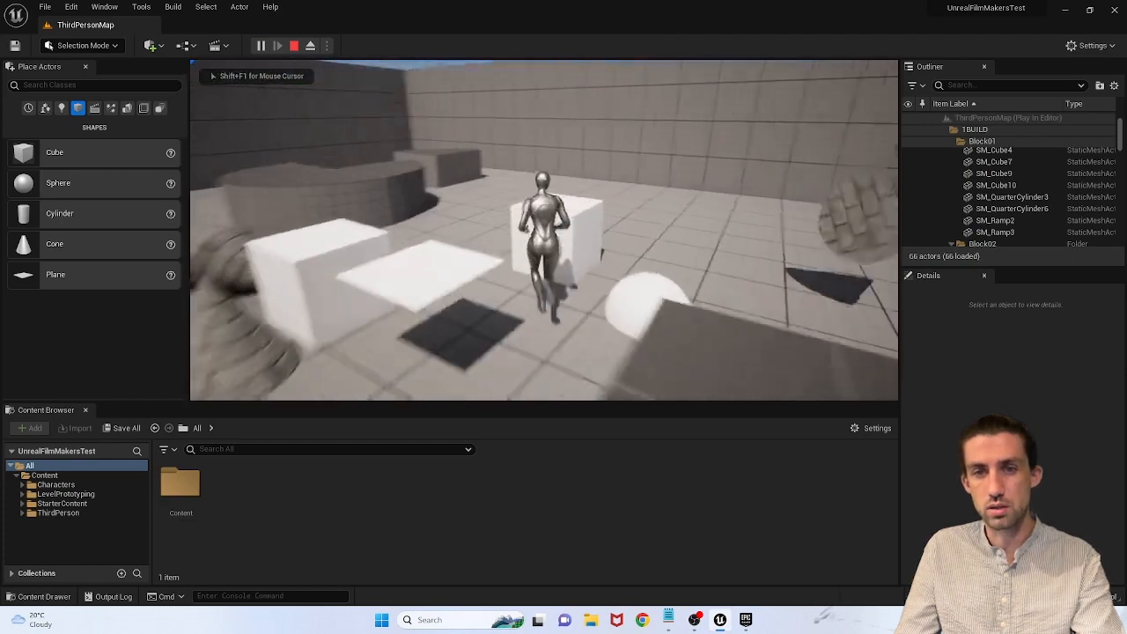
{"action": "key", "text": "w"}
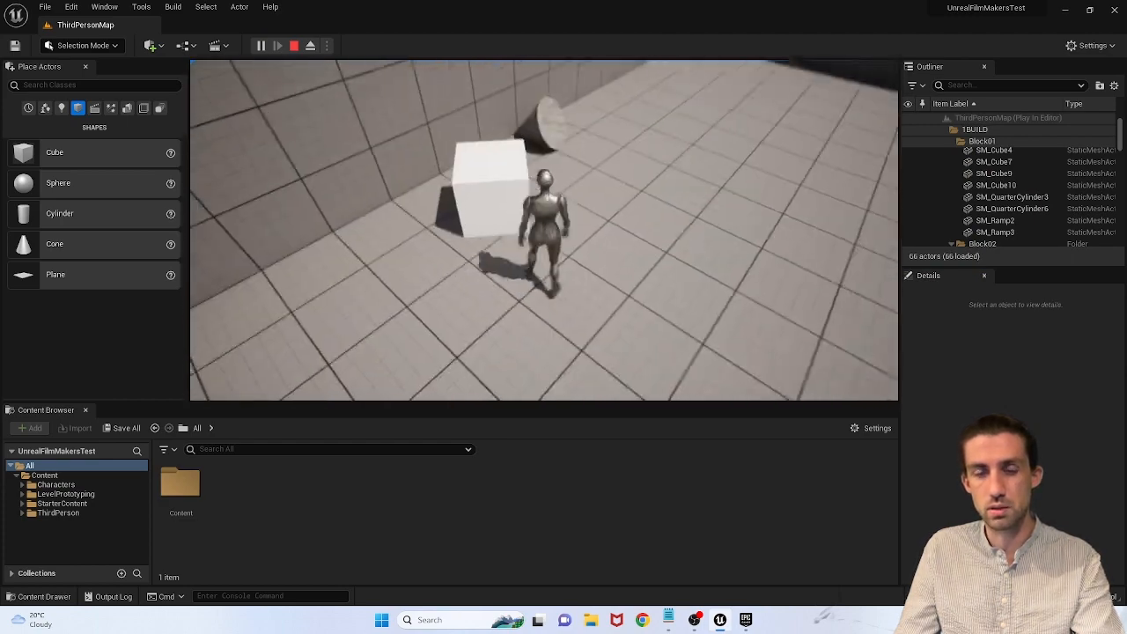
{"action": "key", "text": "Escape"}
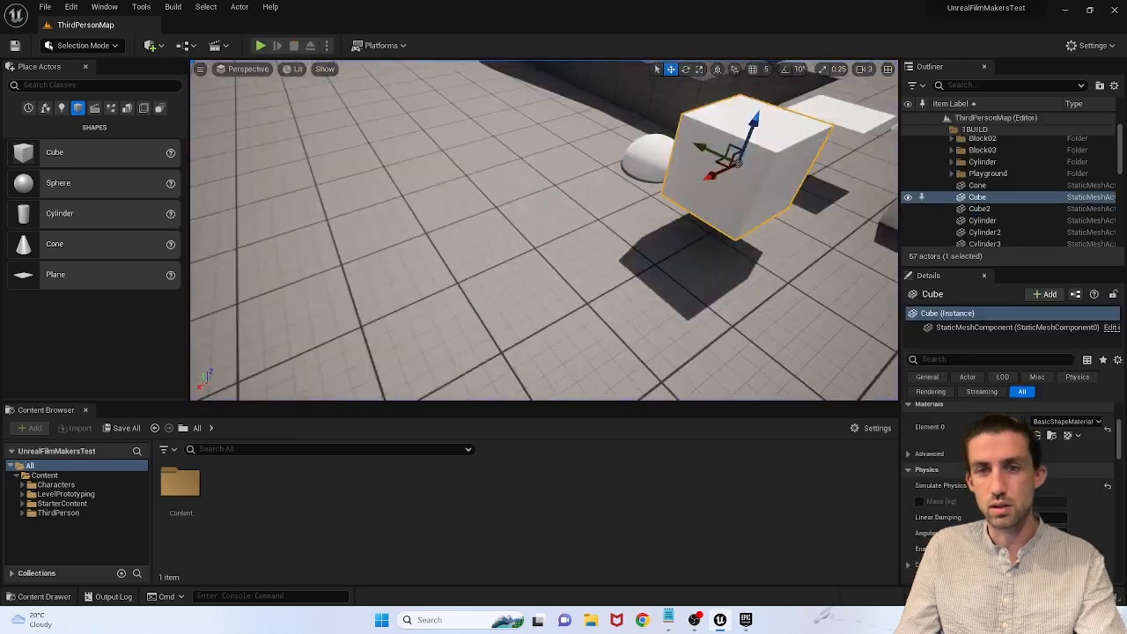
Step: Play-test the cube with its Mass (kg) override enabled by pushing it with the character, then end the session
{"action": "right_click_drag", "start_coordinate": [544, 230], "coordinate": [722, 238]}
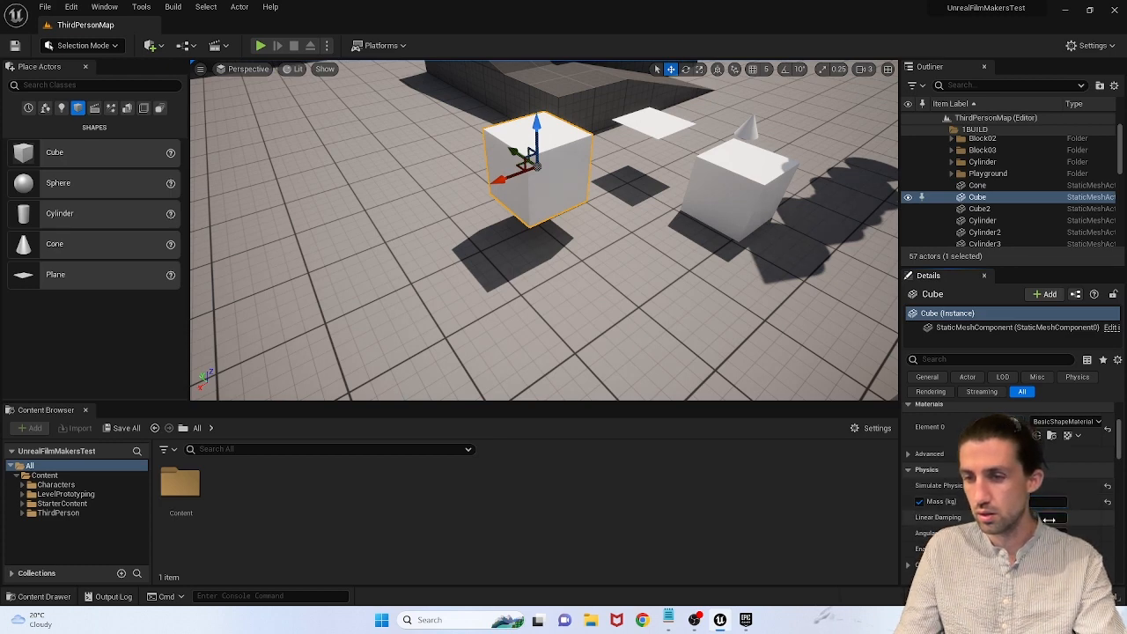
{"action": "left_click", "coordinate": [261, 45]}
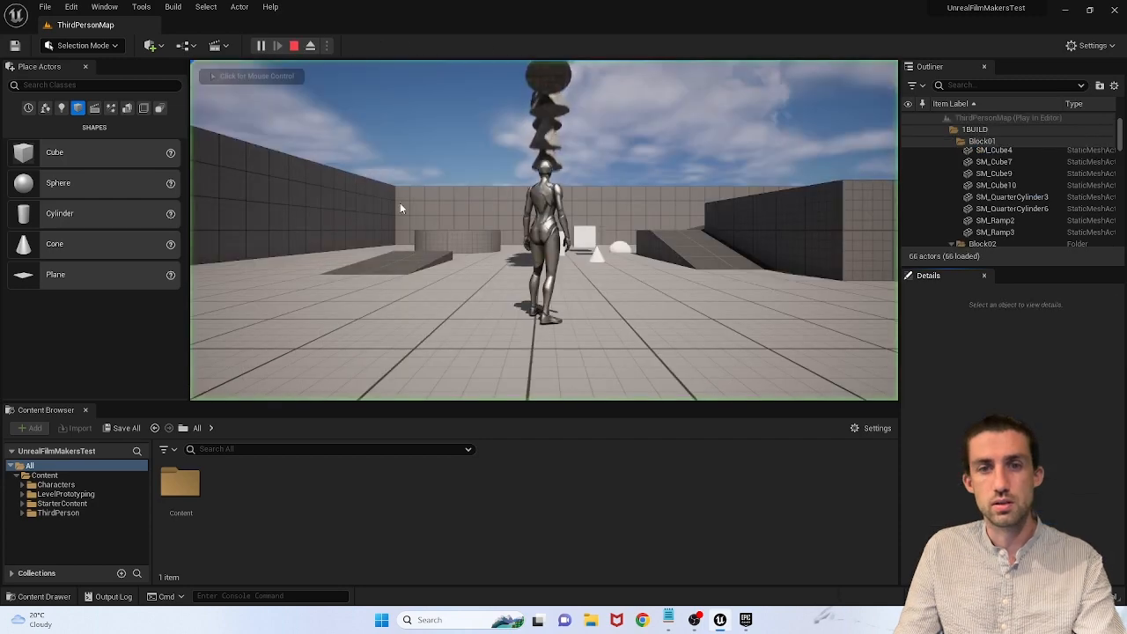
{"action": "left_click", "coordinate": [400, 208]}
{"action": "key", "text": "w"}
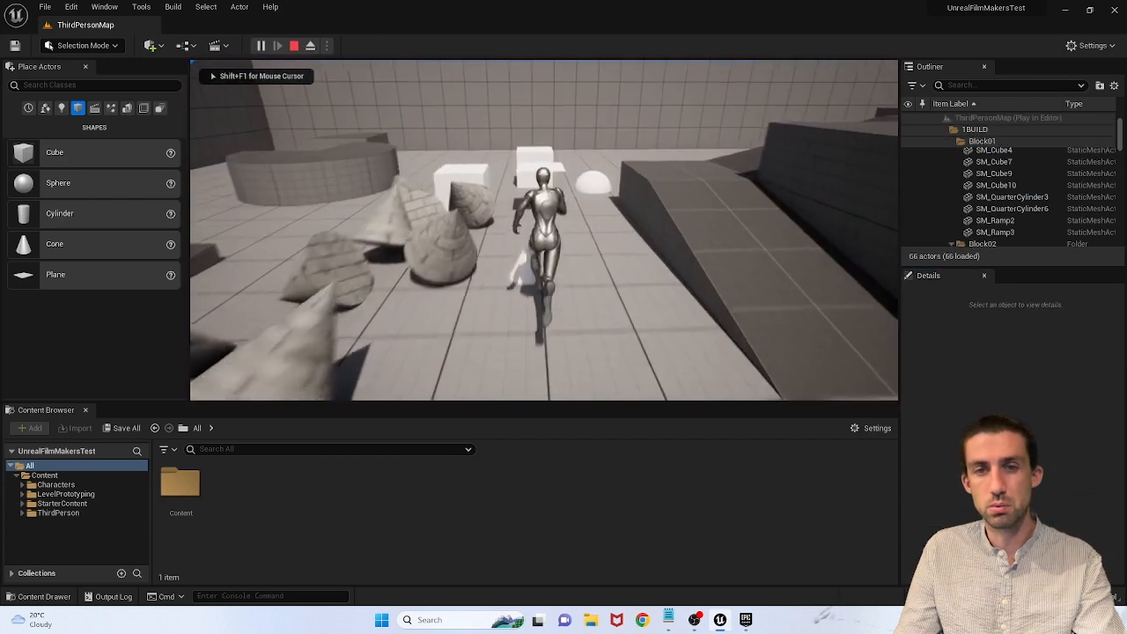
{"action": "key", "text": "w"}
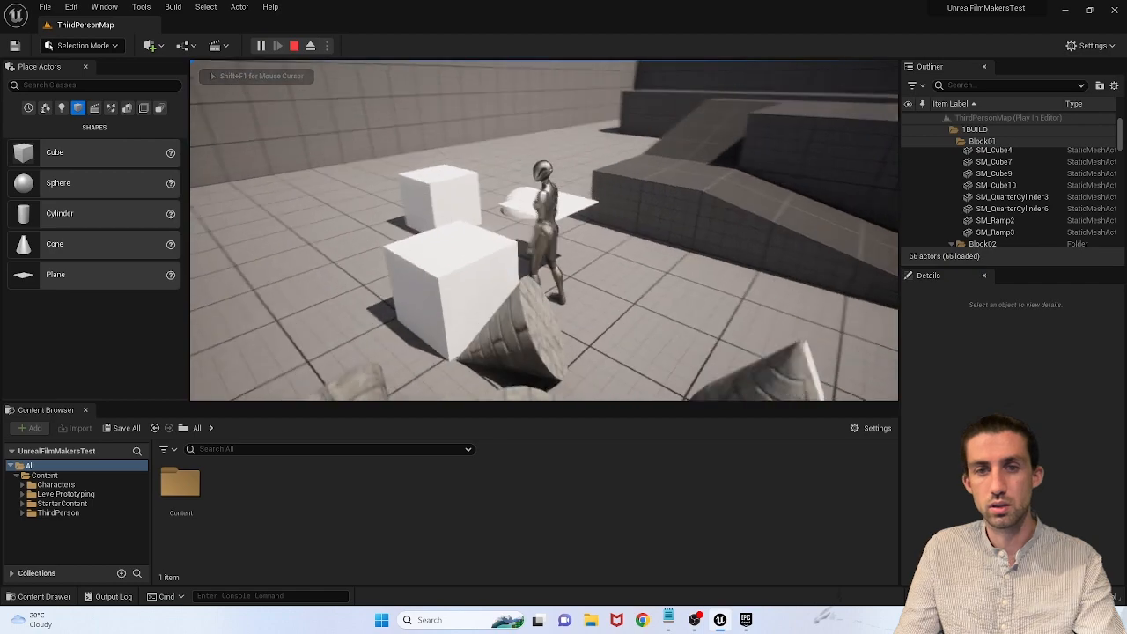
{"action": "key", "text": "w"}
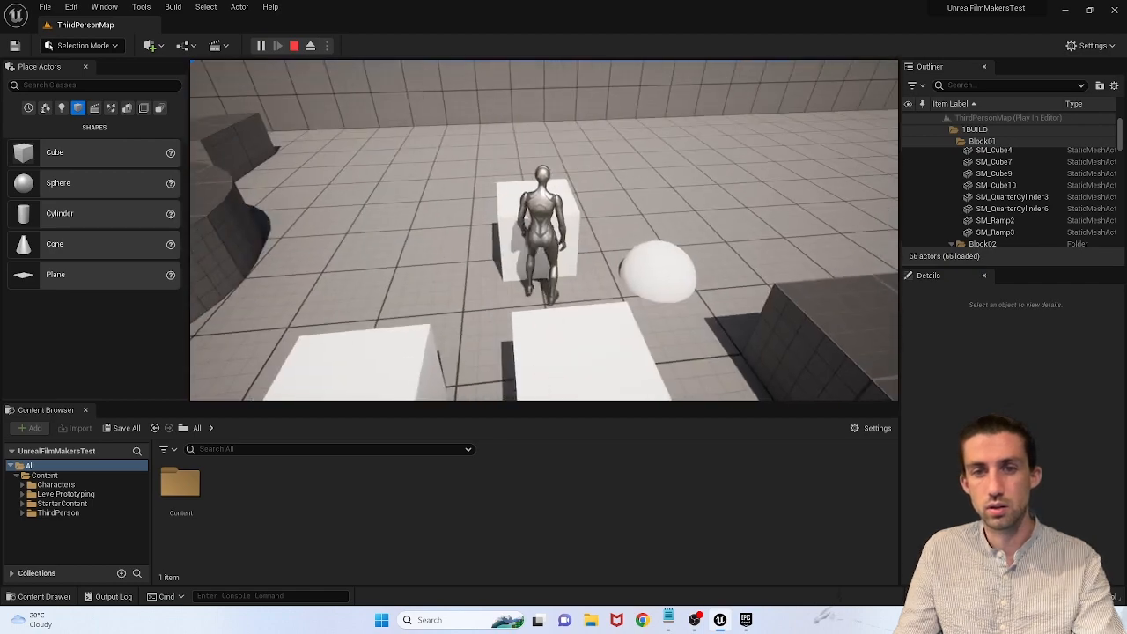
{"action": "key", "text": "w"}
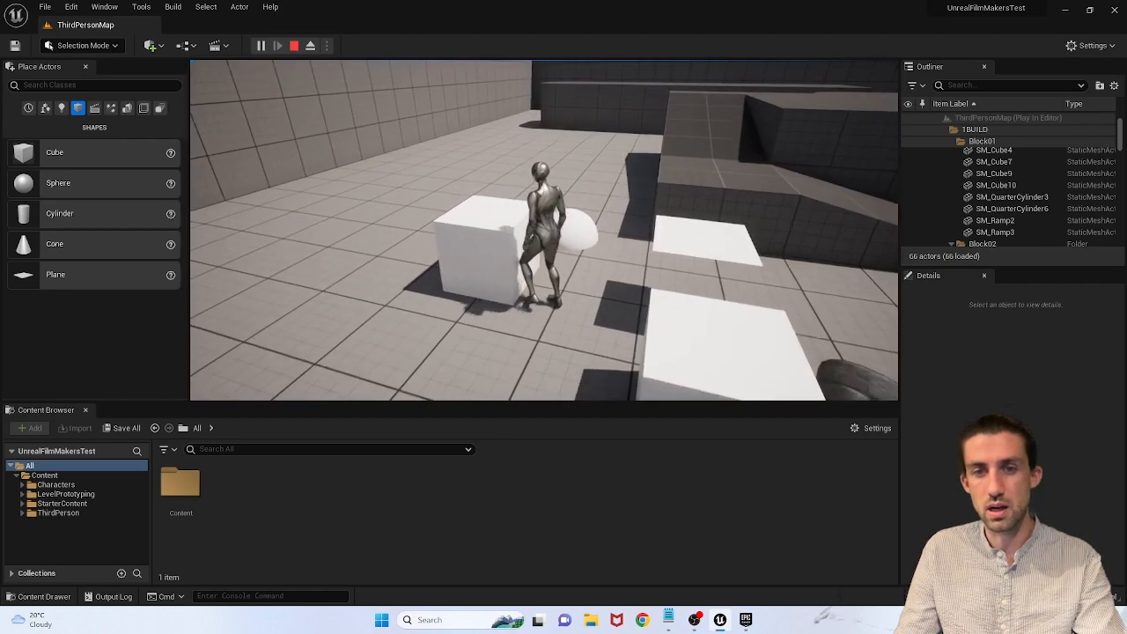
{"action": "key", "text": "Escape"}
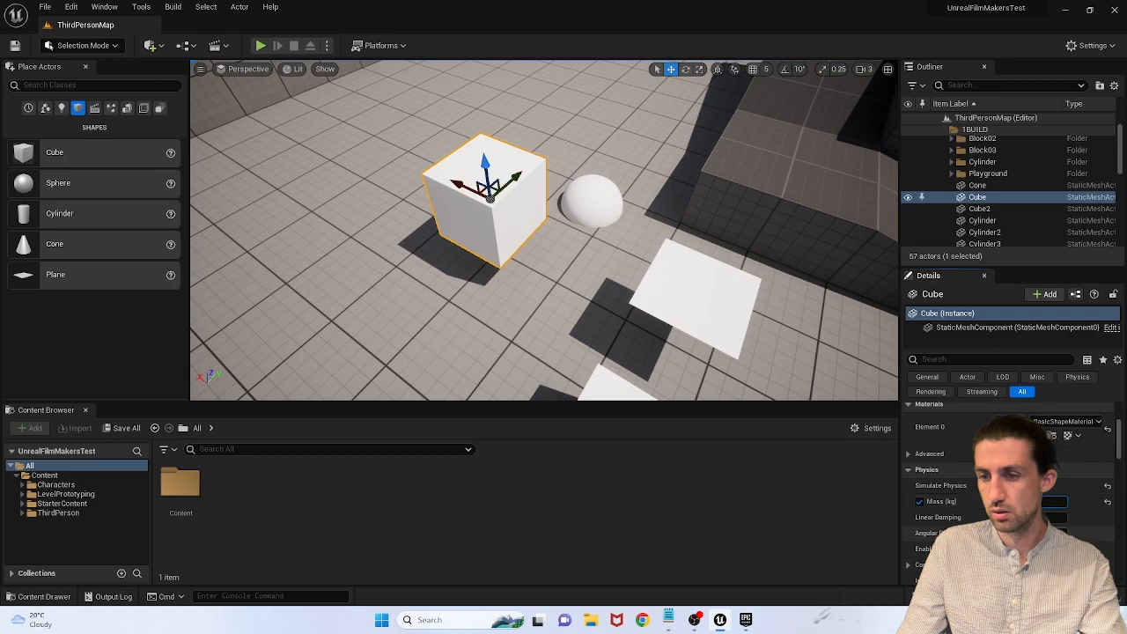
Step: Run another play session, knocking the cube away and running the character through the pile of cones, and end it
{"action": "left_click", "coordinate": [260, 45]}
{"action": "key", "text": "w"}
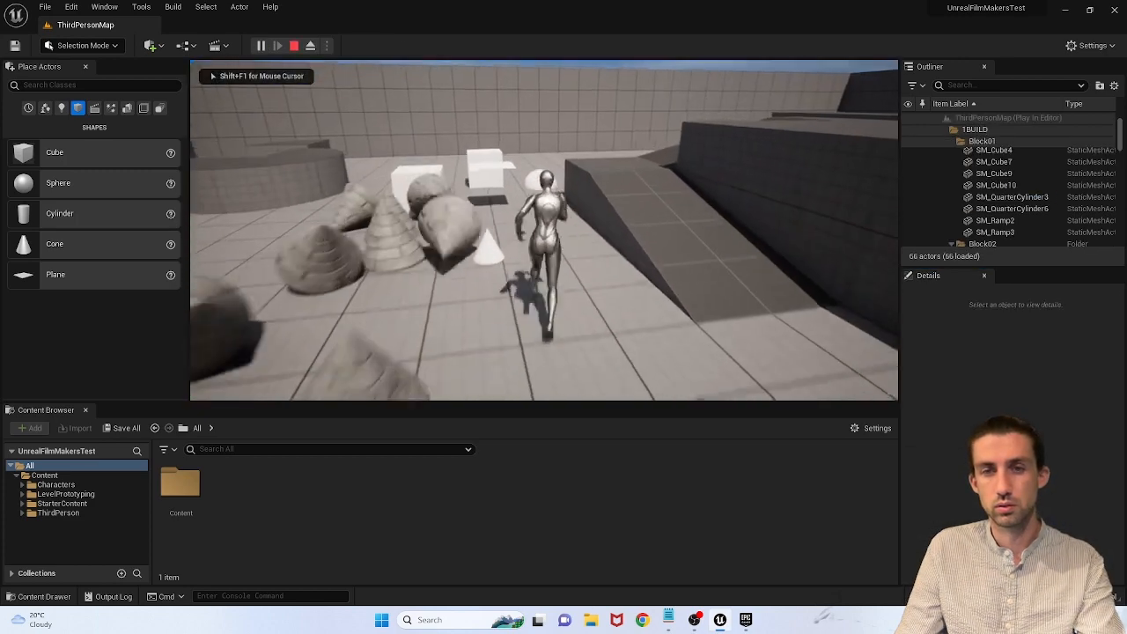
{"action": "key", "text": "w"}
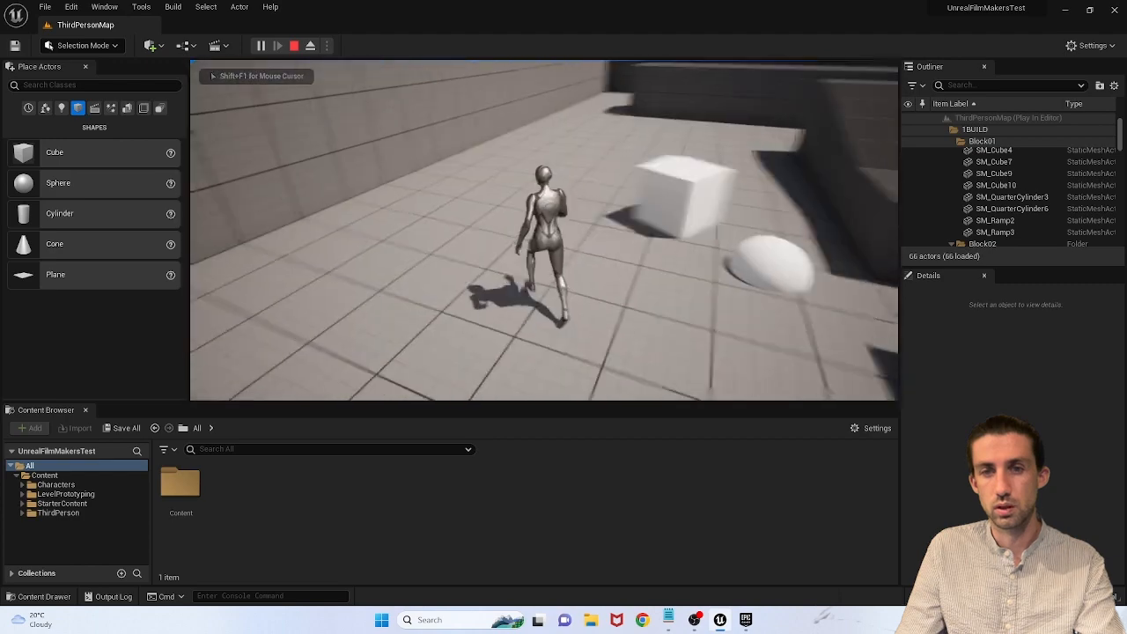
{"action": "key", "text": "w"}
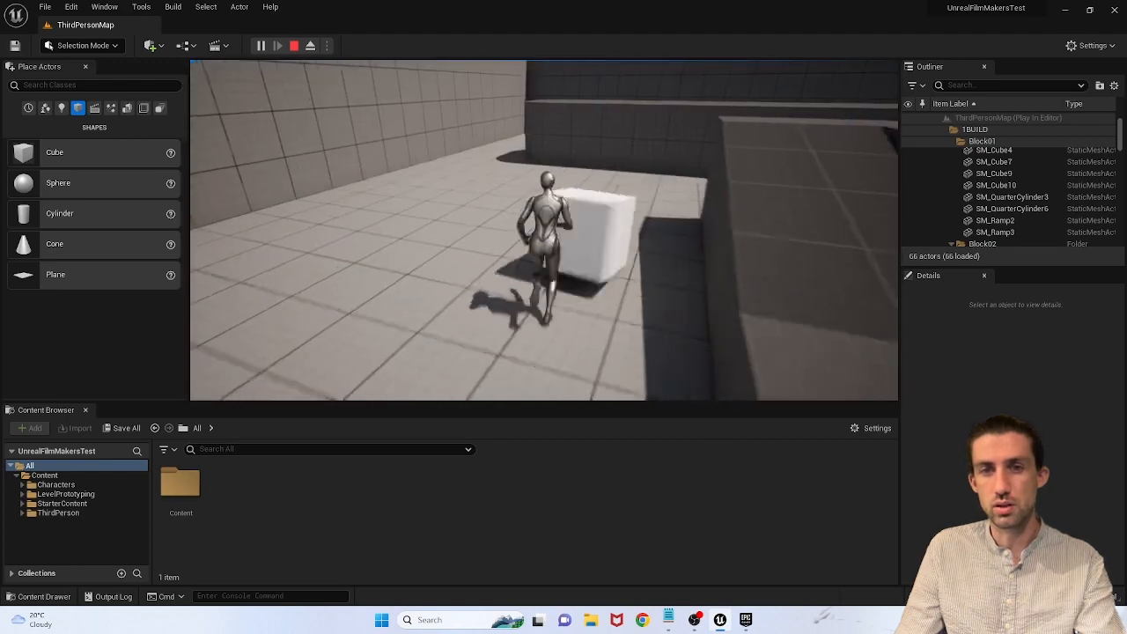
{"action": "key", "text": "w"}
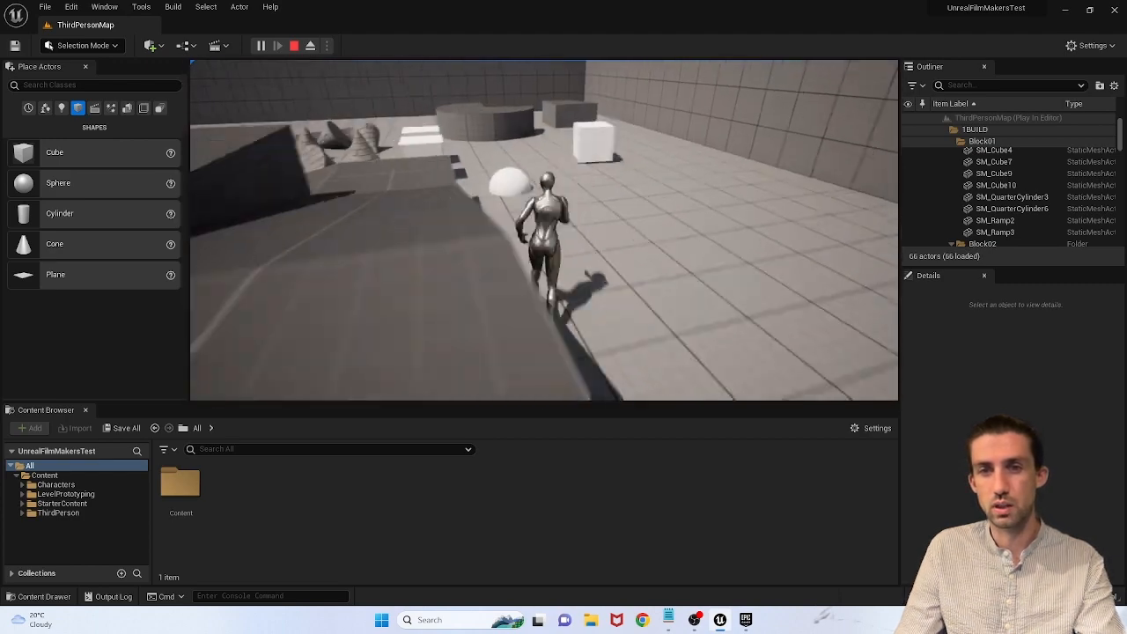
{"action": "key", "text": "w"}
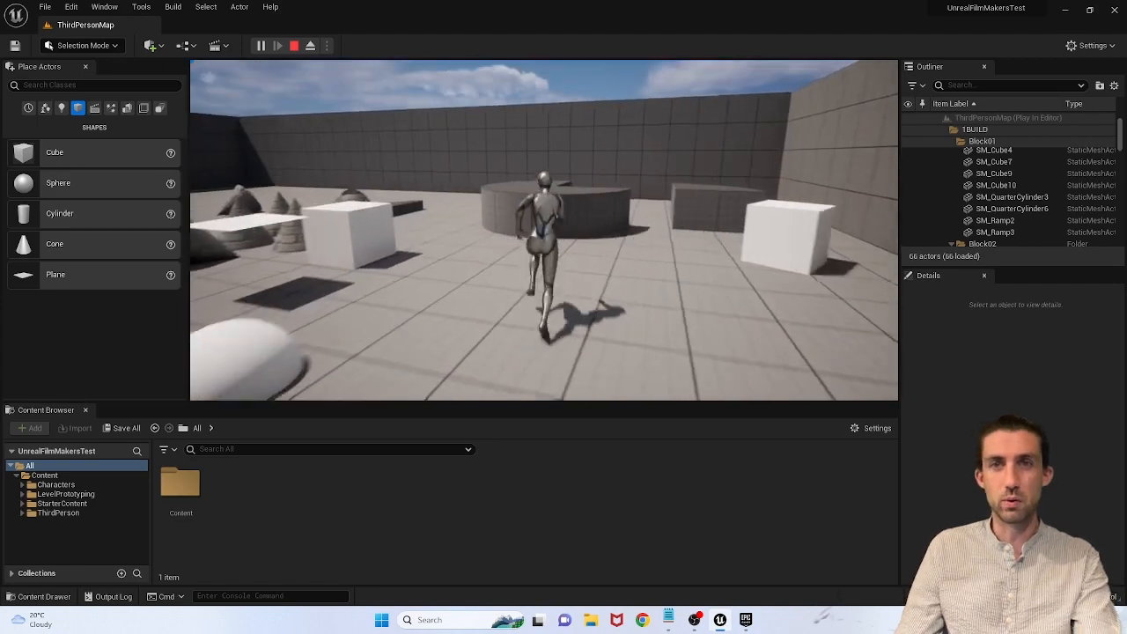
{"action": "key", "text": "w"}
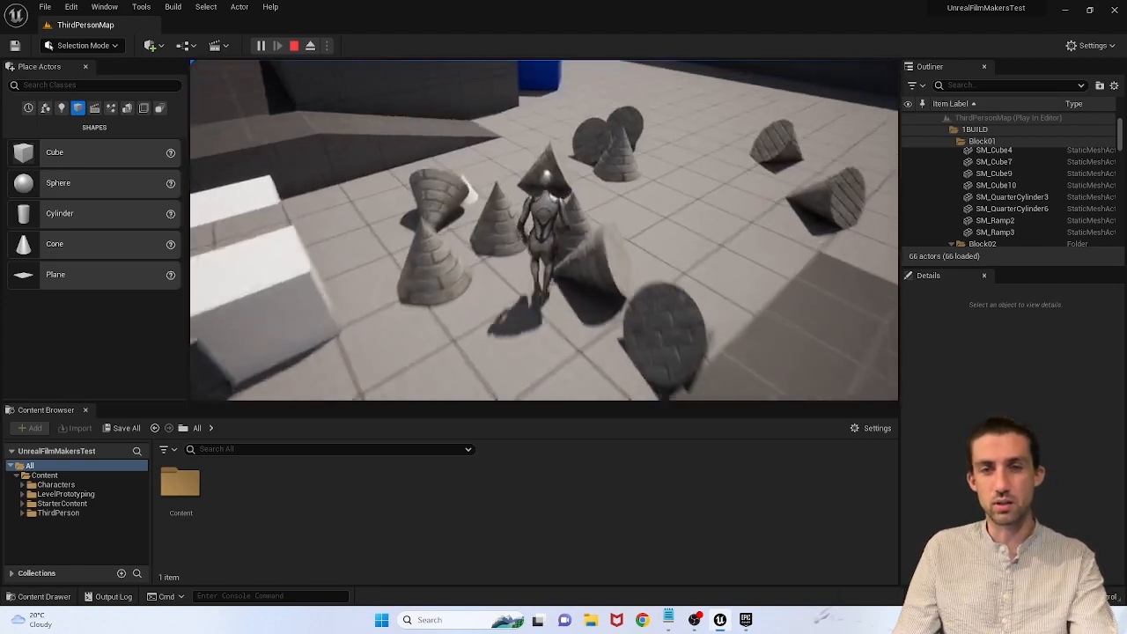
{"action": "key", "text": "w"}
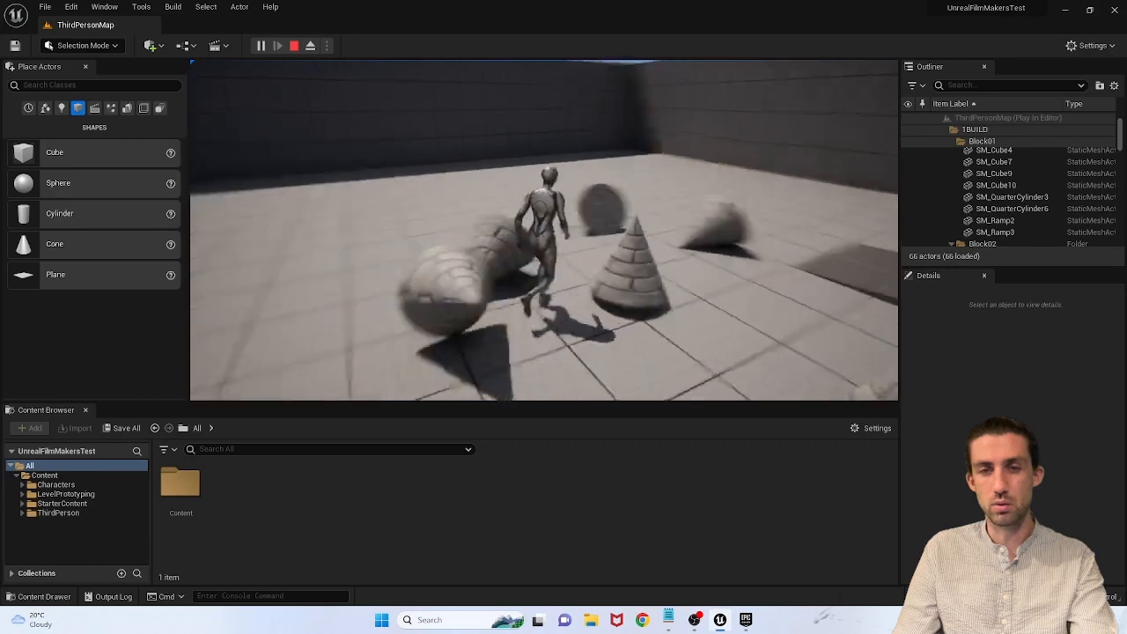
{"action": "key", "text": "w"}
{"action": "key", "text": "Escape"}
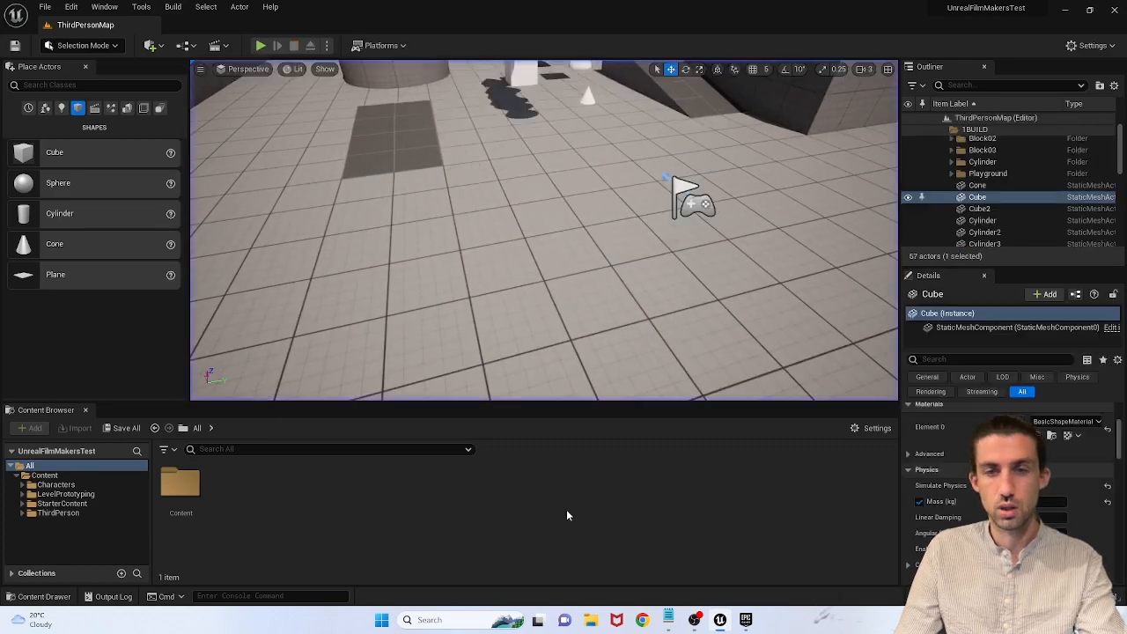
Step: Check the TOPIC notes in Notepad and load the UE4 Classic Layout in Unreal Editor
{"action": "left_click", "coordinate": [669, 620]}
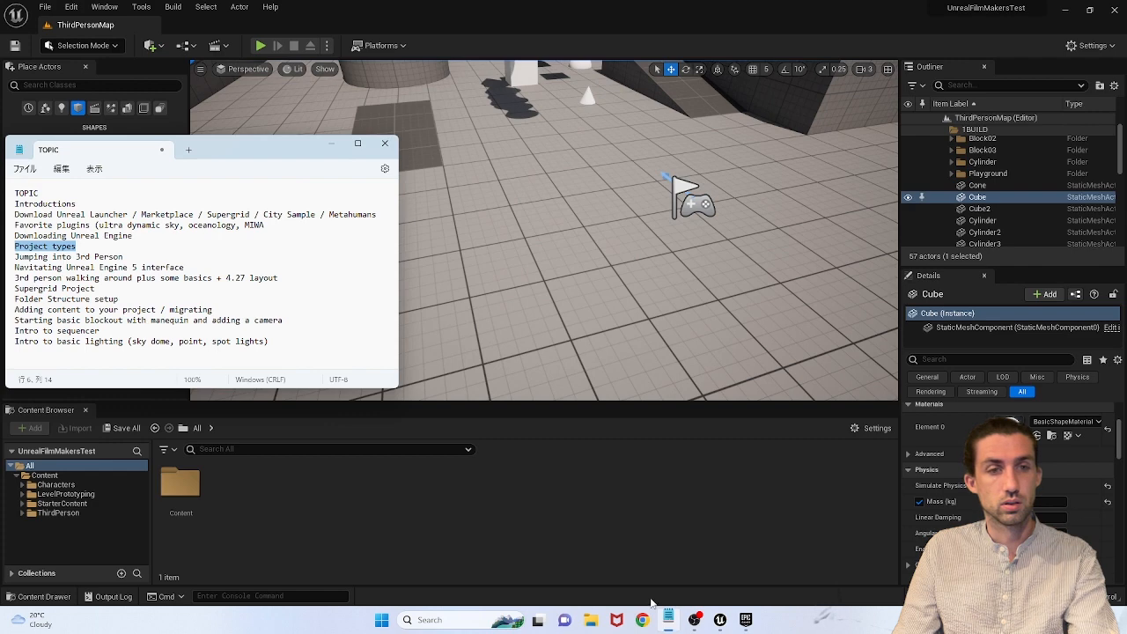
{"action": "left_click", "coordinate": [515, 531]}
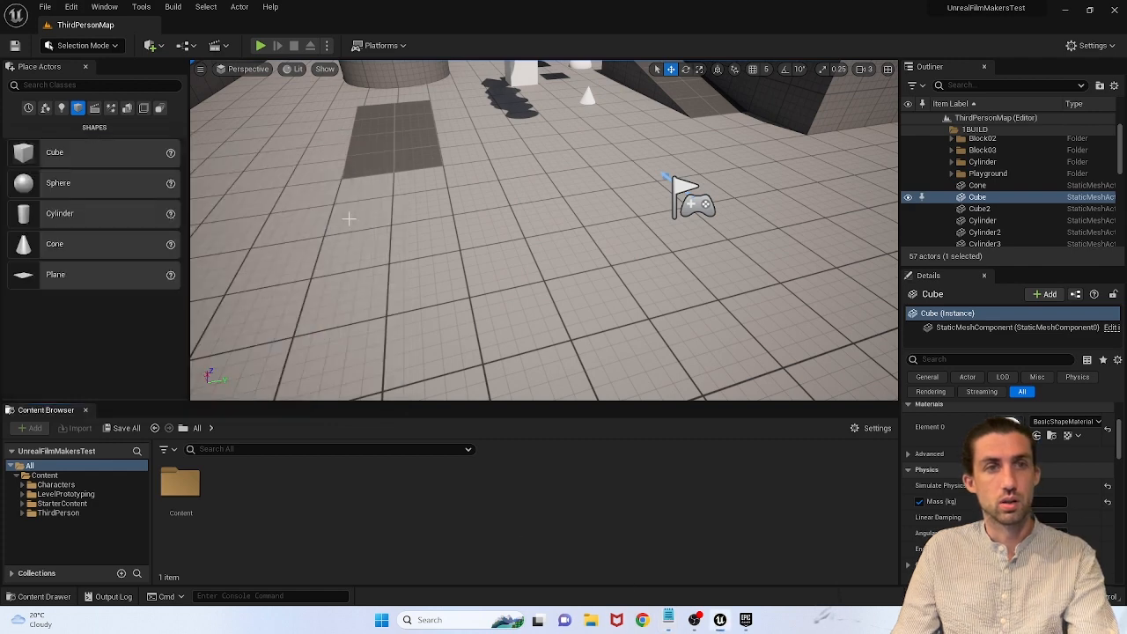
{"action": "left_click", "coordinate": [105, 7]}
{"action": "mouse_move", "coordinate": [145, 376]}
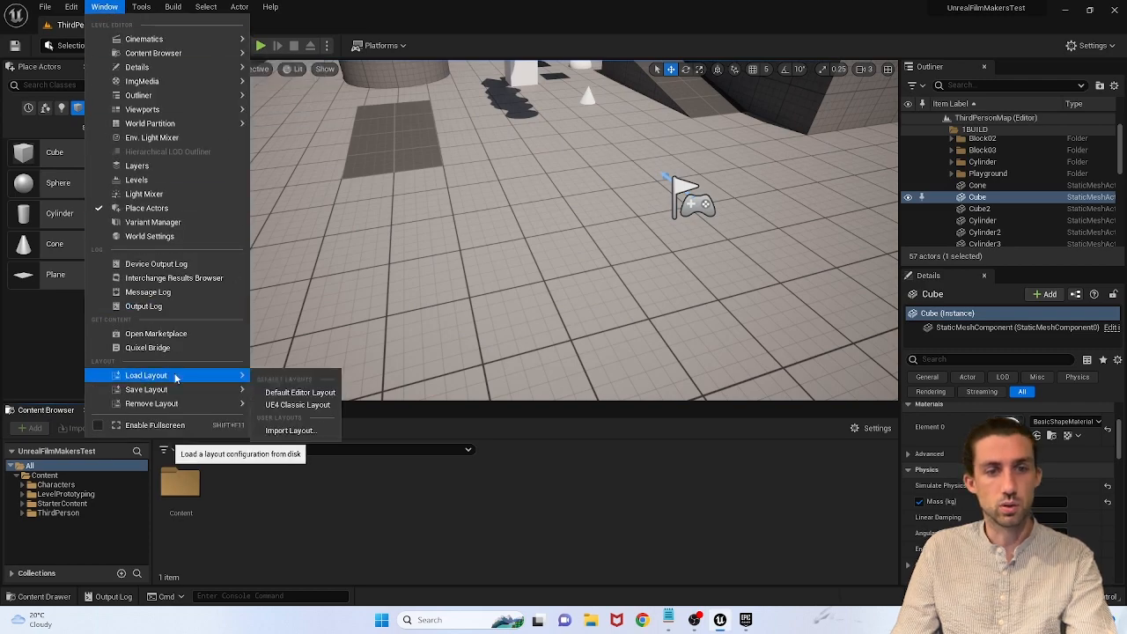
{"action": "left_click", "coordinate": [295, 405]}
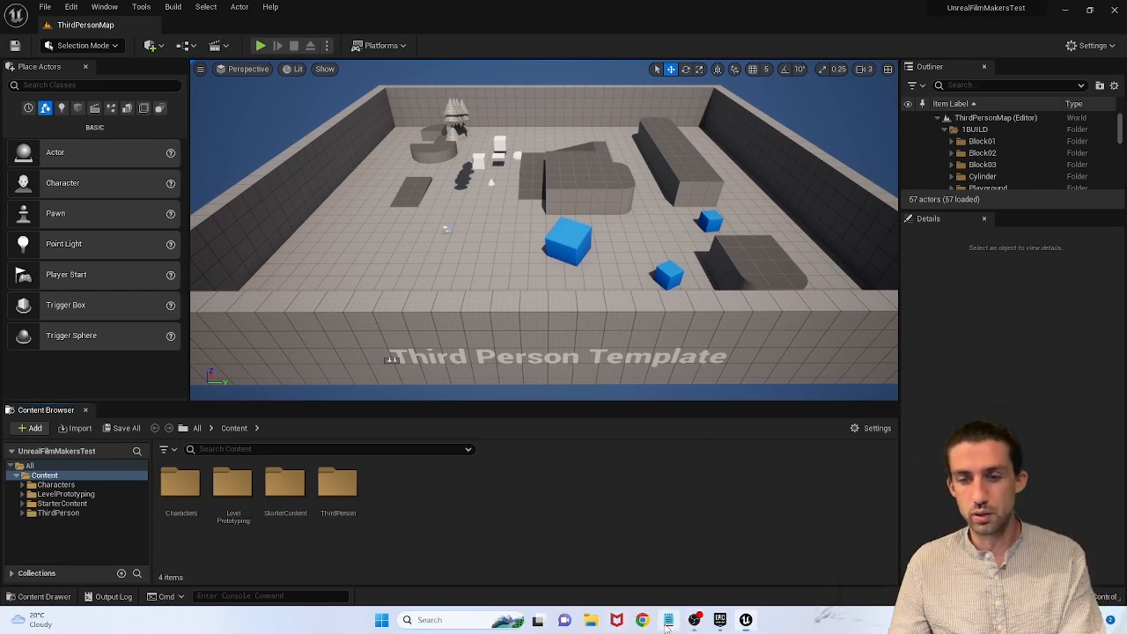
Step: Highlight the Unreal Engine 5 interface and 3rd person walking lines in the TOPIC notes, and return to Unreal Editor
{"action": "left_click", "coordinate": [669, 621]}
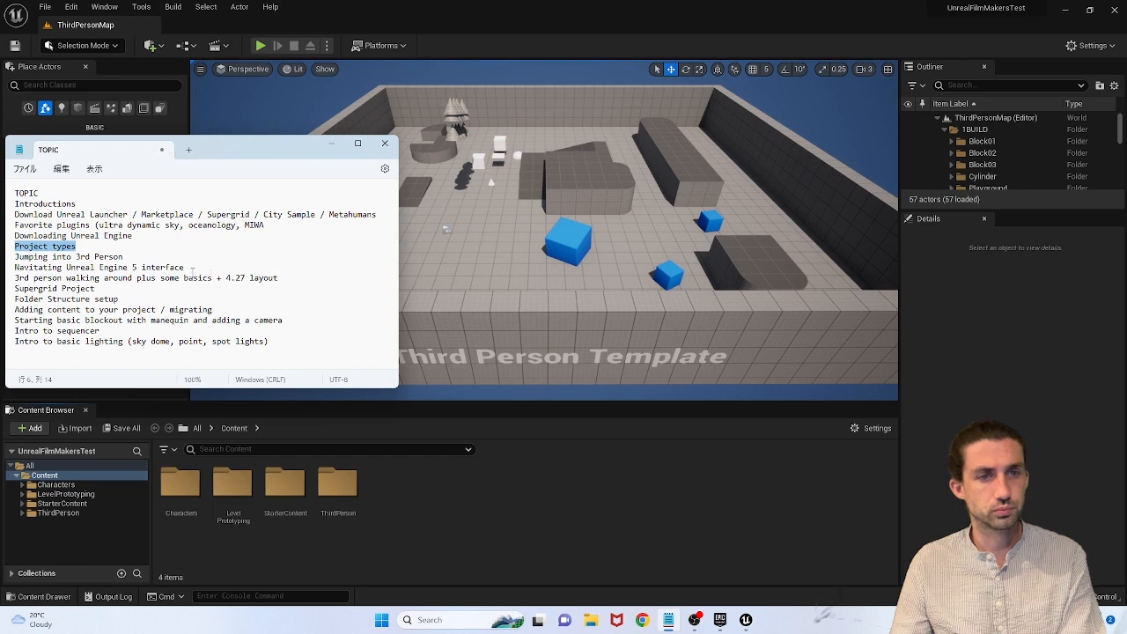
{"action": "left_click_drag", "start_coordinate": [280, 278], "coordinate": [16, 267]}
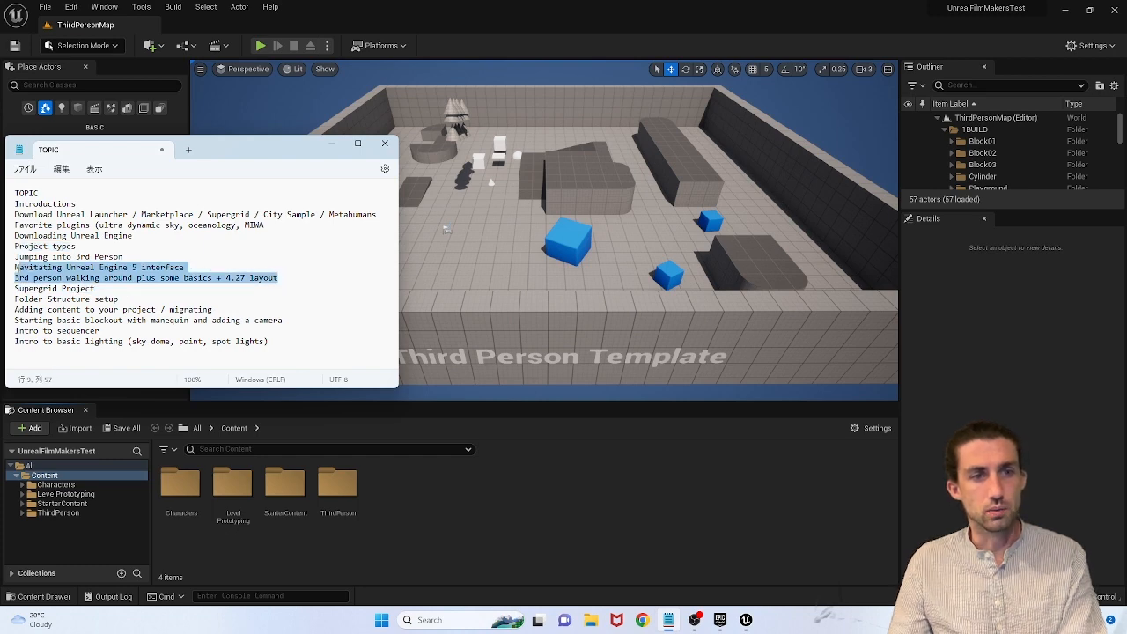
{"action": "left_click", "coordinate": [418, 271]}
{"action": "left_click", "coordinate": [432, 297]}
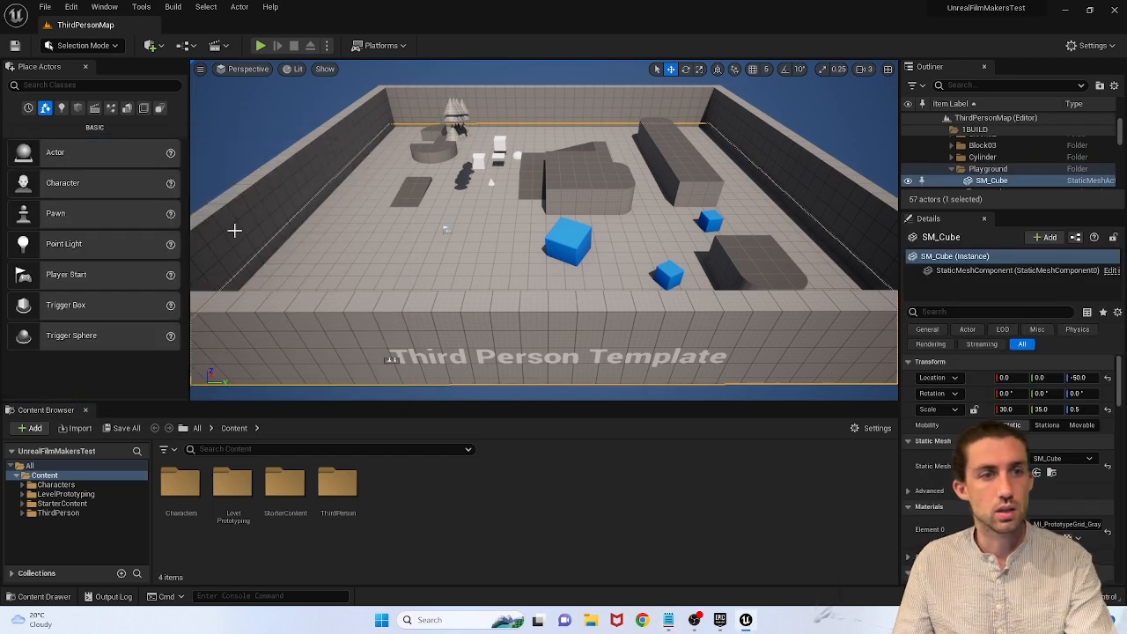
{"action": "mouse_move", "coordinate": [332, 183]}
{"action": "right_mouse_down"}
{"action": "mouse_move", "coordinate": [332, 196]}
{"action": "mouse_move", "coordinate": [440, 192]}
{"action": "mouse_move", "coordinate": [332, 172]}
{"action": "right_mouse_up"}
{"action": "key", "text": "w"}
{"action": "scroll", "coordinate": [420, 280], "scroll_direction": "down", "scroll_amount": 10}
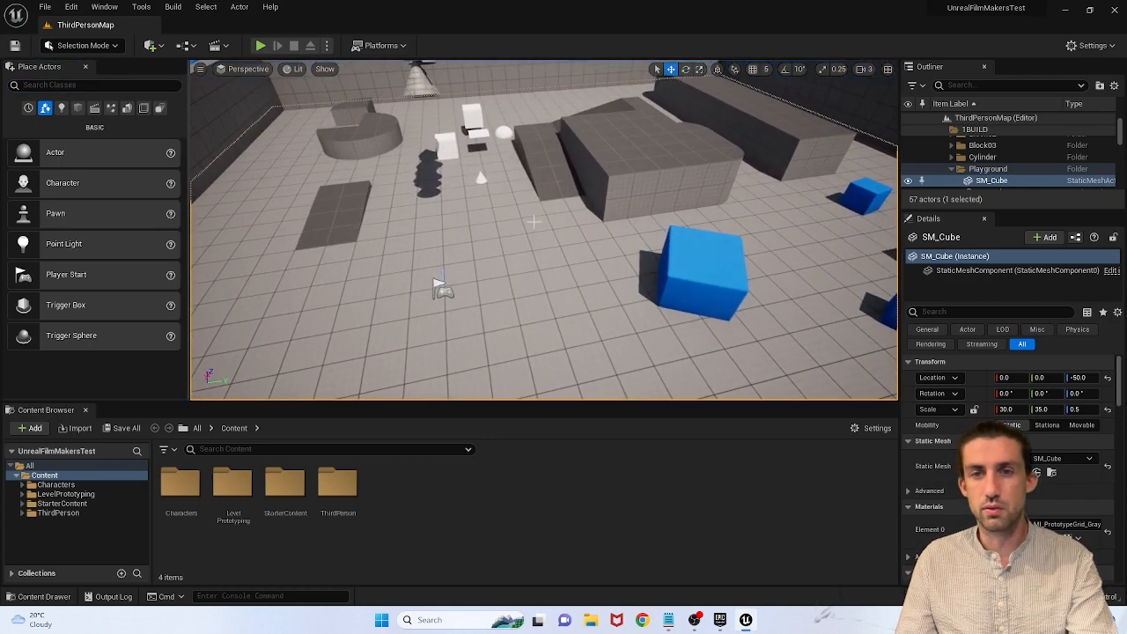
{"action": "scroll", "coordinate": [489, 267], "scroll_direction": "down", "scroll_amount": 5}
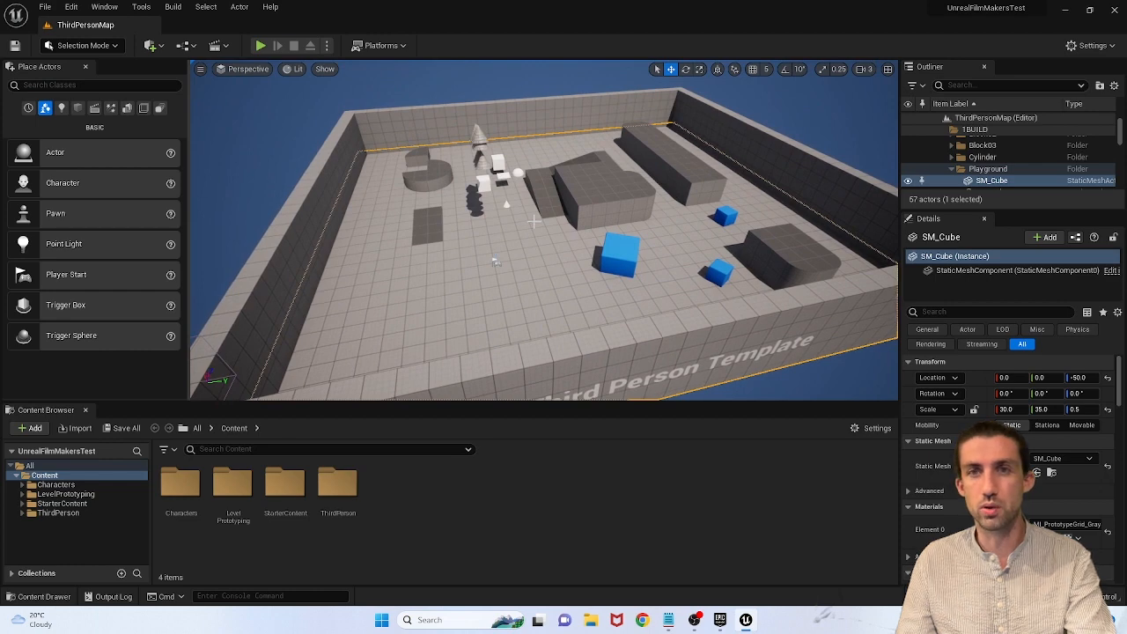
{"action": "right_click_drag", "start_coordinate": [534, 221], "coordinate": [534, 221]}
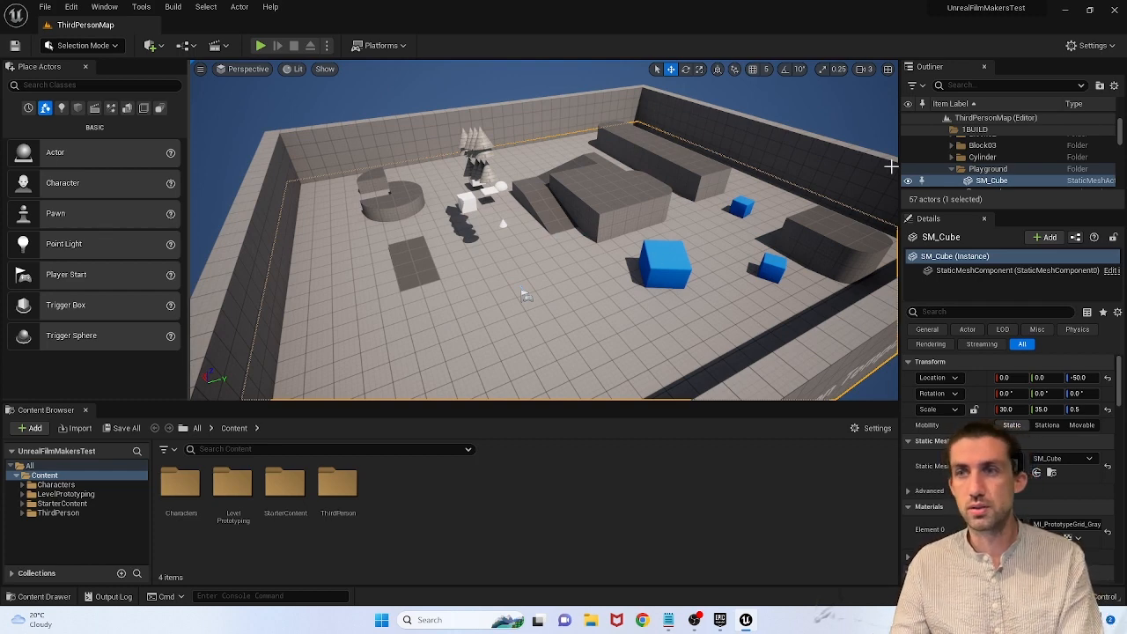
Step: Close Unreal Editor without saving the changed content and move the TOPIC notes window off the launcher's project list
{"action": "left_click", "coordinate": [1115, 10]}
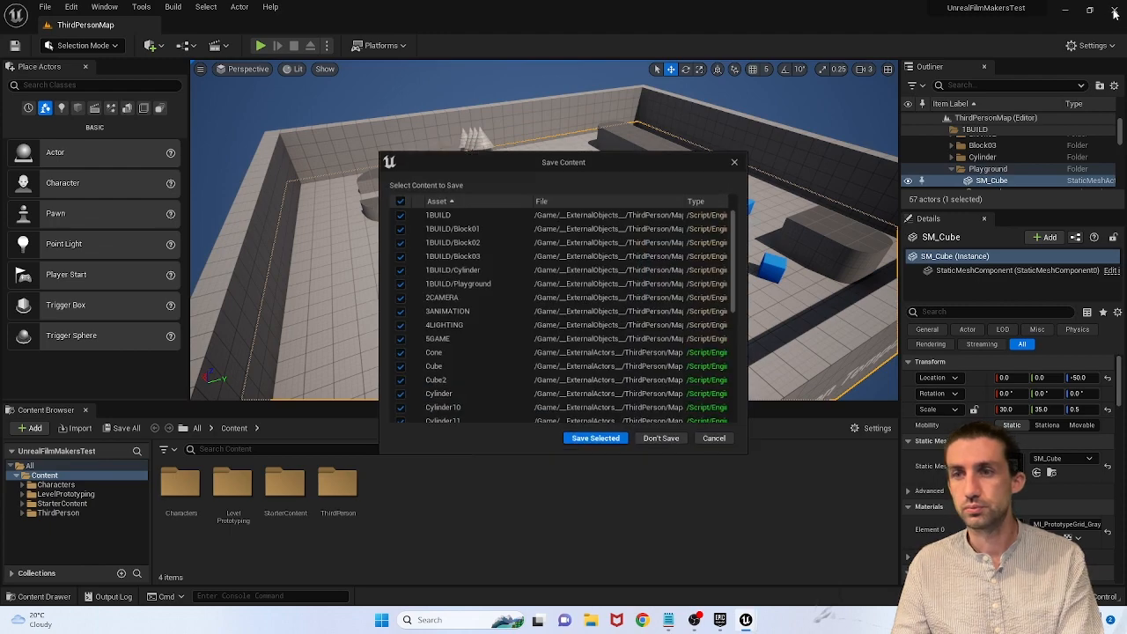
{"action": "left_click", "coordinate": [664, 453]}
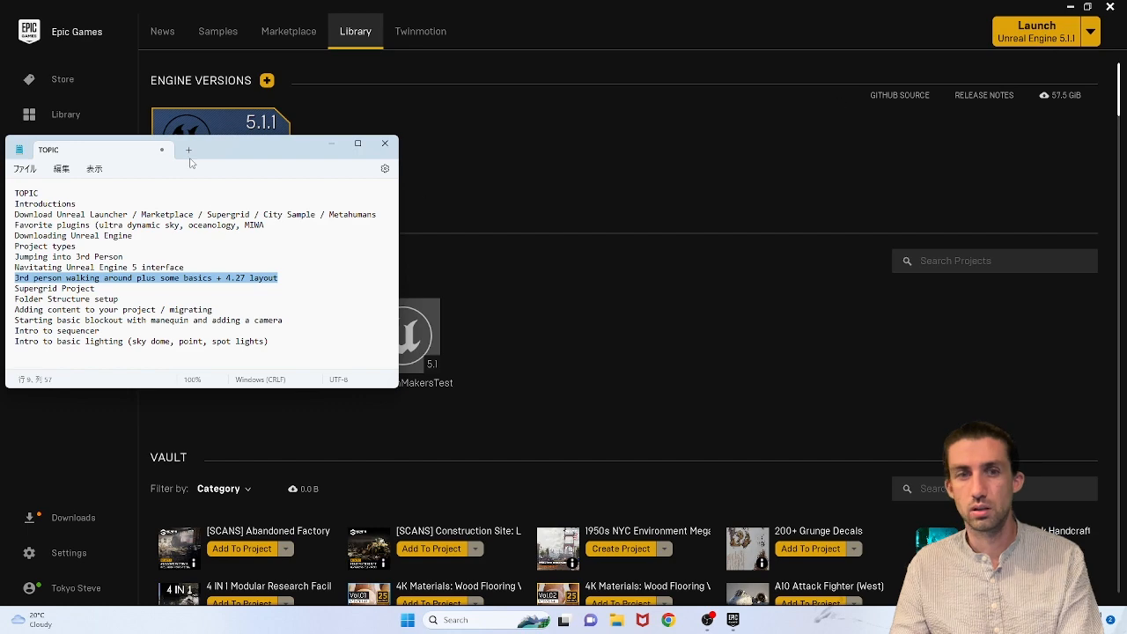
{"action": "left_click_drag", "start_coordinate": [191, 159], "coordinate": [850, 191]}
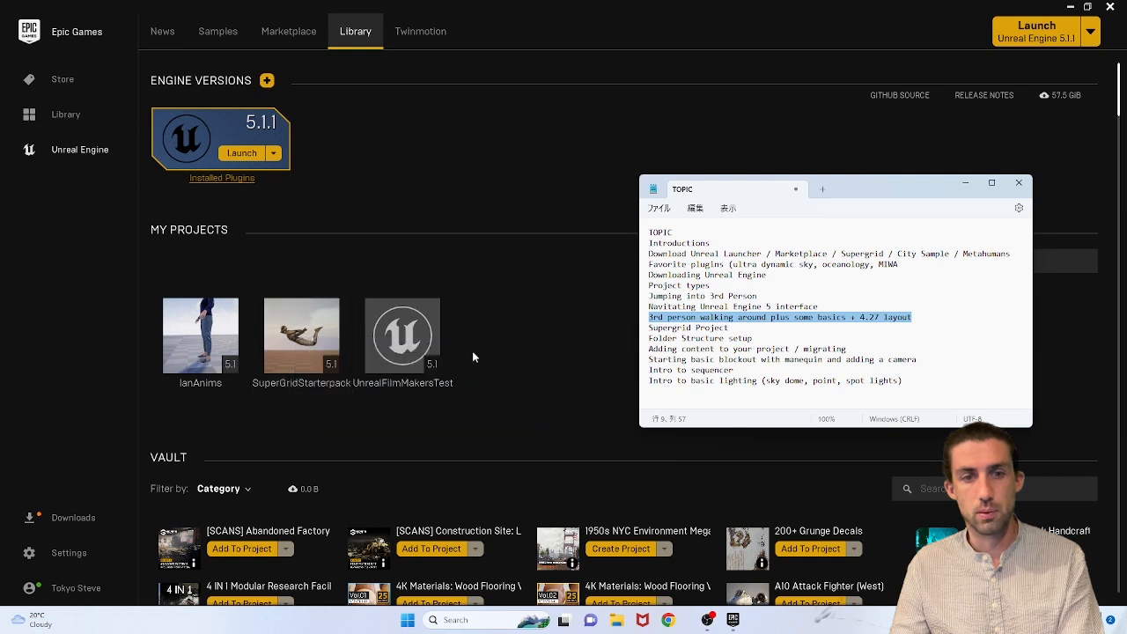
Step: Try to open the SuperGridStarterpack project from the Epic Games Launcher library
{"action": "mouse_move", "coordinate": [329, 341]}
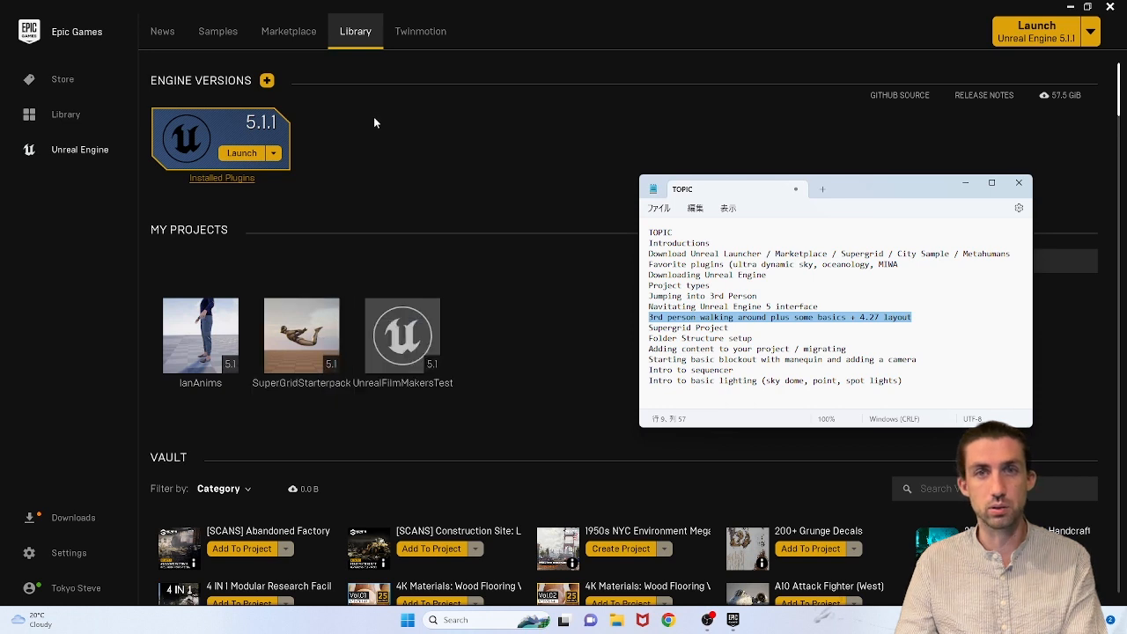
{"action": "double_click", "coordinate": [327, 334]}
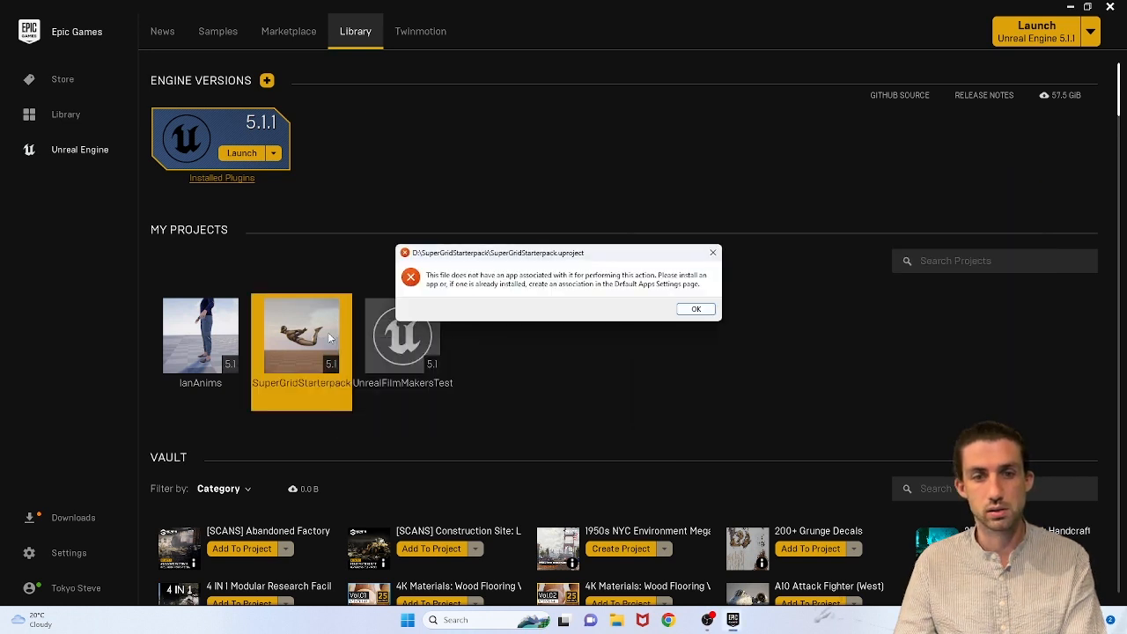
{"action": "key", "text": "Return"}
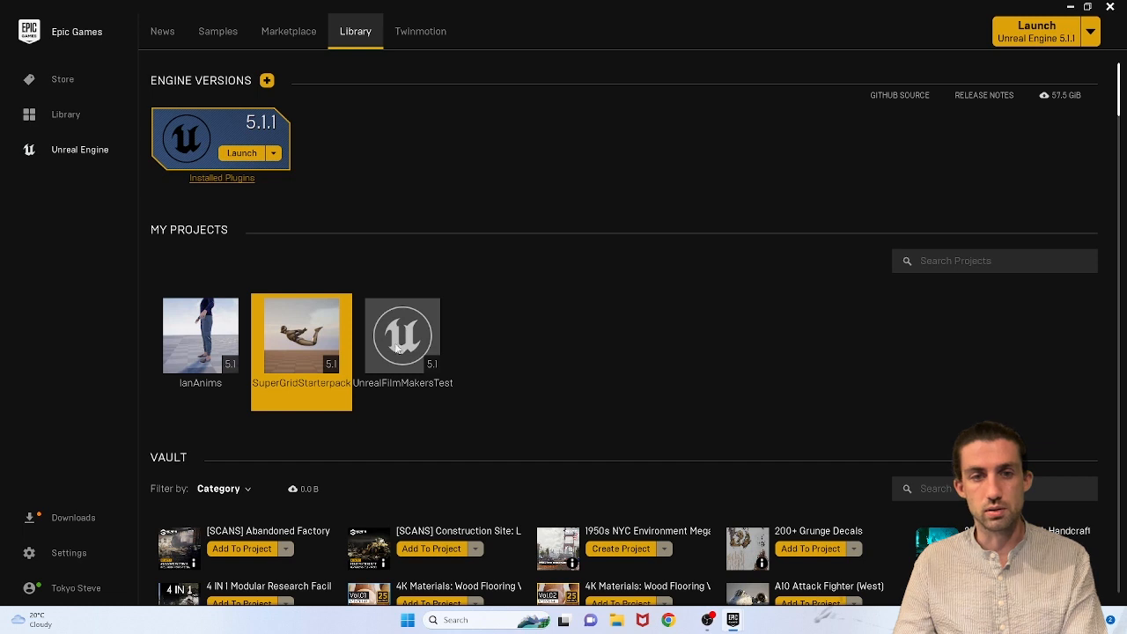
Step: Dismiss the missing app association error for SuperGridStarterpack.uproject
{"action": "mouse_move", "coordinate": [304, 331]}
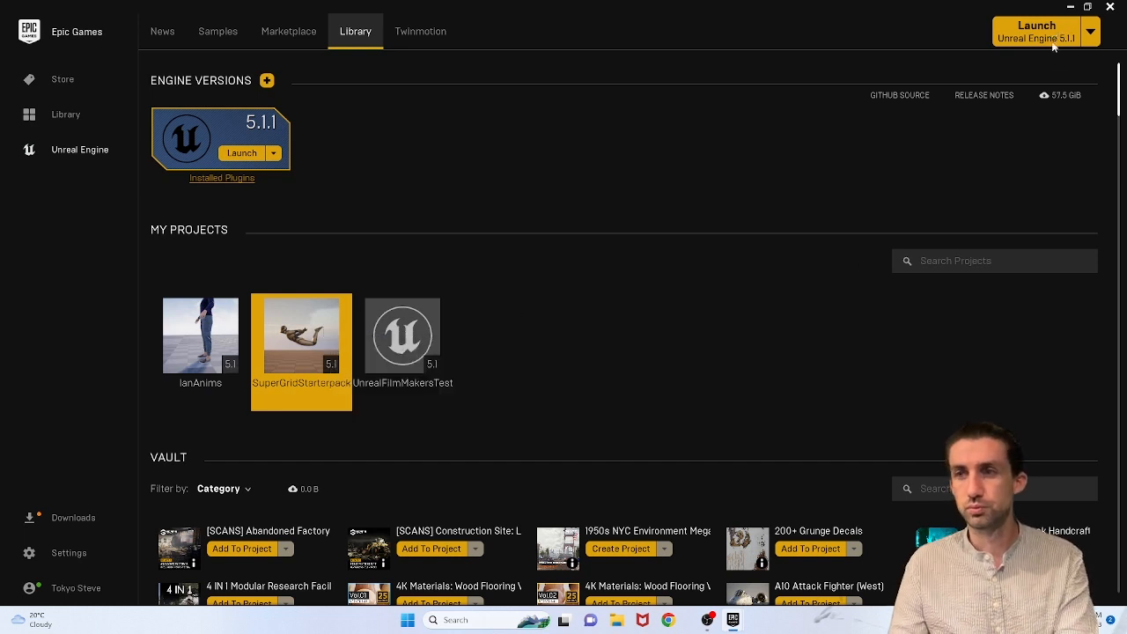
{"action": "mouse_move", "coordinate": [732, 622]}
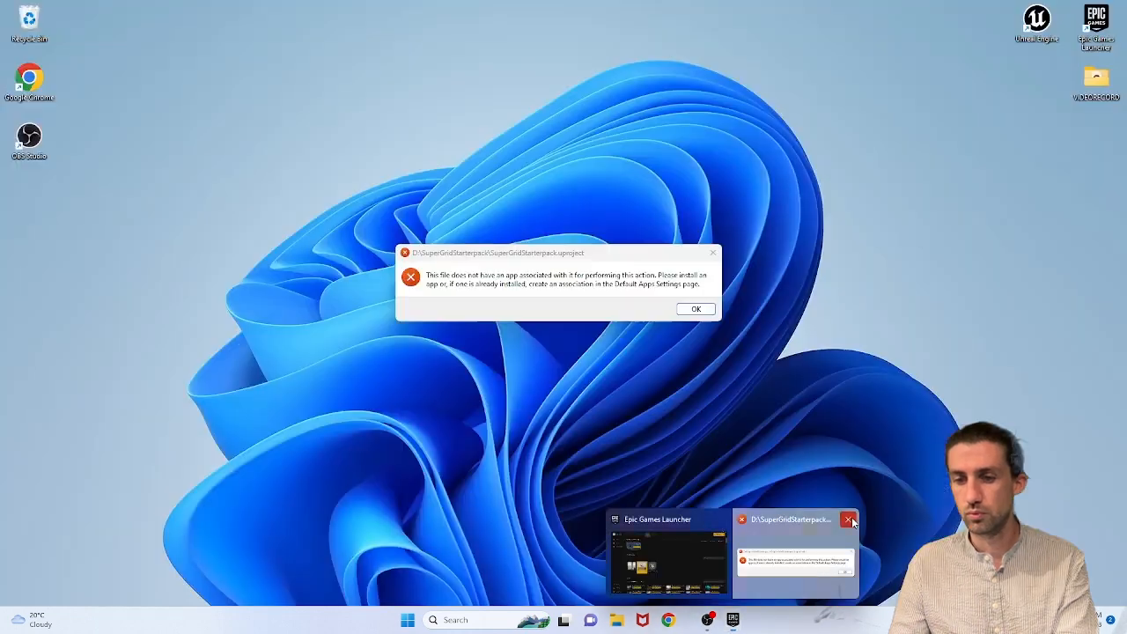
{"action": "left_click", "coordinate": [851, 522]}
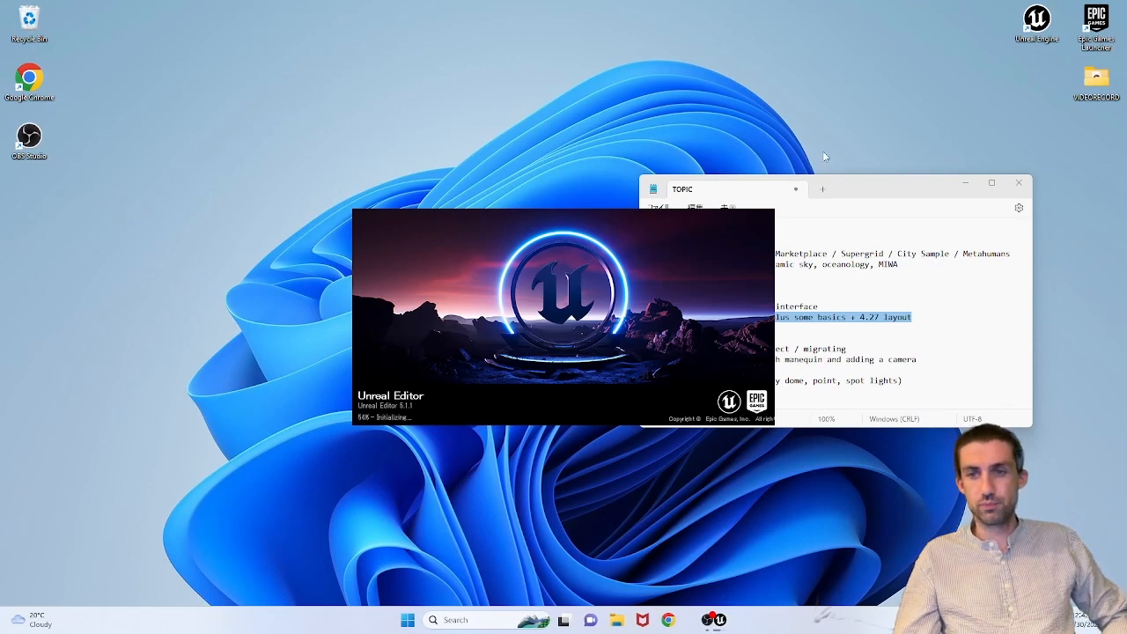
{"action": "left_click_drag", "start_coordinate": [869, 184], "coordinate": [888, 163]}
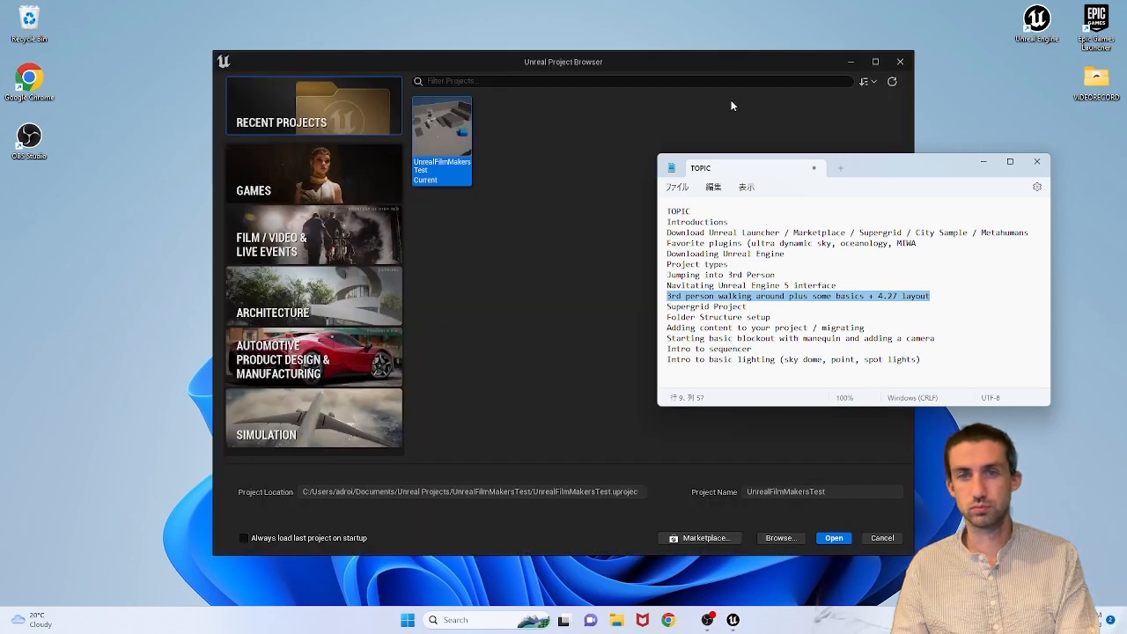
{"action": "left_click", "coordinate": [670, 60]}
{"action": "left_click", "coordinate": [850, 56]}
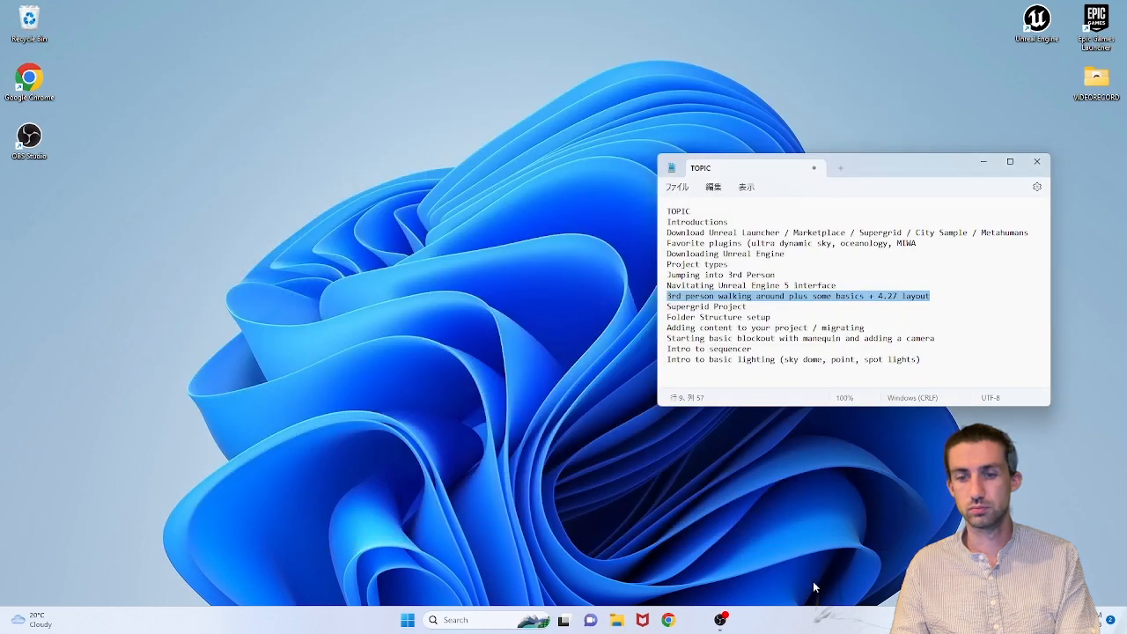
{"action": "left_click", "coordinate": [721, 621]}
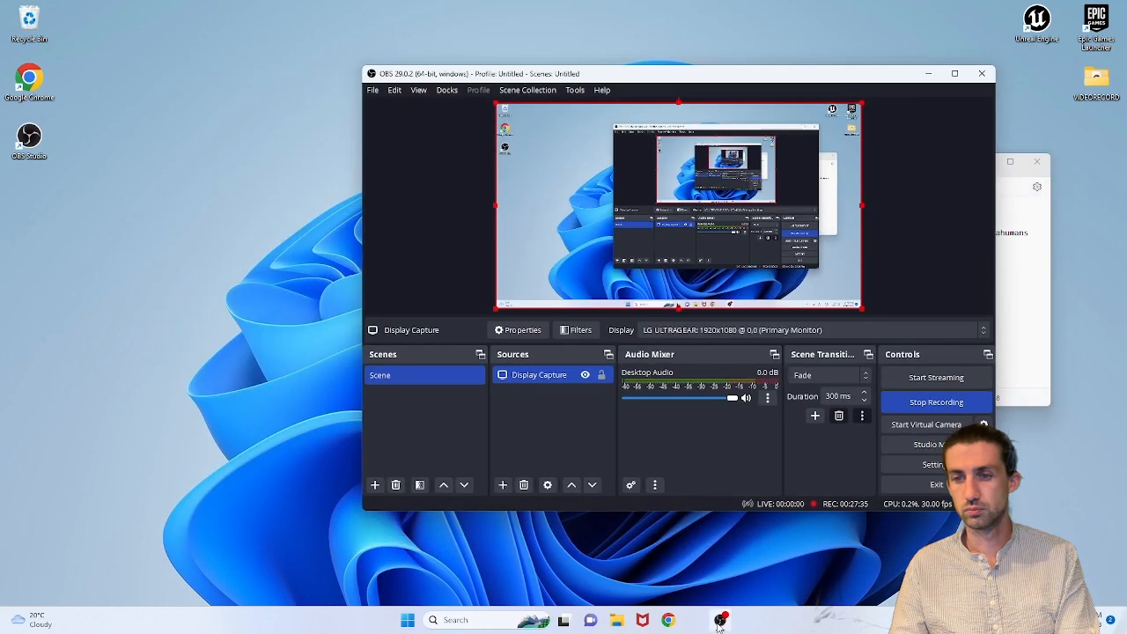
{"action": "left_click", "coordinate": [929, 73]}
Step: Launch Unreal Engine 5.1.1 from the Epic Games Launcher and open SuperGridStarterpack.uproject from the Data (D:) drive
{"action": "double_click", "coordinate": [1098, 24]}
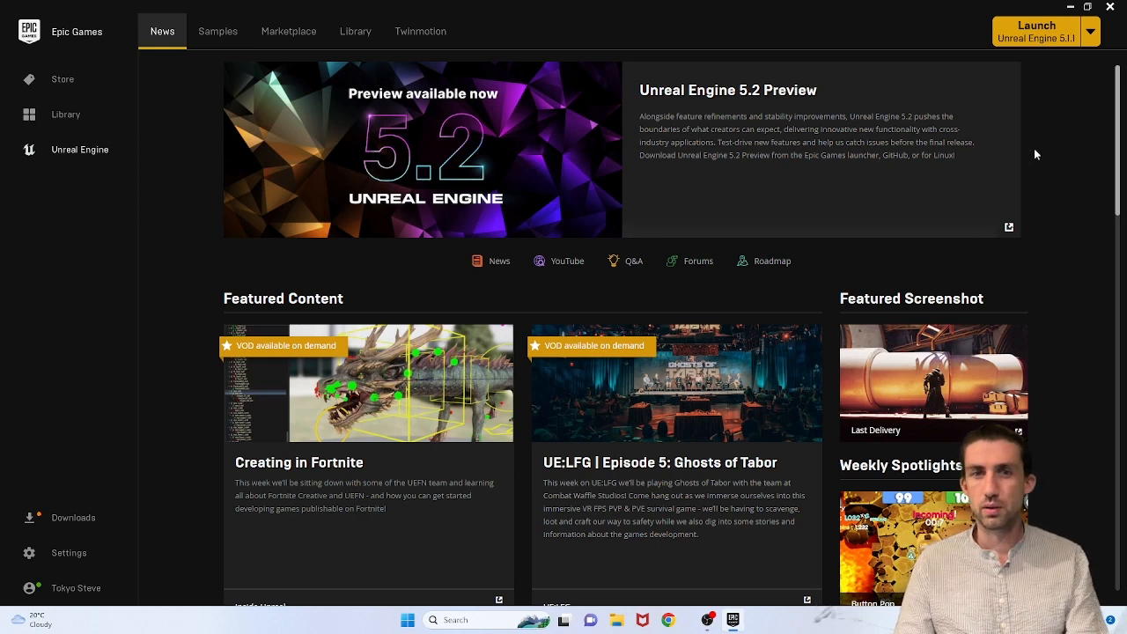
{"action": "left_click", "coordinate": [1065, 36]}
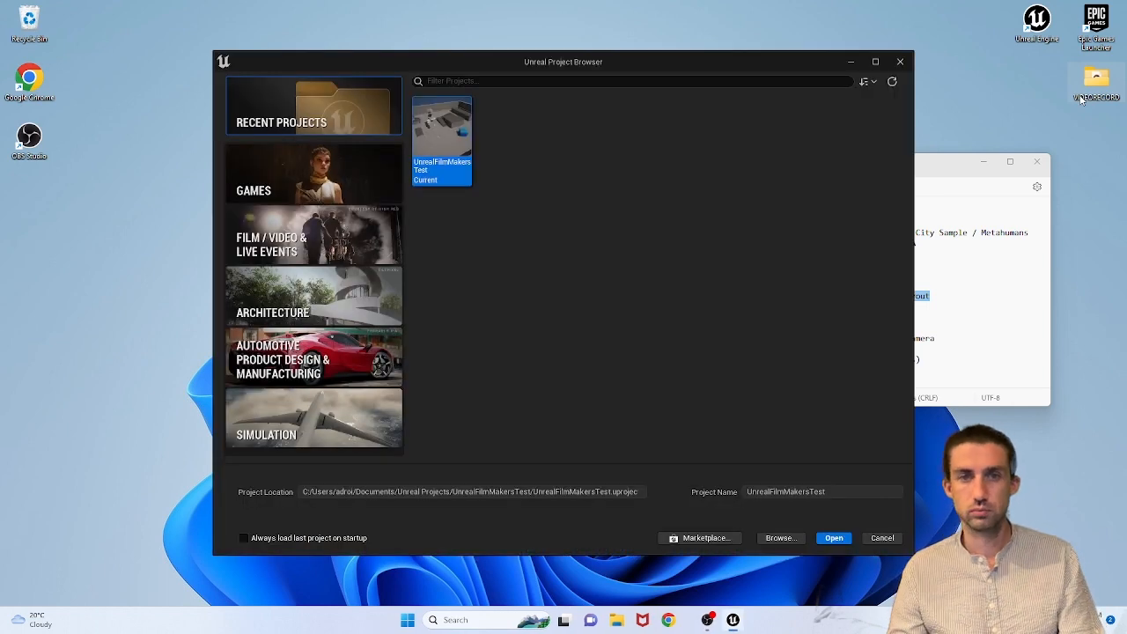
{"action": "left_click", "coordinate": [767, 537]}
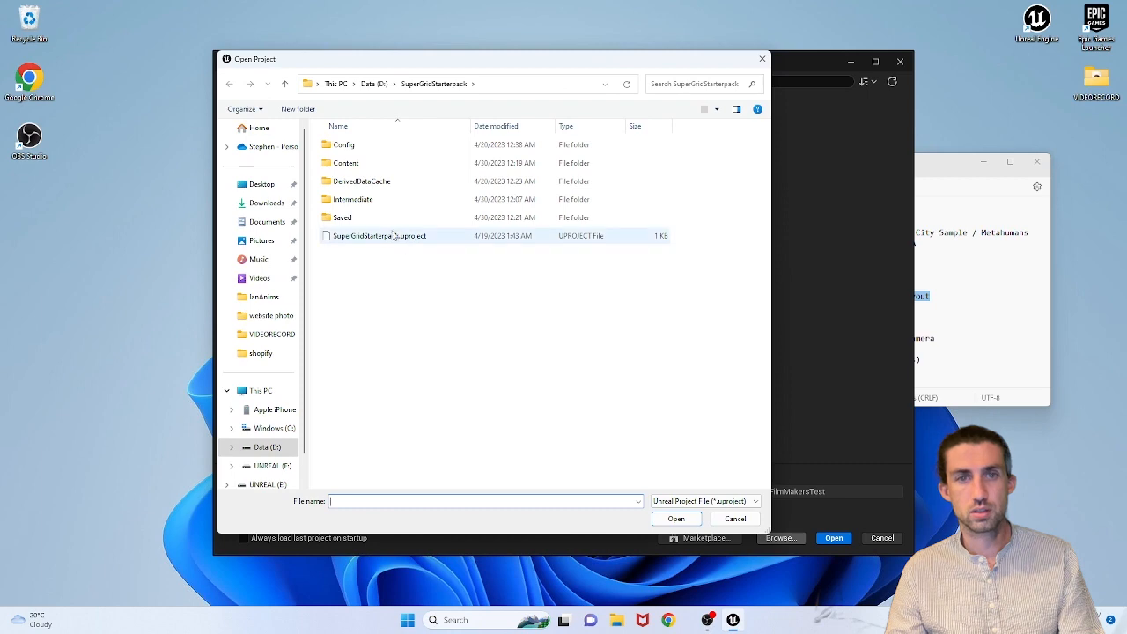
{"action": "left_click", "coordinate": [357, 243]}
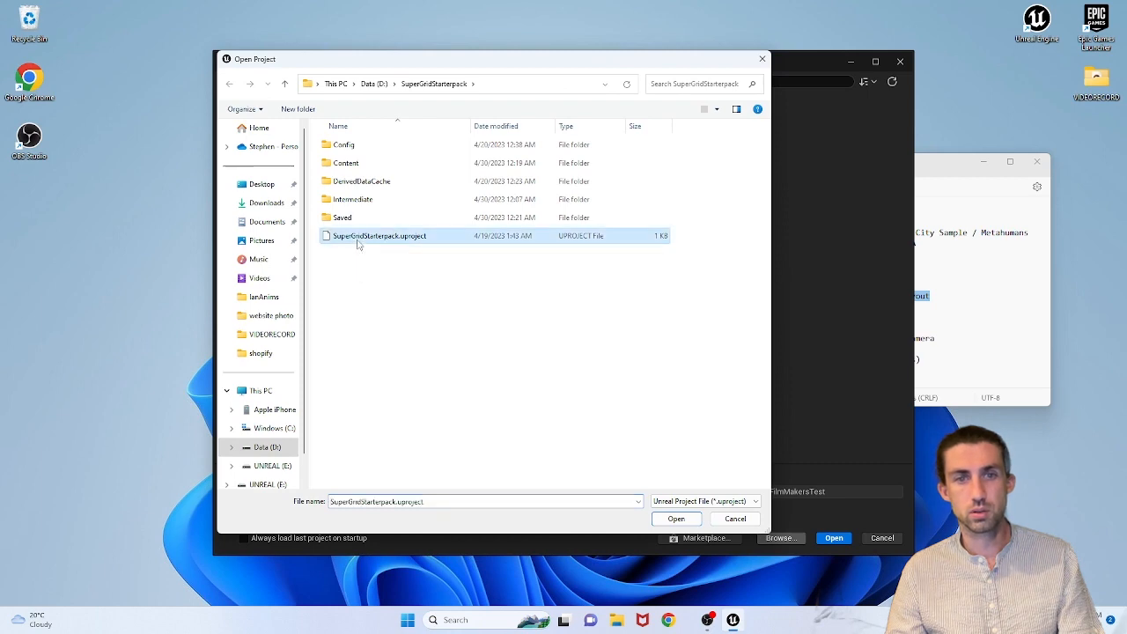
{"action": "left_click", "coordinate": [677, 520]}
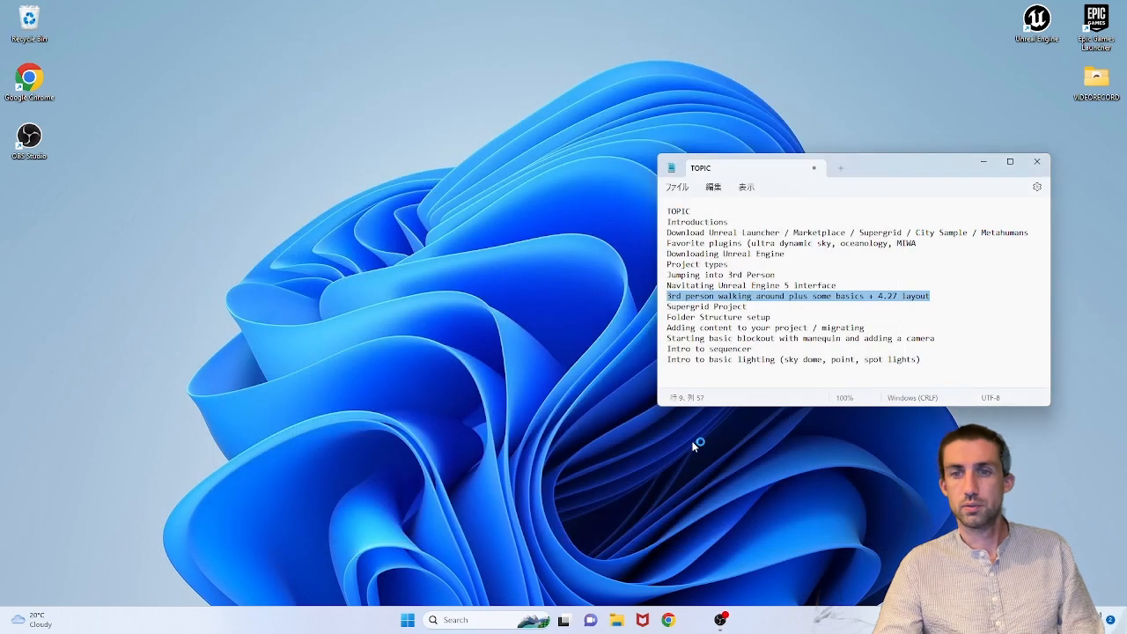
Step: Highlight the Supergrid Project line in the TOPIC notes, then move the notes window aside and minimize it
{"action": "left_click", "coordinate": [667, 315]}
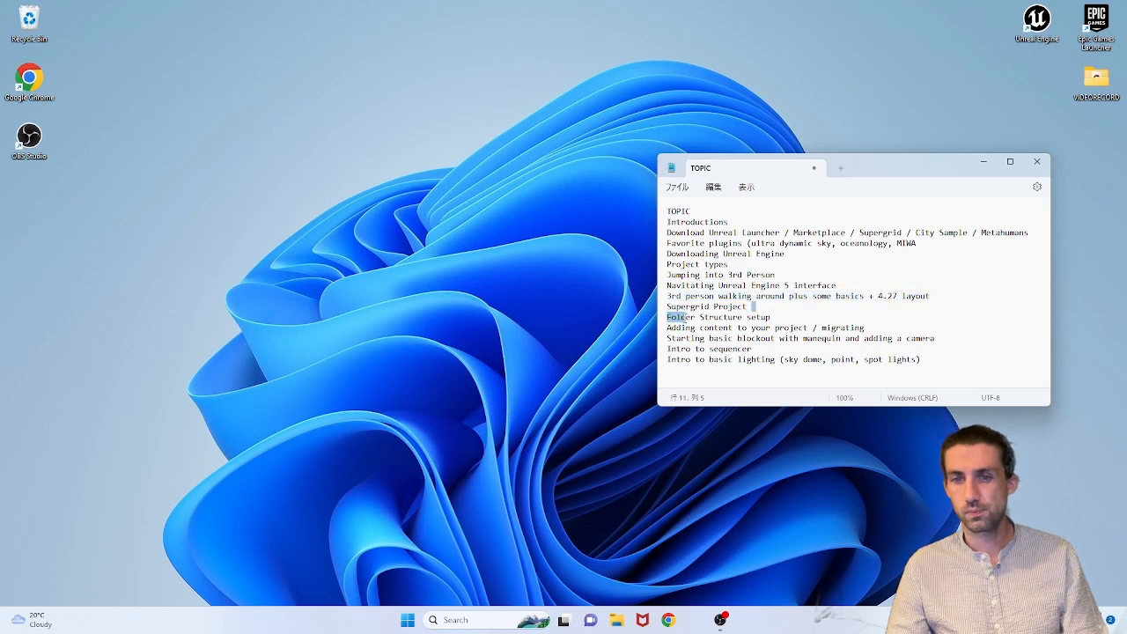
{"action": "triple_click", "coordinate": [664, 307]}
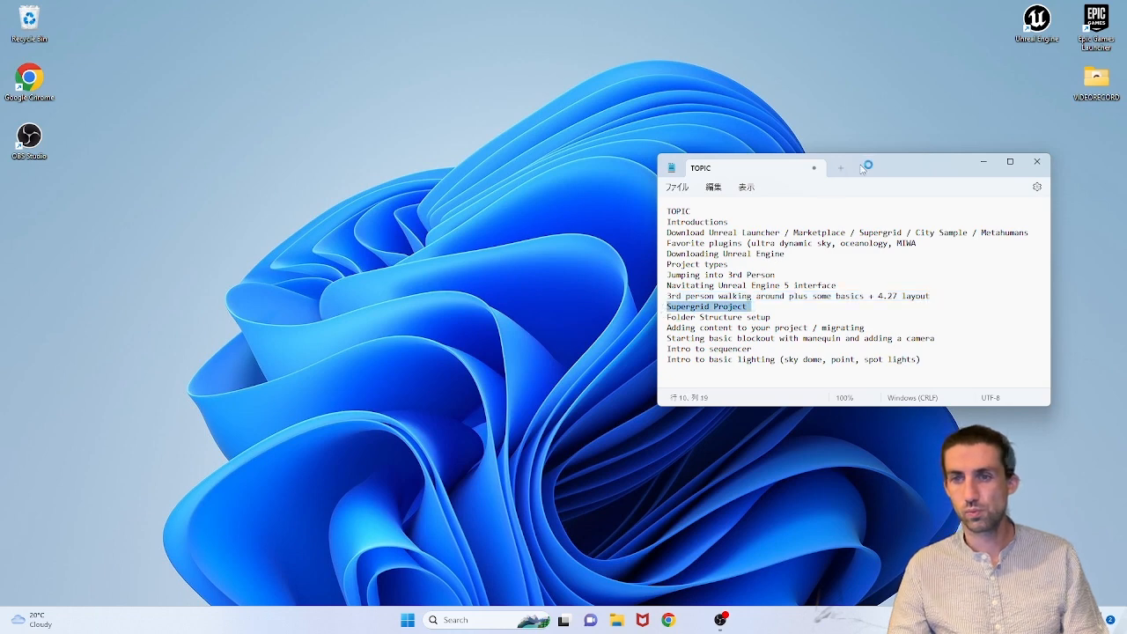
{"action": "left_click_drag", "start_coordinate": [859, 168], "coordinate": [934, 218]}
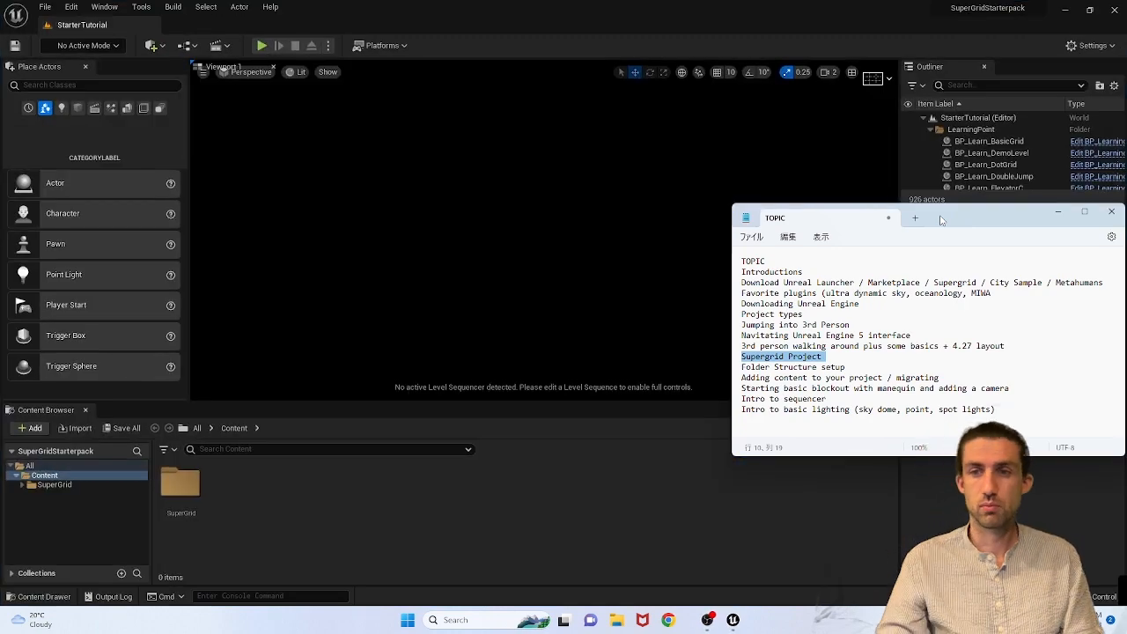
{"action": "left_click_drag", "start_coordinate": [944, 220], "coordinate": [944, 235]}
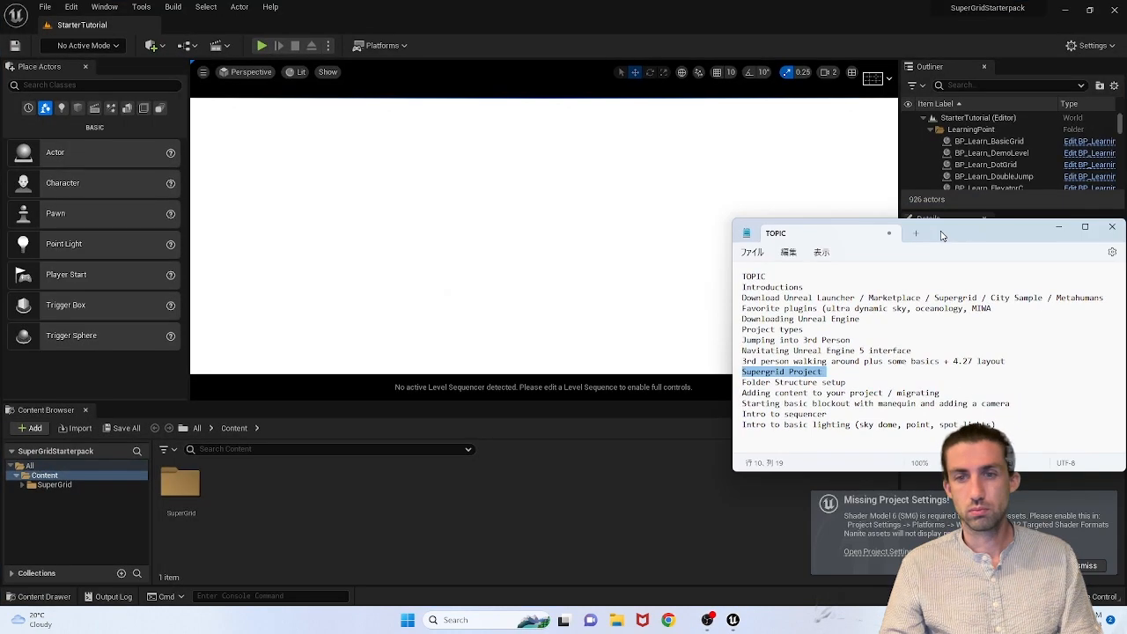
{"action": "left_click", "coordinate": [1061, 229]}
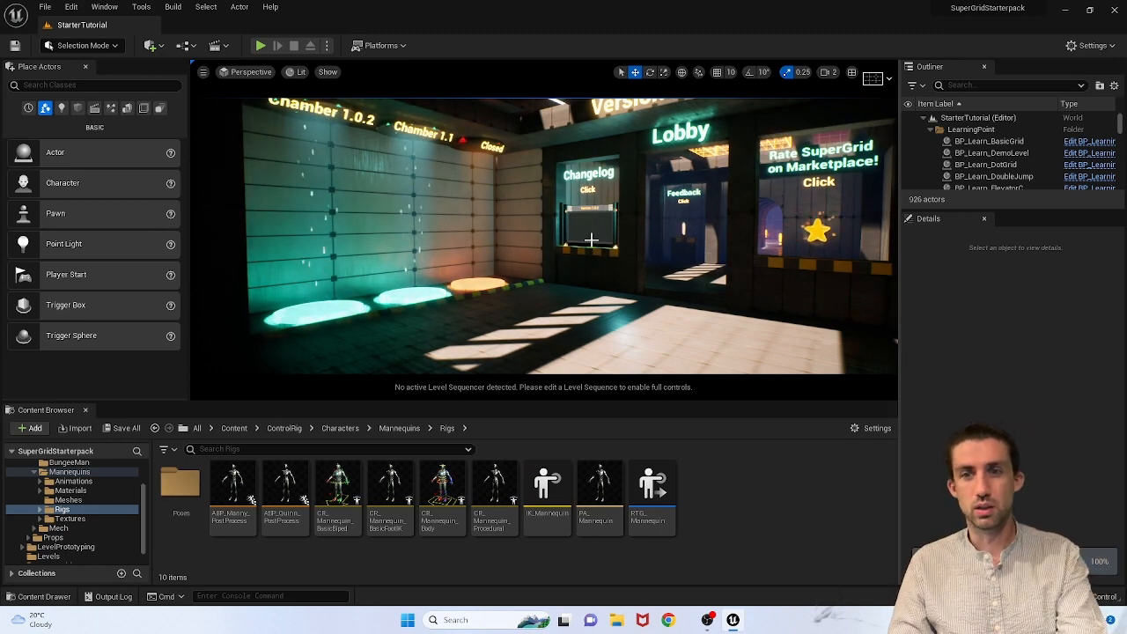
Step: Set the viewport camera speed to 3 and fly through the StarterTutorial lobby toward the arched corridor
{"action": "mouse_move", "coordinate": [591, 232]}
{"action": "right_mouse_down"}
{"action": "mouse_move", "coordinate": [670, 234]}
{"action": "mouse_move", "coordinate": [607, 234]}
{"action": "right_mouse_up"}
{"action": "key", "text": "w"}
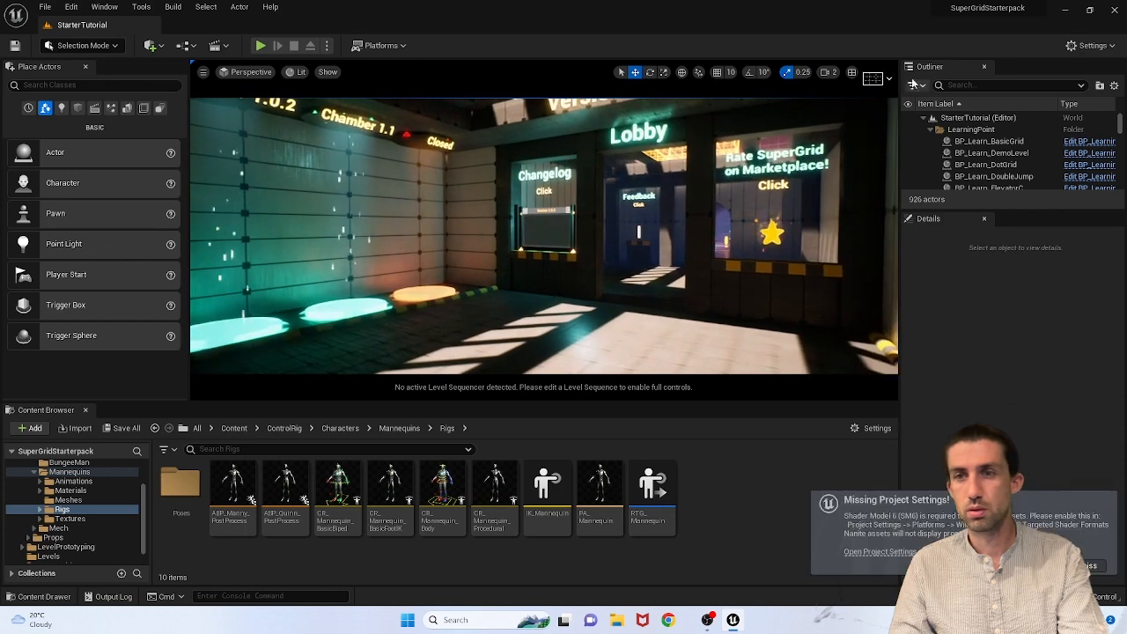
{"action": "left_click", "coordinate": [829, 72]}
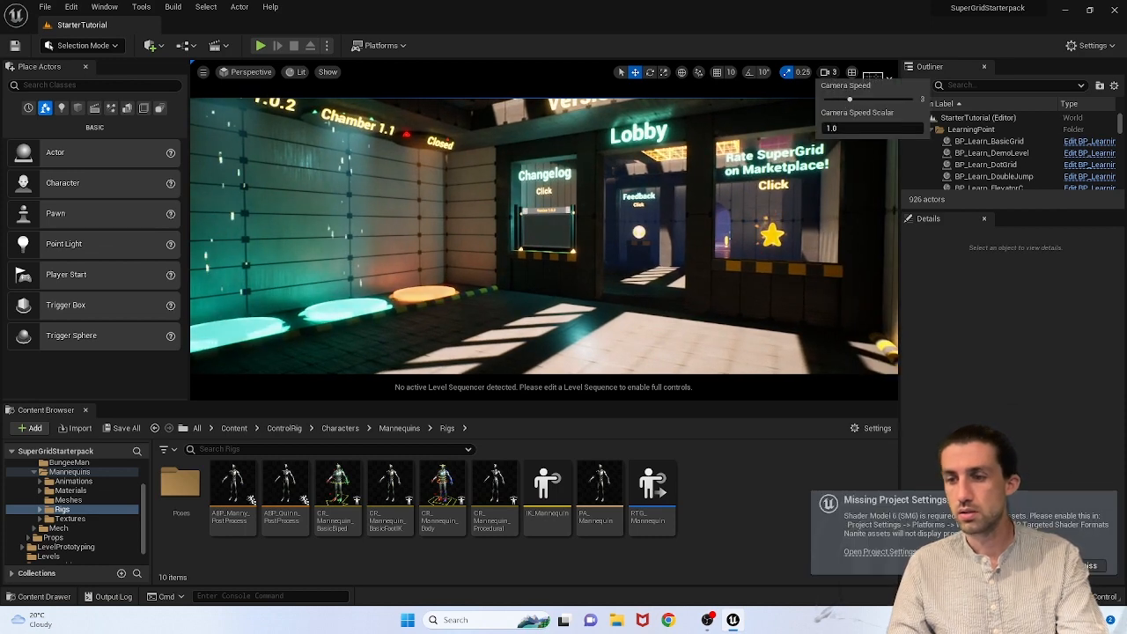
{"action": "right_click_drag", "start_coordinate": [608, 235], "coordinate": [443, 134]}
{"action": "key", "text": "w"}
{"action": "key", "text": "w"}
{"action": "key", "text": "w"}
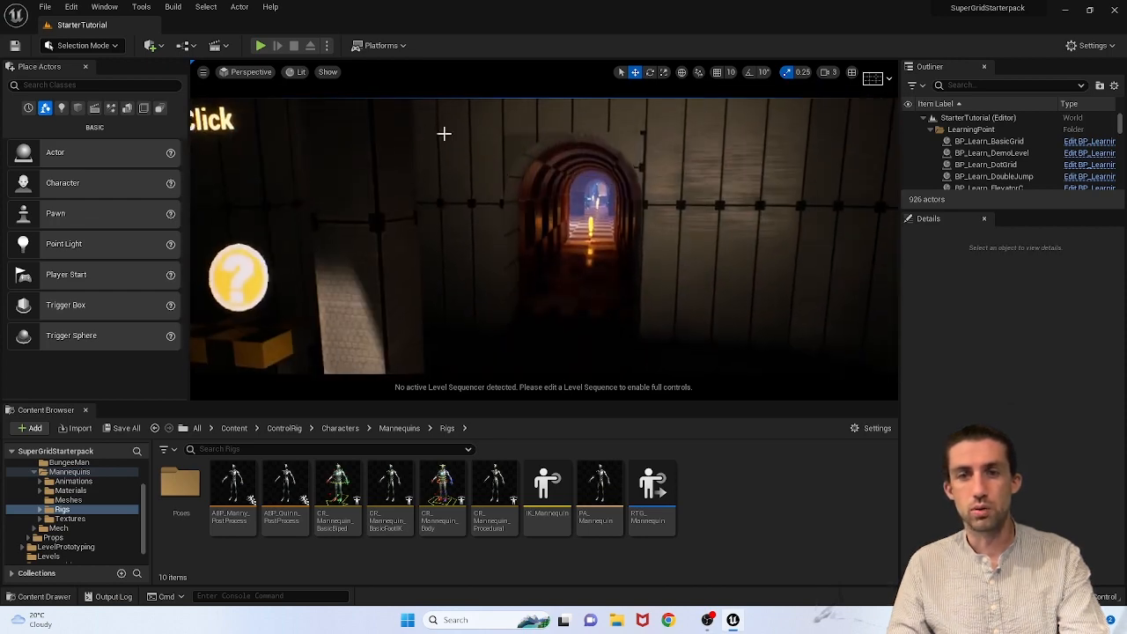
Step: Play-test the StarterTutorial level in first person, stop the session, and look over the lobby entrance
{"action": "left_click", "coordinate": [260, 45]}
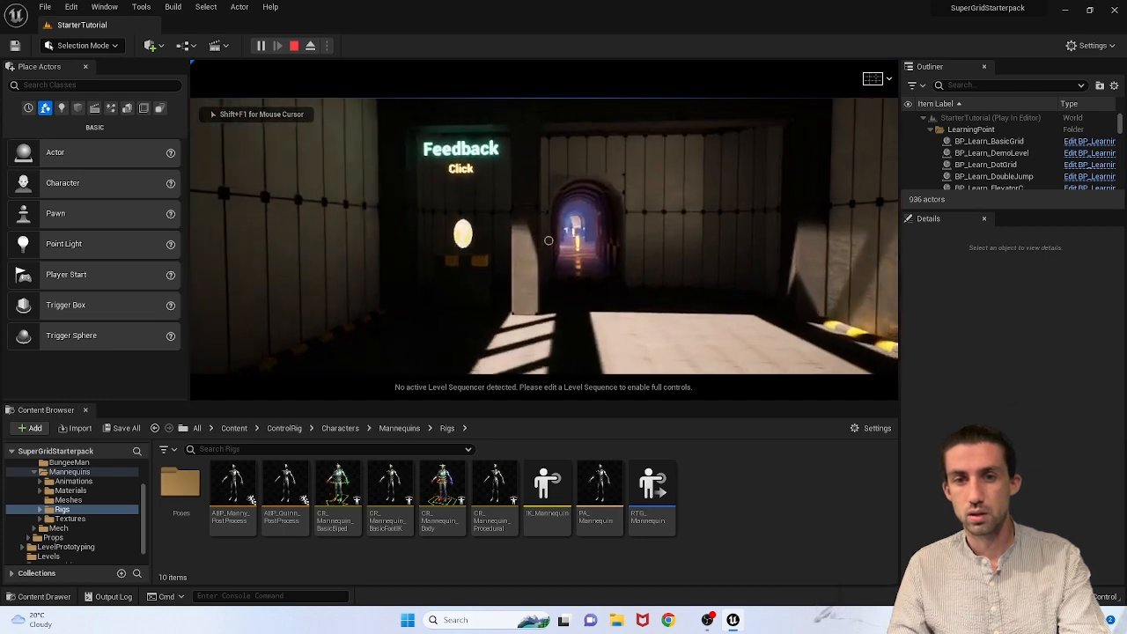
{"action": "key", "text": "Escape"}
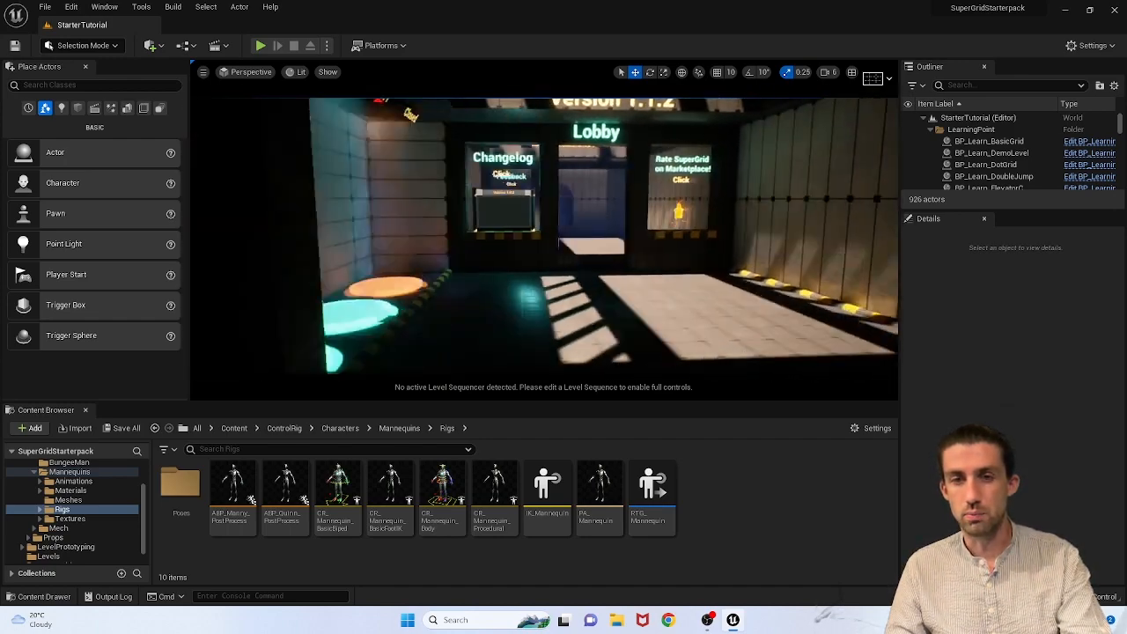
{"action": "right_click_drag", "start_coordinate": [577, 262], "coordinate": [633, 249]}
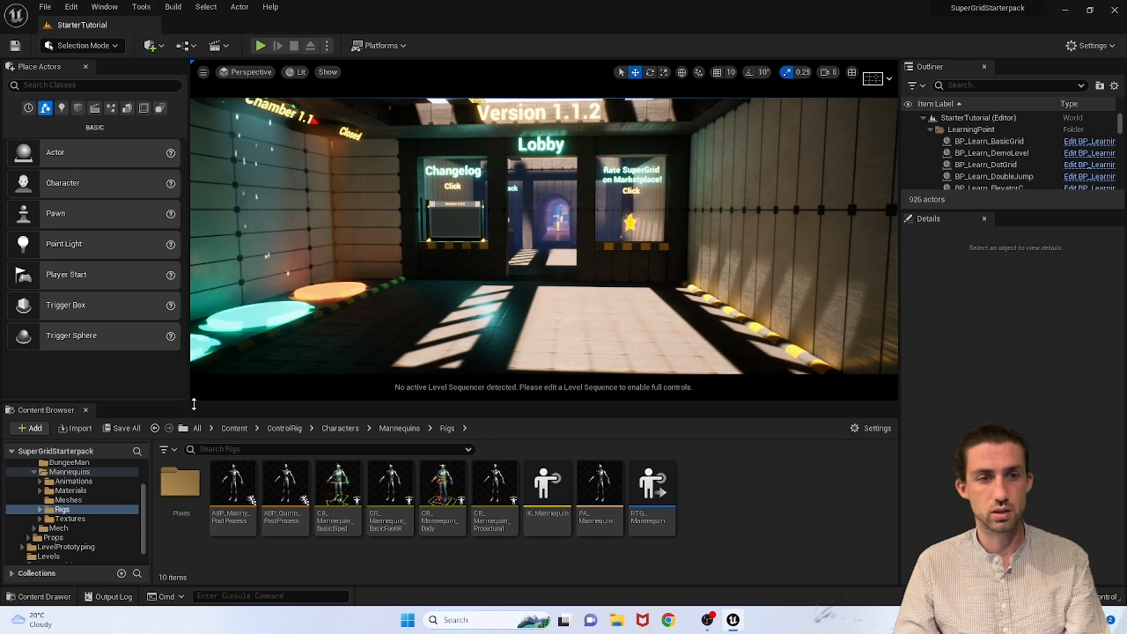
Step: Add the Third Person Blueprint content pack to the project and close the content dialog
{"action": "left_click", "coordinate": [35, 429]}
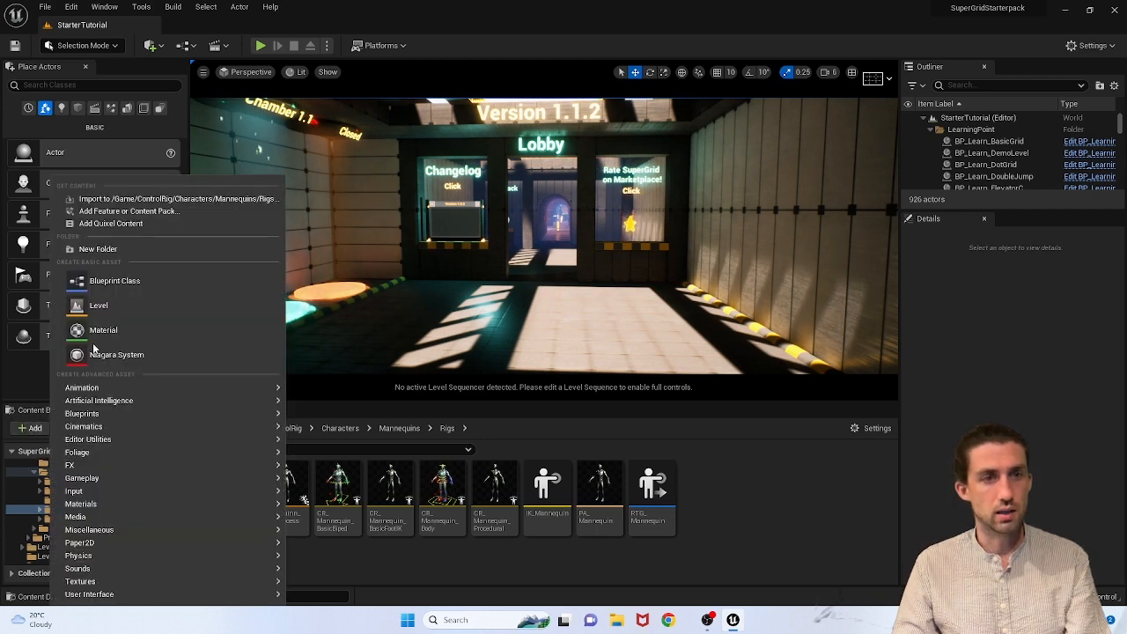
{"action": "left_click", "coordinate": [104, 212]}
{"action": "left_click", "coordinate": [403, 256]}
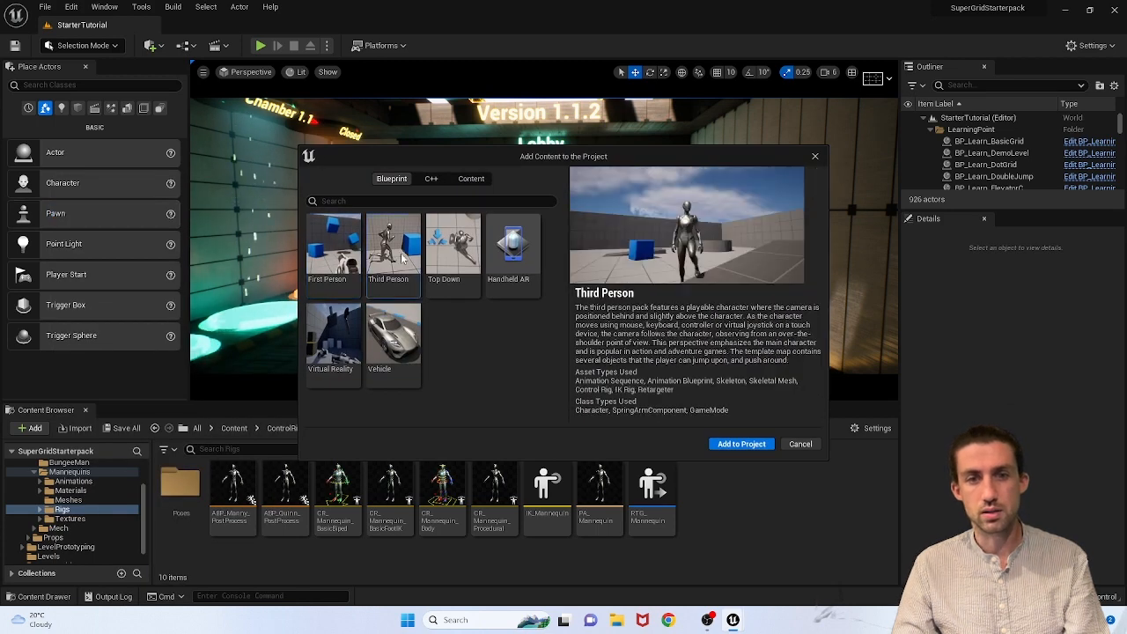
{"action": "left_click", "coordinate": [748, 455]}
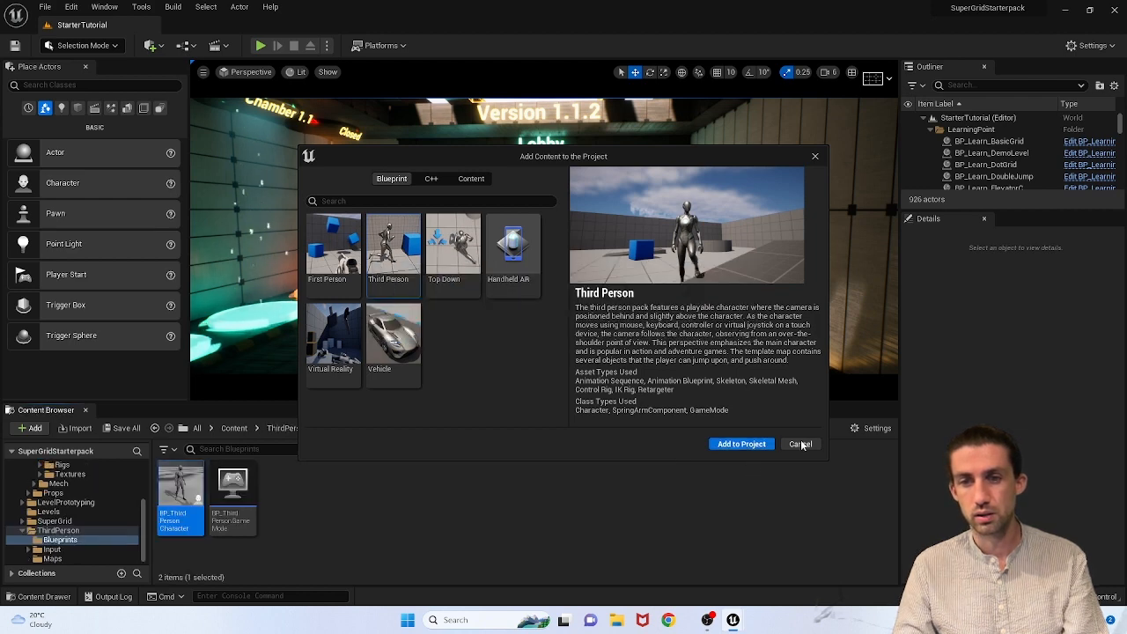
{"action": "left_click", "coordinate": [801, 445]}
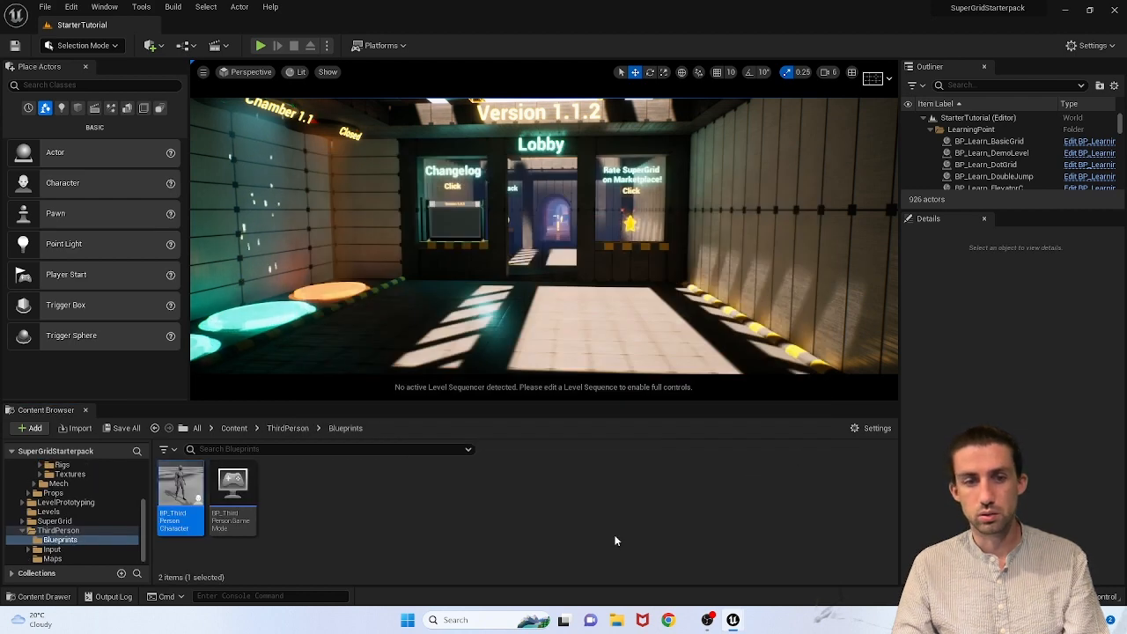
Step: Place BP_ThirdPersonCharacter on the floor in front of the lobby, play-test the level, and stop the session
{"action": "left_click_drag", "start_coordinate": [366, 435], "coordinate": [534, 327]}
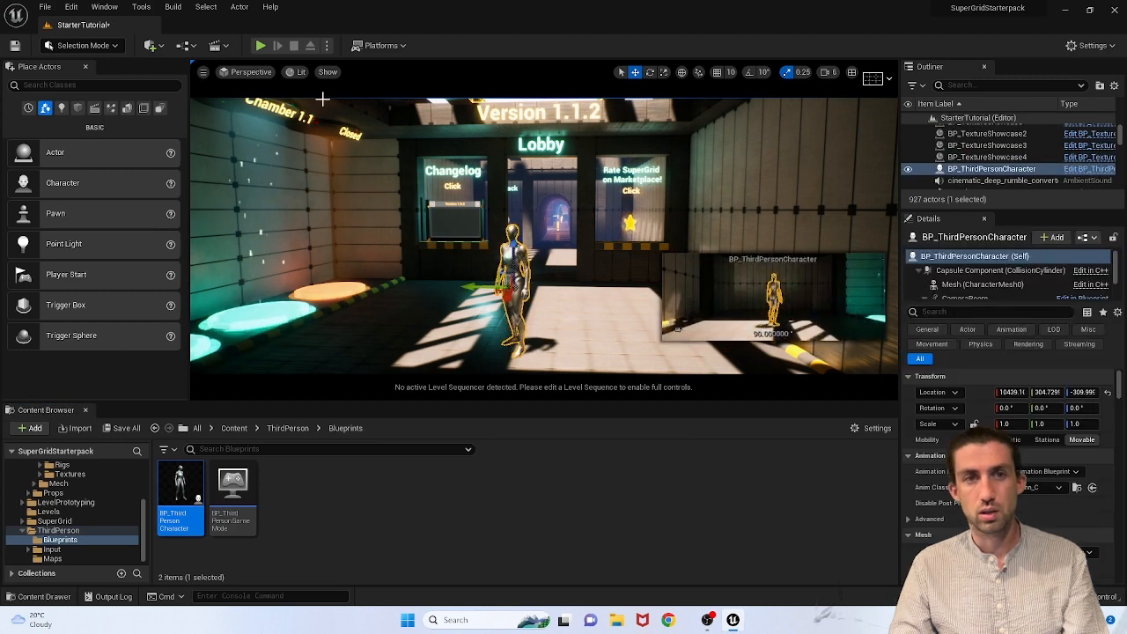
{"action": "left_click", "coordinate": [261, 47]}
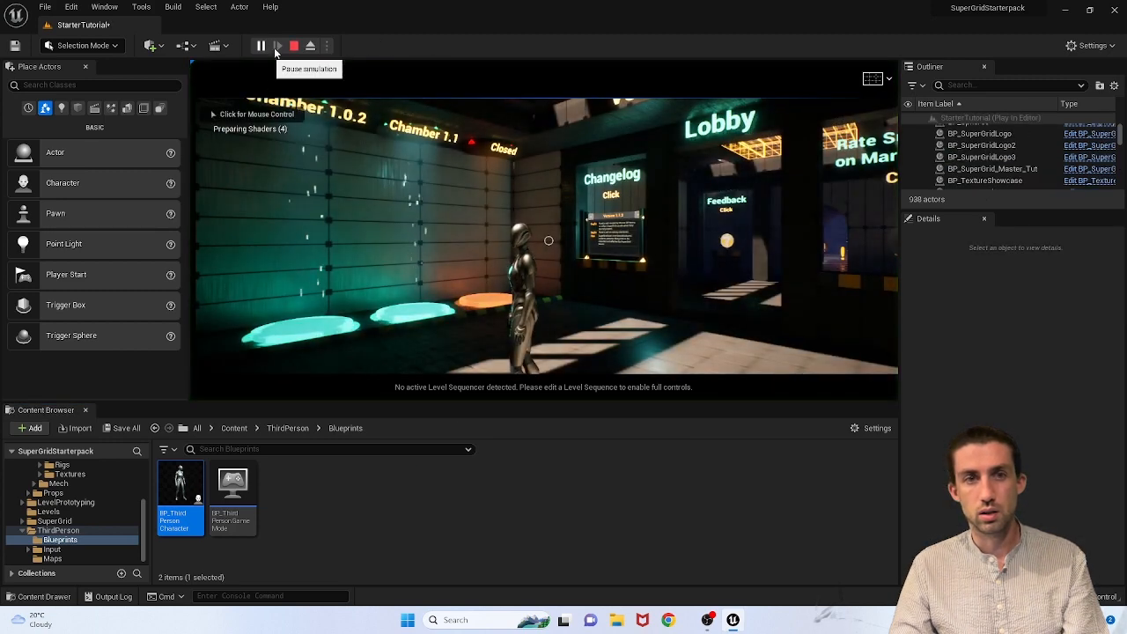
{"action": "left_click", "coordinate": [620, 368]}
{"action": "key", "text": "w"}
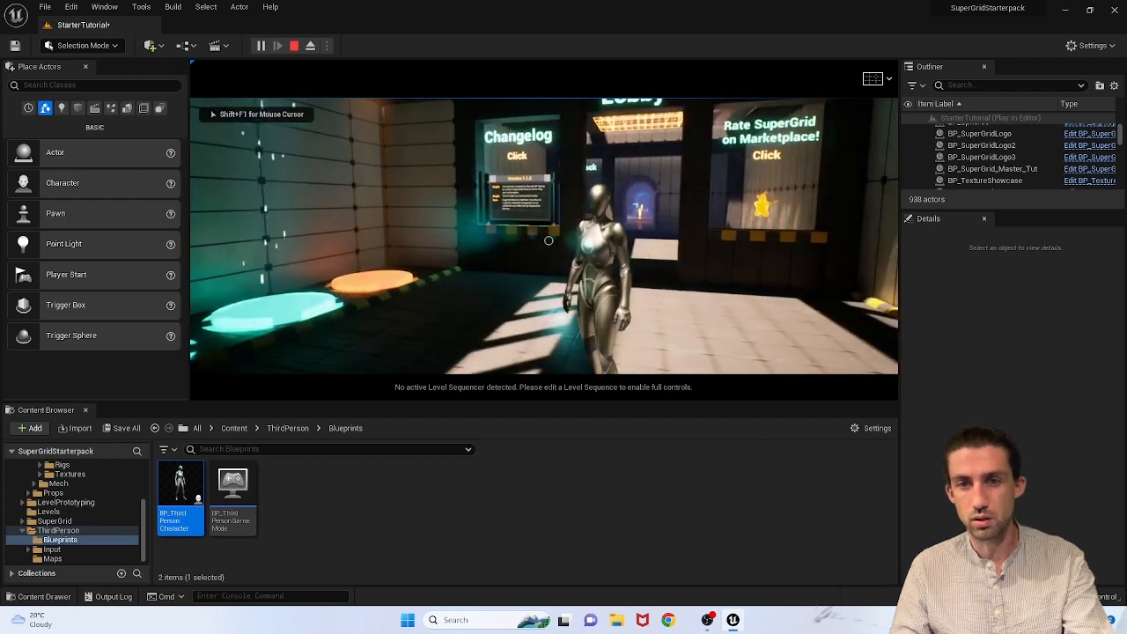
{"action": "key", "text": "Escape"}
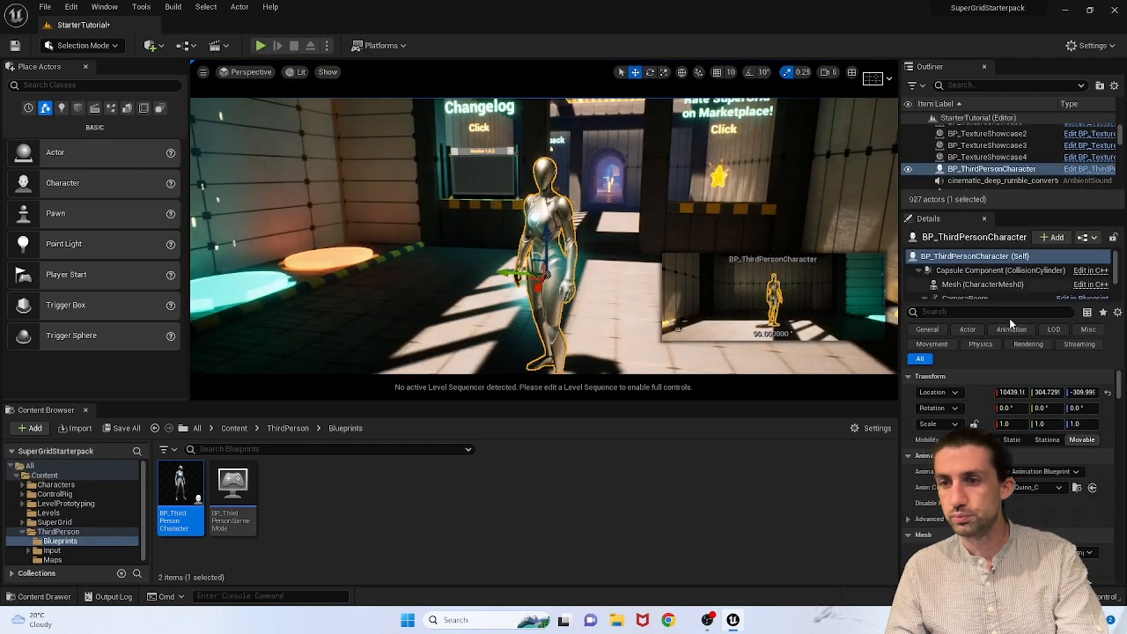
Step: Check the components of BP_ThirdPersonCharacter and delete the character from the level
{"action": "left_click_drag", "start_coordinate": [993, 301], "coordinate": [993, 345]}
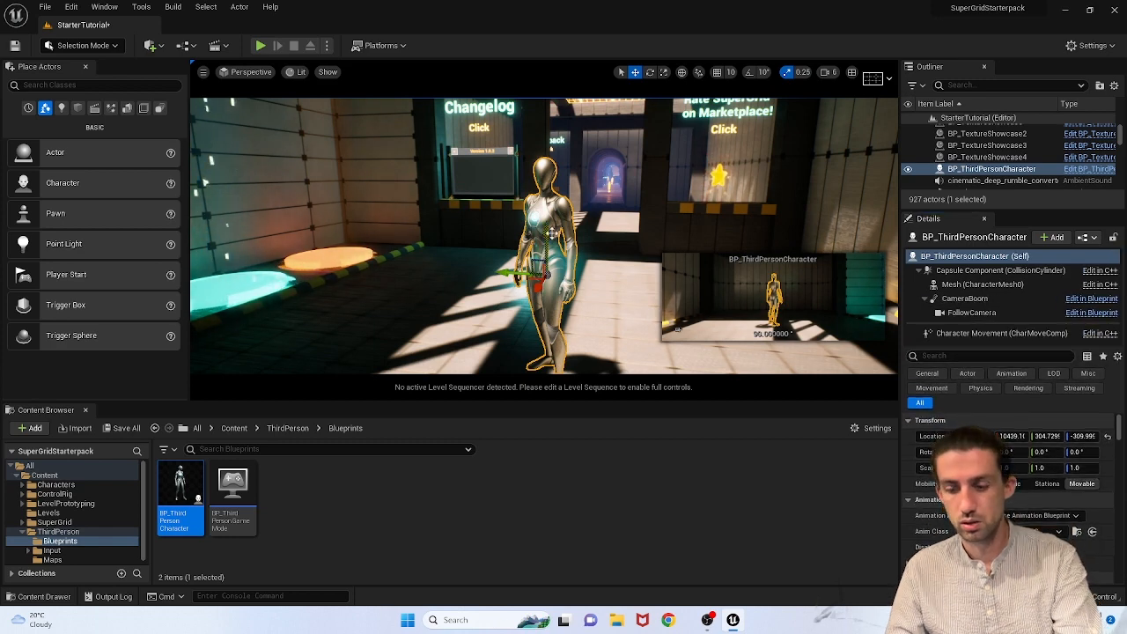
{"action": "key", "text": "Delete"}
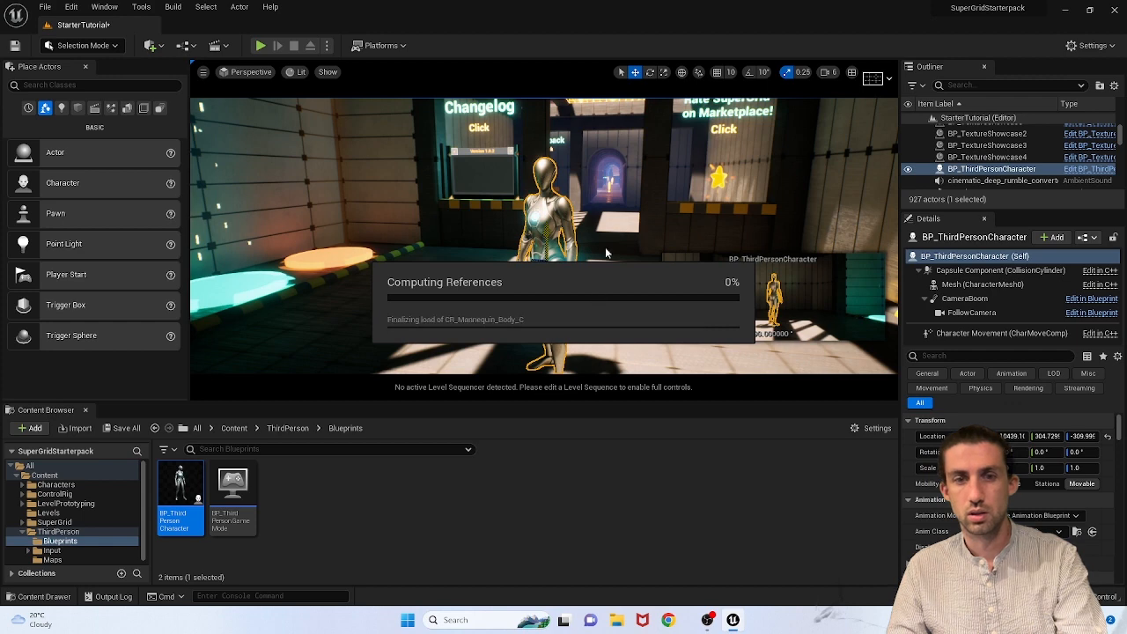
{"action": "right_click_drag", "start_coordinate": [605, 246], "coordinate": [581, 255]}
{"action": "left_click", "coordinate": [365, 549]}
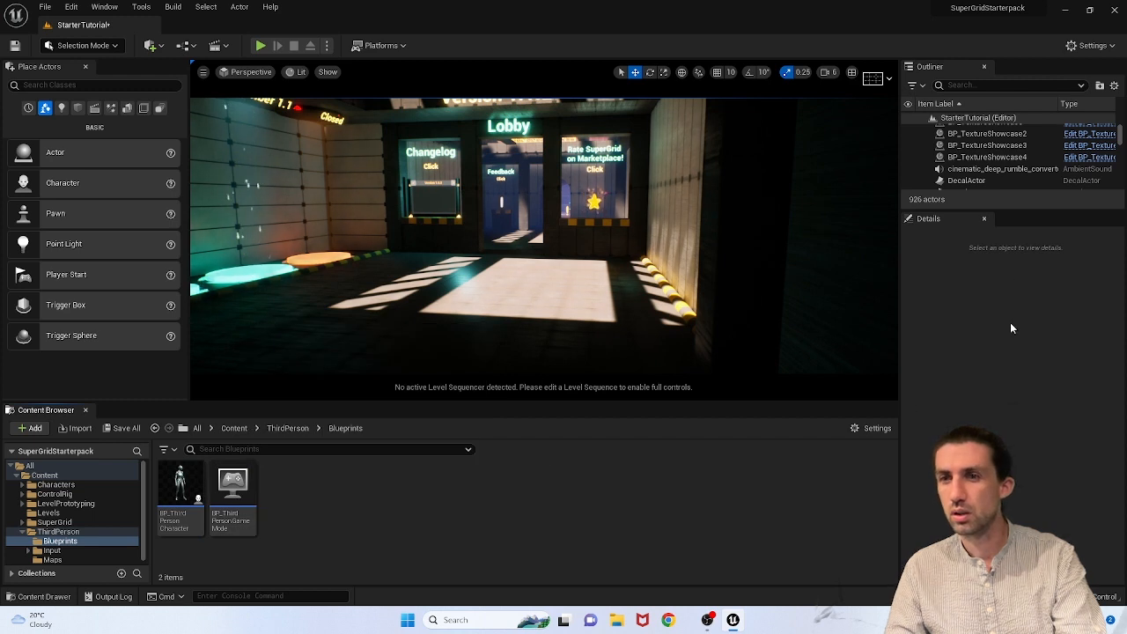
Step: Show the World Settings and set the level's GameMode Override to BP_ThirdPersonGameMode
{"action": "left_click", "coordinate": [106, 8]}
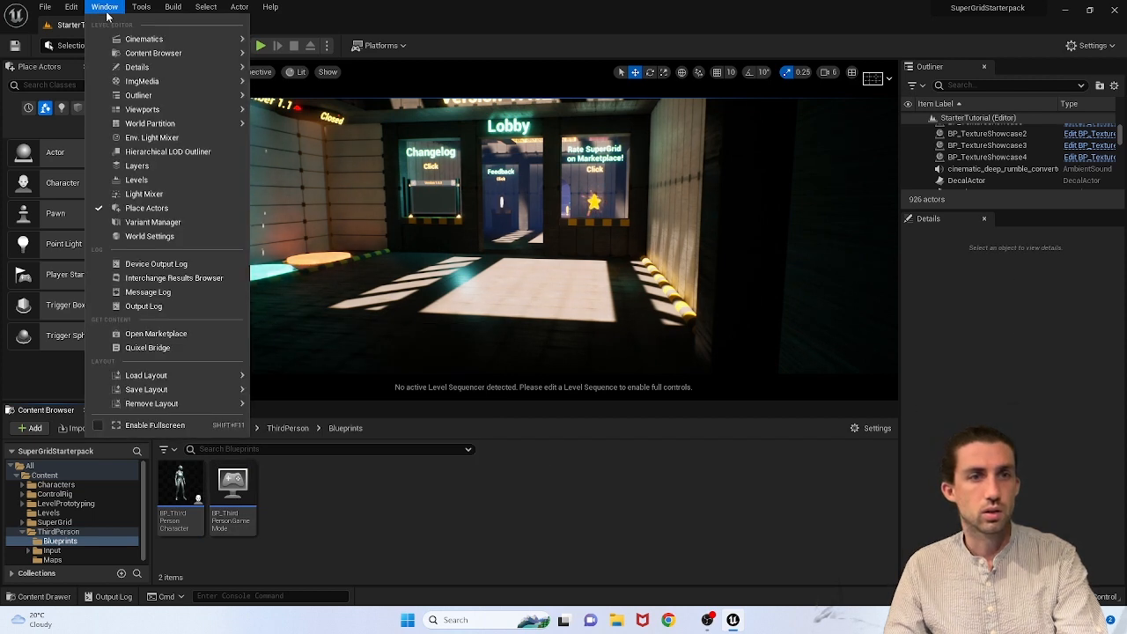
{"action": "left_click", "coordinate": [144, 238]}
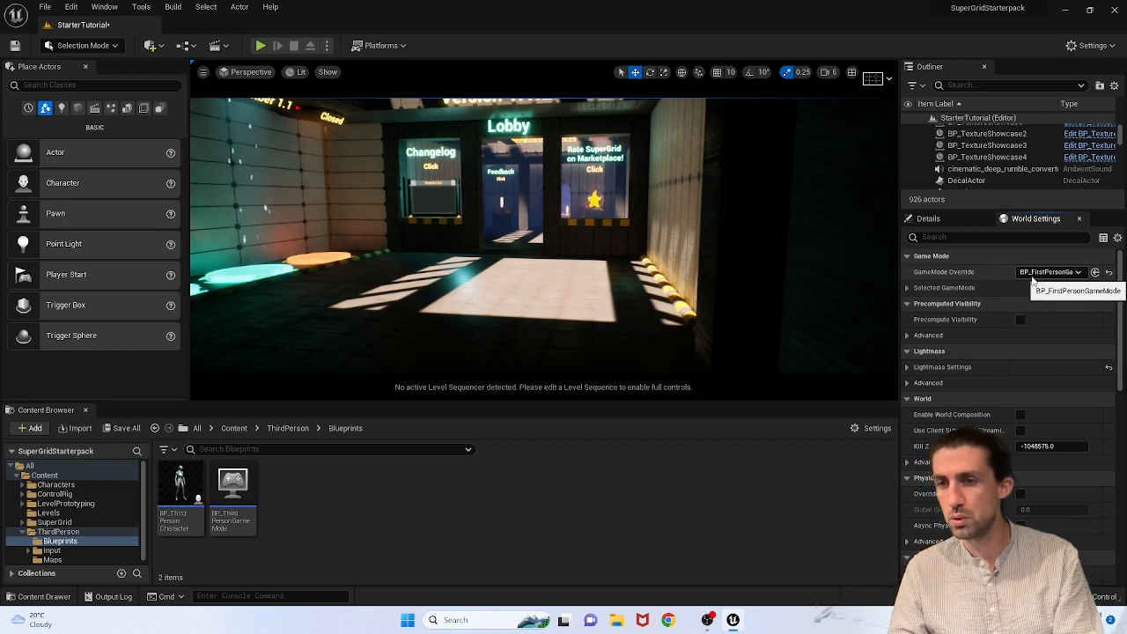
{"action": "left_click", "coordinate": [1076, 273]}
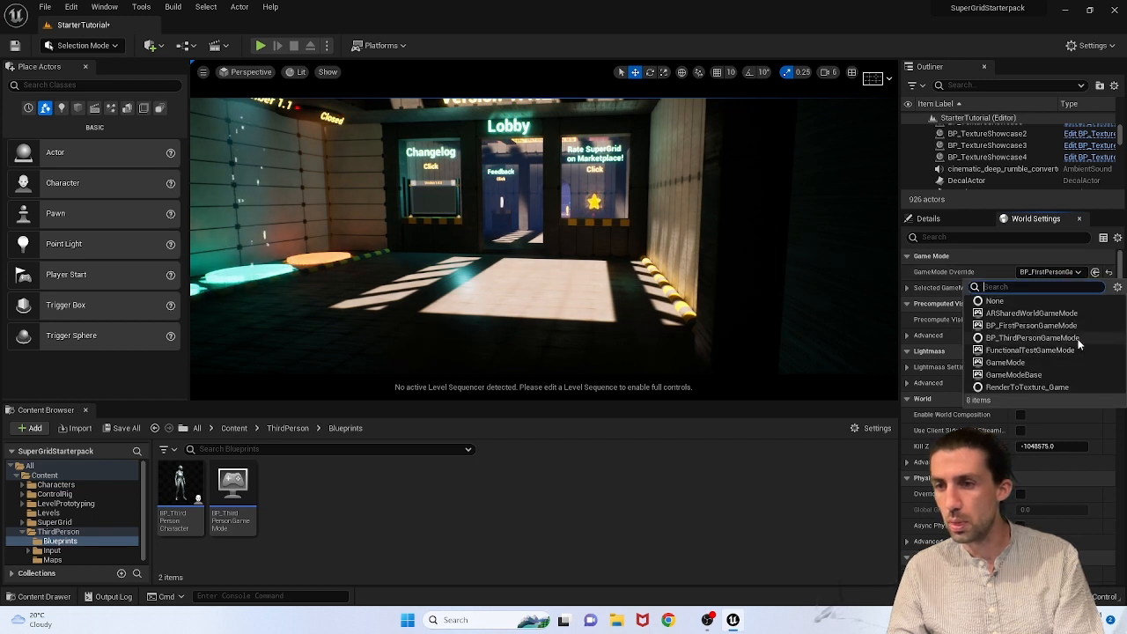
{"action": "left_click", "coordinate": [1079, 339]}
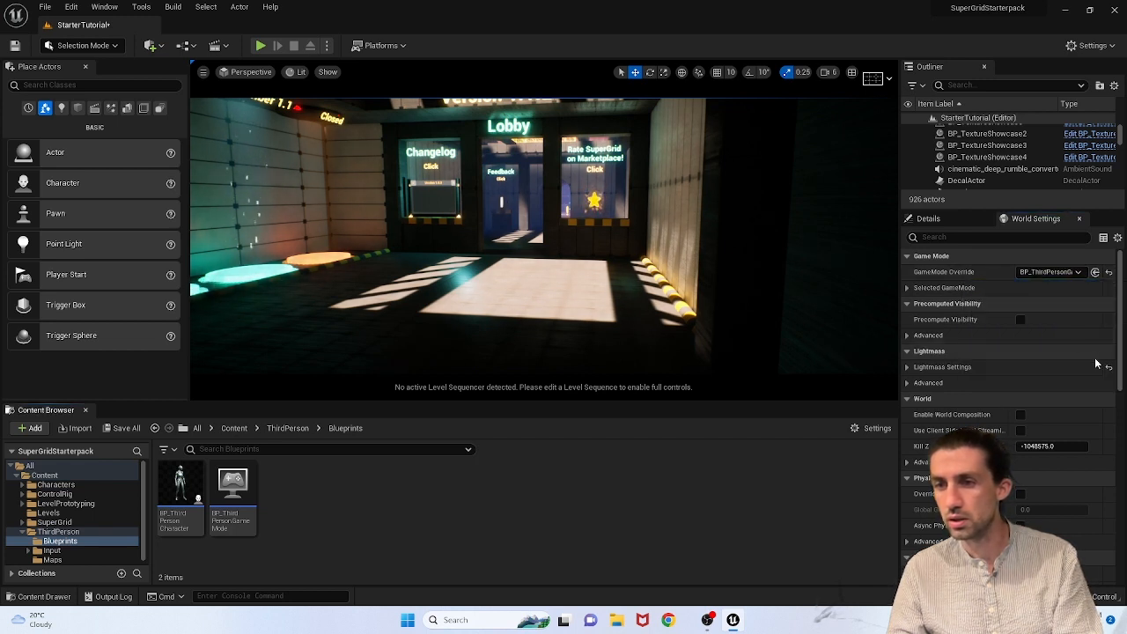
Step: Play-test the StarterTutorial level in third person, running and jumping through the lobby, and stop the session
{"action": "left_click", "coordinate": [261, 45]}
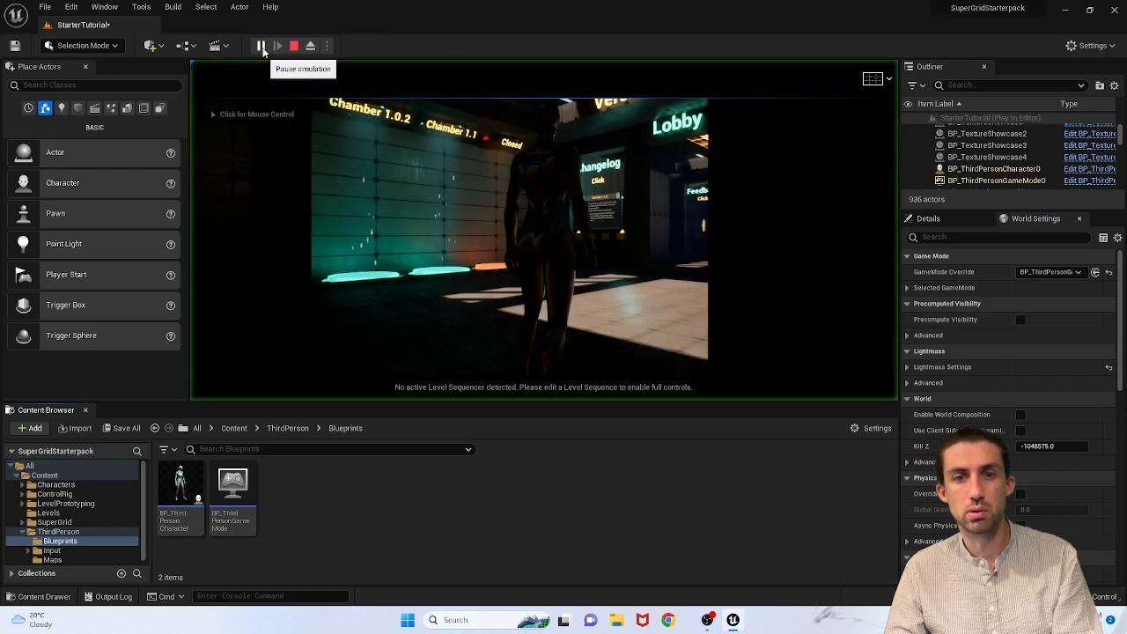
{"action": "key", "text": "w"}
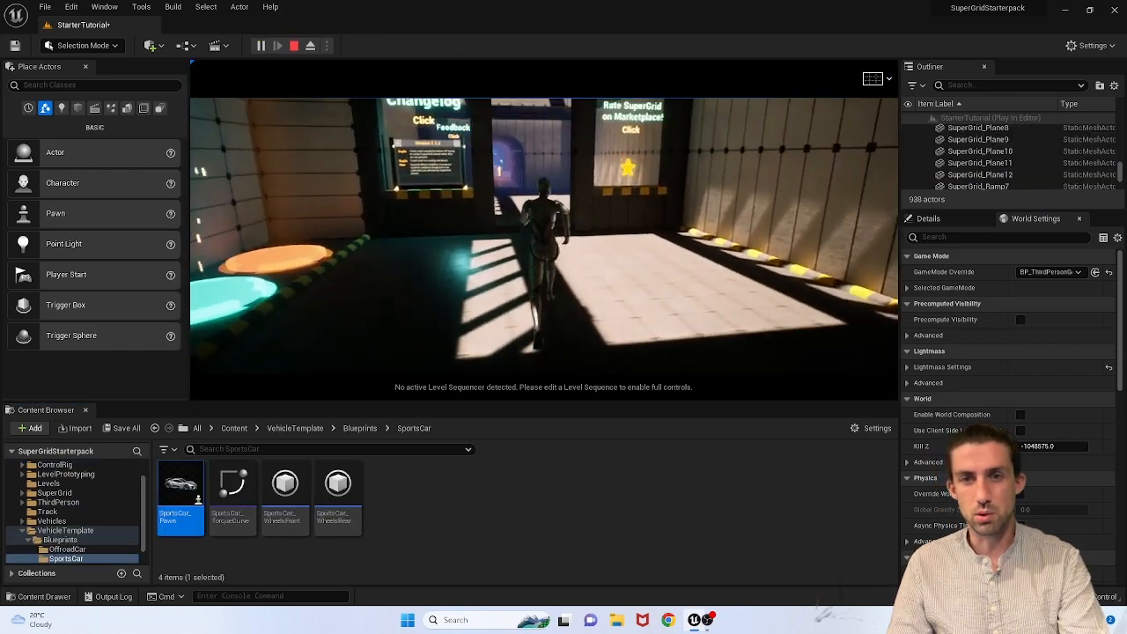
{"action": "key", "text": "space"}
{"action": "key", "text": "w"}
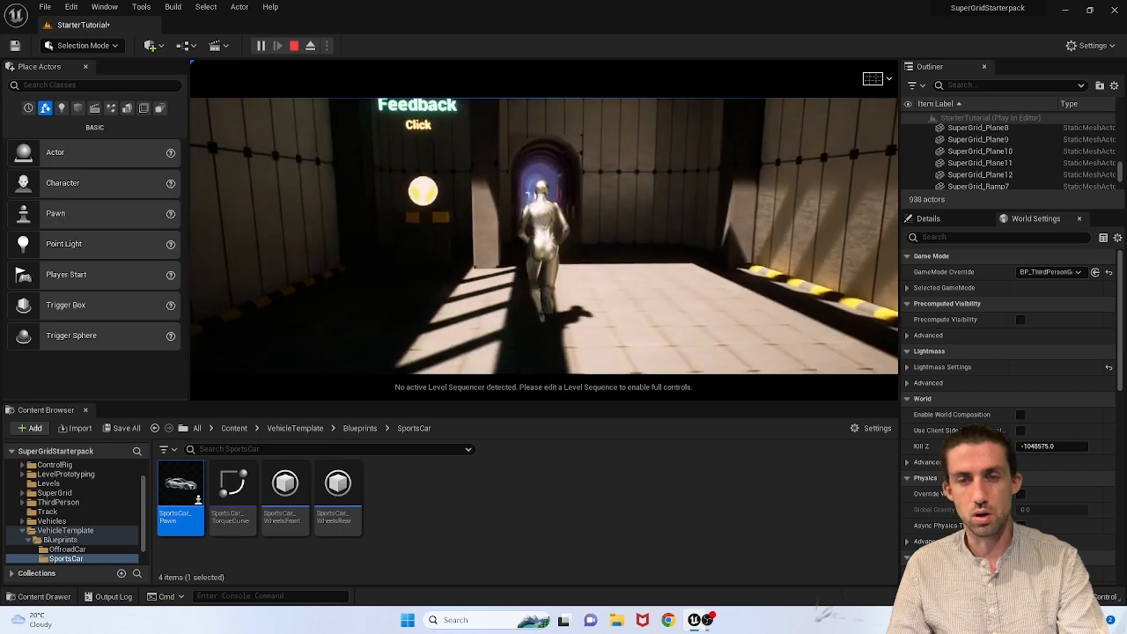
{"action": "key", "text": "w"}
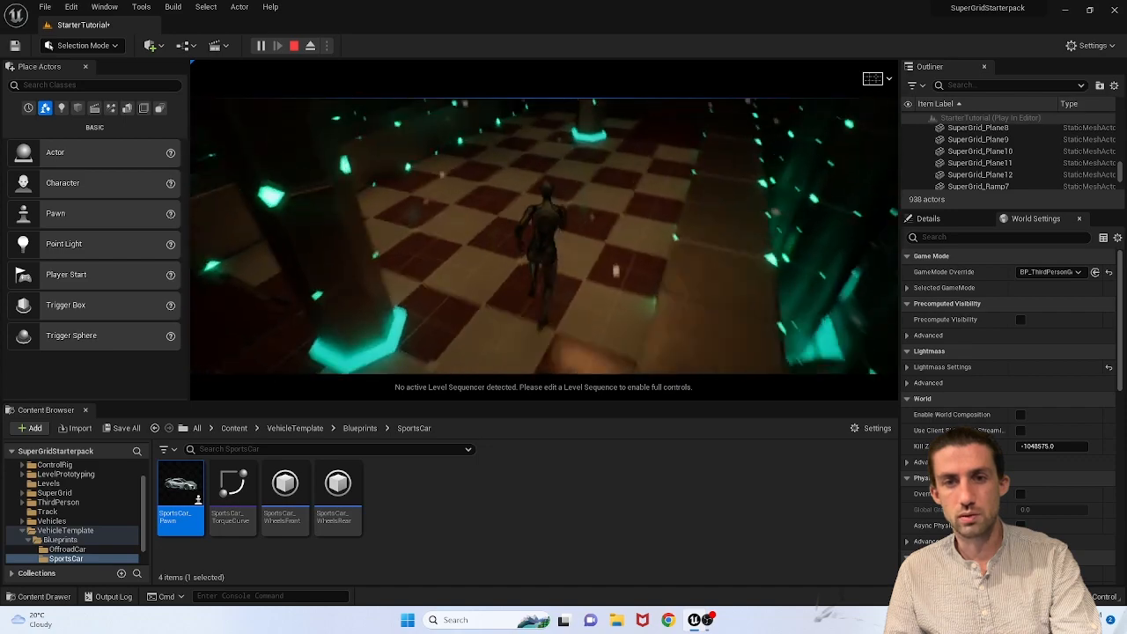
{"action": "key", "text": "Escape"}
{"action": "right_click_drag", "start_coordinate": [543, 236], "coordinate": [654, 146]}
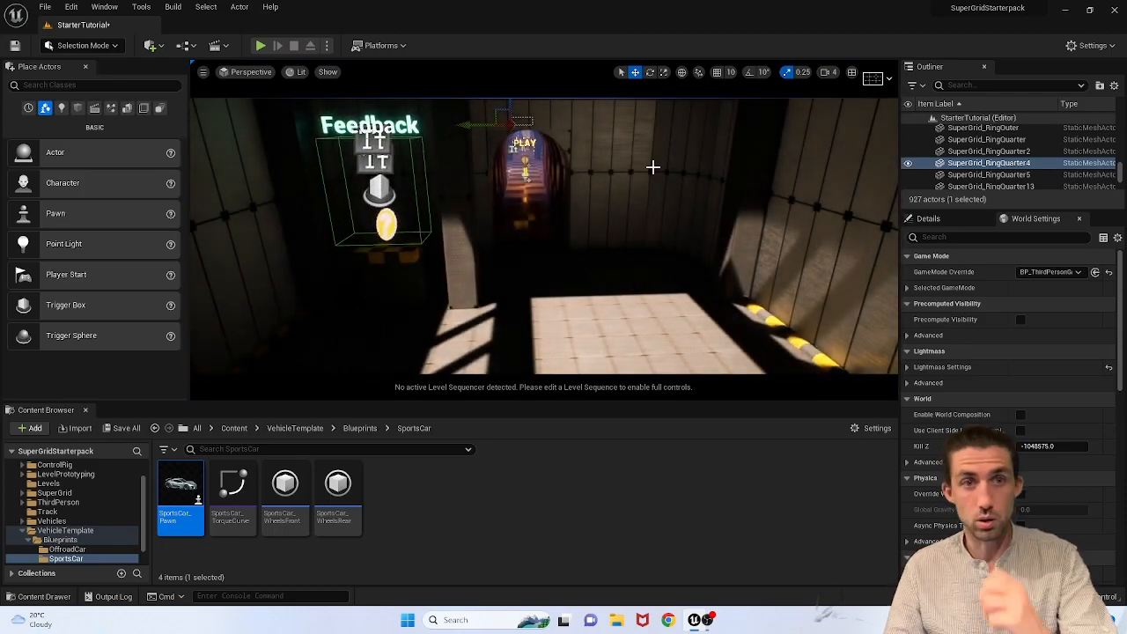
Step: Check the project's Levels folder and create a new level from the Basic template without saving StarterTutorial
{"action": "left_click", "coordinate": [234, 428]}
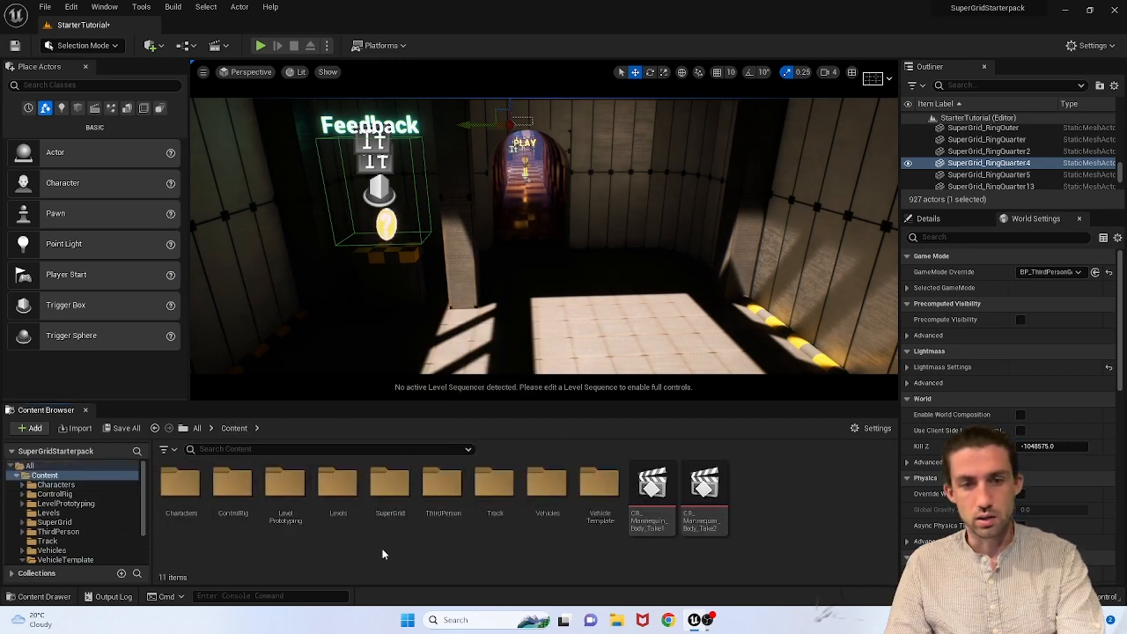
{"action": "double_click", "coordinate": [344, 490]}
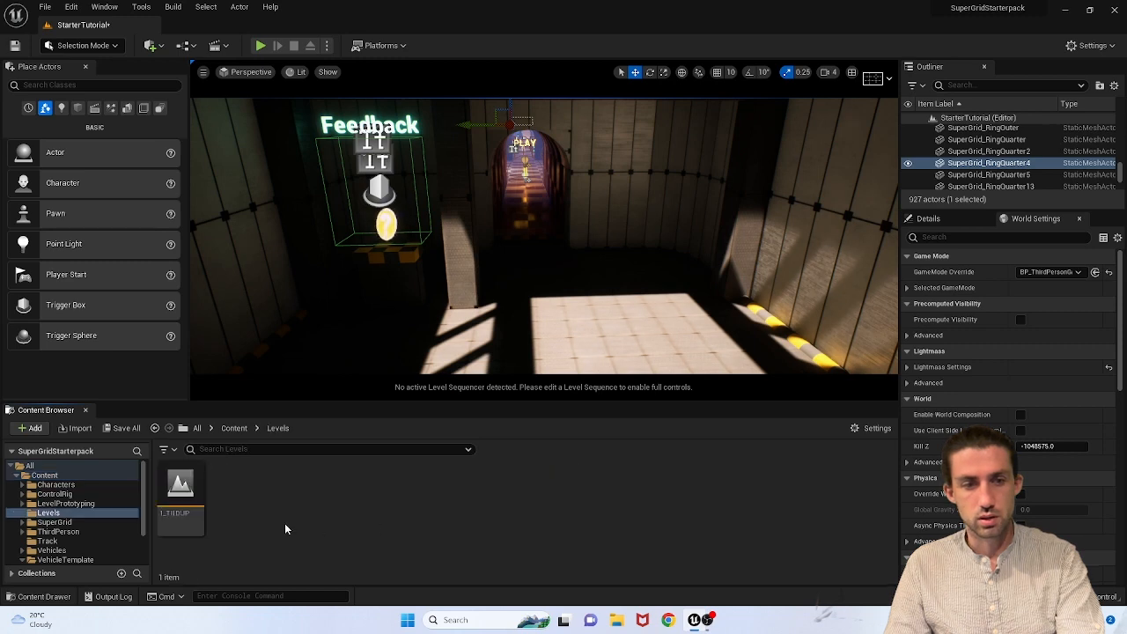
{"action": "left_click", "coordinate": [229, 430]}
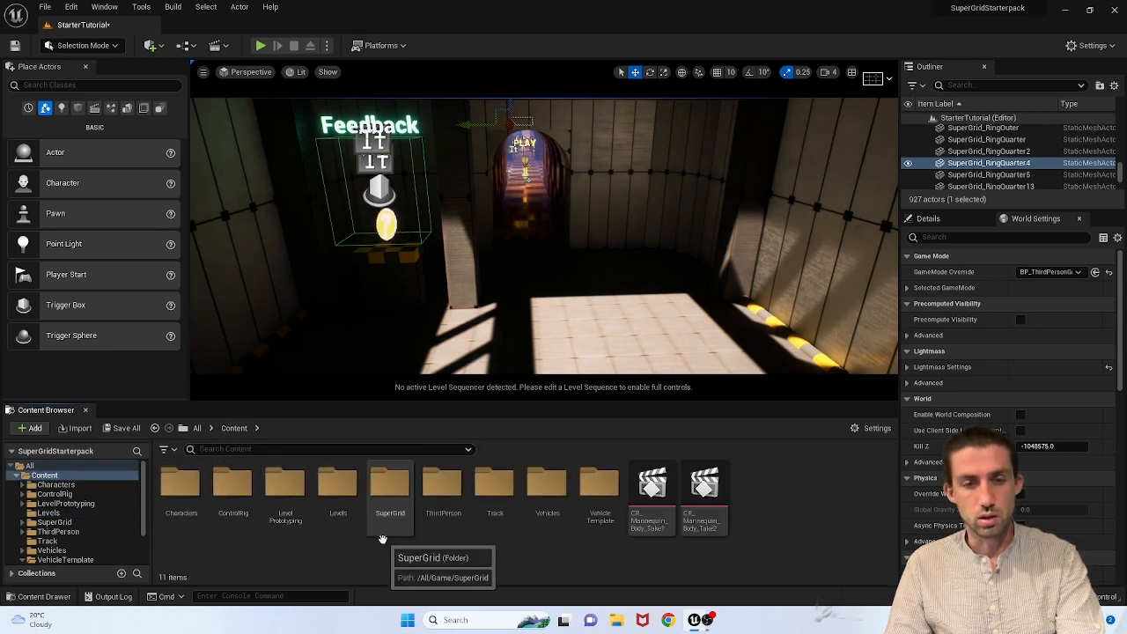
{"action": "left_click", "coordinate": [45, 10]}
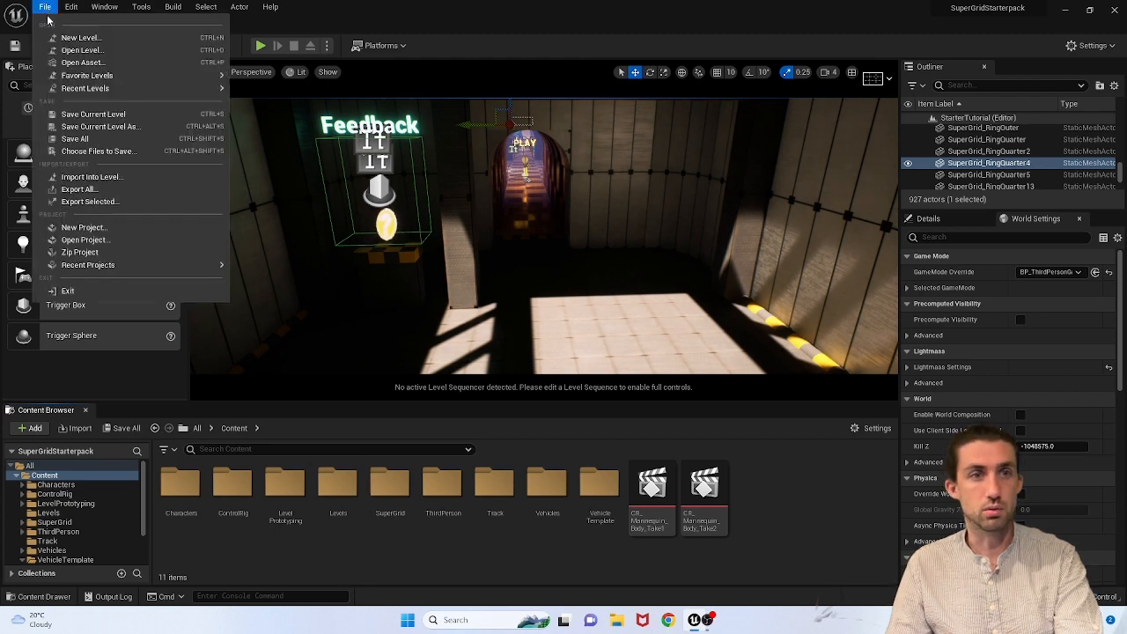
{"action": "left_click", "coordinate": [77, 38]}
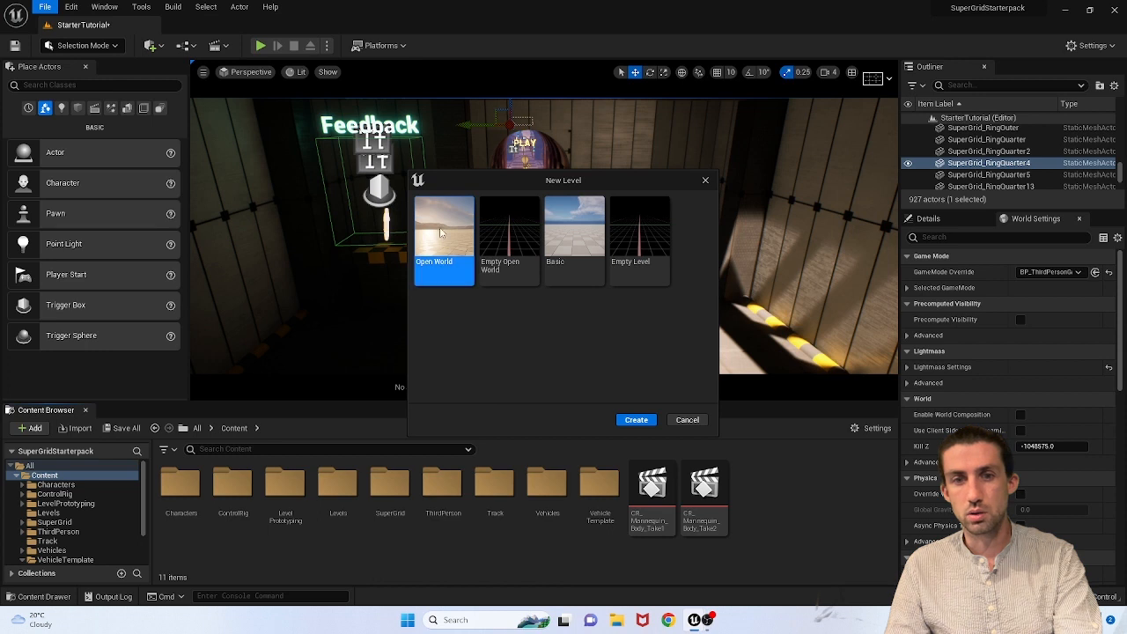
{"action": "left_click", "coordinate": [586, 276]}
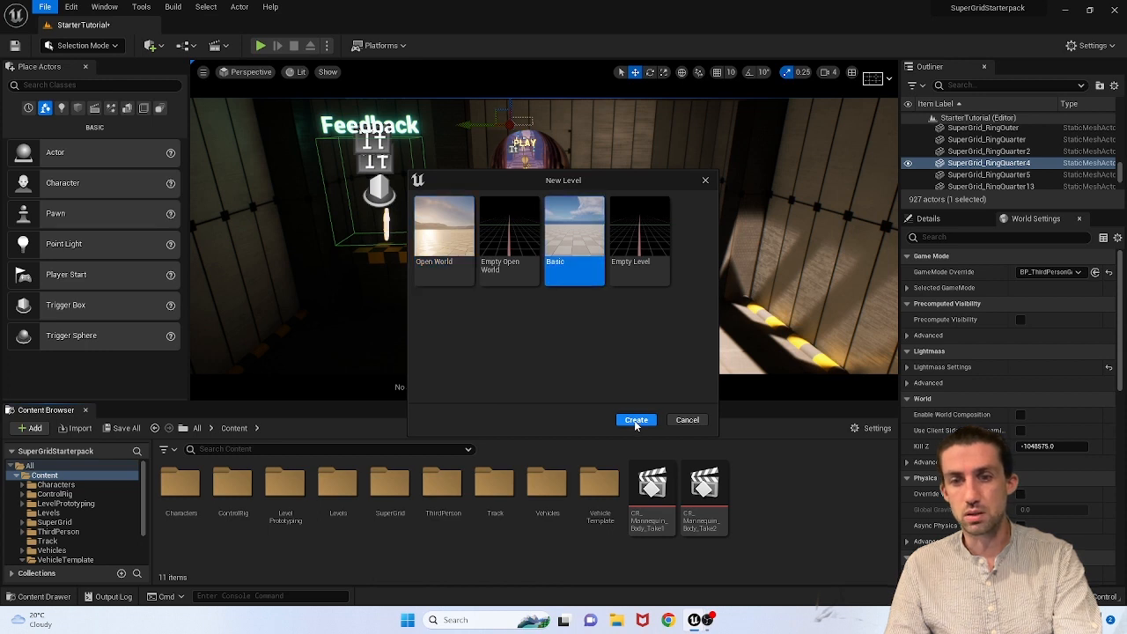
{"action": "left_click", "coordinate": [636, 421]}
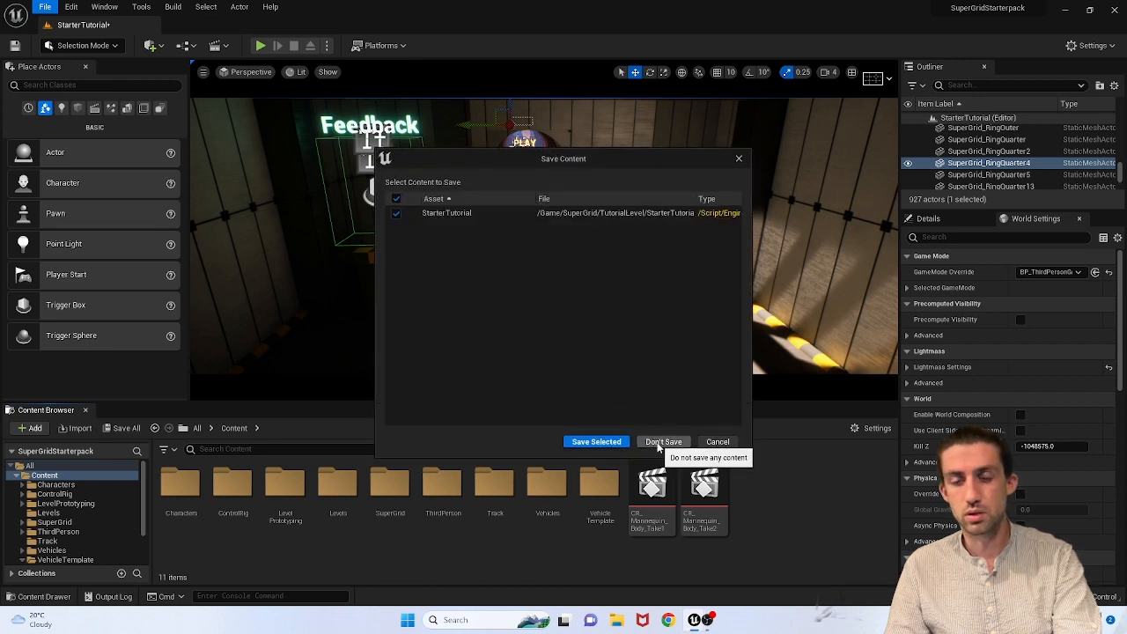
{"action": "left_click", "coordinate": [662, 442]}
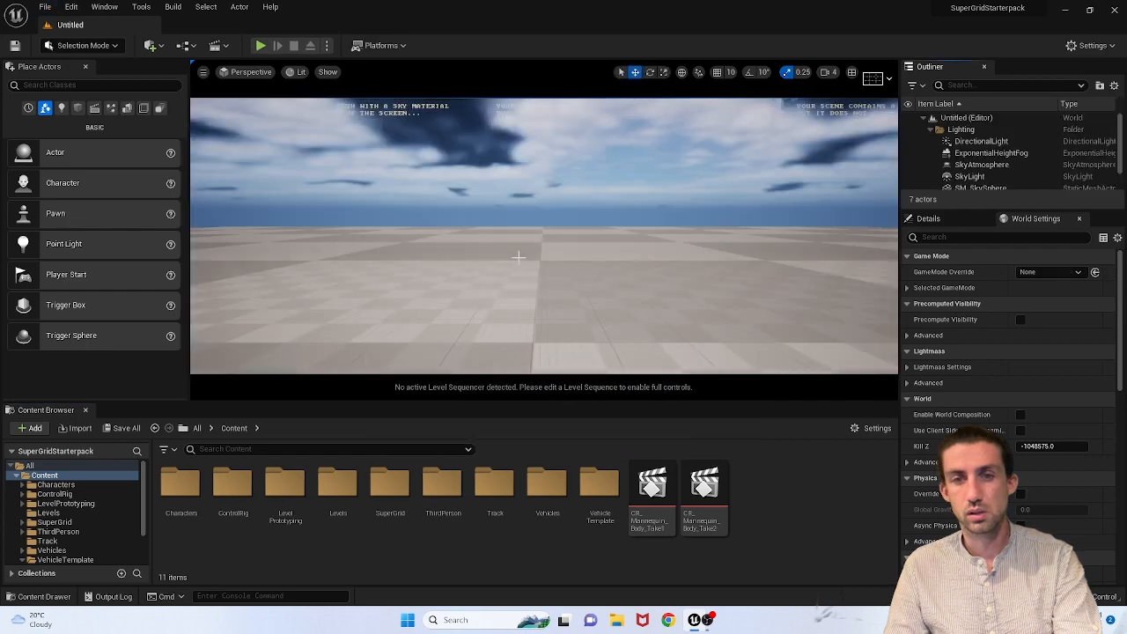
Step: Look around the new Basic level, play-test it with its default game mode, and stop the session
{"action": "right_click_drag", "start_coordinate": [543, 236], "coordinate": [393, 120]}
{"action": "left_click", "coordinate": [261, 45]}
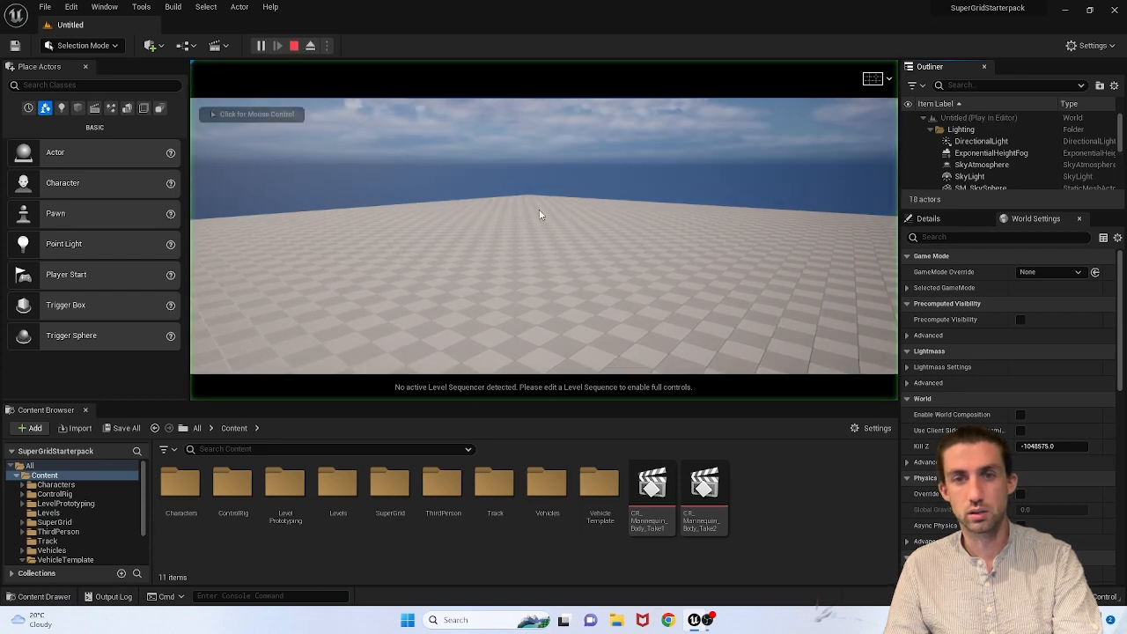
{"action": "key", "text": "Escape"}
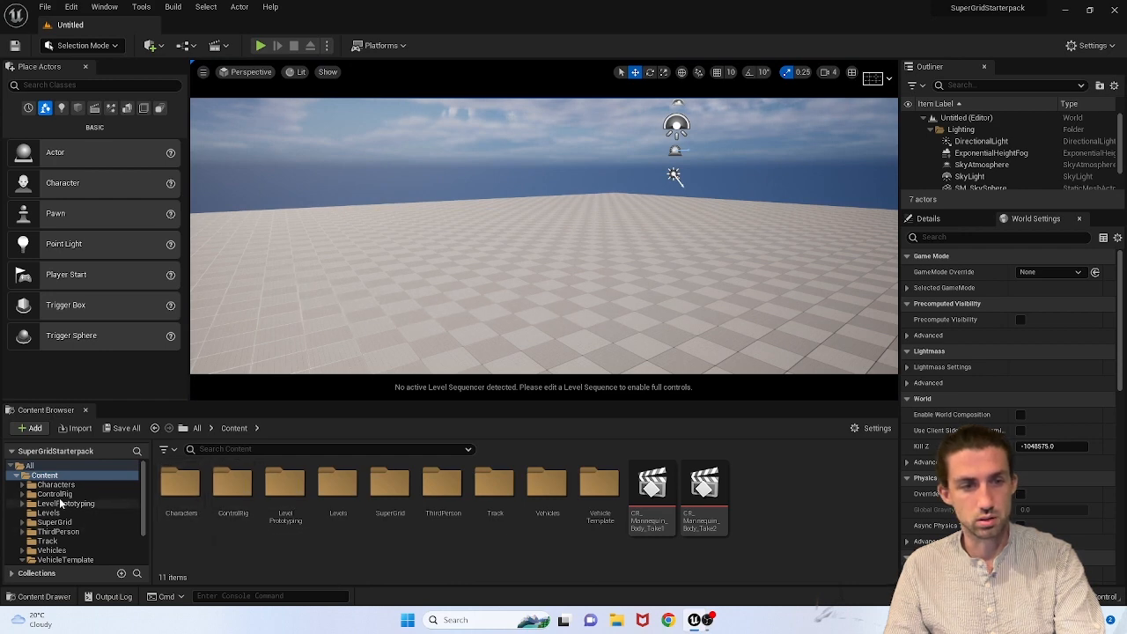
Step: Place BP_ThirdPersonCharacter from the ThirdPerson Blueprints folder on the floor and briefly play-test the level
{"action": "left_click", "coordinate": [30, 466]}
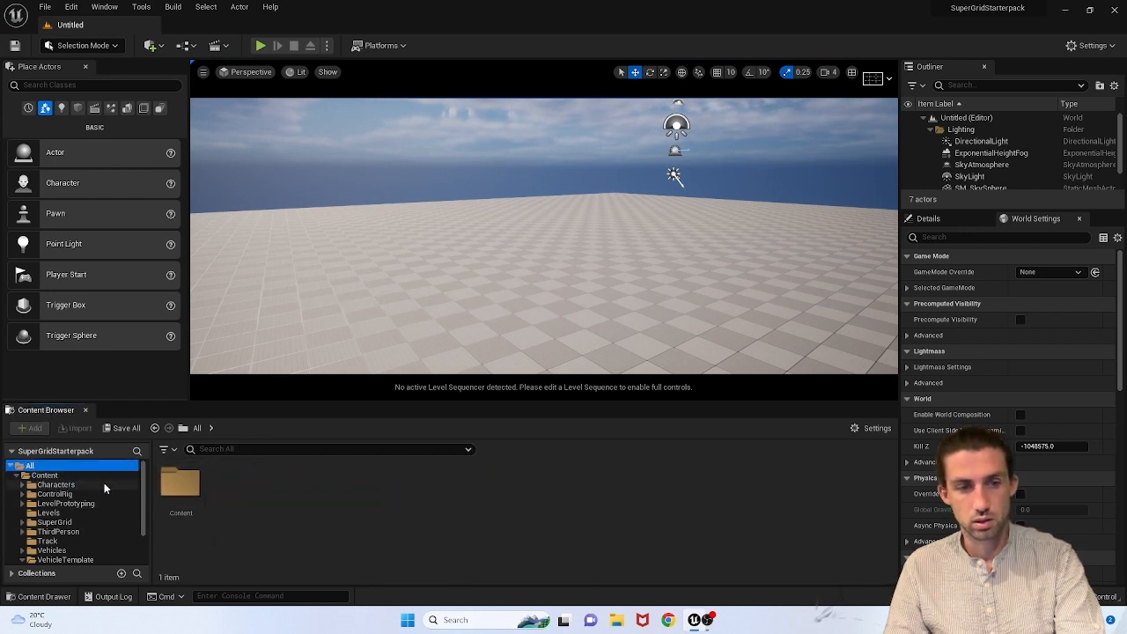
{"action": "double_click", "coordinate": [187, 490]}
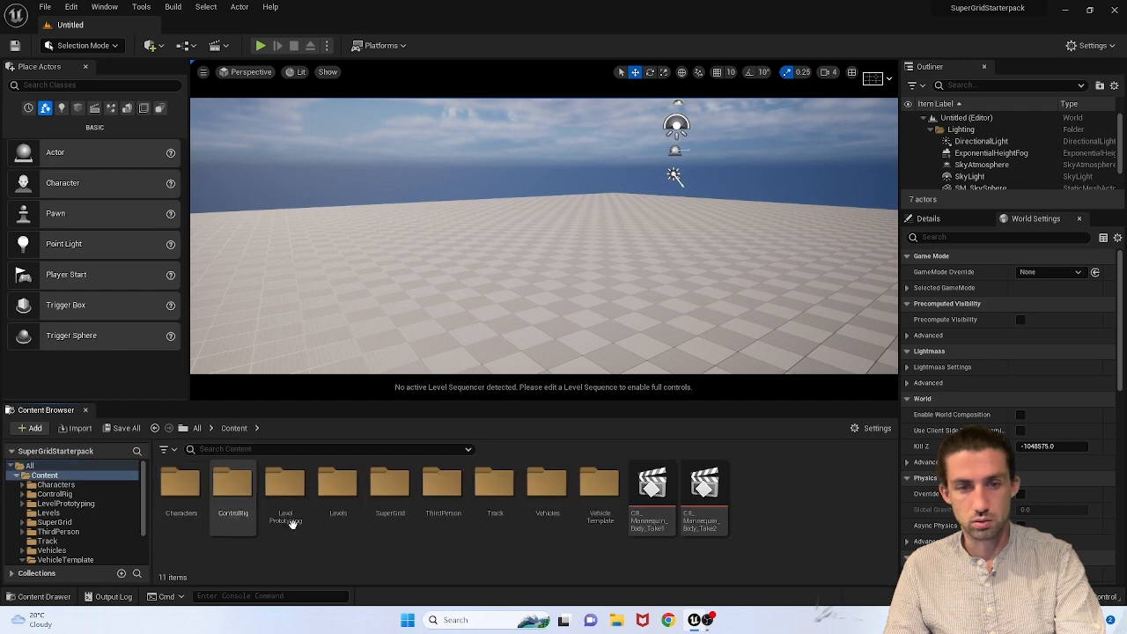
{"action": "double_click", "coordinate": [442, 491]}
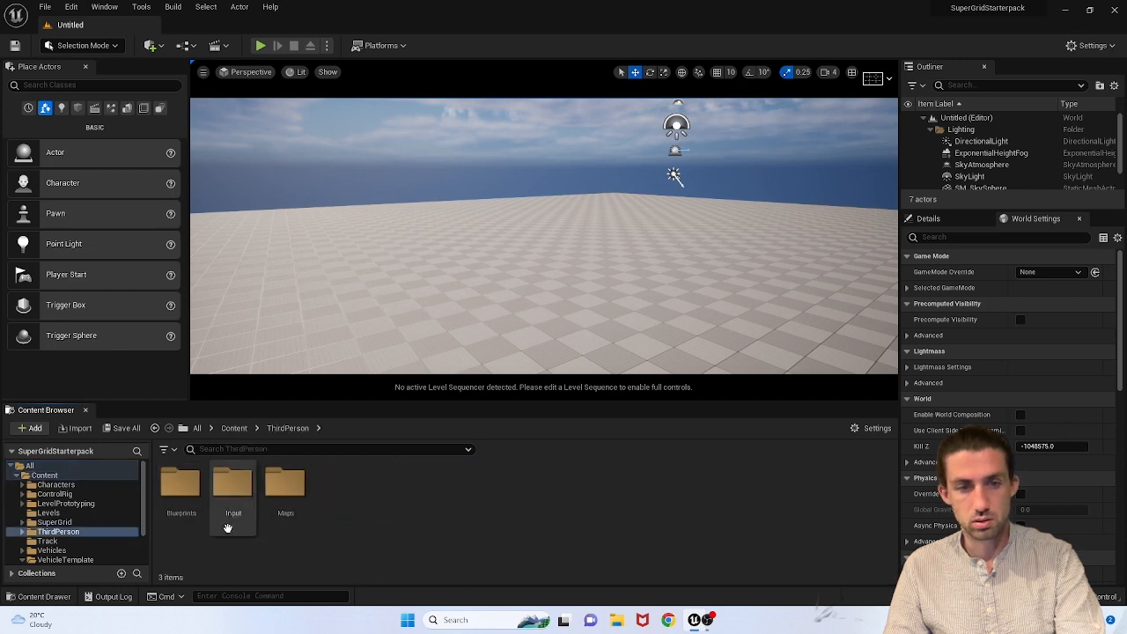
{"action": "double_click", "coordinate": [182, 486]}
{"action": "left_click", "coordinate": [194, 490]}
{"action": "left_click_drag", "start_coordinate": [197, 490], "coordinate": [489, 304]}
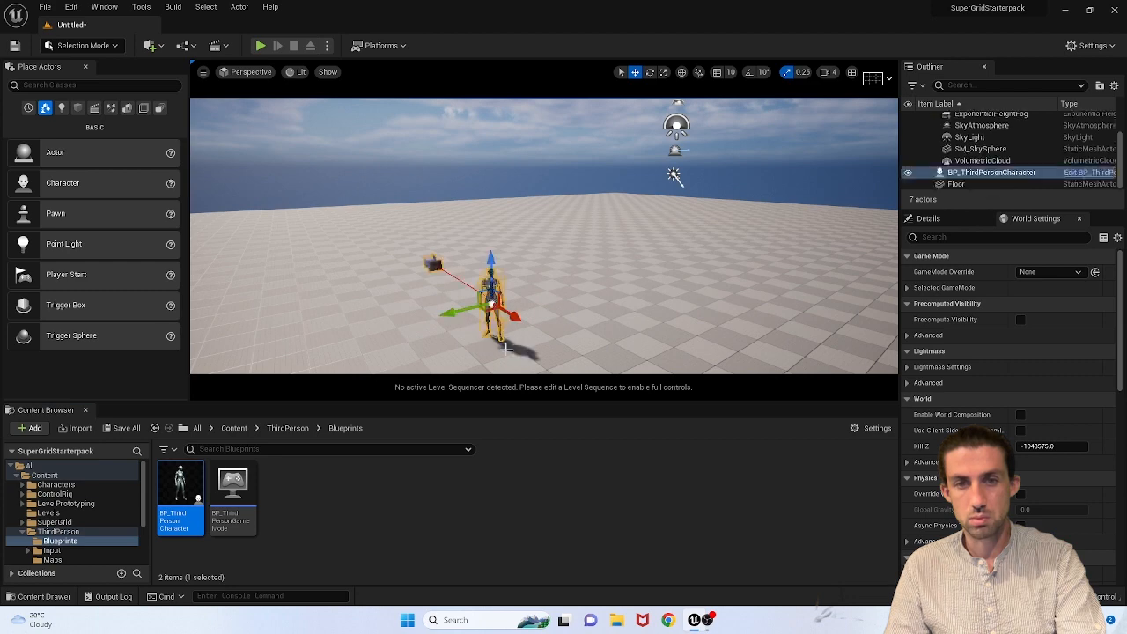
{"action": "left_click", "coordinate": [260, 45]}
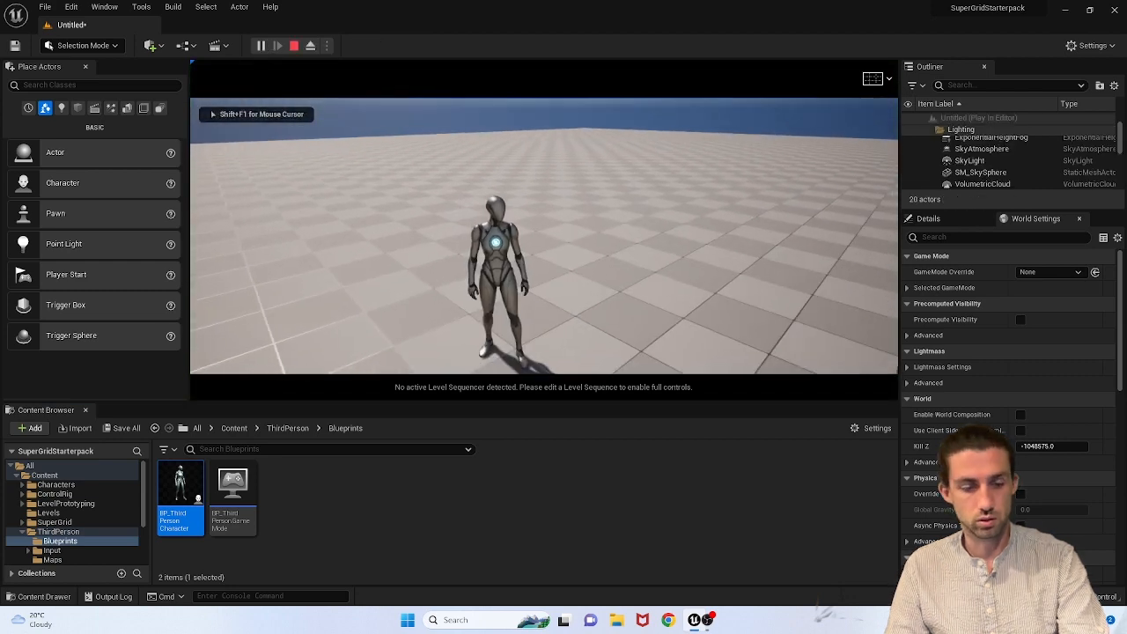
{"action": "key", "text": "Escape"}
Step: Set the new level's GameMode Override to BP_ThirdPersonGameMode and briefly play-test it beside the placed character
{"action": "left_click", "coordinate": [1076, 274]}
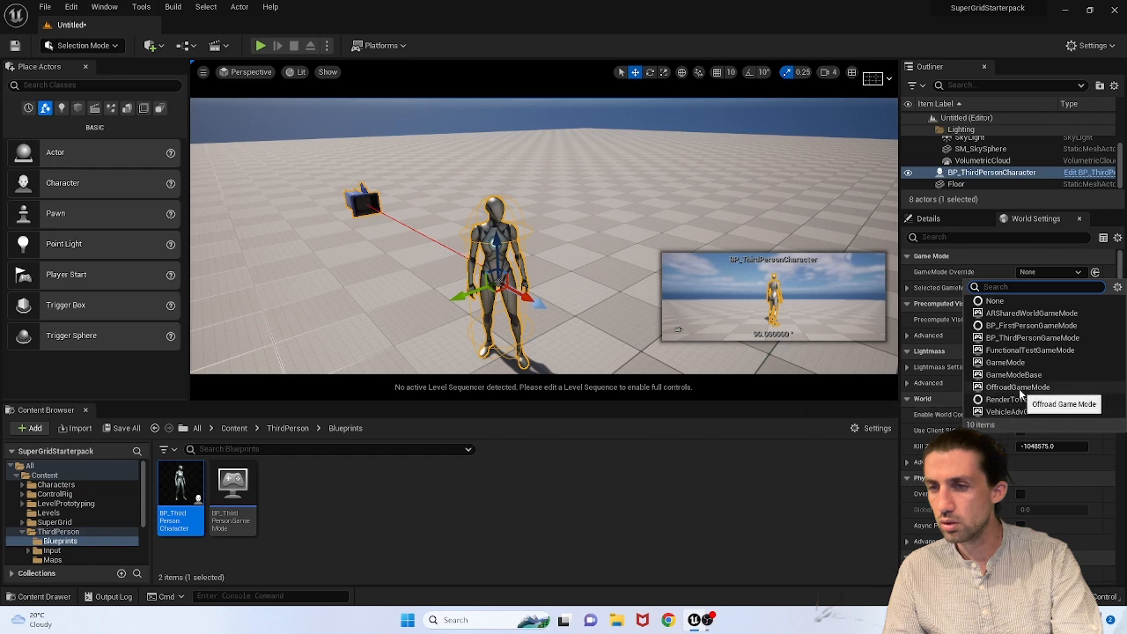
{"action": "left_click", "coordinate": [1032, 337]}
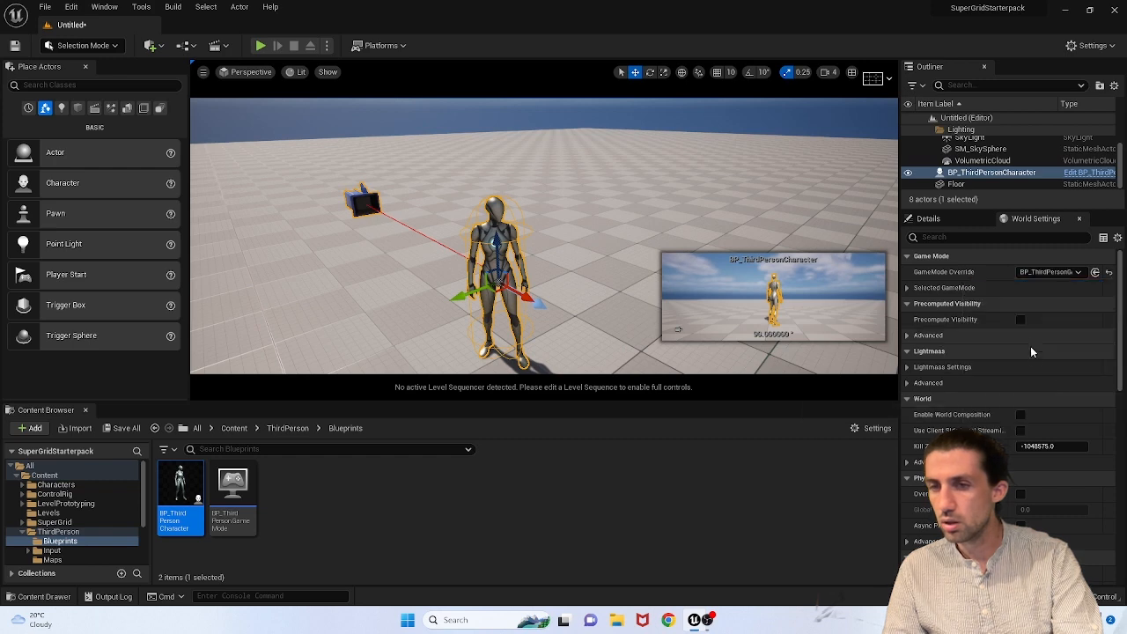
{"action": "left_click", "coordinate": [261, 46]}
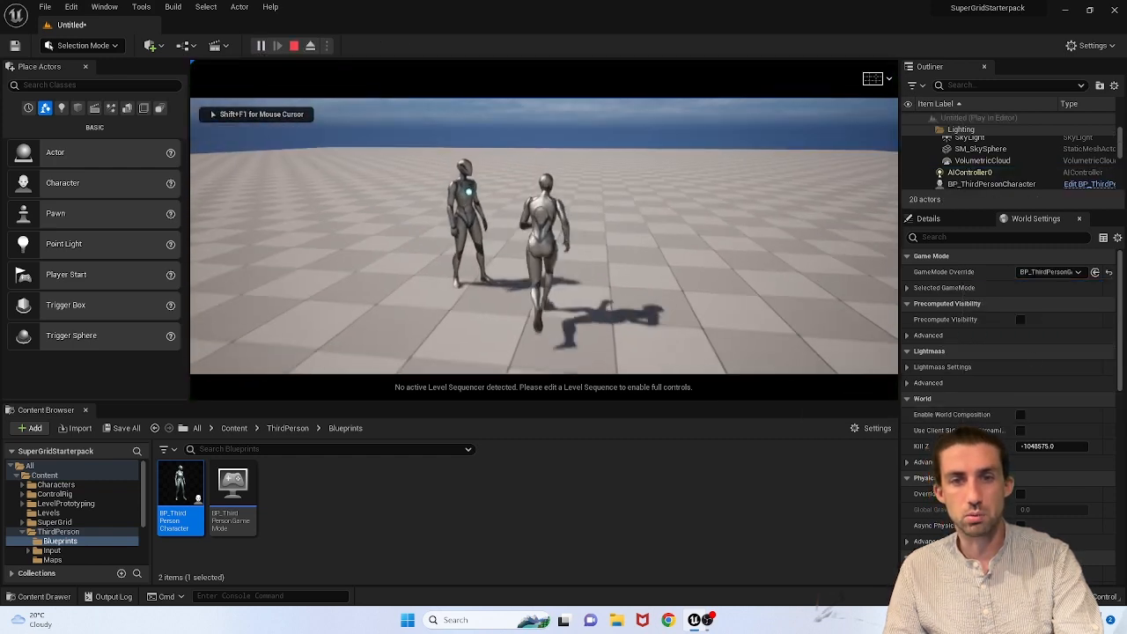
{"action": "key", "text": "Escape"}
Step: Delete BP_ThirdPersonCharacter from the level and play-test running around the floor in third person, stopping the session at the end
{"action": "key", "text": "Delete"}
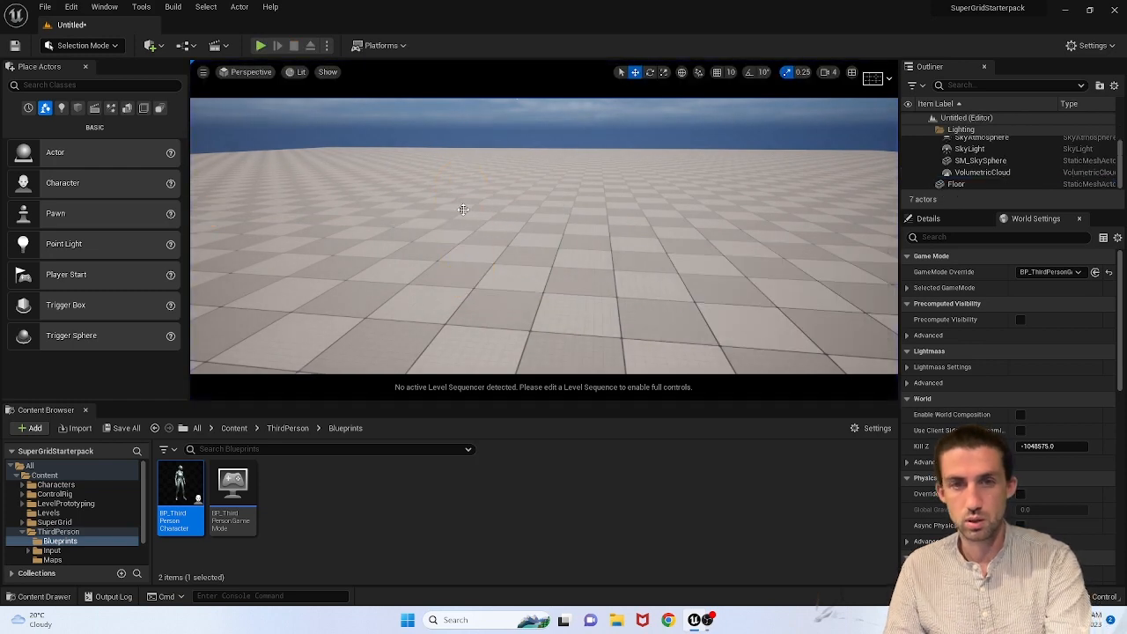
{"action": "left_click", "coordinate": [261, 46]}
{"action": "key", "text": "w"}
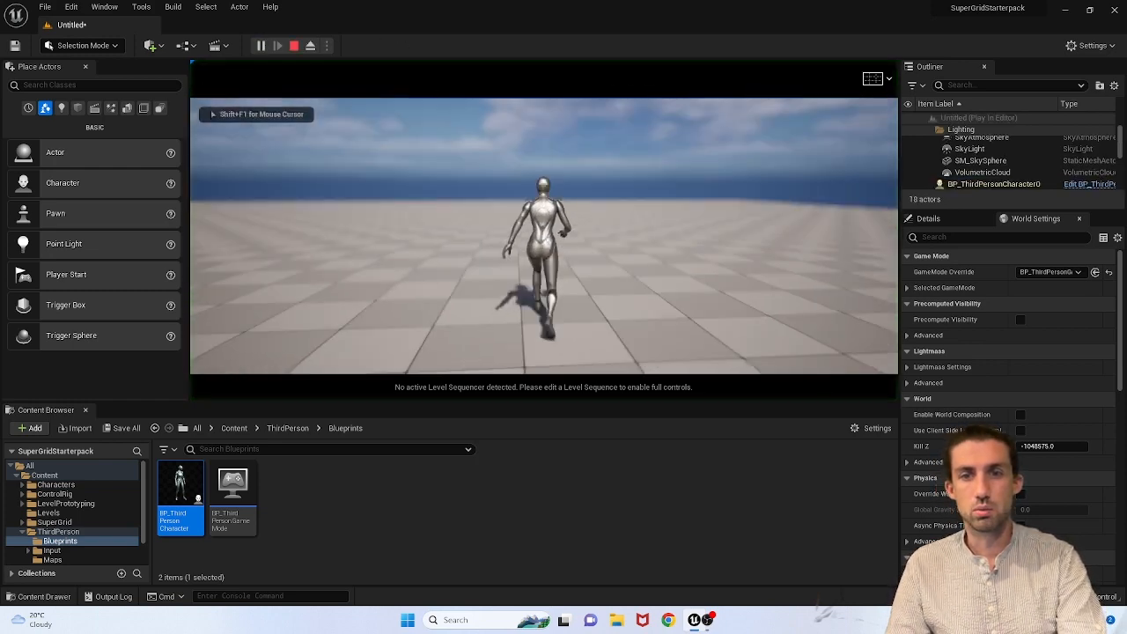
{"action": "key", "text": "d"}
{"action": "key", "text": "w"}
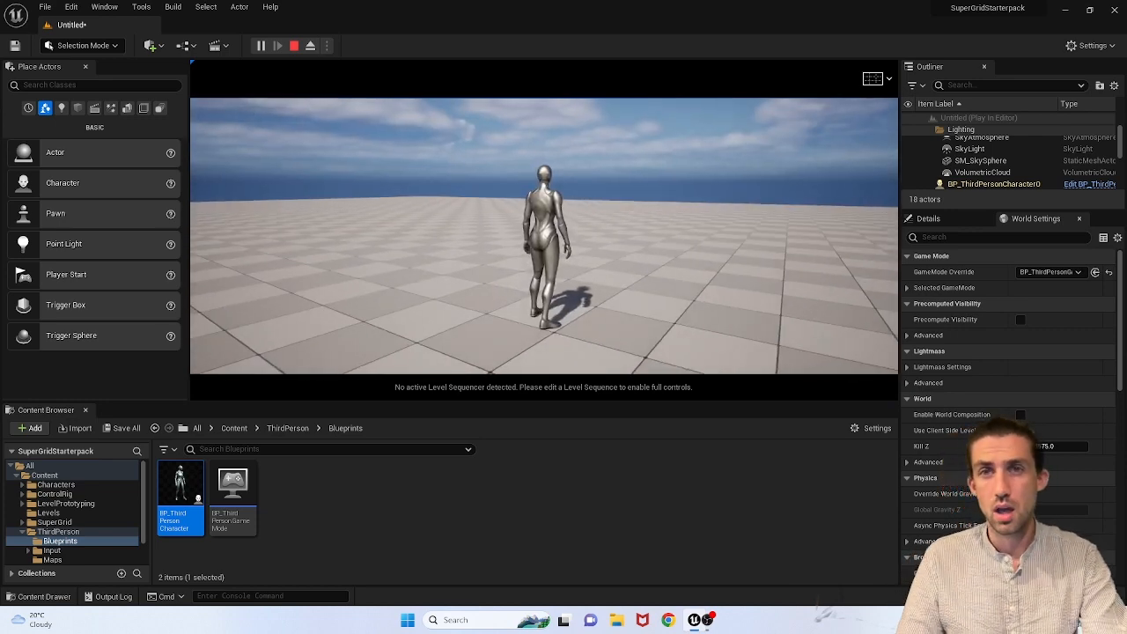
{"action": "key", "text": "a"}
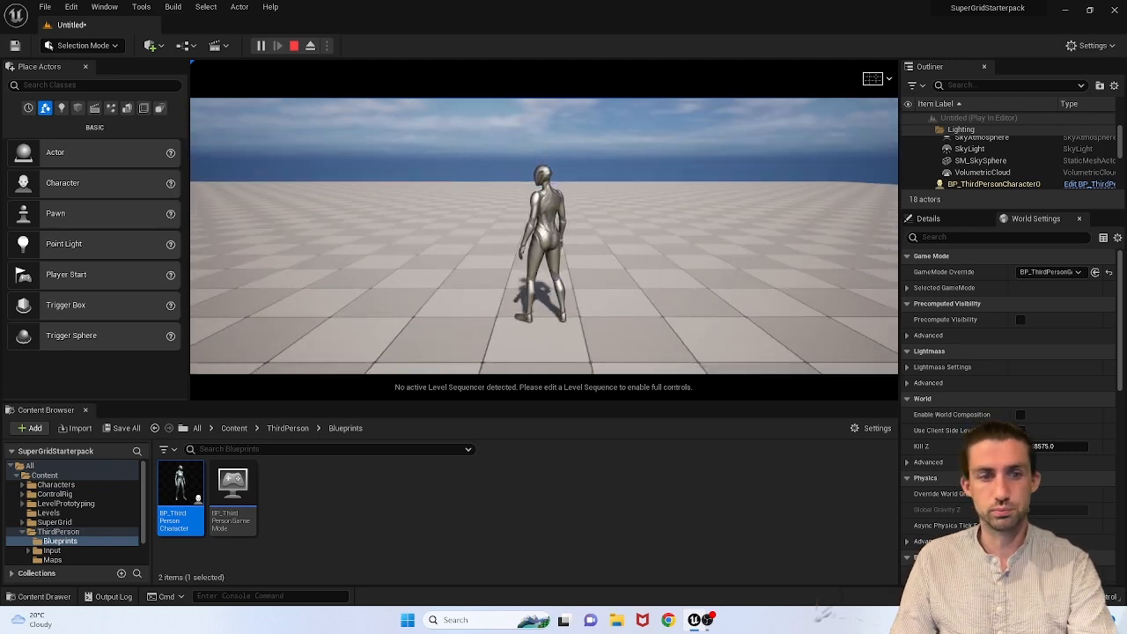
{"action": "key", "text": "Escape"}
Step: Place another BP_ThirdPersonCharacter on the empty floor, reselect it, and delete it from the level
{"action": "left_click_drag", "start_coordinate": [181, 494], "coordinate": [504, 286]}
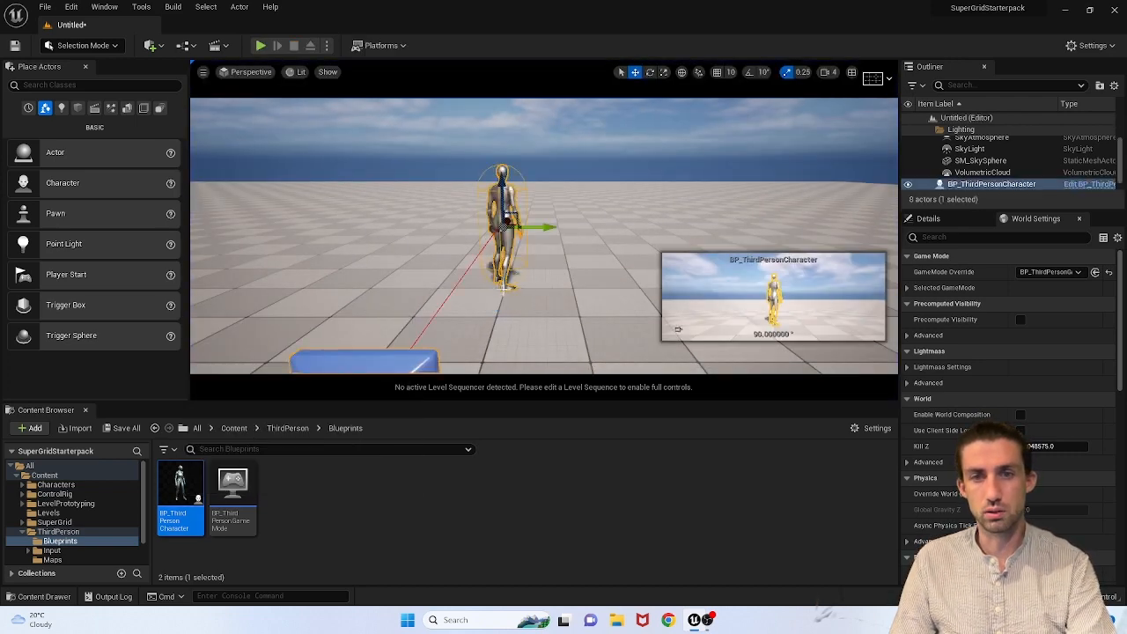
{"action": "left_click", "coordinate": [557, 293]}
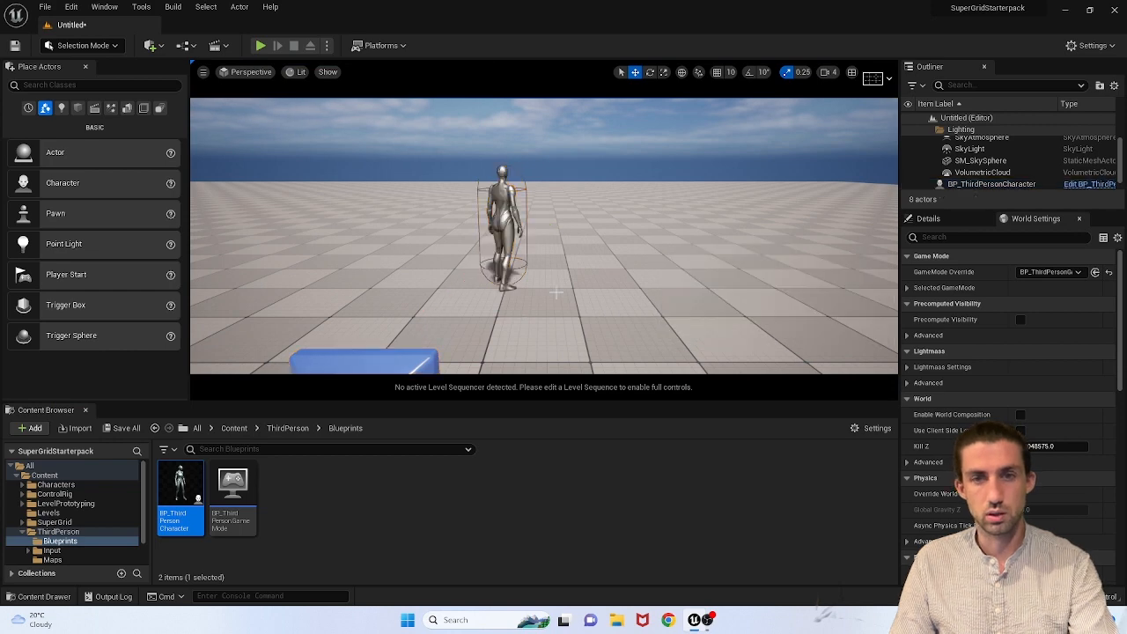
{"action": "left_click_drag", "start_coordinate": [499, 215], "coordinate": [497, 227]}
{"action": "left_click", "coordinate": [502, 231]}
{"action": "key", "text": "Delete"}
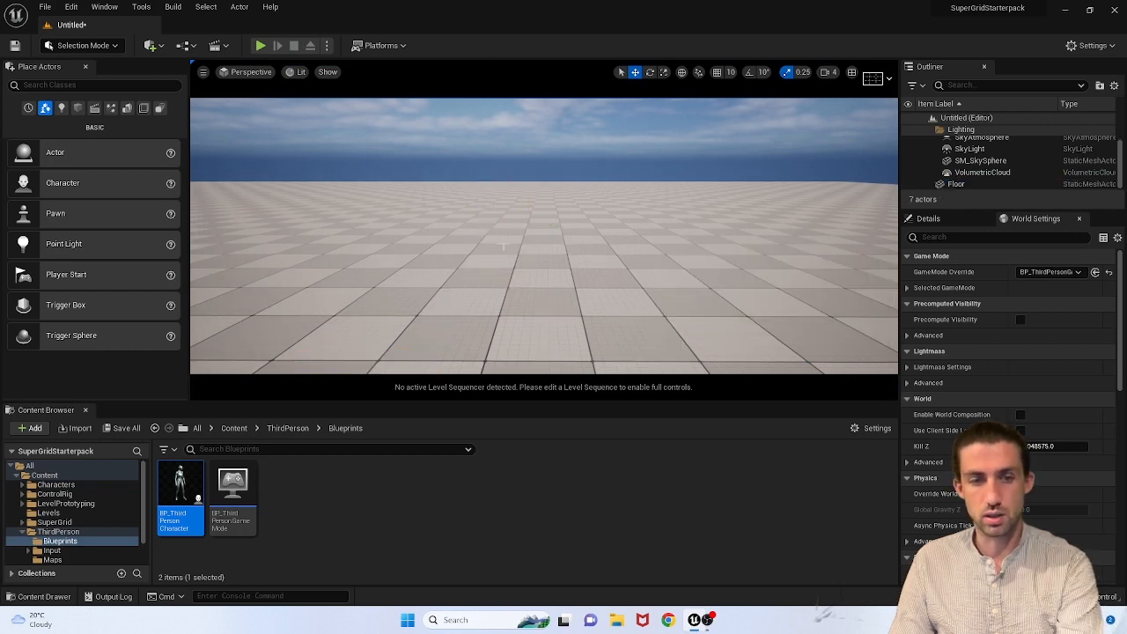
Step: Place BP_ThirdPersonCharacter on the floor again and locate its skeletal mesh SKM_Quinn_Simple among the project assets
{"action": "left_click_drag", "start_coordinate": [181, 493], "coordinate": [504, 283]}
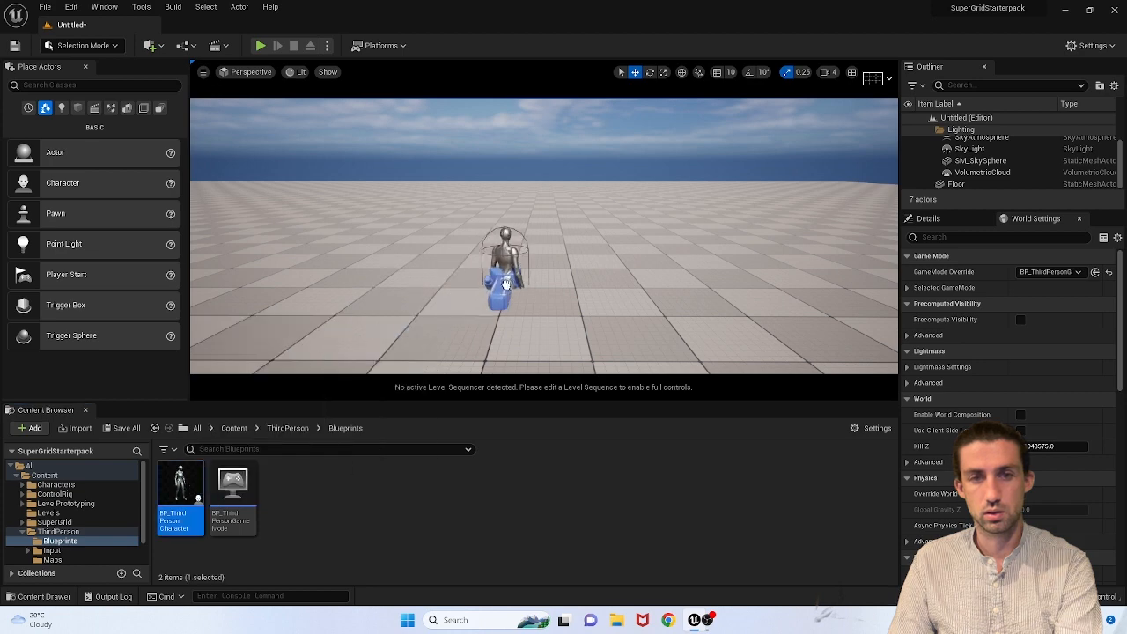
{"action": "left_click", "coordinate": [711, 236]}
{"action": "left_click", "coordinate": [507, 216]}
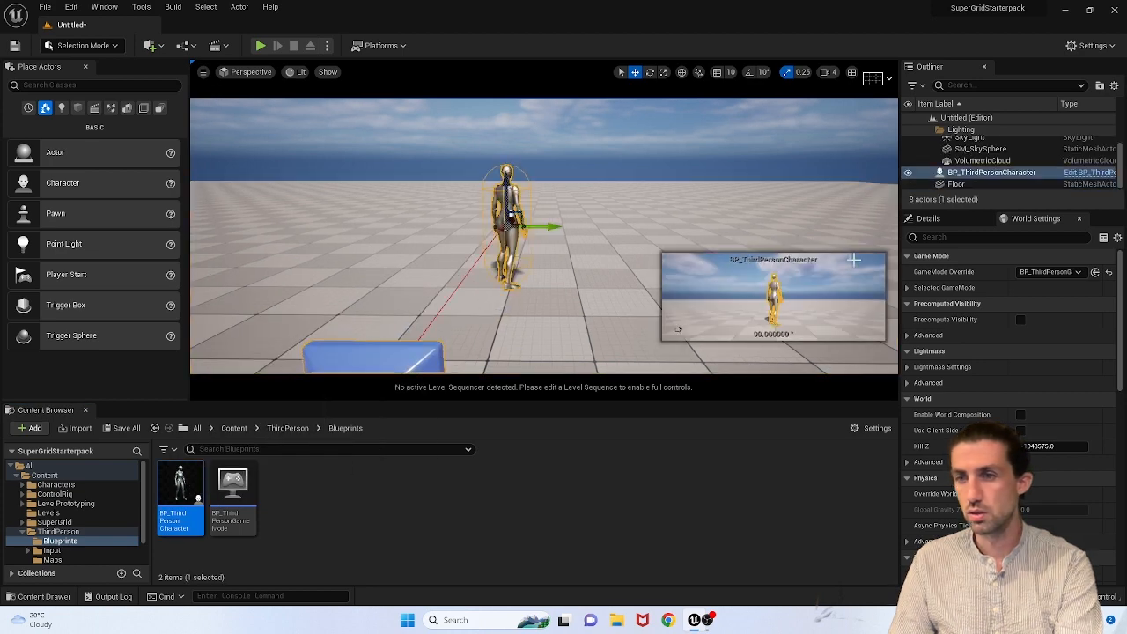
{"action": "left_click", "coordinate": [944, 221]}
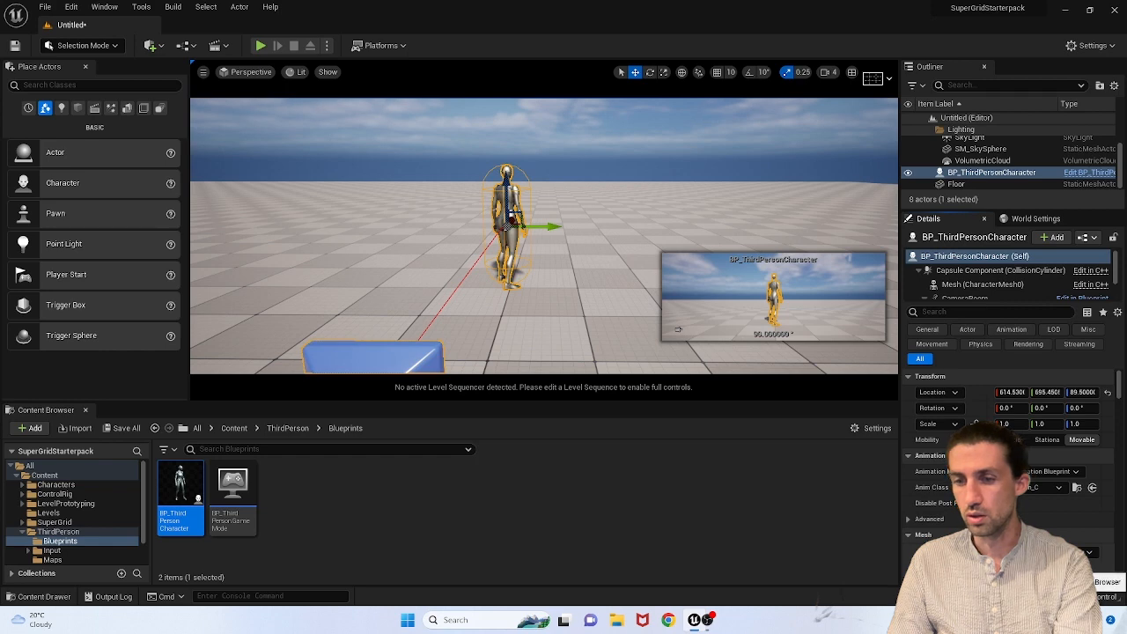
{"action": "left_click", "coordinate": [1045, 569]}
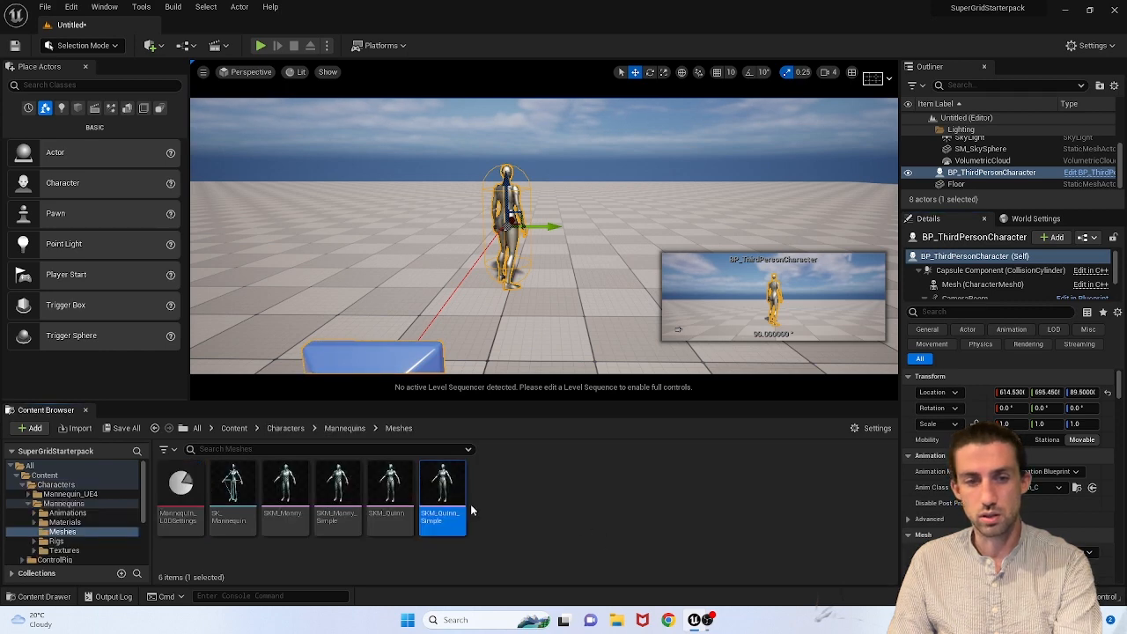
Step: Place SKM_Quinn_Simple on the floor beside the character and delete BP_ThirdPersonCharacter from the level
{"action": "left_click_drag", "start_coordinate": [471, 507], "coordinate": [599, 324]}
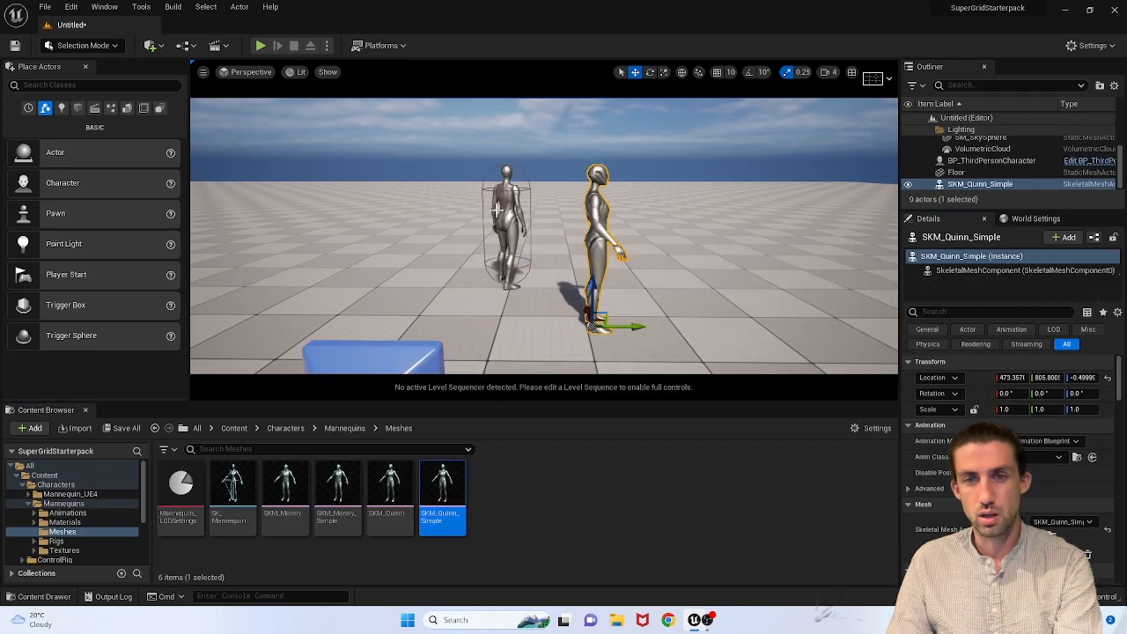
{"action": "left_click", "coordinate": [498, 211]}
{"action": "key", "text": "Delete"}
Step: Rotate SKM_Quinn_Simple about 88 degrees around its vertical axis so it faces the camera
{"action": "left_click", "coordinate": [593, 223]}
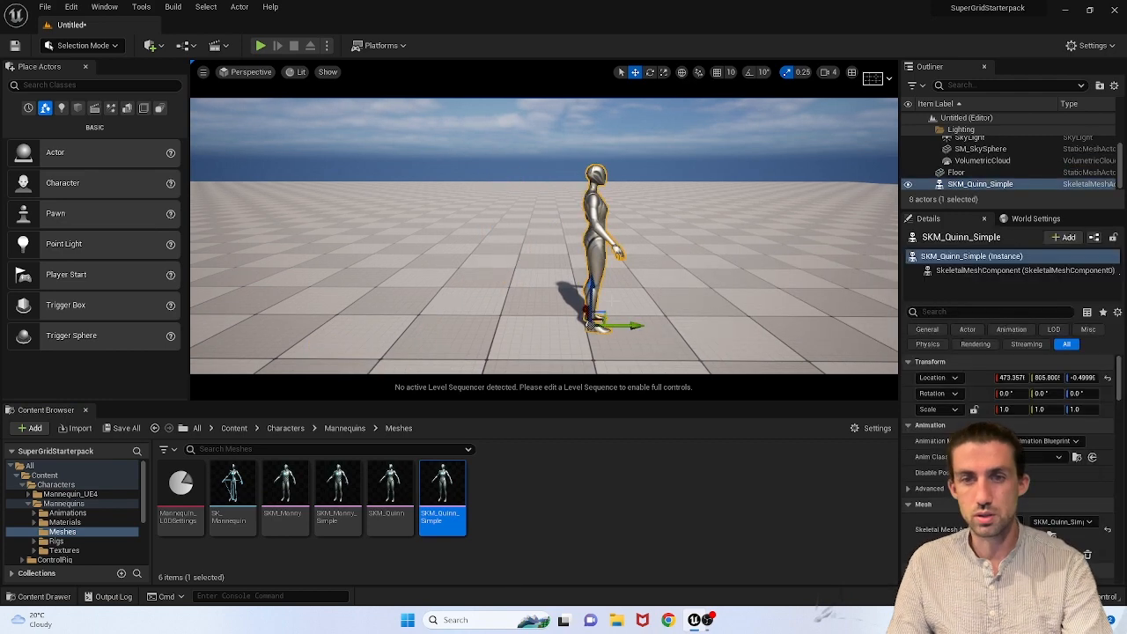
{"action": "key", "text": "e"}
{"action": "left_click_drag", "start_coordinate": [576, 357], "coordinate": [675, 327]}
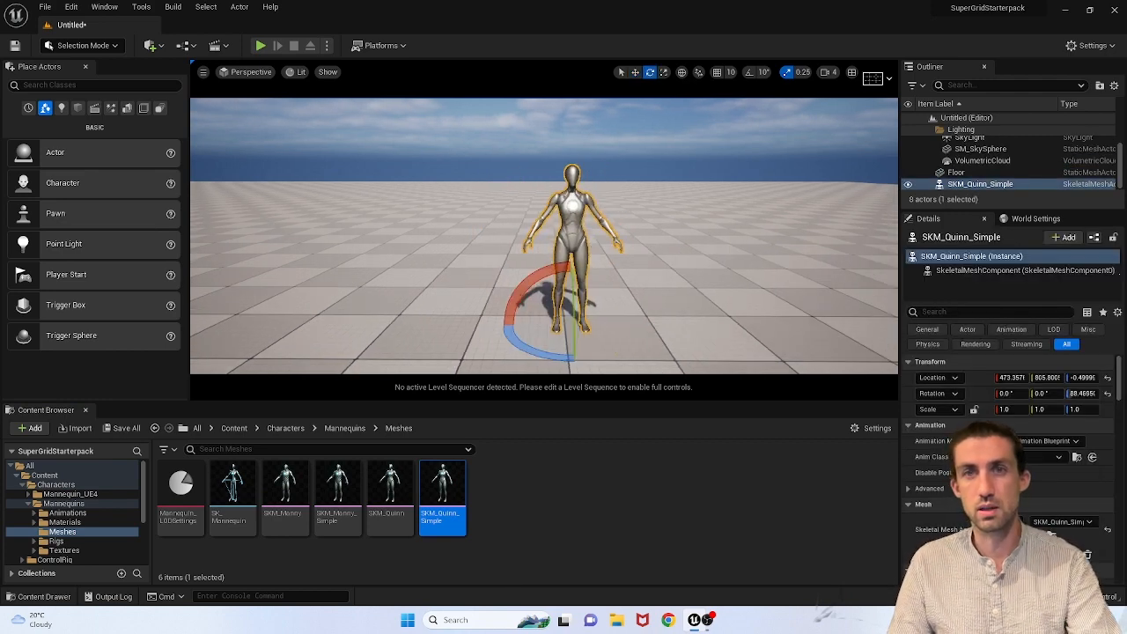
Step: Swing the sun interactively through several directions and heights, leaving it low behind the mannequin so its shadow stretches toward the camera
{"action": "right_click_drag", "start_coordinate": [750, 283], "coordinate": [729, 267]}
{"action": "key", "text": "ctrl+l"}
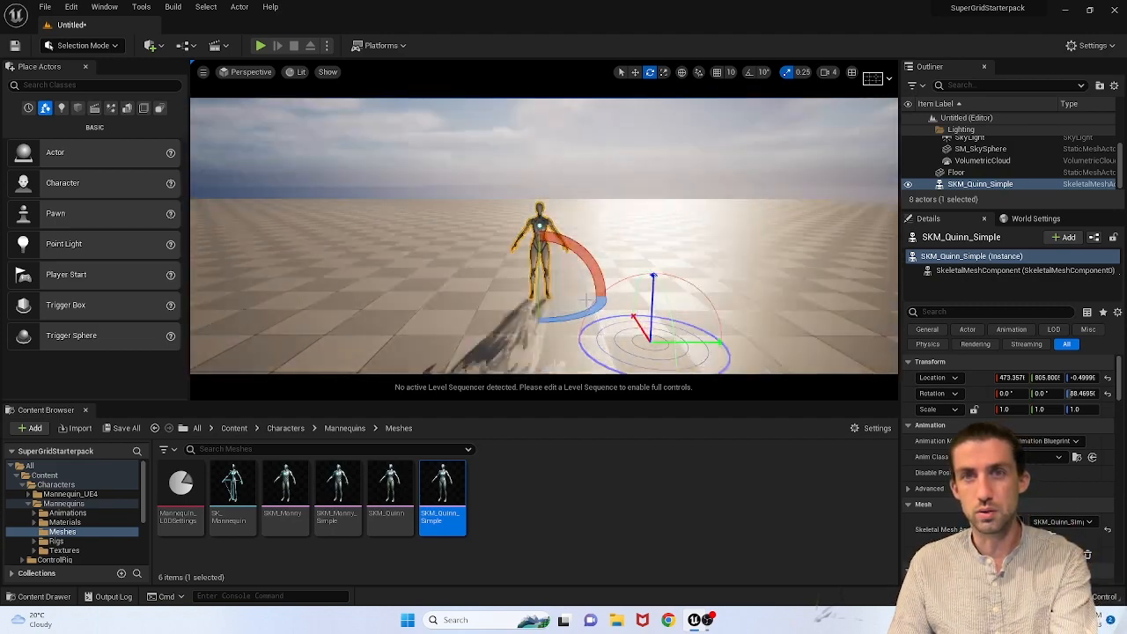
{"action": "right_click_drag", "start_coordinate": [580, 297], "coordinate": [563, 235]}
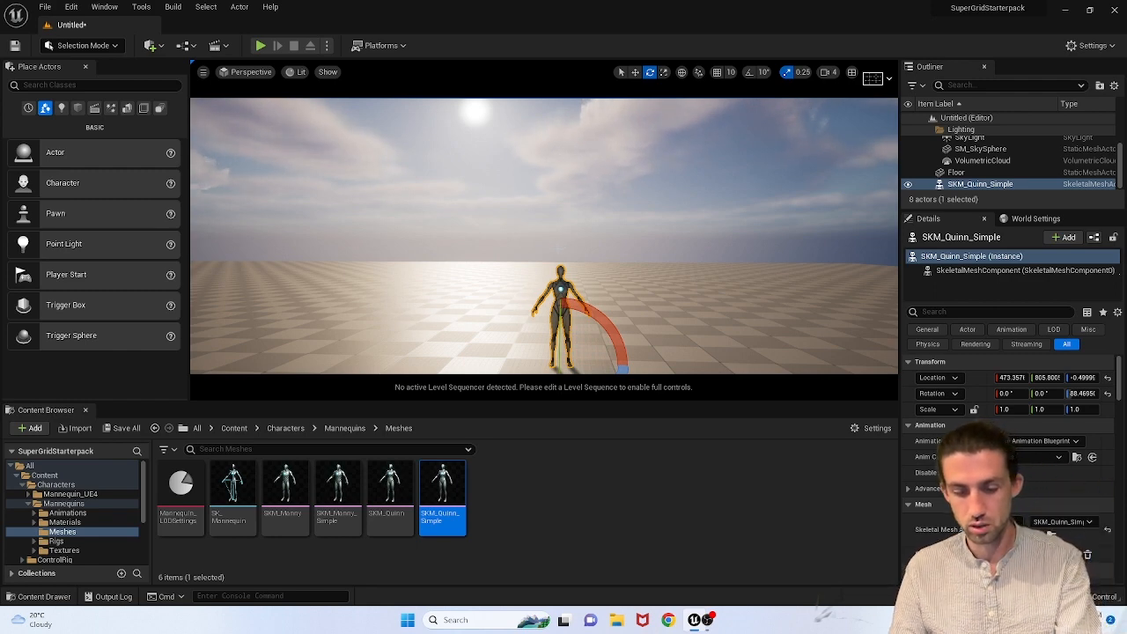
{"action": "key", "text": "ctrl+l"}
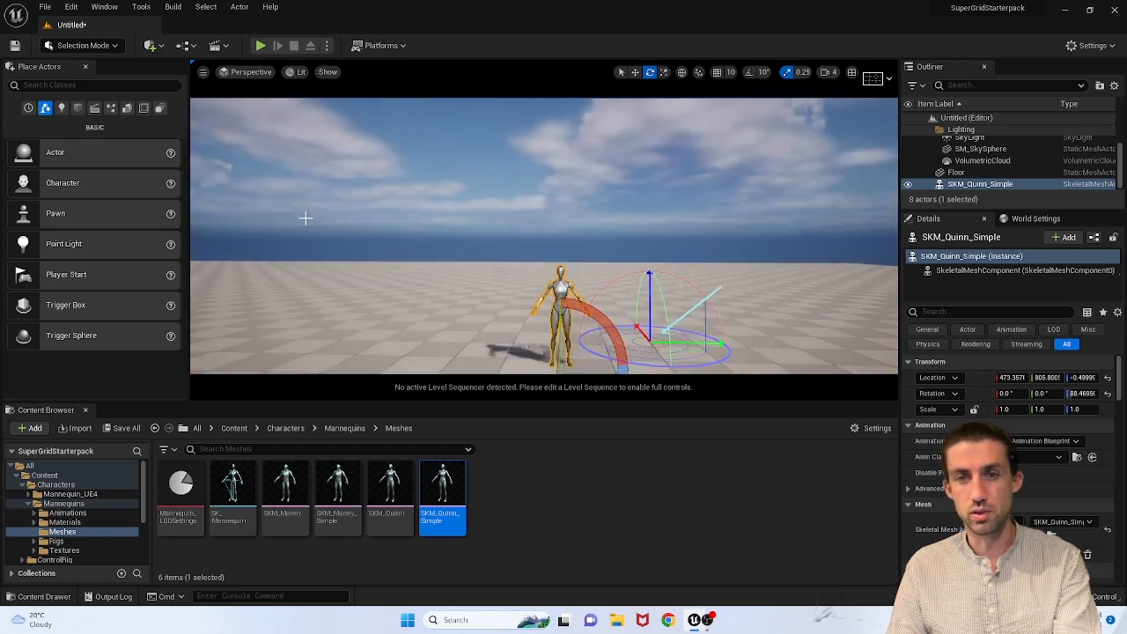
{"action": "key", "text": "ctrl+l"}
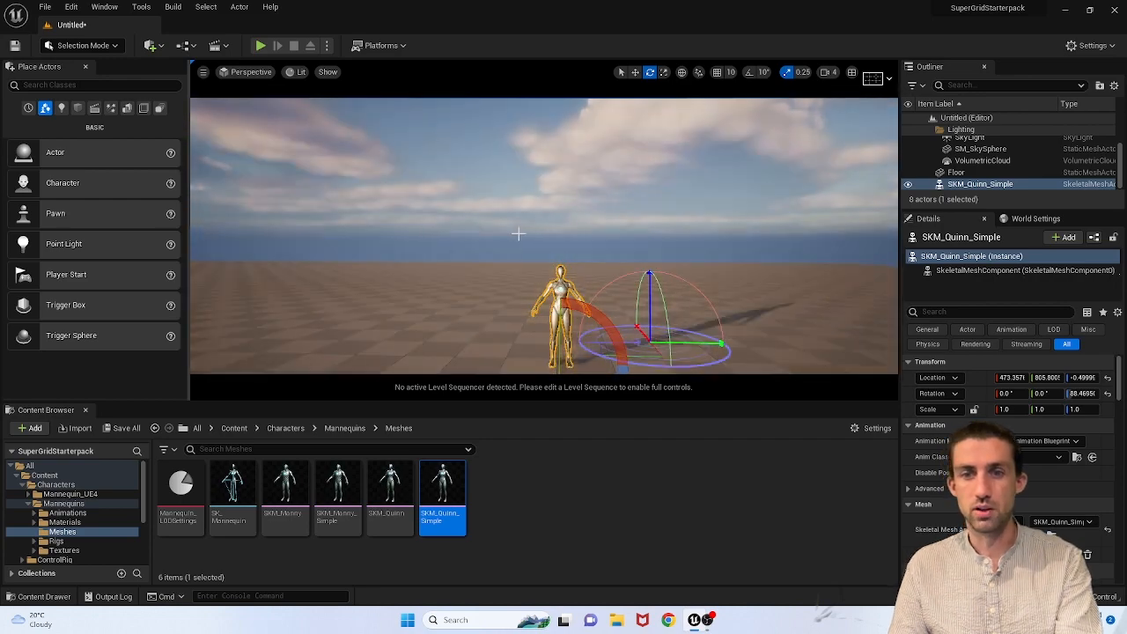
{"action": "key", "text": "ctrl+l"}
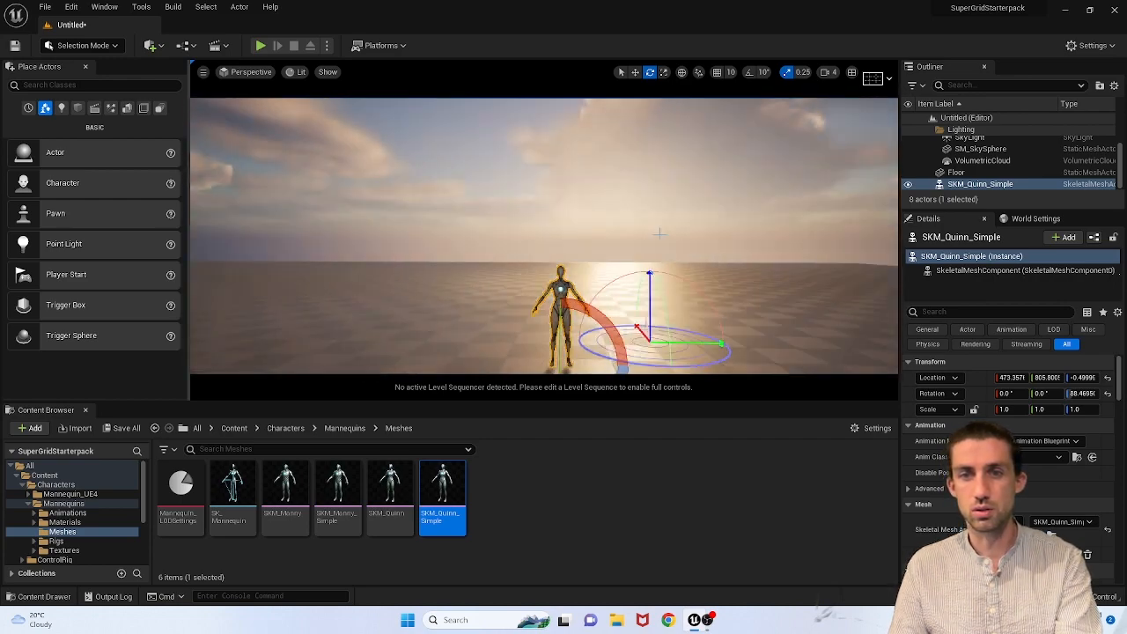
{"action": "key", "text": "ctrl+l"}
{"action": "left_click", "coordinate": [669, 242]}
{"action": "right_click_drag", "start_coordinate": [710, 277], "coordinate": [713, 251]}
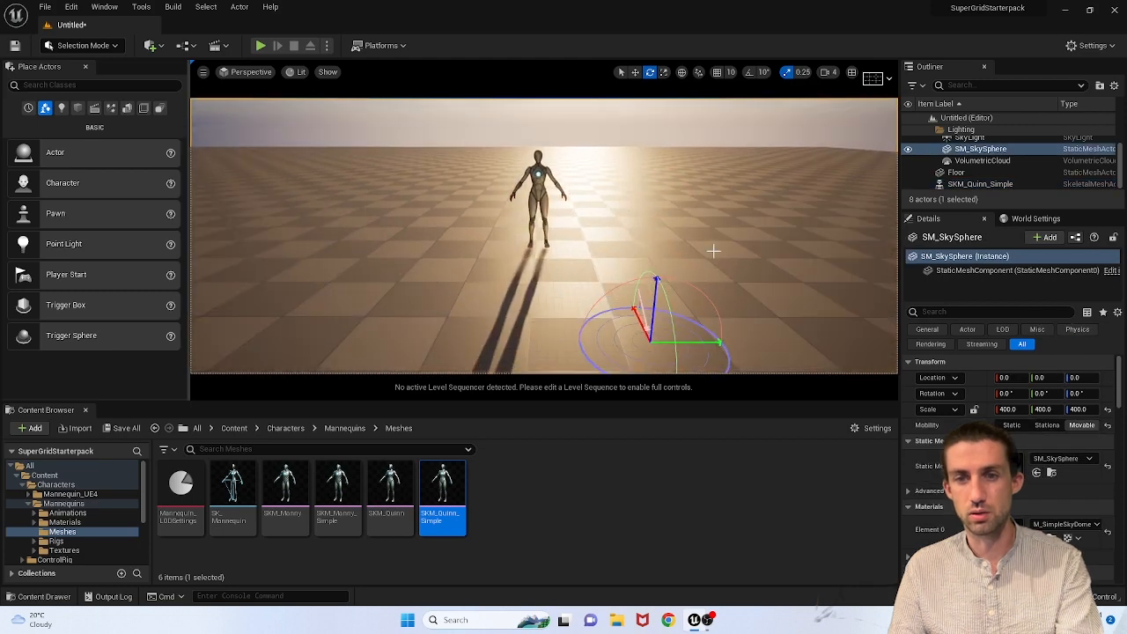
Step: Reselect SKM_Quinn_Simple, raise the sun to high daylight, and lower it to an orange sunset behind the mannequin
{"action": "left_click", "coordinate": [612, 216]}
{"action": "left_click", "coordinate": [540, 187]}
{"action": "right_click_drag", "start_coordinate": [540, 188], "coordinate": [475, 190]}
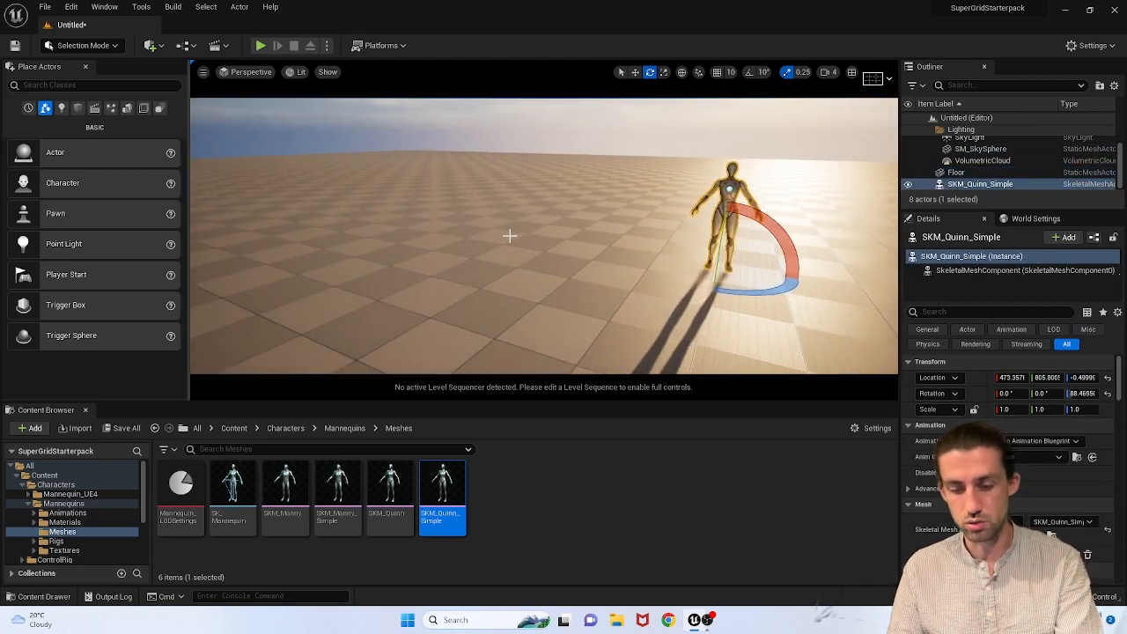
{"action": "key", "text": "ctrl+l"}
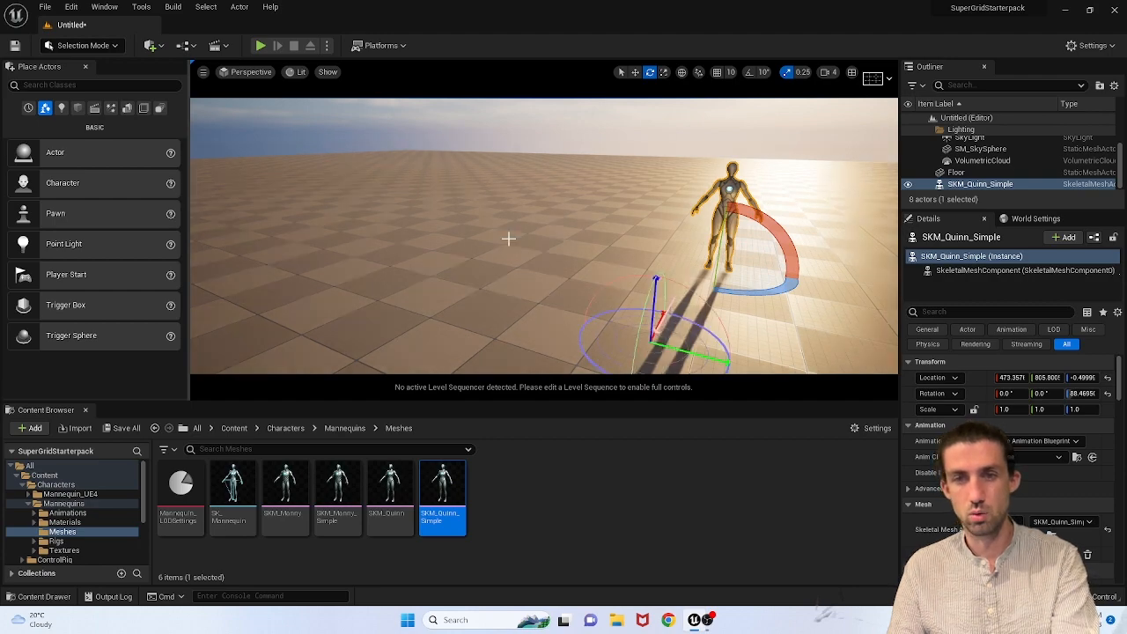
{"action": "key", "text": "ctrl+l"}
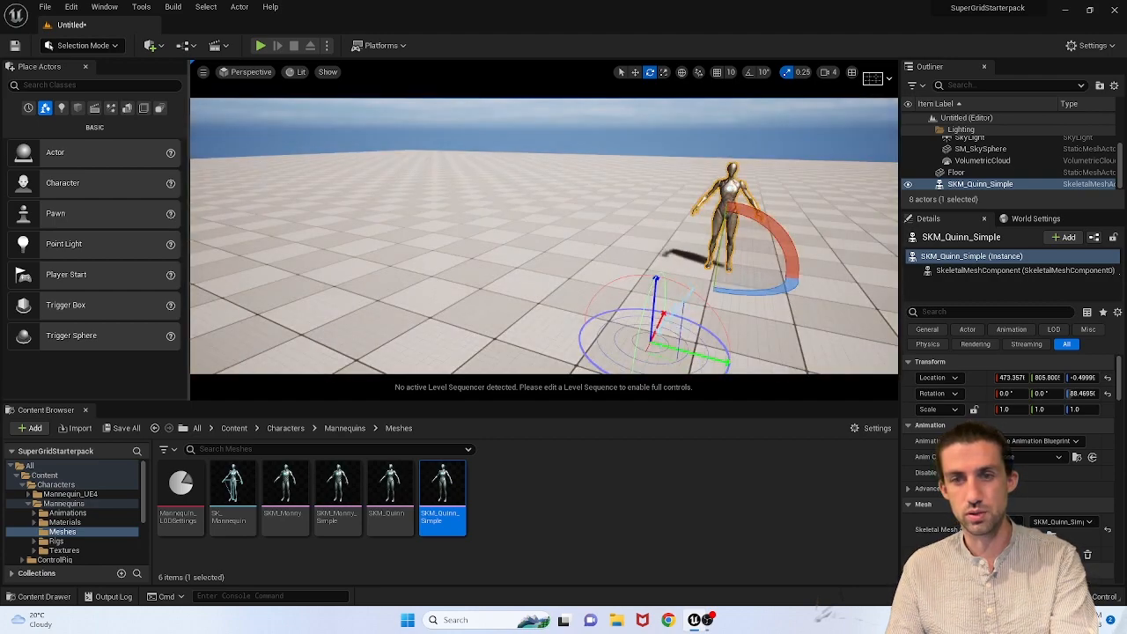
{"action": "key", "text": "ctrl+l"}
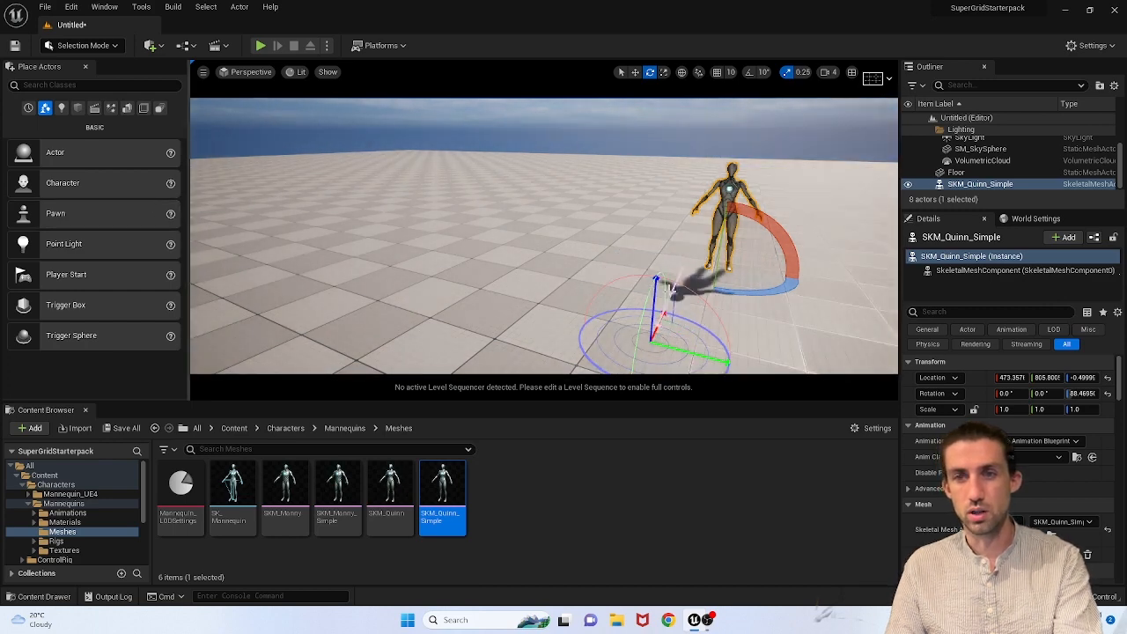
{"action": "right_click_drag", "start_coordinate": [544, 236], "coordinate": [592, 164]}
{"action": "key", "text": "ctrl+l"}
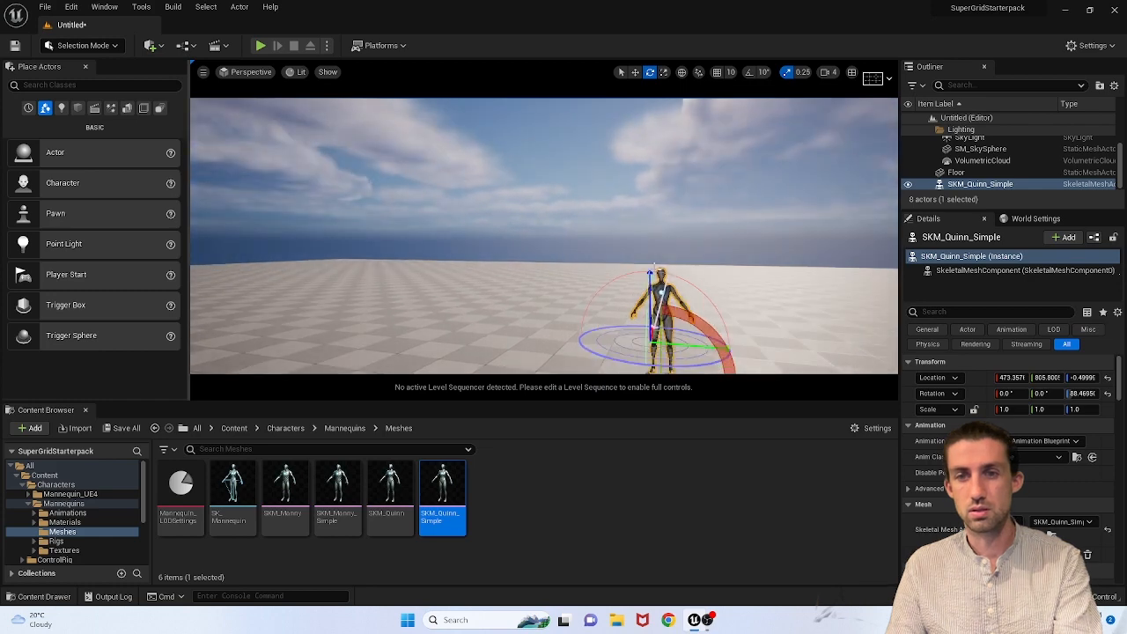
{"action": "key", "text": "ctrl+l"}
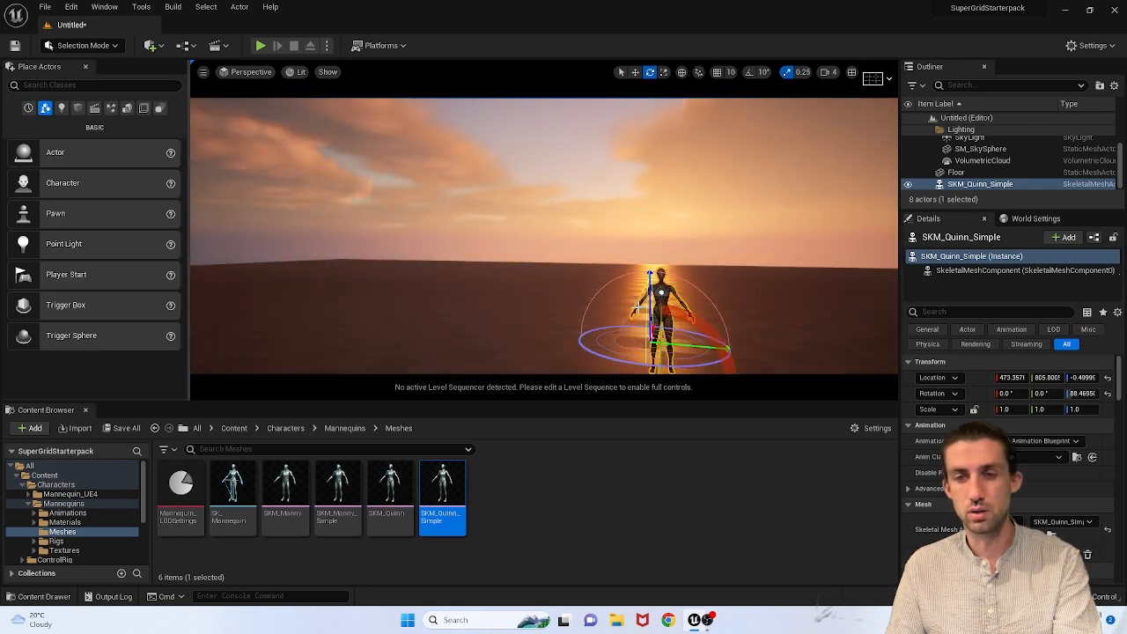
Step: Adjust the sun from sunset back up to a high, bright daytime position over the mannequin
{"action": "right_click_drag", "start_coordinate": [629, 238], "coordinate": [624, 212]}
{"action": "key", "text": "ctrl+l"}
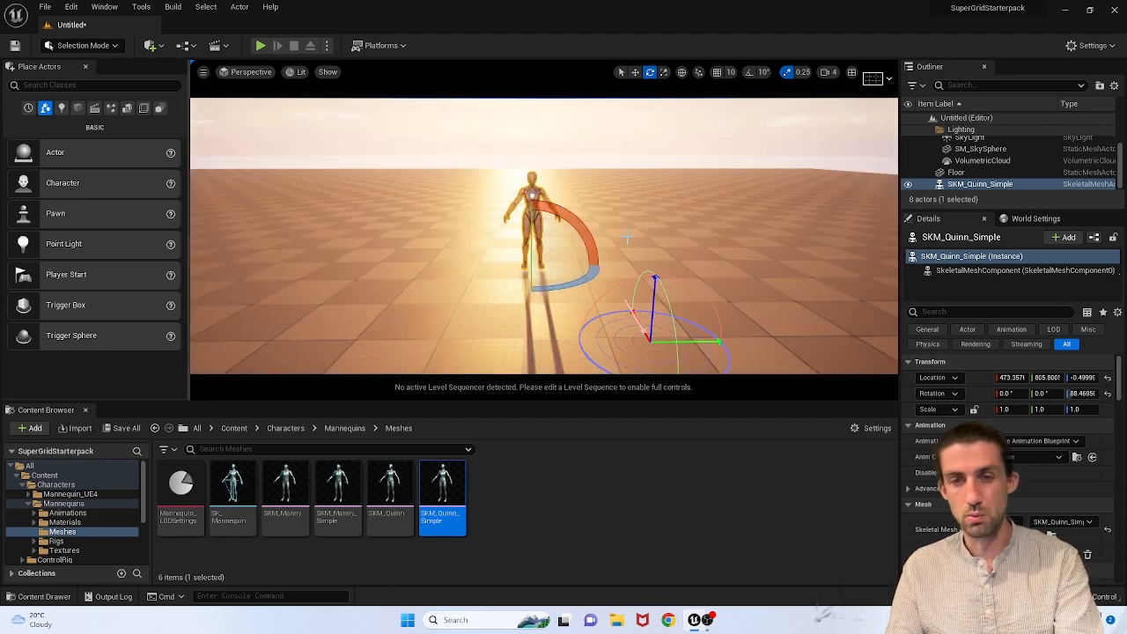
{"action": "right_click_drag", "start_coordinate": [642, 180], "coordinate": [683, 185]}
{"action": "left_click", "coordinate": [641, 180]}
{"action": "key", "text": "s"}
{"action": "key", "text": "a"}
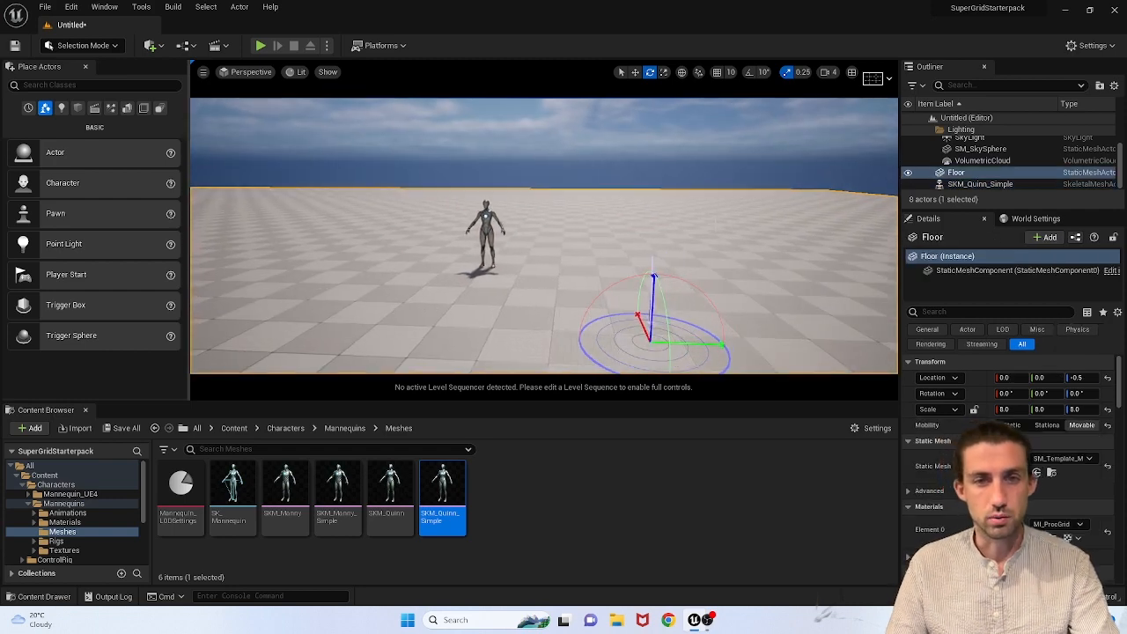
Step: Place a cube, sphere, cylinder, cone and plane from the basic shapes on the floor beside the mannequin
{"action": "left_click", "coordinate": [78, 108]}
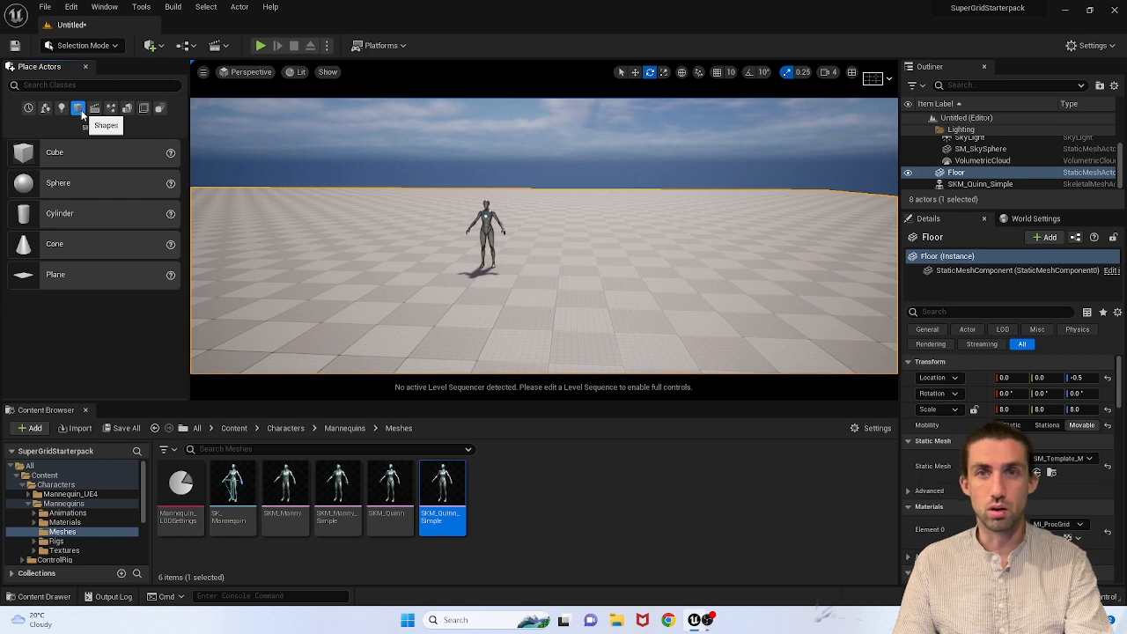
{"action": "key", "text": "a"}
{"action": "right_click_drag", "start_coordinate": [455, 277], "coordinate": [455, 279]}
{"action": "left_click_drag", "start_coordinate": [52, 153], "coordinate": [462, 215]}
{"action": "key", "text": "w"}
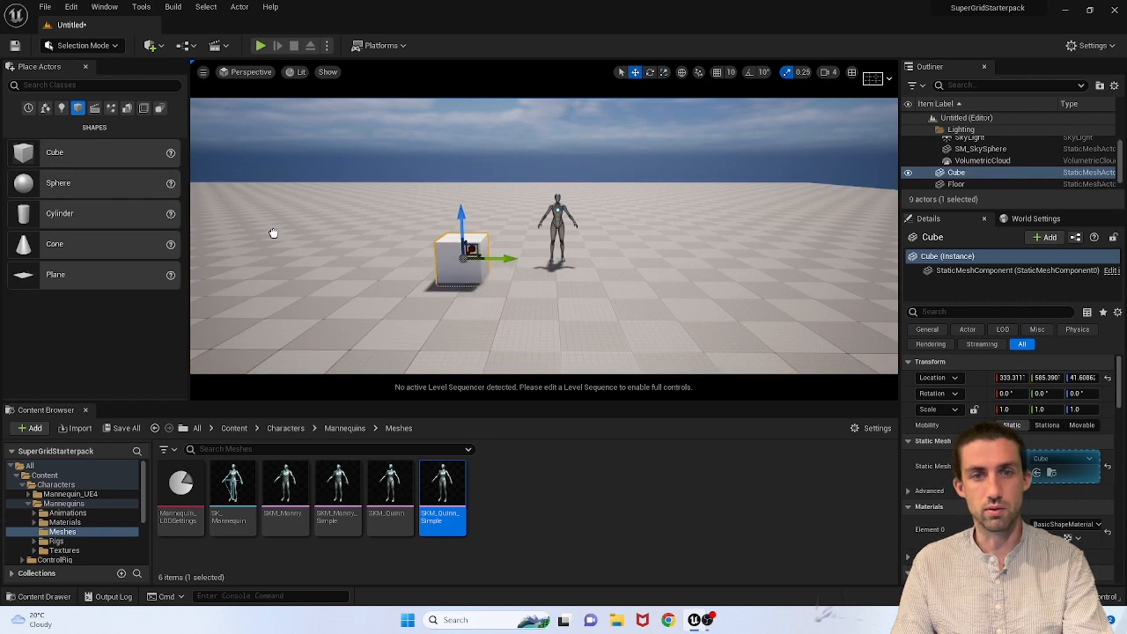
{"action": "left_click_drag", "start_coordinate": [273, 233], "coordinate": [392, 260]}
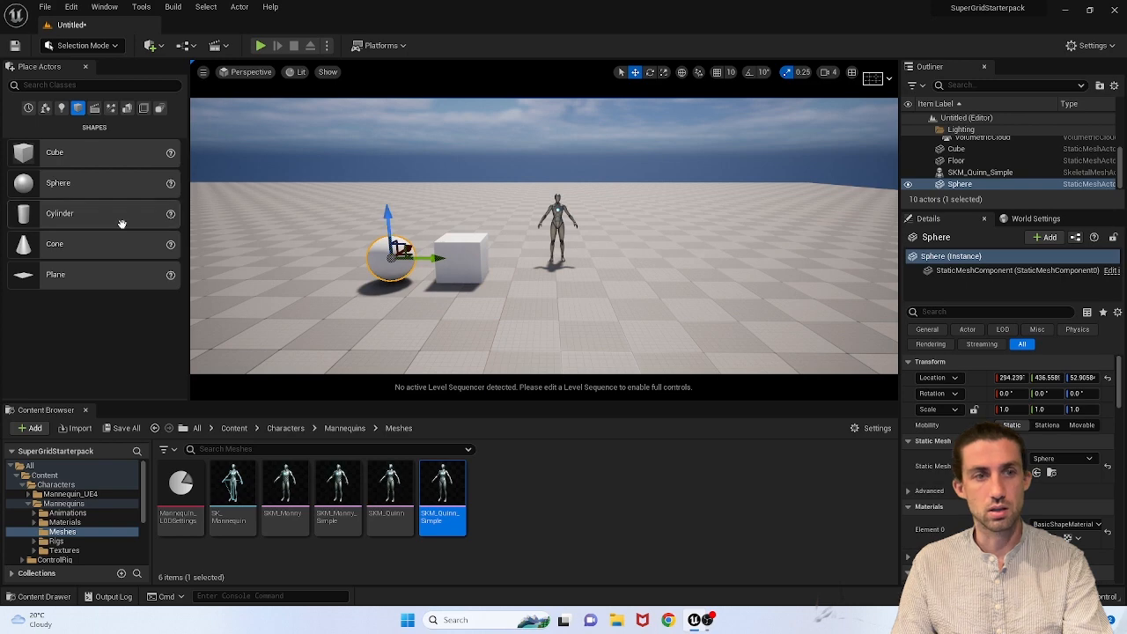
{"action": "left_click_drag", "start_coordinate": [121, 223], "coordinate": [319, 264]}
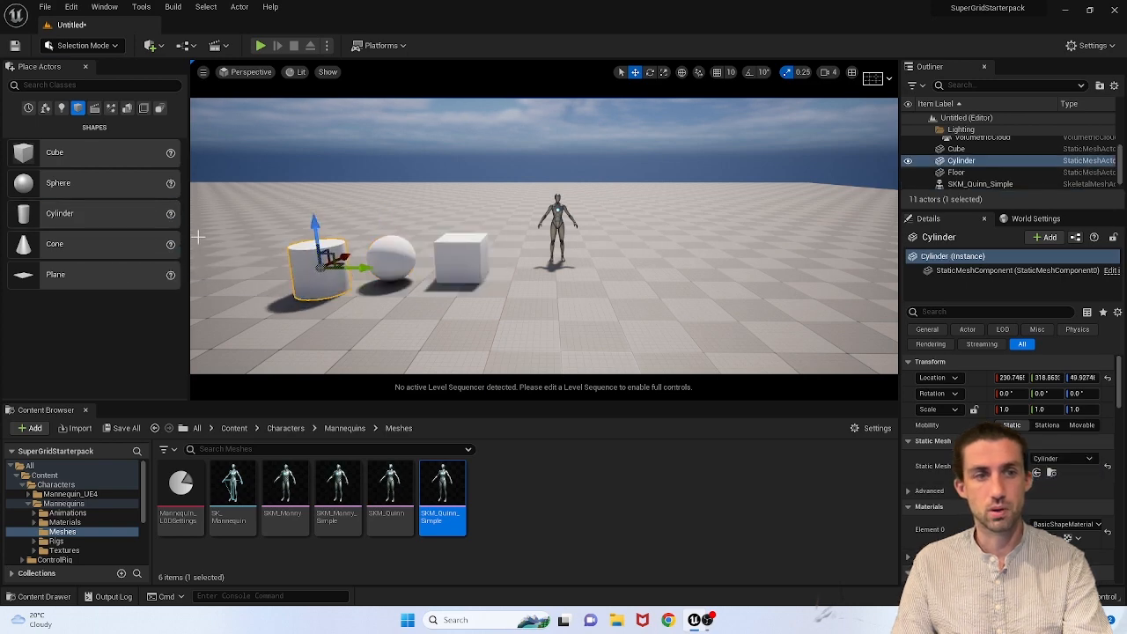
{"action": "left_click_drag", "start_coordinate": [54, 244], "coordinate": [245, 242]}
{"action": "left_click_drag", "start_coordinate": [72, 273], "coordinate": [337, 274]}
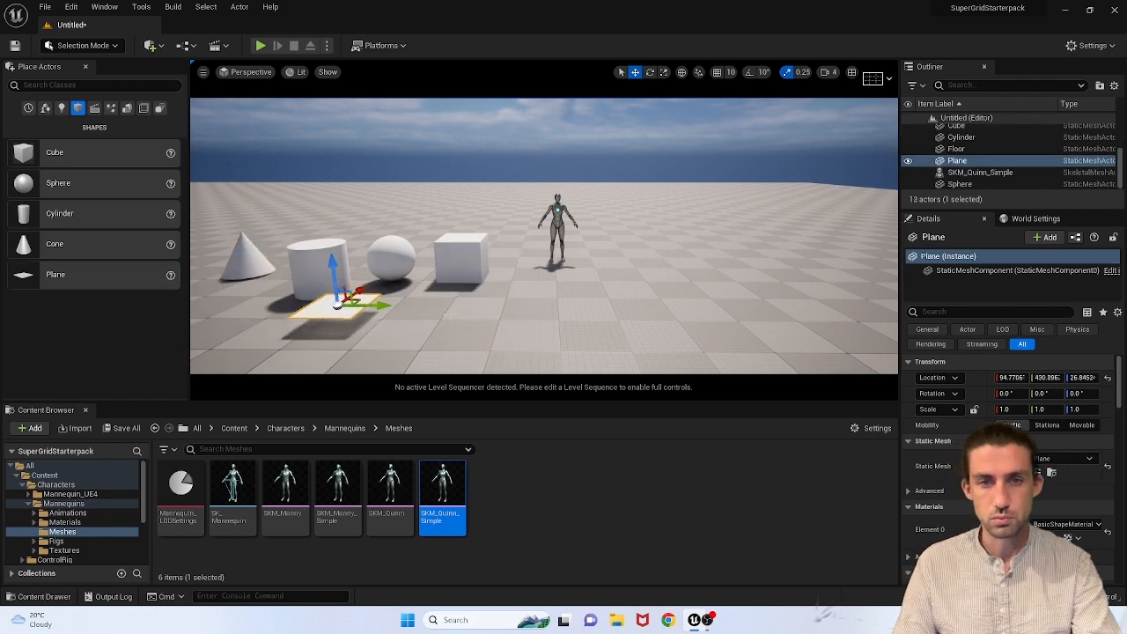
Step: Place the SuperGrid_Master blueprint from the SuperGrid StarterPack Blueprints folder on the floor, on the mannequin's other side from the shapes
{"action": "scroll", "coordinate": [439, 315], "scroll_direction": "down", "scroll_amount": 5}
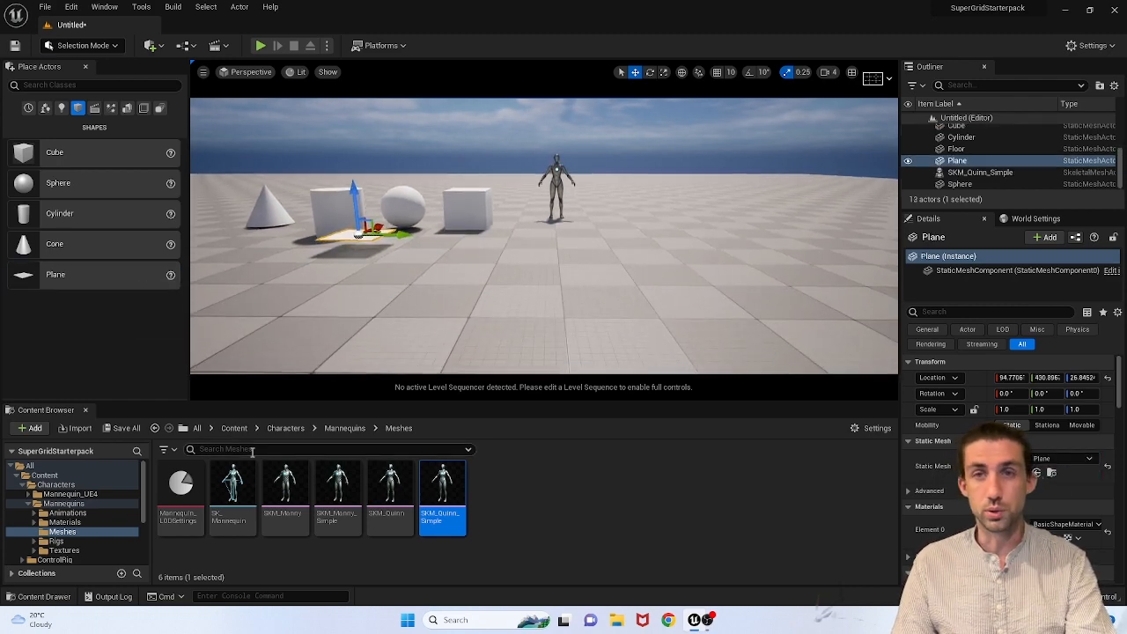
{"action": "left_click", "coordinate": [233, 431]}
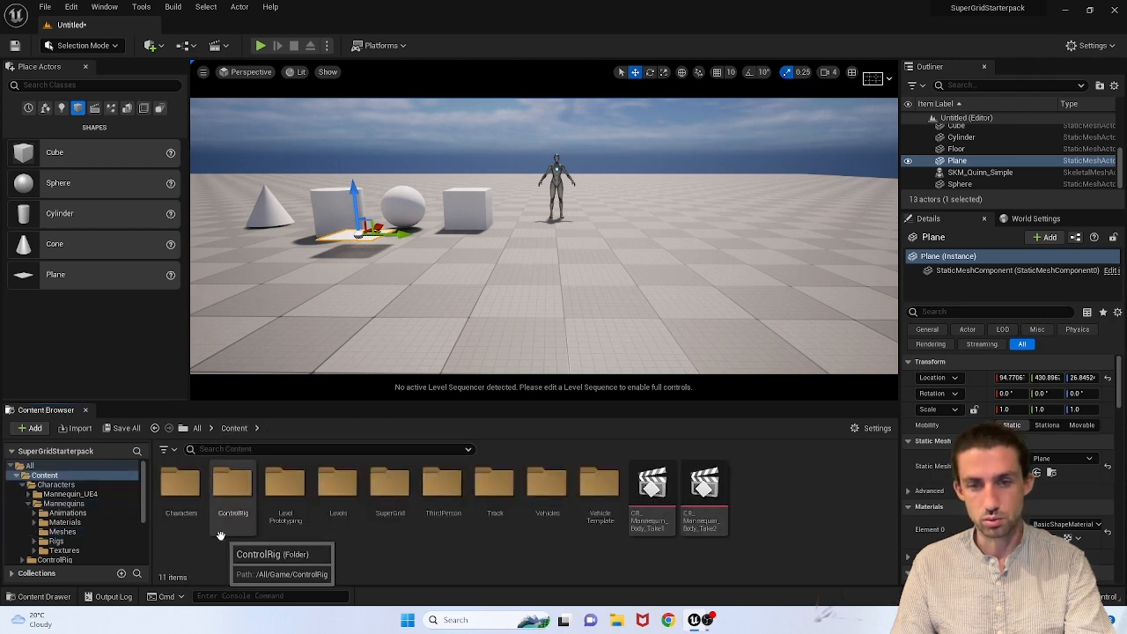
{"action": "left_click", "coordinate": [393, 485]}
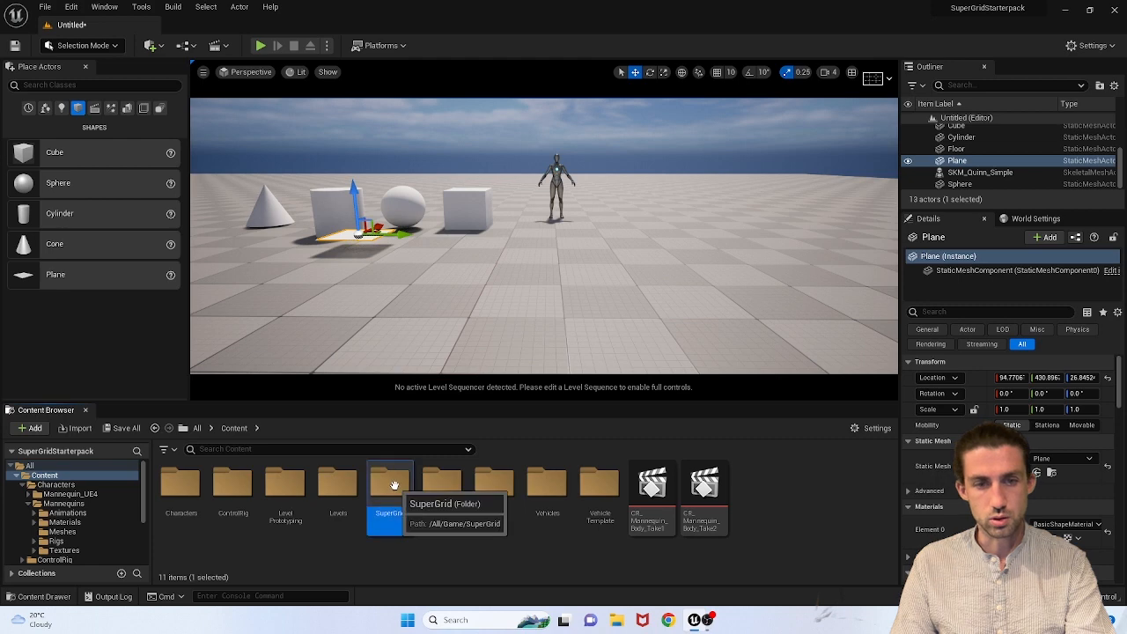
{"action": "double_click", "coordinate": [393, 485]}
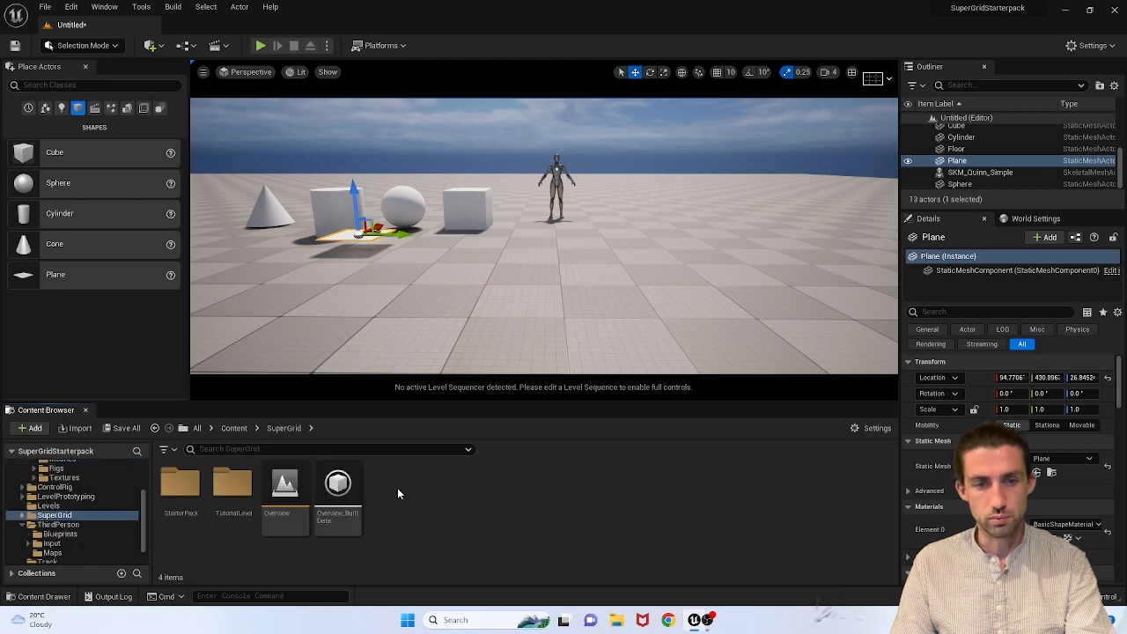
{"action": "double_click", "coordinate": [187, 483]}
{"action": "double_click", "coordinate": [180, 482]}
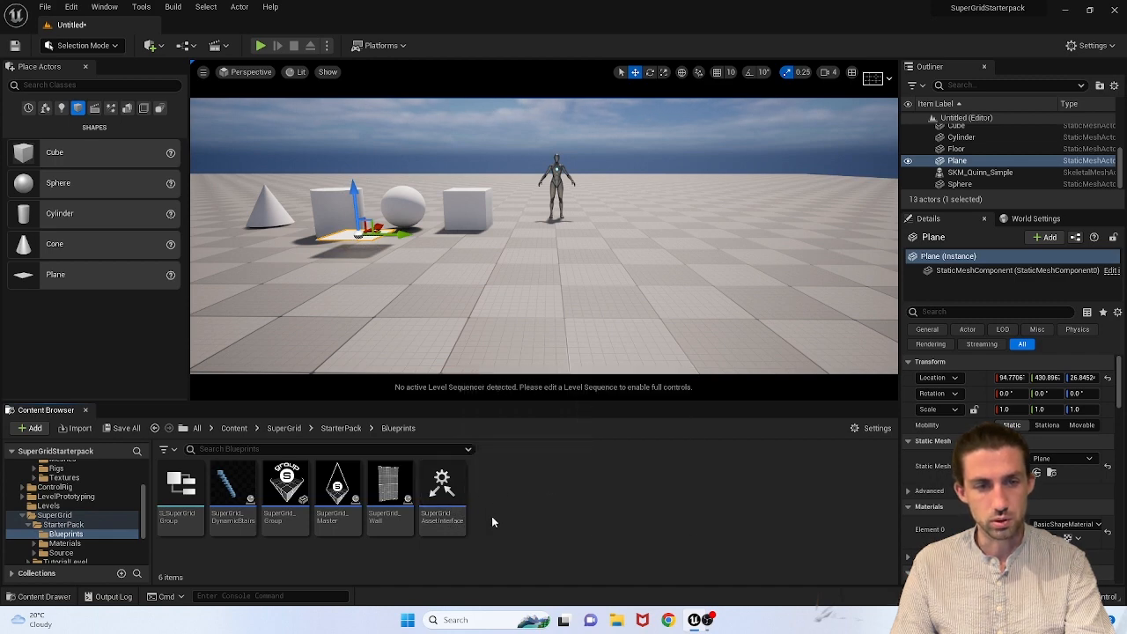
{"action": "left_click_drag", "start_coordinate": [337, 489], "coordinate": [835, 208]}
Step: Place the SuperGrid_Wall blueprint from the StarterPack Blueprints folder on the floor near the basic shapes, and shift it slightly along X
{"action": "left_click", "coordinate": [339, 429]}
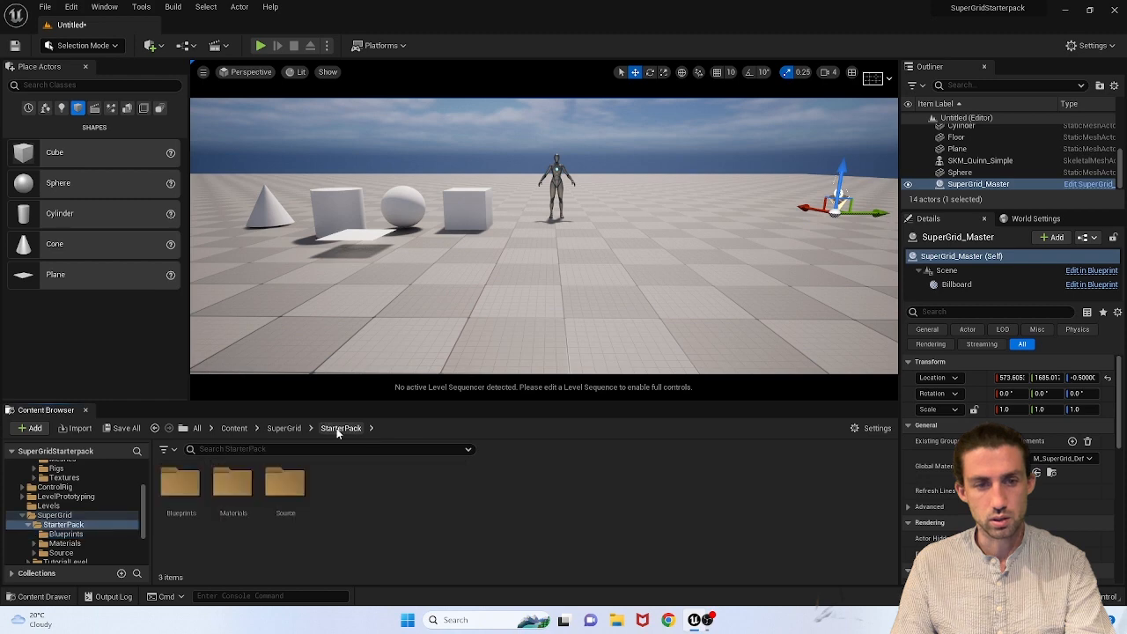
{"action": "double_click", "coordinate": [284, 484]}
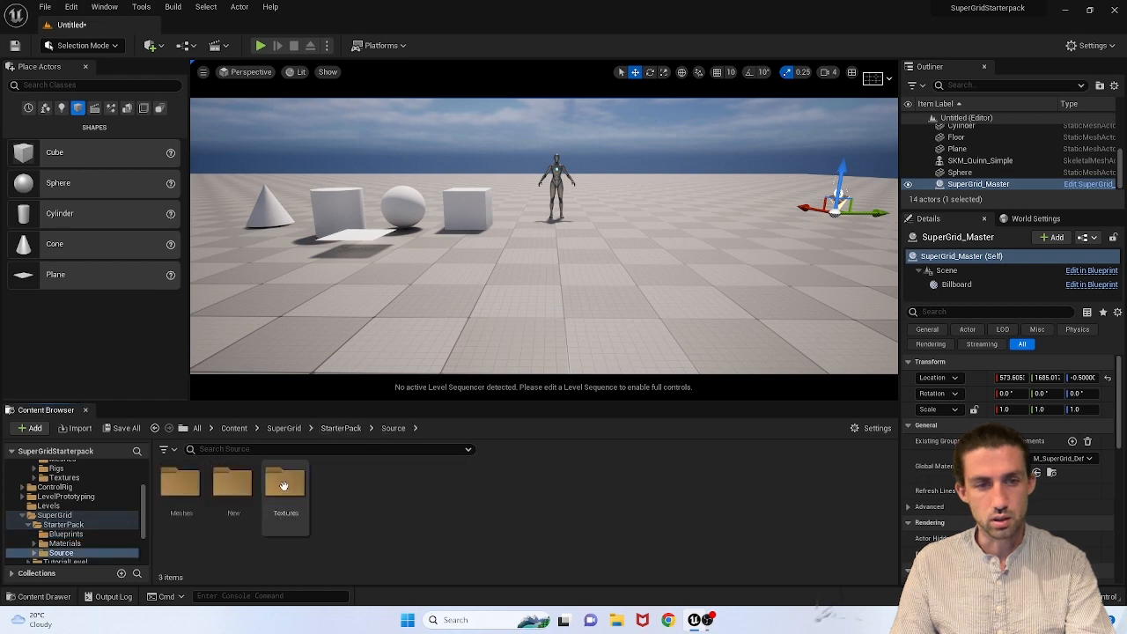
{"action": "left_click", "coordinate": [342, 432]}
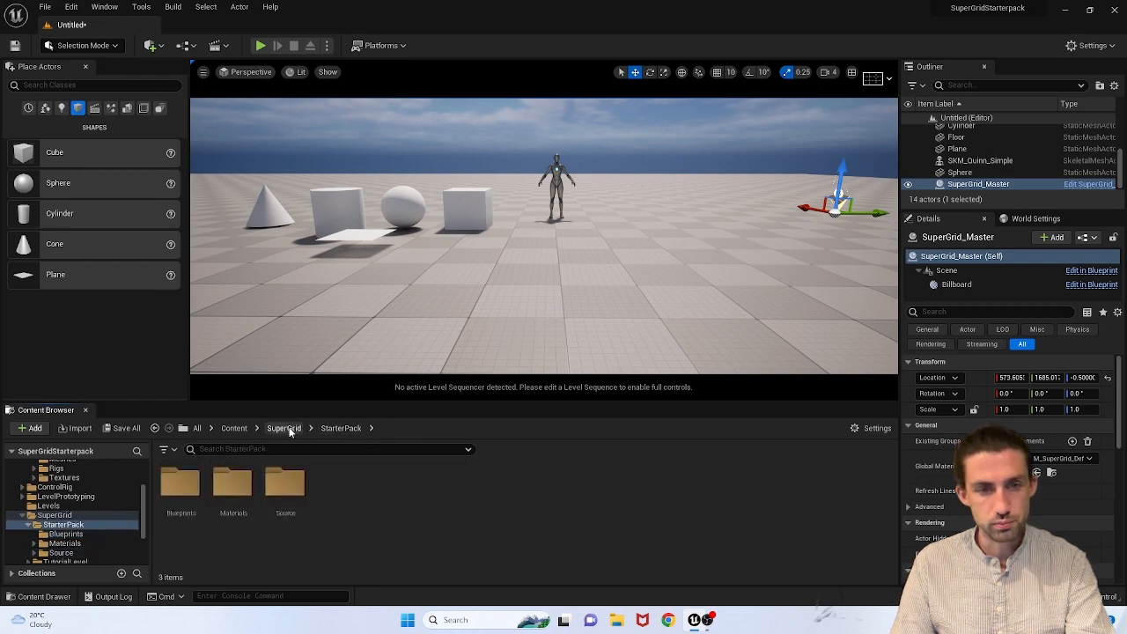
{"action": "left_click", "coordinate": [283, 429]}
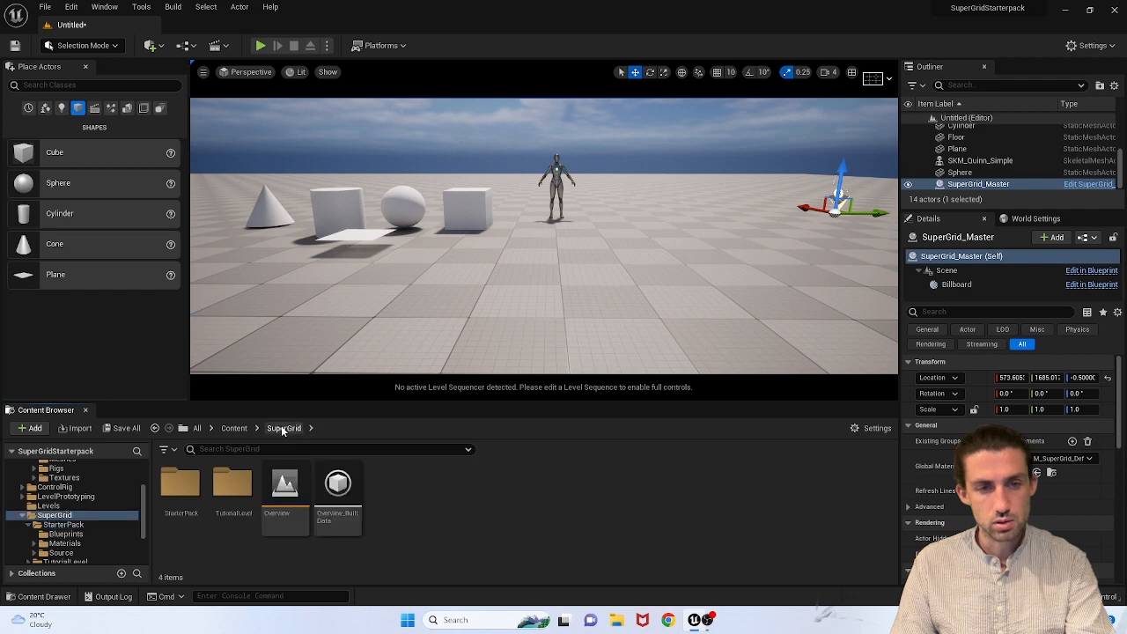
{"action": "double_click", "coordinate": [181, 486]}
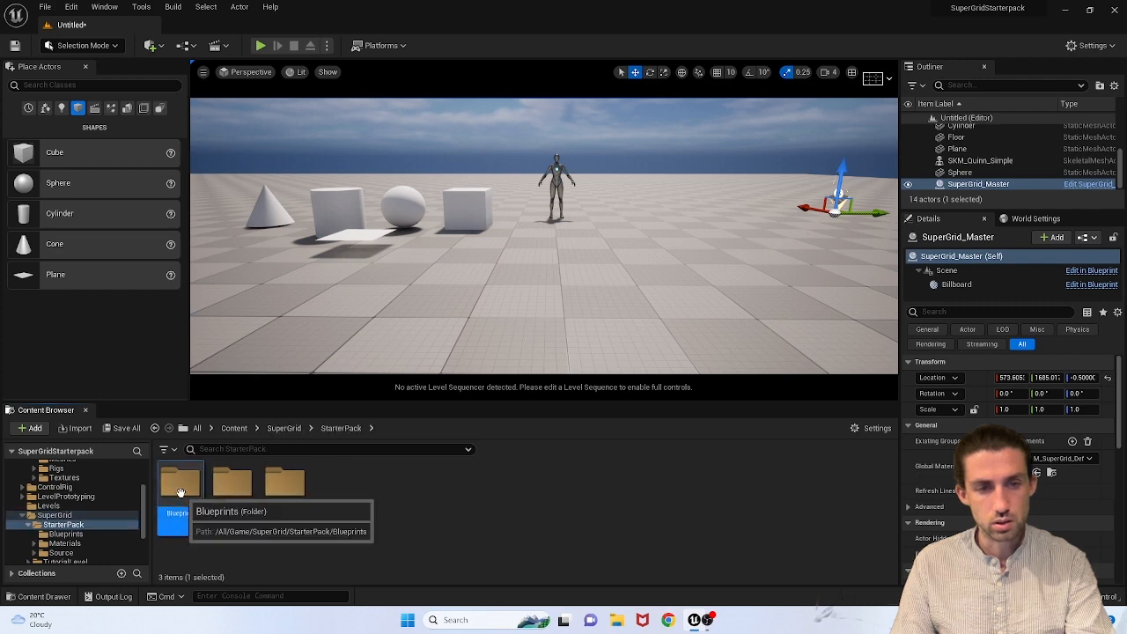
{"action": "double_click", "coordinate": [180, 489]}
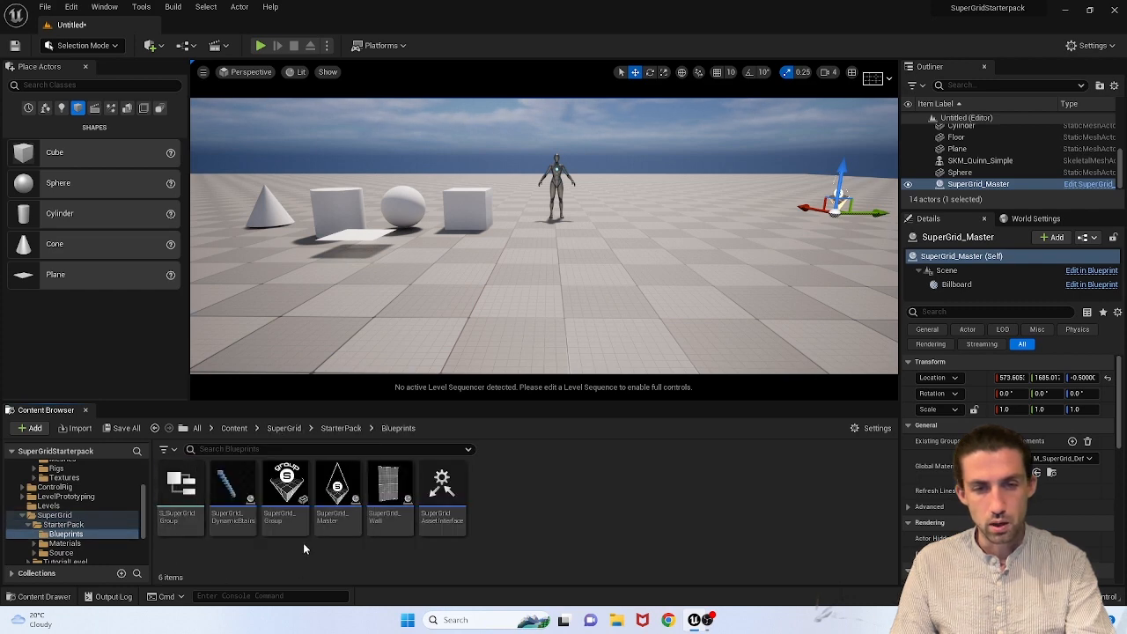
{"action": "left_click_drag", "start_coordinate": [388, 489], "coordinate": [469, 321]}
{"action": "right_click_drag", "start_coordinate": [470, 320], "coordinate": [557, 370]}
{"action": "left_click", "coordinate": [678, 314]}
{"action": "left_click", "coordinate": [621, 218]}
{"action": "right_click_drag", "start_coordinate": [621, 217], "coordinate": [463, 261]}
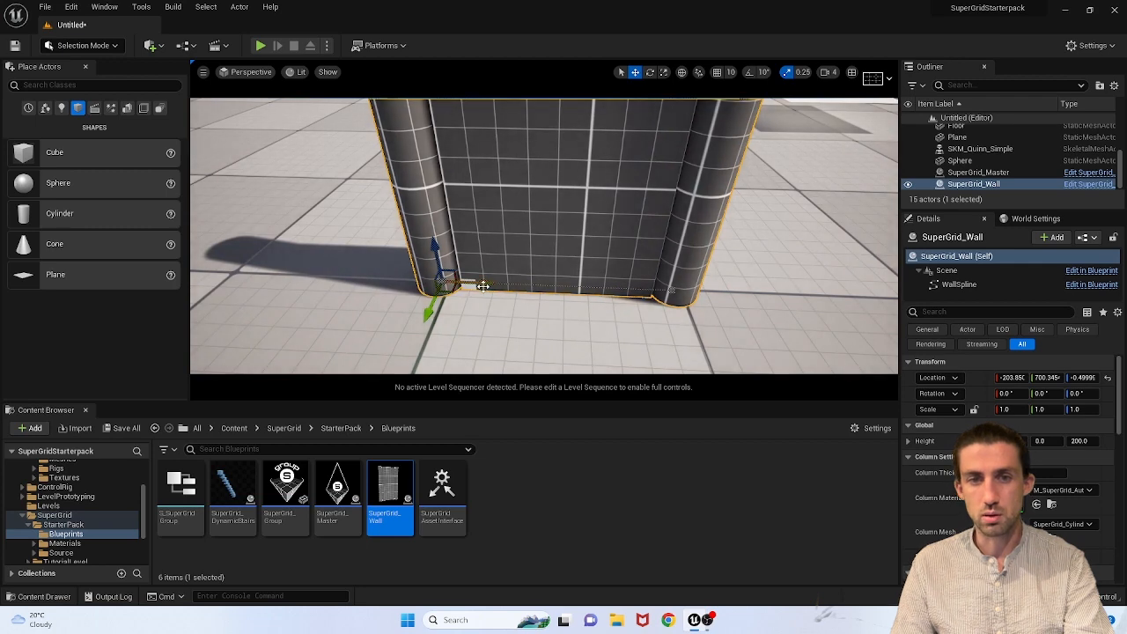
{"action": "left_click_drag", "start_coordinate": [483, 287], "coordinate": [509, 288]}
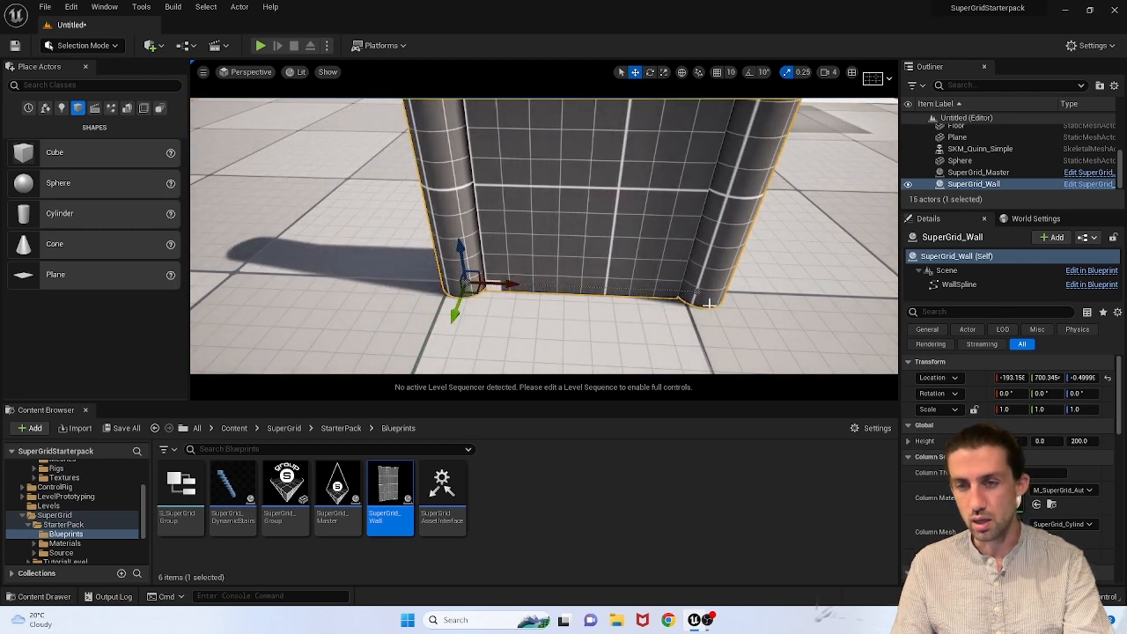
Step: Stretch the wall along X by moving its far base spline point out towards the basic shapes
{"action": "right_click_drag", "start_coordinate": [709, 303], "coordinate": [711, 290]}
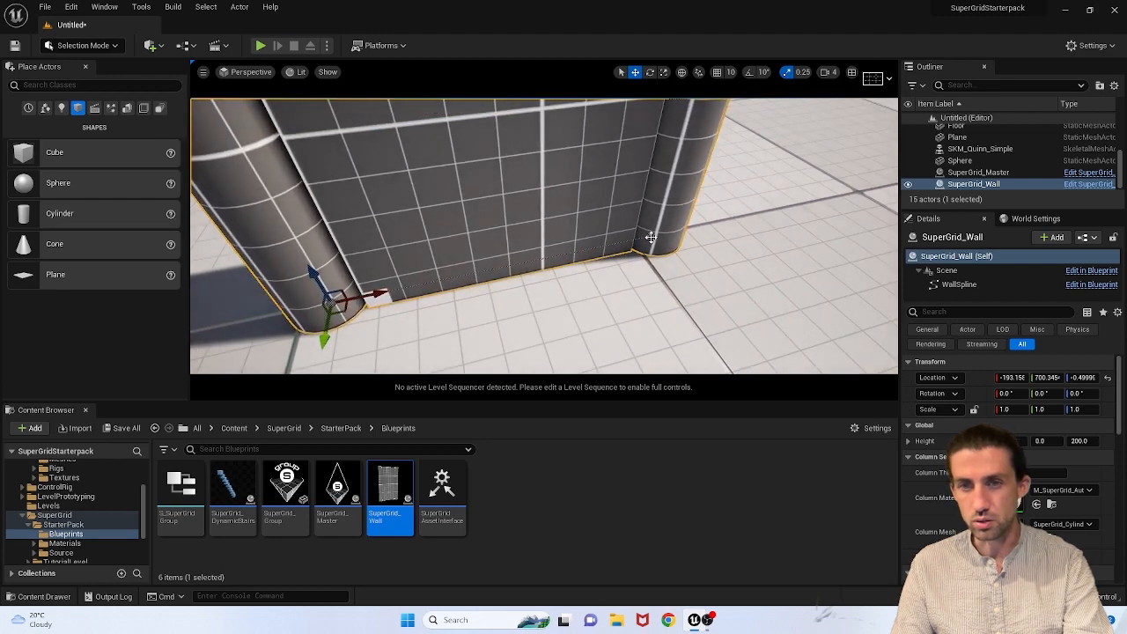
{"action": "scroll", "coordinate": [635, 251], "scroll_direction": "down", "scroll_amount": 10}
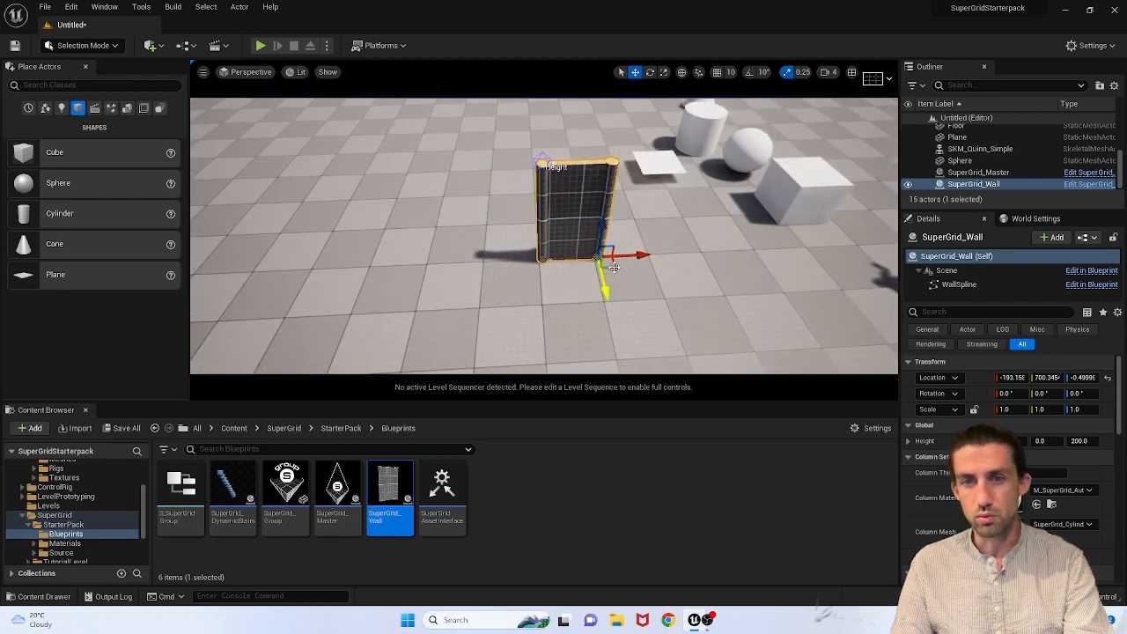
{"action": "left_click_drag", "start_coordinate": [643, 257], "coordinate": [804, 246]}
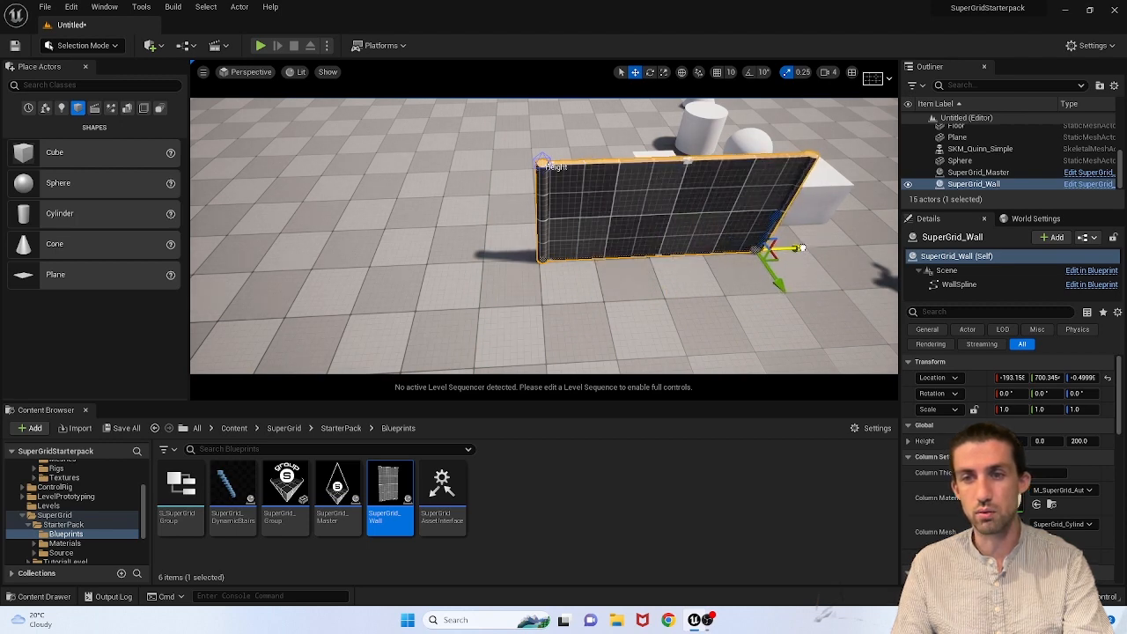
Step: Extend the wall from its end point with four more segments into a rectangular room, leaving a doorway gap between the two ends
{"action": "right_click_drag", "start_coordinate": [749, 288], "coordinate": [828, 286]}
{"action": "right_click_drag", "start_coordinate": [687, 292], "coordinate": [691, 292]}
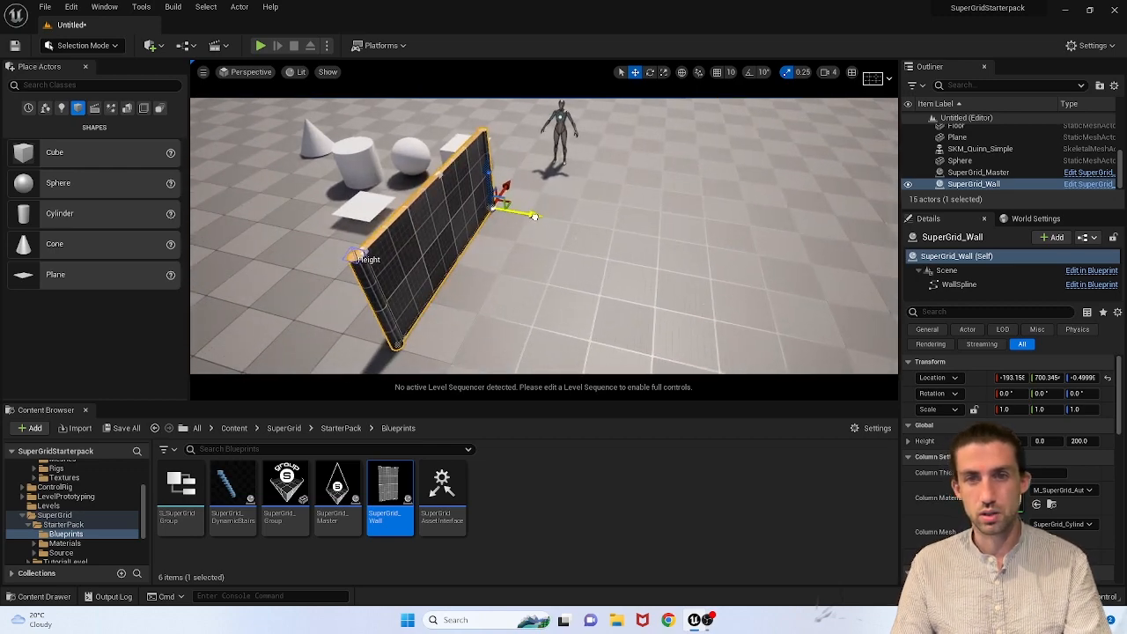
{"action": "left_click_drag", "start_coordinate": [533, 215], "coordinate": [866, 283]}
{"action": "right_click_drag", "start_coordinate": [864, 283], "coordinate": [685, 291]}
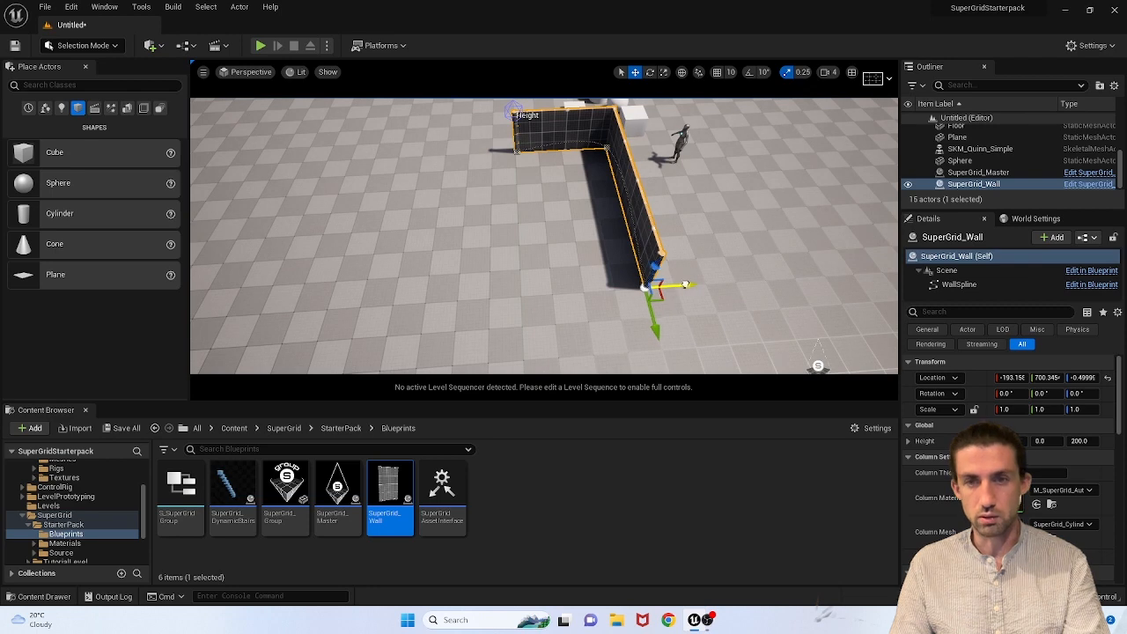
{"action": "left_click_drag", "start_coordinate": [685, 284], "coordinate": [437, 312]}
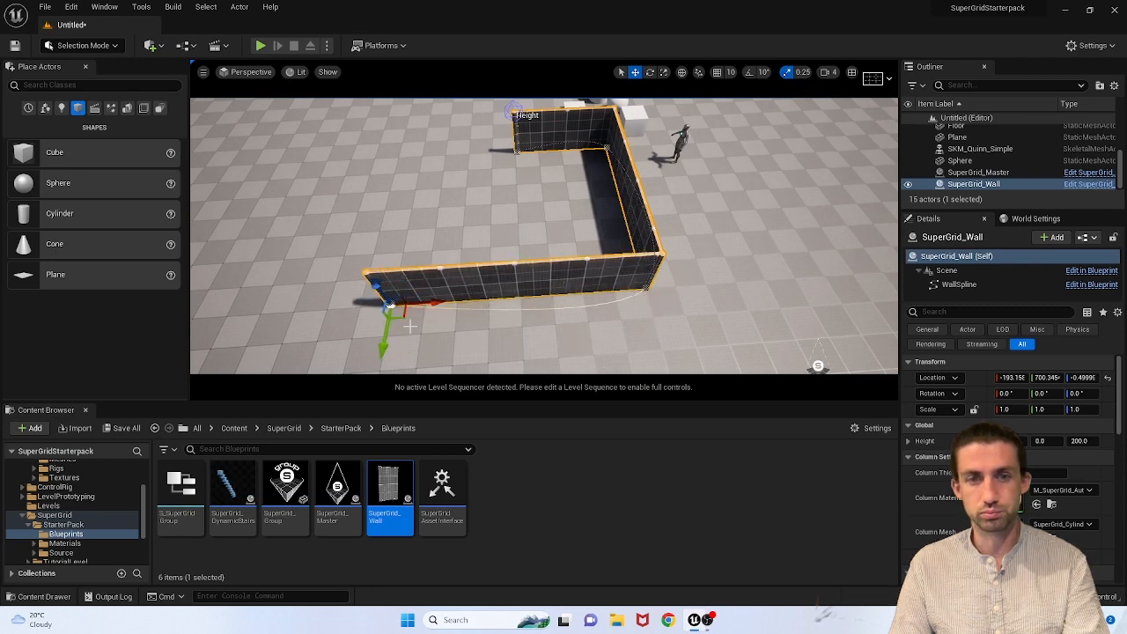
{"action": "left_click_drag", "start_coordinate": [384, 340], "coordinate": [404, 177]}
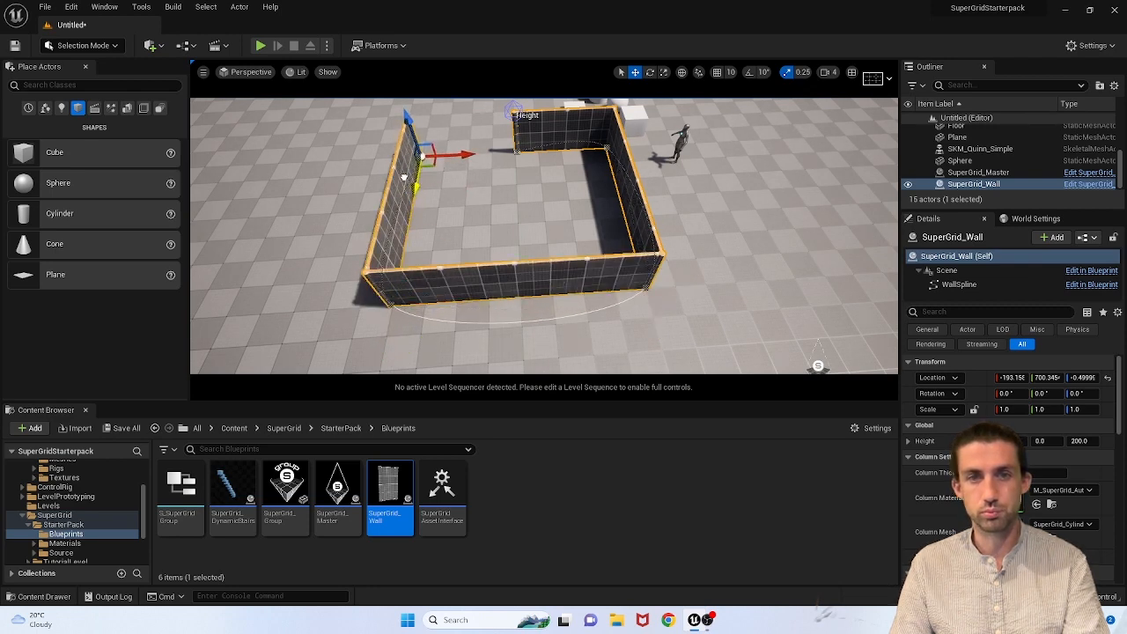
{"action": "left_click_drag", "start_coordinate": [465, 151], "coordinate": [527, 151]}
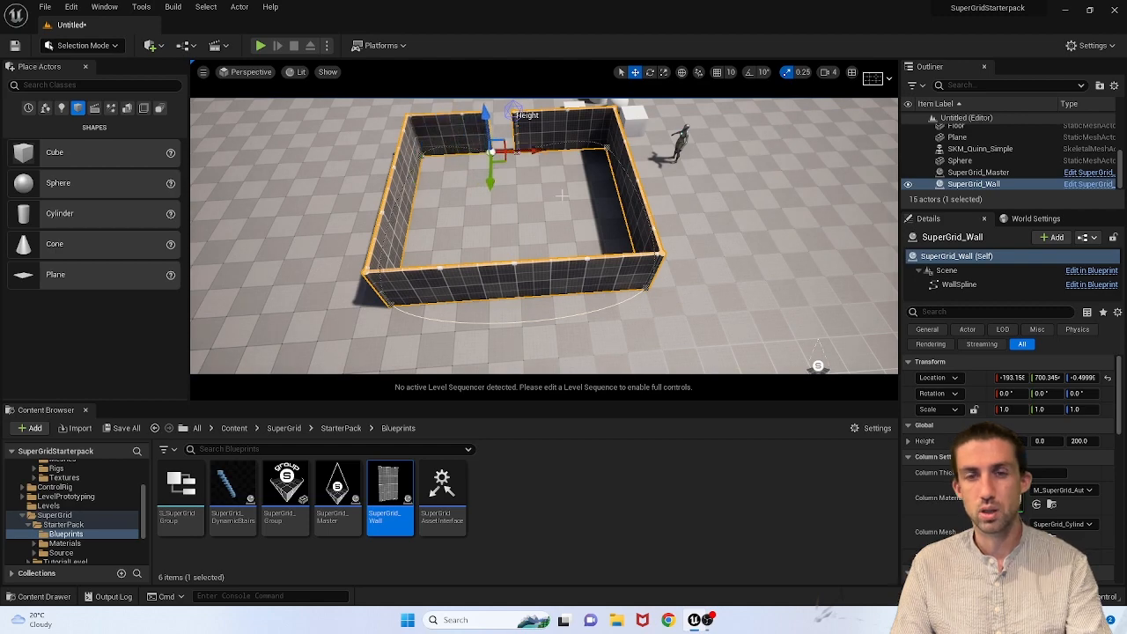
{"action": "right_click_drag", "start_coordinate": [562, 196], "coordinate": [608, 129]}
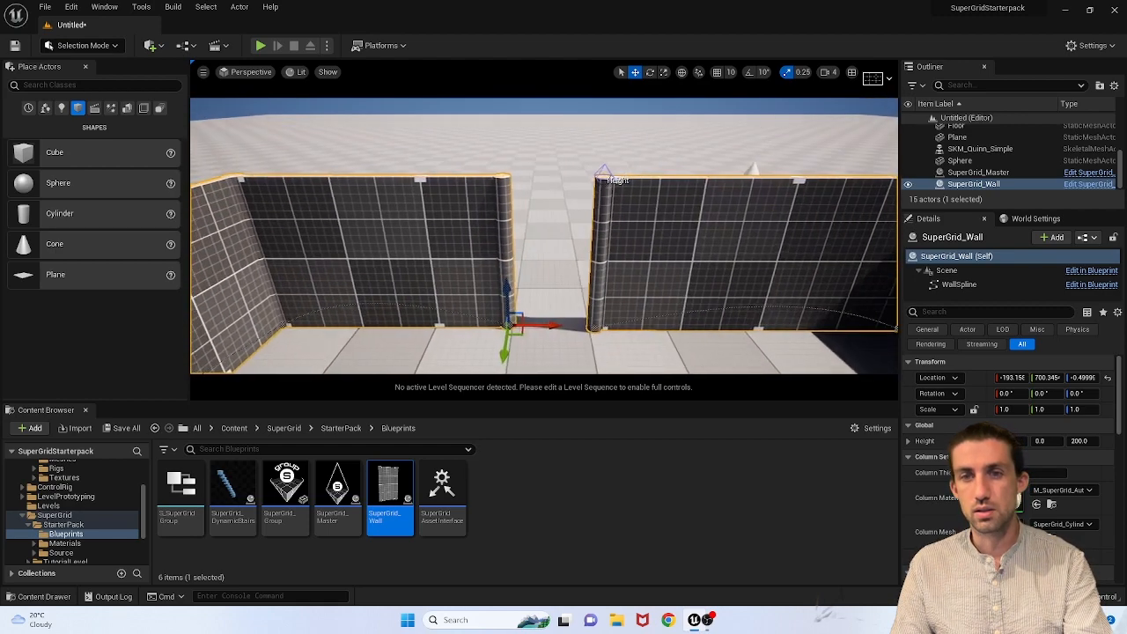
{"action": "right_click_drag", "start_coordinate": [578, 236], "coordinate": [583, 237]}
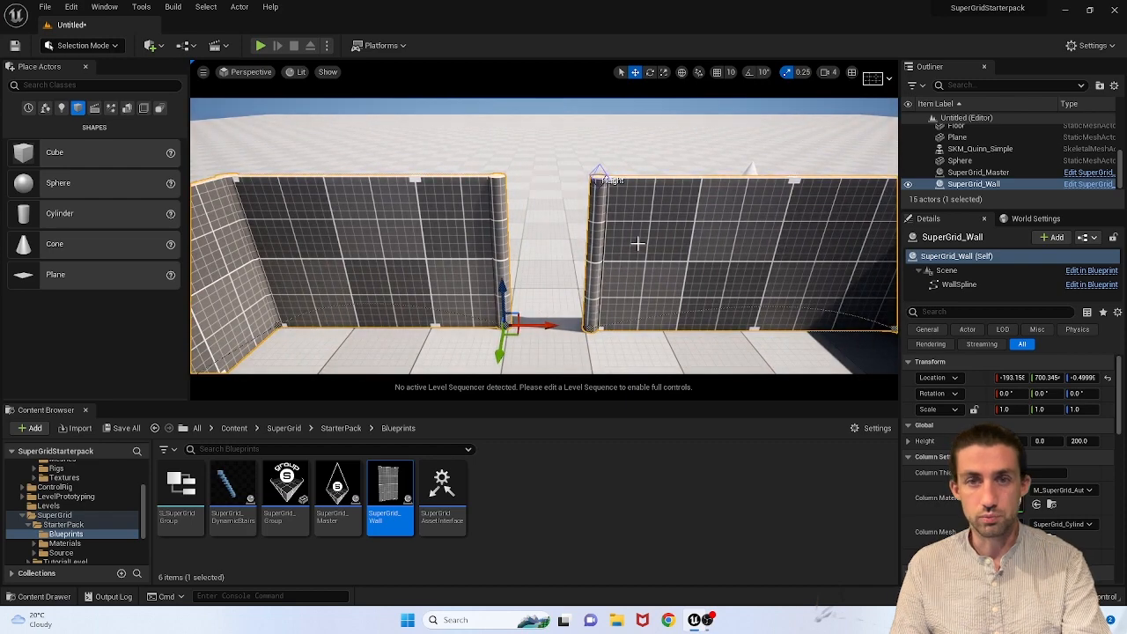
Step: Move SKM_Quinn_Simple along X to about -265 so it stands in the doorway gap, and turn it to face out of the room
{"action": "right_click_drag", "start_coordinate": [688, 307], "coordinate": [369, 233]}
{"action": "left_click", "coordinate": [357, 216]}
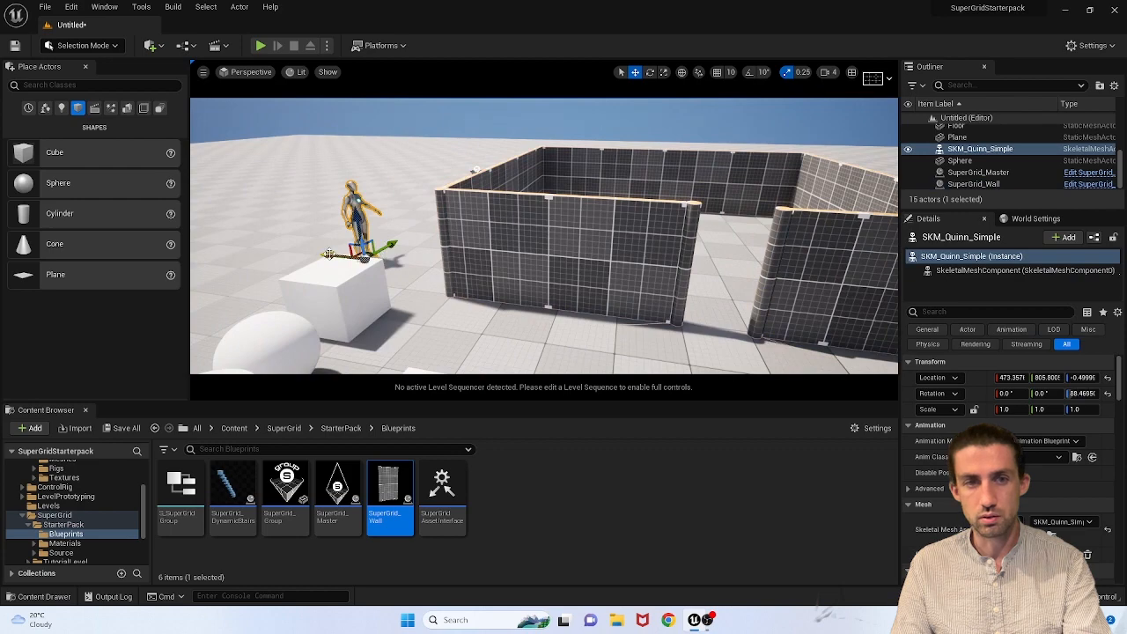
{"action": "left_click_drag", "start_coordinate": [329, 255], "coordinate": [572, 305]}
{"action": "key", "text": "e"}
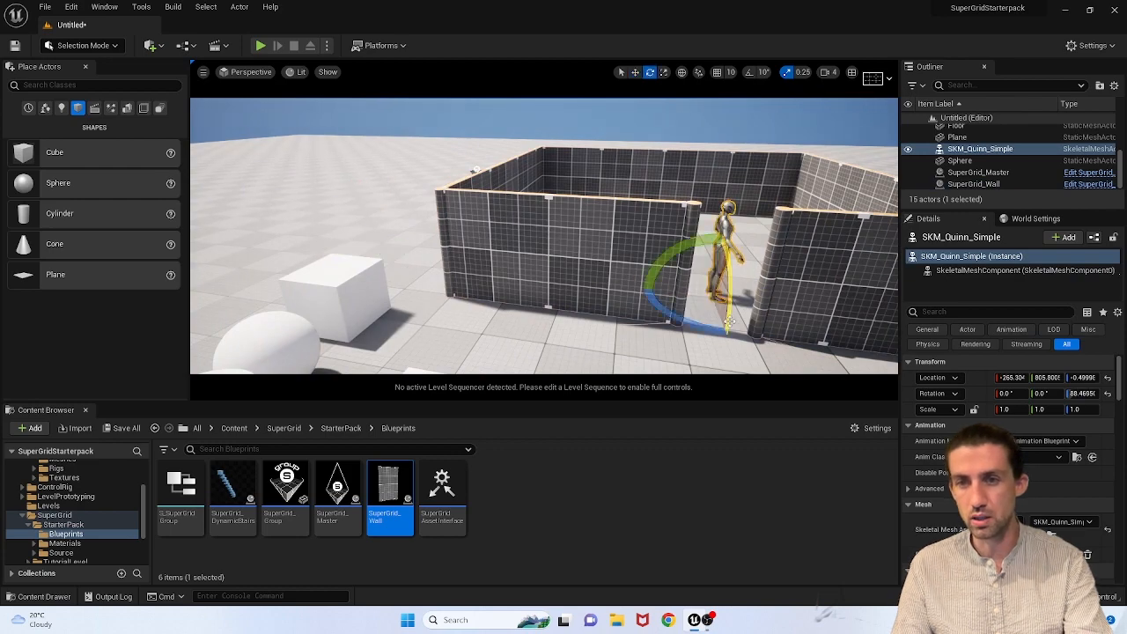
{"action": "left_click_drag", "start_coordinate": [696, 333], "coordinate": [652, 275]}
Step: Raise SuperGrid_Wall to a height of about 261 with its Height handle
{"action": "key", "text": "w"}
{"action": "right_click_drag", "start_coordinate": [701, 193], "coordinate": [784, 204]}
{"action": "left_click", "coordinate": [610, 169]}
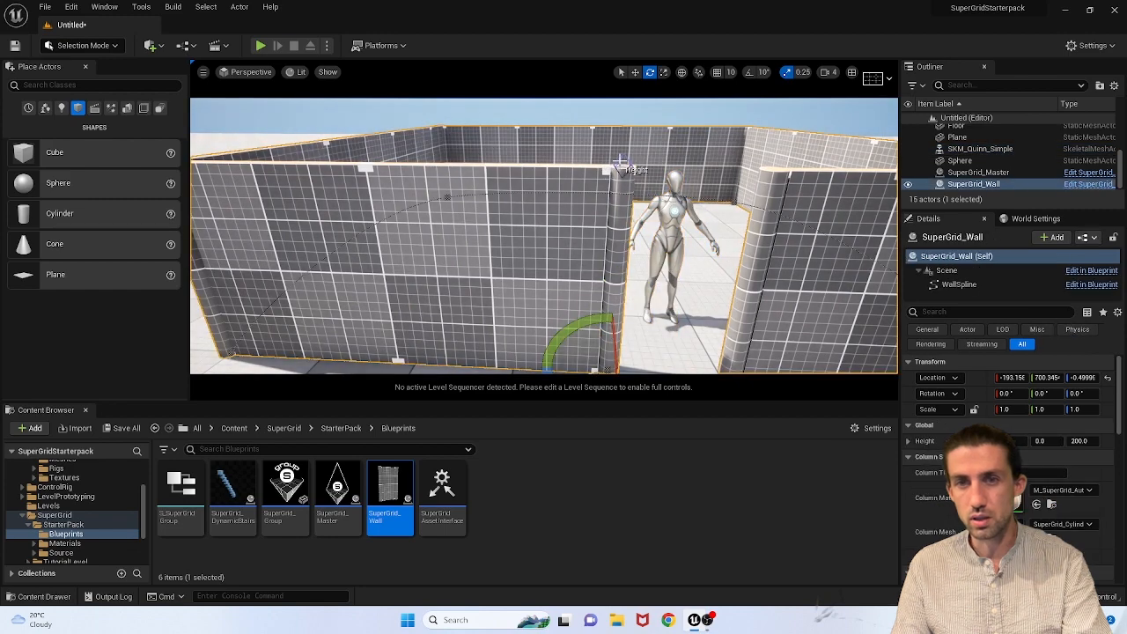
{"action": "left_click", "coordinate": [621, 163]}
{"action": "key", "text": "s"}
{"action": "right_click_drag", "start_coordinate": [653, 237], "coordinate": [685, 245]}
{"action": "key", "text": "w"}
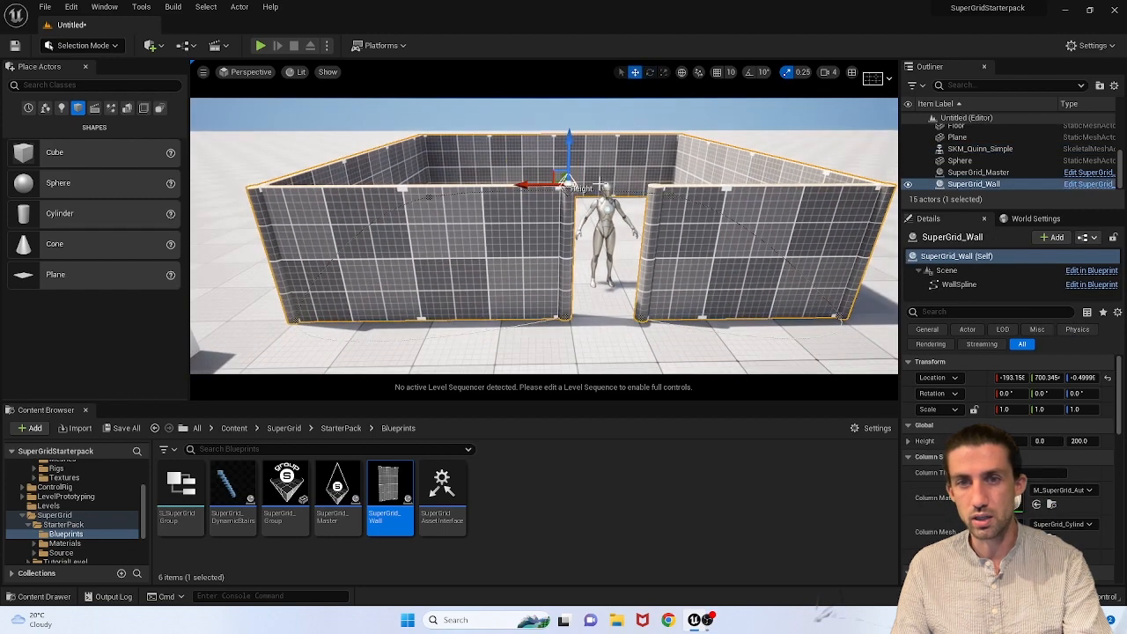
{"action": "left_click_drag", "start_coordinate": [568, 183], "coordinate": [568, 136]}
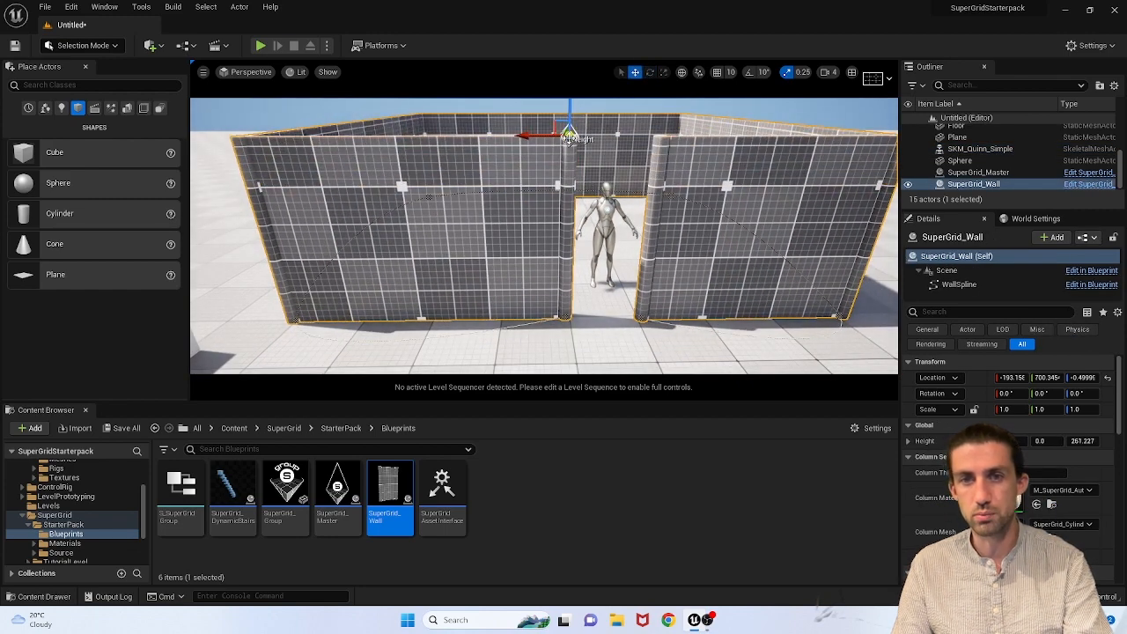
Step: Lower SuperGrid_Wall to a height of about 199 with its Height handle
{"action": "key", "text": "s"}
{"action": "right_click_drag", "start_coordinate": [569, 137], "coordinate": [563, 107]}
{"action": "left_click_drag", "start_coordinate": [556, 189], "coordinate": [555, 249]}
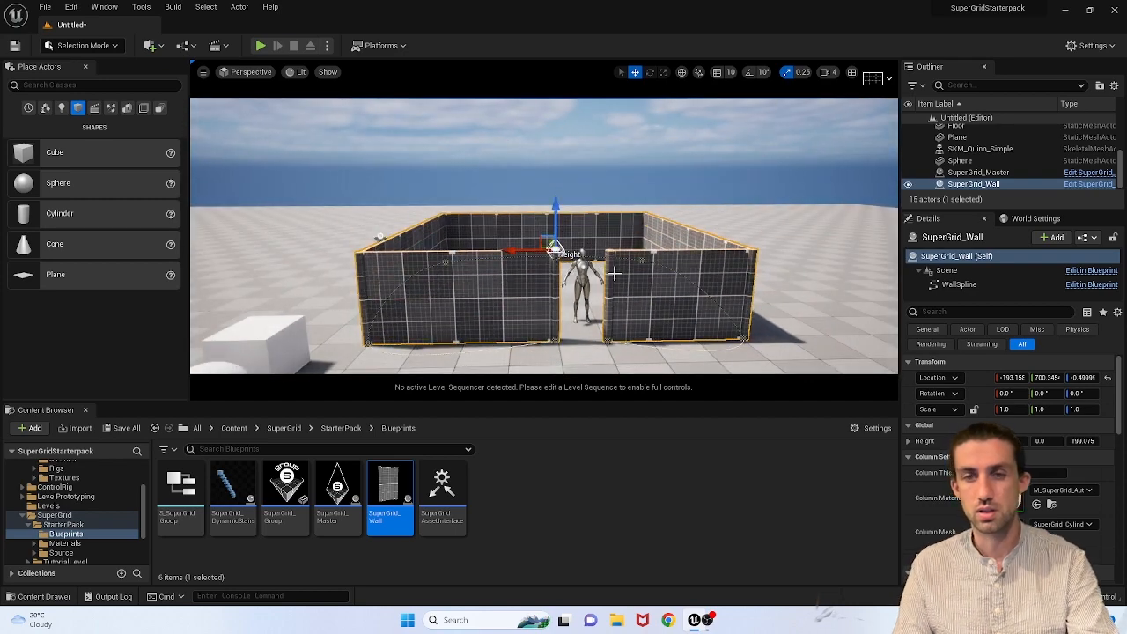
Step: Search the placeable actors for "camera", place a Cine Camera Actor on the floor outside the doorway, and raise it to about 48 in Z
{"action": "key", "text": "w"}
{"action": "right_click_drag", "start_coordinate": [615, 274], "coordinate": [657, 269]}
{"action": "key", "text": "q"}
{"action": "key", "text": "e"}
{"action": "key", "text": "q"}
{"action": "key", "text": "s"}
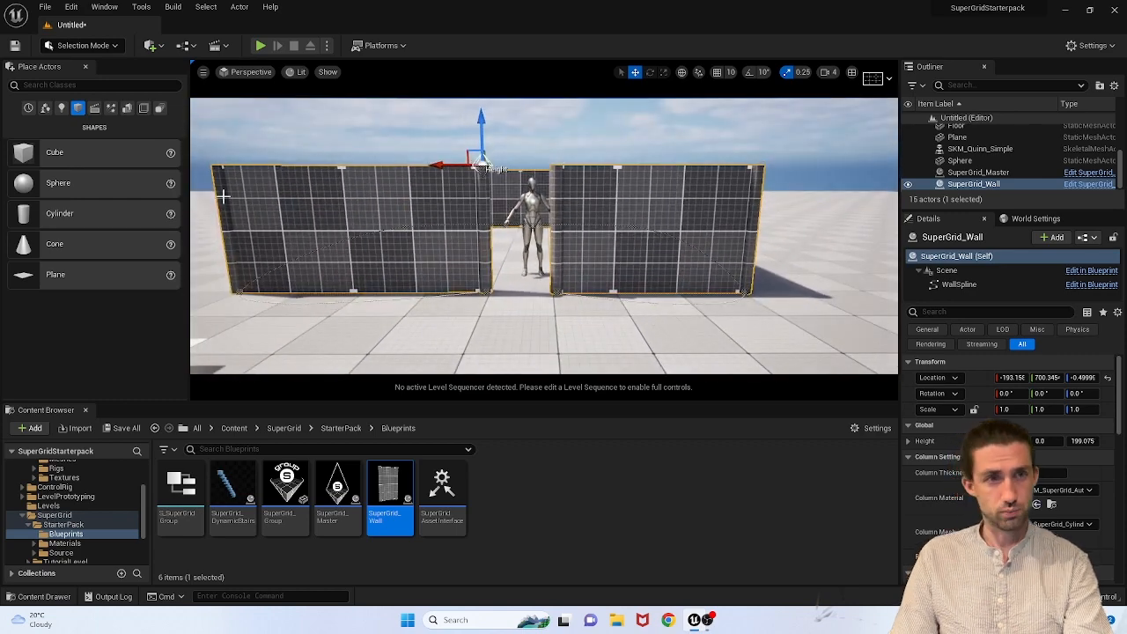
{"action": "left_click", "coordinate": [58, 89]}
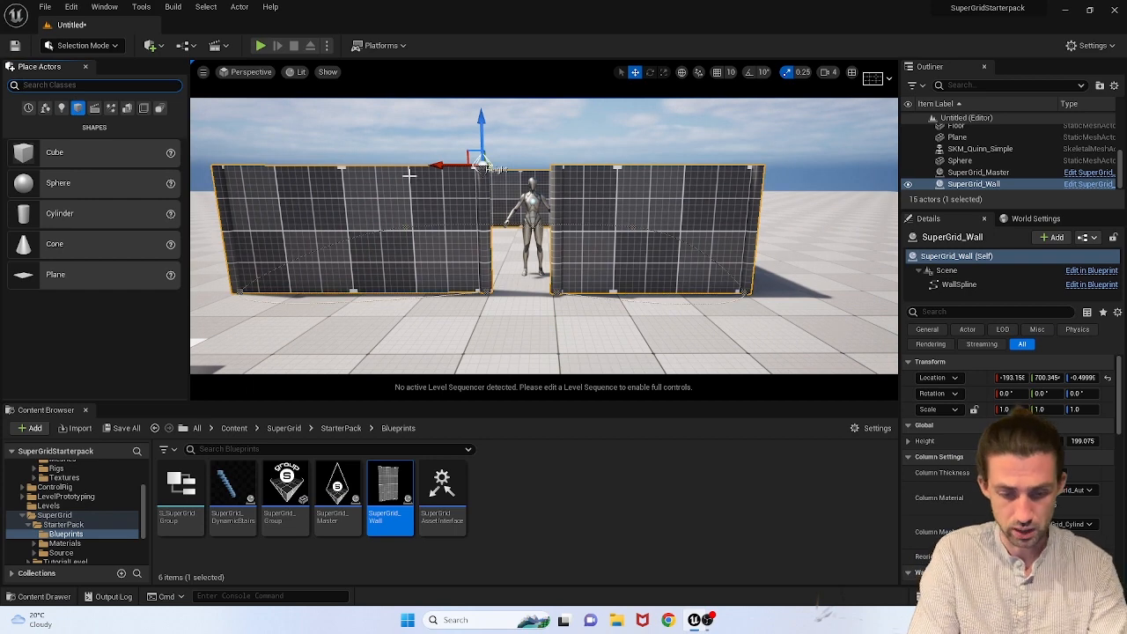
{"action": "type", "text": "camera"}
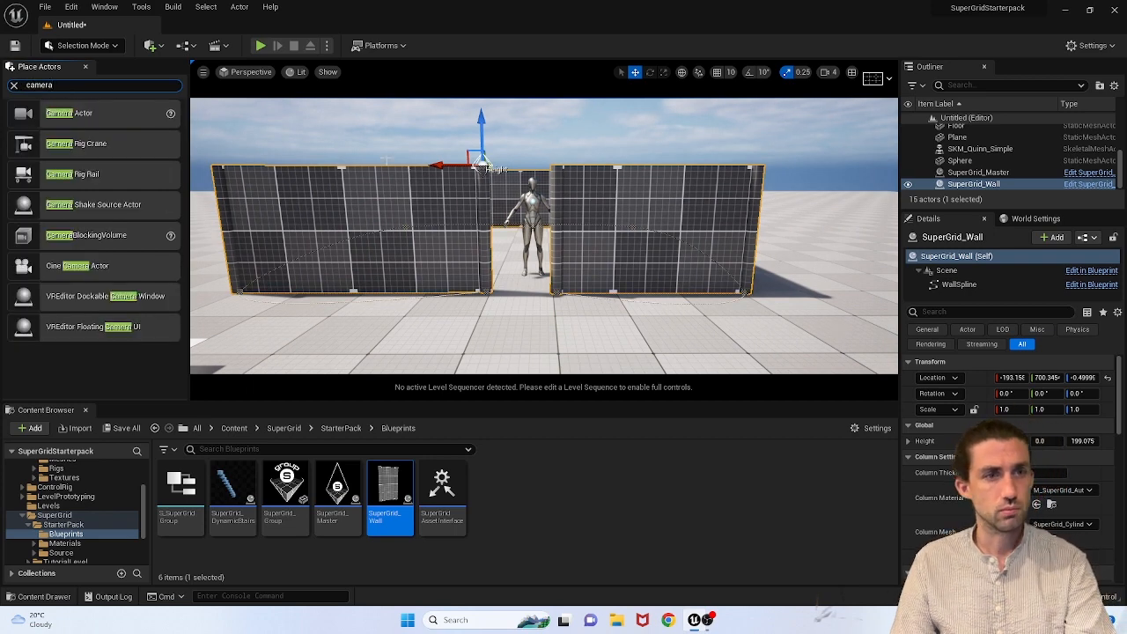
{"action": "left_click_drag", "start_coordinate": [100, 266], "coordinate": [458, 350]}
{"action": "right_click_drag", "start_coordinate": [458, 350], "coordinate": [464, 407]}
{"action": "key", "text": "s"}
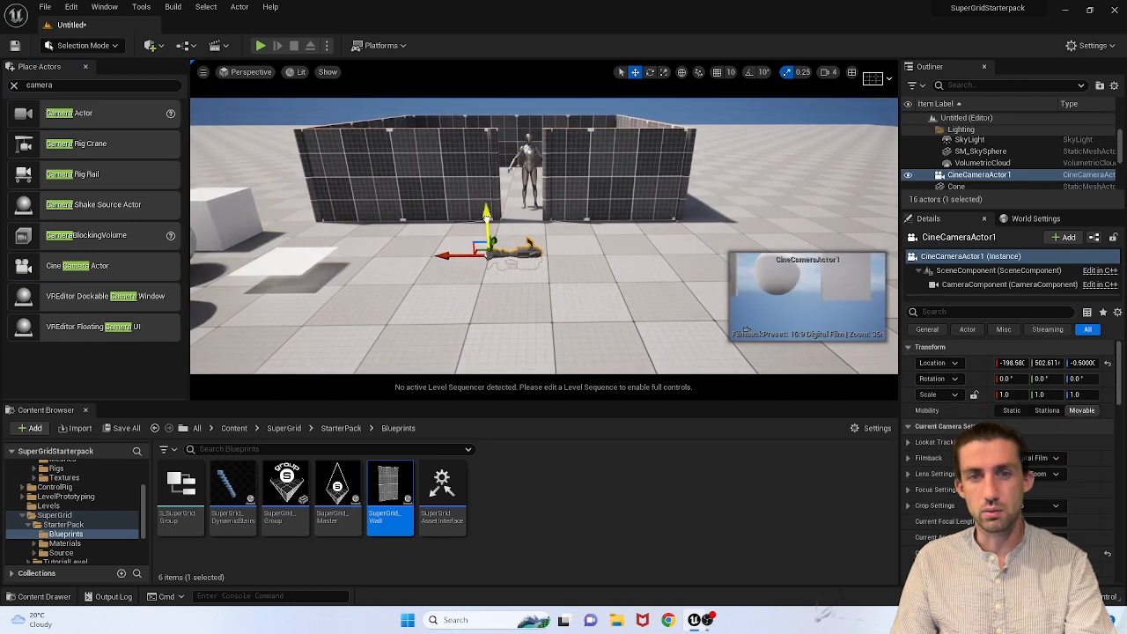
{"action": "left_click_drag", "start_coordinate": [486, 219], "coordinate": [486, 192]}
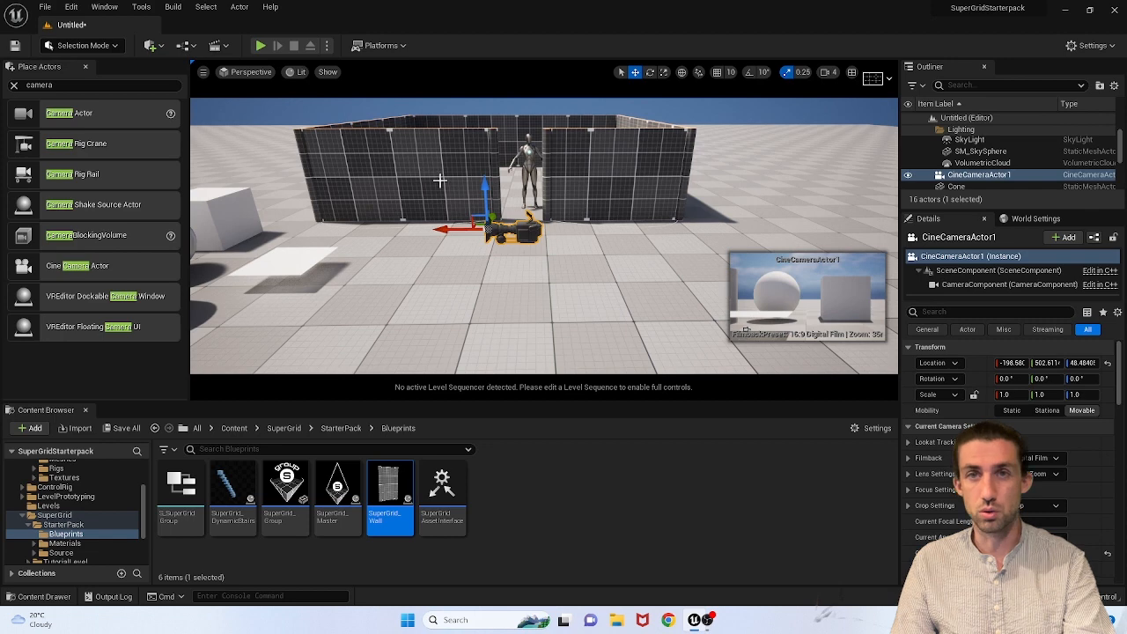
Step: Switch the viewport type to Default Viewport and back to Cinematic Viewport
{"action": "left_click", "coordinate": [251, 74]}
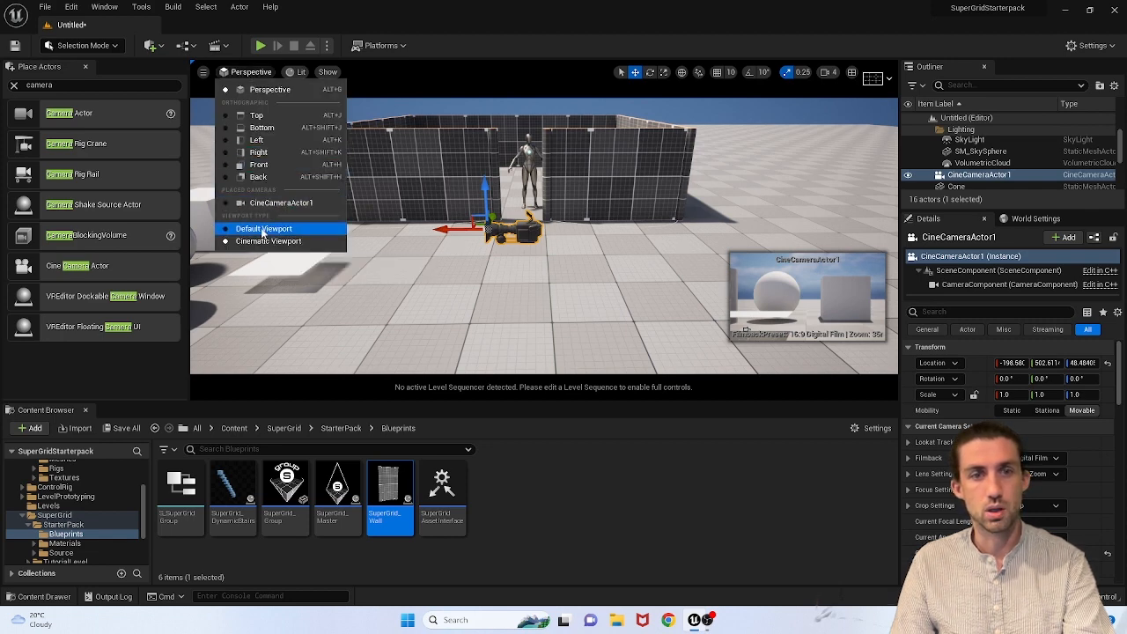
{"action": "left_click", "coordinate": [263, 231]}
{"action": "left_click", "coordinate": [241, 72]}
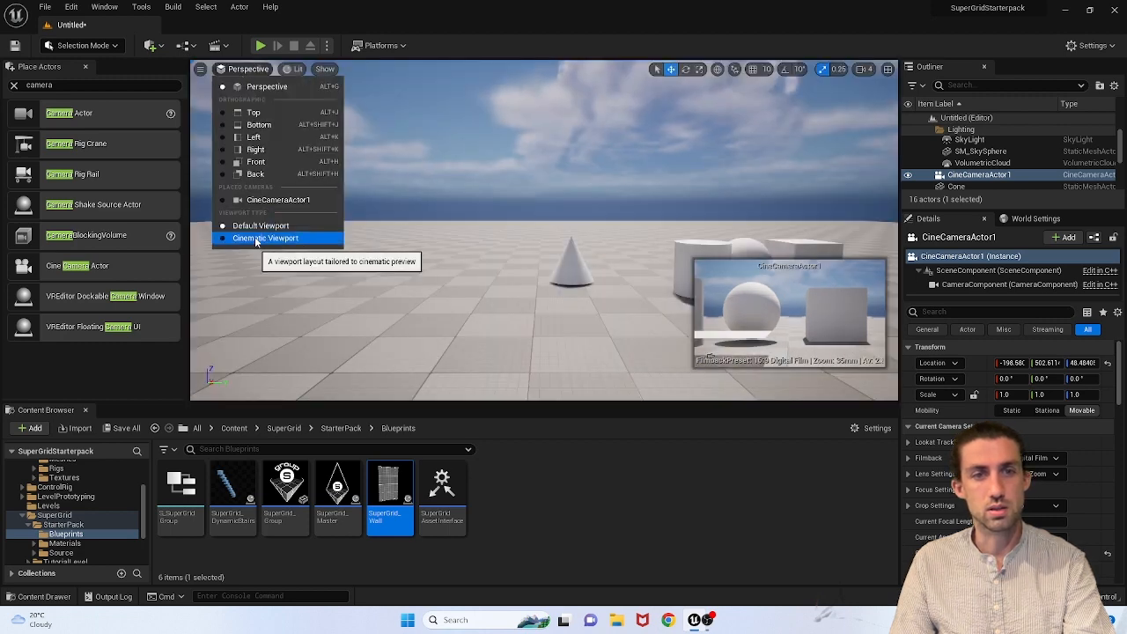
{"action": "left_click", "coordinate": [255, 240]}
Step: Pilot CineCameraActor1 and fly it back and around to face the mannequin in the doorway, with a yaw of about 95°
{"action": "left_click", "coordinate": [251, 73]}
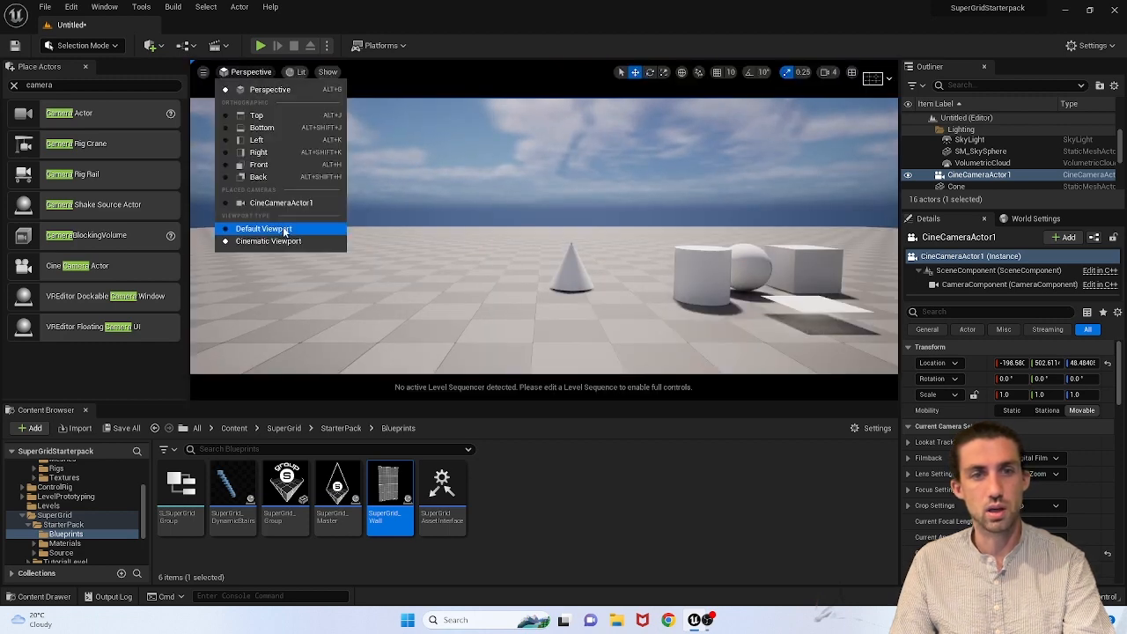
{"action": "left_click", "coordinate": [278, 207]}
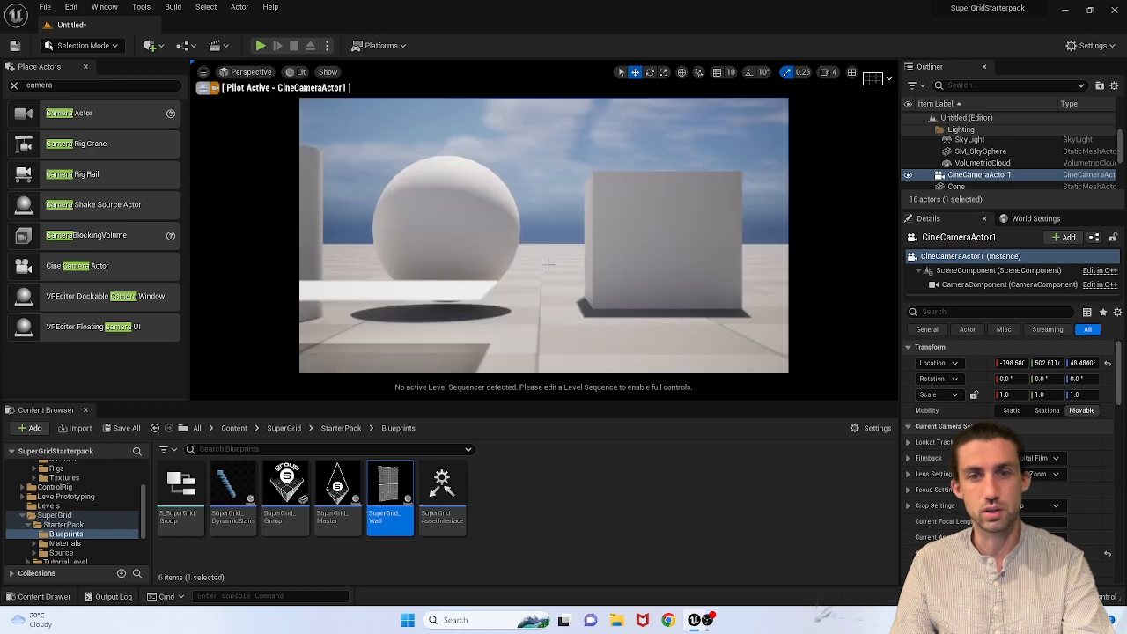
{"action": "right_click_drag", "start_coordinate": [549, 264], "coordinate": [795, 270]}
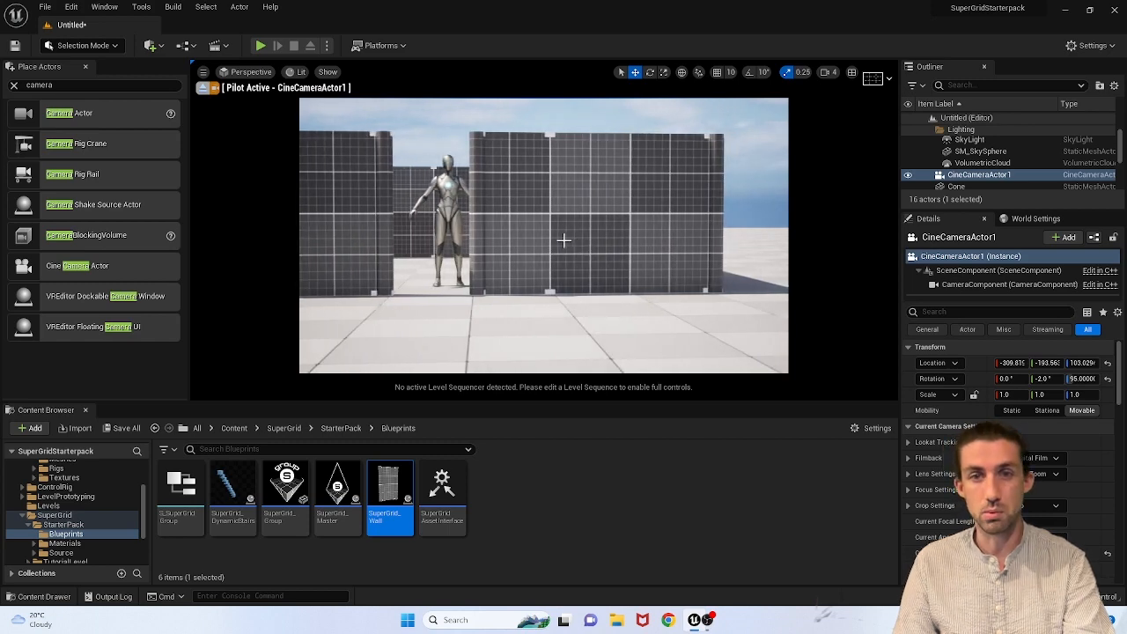
Step: Reposition the piloted camera to about X -229, Y -286, Z 121, centring the mannequin and doorway in the frame
{"action": "mouse_move", "coordinate": [564, 240]}
{"action": "right_mouse_down"}
{"action": "mouse_move", "coordinate": [557, 254]}
{"action": "mouse_move", "coordinate": [554, 236]}
{"action": "mouse_move", "coordinate": [553, 250]}
{"action": "mouse_move", "coordinate": [582, 259]}
{"action": "mouse_move", "coordinate": [555, 246]}
{"action": "right_mouse_up"}
{"action": "key", "text": "a"}
{"action": "key", "text": "w"}
{"action": "key", "text": "s"}
{"action": "key", "text": "e"}
{"action": "key", "text": "q"}
{"action": "key", "text": "e"}
{"action": "key", "text": "d"}
{"action": "key", "text": "q"}
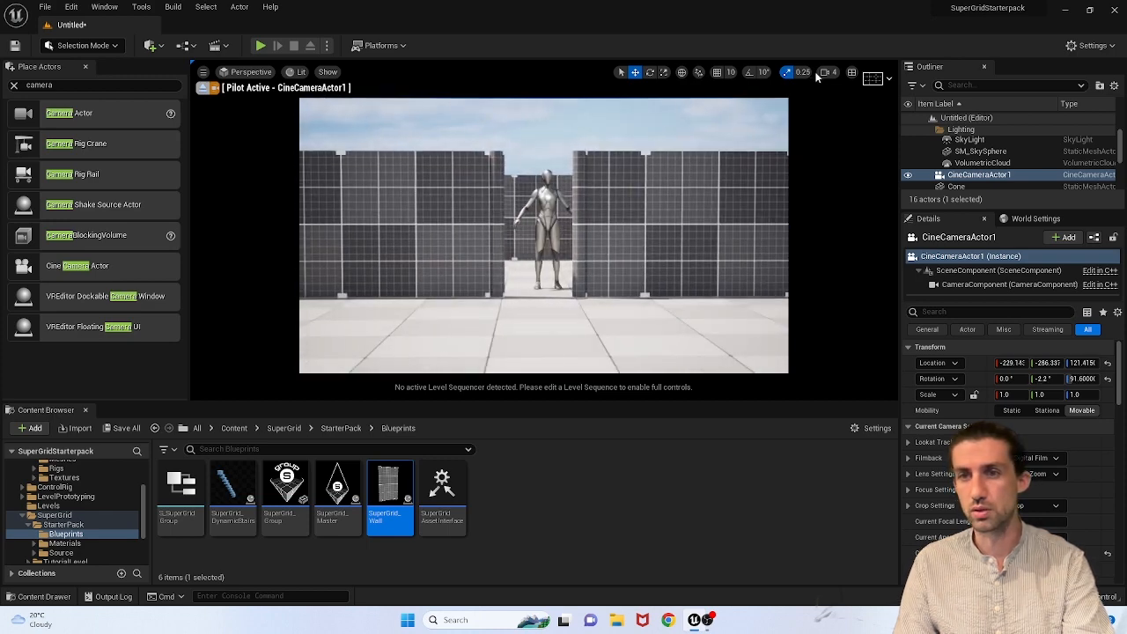
Step: Set the camera speed to 2 and reposition the piloted camera to about X -254, Y -156, Z 116, facing the doorway
{"action": "left_click", "coordinate": [827, 72]}
{"action": "key", "text": "w"}
{"action": "right_click_drag", "start_coordinate": [715, 202], "coordinate": [708, 198]}
{"action": "key", "text": "a"}
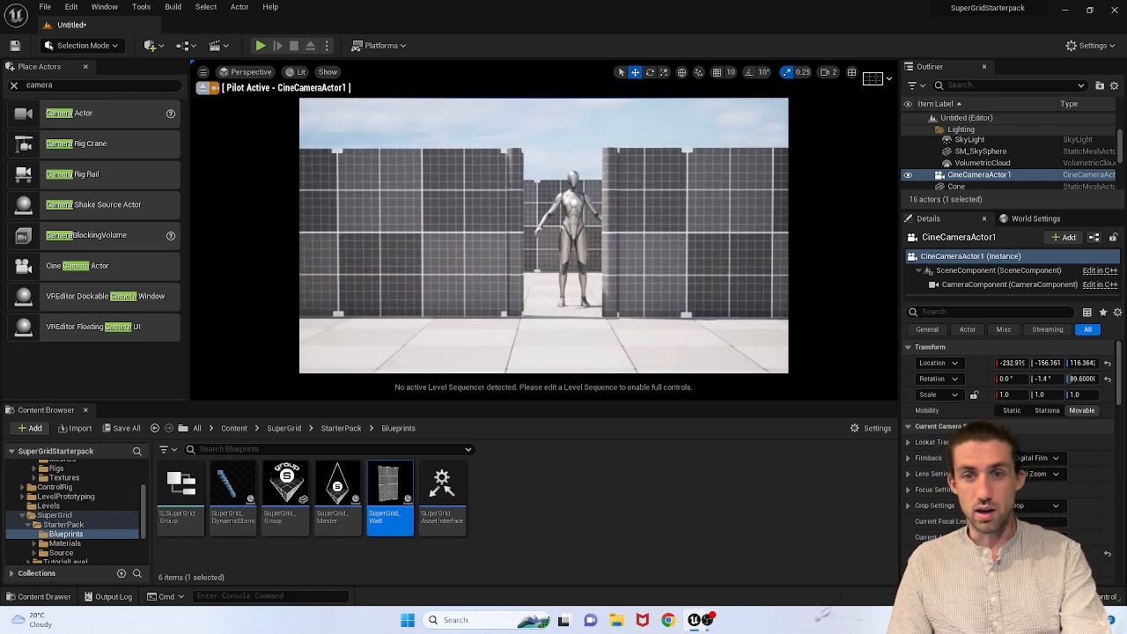
{"action": "key", "text": "d"}
{"action": "mouse_move", "coordinate": [697, 285]}
{"action": "right_mouse_down"}
{"action": "mouse_move", "coordinate": [707, 278]}
{"action": "mouse_move", "coordinate": [643, 288]}
{"action": "mouse_move", "coordinate": [690, 269]}
{"action": "right_mouse_up"}
{"action": "key", "text": "a"}
{"action": "key", "text": "d"}
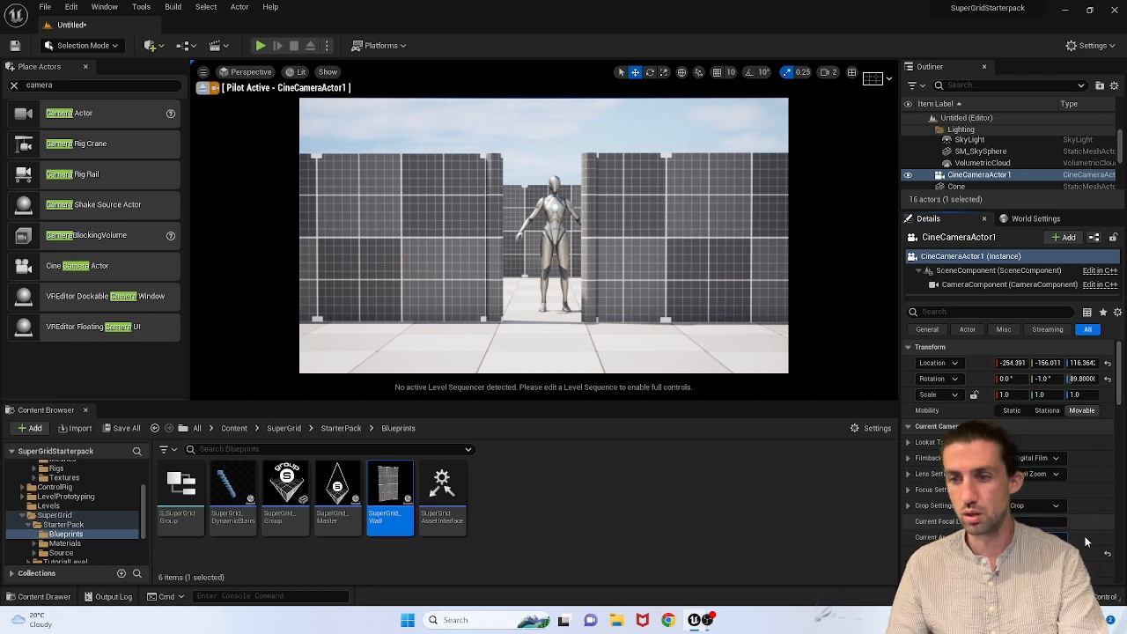
Step: Stop piloting CineCameraActor1, reduce its current focal length to about 30 mm, and inspect the camera from the side
{"action": "left_click", "coordinate": [203, 88]}
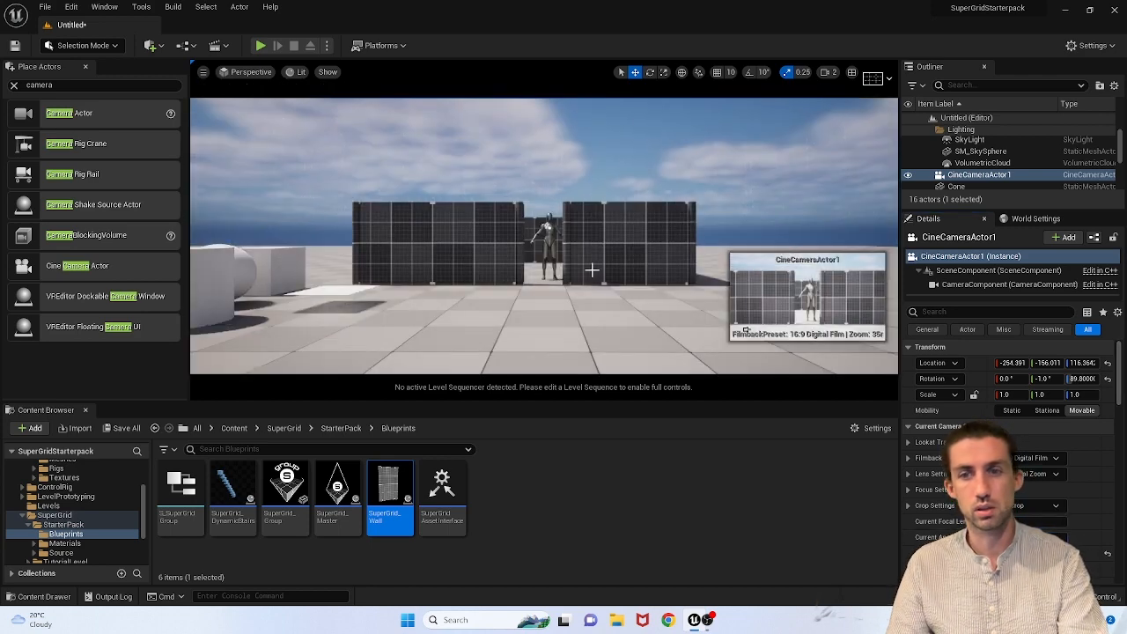
{"action": "mouse_move", "coordinate": [1018, 522]}
{"action": "left_mouse_down"}
{"action": "mouse_move", "coordinate": [1049, 522]}
{"action": "mouse_move", "coordinate": [1000, 522]}
{"action": "mouse_move", "coordinate": [1013, 522]}
{"action": "left_mouse_up"}
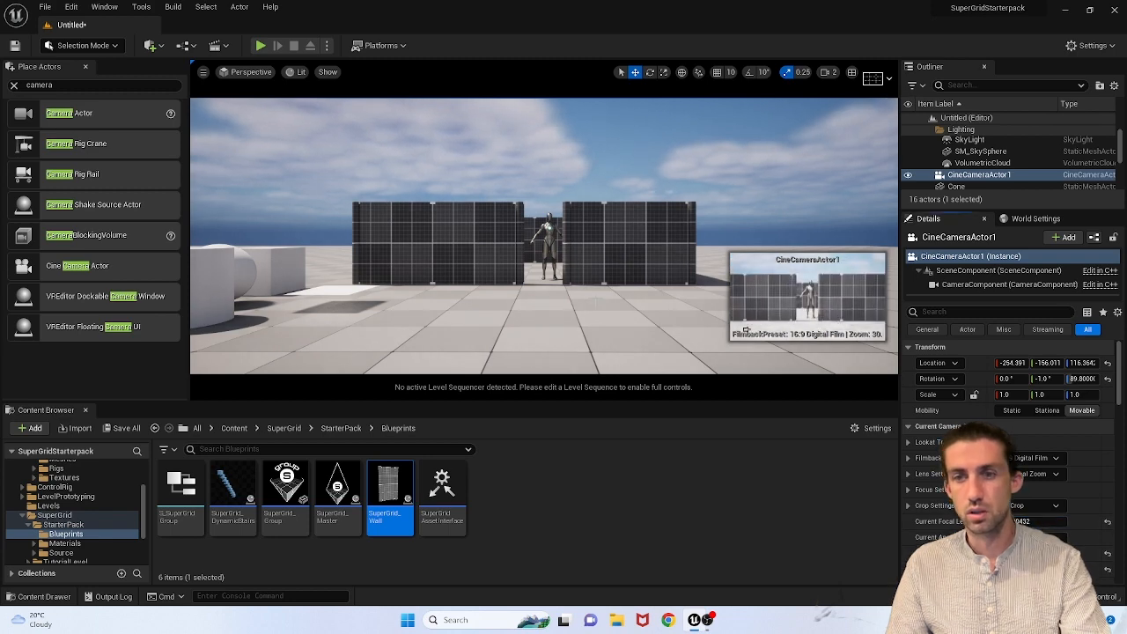
{"action": "right_click_drag", "start_coordinate": [537, 285], "coordinate": [438, 342]}
{"action": "key", "text": "g"}
{"action": "key", "text": "g"}
{"action": "right_click_drag", "start_coordinate": [698, 307], "coordinate": [679, 306]}
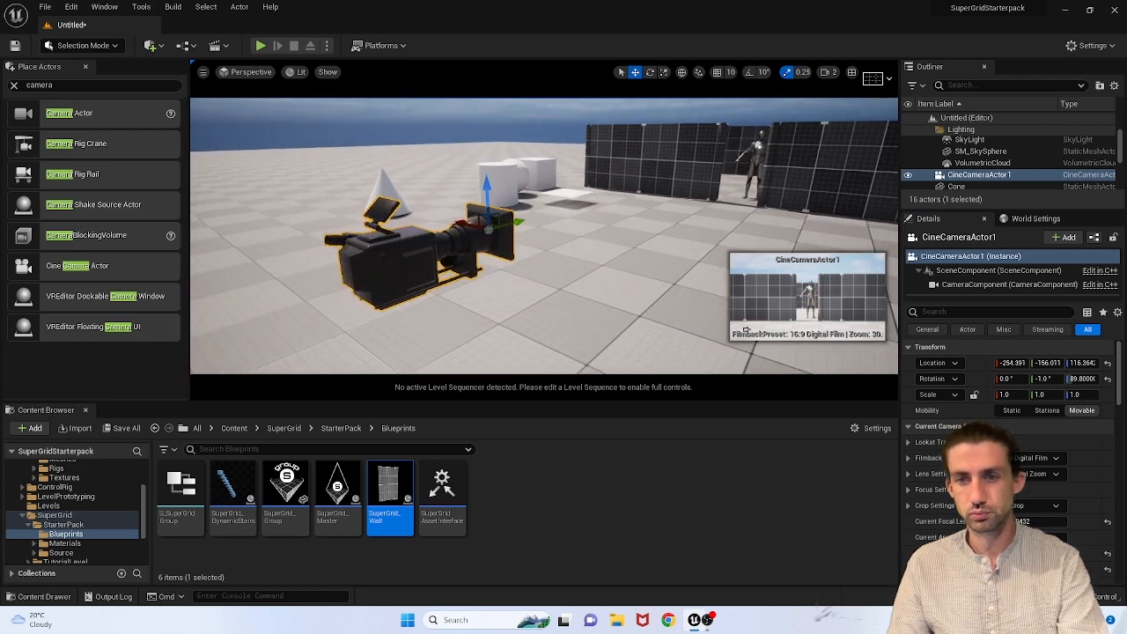
Step: Pilot CineCameraActor1 again and raise its current focal length to about 42 mm
{"action": "left_click", "coordinate": [254, 73]}
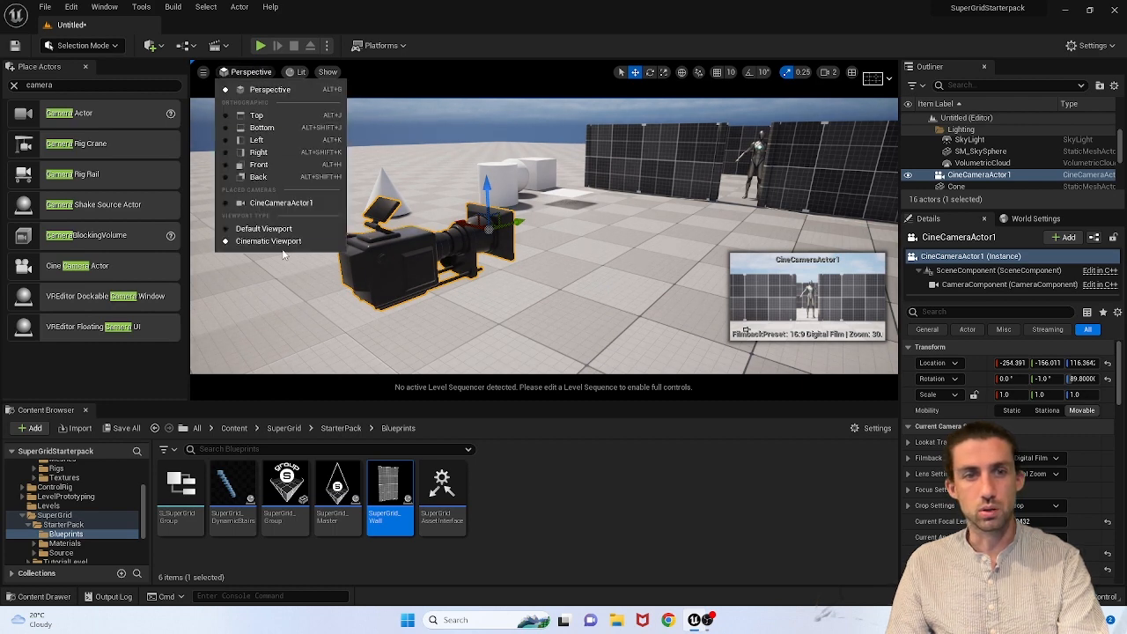
{"action": "left_click", "coordinate": [282, 207]}
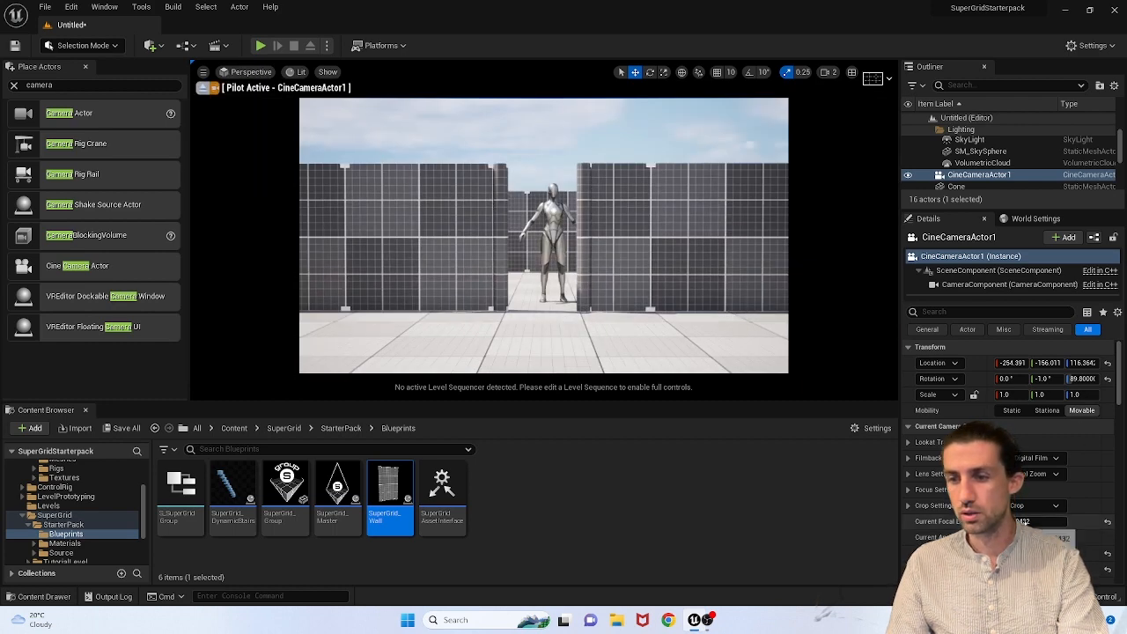
{"action": "left_click_drag", "start_coordinate": [1024, 521], "coordinate": [1057, 521]}
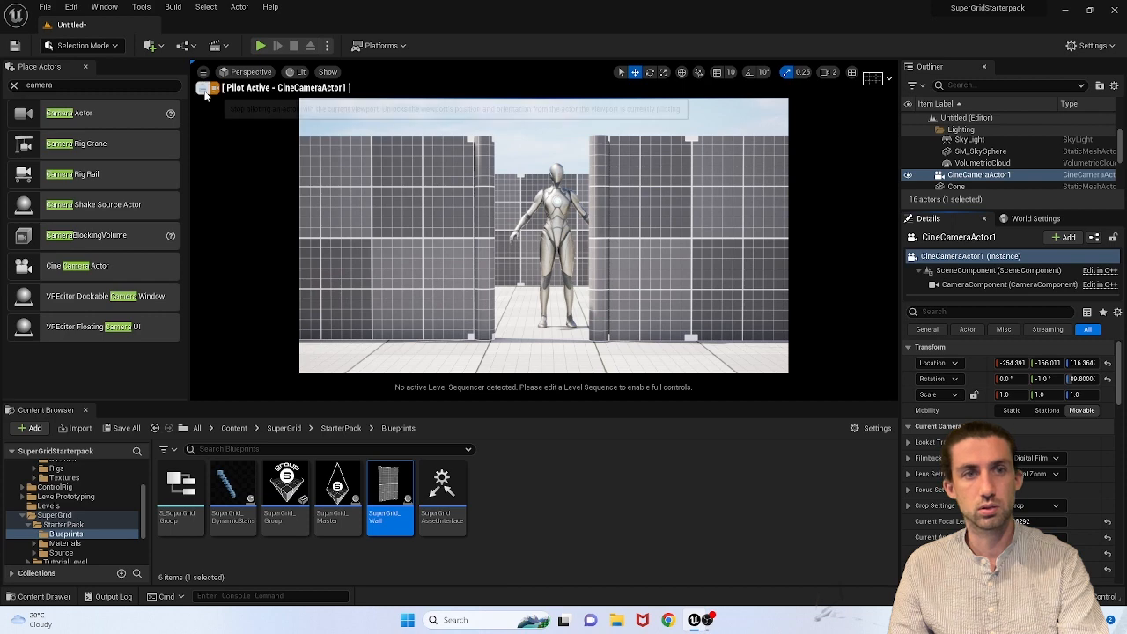
Step: Exit and resume piloting CineCameraActor1, shorten its focal length, and fly it forward to about X -253, Y 185, Z 110
{"action": "left_click", "coordinate": [204, 88]}
{"action": "left_click", "coordinate": [225, 72]}
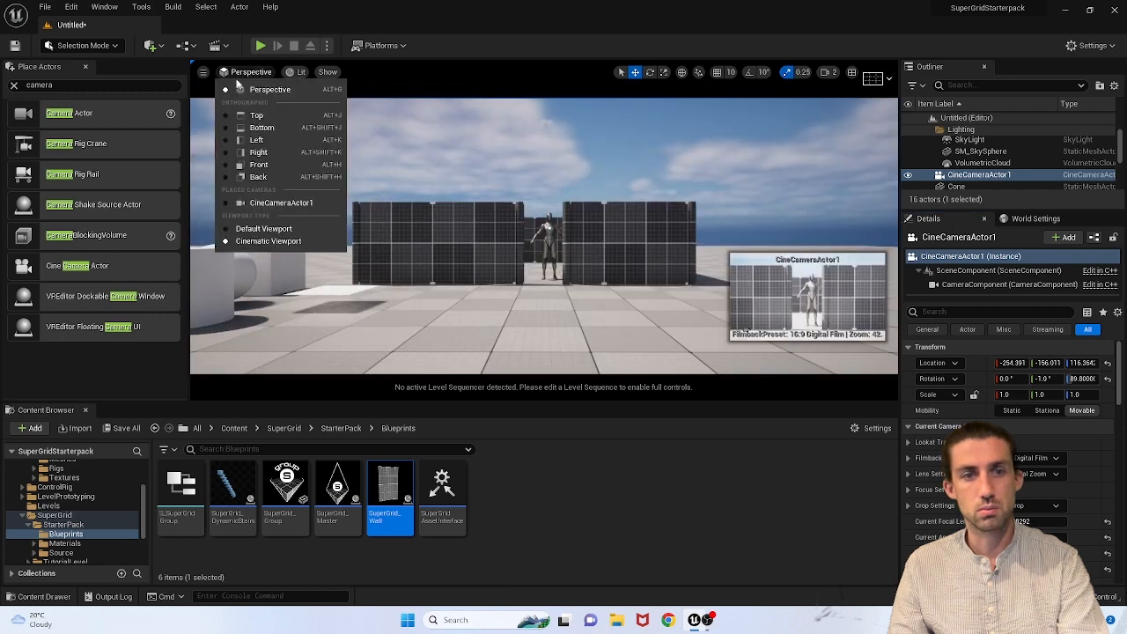
{"action": "left_click", "coordinate": [290, 204]}
{"action": "left_click_drag", "start_coordinate": [1032, 523], "coordinate": [1026, 522]}
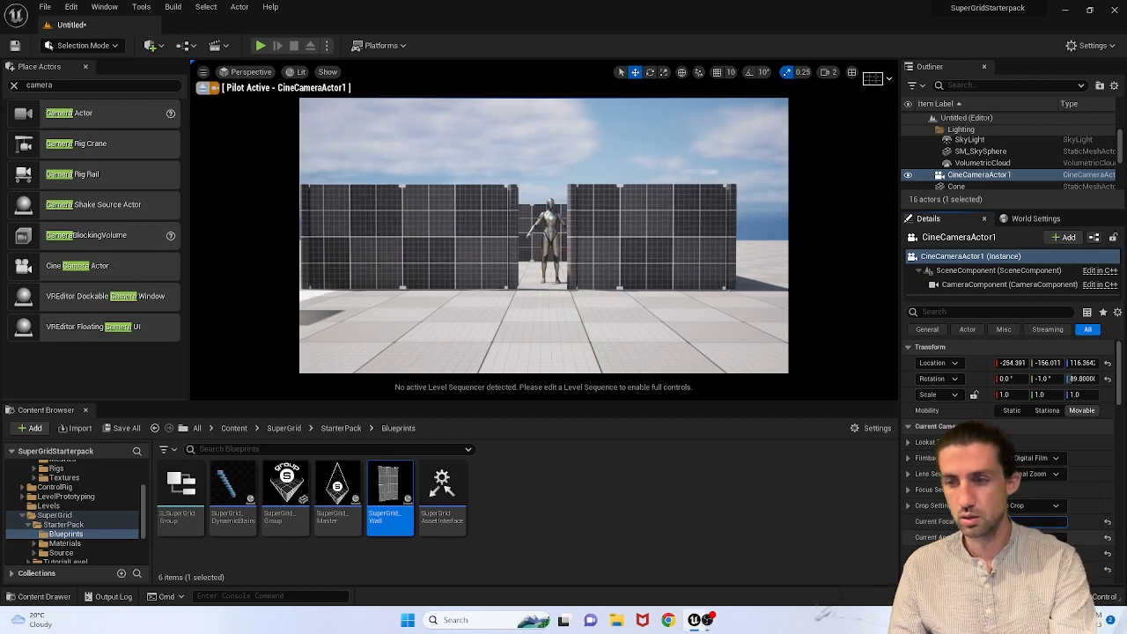
{"action": "left_click_drag", "start_coordinate": [1026, 522], "coordinate": [1022, 522]}
{"action": "key", "text": "w"}
{"action": "right_click_drag", "start_coordinate": [605, 297], "coordinate": [605, 297]}
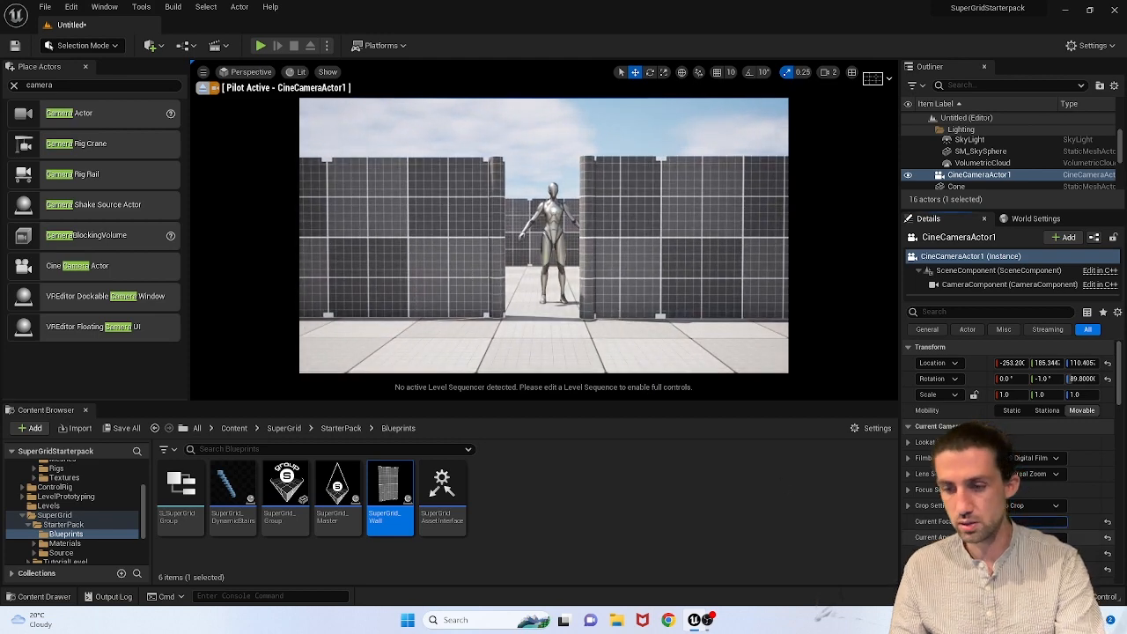
Step: Increase the focal length to about 50 mm and fly the camera to about X -260, Y 332, Z 159 for a medium shot of the mannequin
{"action": "left_click_drag", "start_coordinate": [1026, 522], "coordinate": [1057, 523]}
{"action": "key", "text": "w"}
{"action": "mouse_move", "coordinate": [604, 297]}
{"action": "right_mouse_down"}
{"action": "mouse_move", "coordinate": [613, 287]}
{"action": "mouse_move", "coordinate": [608, 303]}
{"action": "right_mouse_up"}
{"action": "key", "text": "e"}
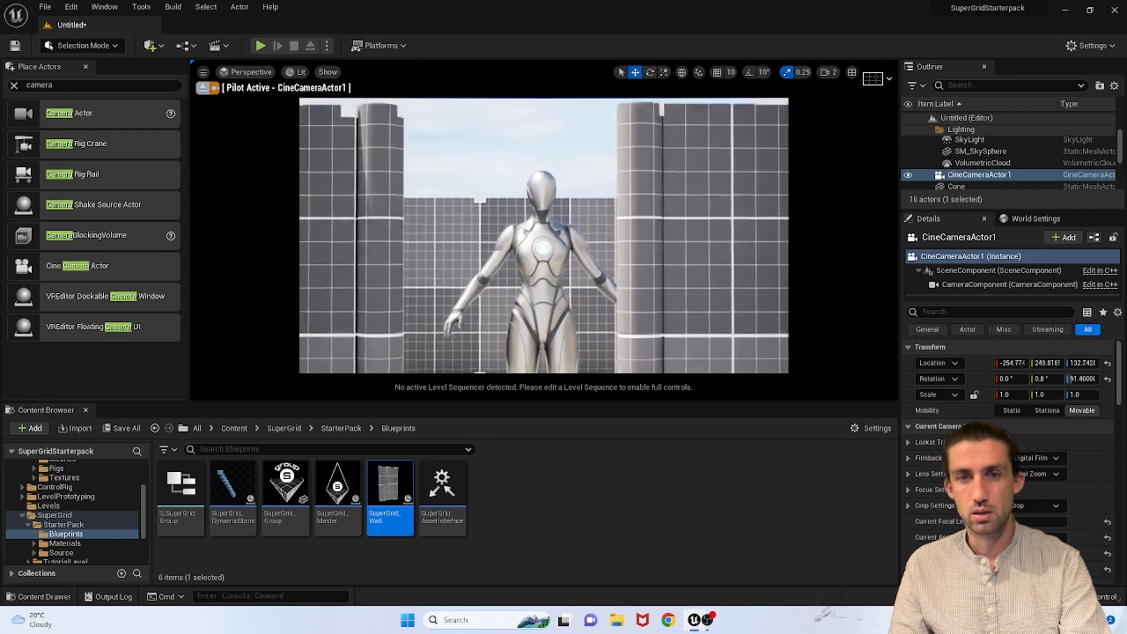
{"action": "key", "text": "w"}
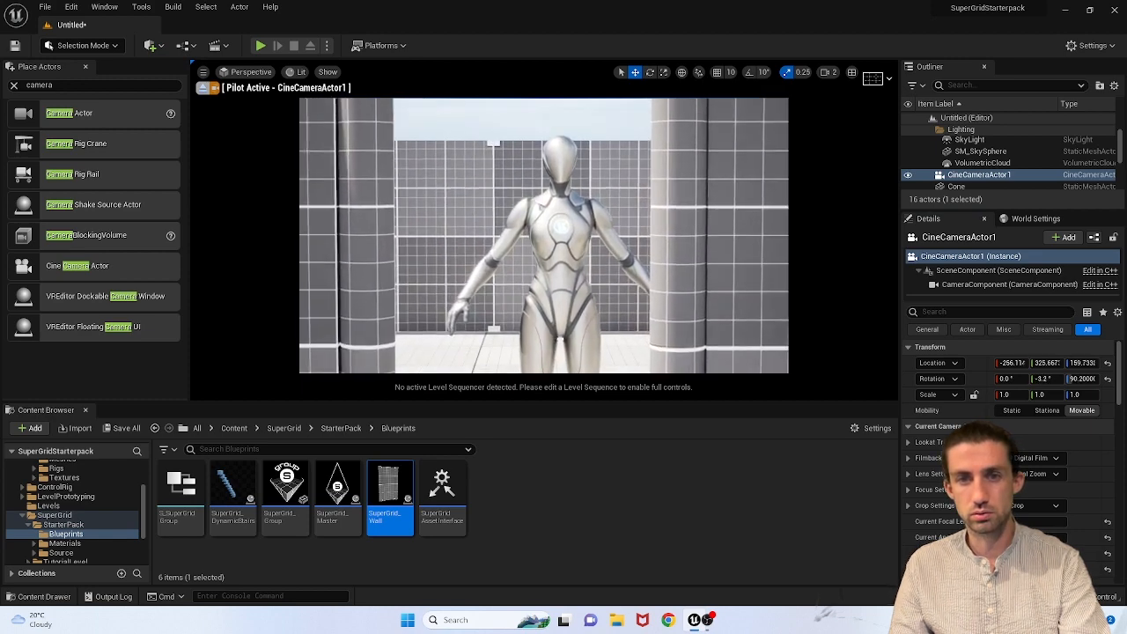
{"action": "right_click_drag", "start_coordinate": [556, 264], "coordinate": [557, 262]}
{"action": "key", "text": "w"}
{"action": "key", "text": "d"}
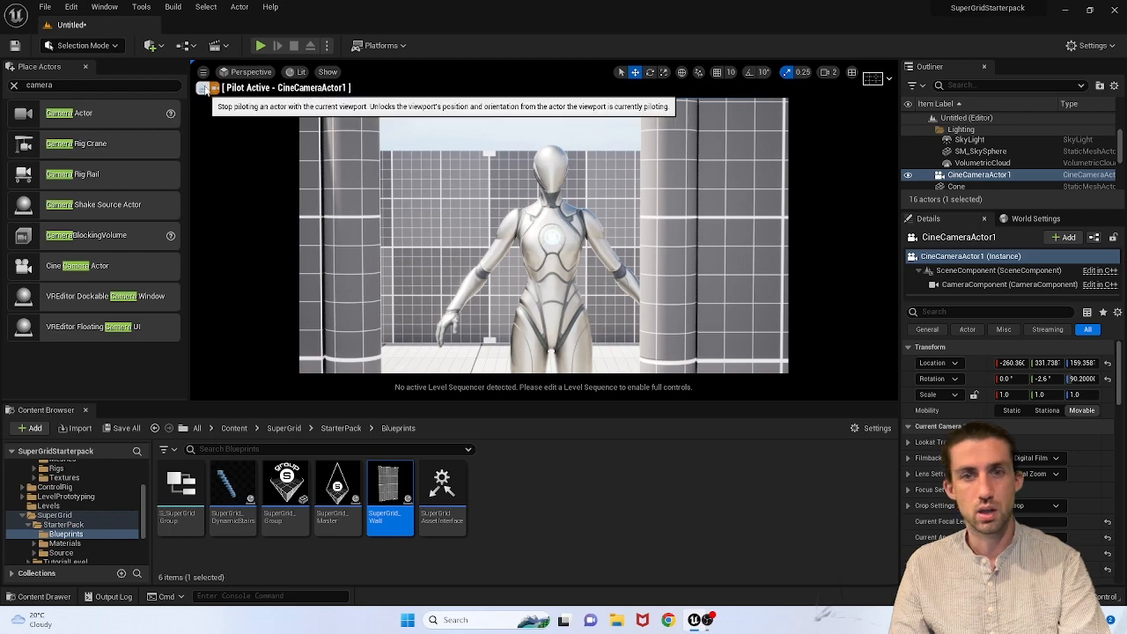
Step: Stop piloting the camera, view it from outside, and pin the CineCameraActor1 preview
{"action": "left_click", "coordinate": [203, 87]}
{"action": "key", "text": "s"}
{"action": "right_click_drag", "start_coordinate": [582, 223], "coordinate": [515, 253]}
{"action": "key", "text": "d"}
{"action": "right_click_drag", "start_coordinate": [411, 276], "coordinate": [412, 276]}
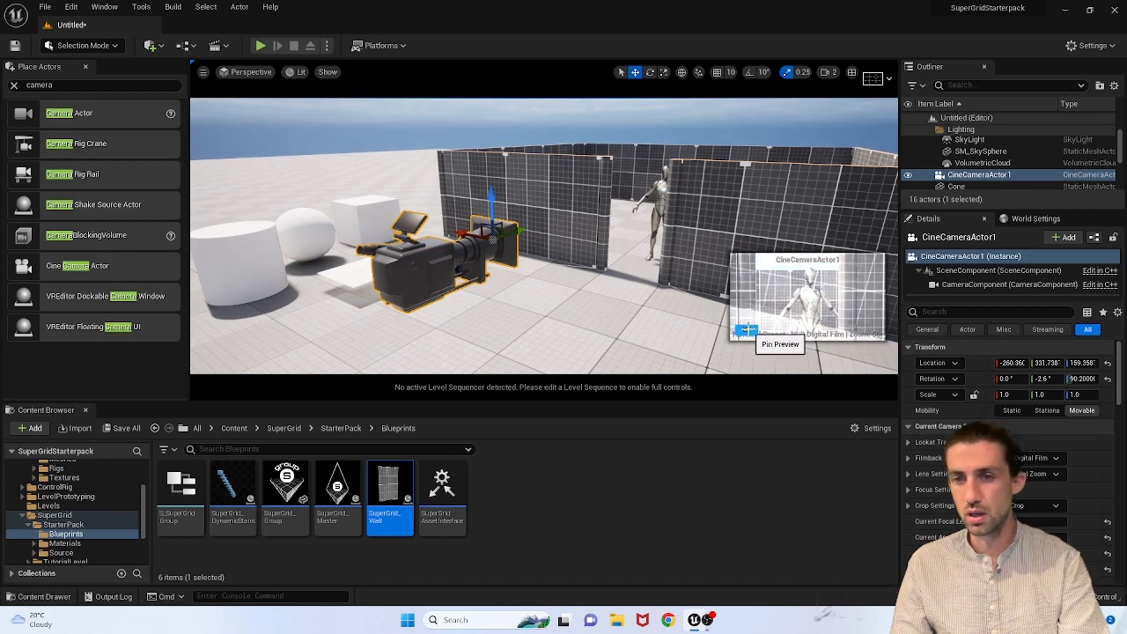
{"action": "left_click", "coordinate": [747, 330]}
Step: Move CineCameraActor1 with the gizmo to about X -260, Y 366, Z 158 while its pinned preview is showing
{"action": "right_click_drag", "start_coordinate": [637, 307], "coordinate": [549, 286]}
{"action": "key", "text": "s"}
{"action": "left_click_drag", "start_coordinate": [482, 240], "coordinate": [523, 205]}
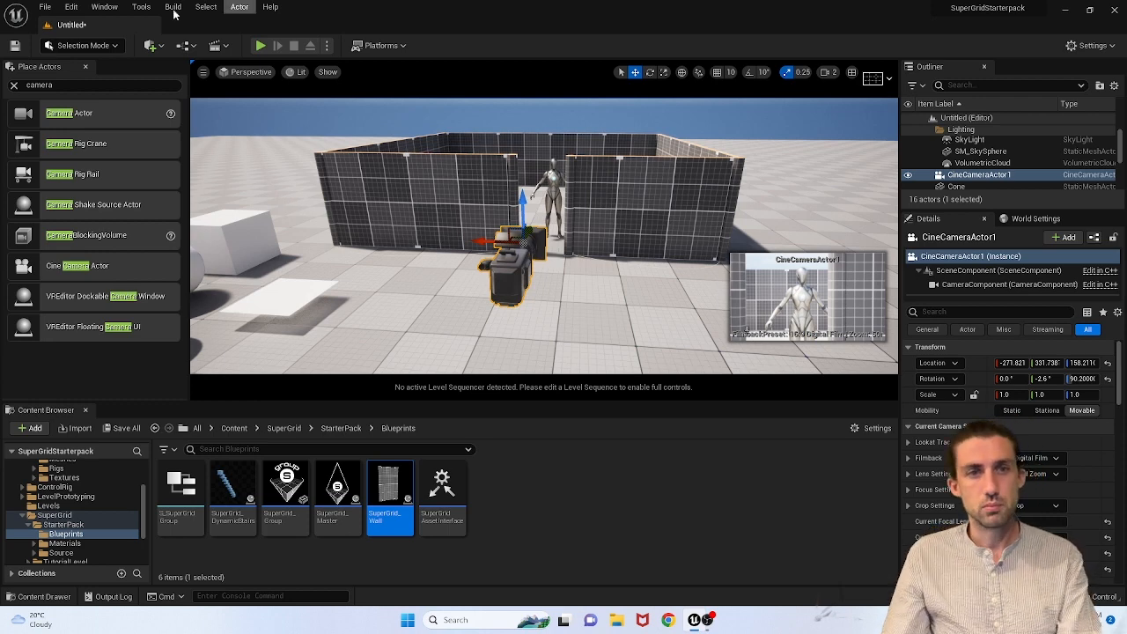
{"action": "left_click", "coordinate": [249, 74]}
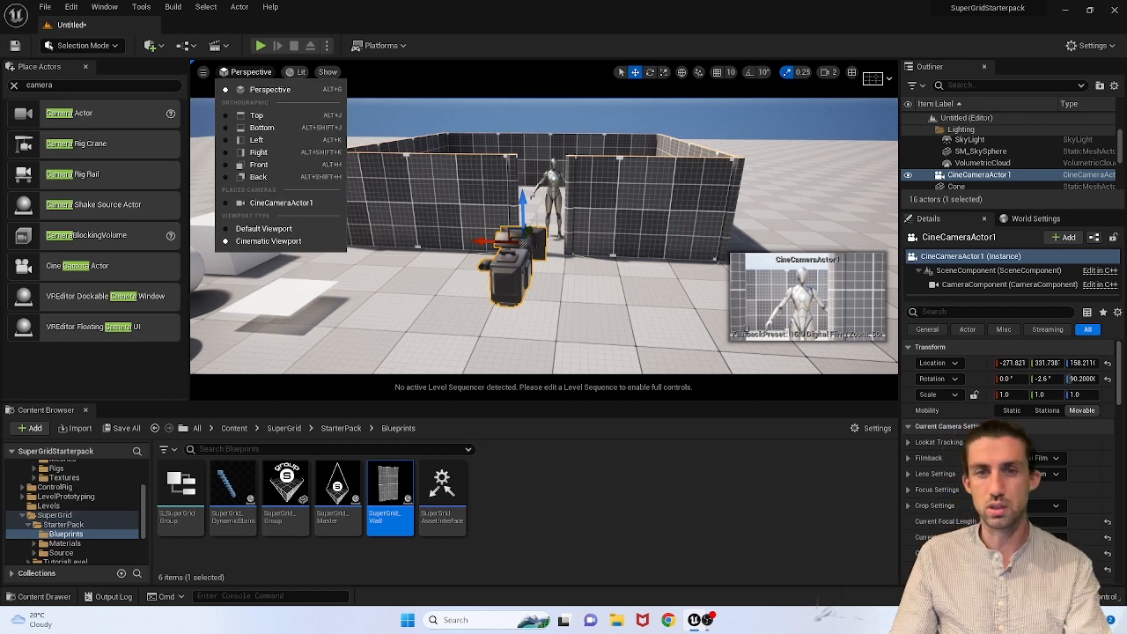
{"action": "left_click_drag", "start_coordinate": [532, 232], "coordinate": [491, 231]}
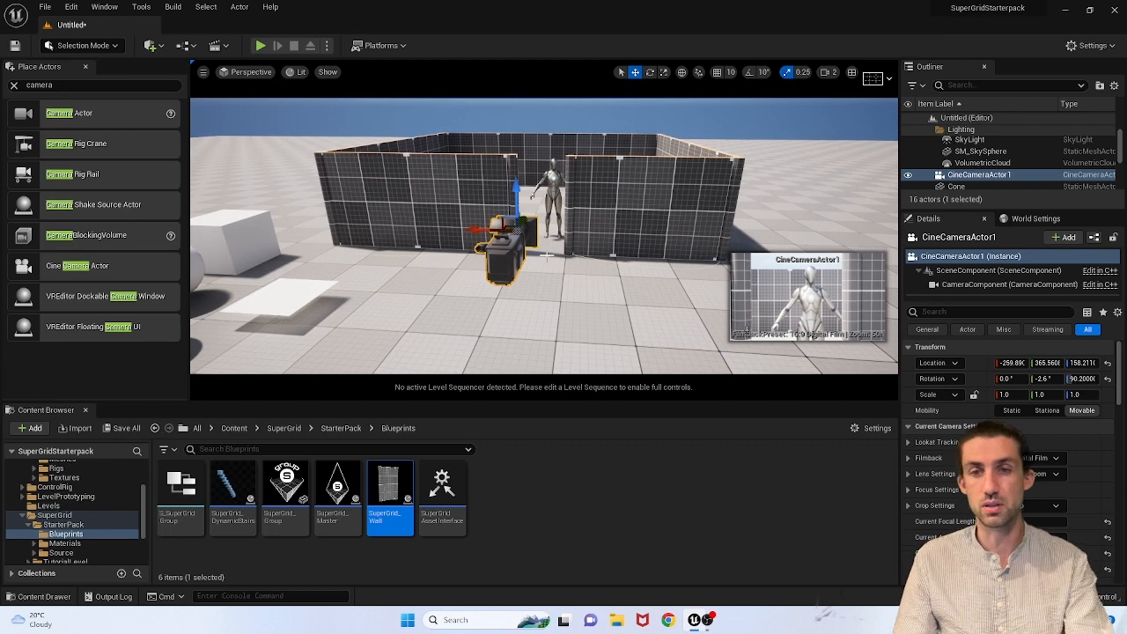
Step: Place SuperGrid_DynamicStairs on the floor beside the wall room and rotate the staircase about 84° around Z
{"action": "key", "text": "s"}
{"action": "right_click_drag", "start_coordinate": [611, 238], "coordinate": [611, 238]}
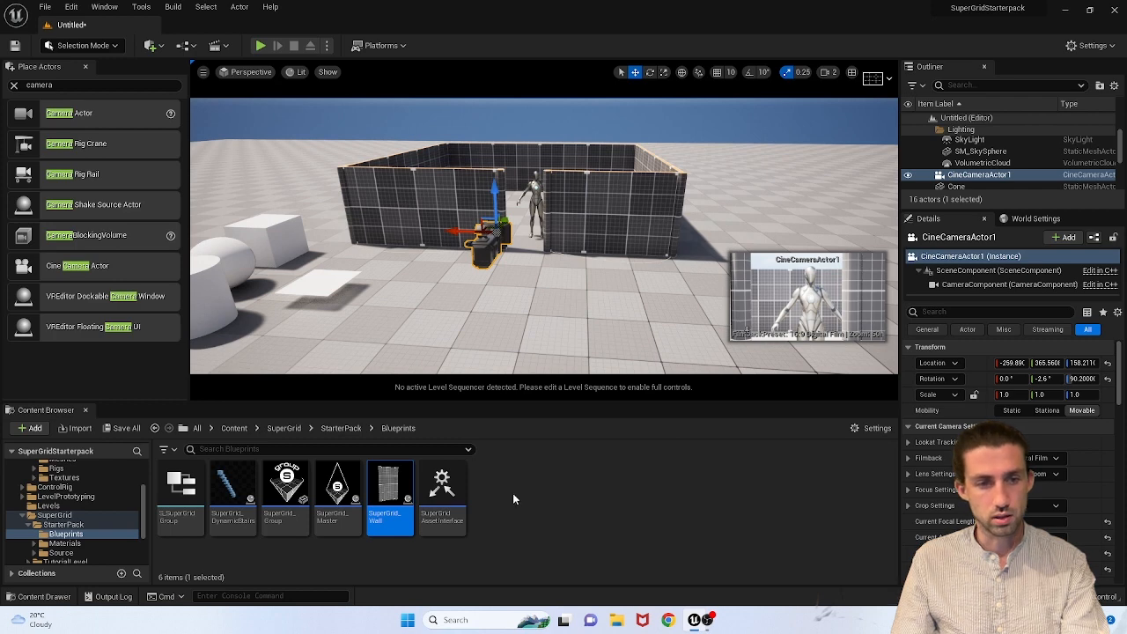
{"action": "left_click_drag", "start_coordinate": [231, 489], "coordinate": [727, 361]}
{"action": "right_click_drag", "start_coordinate": [501, 336], "coordinate": [500, 336]}
{"action": "key", "text": "s"}
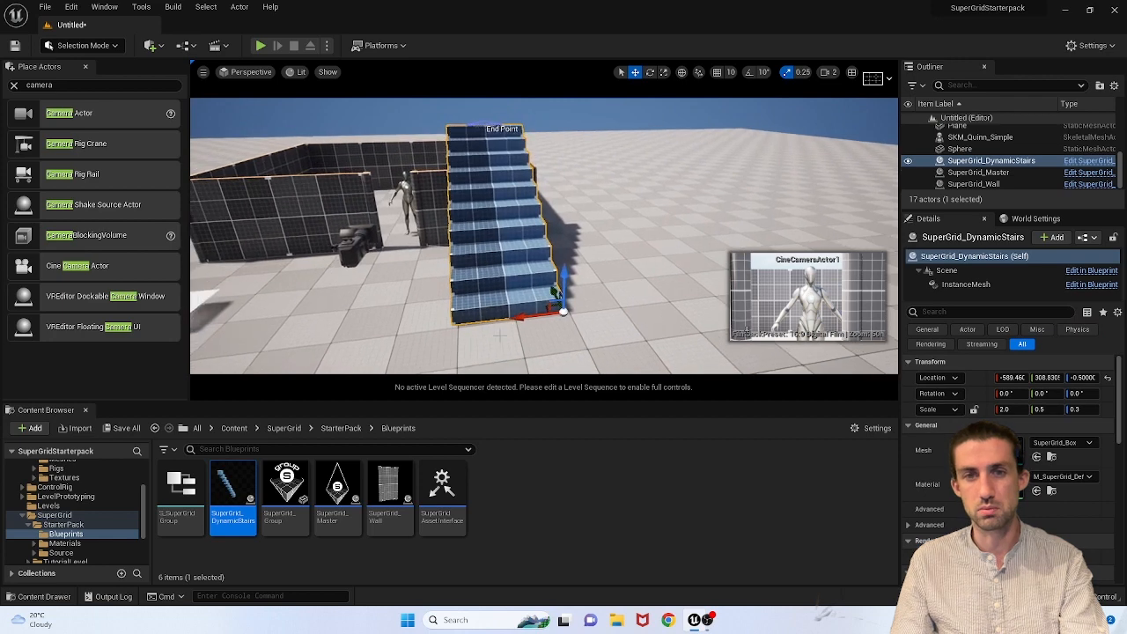
{"action": "key", "text": "e"}
{"action": "left_click_drag", "start_coordinate": [504, 319], "coordinate": [568, 322]}
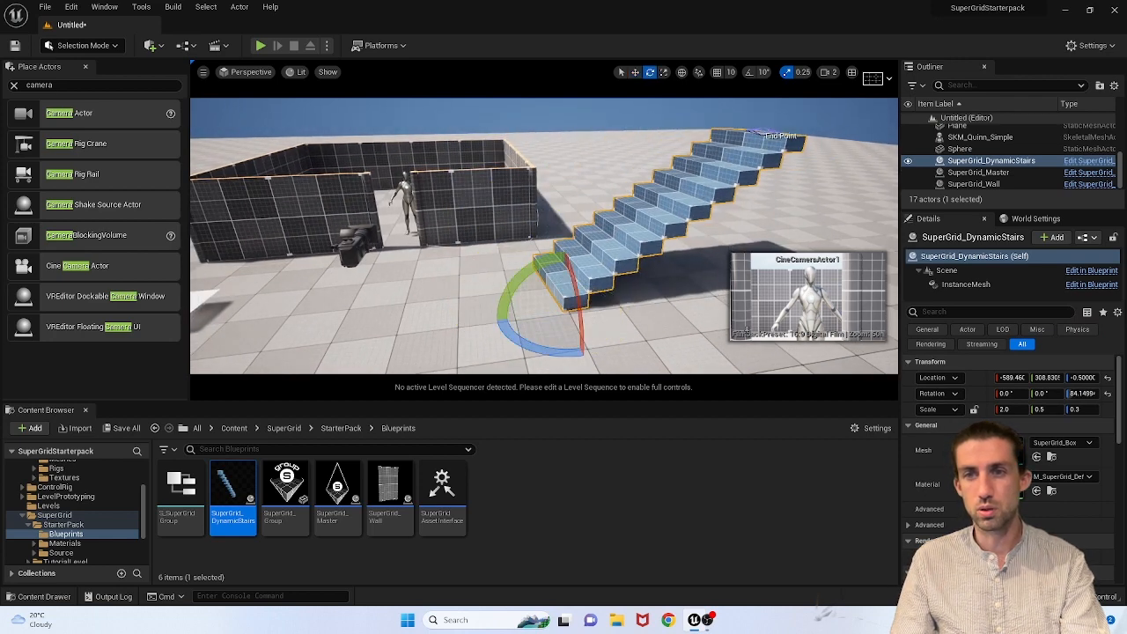
Step: Select the staircase's End Point, and try to move its lowest step on its own
{"action": "left_click", "coordinate": [761, 131]}
{"action": "key", "text": "w"}
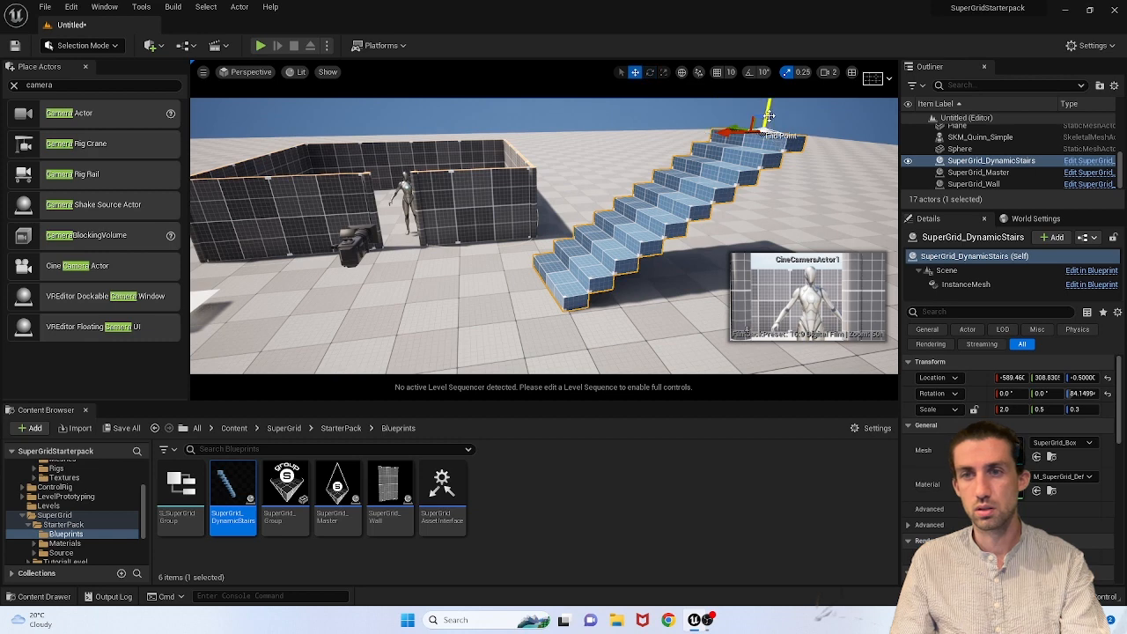
{"action": "right_click_drag", "start_coordinate": [771, 166], "coordinate": [793, 207]}
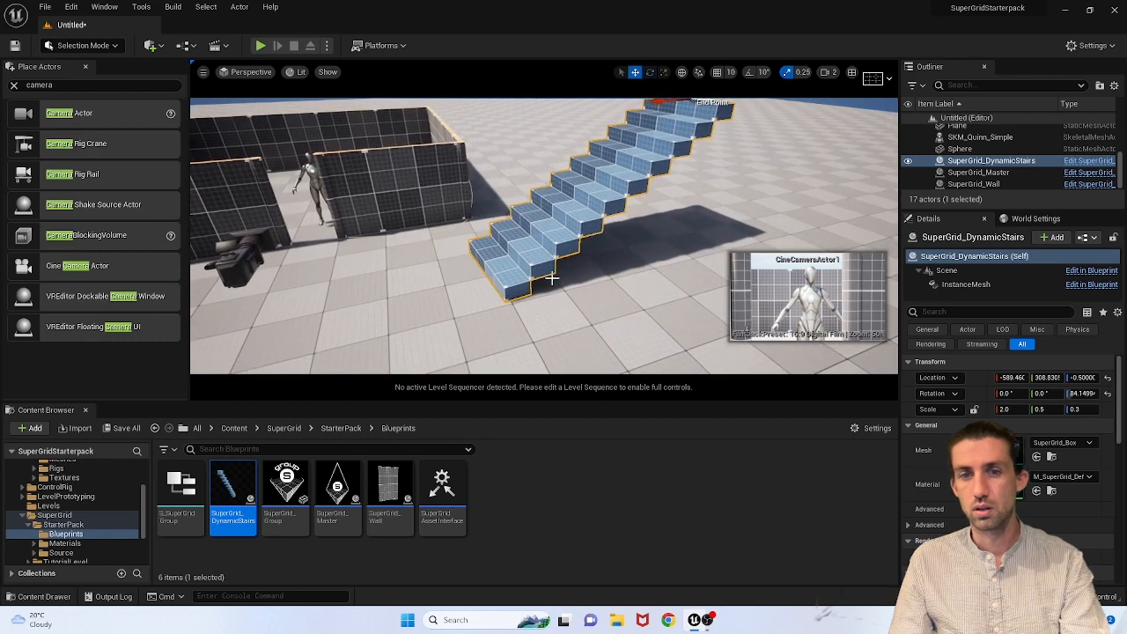
{"action": "left_click", "coordinate": [511, 288]}
{"action": "left_click_drag", "start_coordinate": [482, 307], "coordinate": [667, 239]}
{"action": "key", "text": "ctrl+z"}
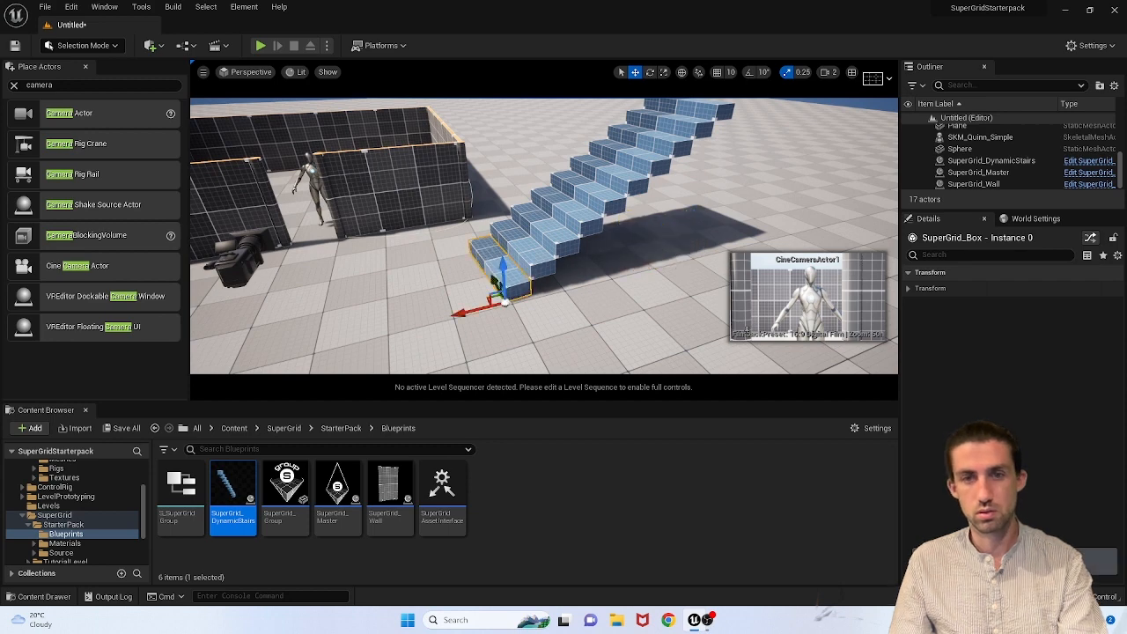
Step: Try to move the staircase's second step on its own, and delete the whole staircase
{"action": "left_click", "coordinate": [531, 268]}
{"action": "left_click_drag", "start_coordinate": [529, 281], "coordinate": [626, 283]}
{"action": "key", "text": "ctrl+z"}
{"action": "key", "text": "ctrl+z"}
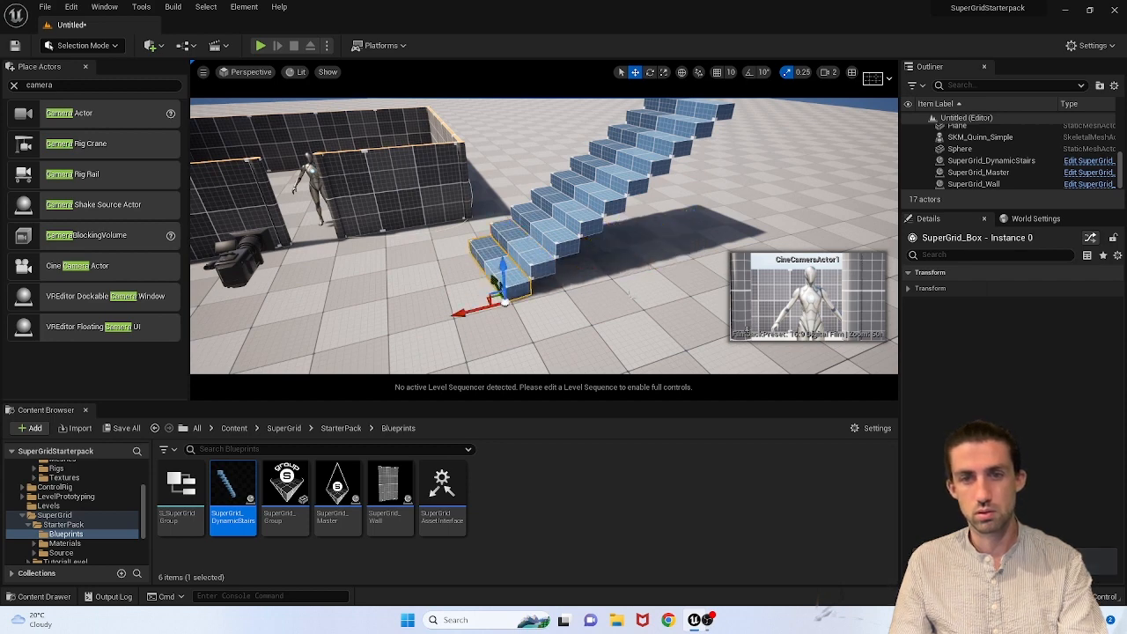
{"action": "key", "text": "ctrl+z"}
{"action": "key", "text": "Delete"}
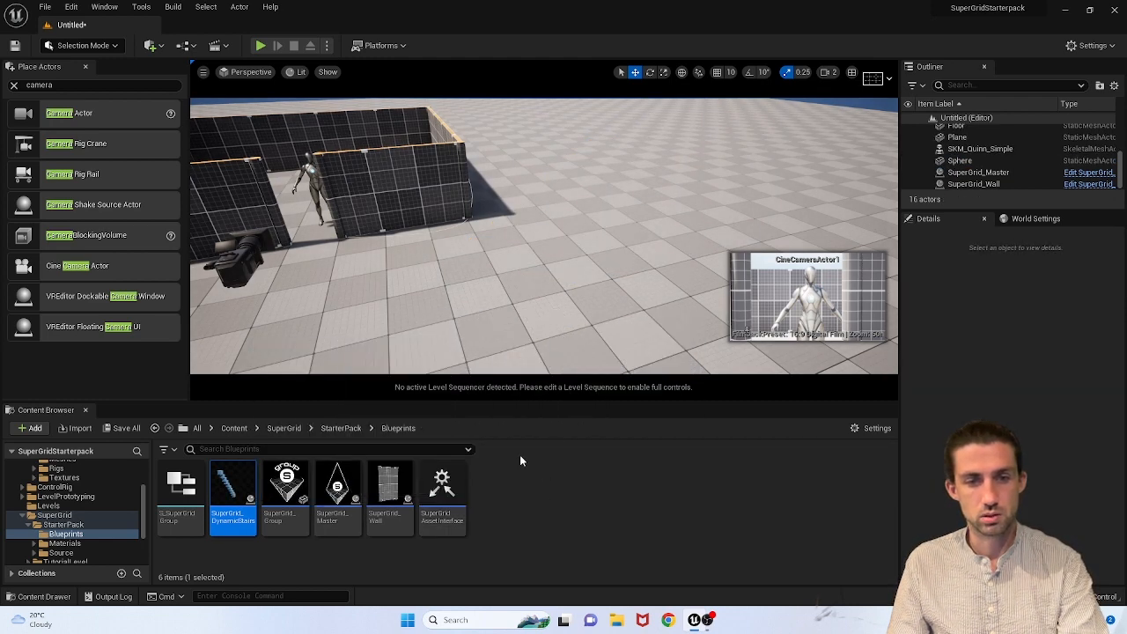
Step: Place SuperGrid_Group and SuperGrid_Master on the floor beside the room, delete the group actor, and select the placed master
{"action": "left_click_drag", "start_coordinate": [287, 489], "coordinate": [611, 302]}
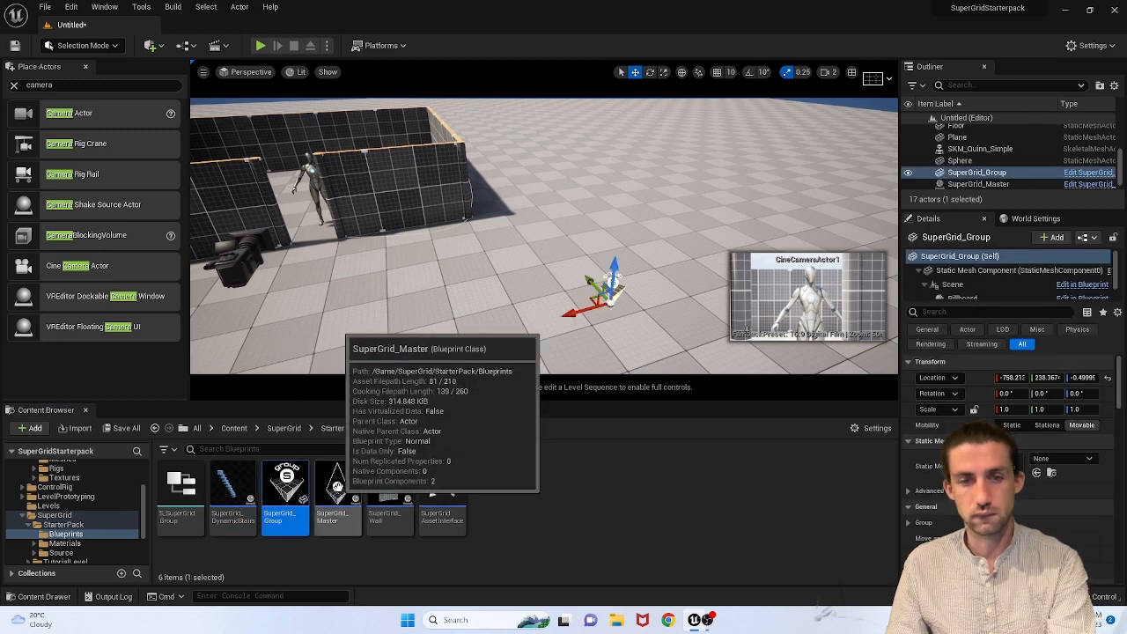
{"action": "left_click_drag", "start_coordinate": [337, 489], "coordinate": [709, 240]}
{"action": "left_click", "coordinate": [686, 297]}
{"action": "left_click", "coordinate": [613, 285]}
{"action": "key", "text": "Delete"}
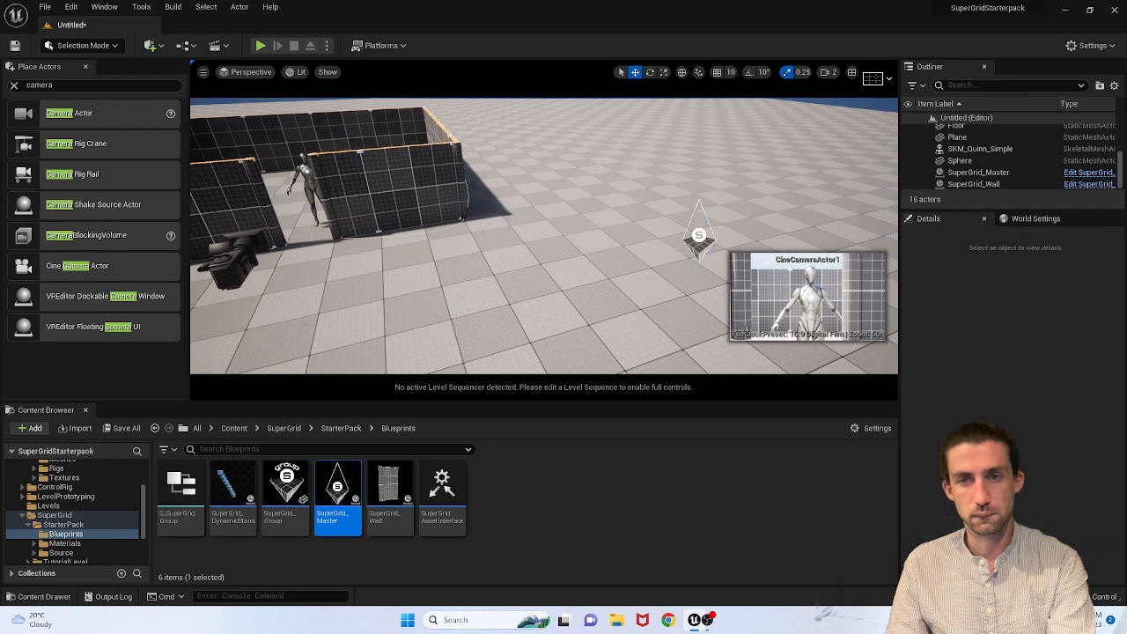
{"action": "left_click", "coordinate": [700, 246]}
{"action": "left_click", "coordinate": [701, 251]}
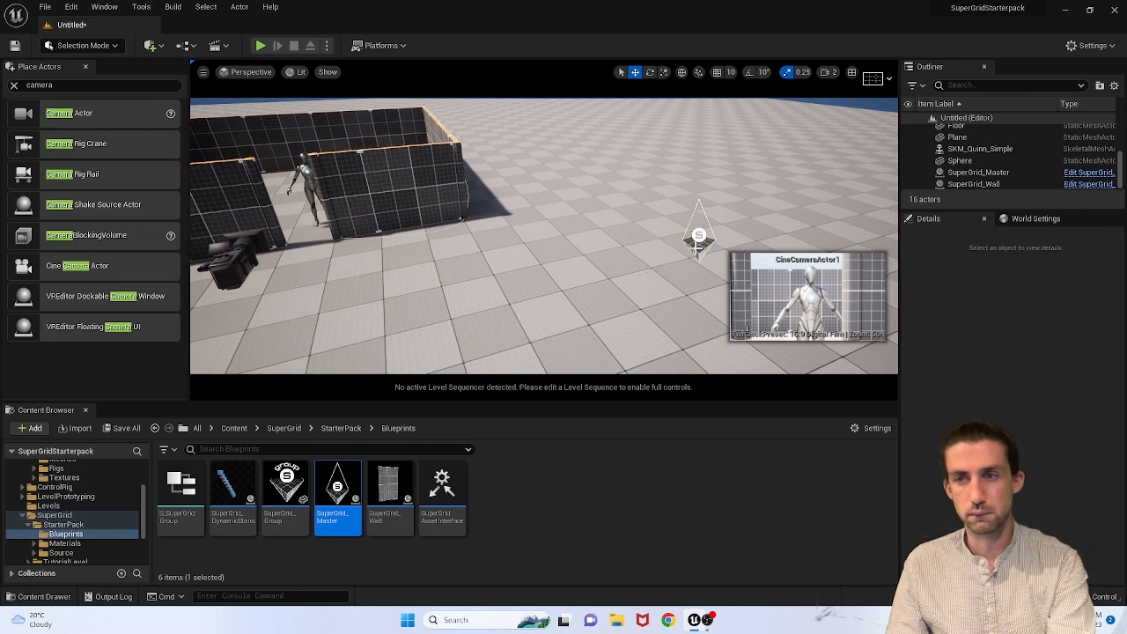
{"action": "left_click", "coordinate": [700, 246]}
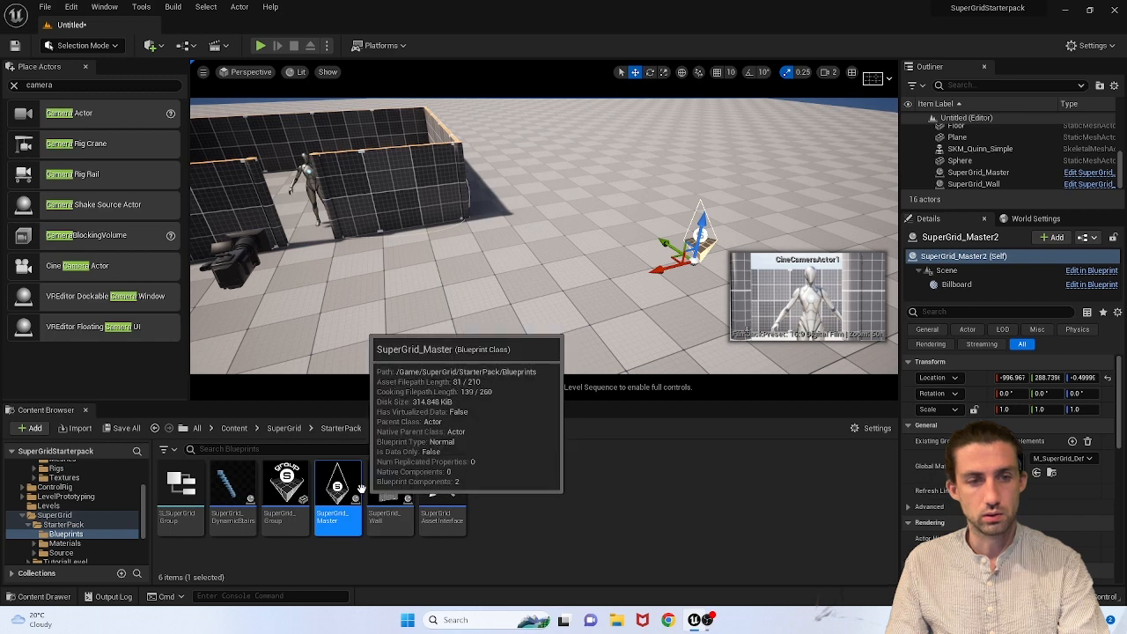
Step: Place SuperGrid_DynamicStairs at about X -754, Y 225, try scaling it along Y, and delete the staircase
{"action": "left_click_drag", "start_coordinate": [233, 490], "coordinate": [611, 306]}
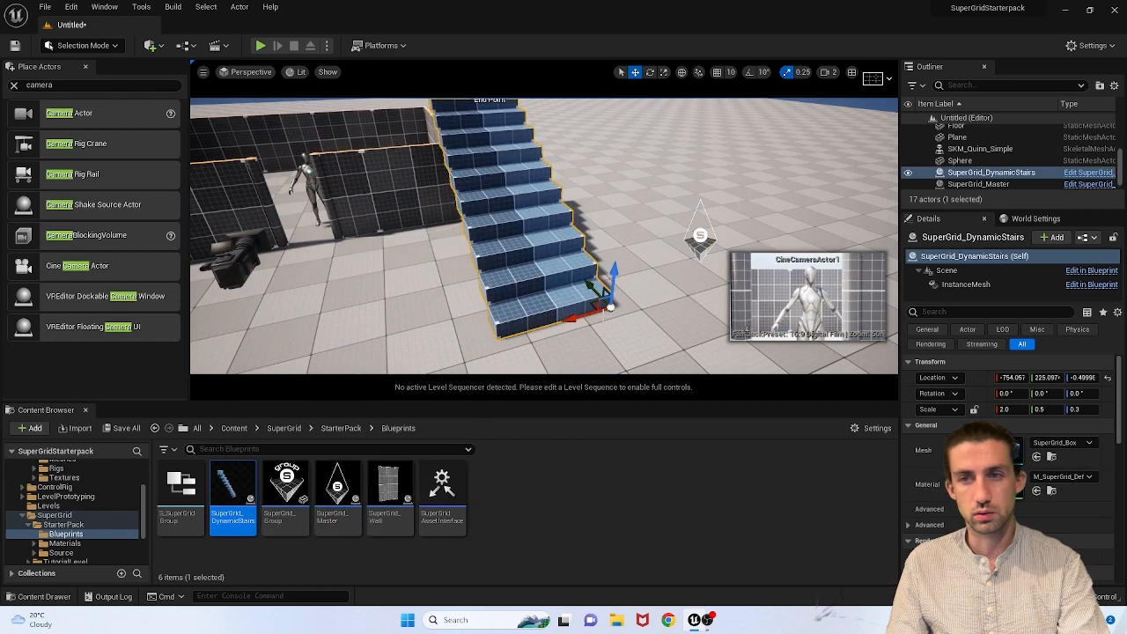
{"action": "key", "text": "e"}
{"action": "key", "text": "r"}
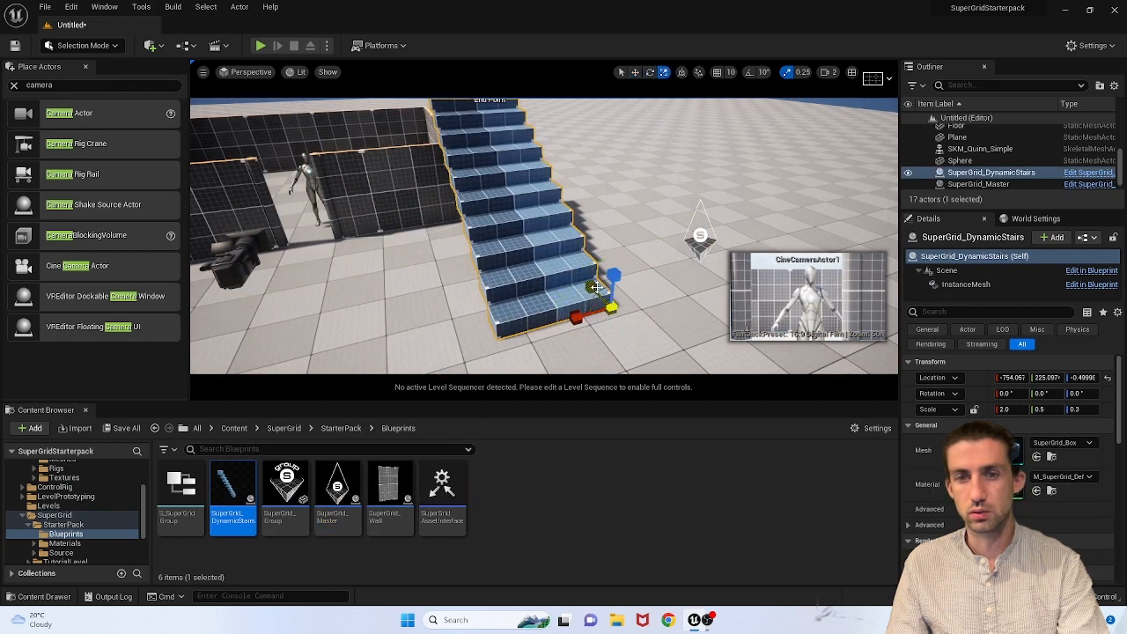
{"action": "mouse_move", "coordinate": [627, 307]}
{"action": "right_mouse_down"}
{"action": "mouse_move", "coordinate": [627, 245]}
{"action": "mouse_move", "coordinate": [614, 295]}
{"action": "right_mouse_up"}
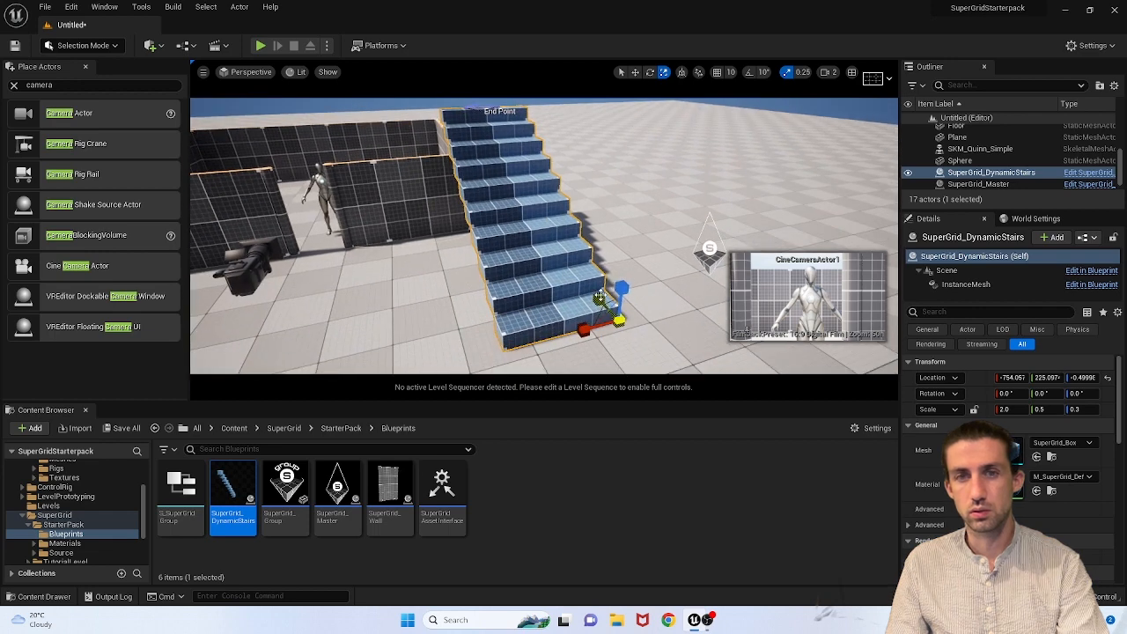
{"action": "left_click_drag", "start_coordinate": [601, 296], "coordinate": [564, 259]}
{"action": "key", "text": "ctrl+z"}
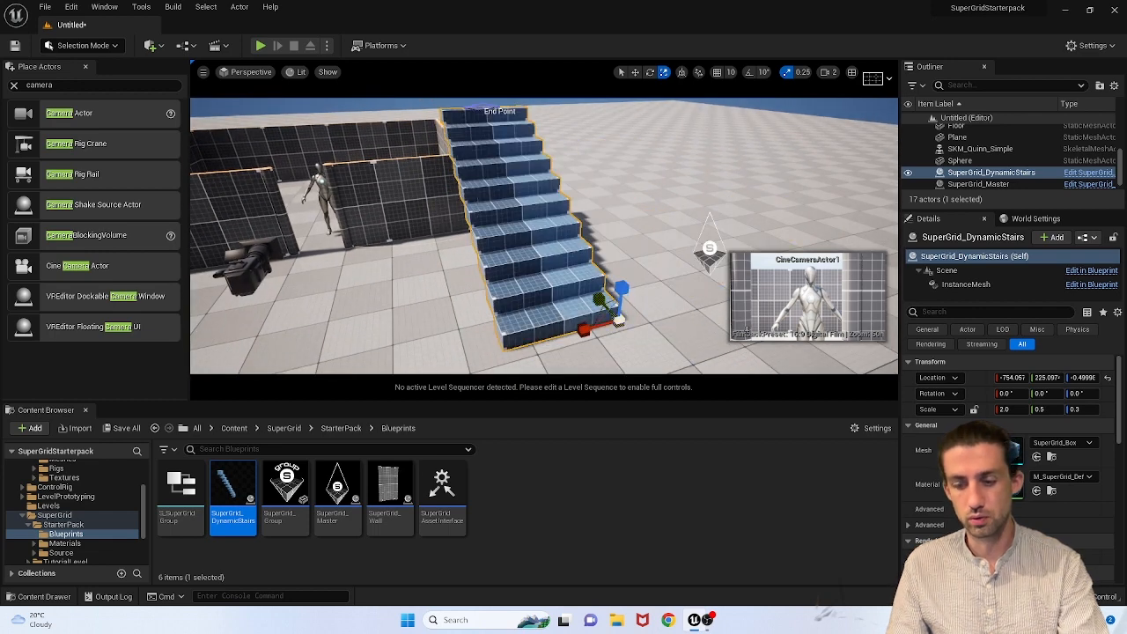
{"action": "key", "text": "Delete"}
{"action": "right_click_drag", "start_coordinate": [545, 235], "coordinate": [573, 269]}
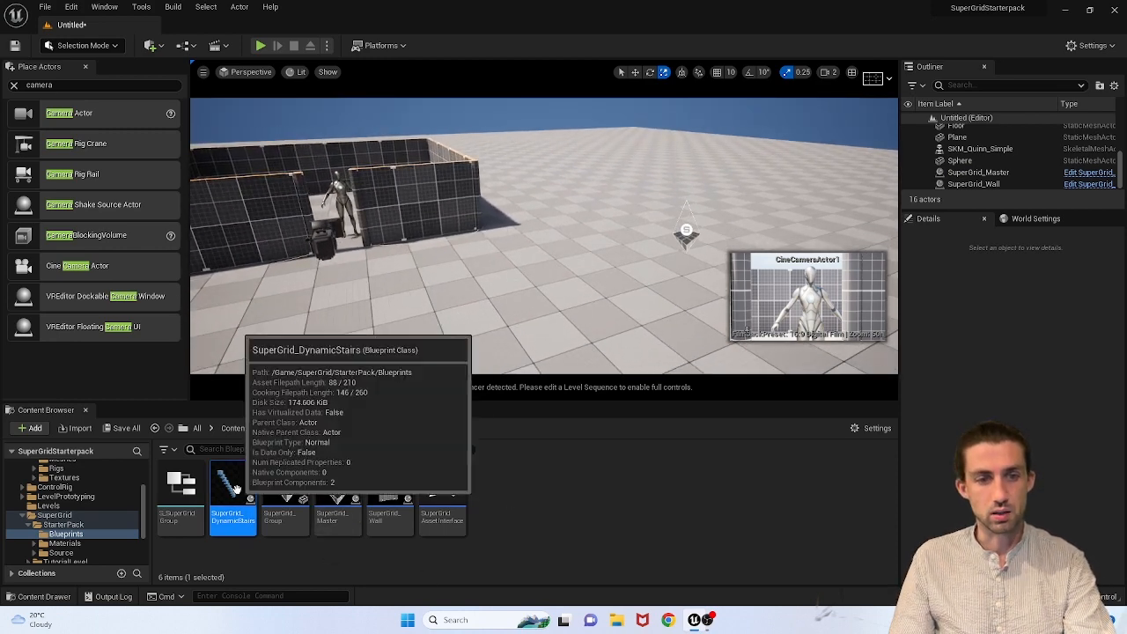
Step: Place SuperGrid_DynamicStairs in front of the room at about X -696, Y 78, and reduce its Z scale to about 0.16
{"action": "left_click_drag", "start_coordinate": [233, 489], "coordinate": [623, 343]}
{"action": "key", "text": "w"}
{"action": "key", "text": "e"}
{"action": "key", "text": "r"}
{"action": "key", "text": "w"}
{"action": "key", "text": "e"}
{"action": "key", "text": "w"}
{"action": "key", "text": "r"}
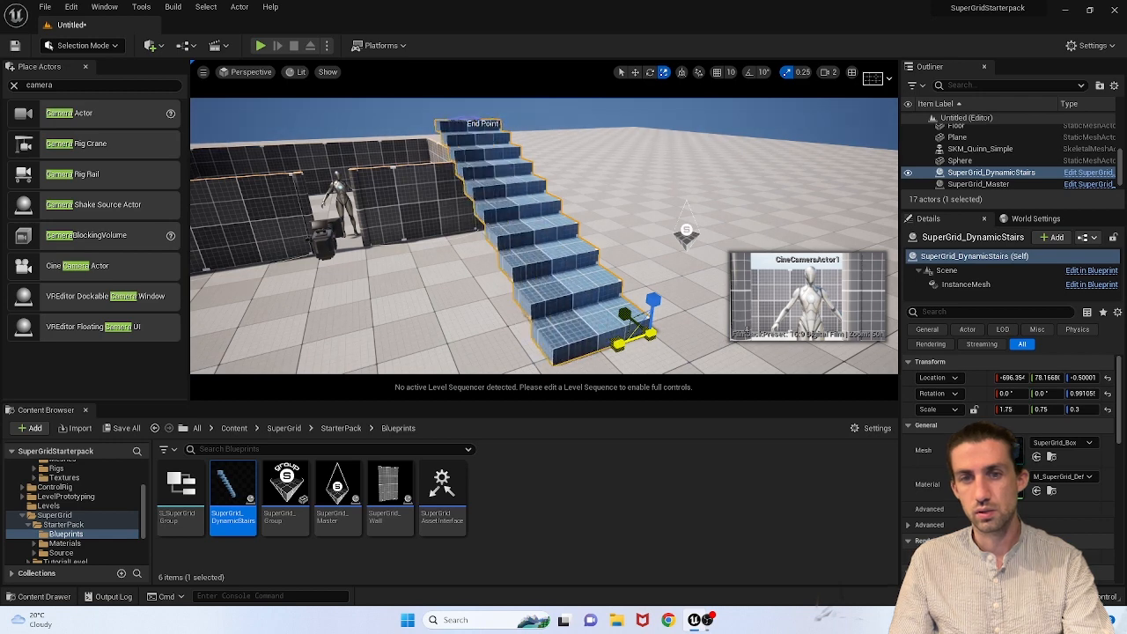
{"action": "mouse_move", "coordinate": [653, 304]}
{"action": "left_mouse_down"}
{"action": "mouse_move", "coordinate": [653, 324]}
{"action": "mouse_move", "coordinate": [653, 294]}
{"action": "mouse_move", "coordinate": [652, 306]}
{"action": "left_mouse_up"}
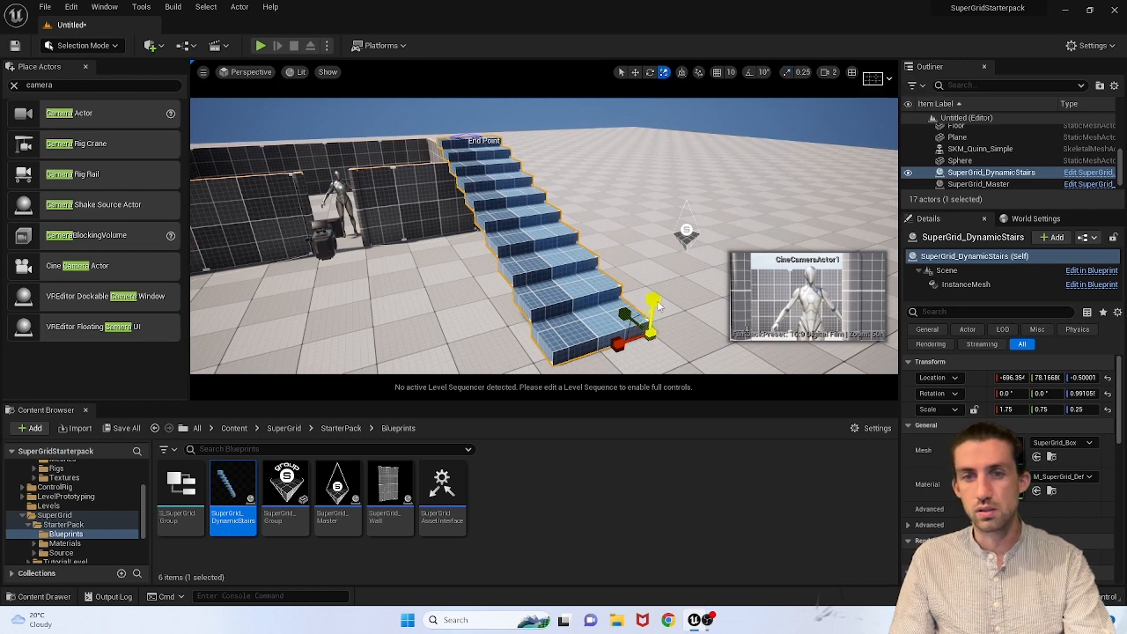
{"action": "right_click_drag", "start_coordinate": [597, 317], "coordinate": [645, 309]}
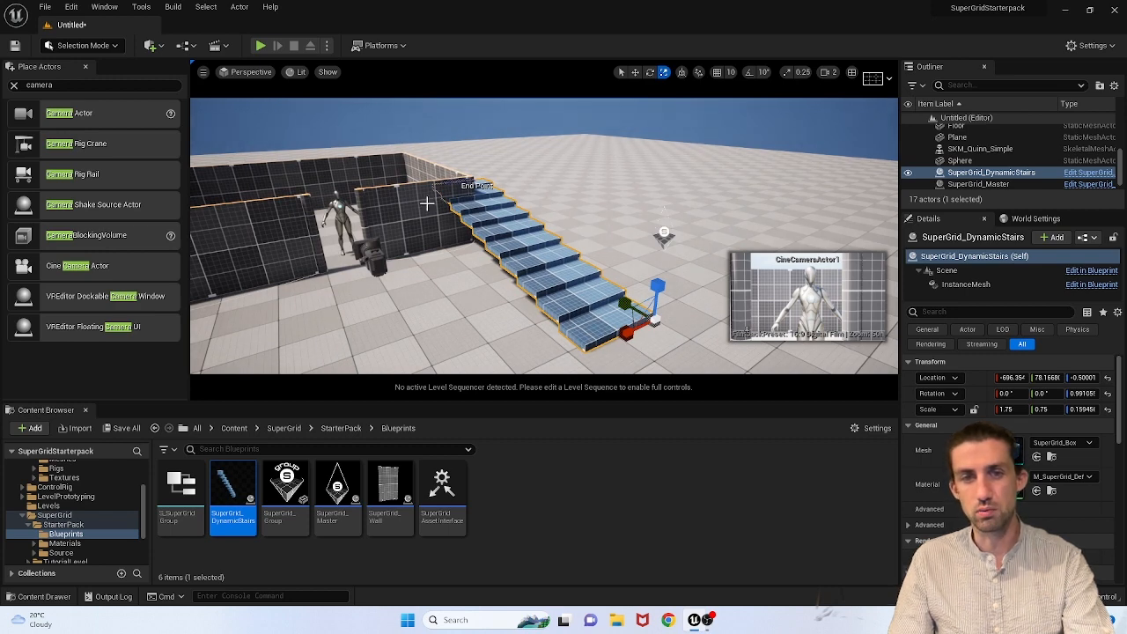
Step: Move the staircase against the front wall at about X -604, Y 358, and scale it to about 1.01, 0.33, 0.2
{"action": "left_click_drag", "start_coordinate": [623, 304], "coordinate": [535, 257]}
{"action": "right_click_drag", "start_coordinate": [535, 257], "coordinate": [480, 265]}
{"action": "left_click_drag", "start_coordinate": [633, 313], "coordinate": [592, 321]}
{"action": "key", "text": "e"}
{"action": "key", "text": "r"}
{"action": "left_click_drag", "start_coordinate": [628, 282], "coordinate": [629, 271]}
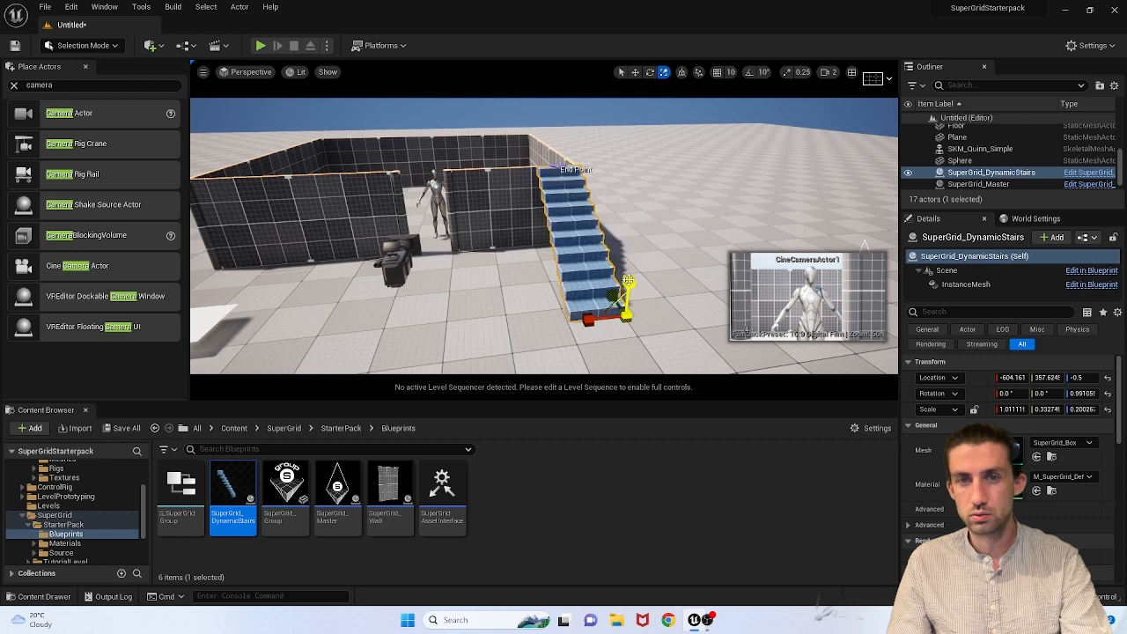
{"action": "mouse_move", "coordinate": [629, 280]}
{"action": "right_mouse_down"}
{"action": "mouse_move", "coordinate": [678, 290]}
{"action": "mouse_move", "coordinate": [637, 295]}
{"action": "right_mouse_up"}
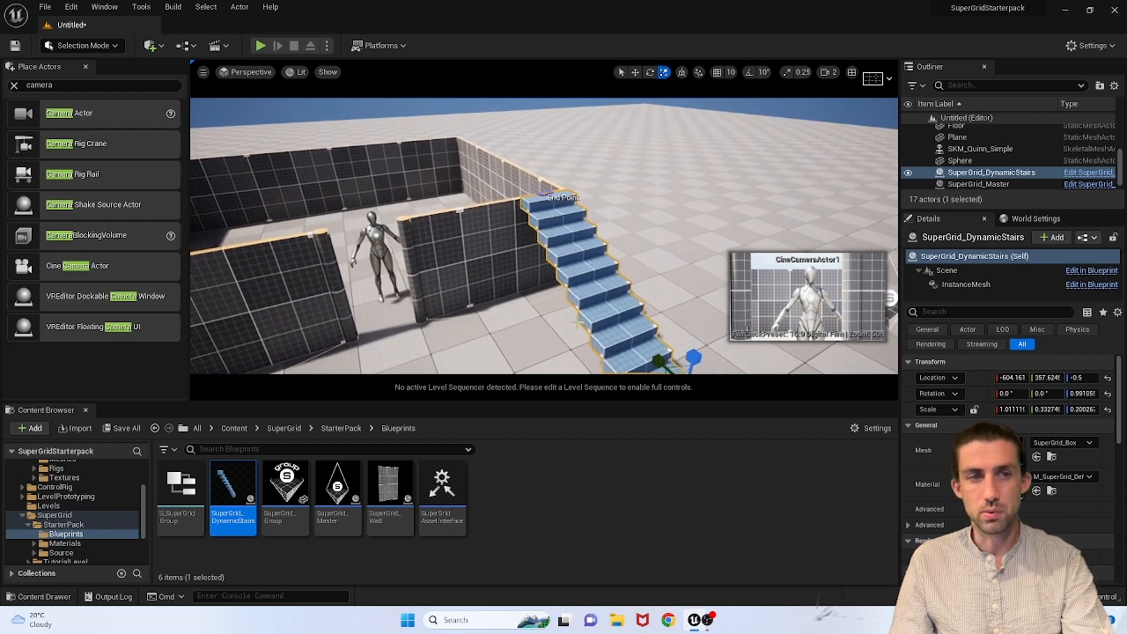
Step: Add a cube in the room's back corner at about X -424, Y 902, Z 215, and flatten its Z scale to about 0.05
{"action": "left_click", "coordinate": [14, 85]}
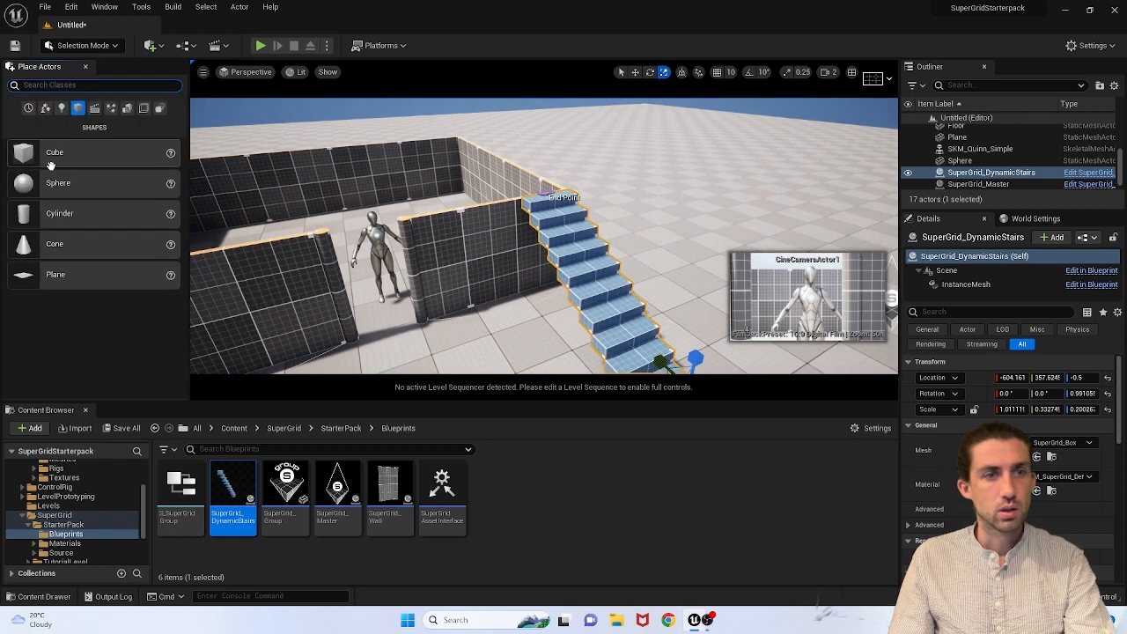
{"action": "left_click_drag", "start_coordinate": [78, 159], "coordinate": [487, 210]}
{"action": "key", "text": "space"}
{"action": "key", "text": "space"}
{"action": "key", "text": "space"}
{"action": "right_click_drag", "start_coordinate": [405, 233], "coordinate": [458, 233]}
{"action": "key", "text": "space"}
{"action": "left_click_drag", "start_coordinate": [329, 205], "coordinate": [196, 151]}
{"action": "right_click_drag", "start_coordinate": [265, 177], "coordinate": [193, 141]}
{"action": "right_click_drag", "start_coordinate": [475, 233], "coordinate": [462, 221]}
{"action": "key", "text": "space"}
{"action": "key", "text": "space"}
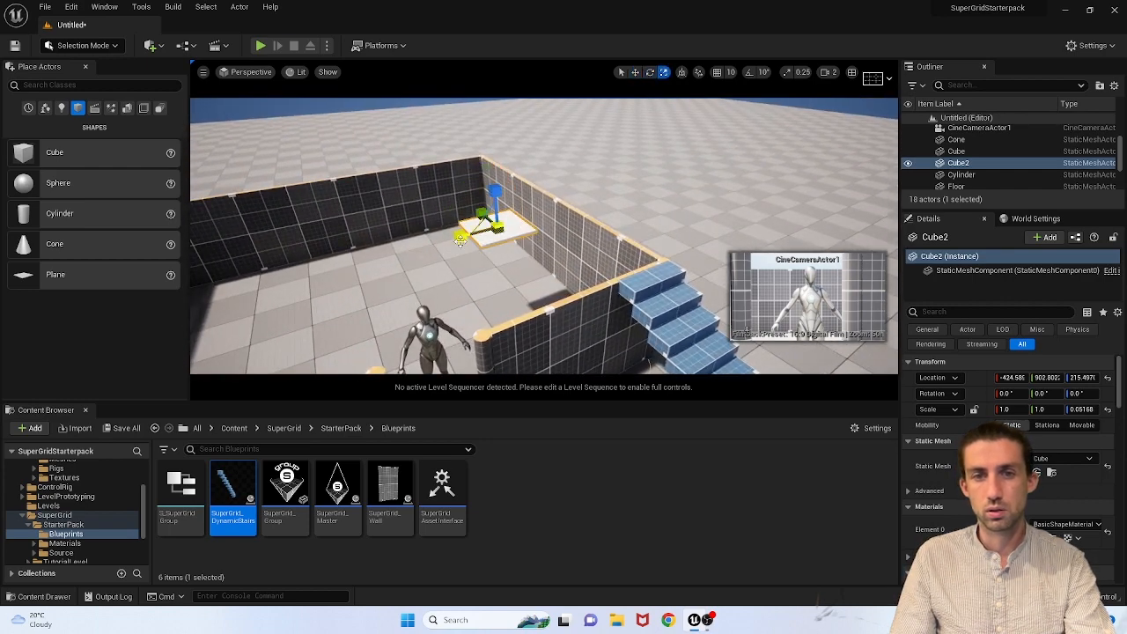
Step: Enlarge the flattened cube to about 3.33 in X and 4.56 in Y, and position it as a platform at about Z 196
{"action": "left_click_drag", "start_coordinate": [461, 236], "coordinate": [390, 255]}
{"action": "mouse_move", "coordinate": [483, 213]}
{"action": "left_mouse_down"}
{"action": "mouse_move", "coordinate": [489, 227]}
{"action": "mouse_move", "coordinate": [495, 201]}
{"action": "mouse_move", "coordinate": [484, 224]}
{"action": "left_mouse_up"}
{"action": "key", "text": "space"}
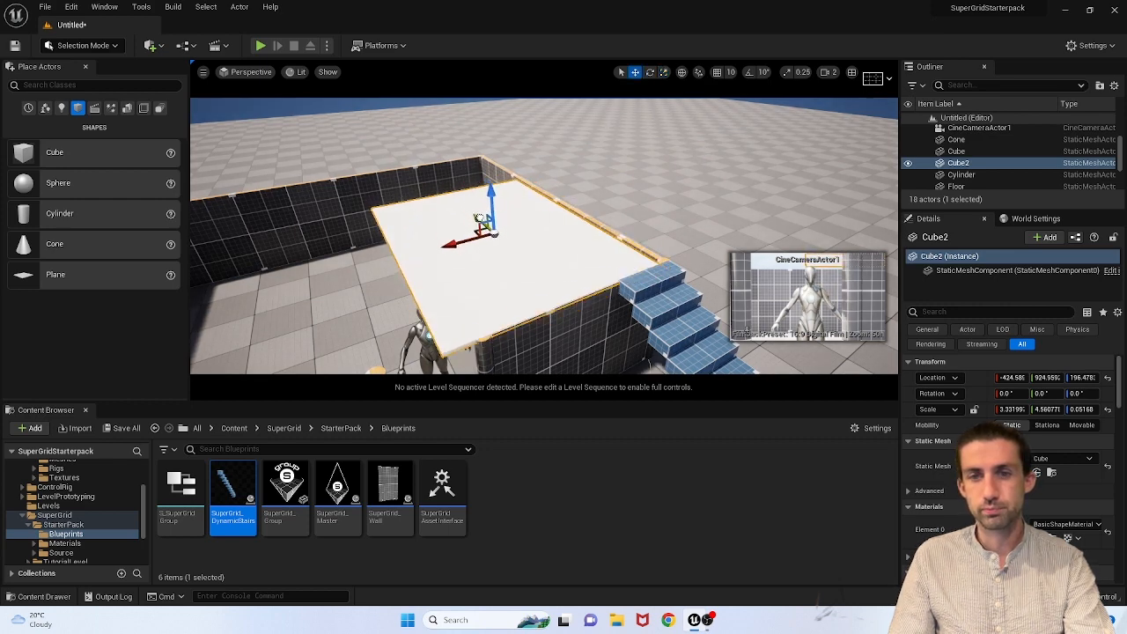
Step: Play the level, run the character up the staircase and onto the platform, and stop playing
{"action": "left_click", "coordinate": [261, 45]}
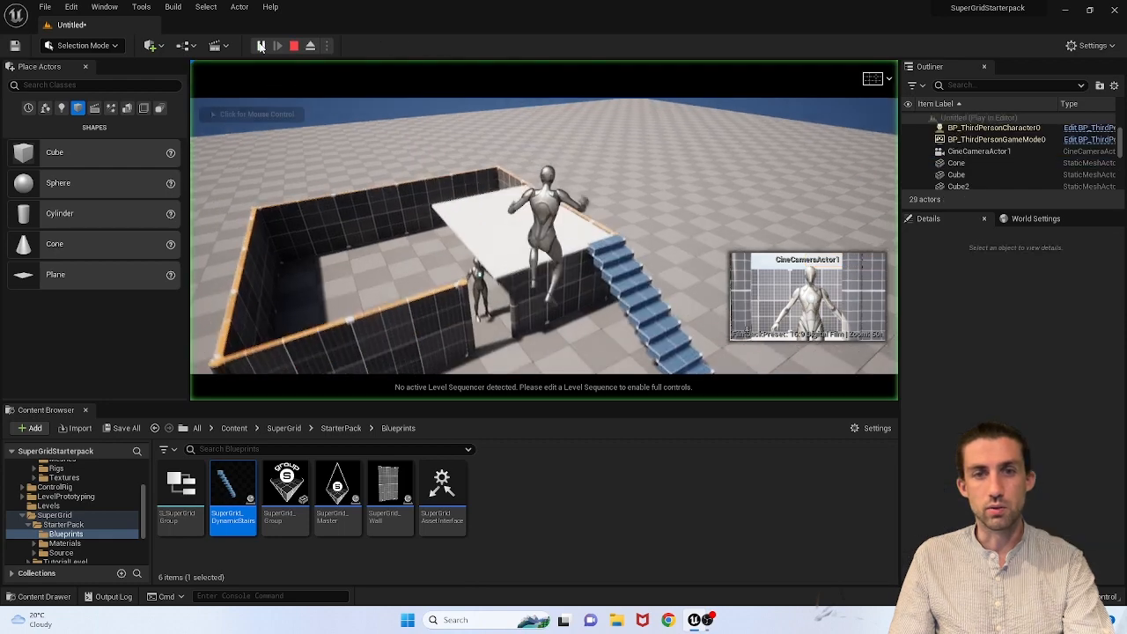
{"action": "key", "text": "w"}
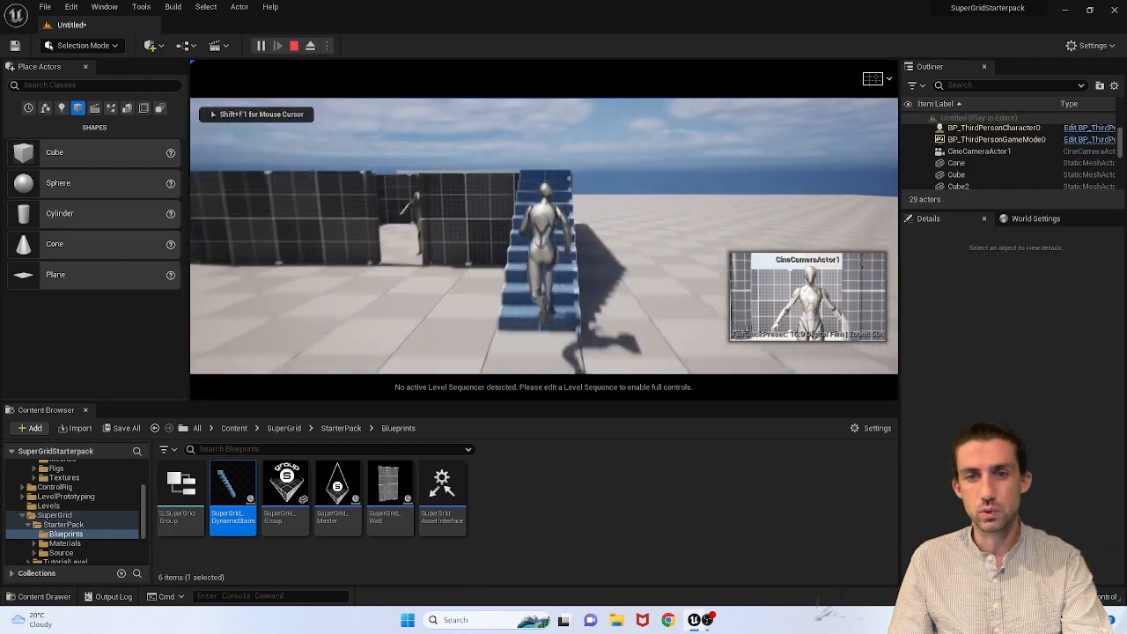
{"action": "key", "text": "w"}
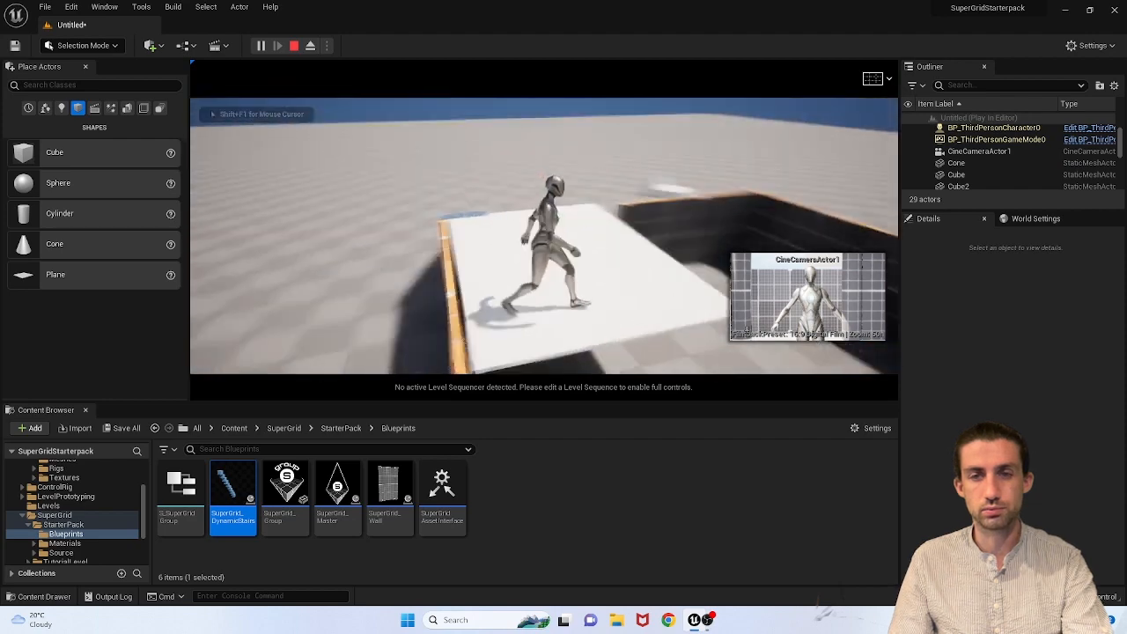
{"action": "key", "text": "w"}
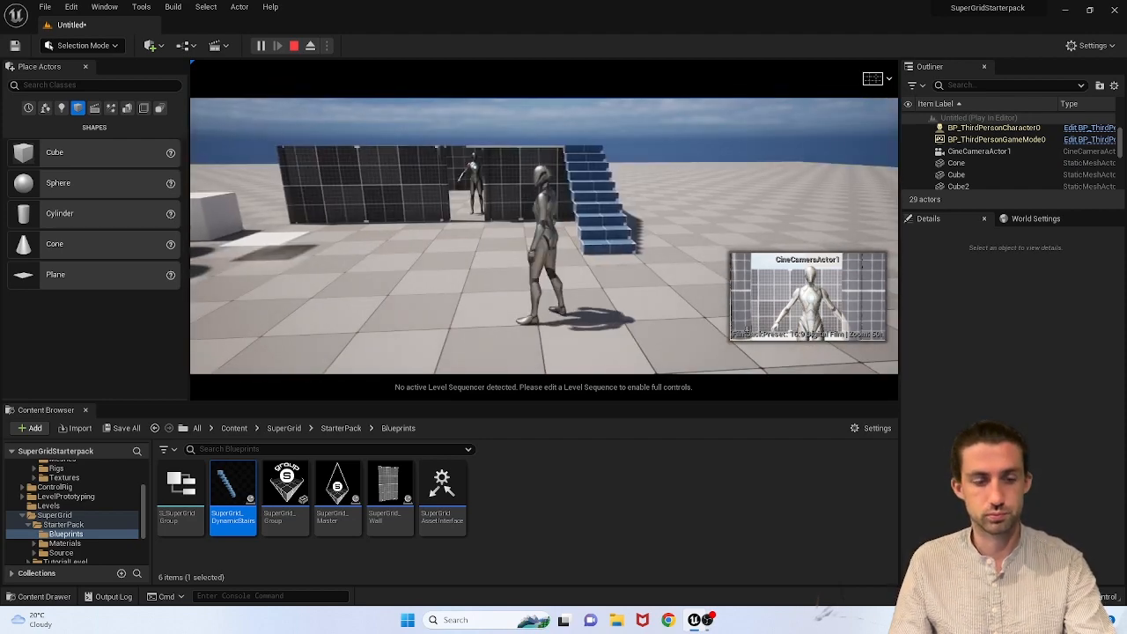
{"action": "key", "text": "Escape"}
Step: Create a new folder named Materials in the project's Content folder
{"action": "key", "text": "w"}
{"action": "right_click_drag", "start_coordinate": [580, 162], "coordinate": [557, 195]}
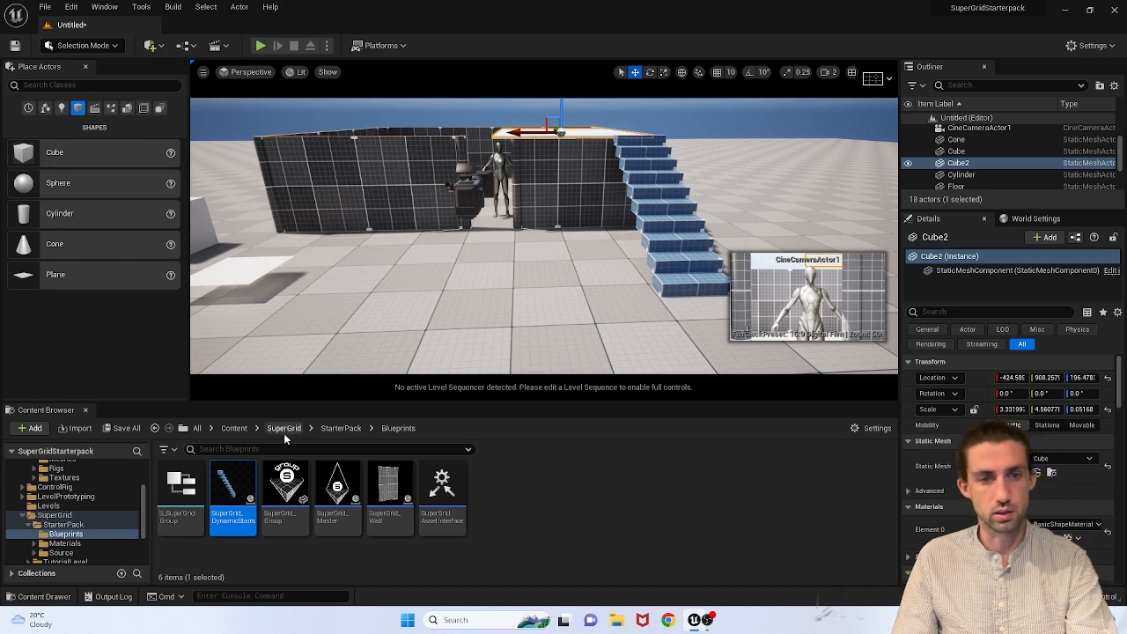
{"action": "left_click", "coordinate": [234, 428]}
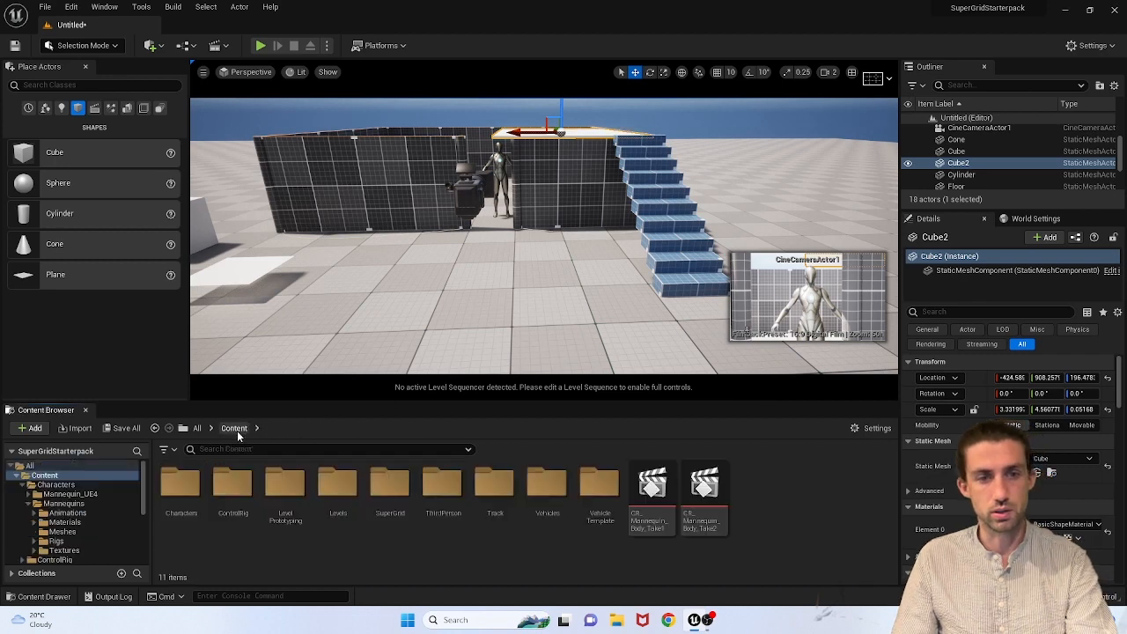
{"action": "right_click", "coordinate": [394, 545]}
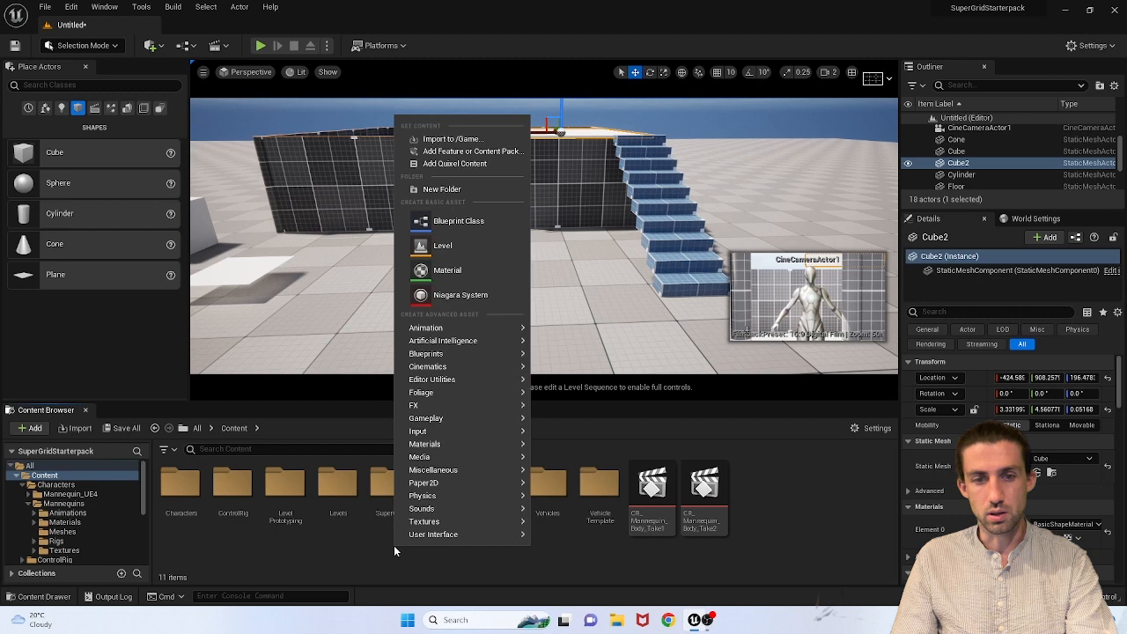
{"action": "left_click", "coordinate": [441, 189]}
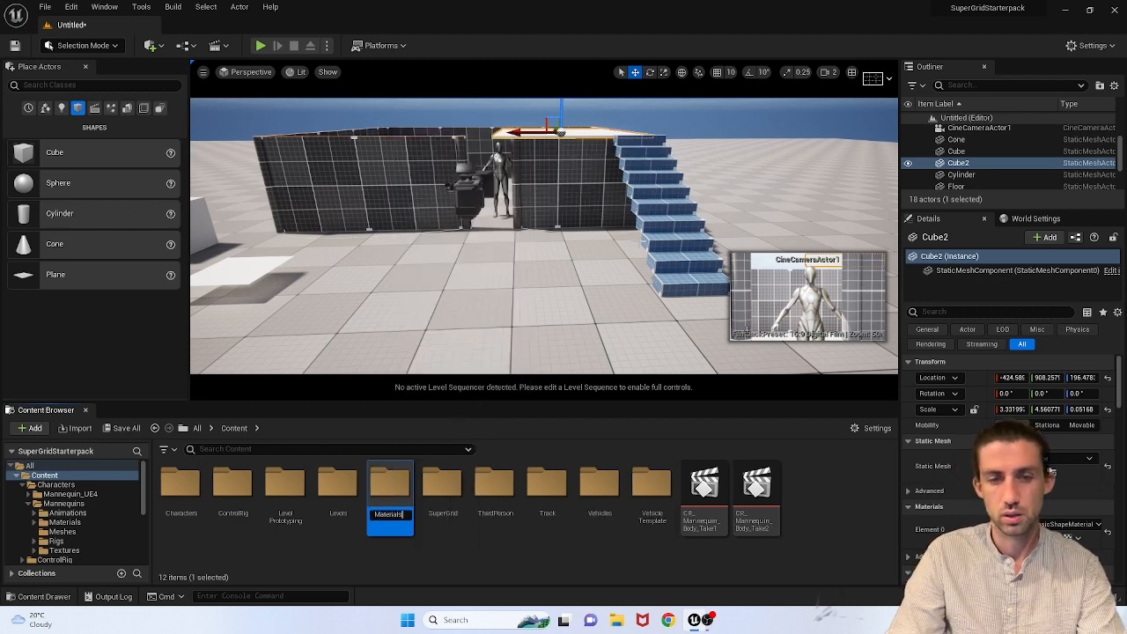
{"action": "mouse_move", "coordinate": [548, 298]}
{"action": "right_mouse_down"}
{"action": "mouse_move", "coordinate": [636, 298]}
{"action": "mouse_move", "coordinate": [556, 297]}
{"action": "mouse_move", "coordinate": [553, 308]}
{"action": "mouse_move", "coordinate": [541, 290]}
{"action": "right_mouse_up"}
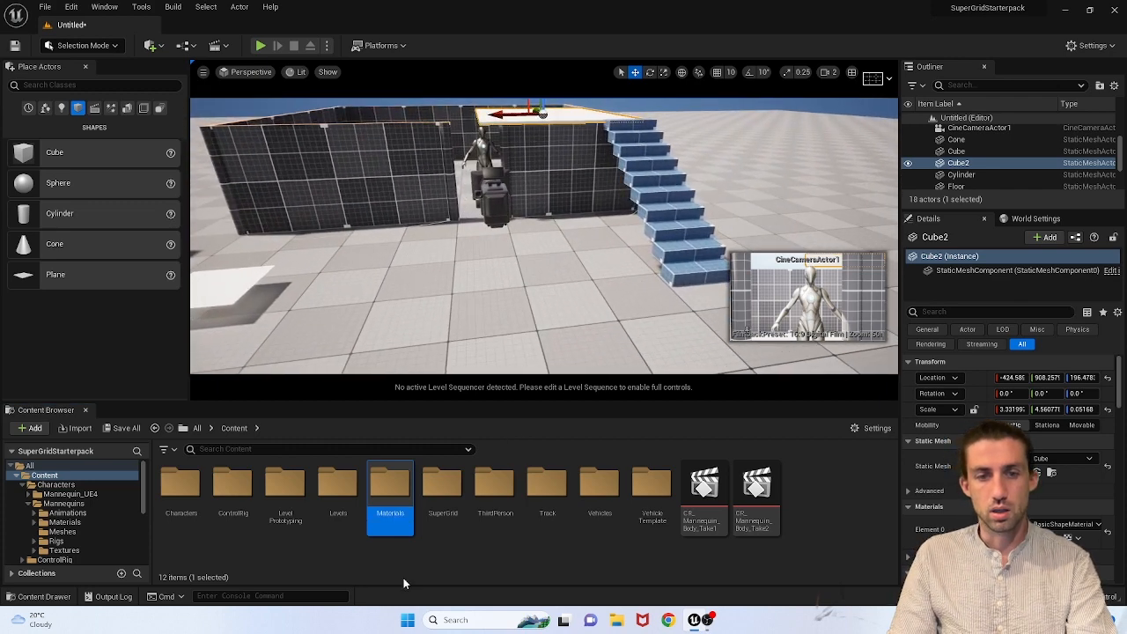
Step: Create a material named Basic_Master inside the Materials folder
{"action": "double_click", "coordinate": [391, 486]}
{"action": "right_click", "coordinate": [392, 483]}
{"action": "mouse_move", "coordinate": [440, 445]}
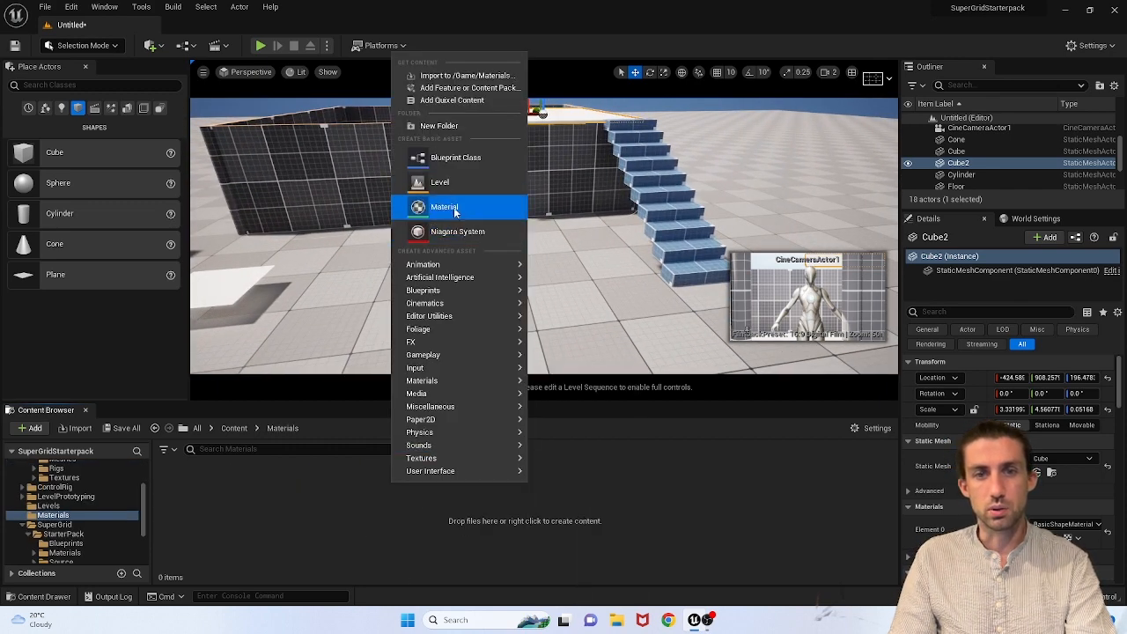
{"action": "left_click", "coordinate": [444, 206]}
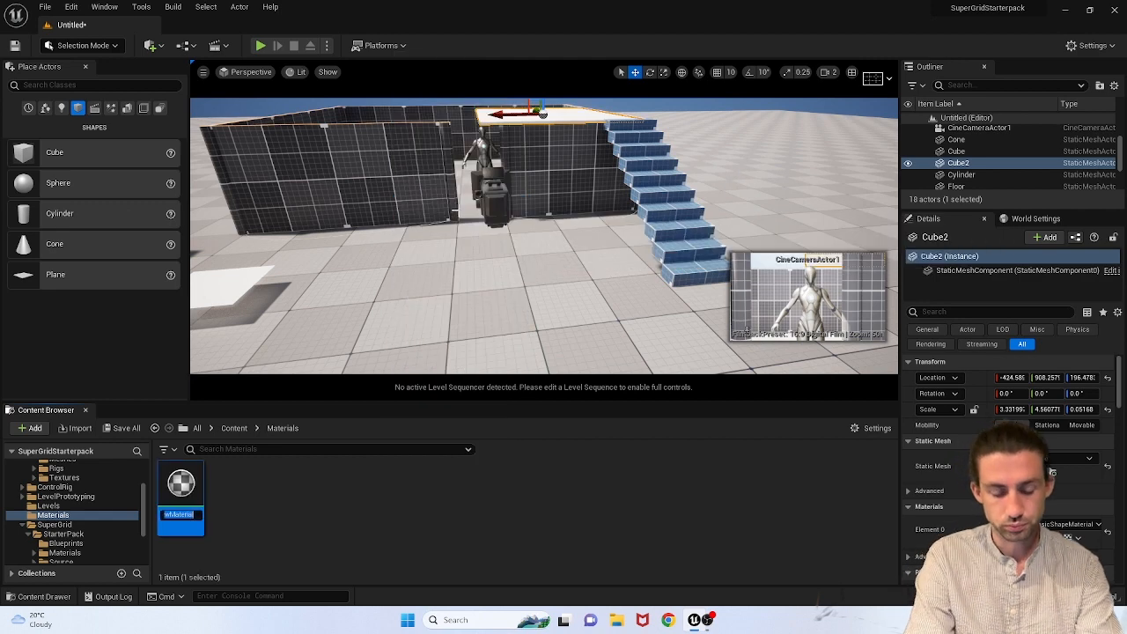
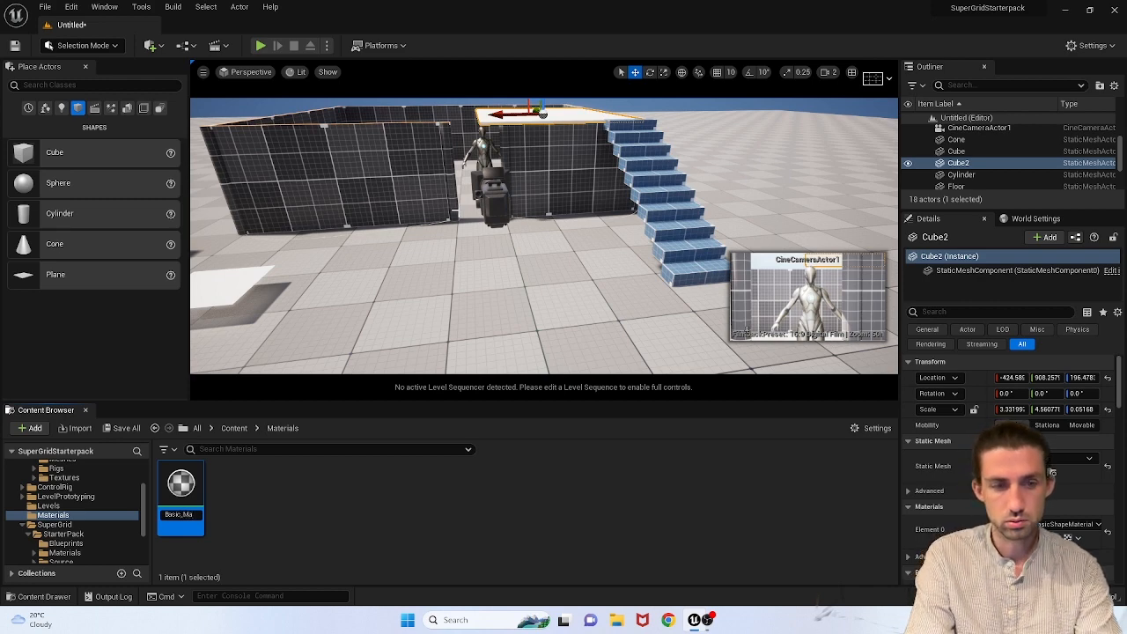
{"action": "key", "text": "Return"}
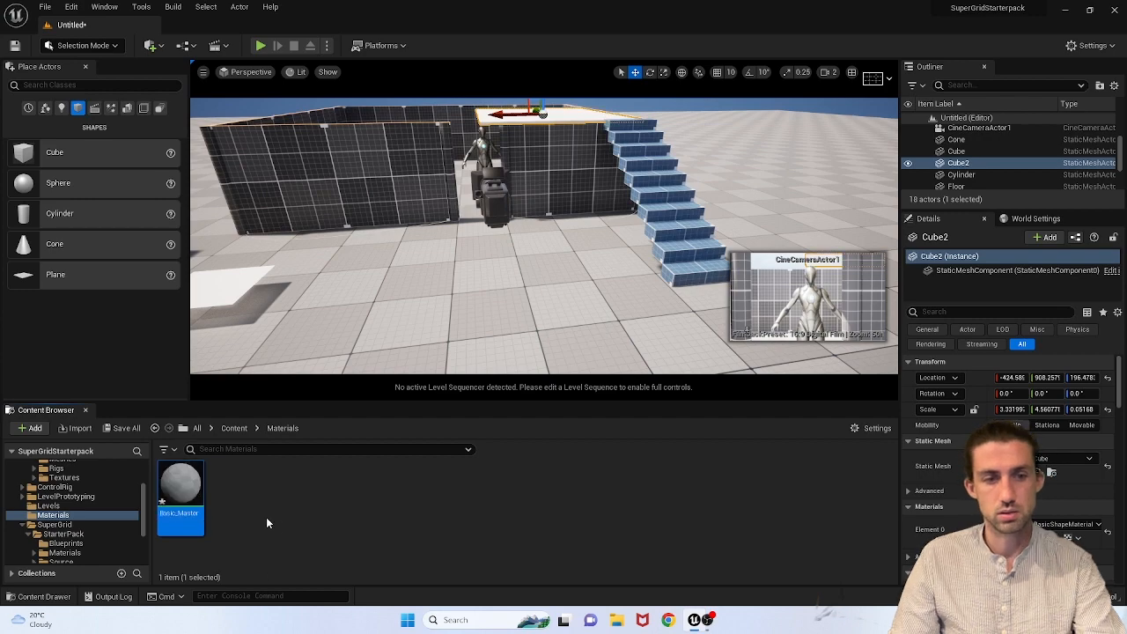
Step: Open Basic_Master for editing, and connect a new Constant3Vector node to Base Color, placing it level with that input
{"action": "left_click", "coordinate": [241, 523]}
{"action": "left_click", "coordinate": [188, 487]}
{"action": "double_click", "coordinate": [188, 487]}
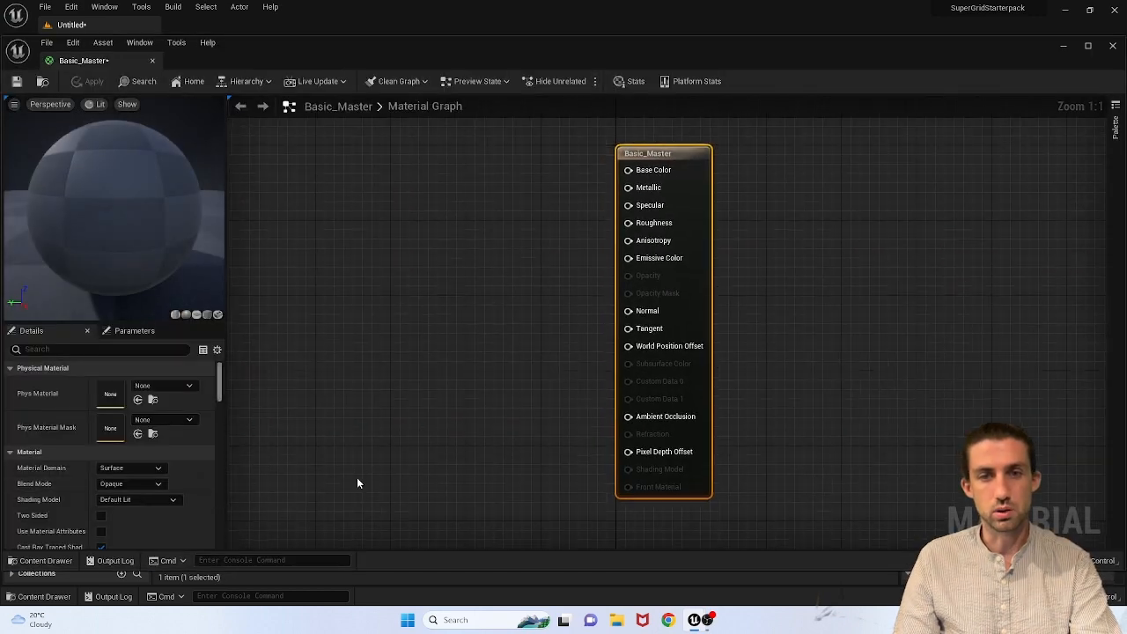
{"action": "right_click_drag", "start_coordinate": [528, 295], "coordinate": [671, 319]}
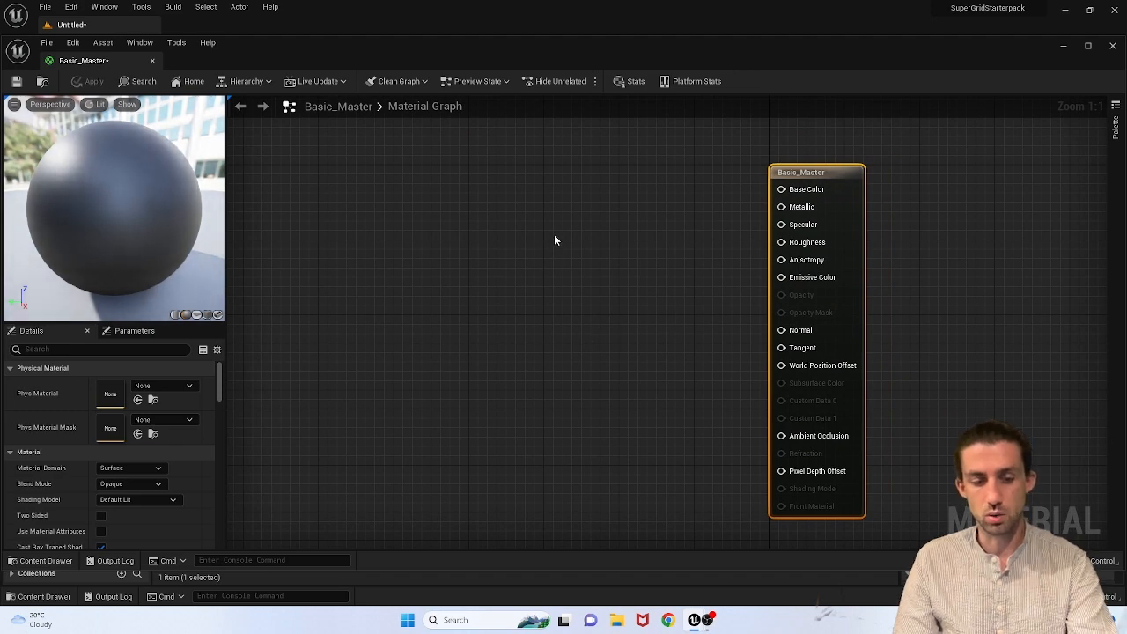
{"action": "left_click", "coordinate": [520, 207]}
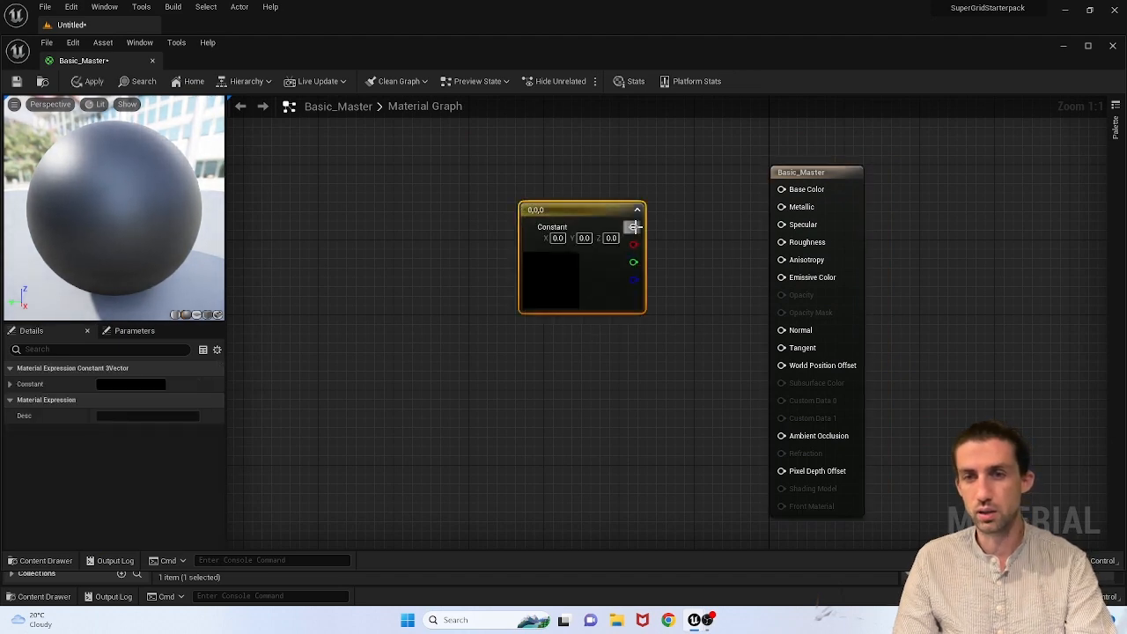
{"action": "left_click_drag", "start_coordinate": [634, 227], "coordinate": [782, 189]}
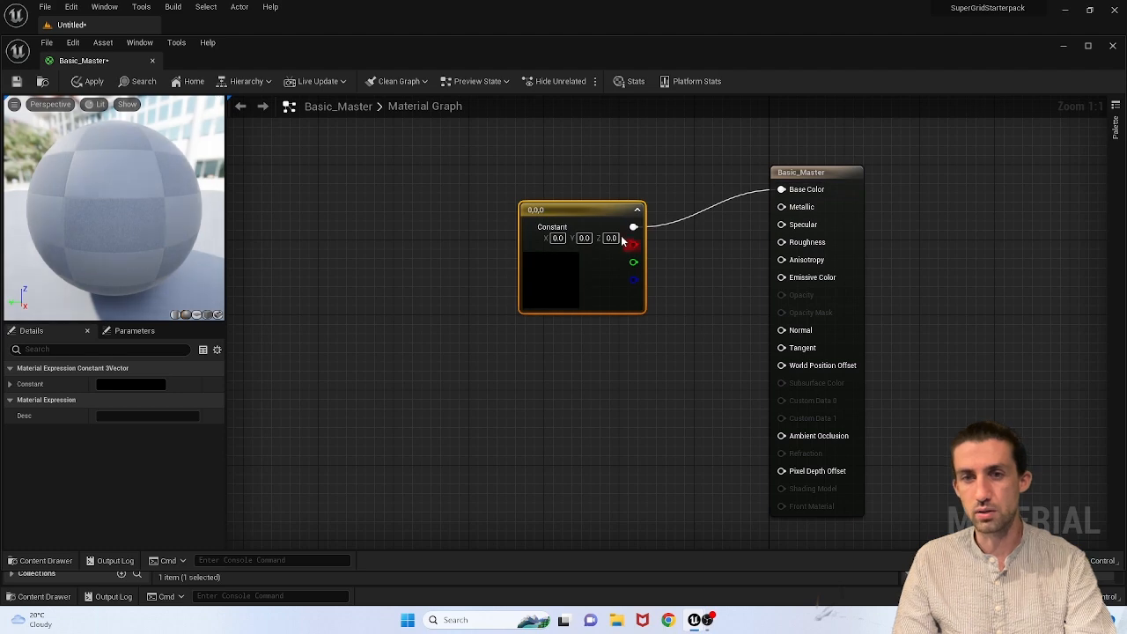
{"action": "left_click_drag", "start_coordinate": [604, 210], "coordinate": [610, 182]}
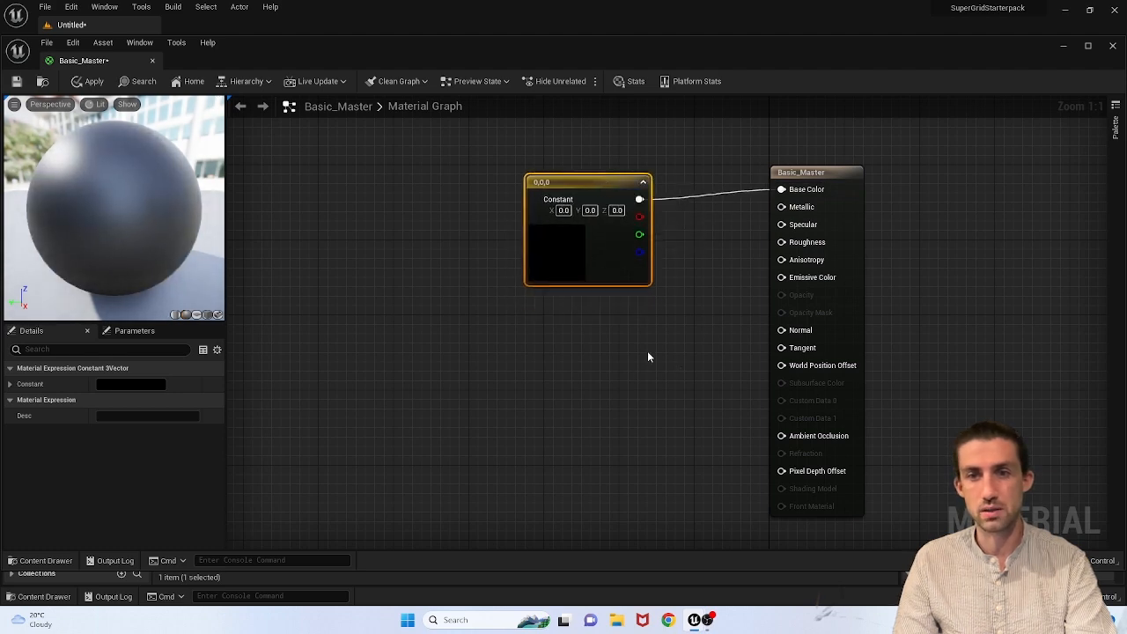
Step: Convert the Constant3Vector node to a parameter named Color
{"action": "right_click", "coordinate": [593, 185]}
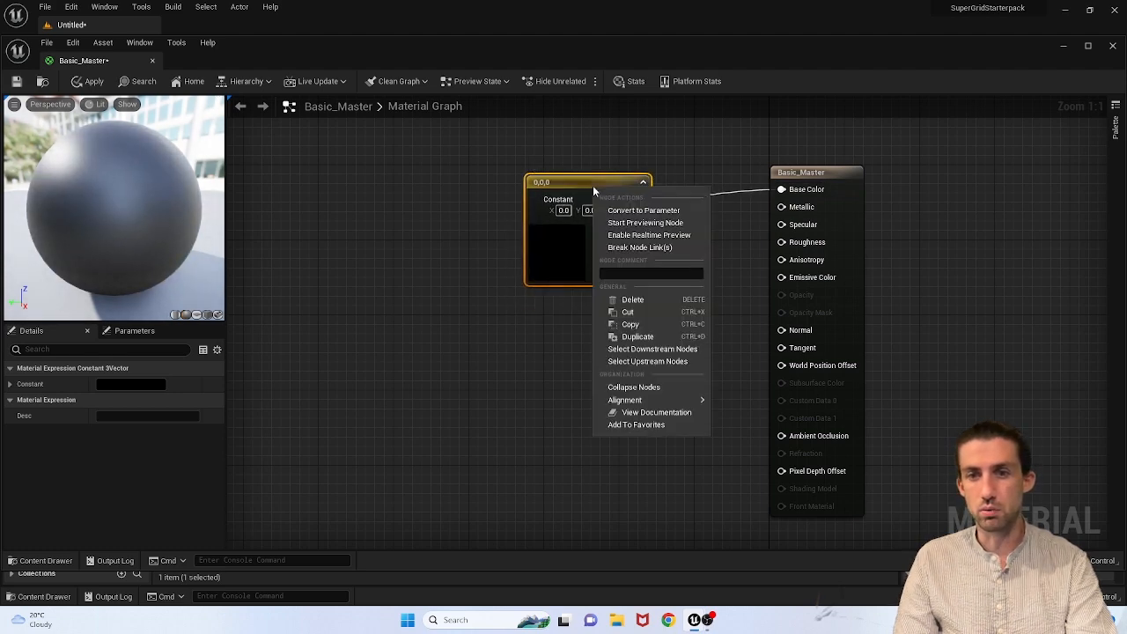
{"action": "left_click", "coordinate": [647, 210]}
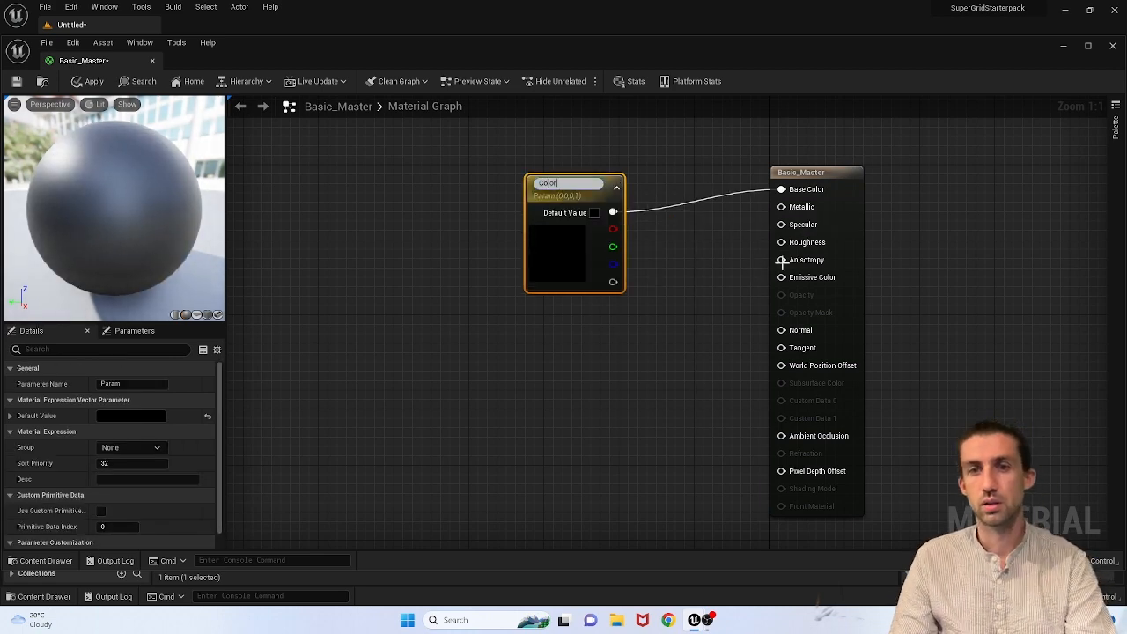
{"action": "left_click", "coordinate": [679, 249]}
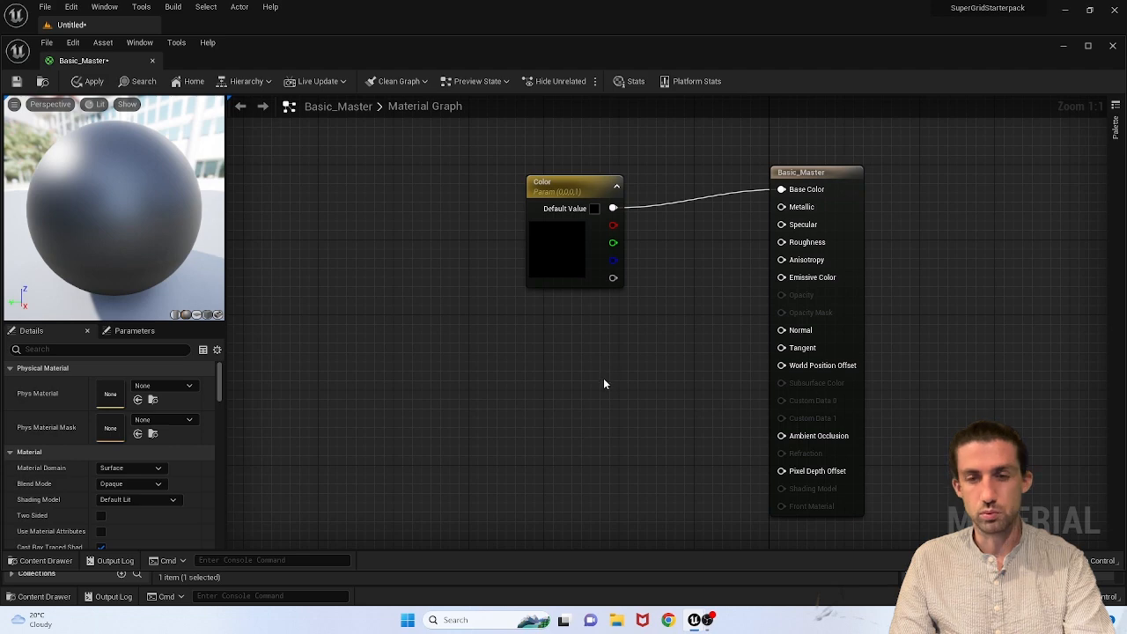
Step: Connect a new Constant node to the material's Roughness input, and convert it to a parameter named Roughness
{"action": "left_click", "coordinate": [597, 353]}
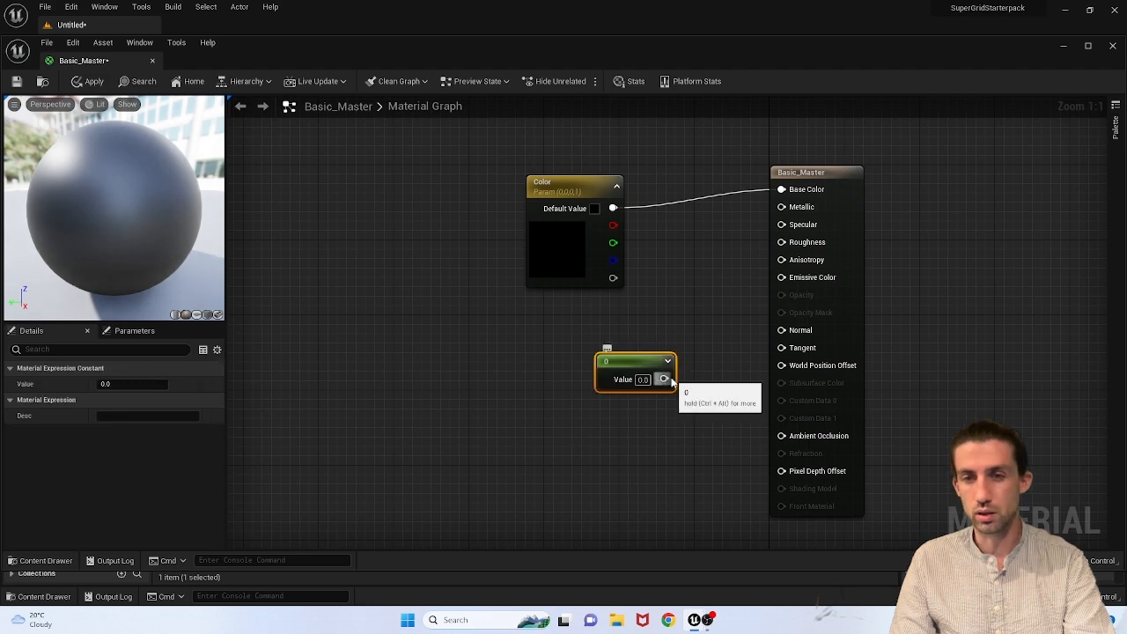
{"action": "left_click_drag", "start_coordinate": [665, 378], "coordinate": [781, 242]}
{"action": "right_click", "coordinate": [646, 363]}
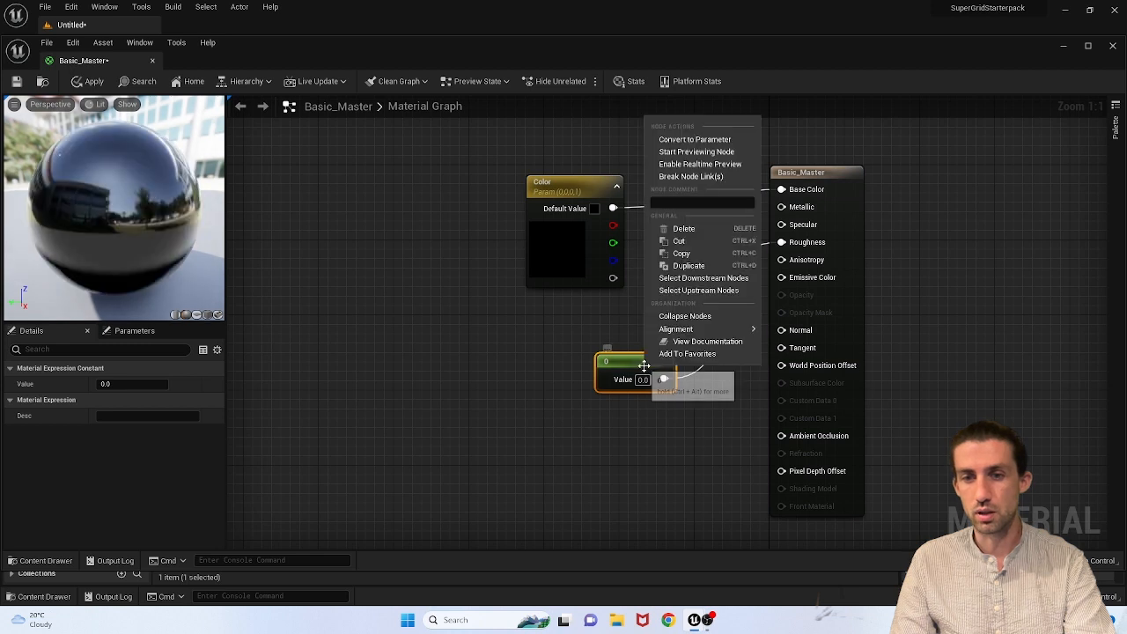
{"action": "left_click", "coordinate": [707, 146]}
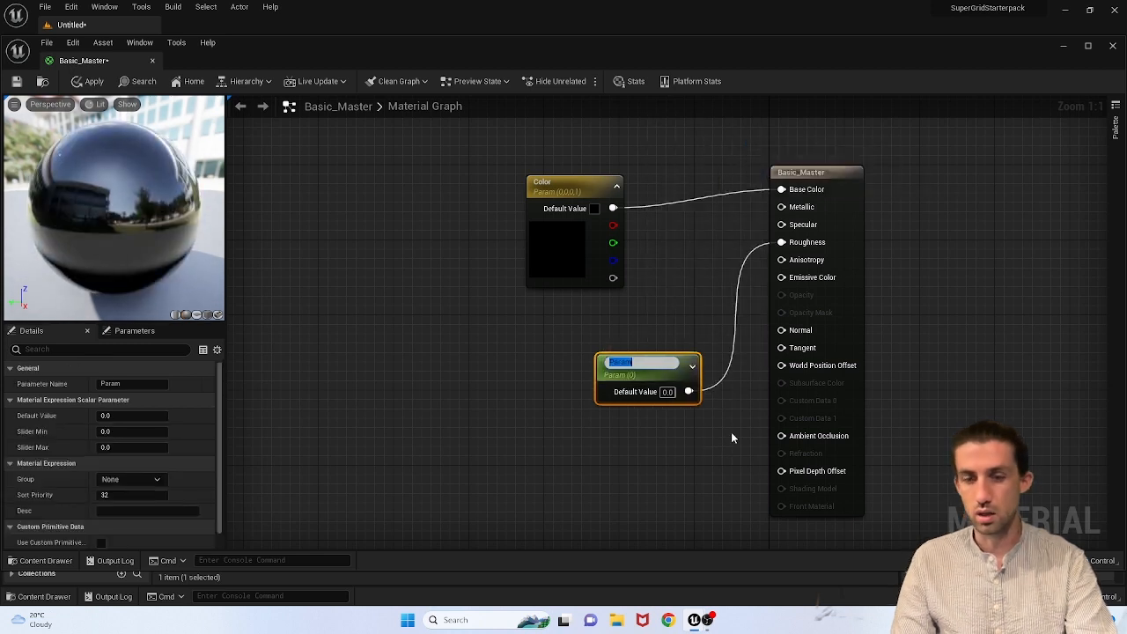
{"action": "type", "text": "Roughness"}
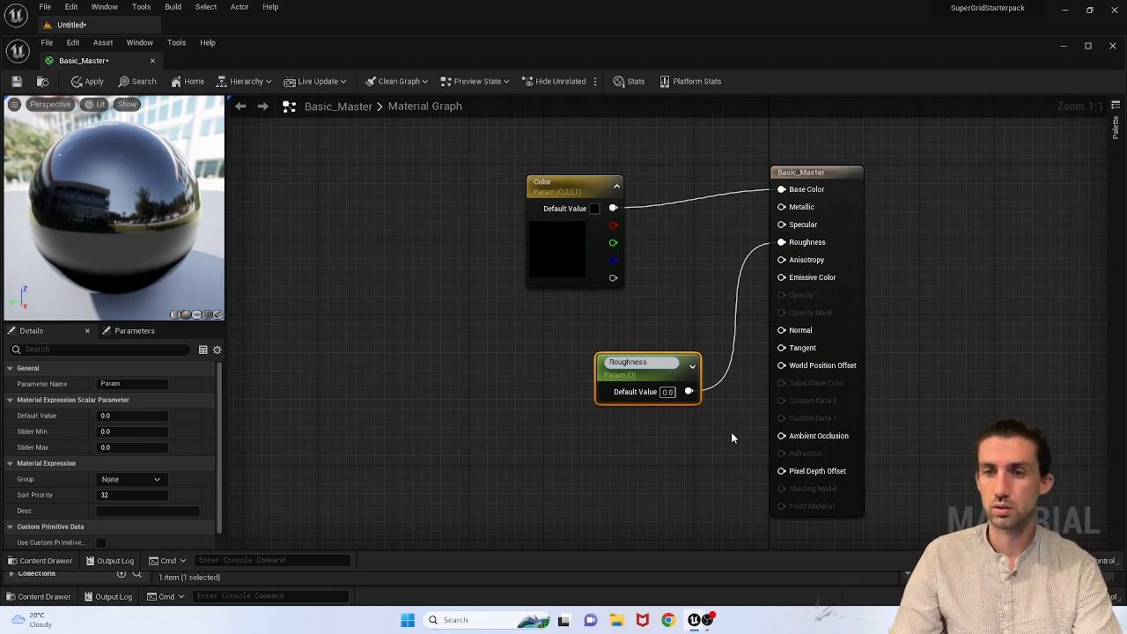
{"action": "left_click", "coordinate": [680, 434]}
Step: Align the Roughness node beneath the Color node, and save the Basic_Master material
{"action": "left_click_drag", "start_coordinate": [671, 363], "coordinate": [600, 343]}
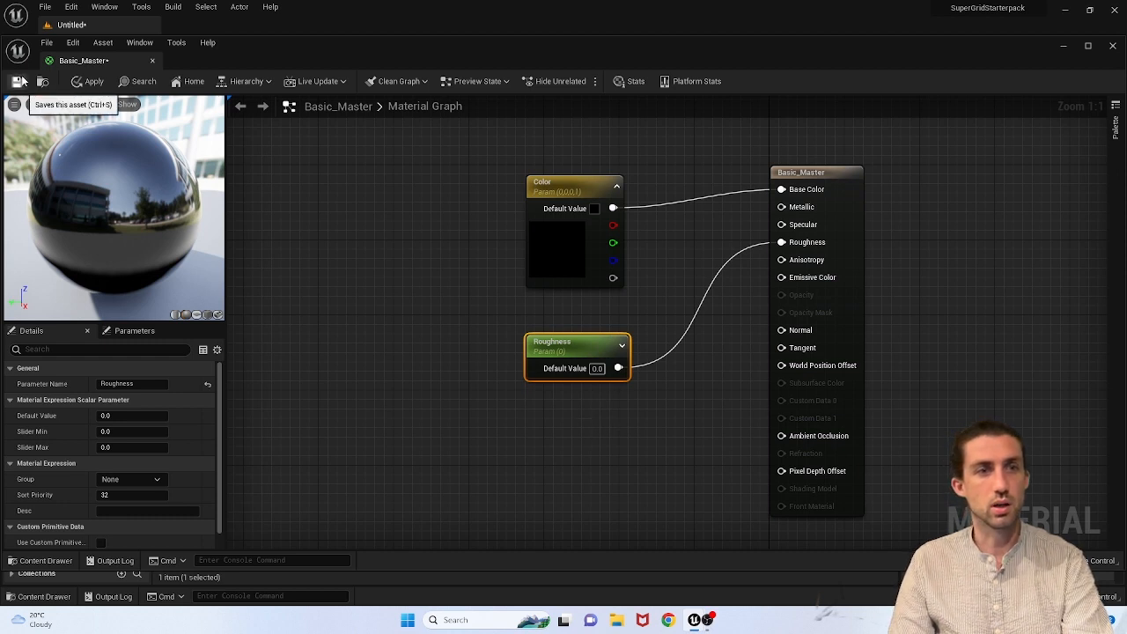
{"action": "left_click", "coordinate": [17, 82]}
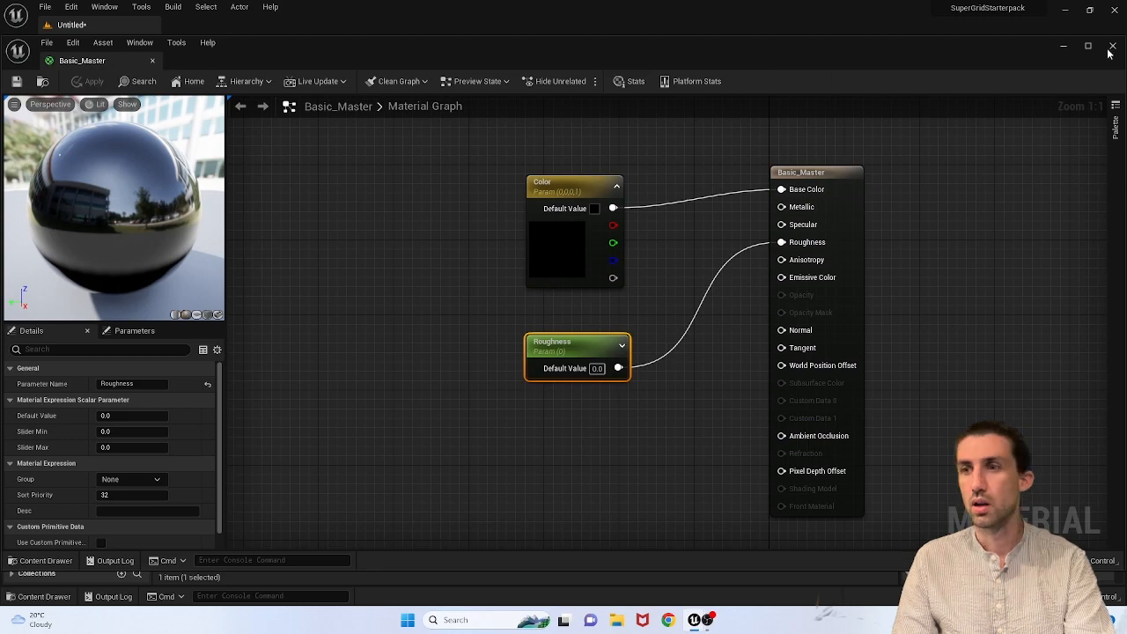
Step: Dock the Basic_Master material editor into the main window, and return to the level view near the basic shapes
{"action": "left_click_drag", "start_coordinate": [82, 60], "coordinate": [211, 26]}
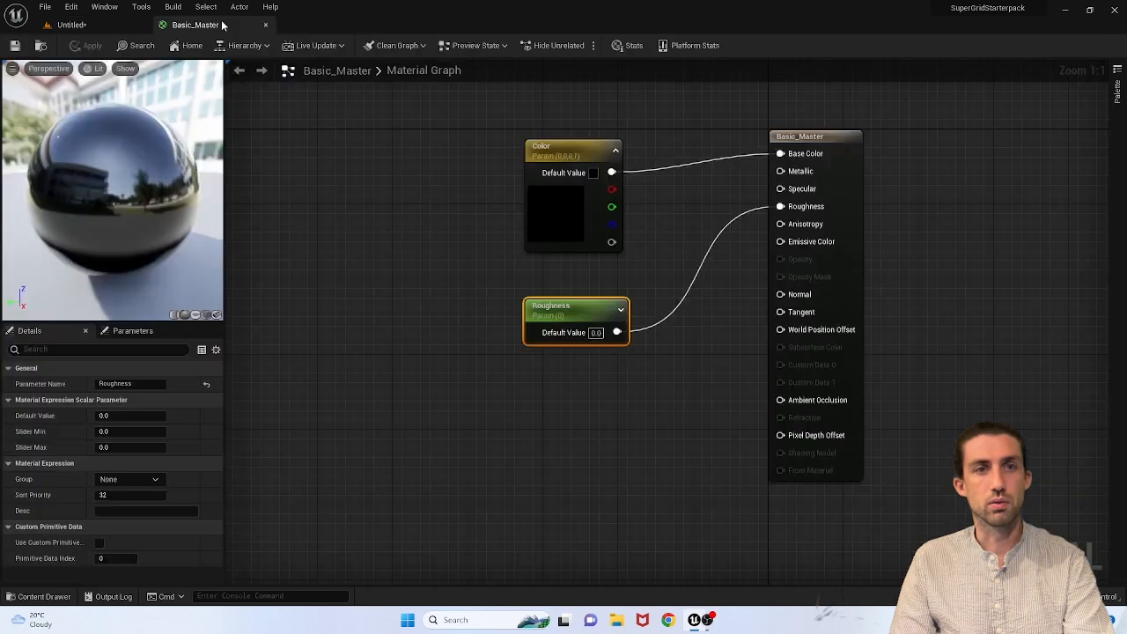
{"action": "left_click", "coordinate": [73, 25]}
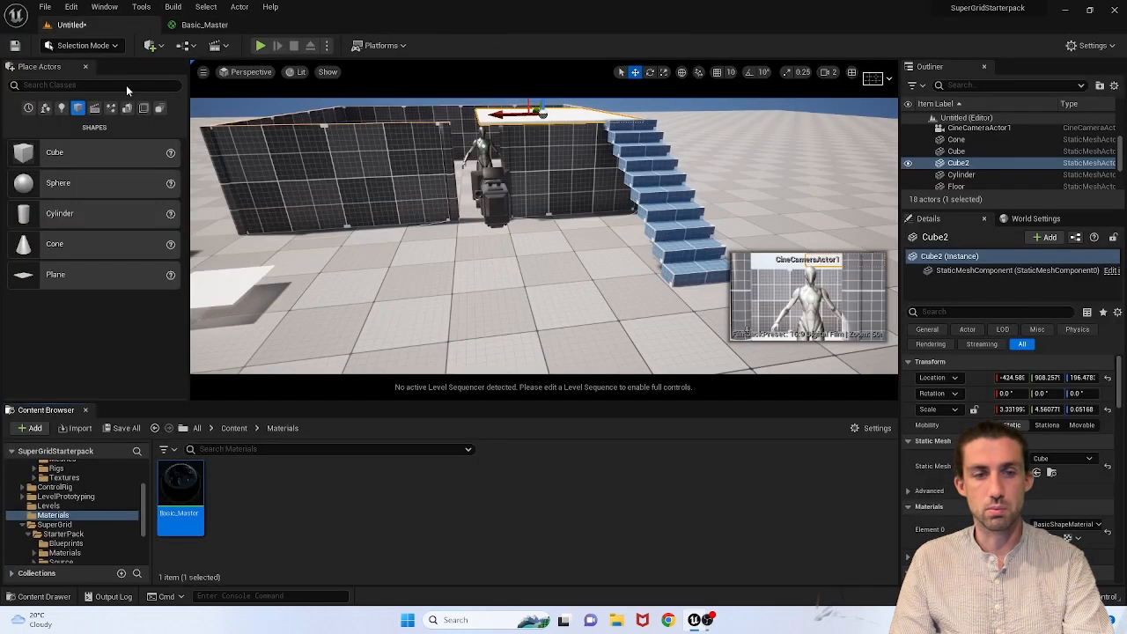
{"action": "right_click_drag", "start_coordinate": [544, 235], "coordinate": [305, 264]}
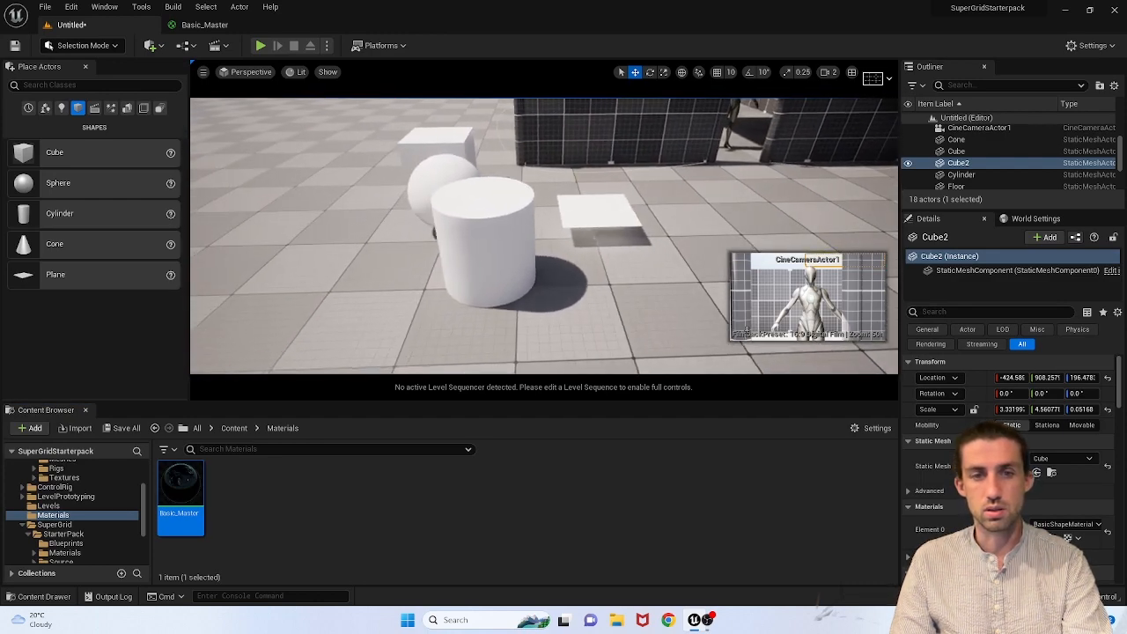
Step: Create a material instance of Basic_Master and name it Blue
{"action": "right_click", "coordinate": [186, 487]}
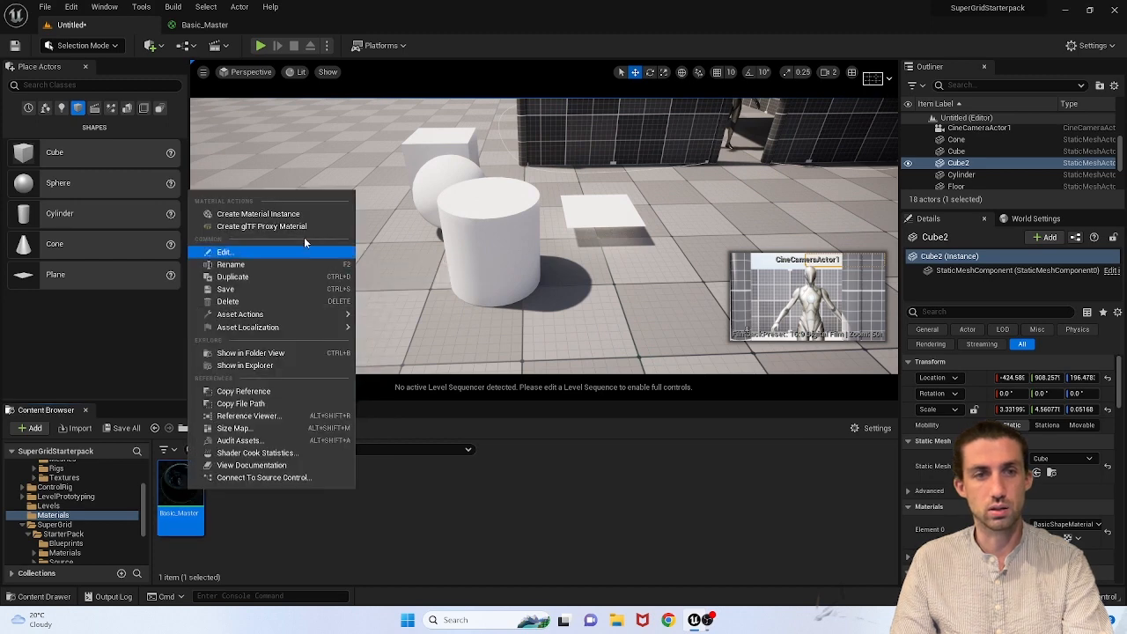
{"action": "left_click", "coordinate": [235, 215]}
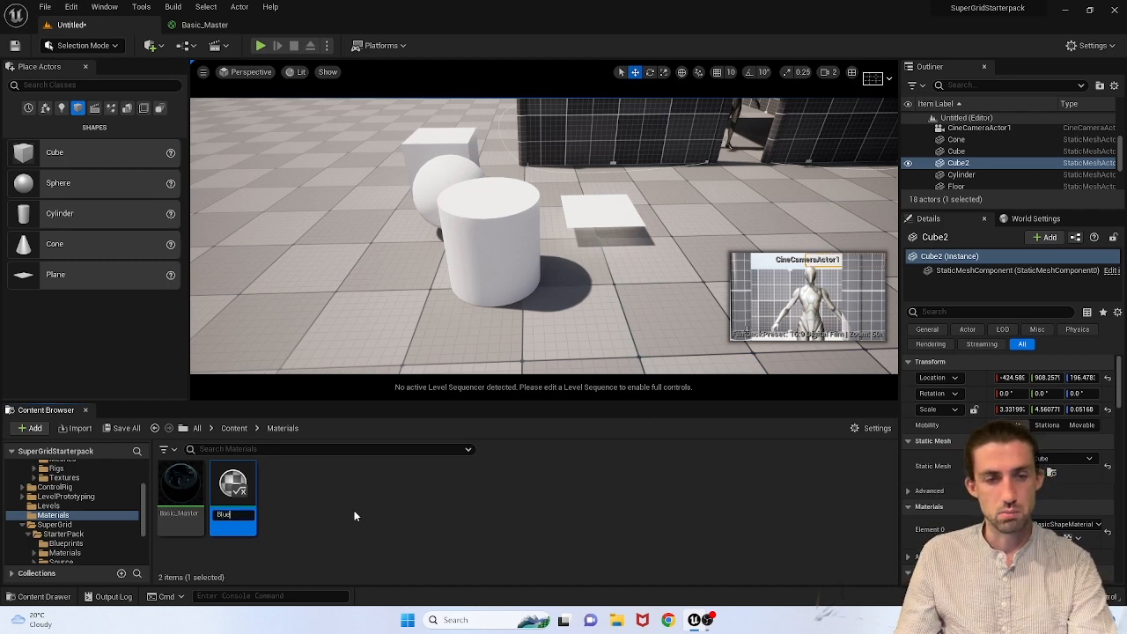
{"action": "key", "text": "Return"}
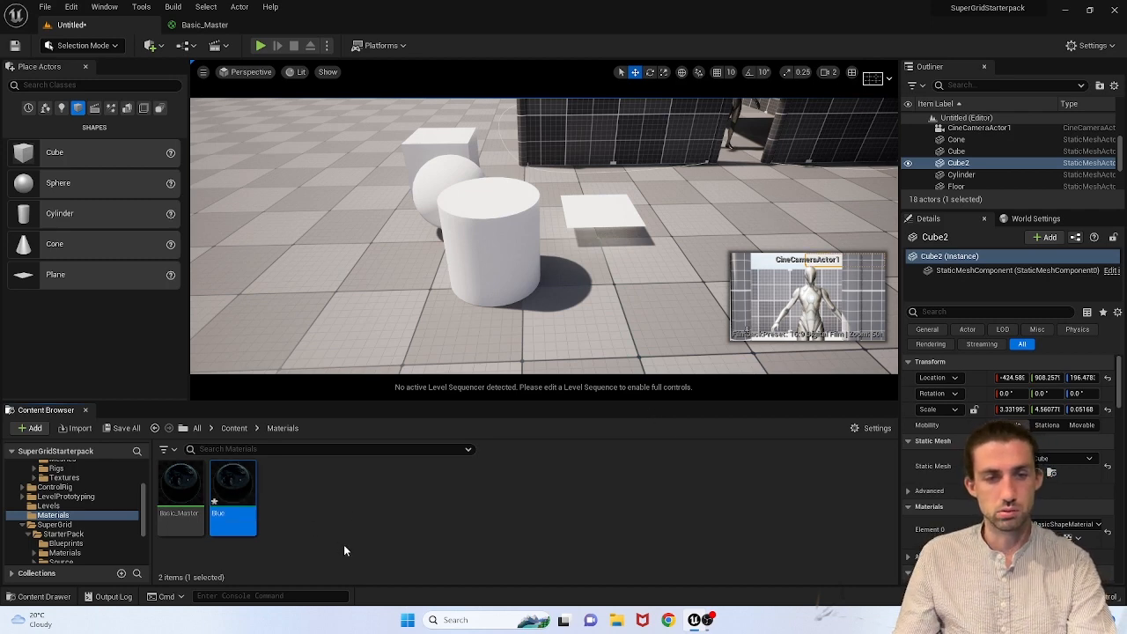
Step: Open the Blue instance, enable its Roughness and Color overrides, and try picking a blue hue for Color
{"action": "double_click", "coordinate": [234, 491]}
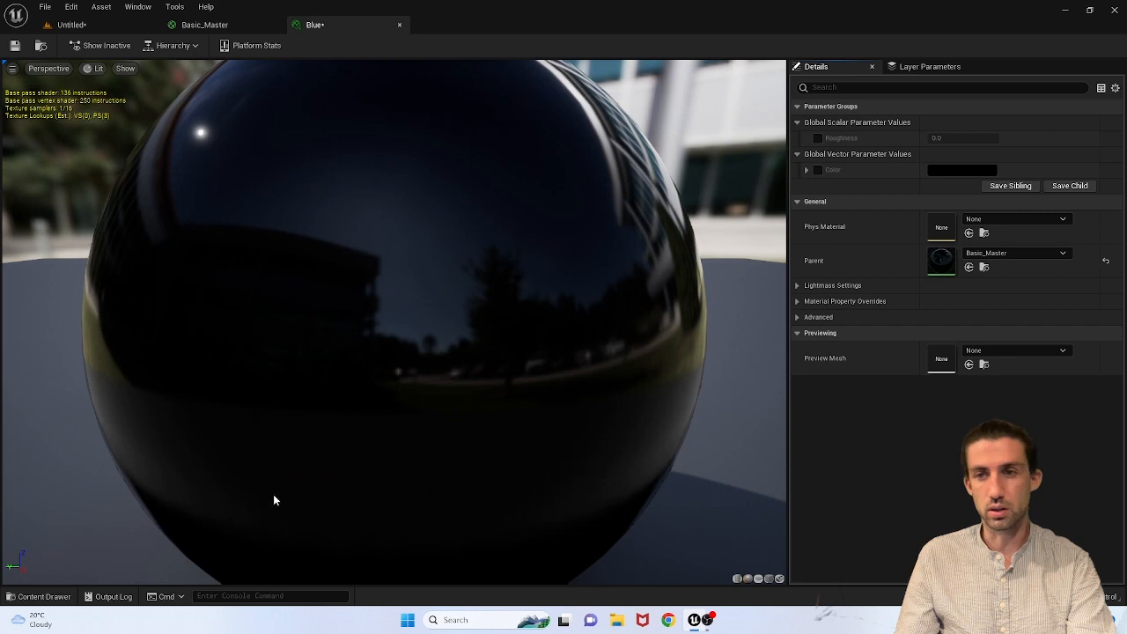
{"action": "left_click", "coordinate": [818, 138]}
{"action": "left_click", "coordinate": [818, 170]}
{"action": "left_click", "coordinate": [949, 172]}
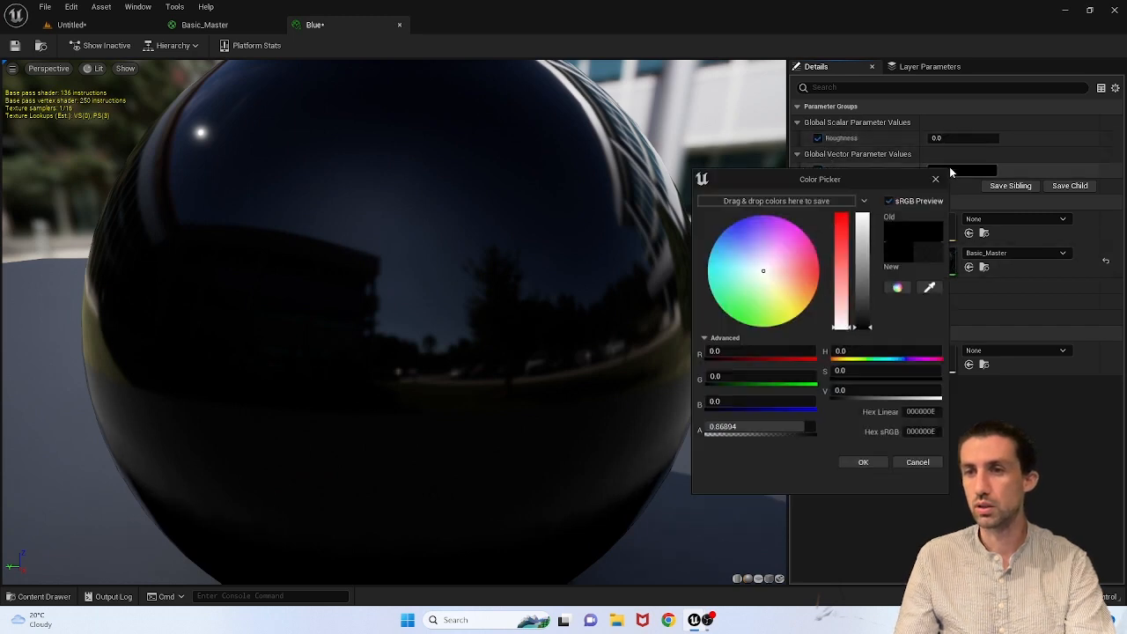
{"action": "left_click_drag", "start_coordinate": [792, 260], "coordinate": [731, 226]}
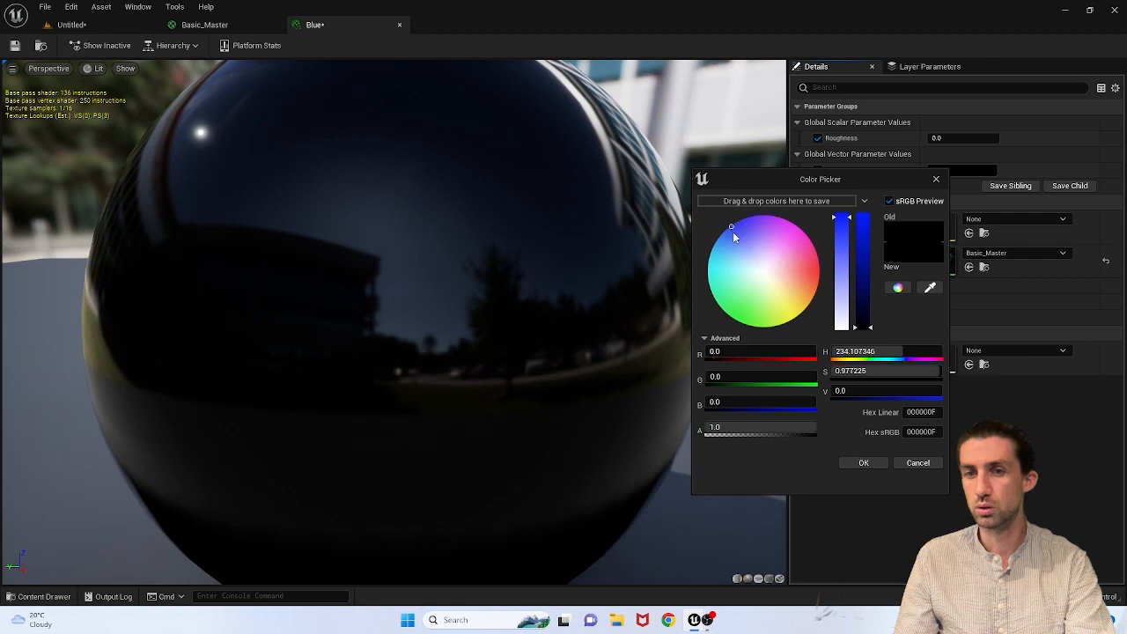
{"action": "left_click", "coordinate": [870, 465]}
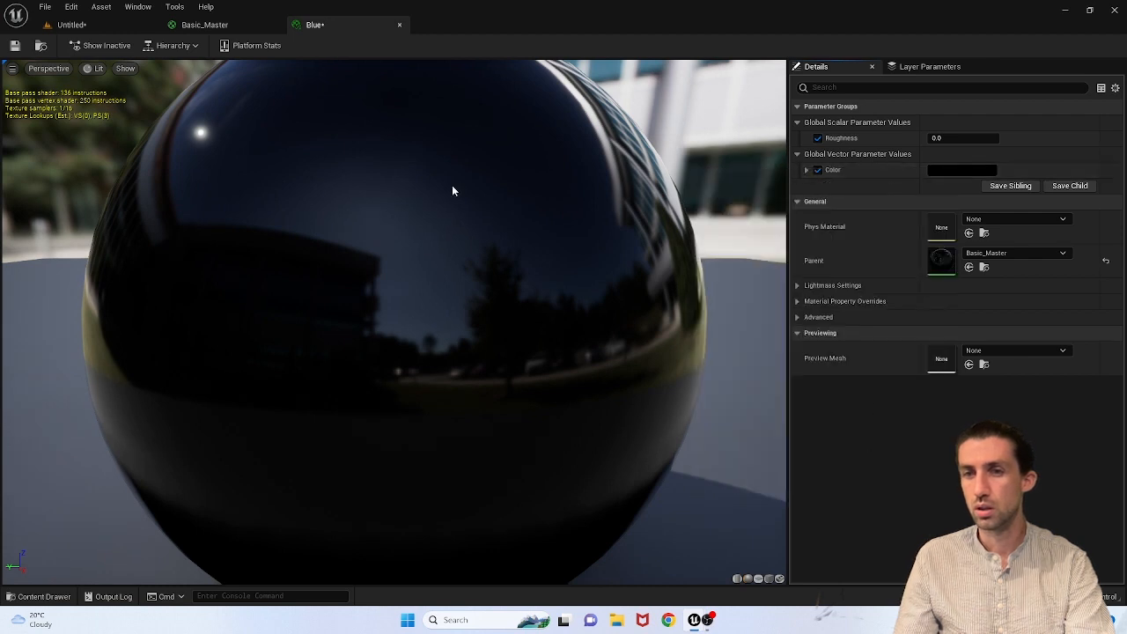
Step: Turn off the Roughness override, and set the Color parameter to a saturated blue with a value of about 0.6
{"action": "right_click_drag", "start_coordinate": [452, 186], "coordinate": [478, 214]}
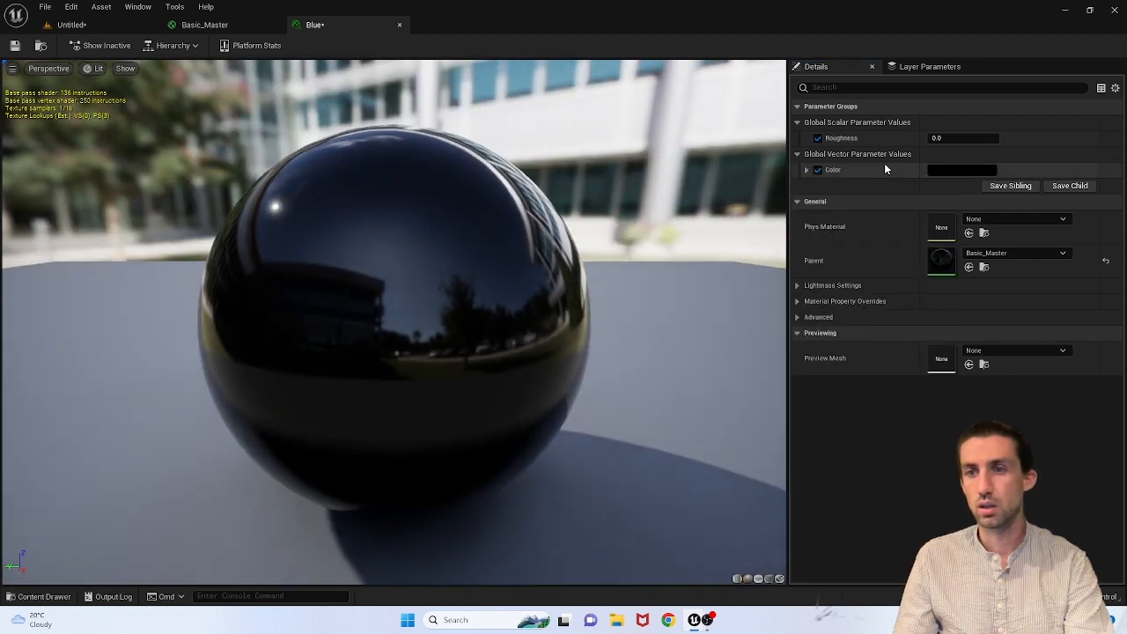
{"action": "left_click", "coordinate": [817, 139]}
{"action": "scroll", "coordinate": [358, 293], "scroll_direction": "down", "scroll_amount": 5}
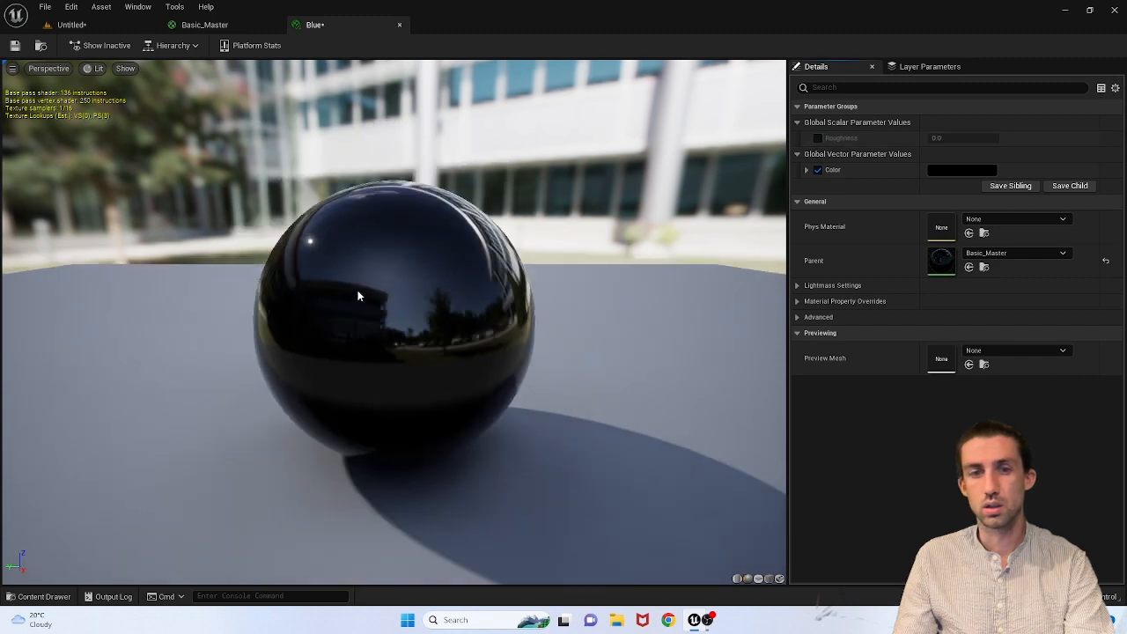
{"action": "left_click_drag", "start_coordinate": [358, 293], "coordinate": [476, 259]}
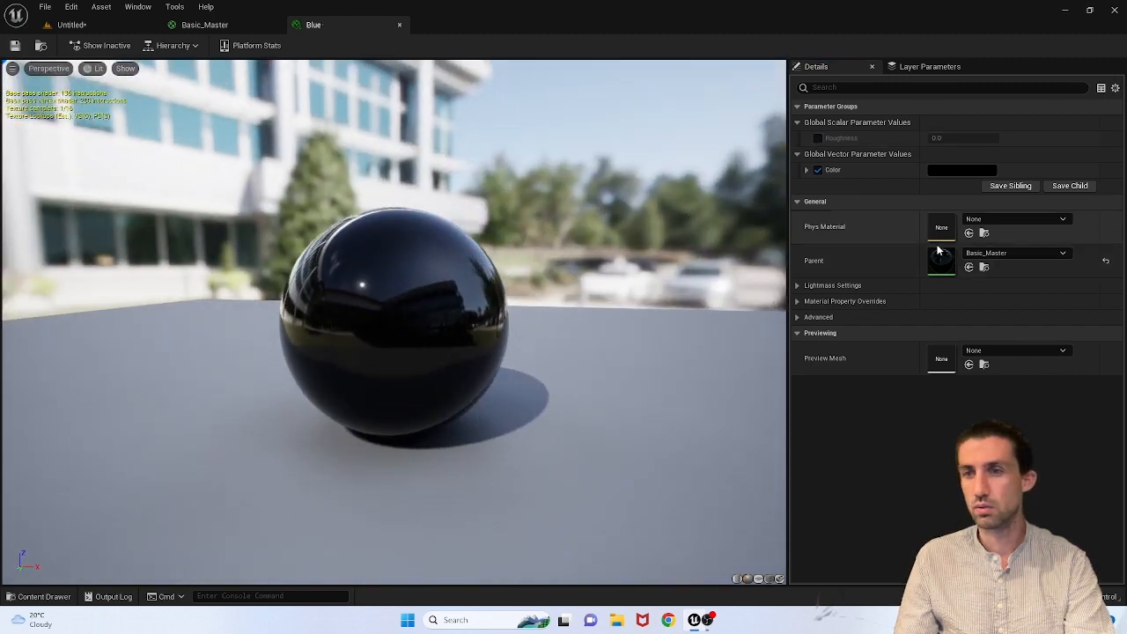
{"action": "left_click", "coordinate": [964, 170]}
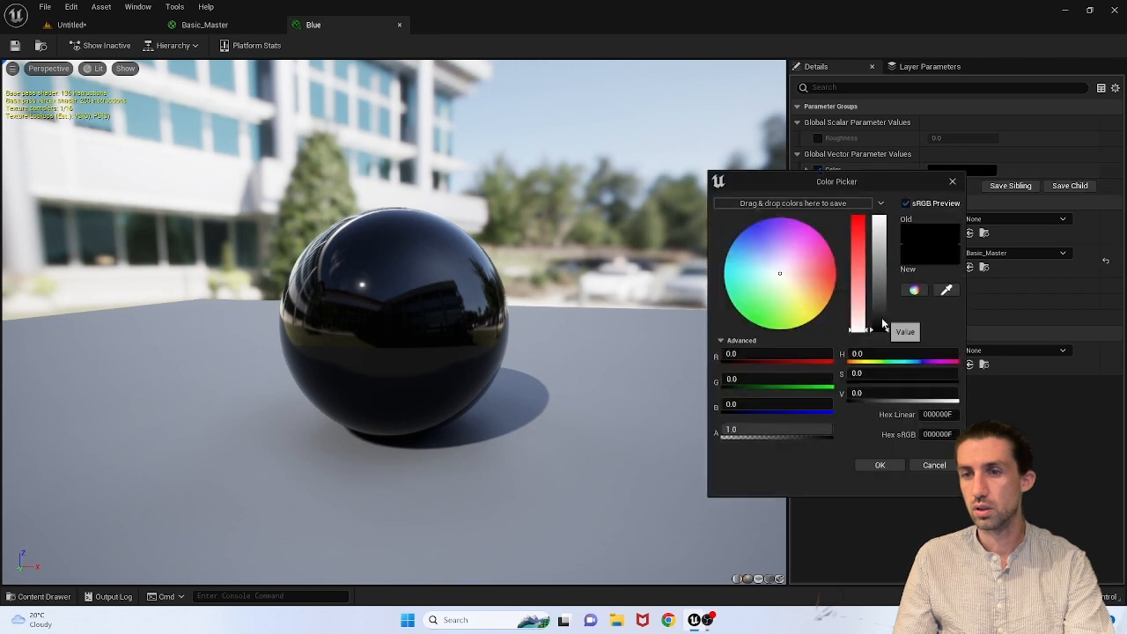
{"action": "left_click_drag", "start_coordinate": [876, 325], "coordinate": [878, 260]}
{"action": "left_click_drag", "start_coordinate": [802, 267], "coordinate": [751, 223]}
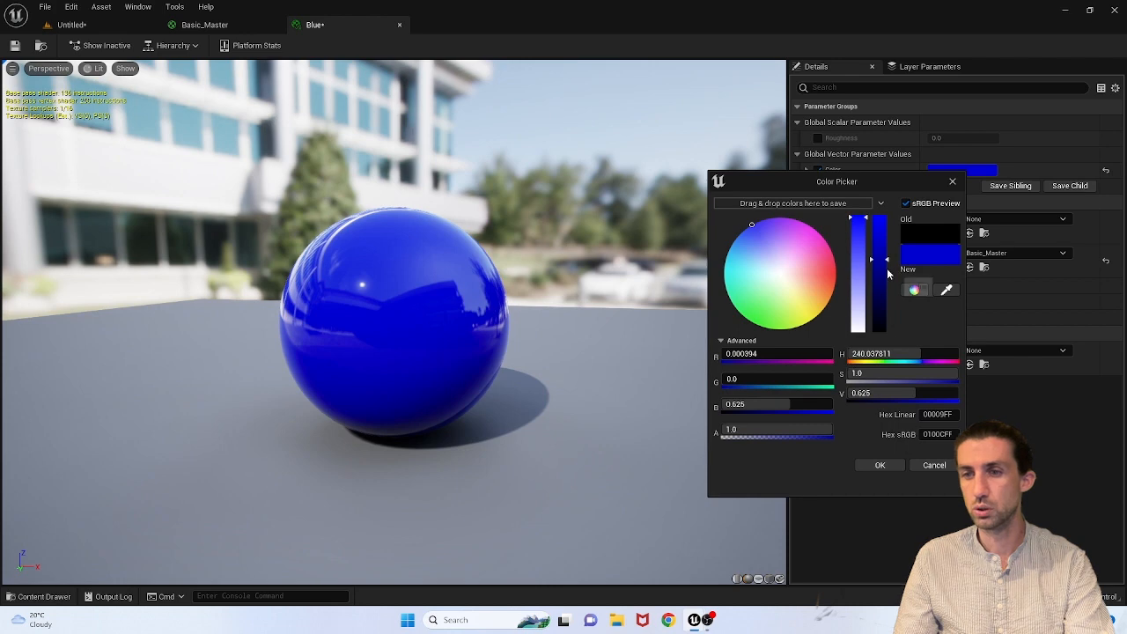
{"action": "mouse_move", "coordinate": [881, 261]}
{"action": "left_mouse_down"}
{"action": "mouse_move", "coordinate": [884, 232]}
{"action": "mouse_move", "coordinate": [880, 289]}
{"action": "mouse_move", "coordinate": [880, 254]}
{"action": "mouse_move", "coordinate": [878, 264]}
{"action": "left_mouse_up"}
{"action": "left_click", "coordinate": [880, 465]}
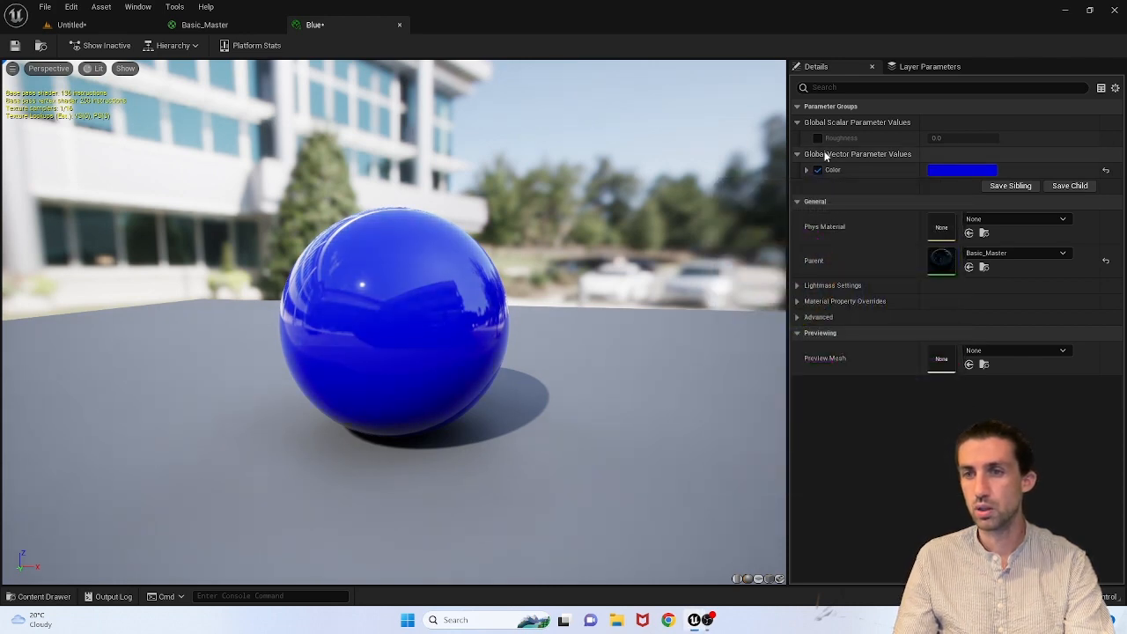
Step: Enable the Roughness override, compare roughness values of 0 and 1, and set it to 0.5
{"action": "left_click", "coordinate": [817, 138]}
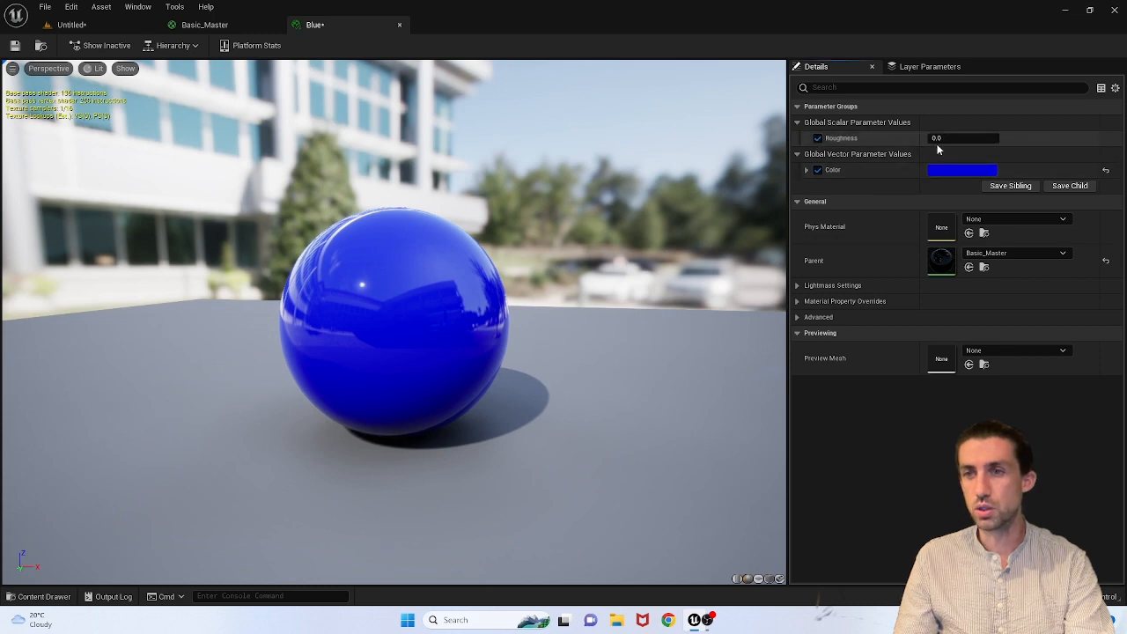
{"action": "left_click_drag", "start_coordinate": [956, 138], "coordinate": [995, 139]}
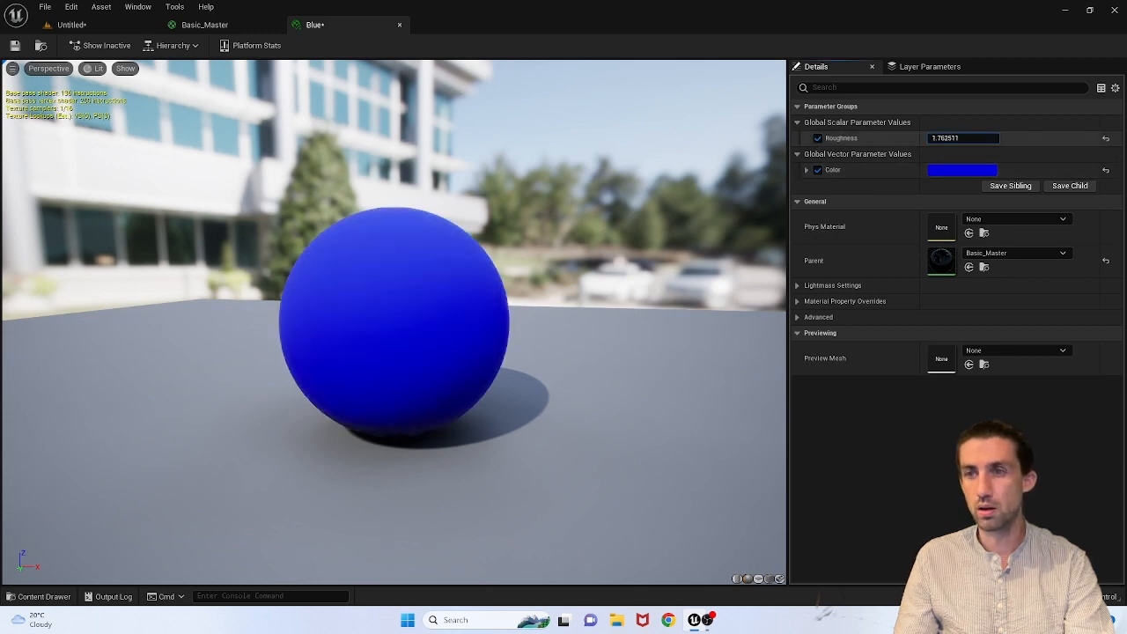
{"action": "left_click", "coordinate": [968, 139]}
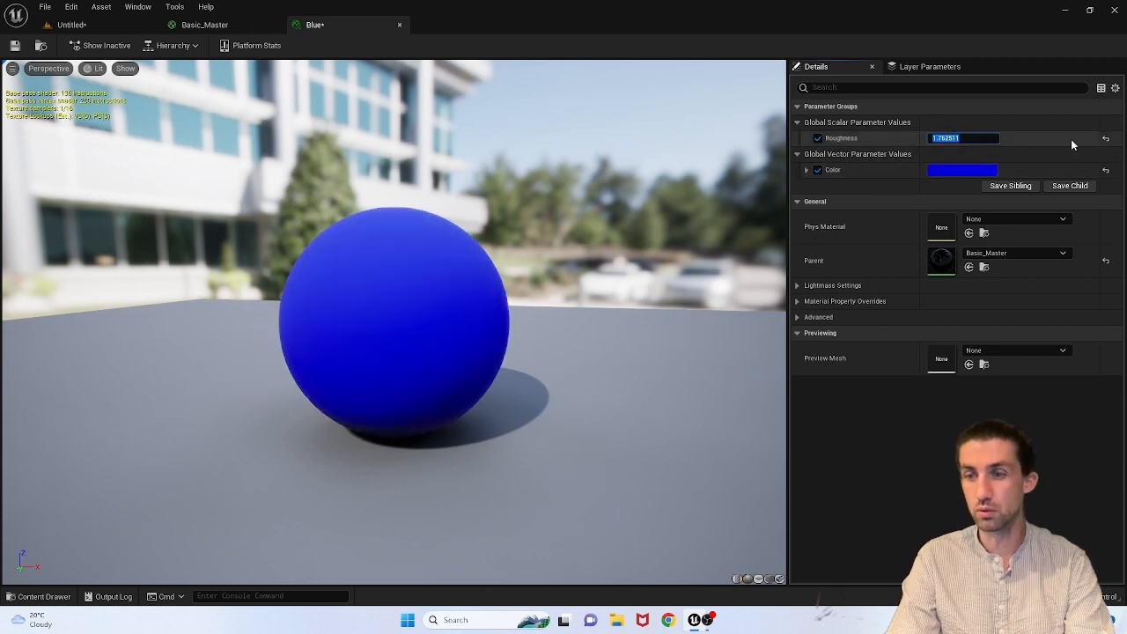
{"action": "type", "text": "0"}
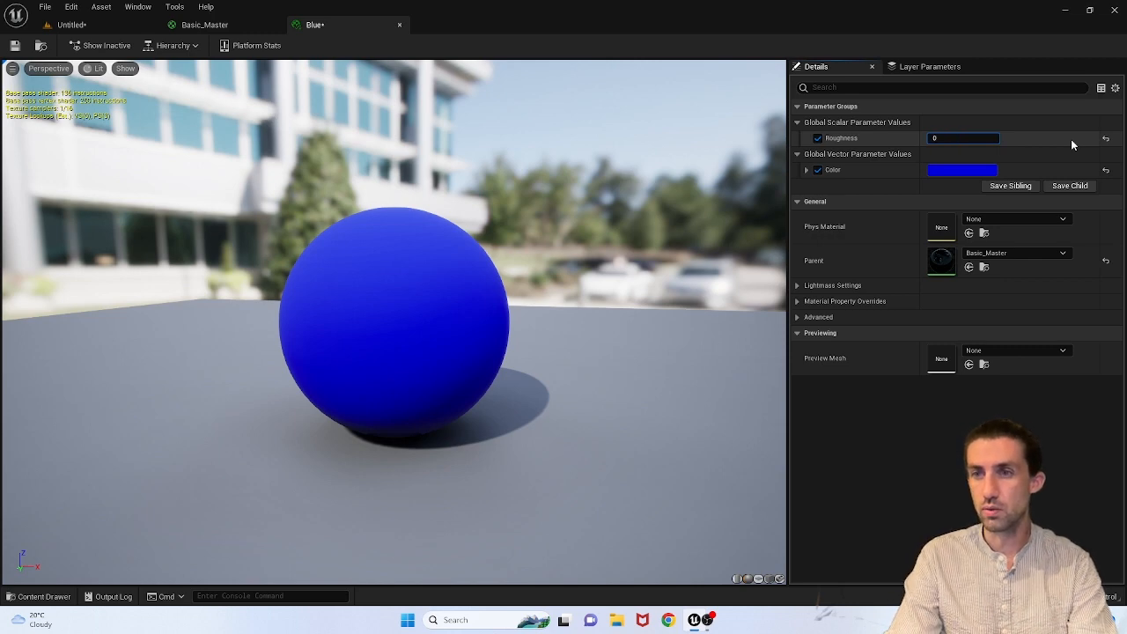
{"action": "key", "text": "Return"}
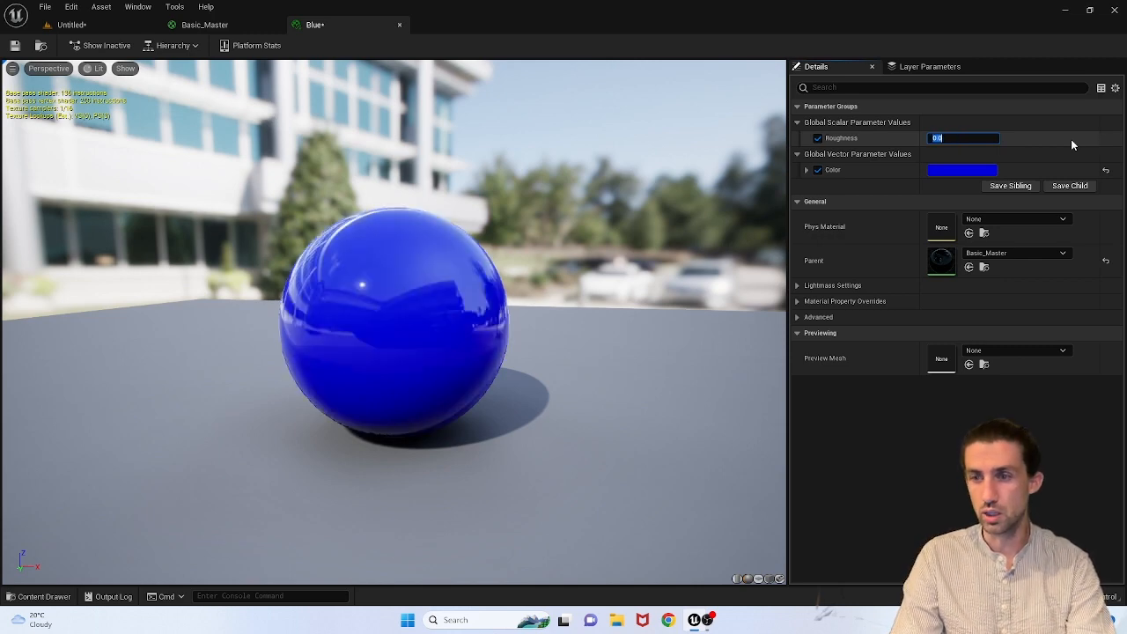
{"action": "type", "text": "1"}
{"action": "key", "text": "Return"}
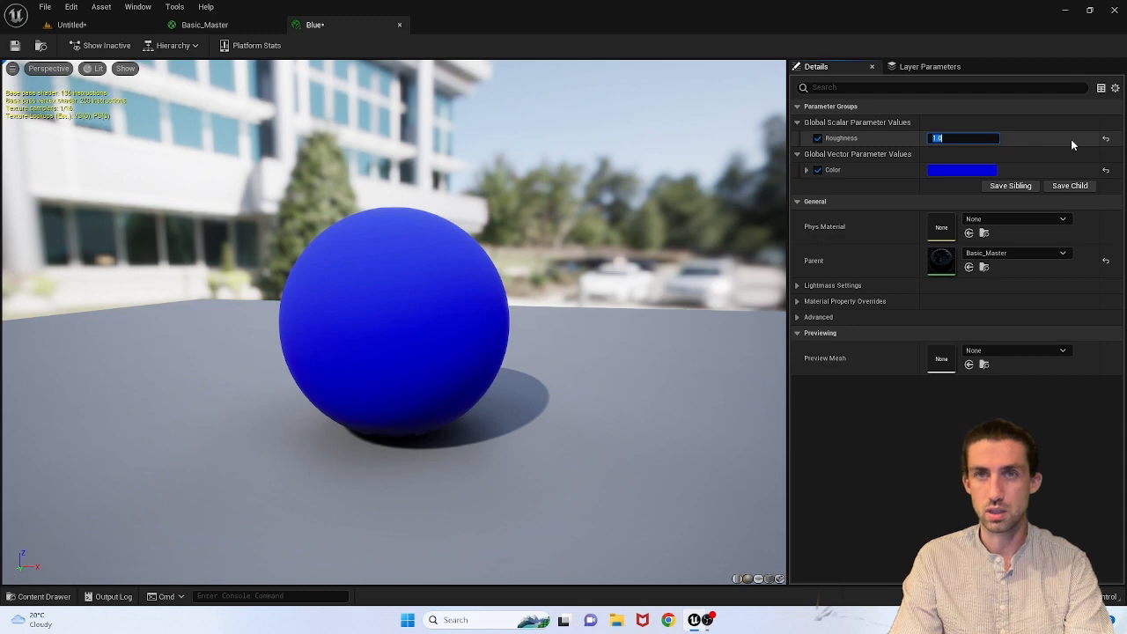
{"action": "type", "text": ".5"}
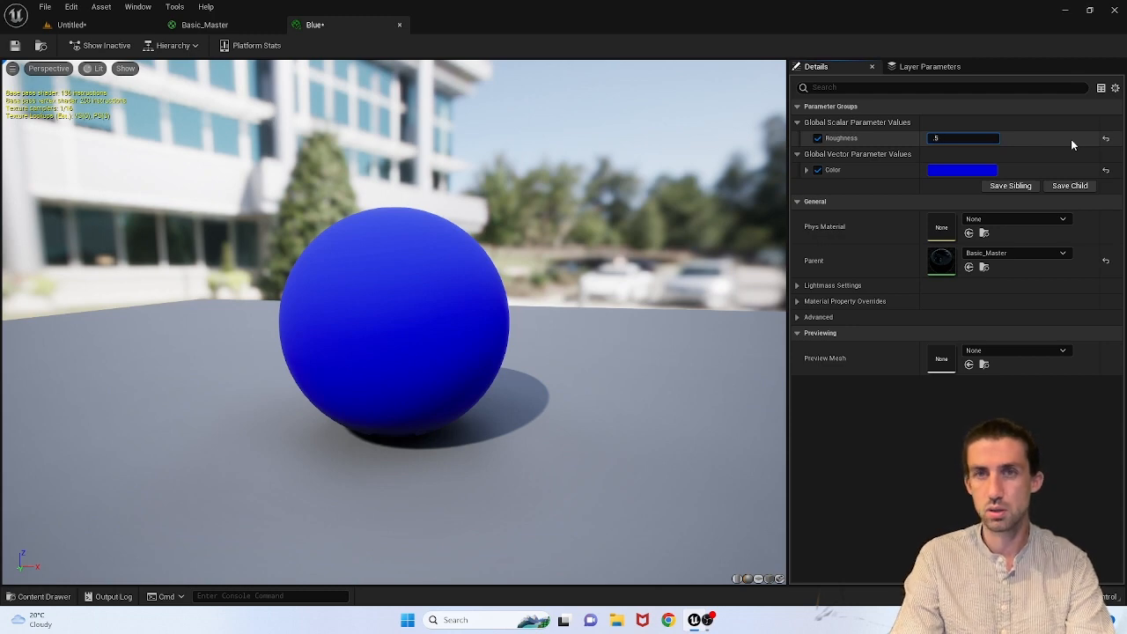
{"action": "key", "text": "Return"}
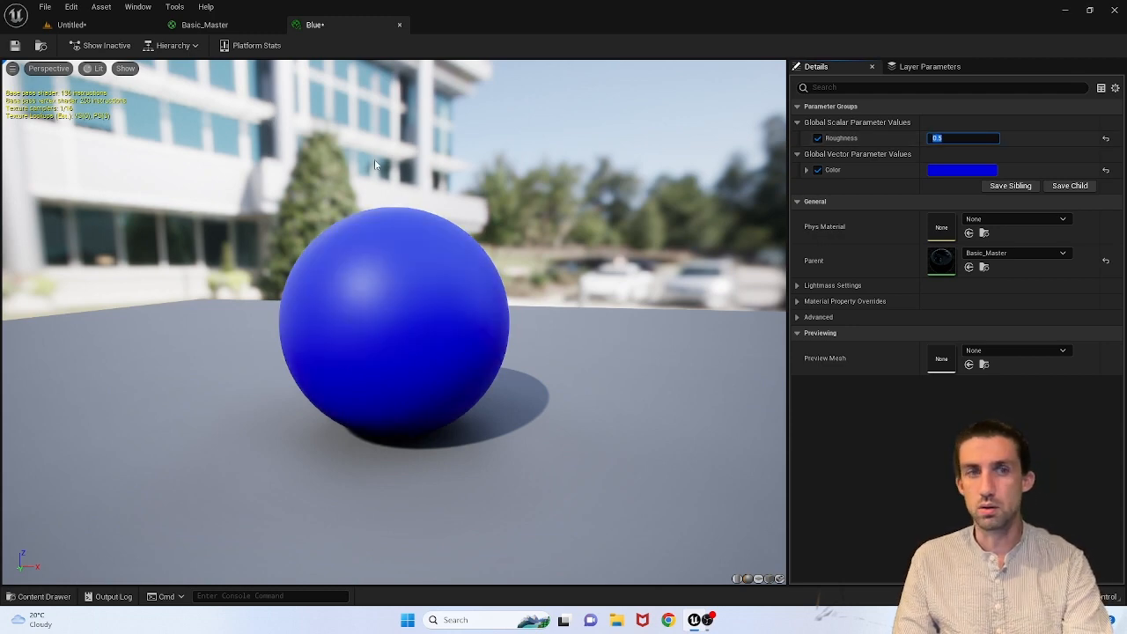
Step: Return to the level and apply the Blue material to the cylinder
{"action": "left_click", "coordinate": [201, 25]}
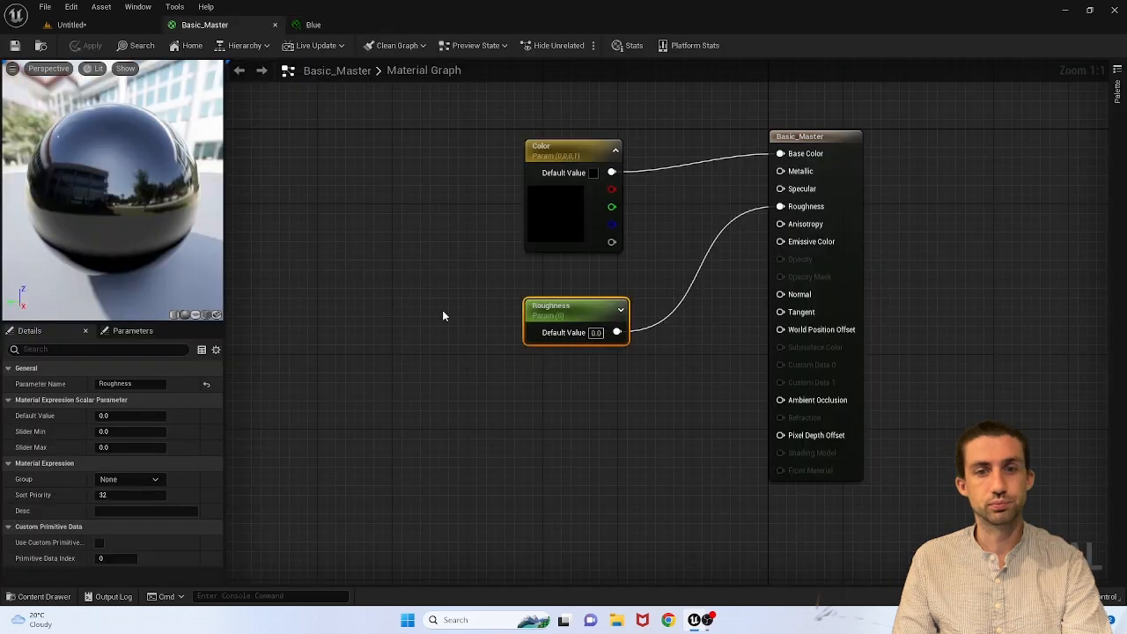
{"action": "left_click", "coordinate": [71, 24]}
{"action": "left_click_drag", "start_coordinate": [233, 493], "coordinate": [489, 251]}
Step: Try to apply the Blue material directly to the SuperGrid wall in the viewport
{"action": "right_click_drag", "start_coordinate": [489, 251], "coordinate": [550, 198]}
{"action": "mouse_move", "coordinate": [563, 309]}
{"action": "right_mouse_down"}
{"action": "mouse_move", "coordinate": [550, 339]}
{"action": "mouse_move", "coordinate": [568, 311]}
{"action": "right_mouse_up"}
{"action": "left_click_drag", "start_coordinate": [232, 489], "coordinate": [561, 308]}
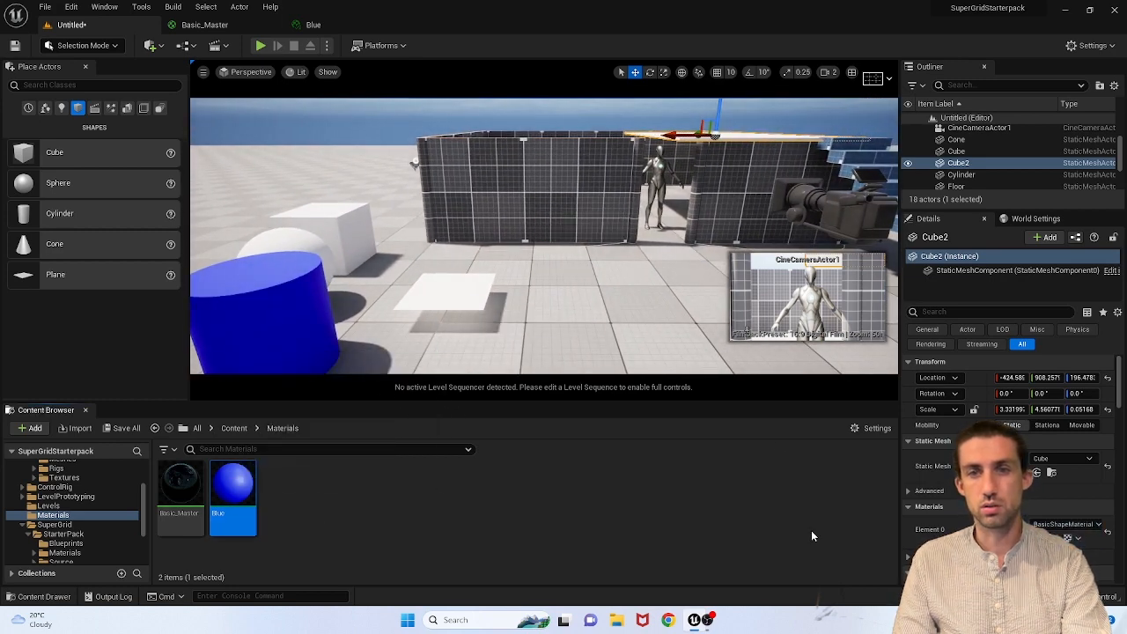
{"action": "left_click_drag", "start_coordinate": [533, 244], "coordinate": [578, 205]}
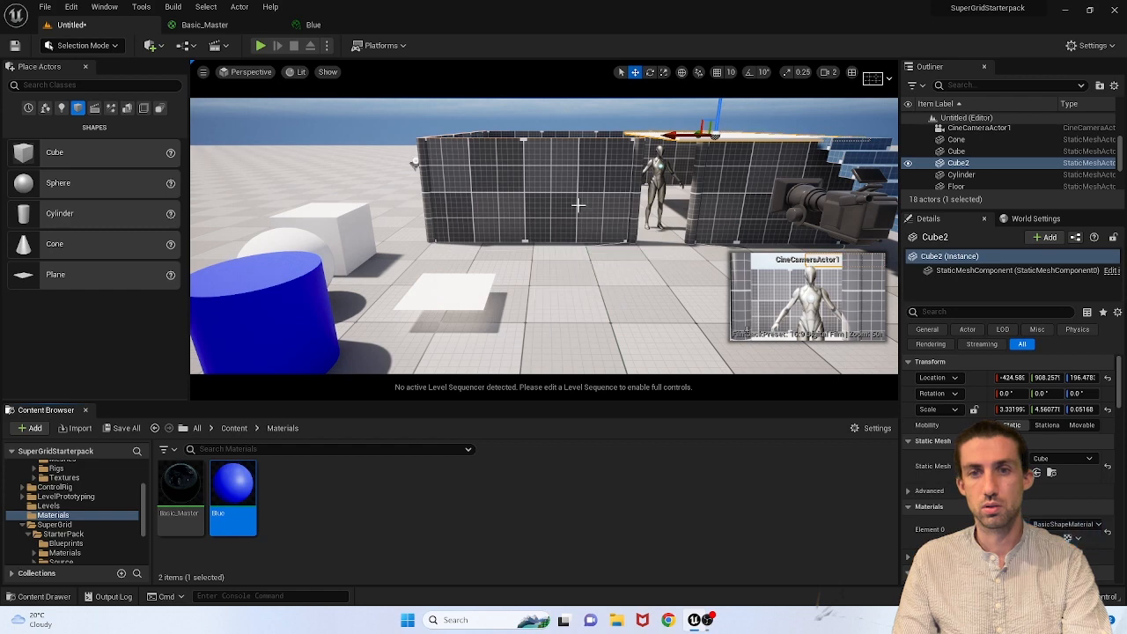
Step: Assign the Blue material to Element 0 of Cube2, the flat slab above the walls
{"action": "key", "text": "w"}
{"action": "right_click_drag", "start_coordinate": [624, 214], "coordinate": [678, 195]}
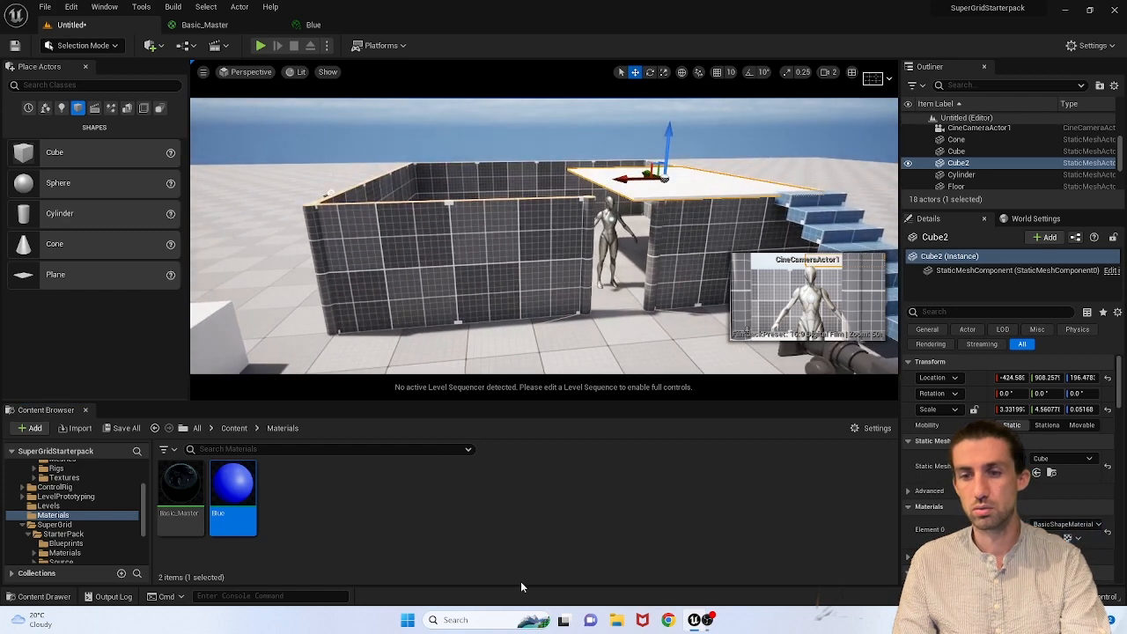
{"action": "left_click_drag", "start_coordinate": [239, 495], "coordinate": [1005, 530]}
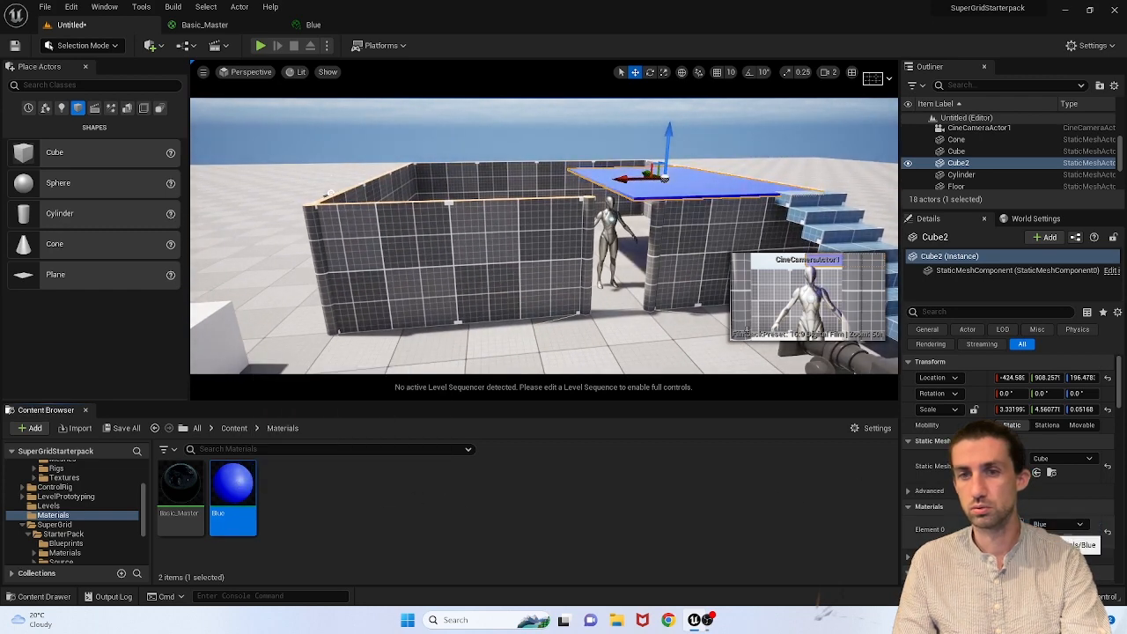
Step: Select SuperGrid_Wall and assign Blue as its Column Material
{"action": "left_click", "coordinate": [579, 234]}
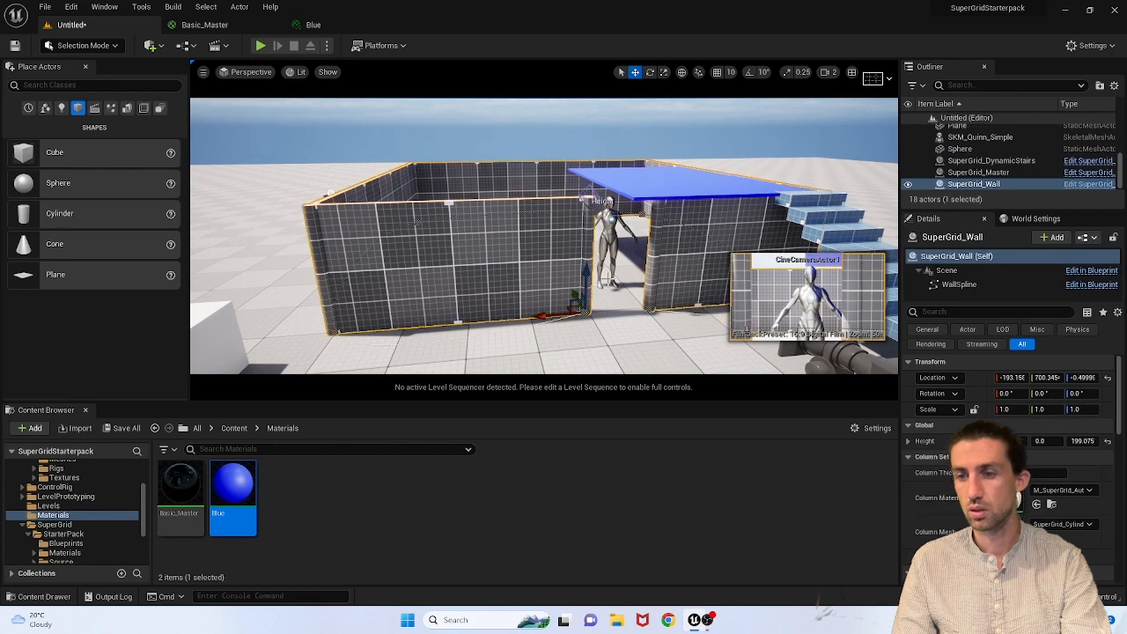
{"action": "left_click_drag", "start_coordinate": [233, 498], "coordinate": [1062, 490]}
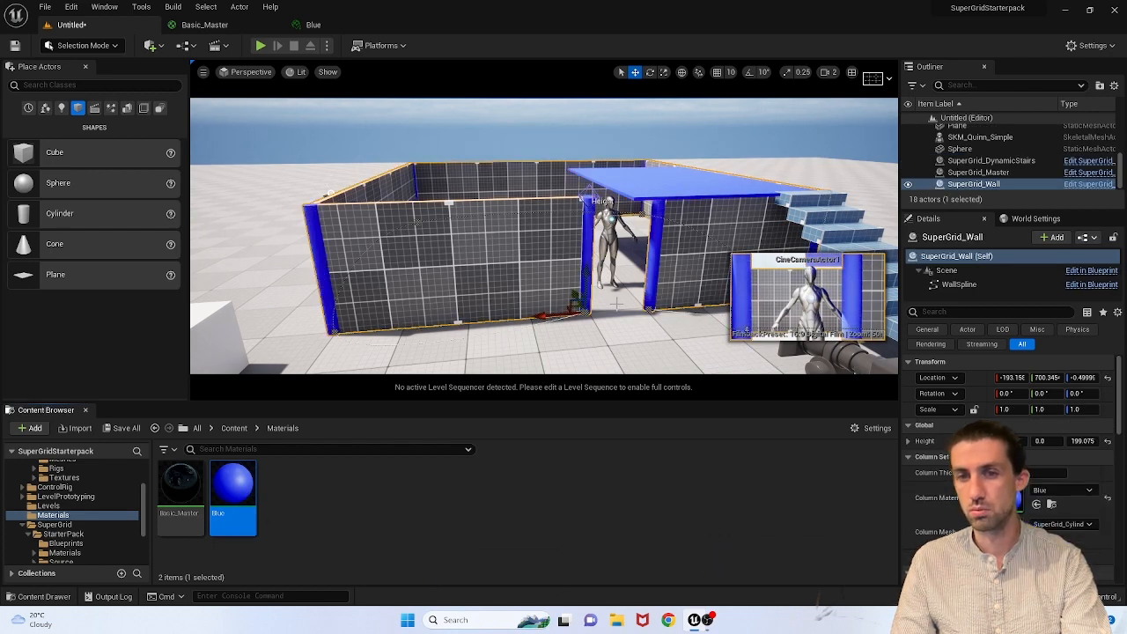
{"action": "left_click_drag", "start_coordinate": [237, 504], "coordinate": [1026, 499]}
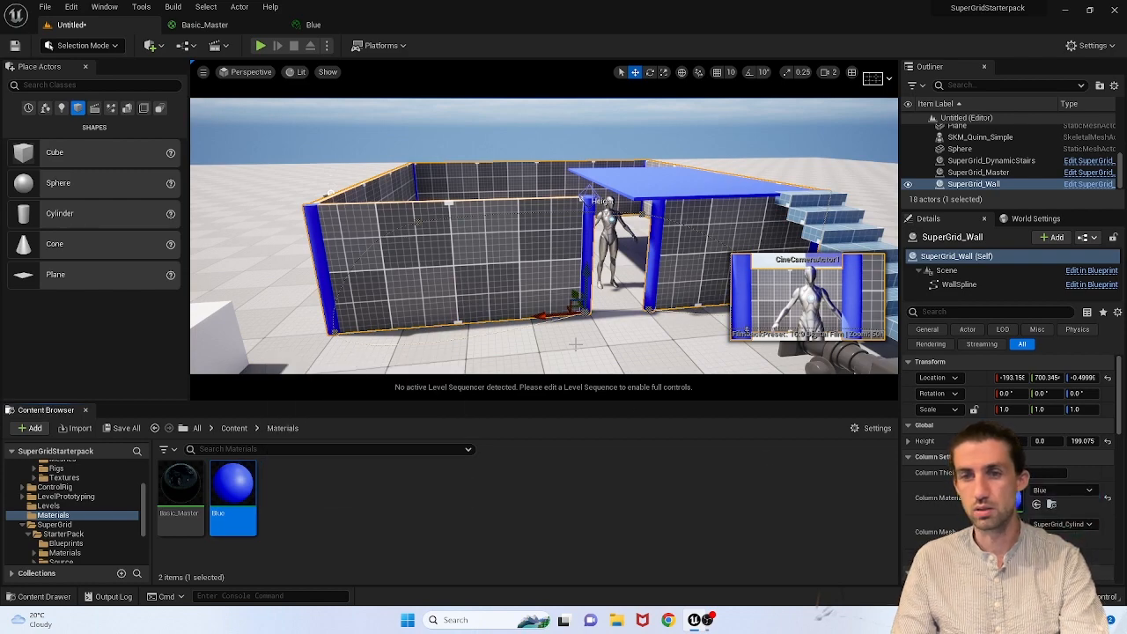
Step: Try to apply the Blue material directly to the SuperGrid stairs in the viewport
{"action": "mouse_move", "coordinate": [574, 344]}
{"action": "right_mouse_down"}
{"action": "mouse_move", "coordinate": [625, 370]}
{"action": "mouse_move", "coordinate": [656, 370]}
{"action": "mouse_move", "coordinate": [581, 359]}
{"action": "right_mouse_up"}
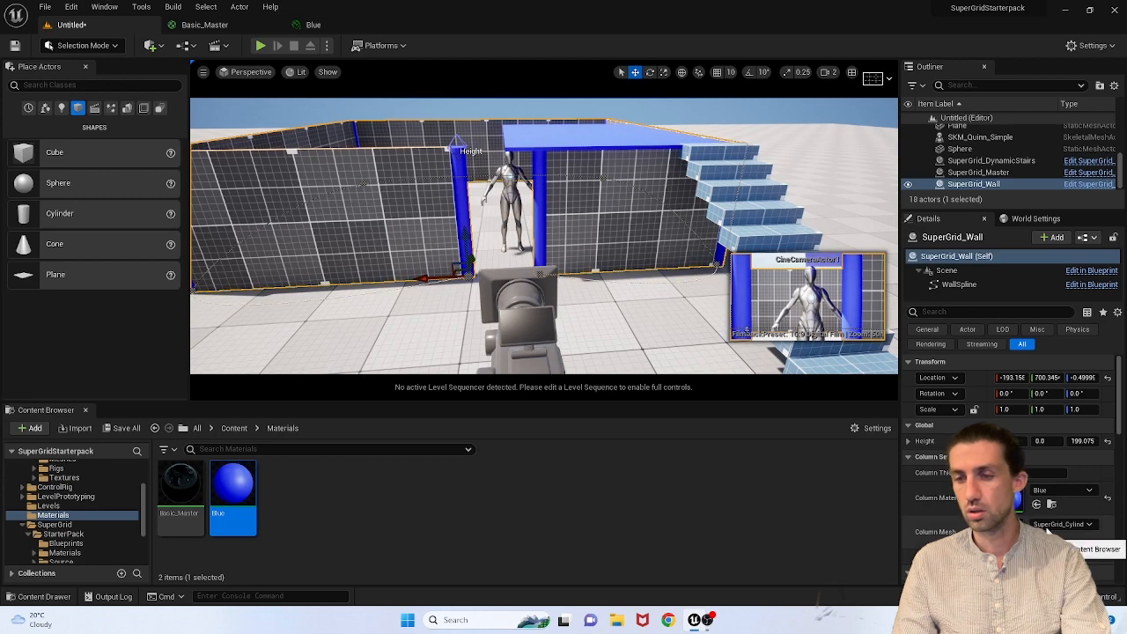
{"action": "key", "text": "s"}
{"action": "right_click_drag", "start_coordinate": [581, 359], "coordinate": [569, 358]}
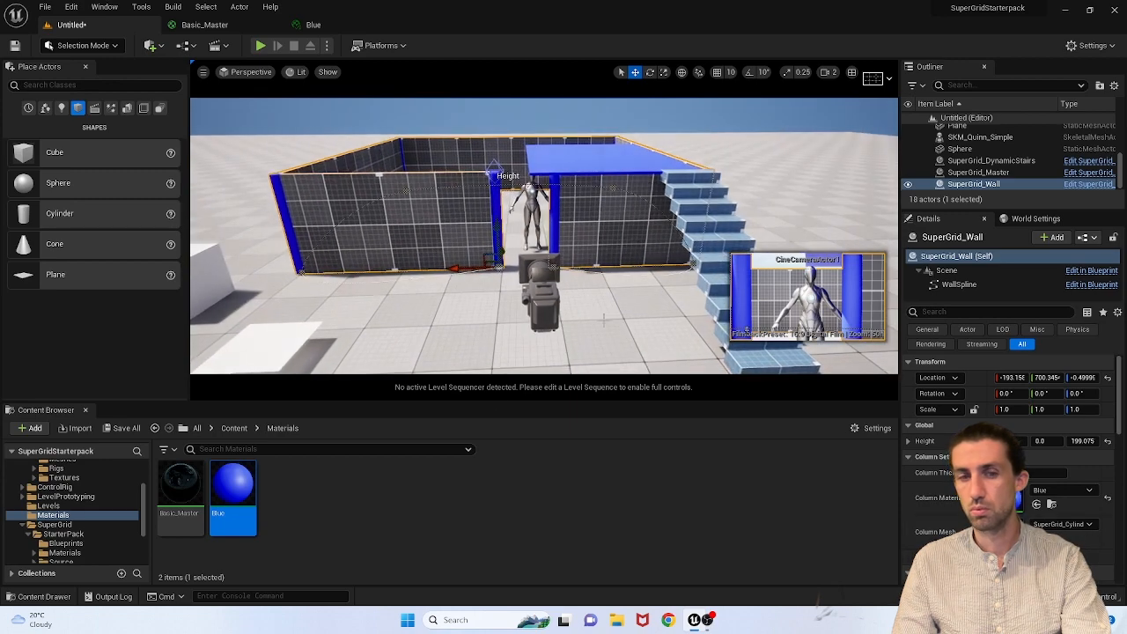
{"action": "left_click_drag", "start_coordinate": [229, 483], "coordinate": [720, 247]}
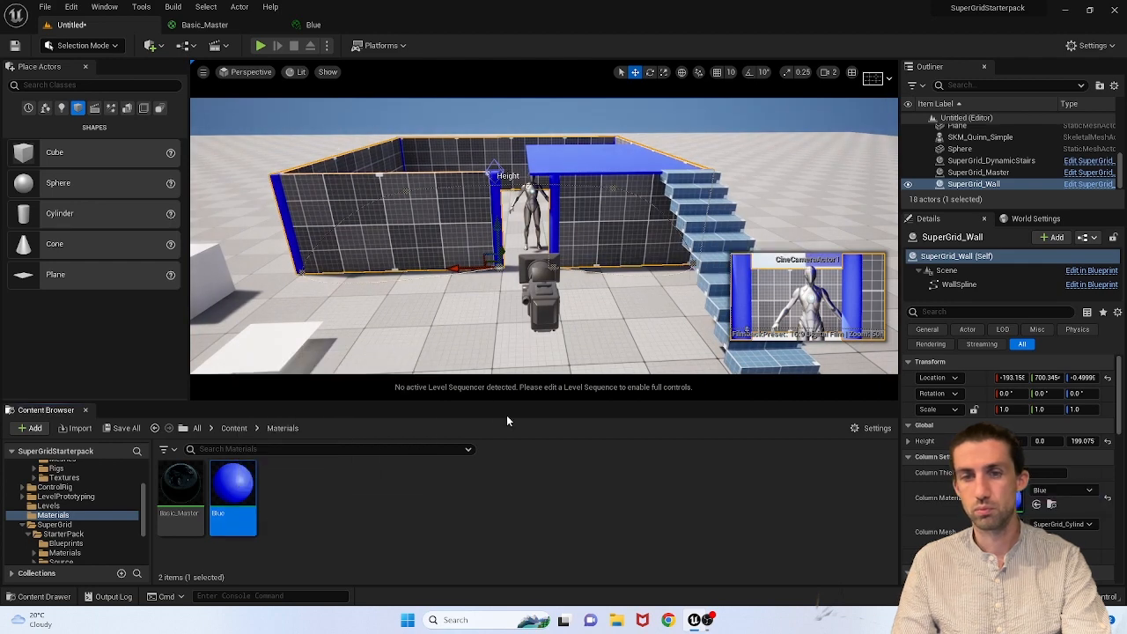
Step: Select individual box instances of the staircase and inspect their transform properties
{"action": "left_click", "coordinate": [708, 270]}
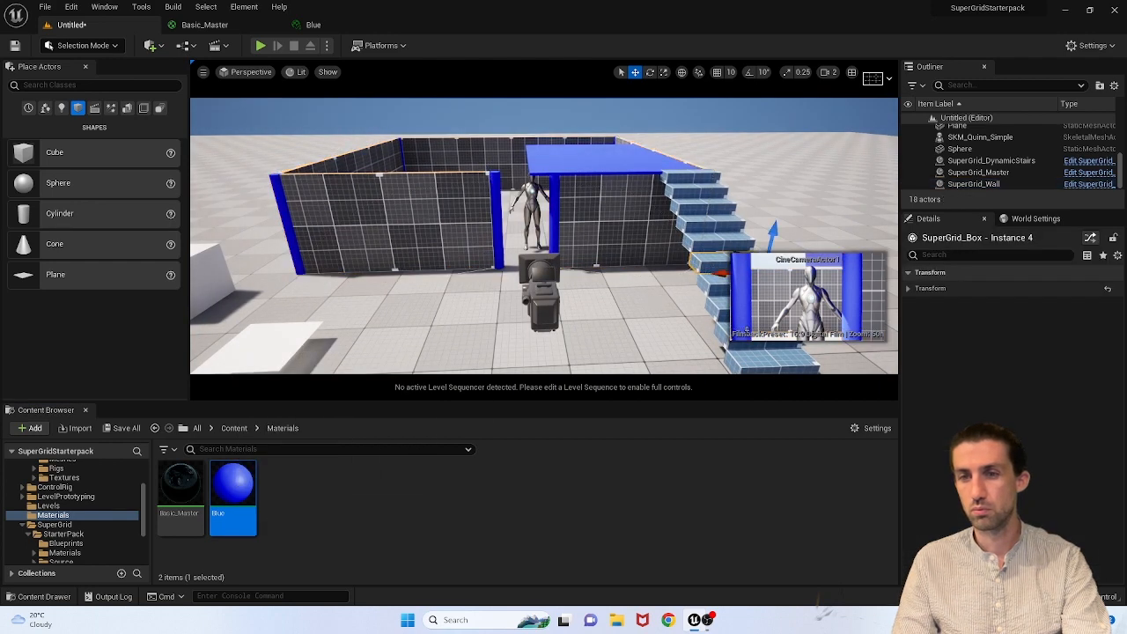
{"action": "left_click", "coordinate": [736, 240]}
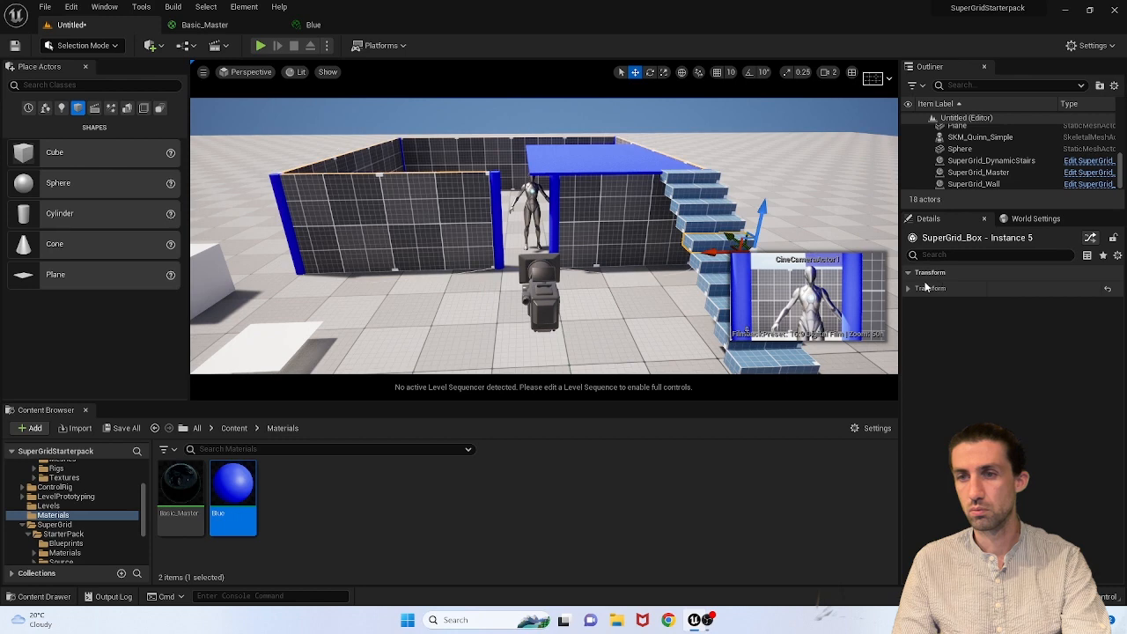
{"action": "left_click", "coordinate": [909, 288]}
{"action": "left_click", "coordinate": [908, 272]}
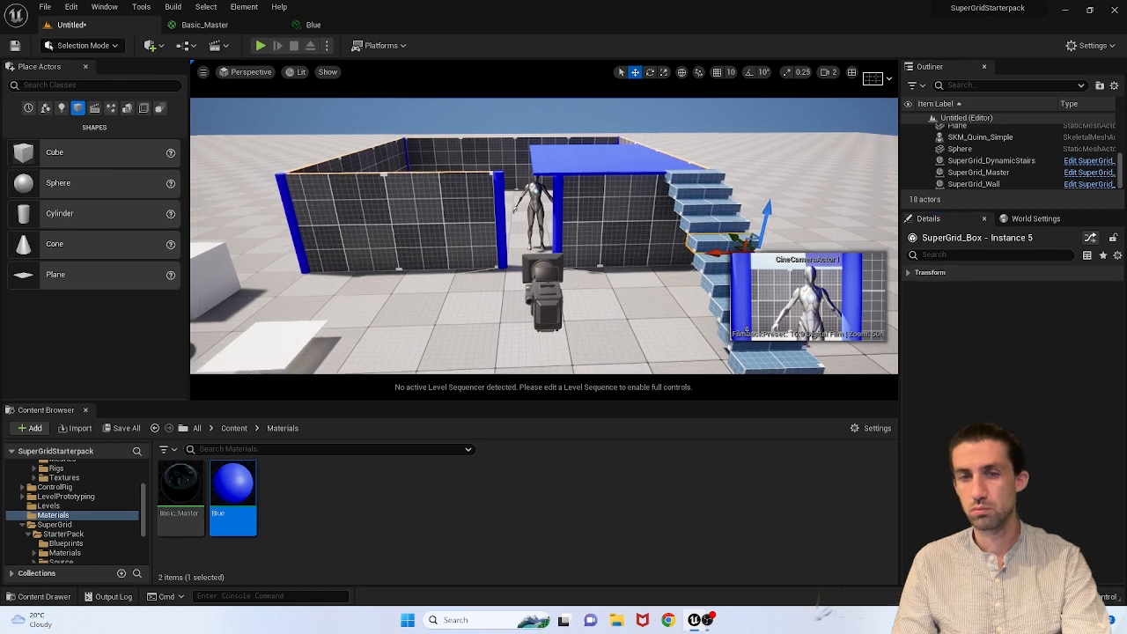
{"action": "right_click_drag", "start_coordinate": [571, 332], "coordinate": [483, 331]}
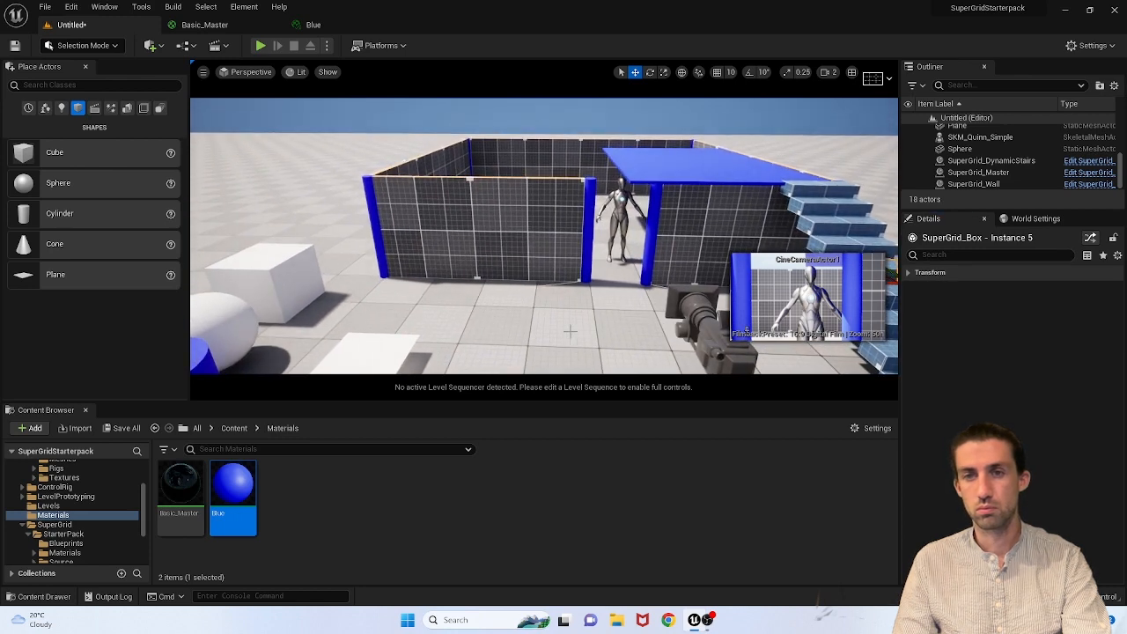
{"action": "right_click_drag", "start_coordinate": [571, 332], "coordinate": [469, 285]}
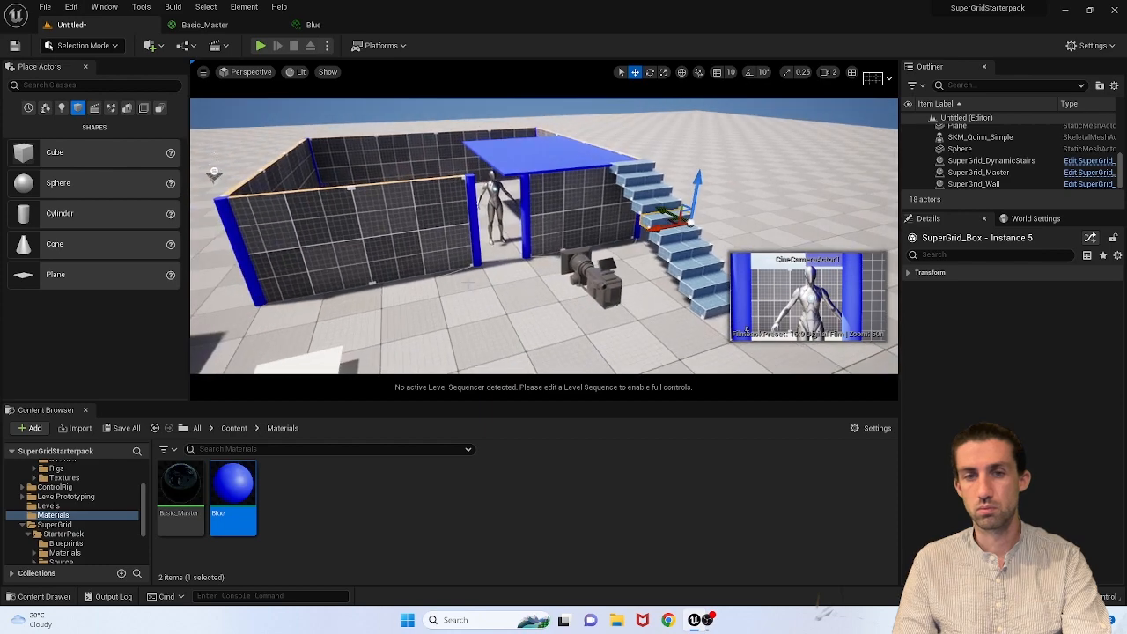
Step: Select the SuperGrid_Wall actor and locate its source asset in the Content Browser
{"action": "left_click", "coordinate": [454, 214]}
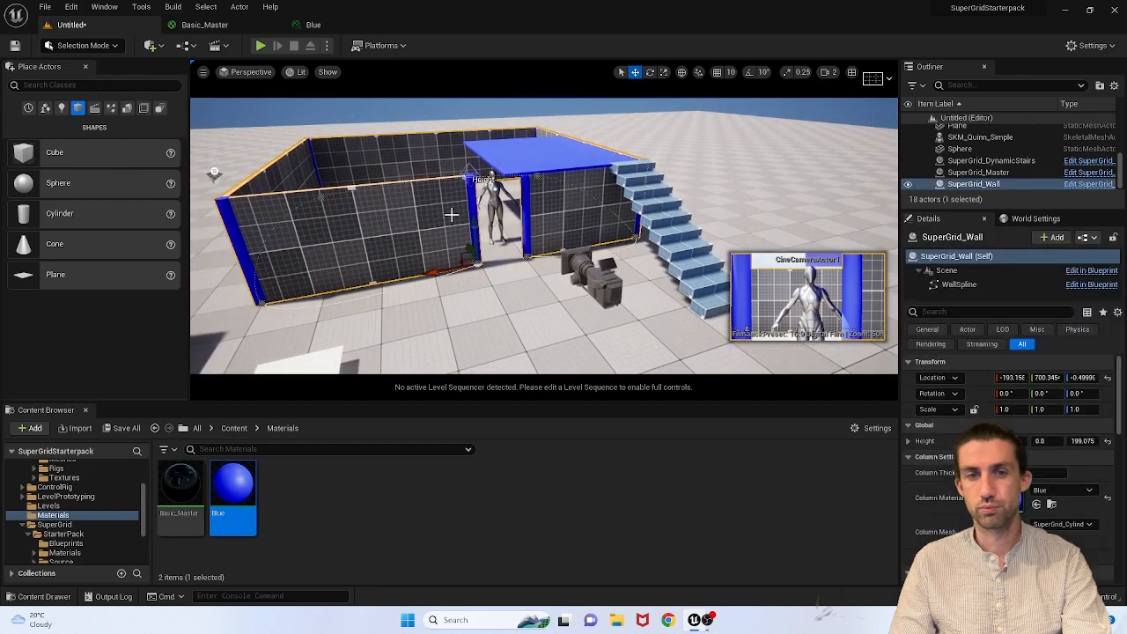
{"action": "left_click", "coordinate": [234, 429]}
{"action": "right_click_drag", "start_coordinate": [527, 314], "coordinate": [438, 363]}
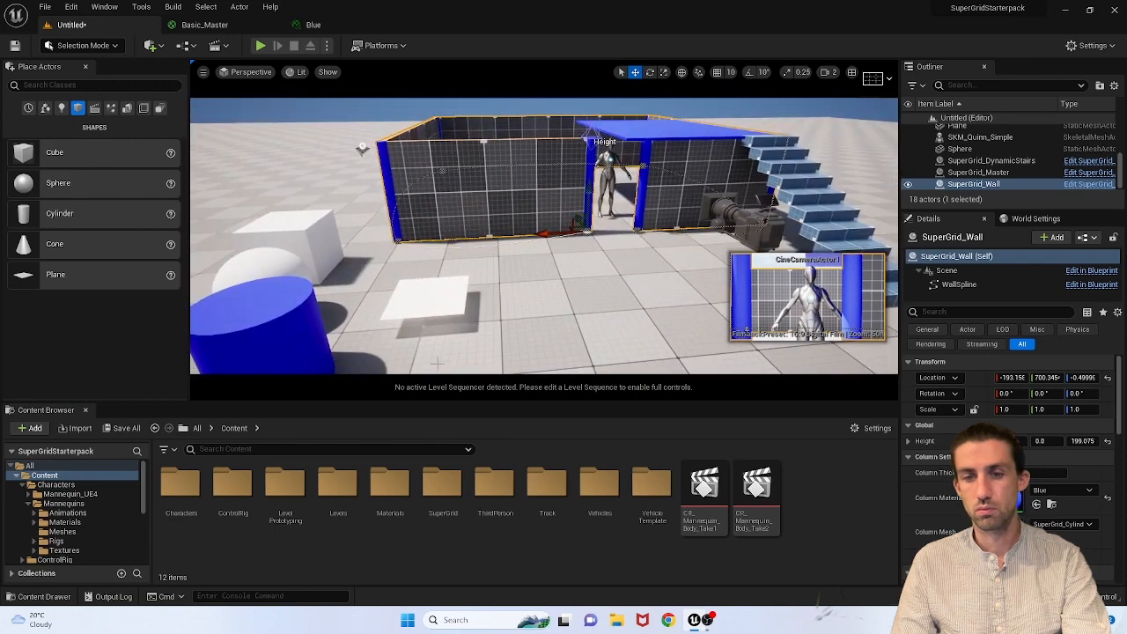
{"action": "key", "text": "ctrl+b"}
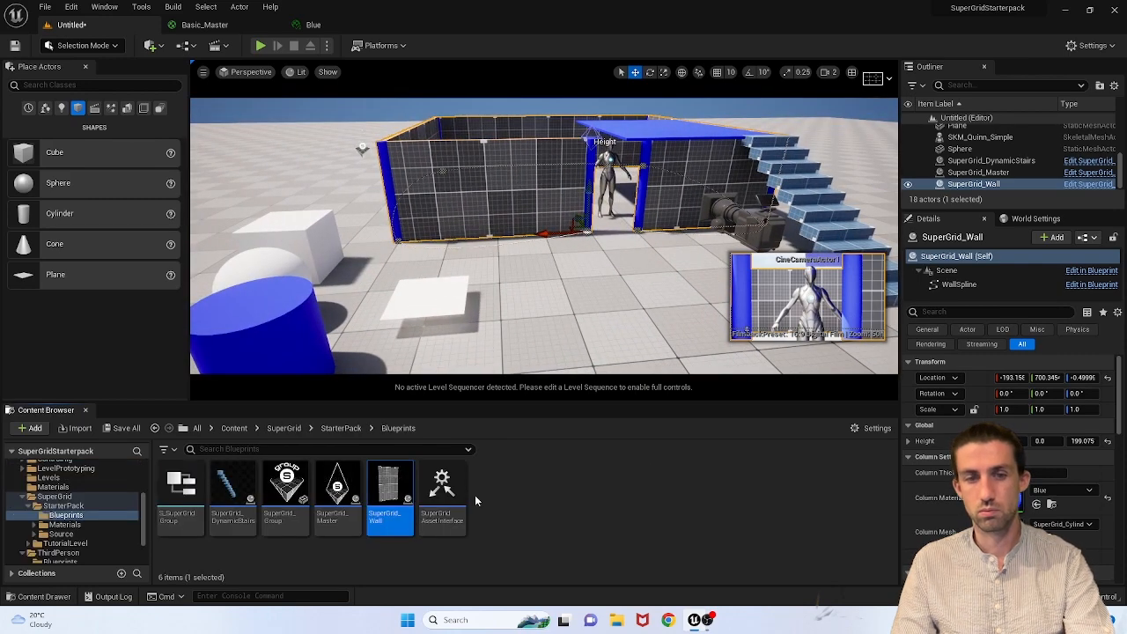
Step: Select the mannequin standing in the doorway and locate its skeletal mesh asset in the Content Browser
{"action": "right_click_drag", "start_coordinate": [482, 343], "coordinate": [427, 352]}
{"action": "right_click_drag", "start_coordinate": [533, 299], "coordinate": [535, 299]}
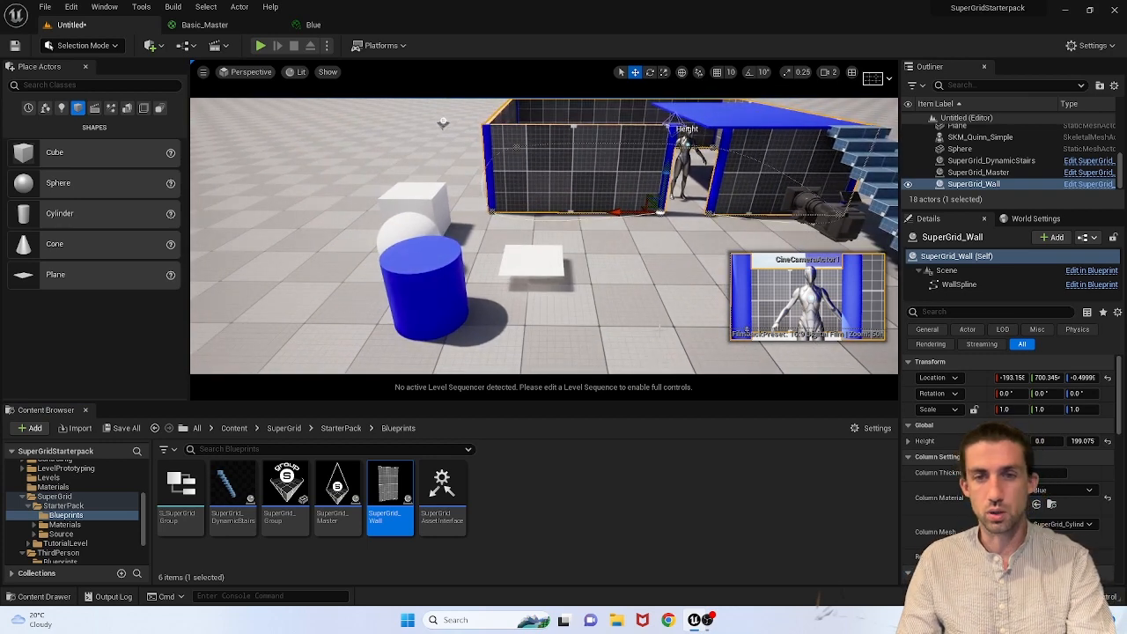
{"action": "right_click_drag", "start_coordinate": [659, 329], "coordinate": [639, 234]}
{"action": "left_click", "coordinate": [632, 210]}
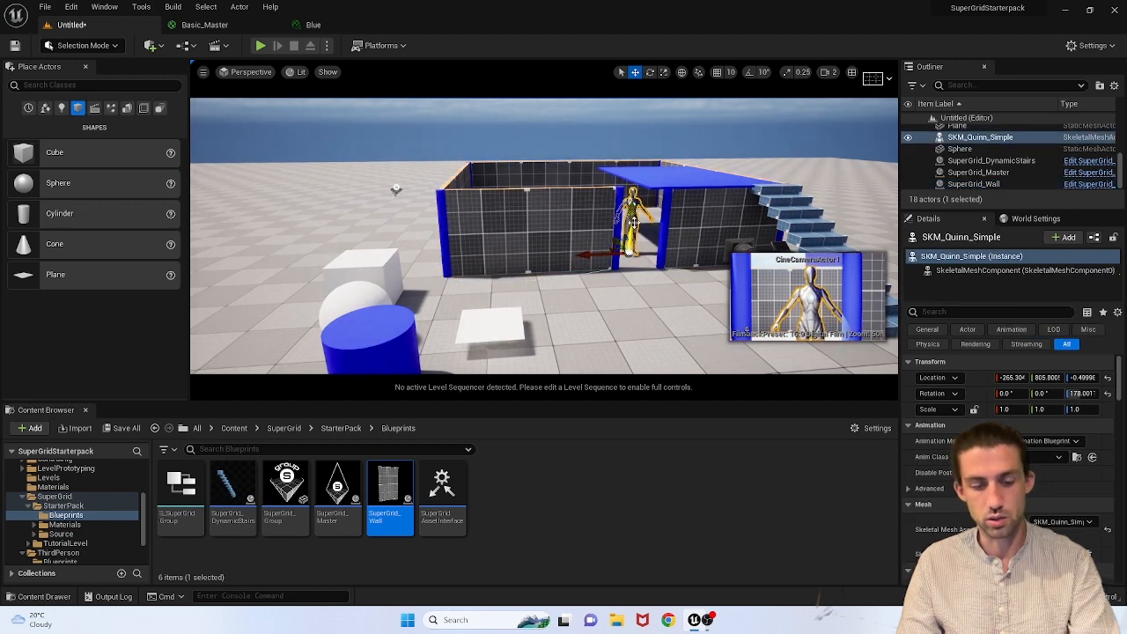
{"action": "key", "text": "ctrl+b"}
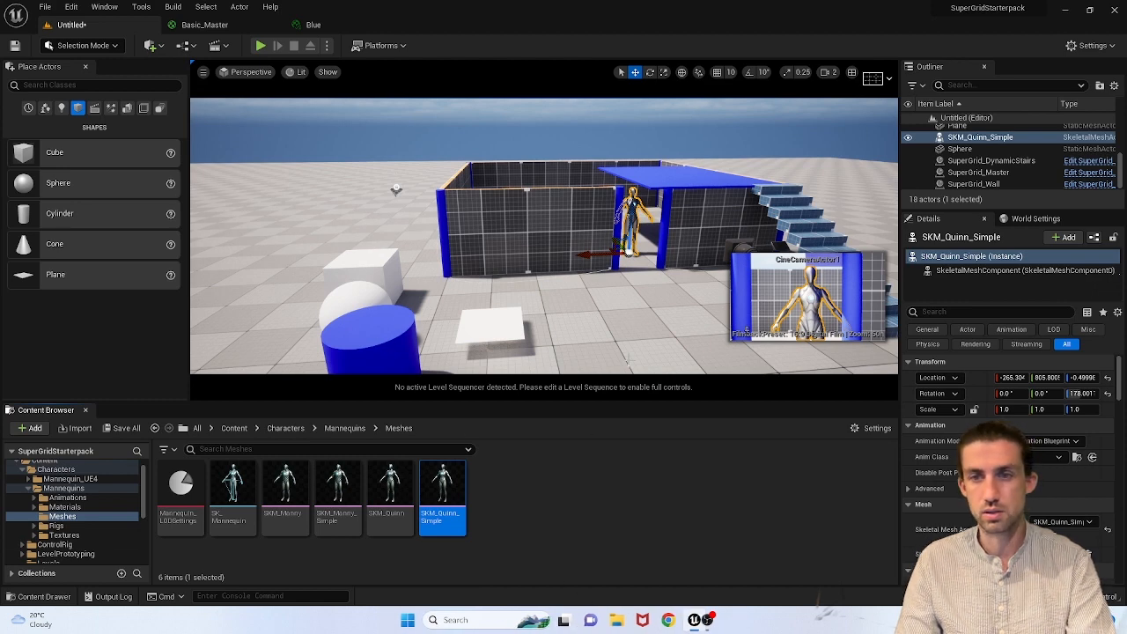
Step: Inspect the cine camera actor, reselect the SKM_Quinn_Simple mannequin and focus the view on it
{"action": "right_click_drag", "start_coordinate": [579, 219], "coordinate": [656, 278]}
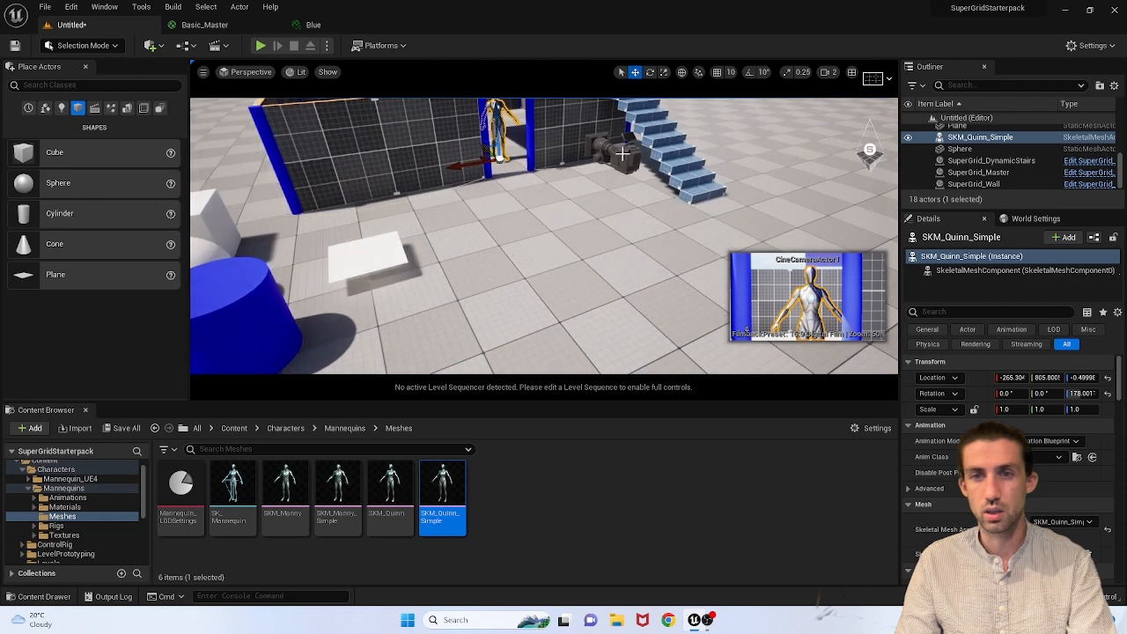
{"action": "left_click", "coordinate": [623, 153]}
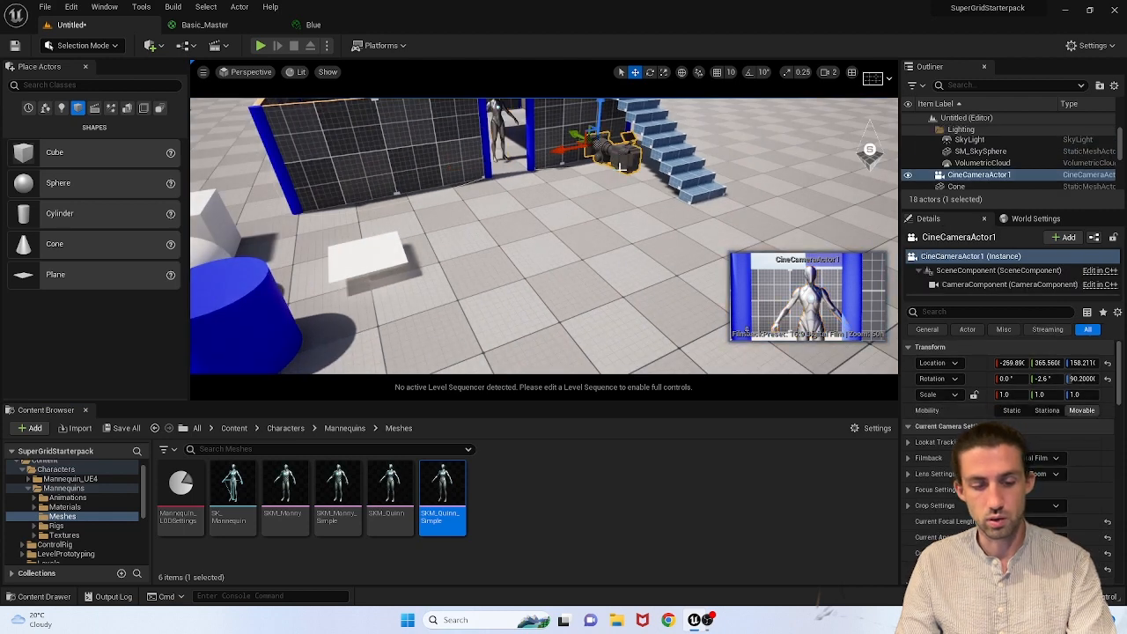
{"action": "right_click_drag", "start_coordinate": [605, 304], "coordinate": [501, 266]}
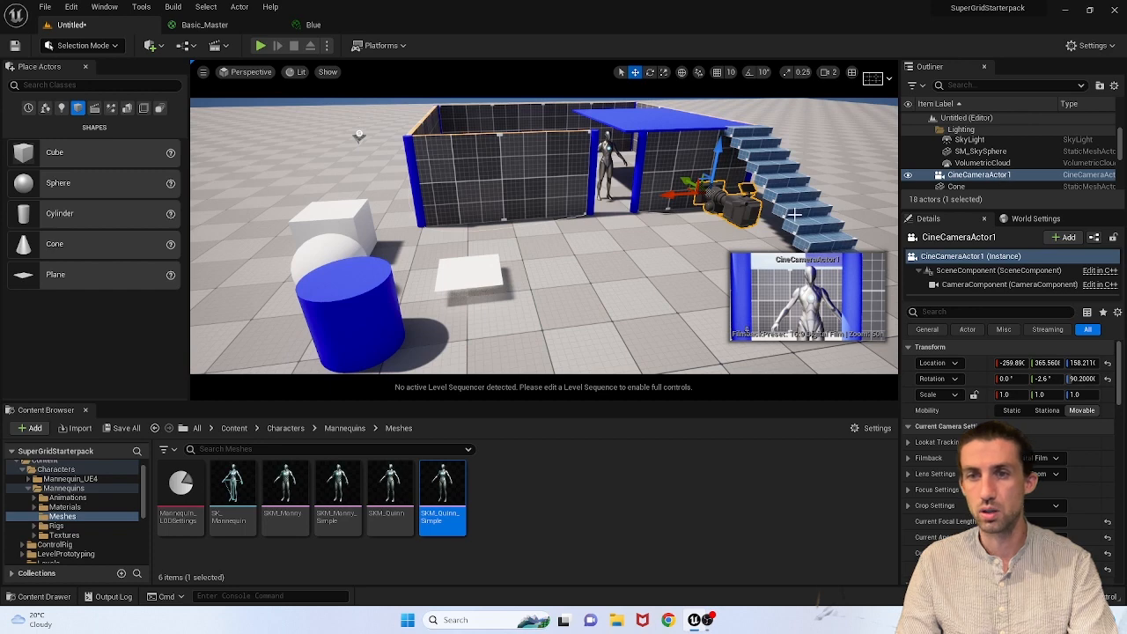
{"action": "left_click", "coordinate": [604, 163]}
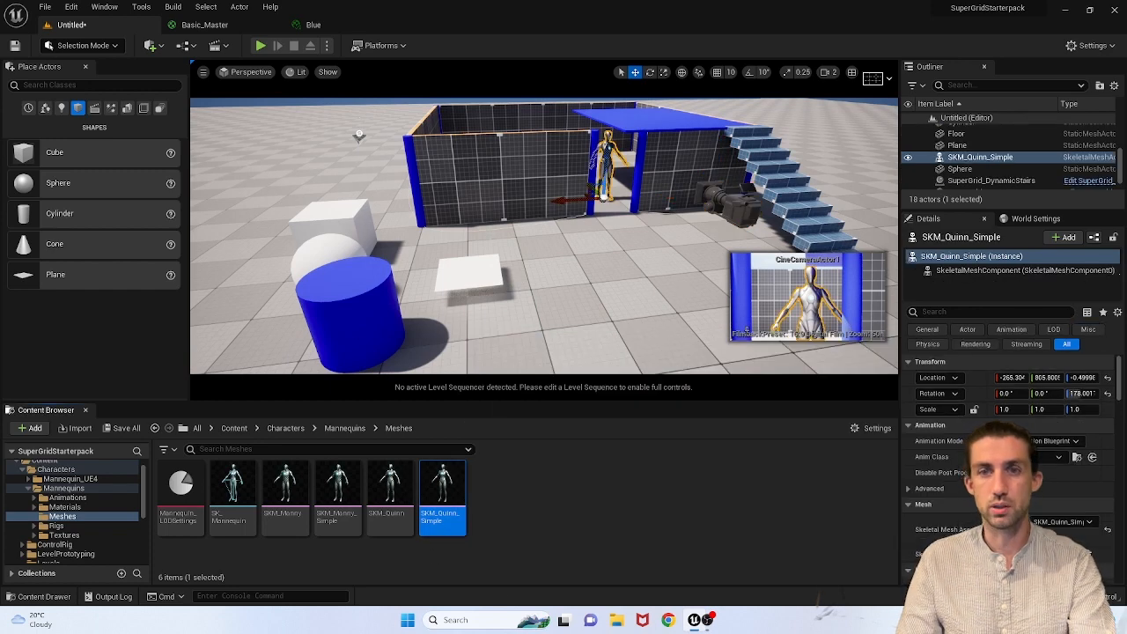
{"action": "right_click_drag", "start_coordinate": [598, 328], "coordinate": [610, 300]}
{"action": "key", "text": "w"}
{"action": "key", "text": "f"}
{"action": "key", "text": "s"}
{"action": "key", "text": "s"}
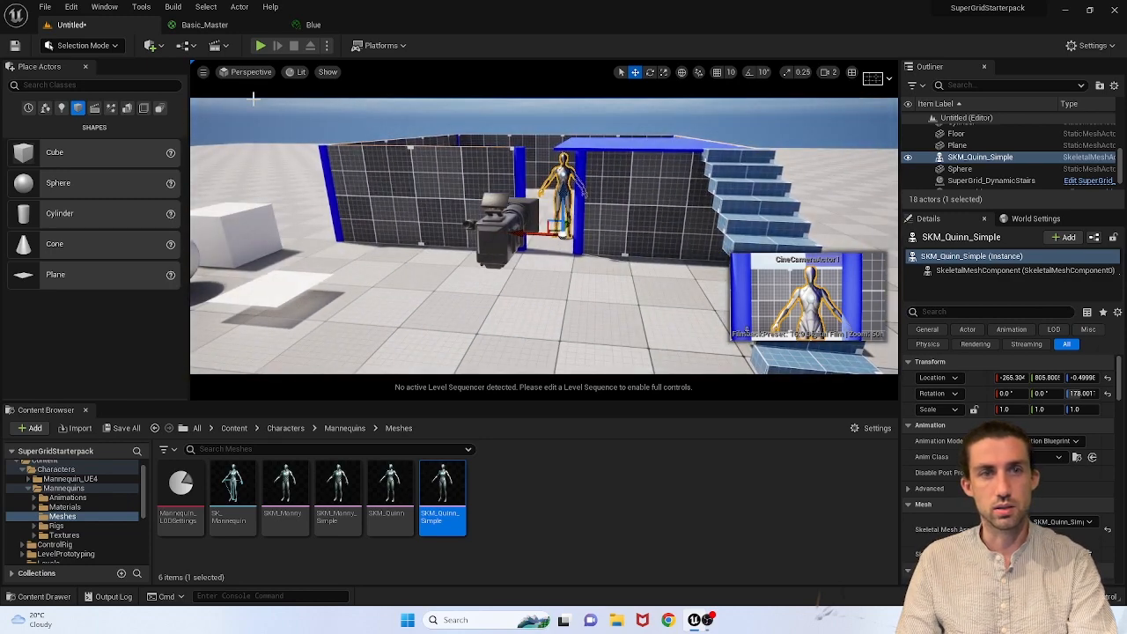
Step: Create a new folder named Cinematics in the Content folder and open it
{"action": "left_click", "coordinate": [227, 46]}
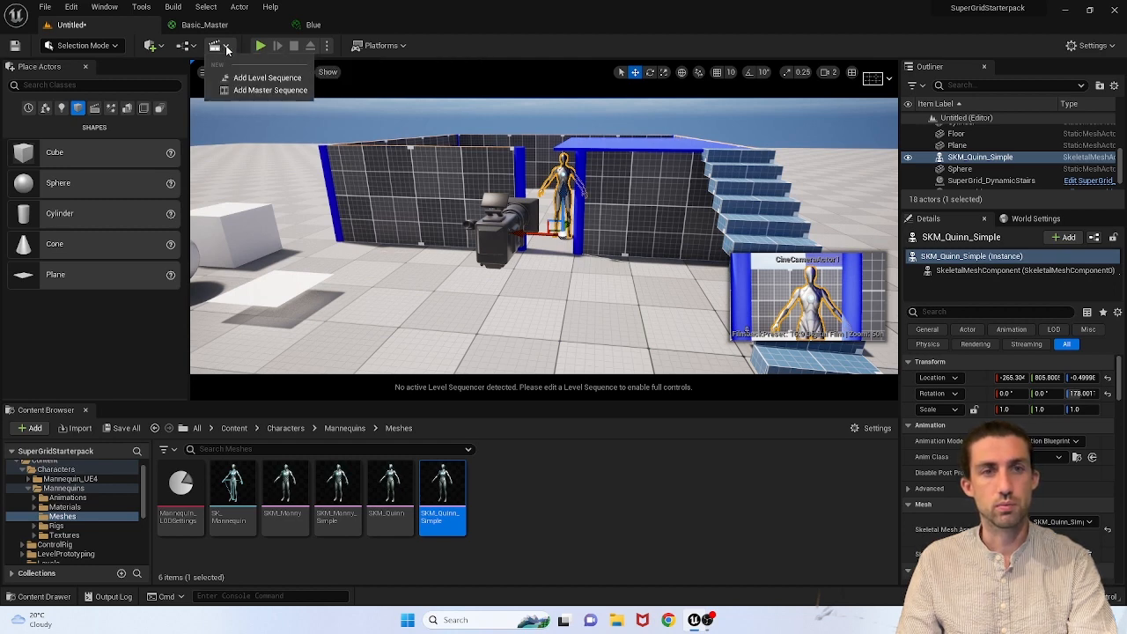
{"action": "left_click", "coordinate": [515, 520]}
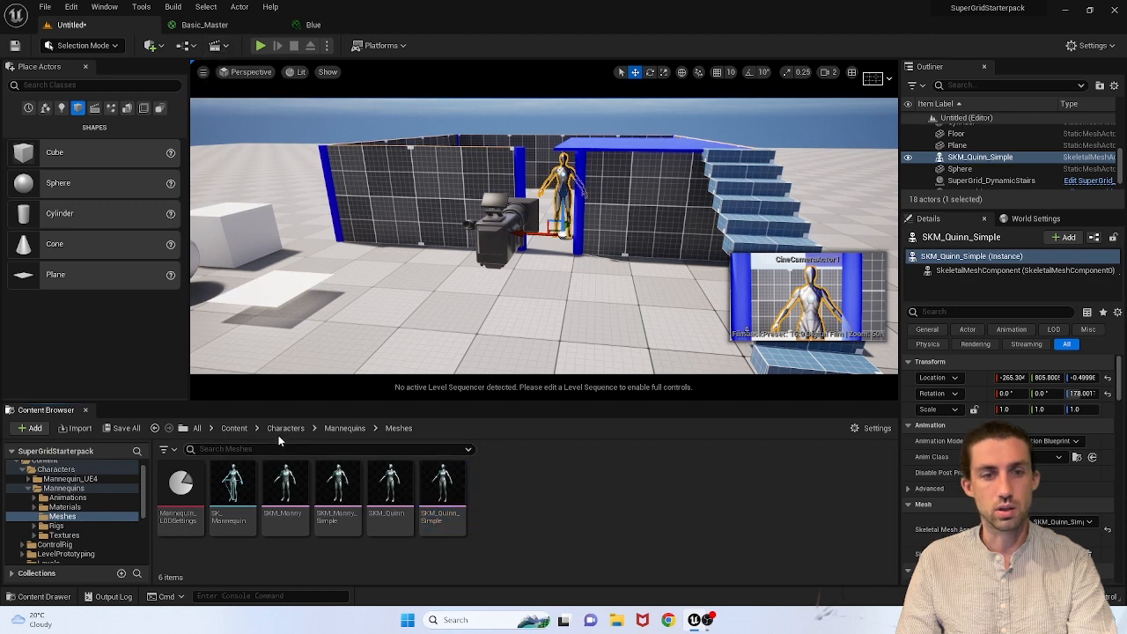
{"action": "left_click", "coordinate": [236, 429]}
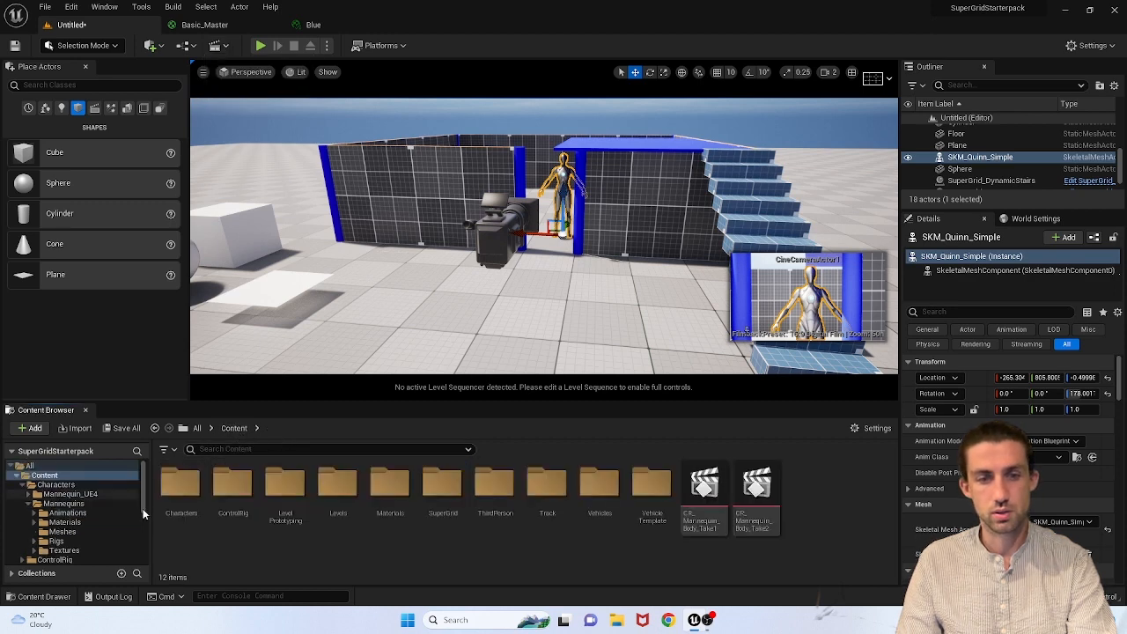
{"action": "right_click", "coordinate": [426, 559]}
{"action": "left_click", "coordinate": [476, 197]}
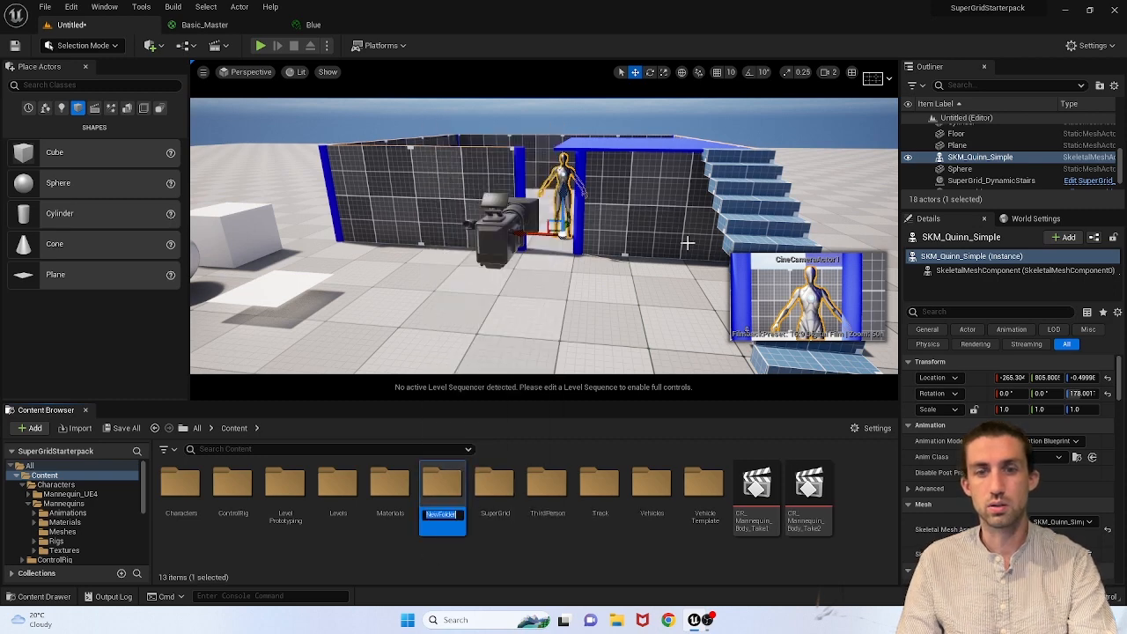
{"action": "type", "text": "Cinematics"}
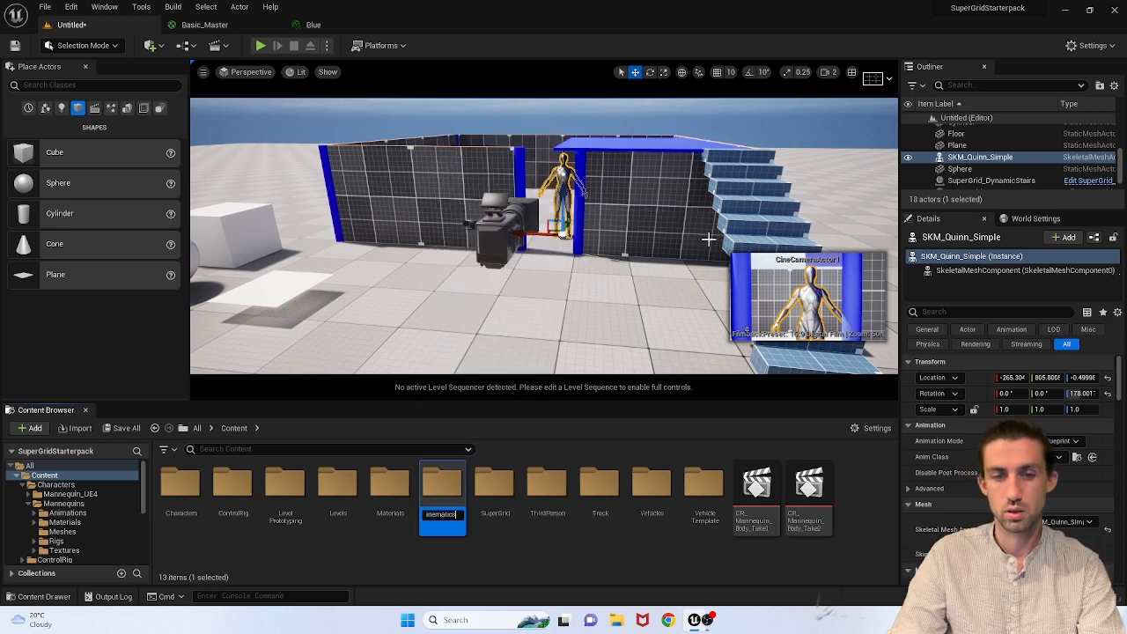
{"action": "key", "text": "Return"}
{"action": "double_click", "coordinate": [234, 492]}
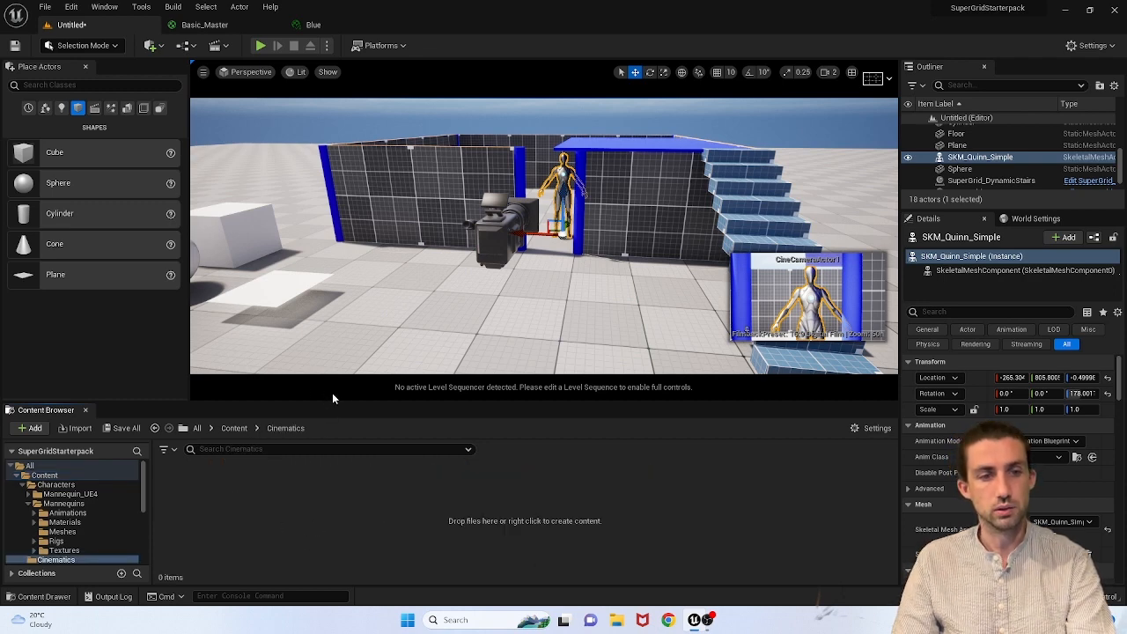
Step: Add a level sequence and save it as Level_Block1 in the Cinematics folder
{"action": "left_click", "coordinate": [225, 47]}
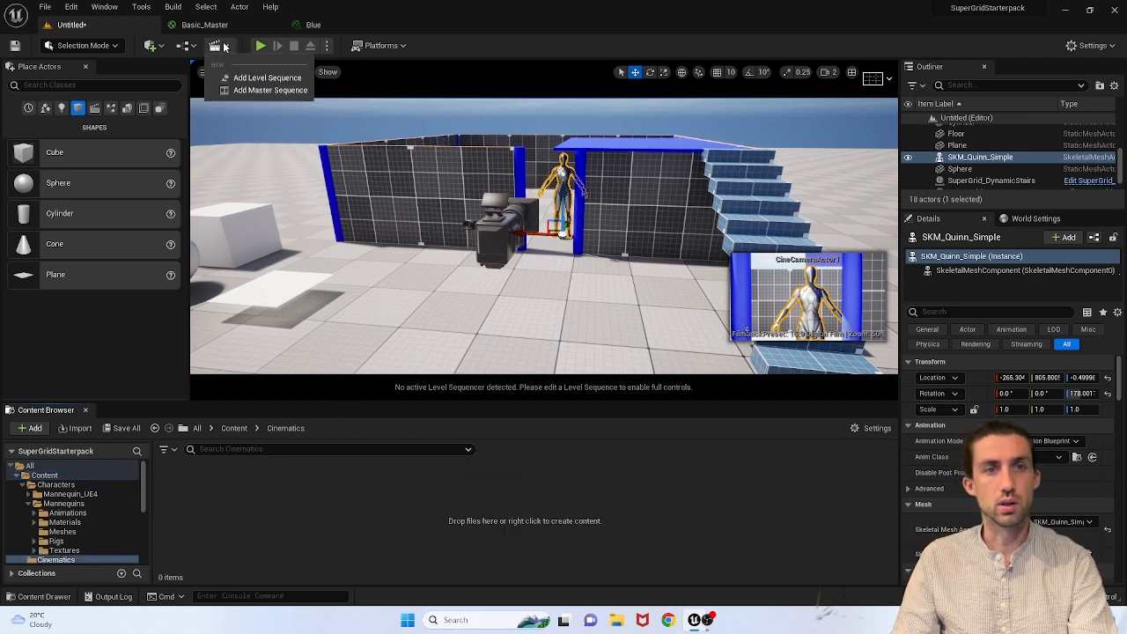
{"action": "left_click", "coordinate": [266, 78]}
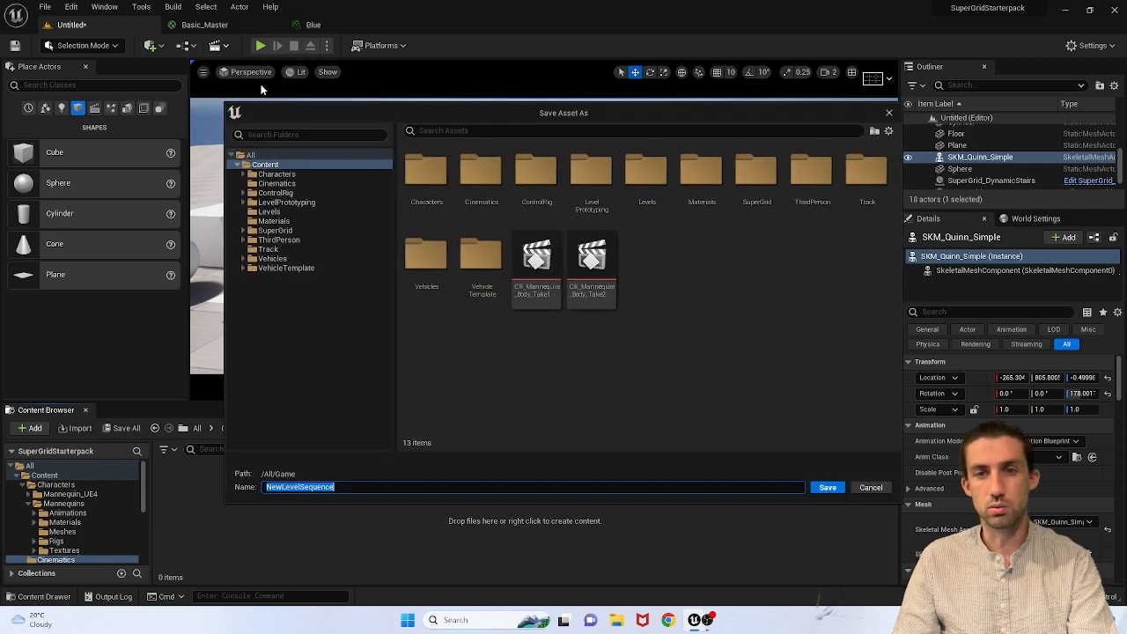
{"action": "double_click", "coordinate": [481, 173]}
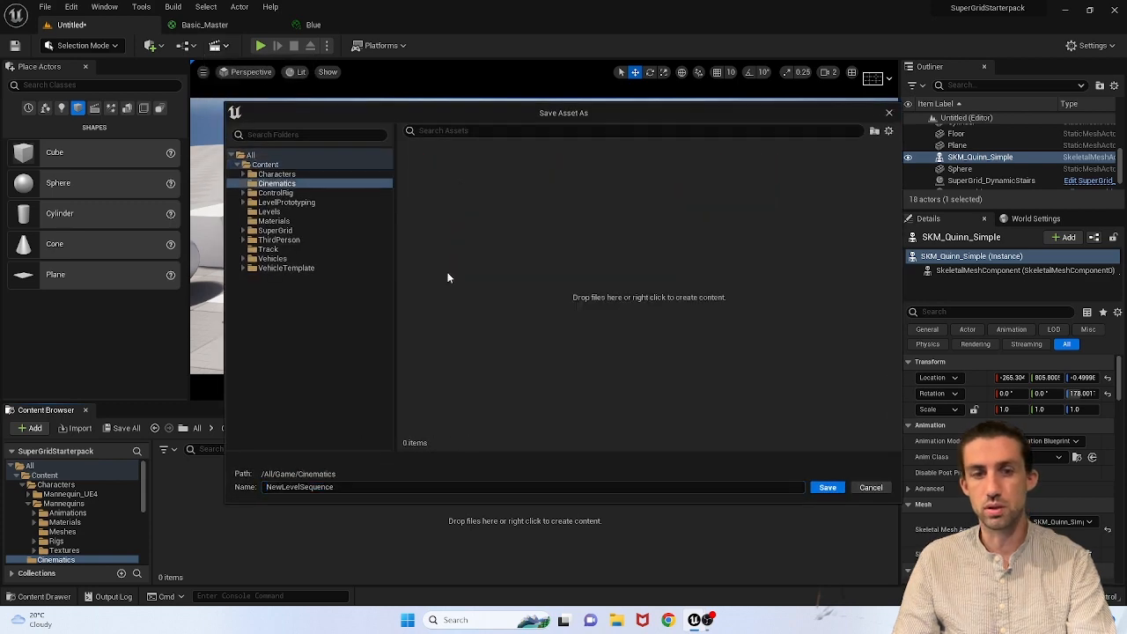
{"action": "left_click", "coordinate": [346, 494]}
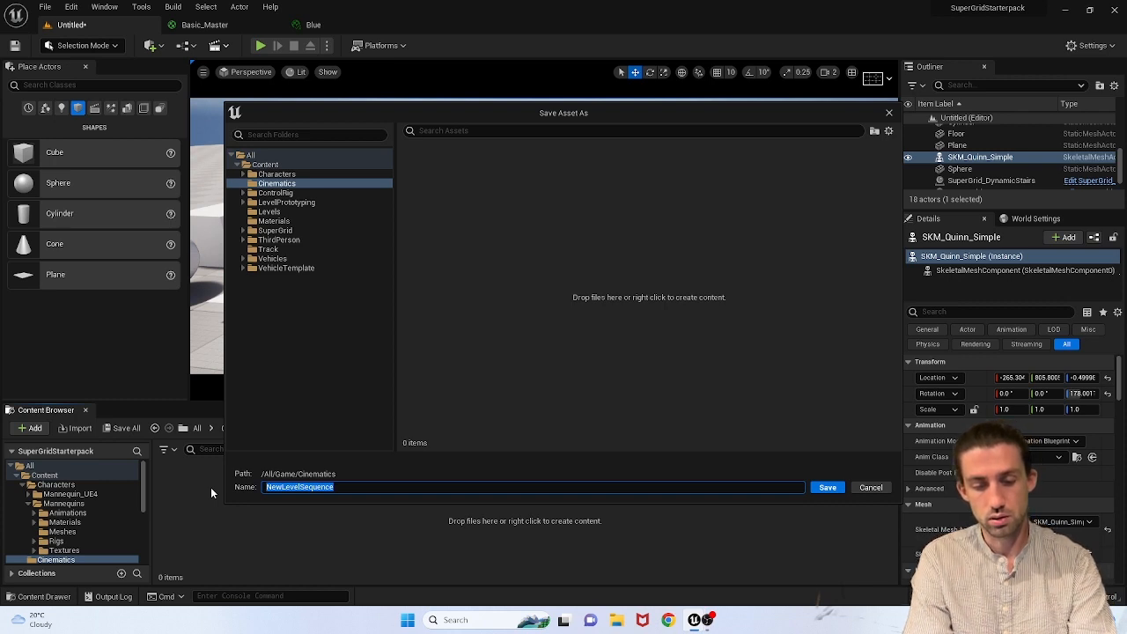
{"action": "type", "text": "Level1"}
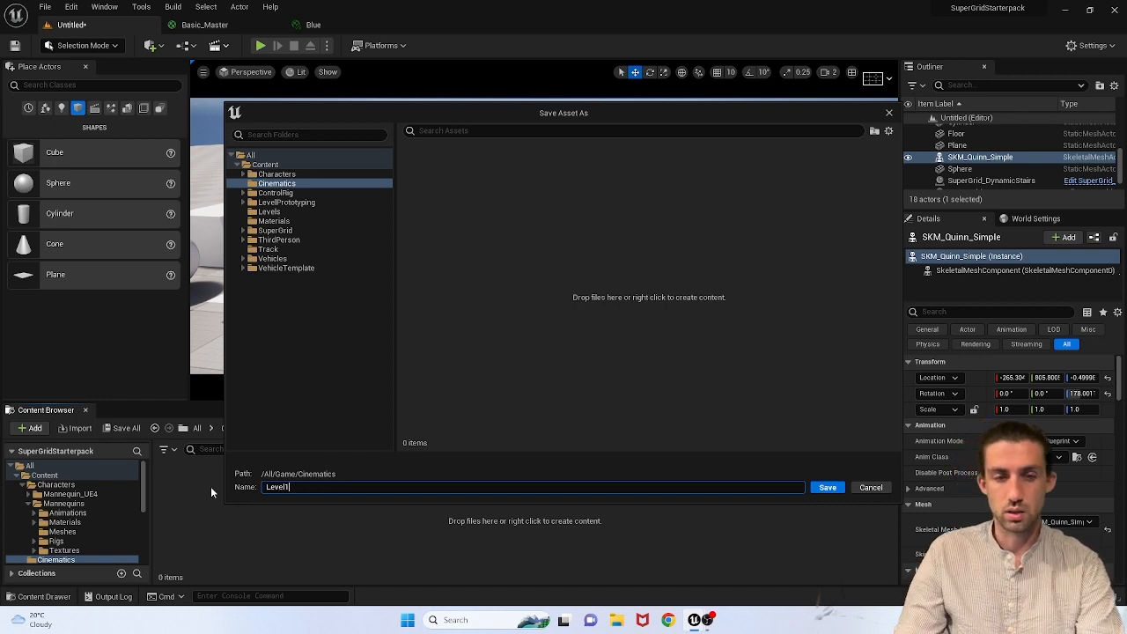
{"action": "key", "text": "BackSpace"}
{"action": "type", "text": "_Block1"}
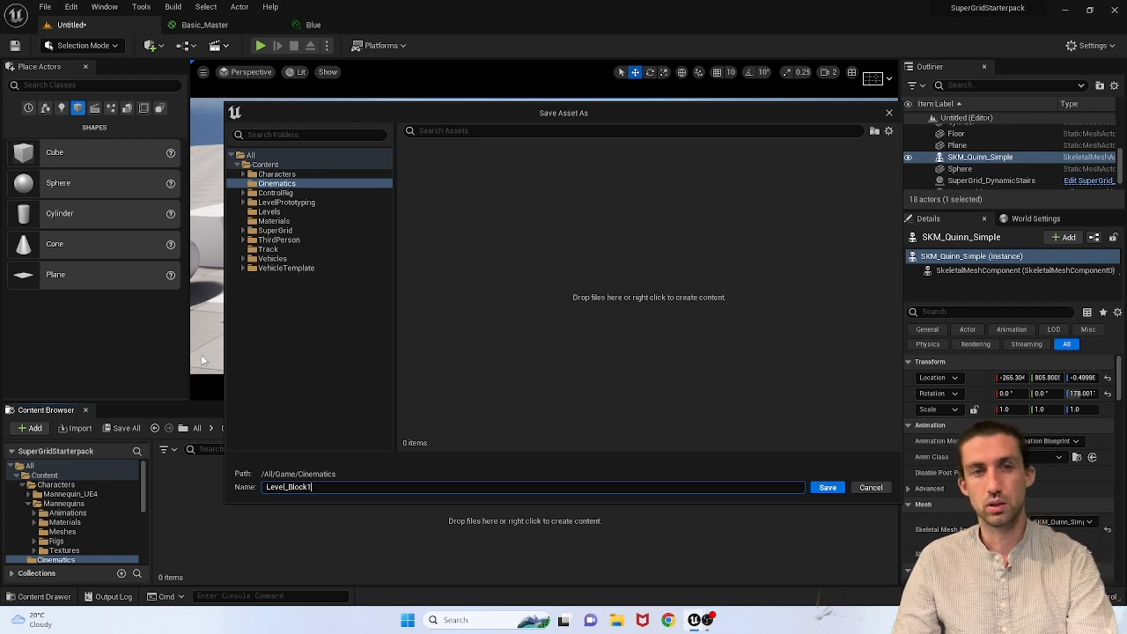
{"action": "left_click", "coordinate": [828, 490]}
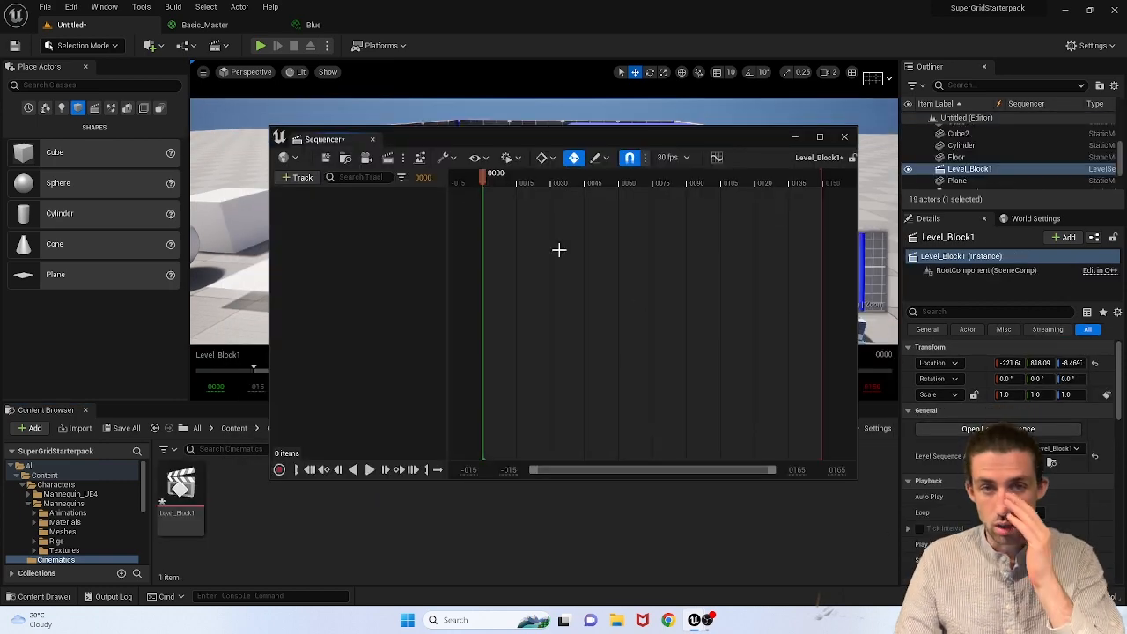
Step: Dock the Sequencer in the same tab group as the Content Browser, placing it first and bringing it to the front
{"action": "left_click_drag", "start_coordinate": [335, 138], "coordinate": [146, 411]}
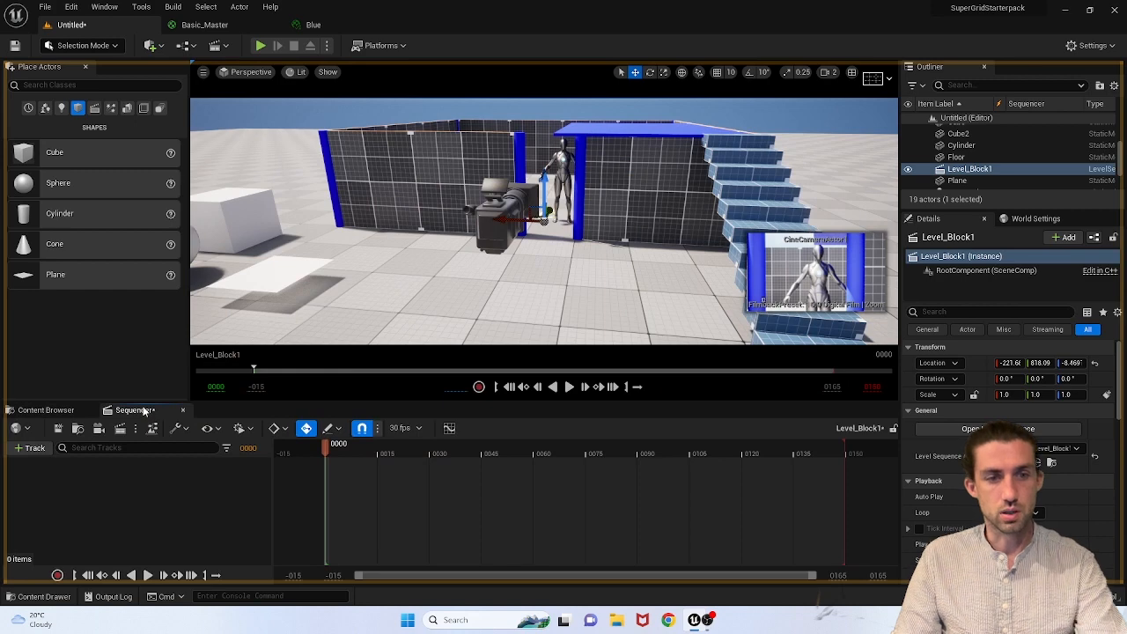
{"action": "left_click", "coordinate": [70, 411]}
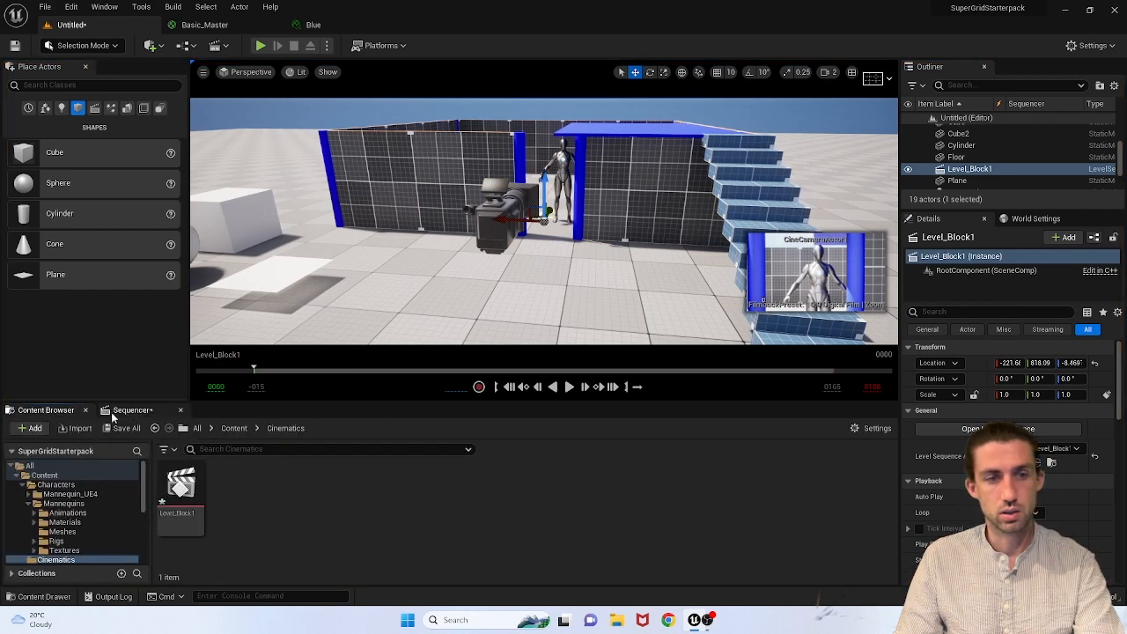
{"action": "left_click_drag", "start_coordinate": [115, 411], "coordinate": [867, 494]}
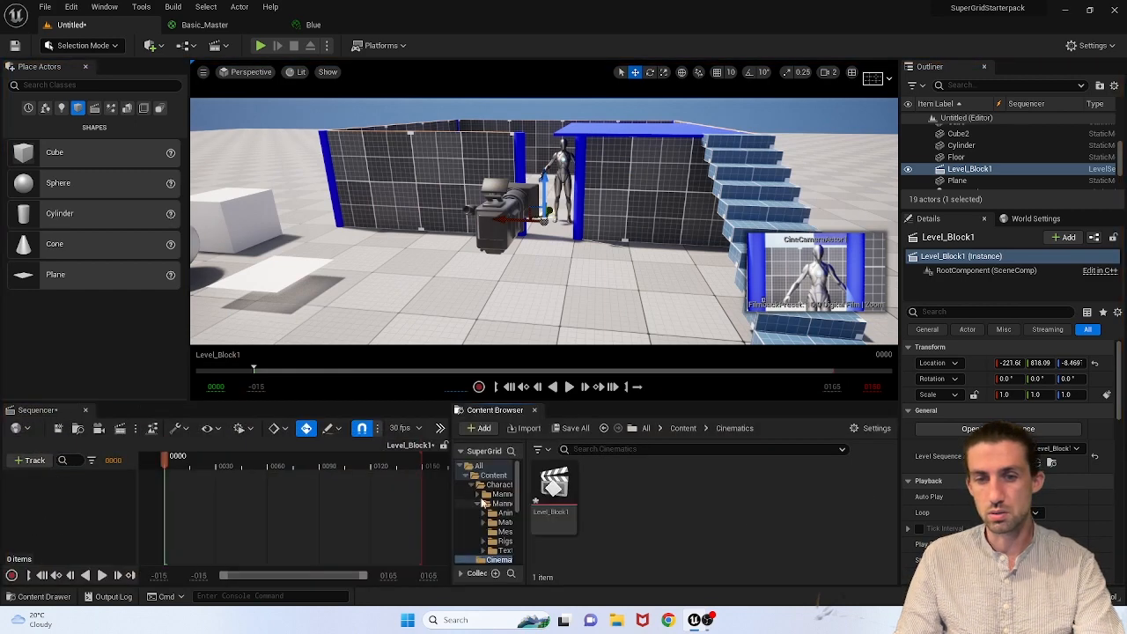
{"action": "left_click_drag", "start_coordinate": [450, 496], "coordinate": [595, 485]}
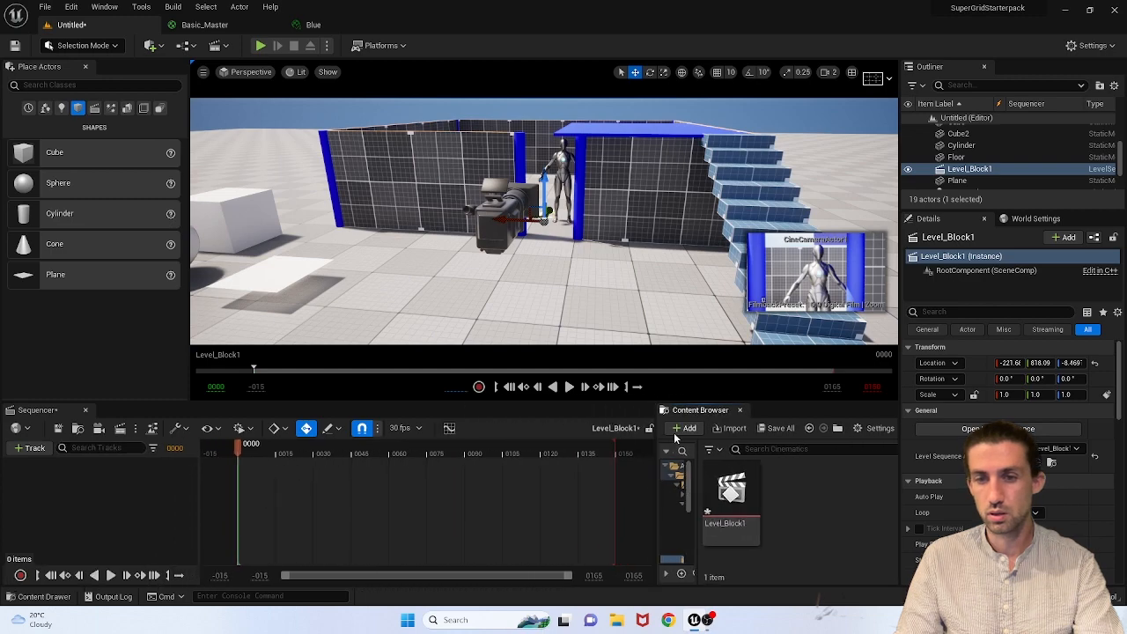
{"action": "left_click_drag", "start_coordinate": [609, 408], "coordinate": [135, 409]}
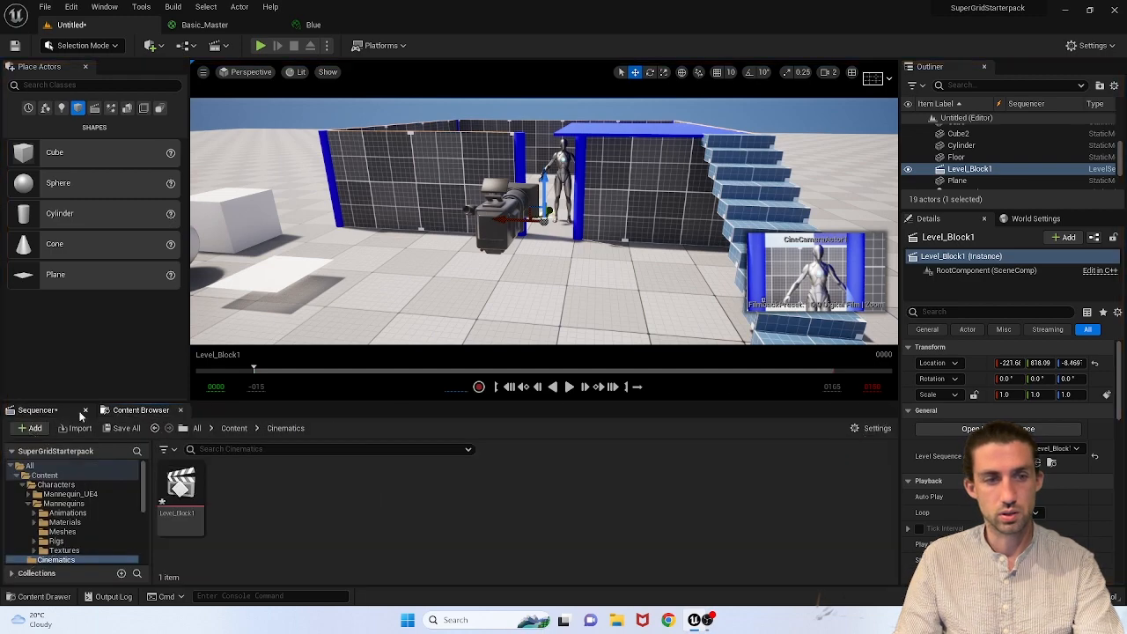
{"action": "left_click", "coordinate": [53, 411]}
{"action": "right_click_drag", "start_coordinate": [570, 271], "coordinate": [648, 250]}
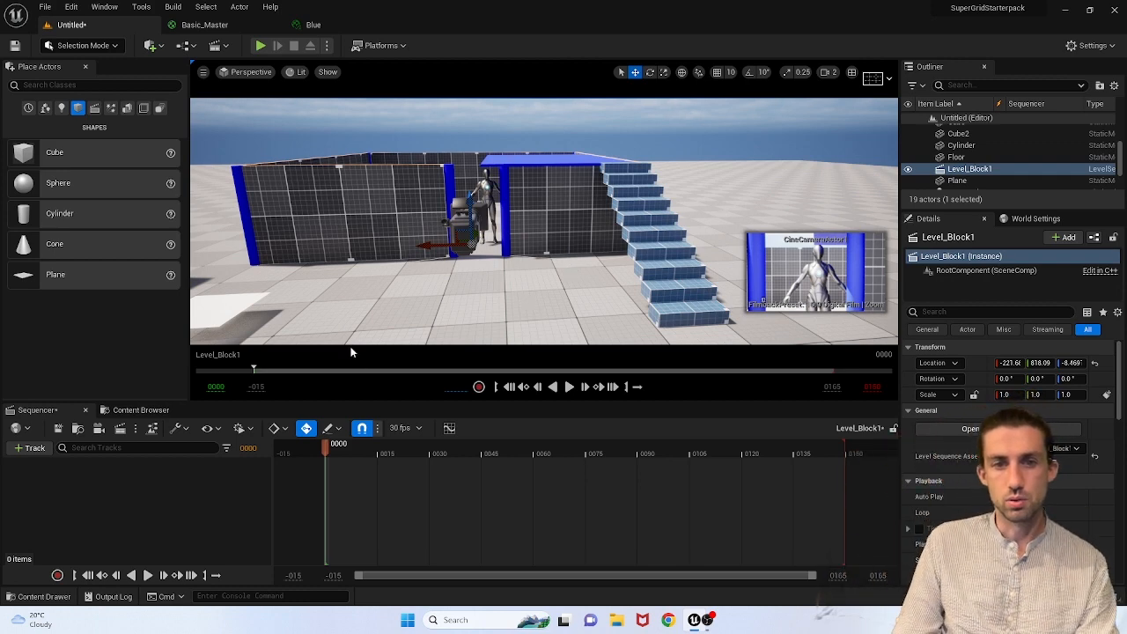
Step: Add the cine camera actor in front of the doorway to the Level_Block1 sequence as a track and stop piloting it in the viewport
{"action": "right_click_drag", "start_coordinate": [544, 220], "coordinate": [517, 243]}
{"action": "key", "text": "d"}
{"action": "key", "text": "a"}
{"action": "key", "text": "e"}
{"action": "right_click_drag", "start_coordinate": [488, 292], "coordinate": [488, 292]}
{"action": "key", "text": "d"}
{"action": "key", "text": "w"}
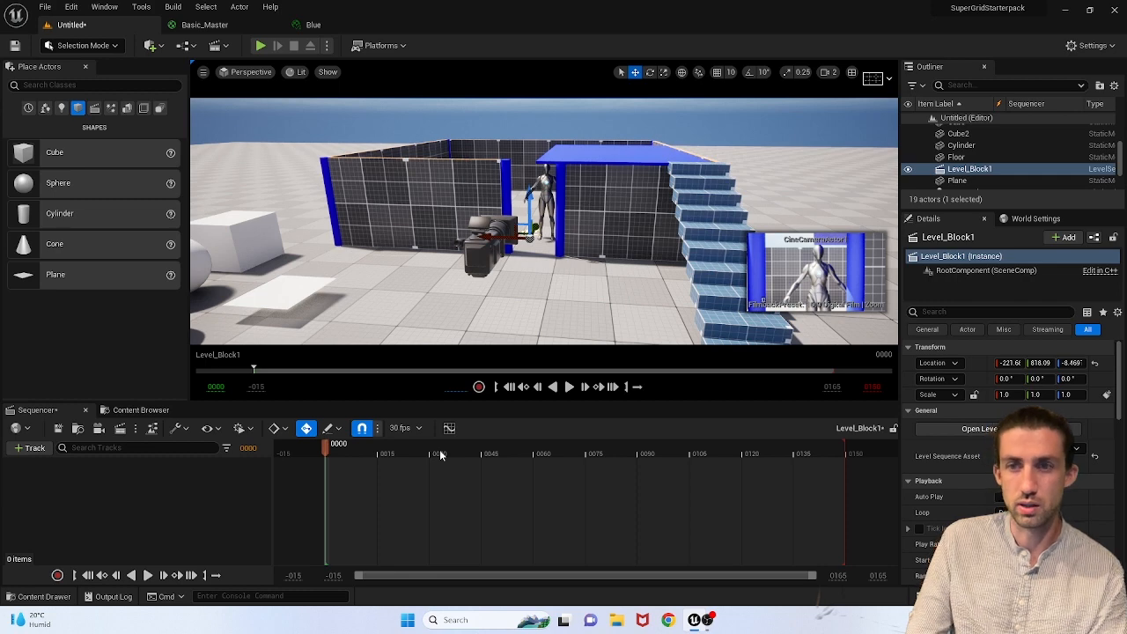
{"action": "left_click", "coordinate": [479, 251]}
{"action": "left_click_drag", "start_coordinate": [978, 176], "coordinate": [126, 520]}
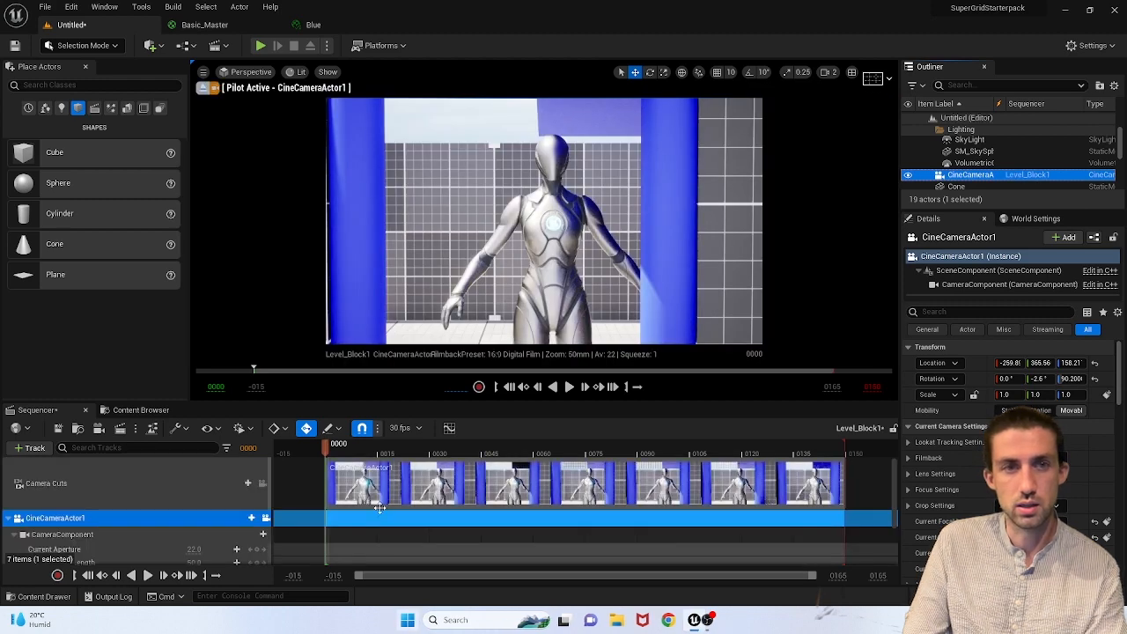
{"action": "left_click", "coordinate": [203, 87]}
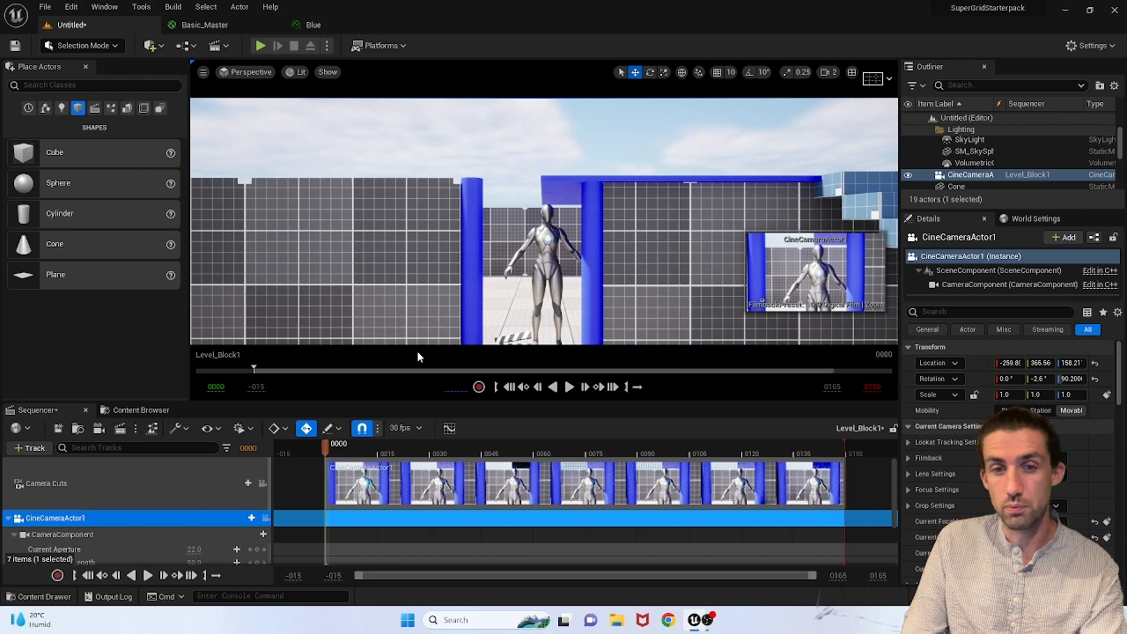
Step: Lock the viewport to the Camera Cuts track, play the shot, and unlock the viewport again
{"action": "right_click_drag", "start_coordinate": [403, 294], "coordinate": [436, 344]}
{"action": "key", "text": "s"}
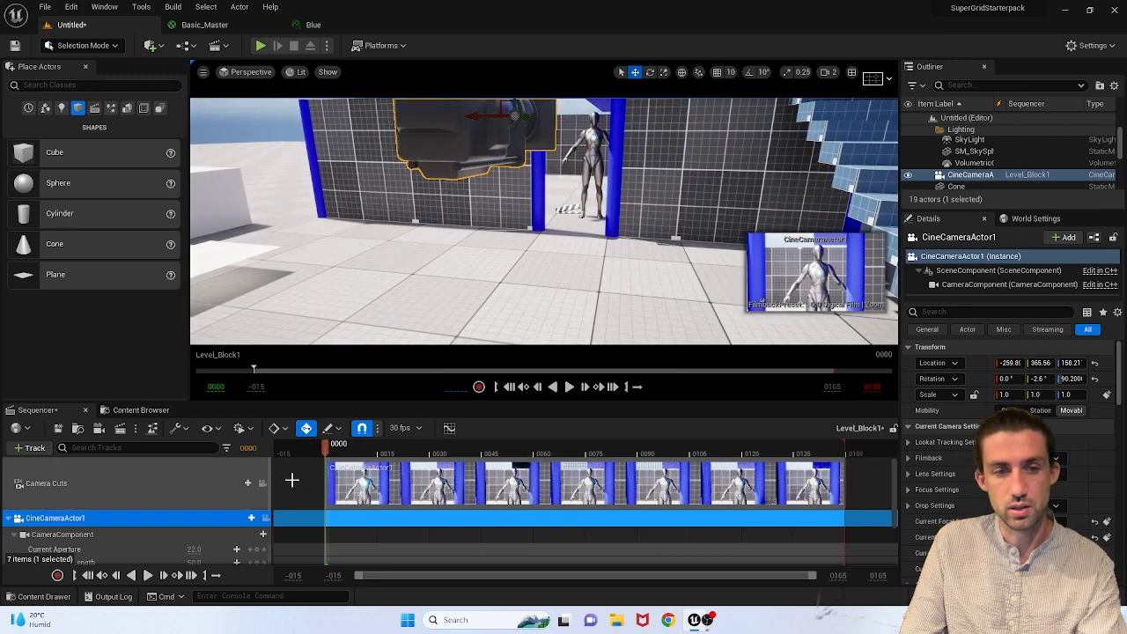
{"action": "left_click", "coordinate": [262, 484]}
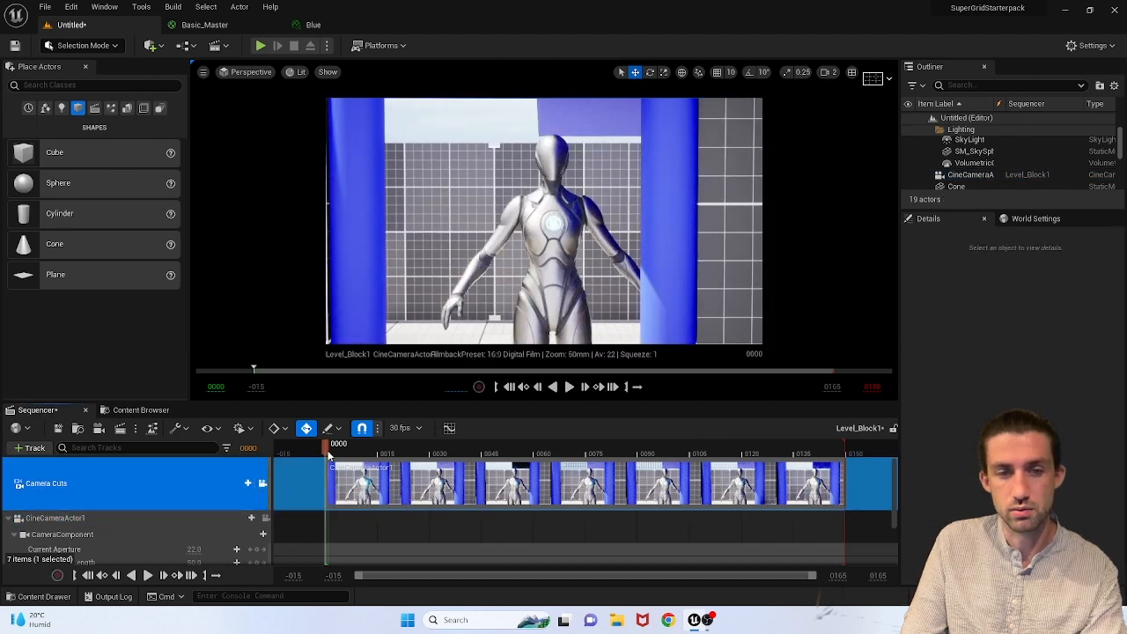
{"action": "key", "text": "space"}
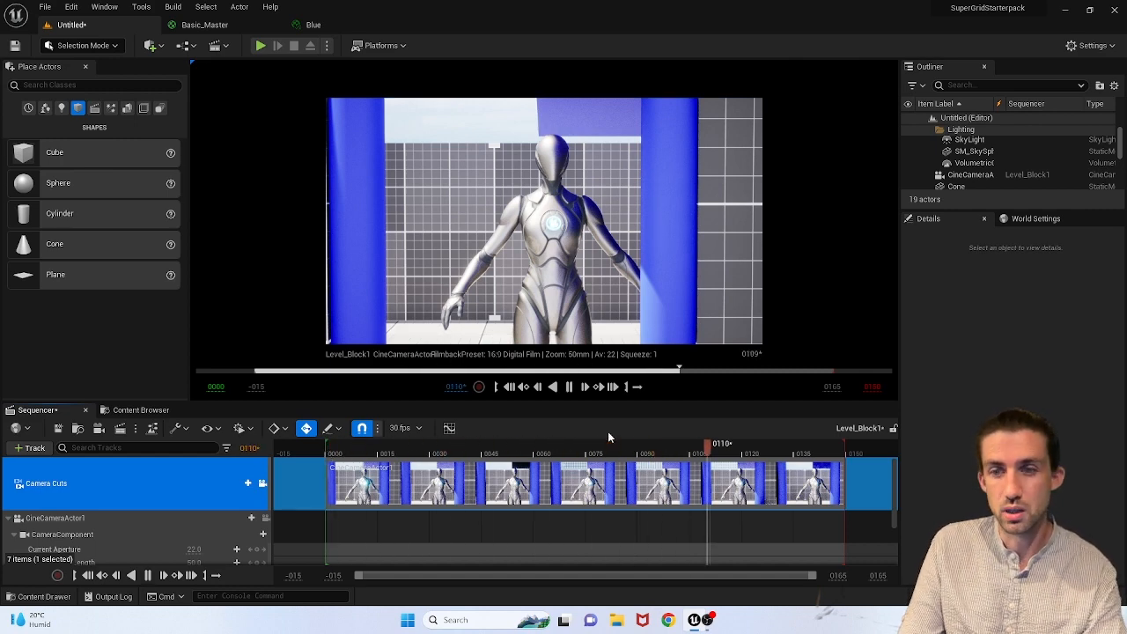
{"action": "key", "text": "space"}
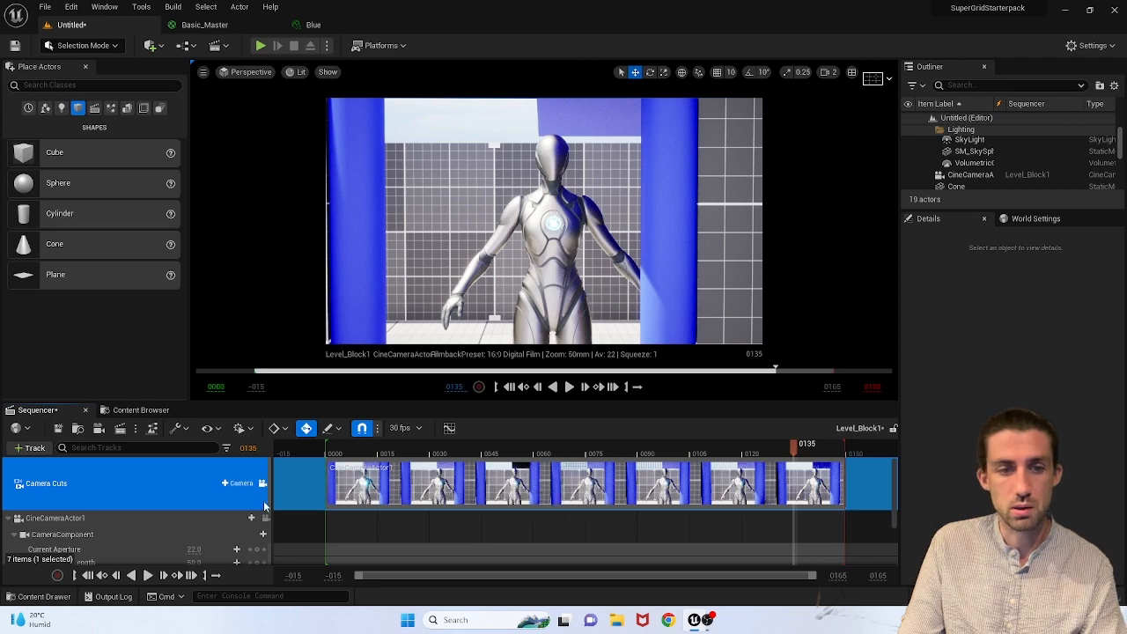
{"action": "left_click", "coordinate": [261, 486]}
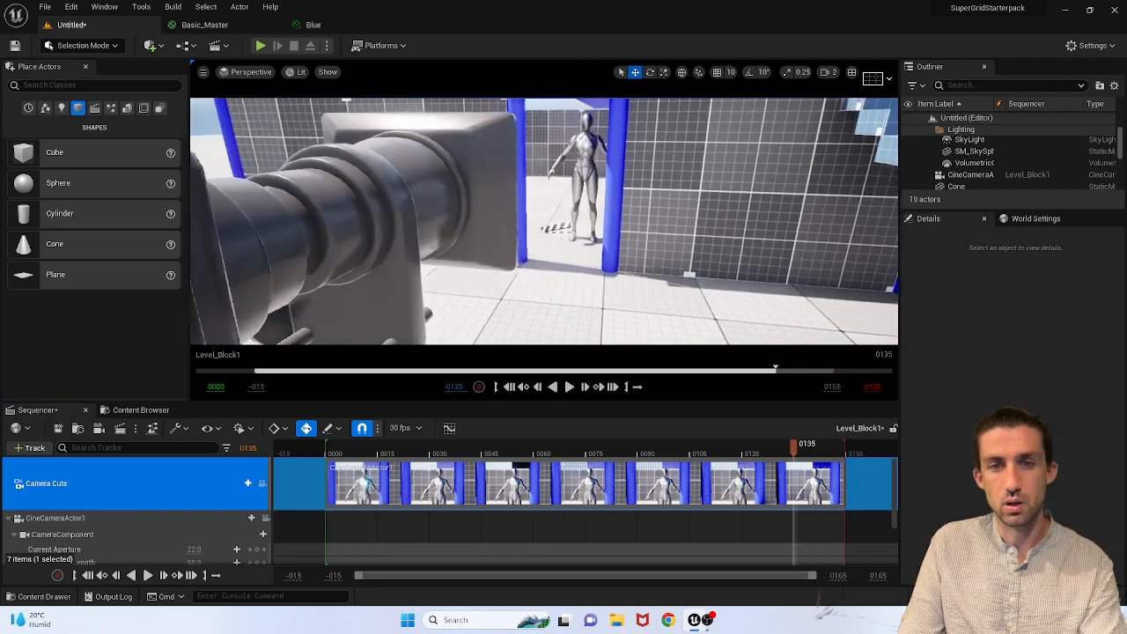
Step: Move the cine camera sideways to about X -251 at frame 0 and key its transform there
{"action": "right_click_drag", "start_coordinate": [375, 214], "coordinate": [423, 216]}
{"action": "left_click", "coordinate": [375, 214]}
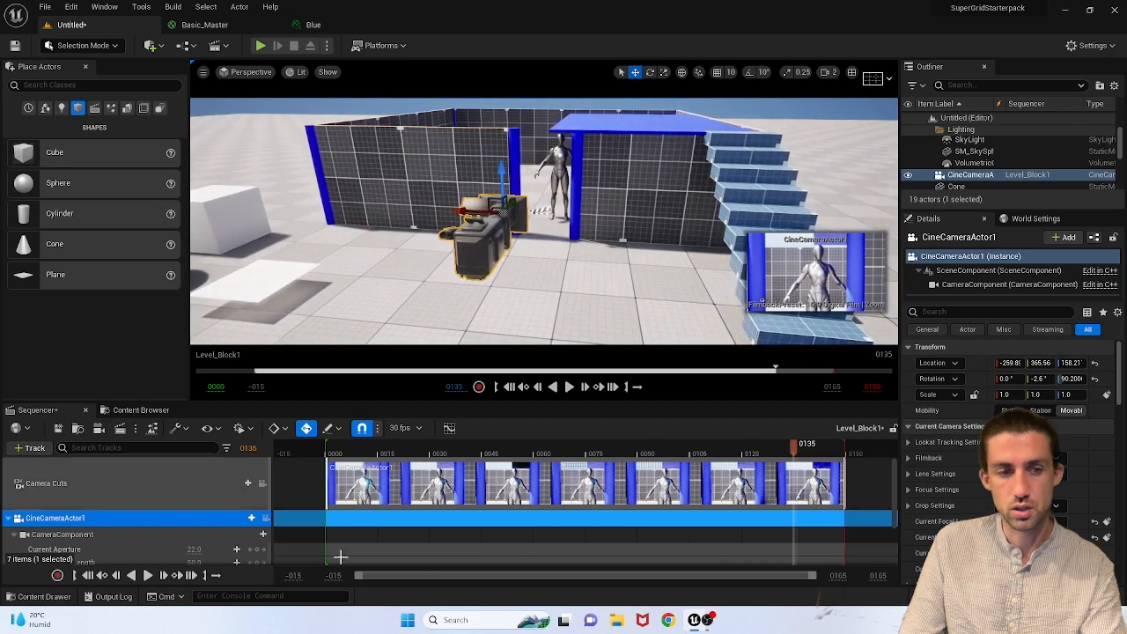
{"action": "scroll", "coordinate": [377, 500], "scroll_direction": "down", "scroll_amount": 2}
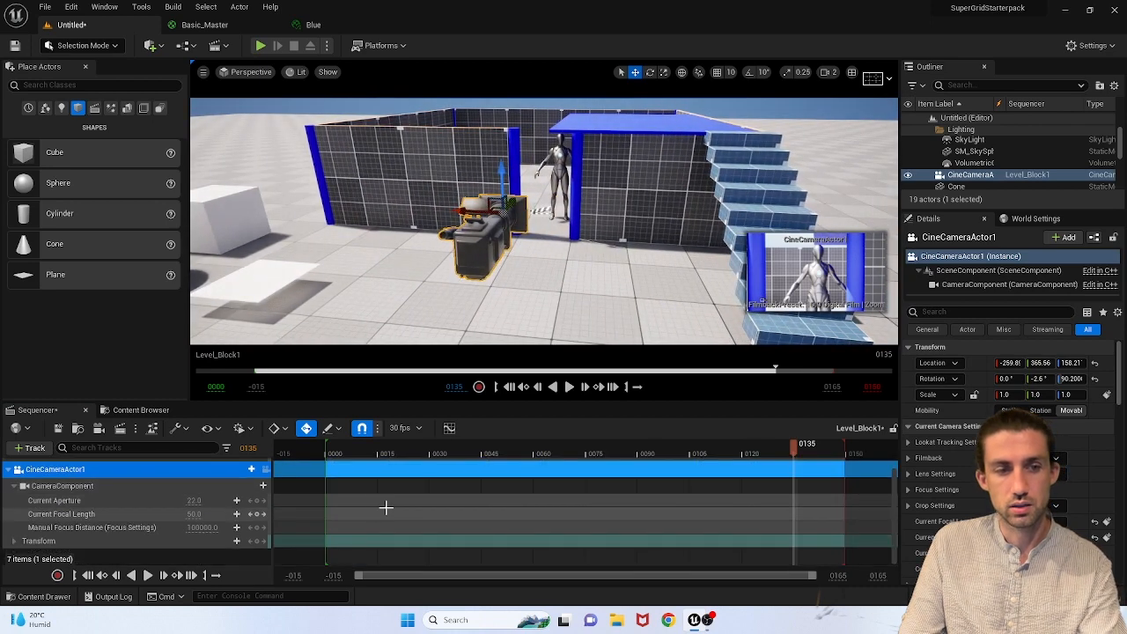
{"action": "left_click", "coordinate": [511, 387]}
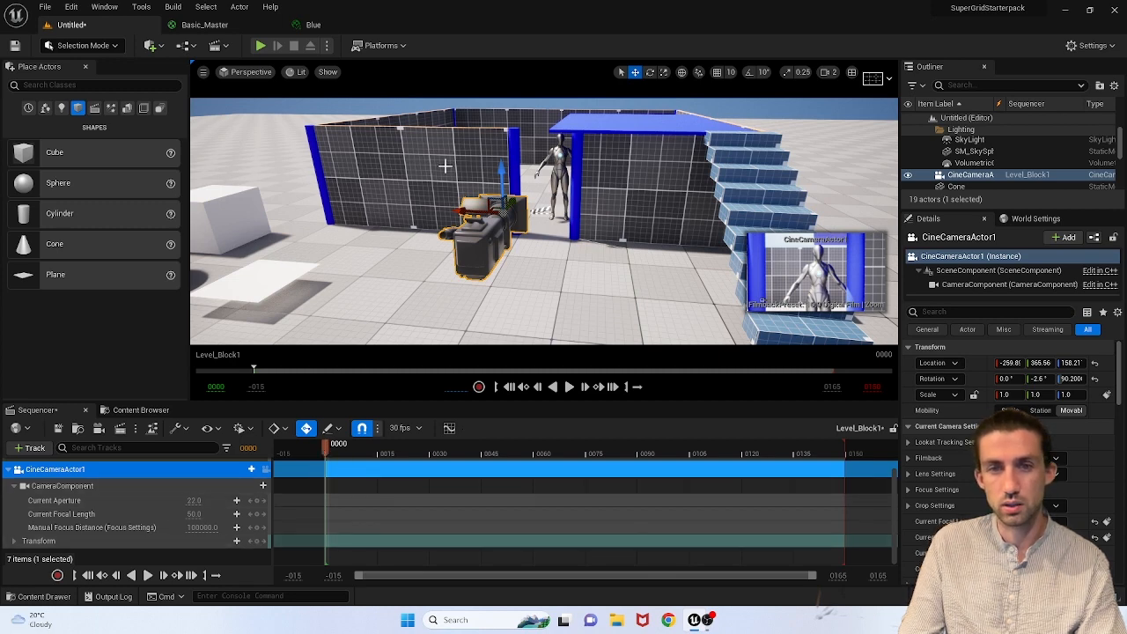
{"action": "left_click_drag", "start_coordinate": [468, 210], "coordinate": [461, 233]}
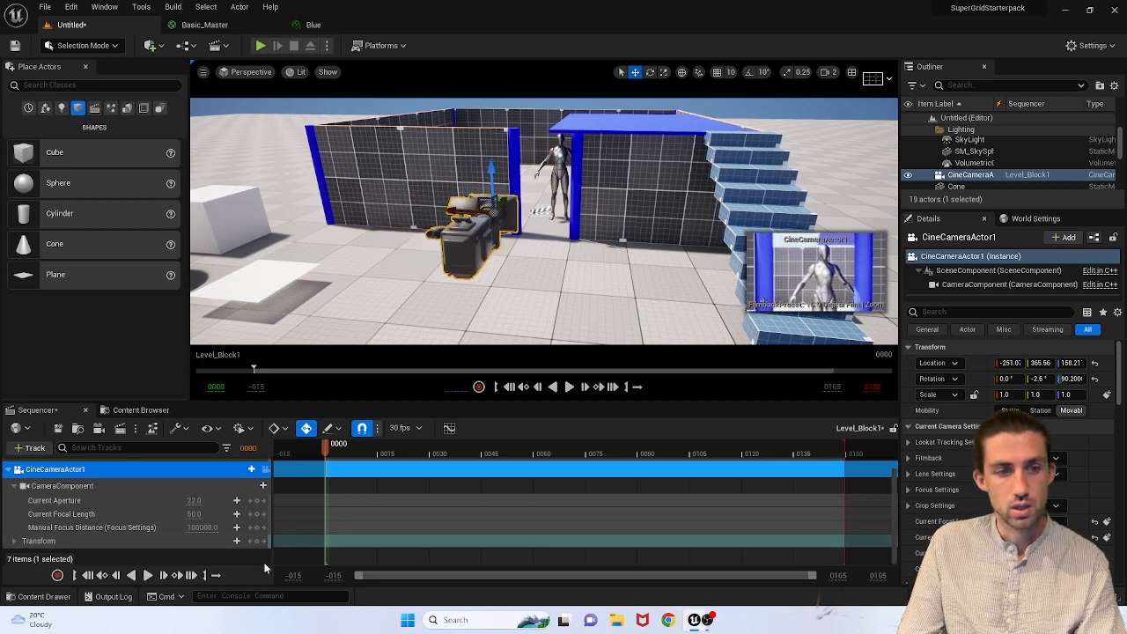
{"action": "left_click", "coordinate": [256, 541]}
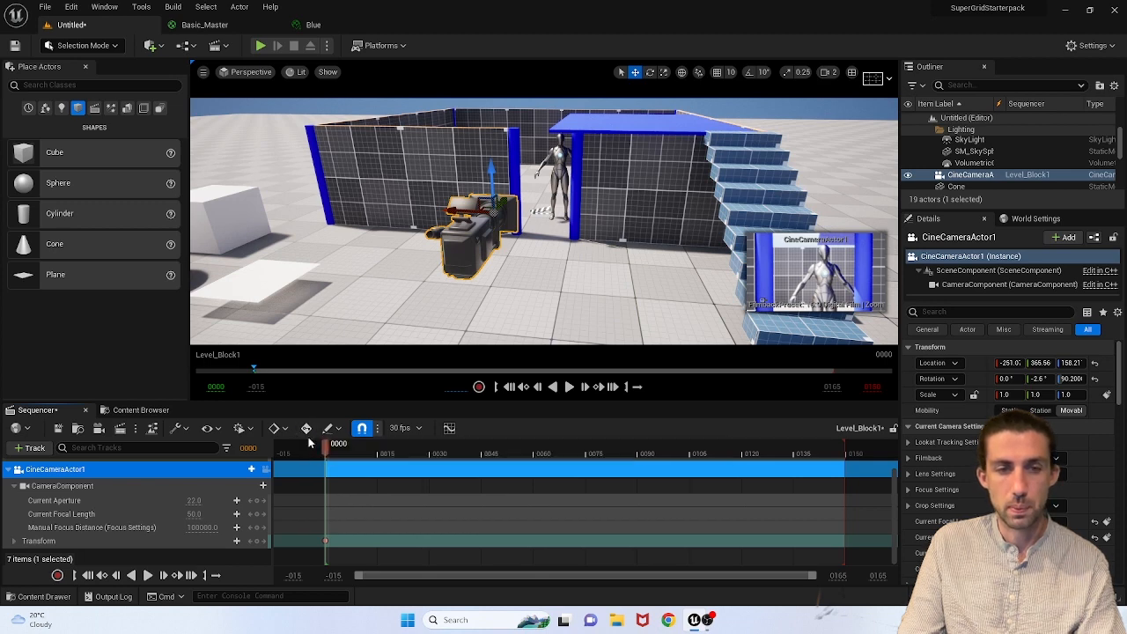
Step: Try an automatically keyed sideways camera move at frame 149, to about X -297, and scrub back through it
{"action": "left_click_drag", "start_coordinate": [368, 455], "coordinate": [808, 455]}
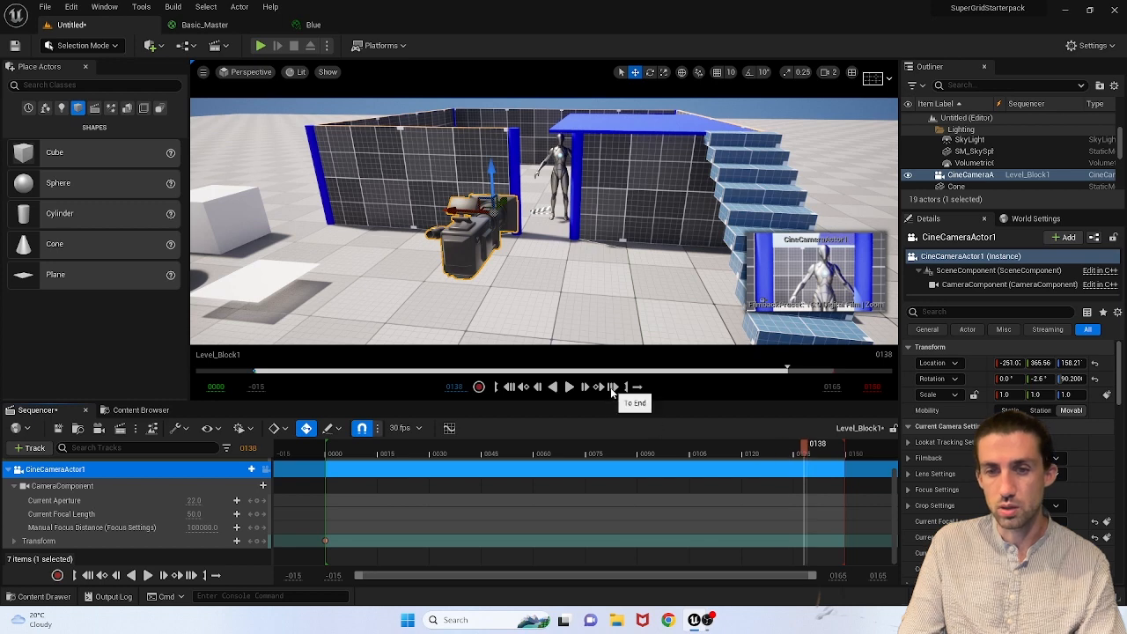
{"action": "left_click", "coordinate": [612, 390]}
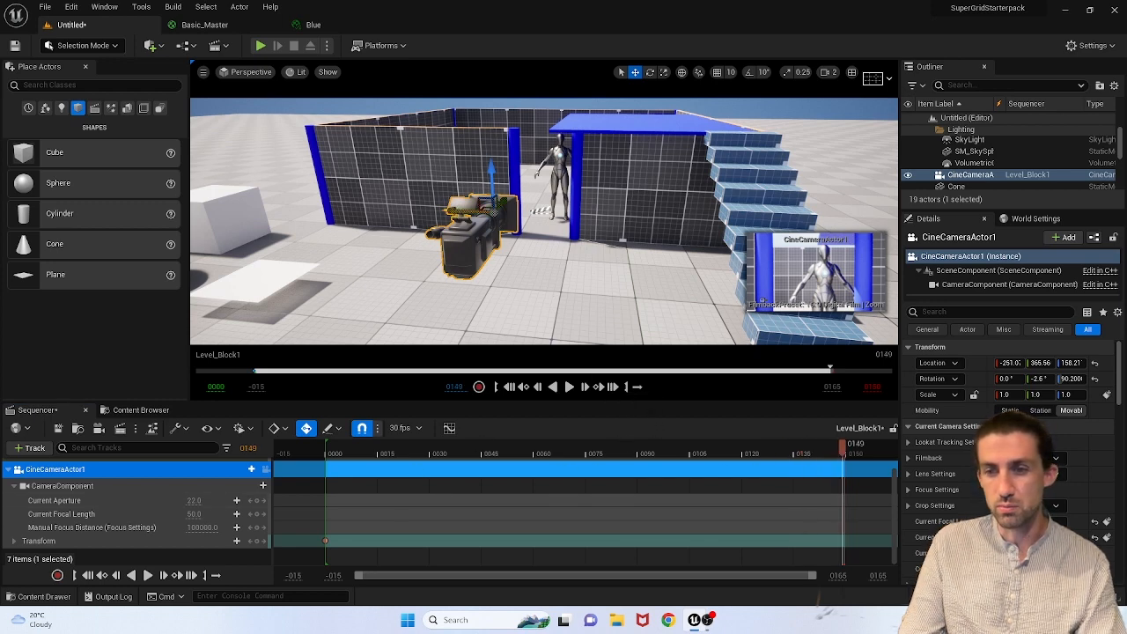
{"action": "left_click_drag", "start_coordinate": [468, 211], "coordinate": [522, 212]}
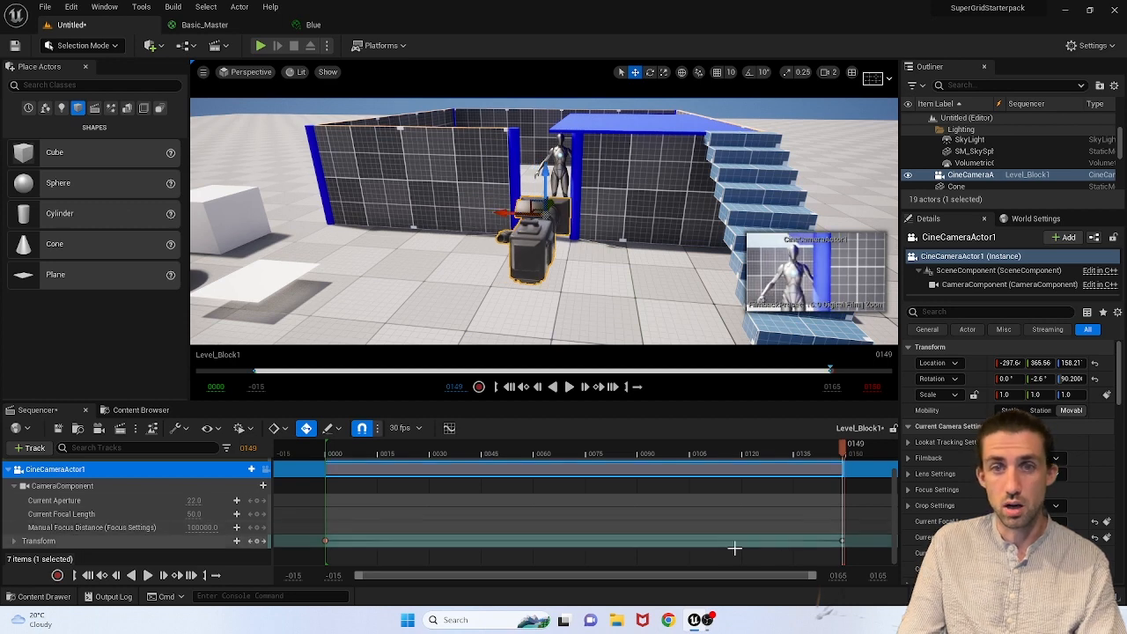
{"action": "mouse_move", "coordinate": [834, 448]}
{"action": "left_mouse_down"}
{"action": "mouse_move", "coordinate": [355, 454]}
{"action": "mouse_move", "coordinate": [823, 467]}
{"action": "left_mouse_up"}
Step: Try moving the camera sideways to about X -202 at frame 140 with automatic keying turned off
{"action": "left_click", "coordinate": [357, 459]}
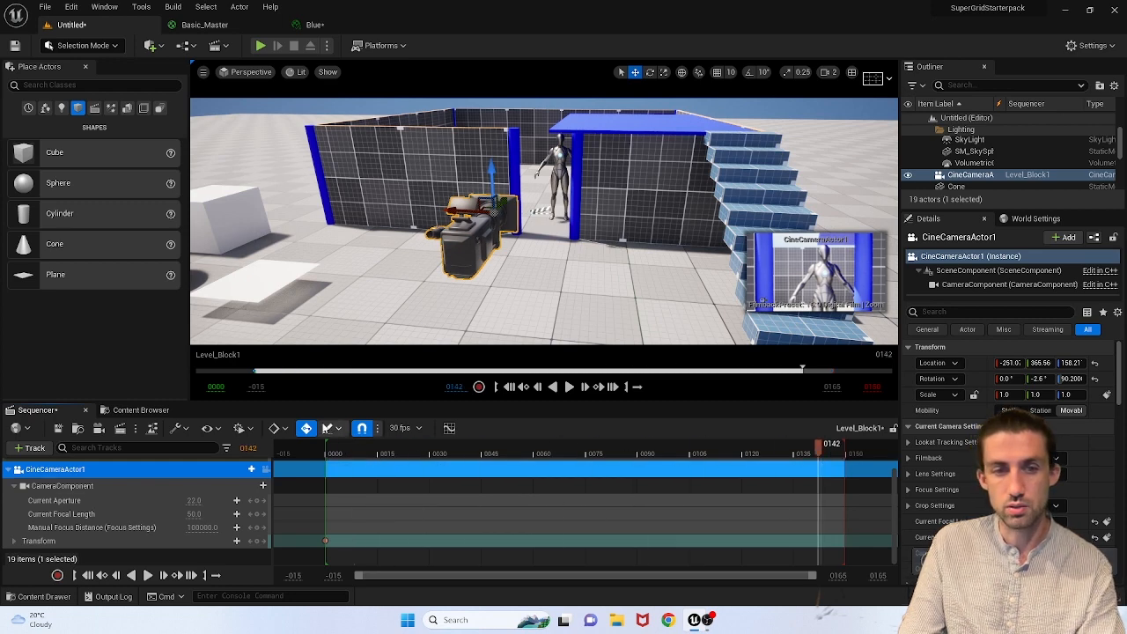
{"action": "left_click", "coordinate": [809, 452]}
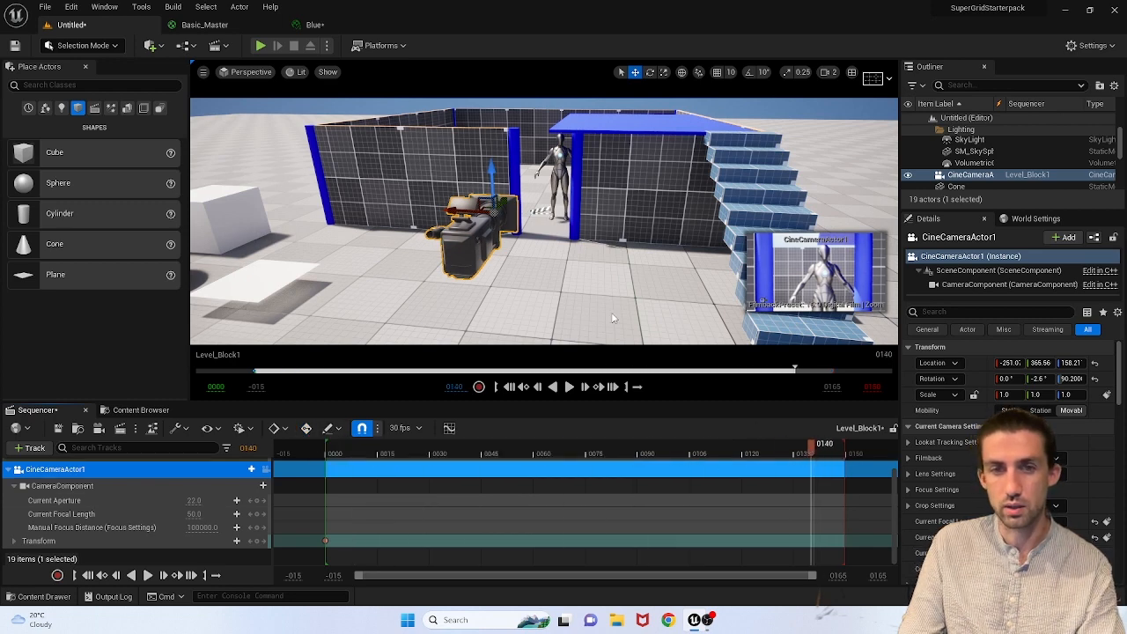
{"action": "left_click_drag", "start_coordinate": [476, 210], "coordinate": [410, 206]}
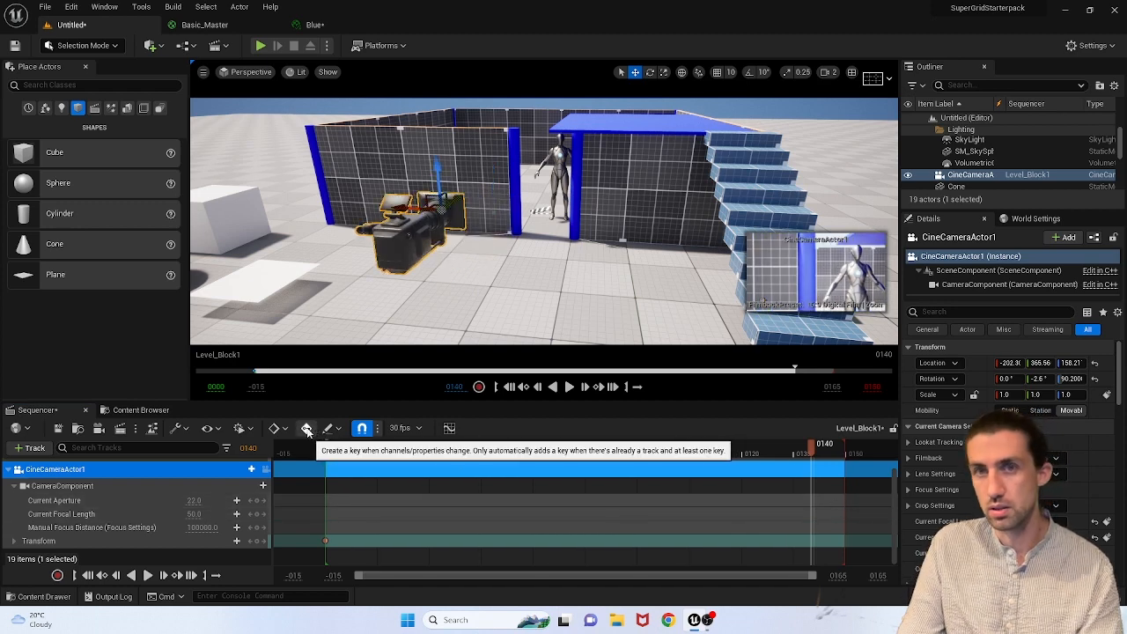
Step: Turn automatic keying back on and, at frame 149, move the camera toward the mannequin to about X -259, Y 611, Z 167
{"action": "left_click", "coordinate": [613, 386]}
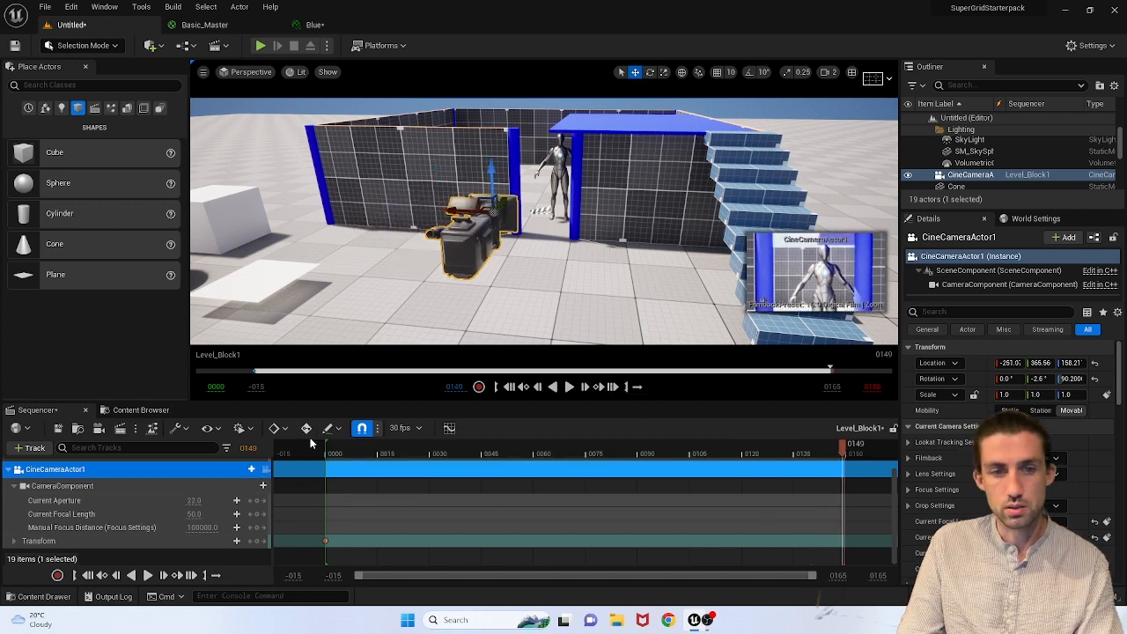
{"action": "left_click", "coordinate": [306, 429]}
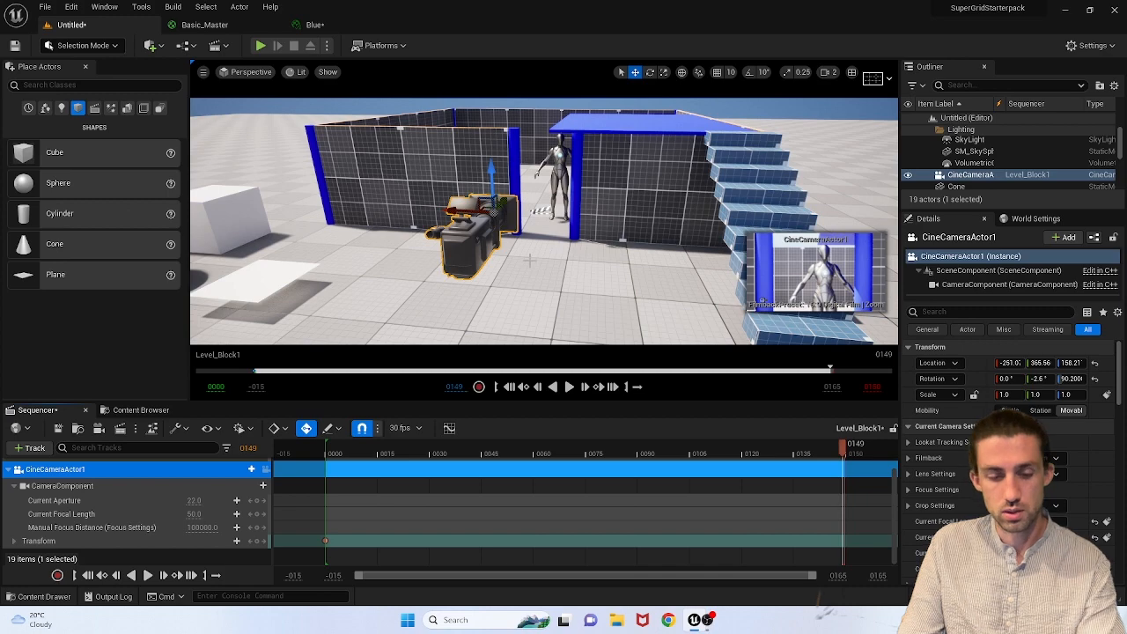
{"action": "right_click_drag", "start_coordinate": [530, 260], "coordinate": [527, 285]}
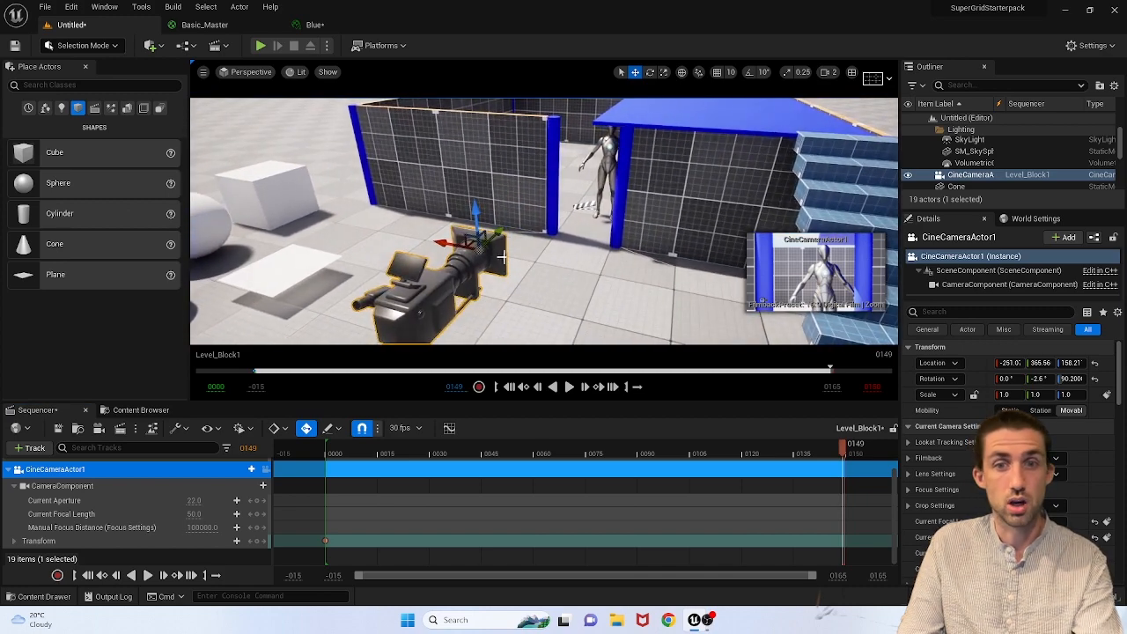
{"action": "left_click_drag", "start_coordinate": [499, 228], "coordinate": [573, 116]}
{"action": "left_click_drag", "start_coordinate": [540, 152], "coordinate": [546, 155]}
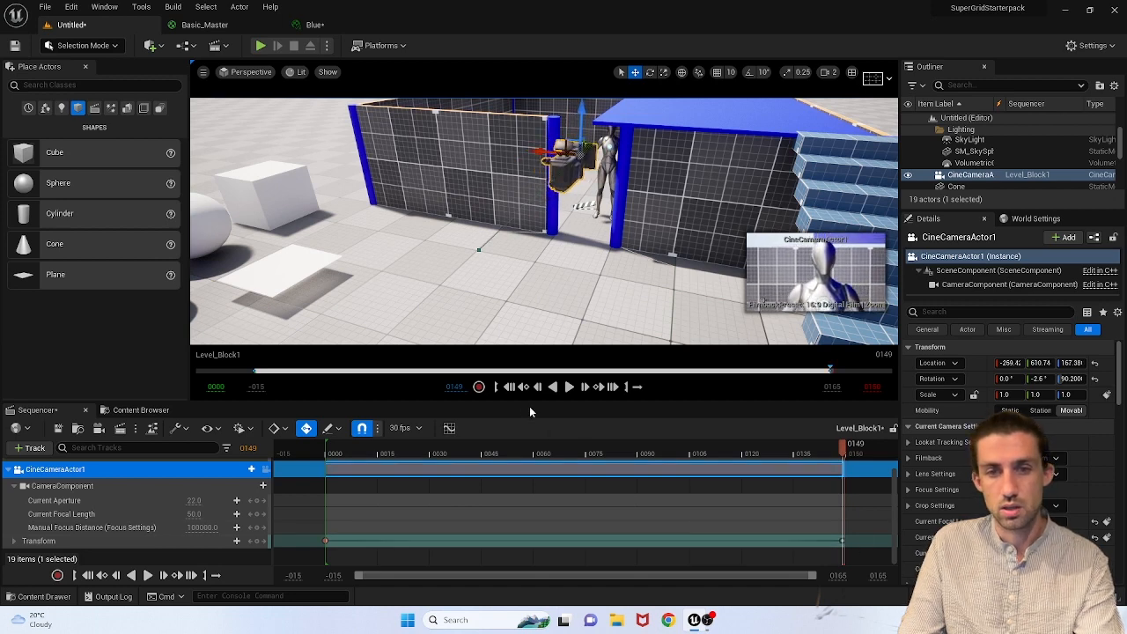
Step: Play and scrub the camera move from the start of the sequence, and enable looped playback
{"action": "left_click", "coordinate": [510, 392]}
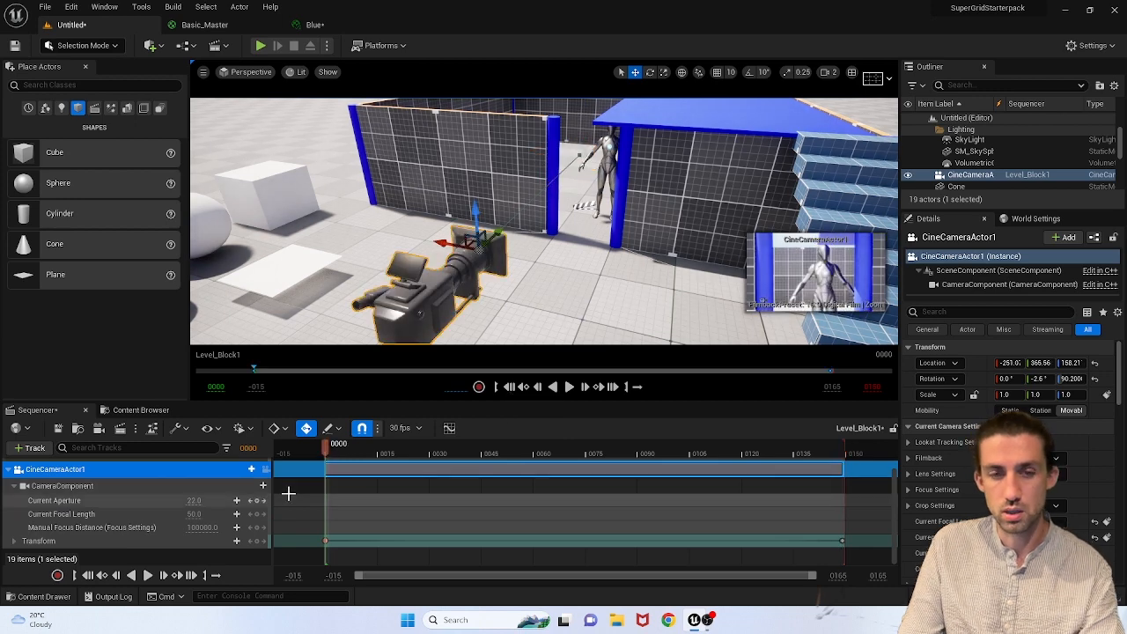
{"action": "key", "text": "space"}
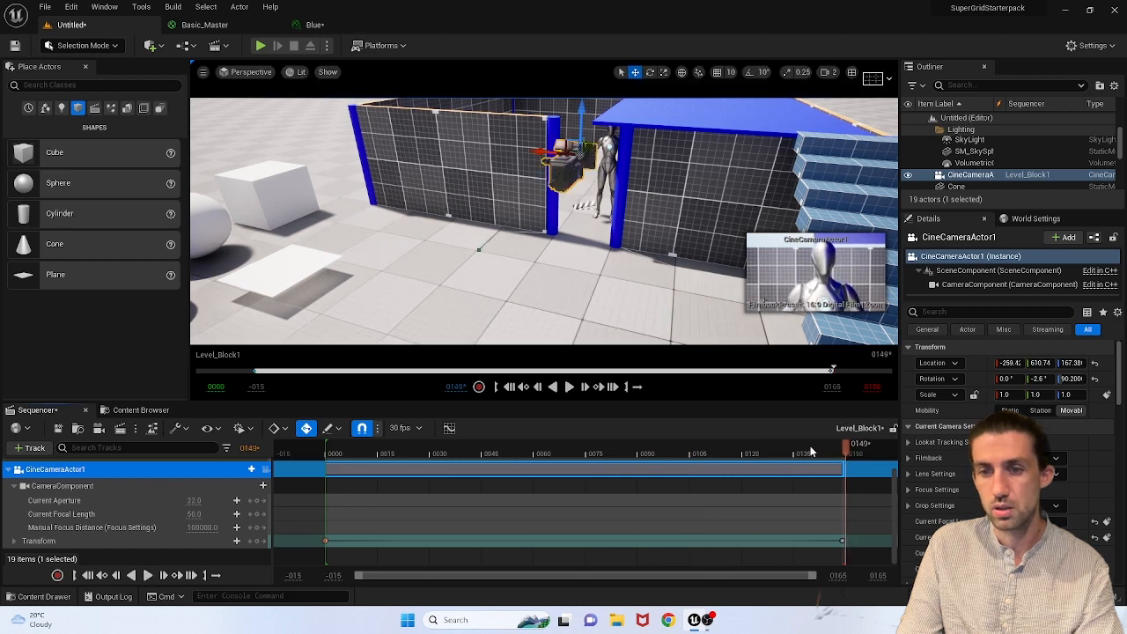
{"action": "left_click_drag", "start_coordinate": [812, 451], "coordinate": [656, 441]}
{"action": "left_click", "coordinate": [638, 387]}
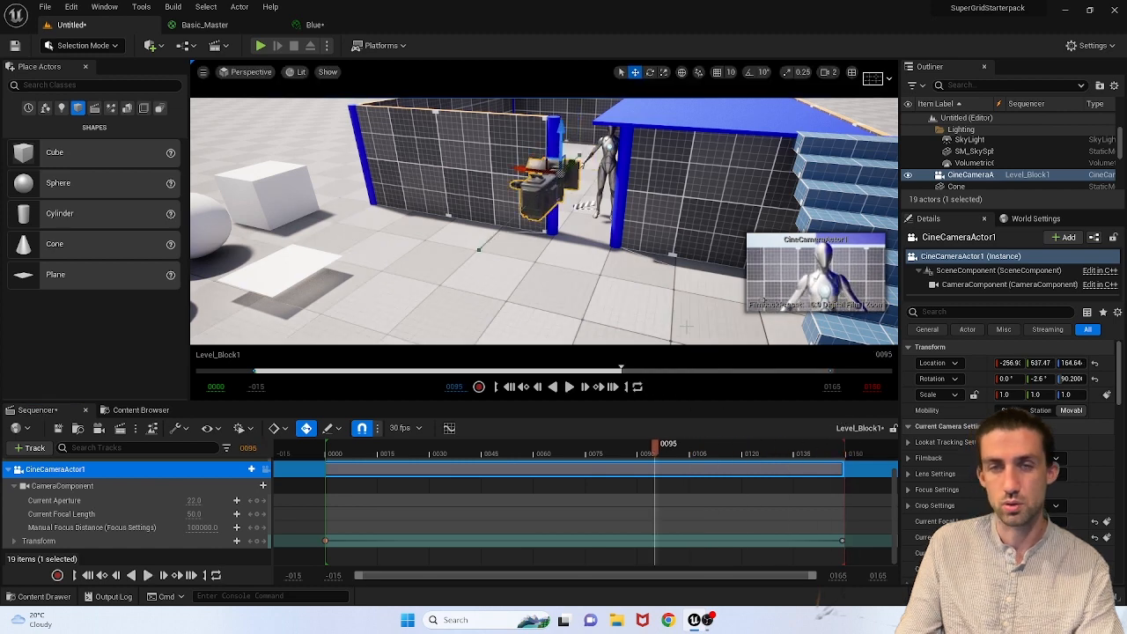
{"action": "left_click", "coordinate": [344, 454]}
{"action": "key", "text": "space"}
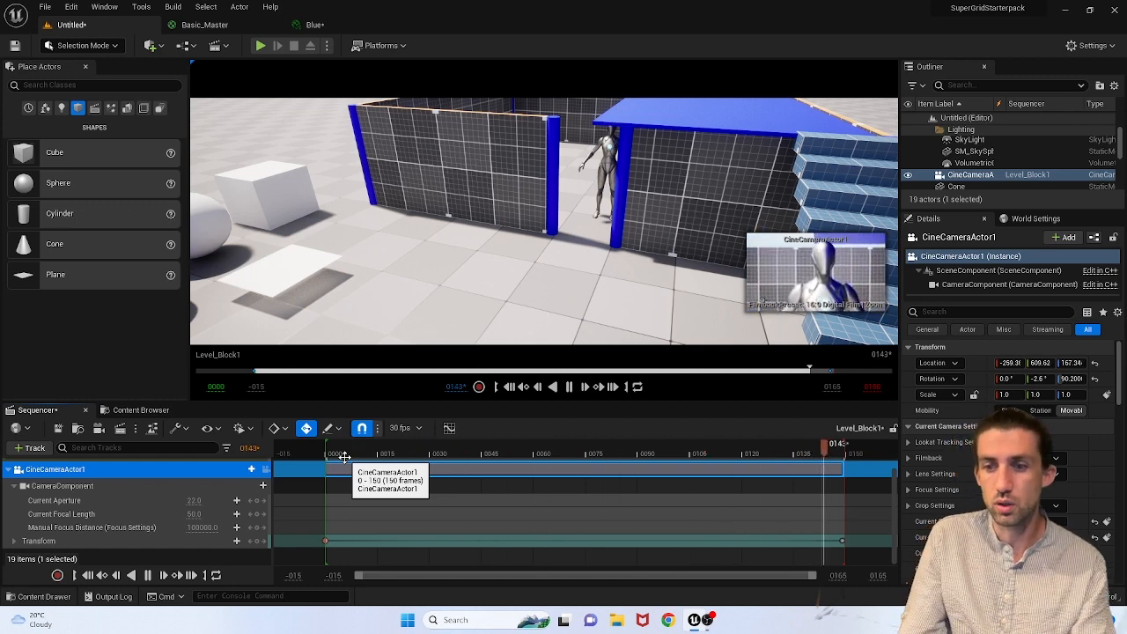
{"action": "left_click_drag", "start_coordinate": [346, 455], "coordinate": [436, 455]}
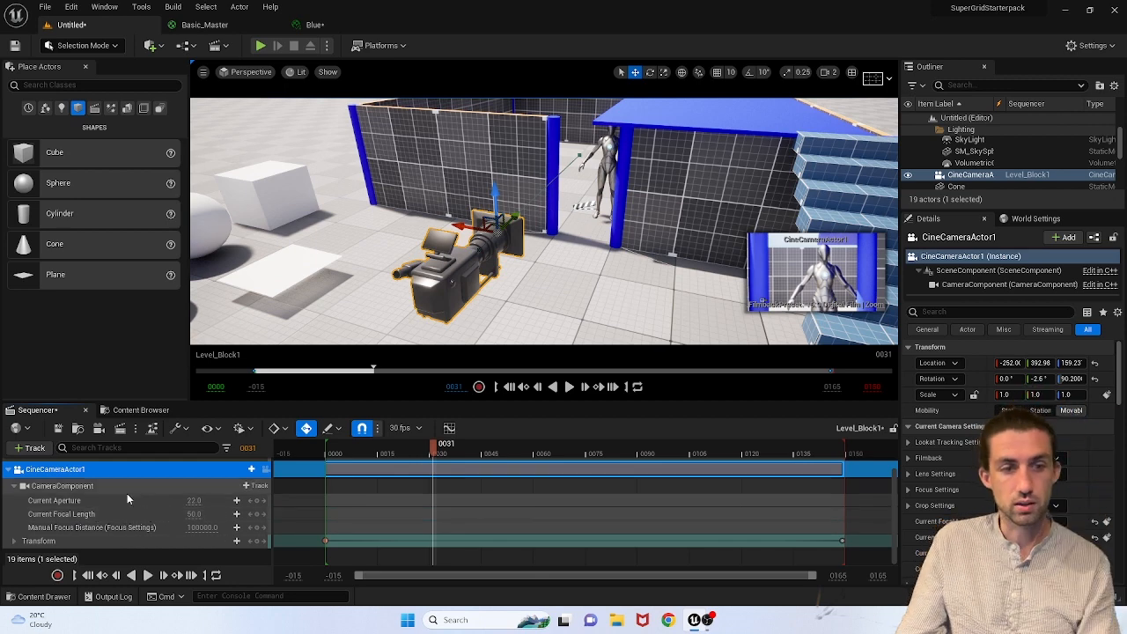
Step: Key the camera's Current Focal Length at frame 0 and set it to 200 at frame 149
{"action": "left_click", "coordinate": [514, 388]}
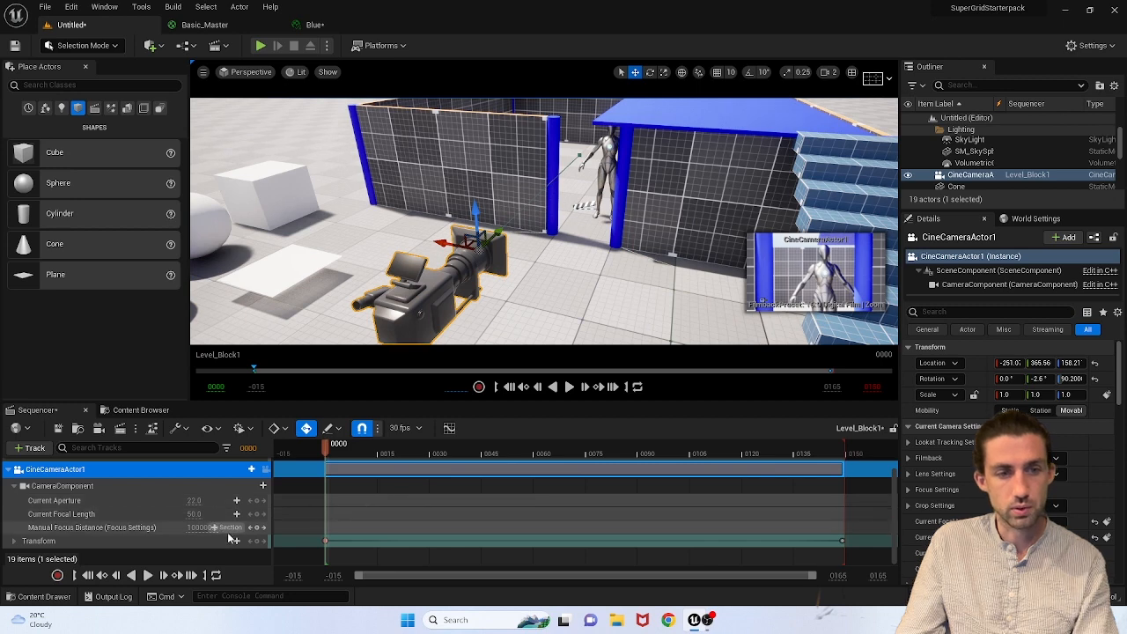
{"action": "left_click", "coordinate": [257, 515]}
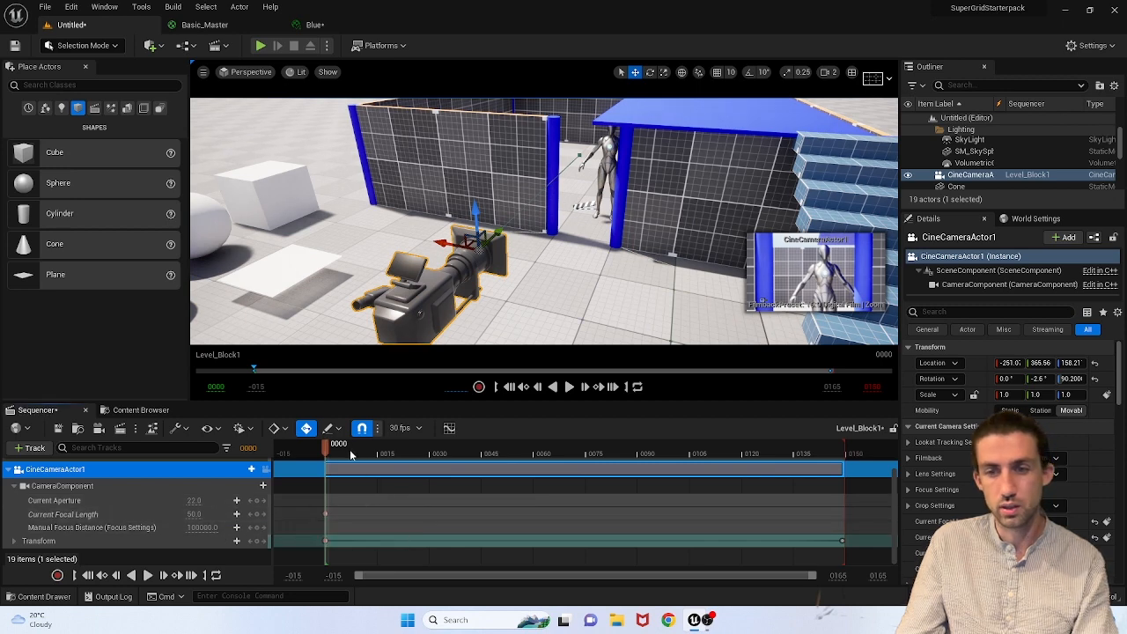
{"action": "left_click", "coordinate": [614, 388]}
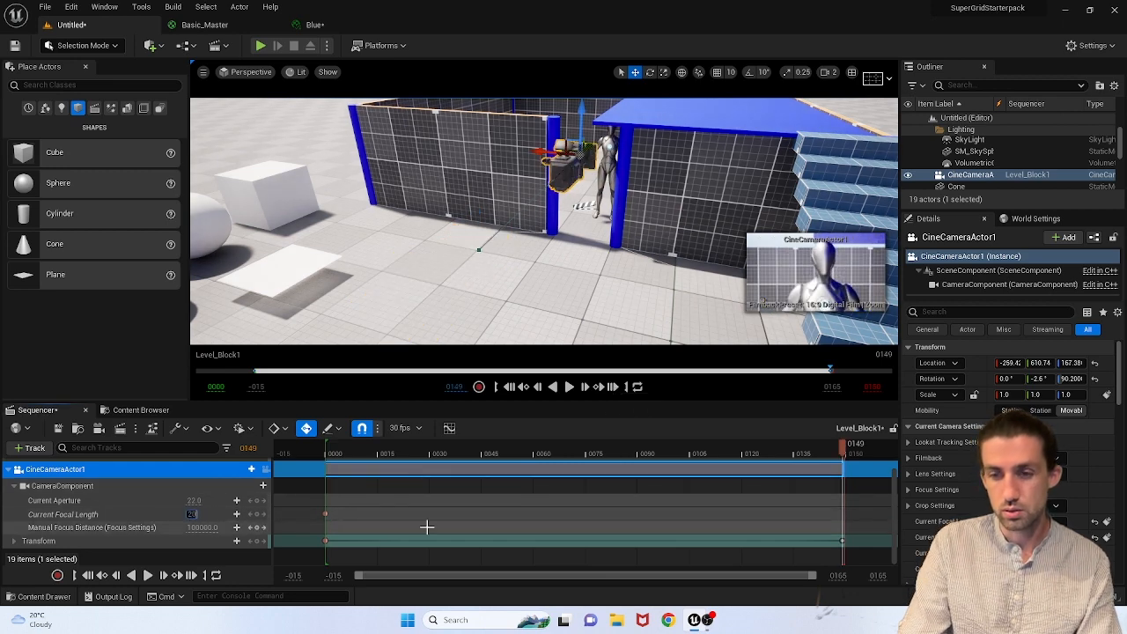
{"action": "type", "text": "200"}
{"action": "key", "text": "Return"}
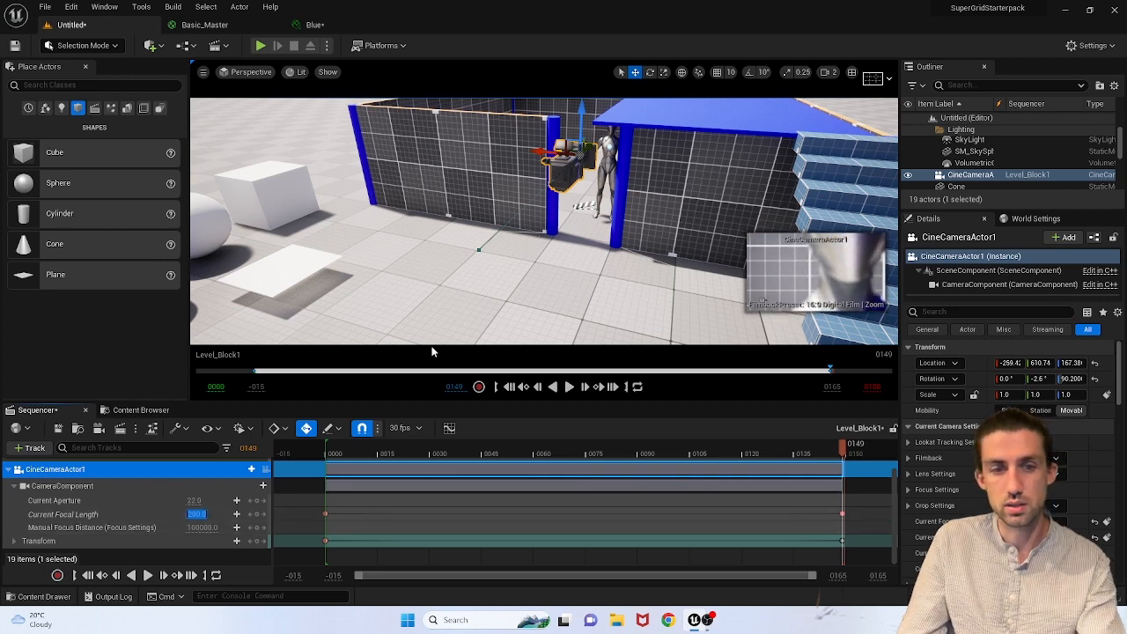
Step: Reframe the mannequin's head at frame 149 by moving the camera to about X -268, Y 519, Z 180
{"action": "left_click_drag", "start_coordinate": [581, 114], "coordinate": [581, 106]}
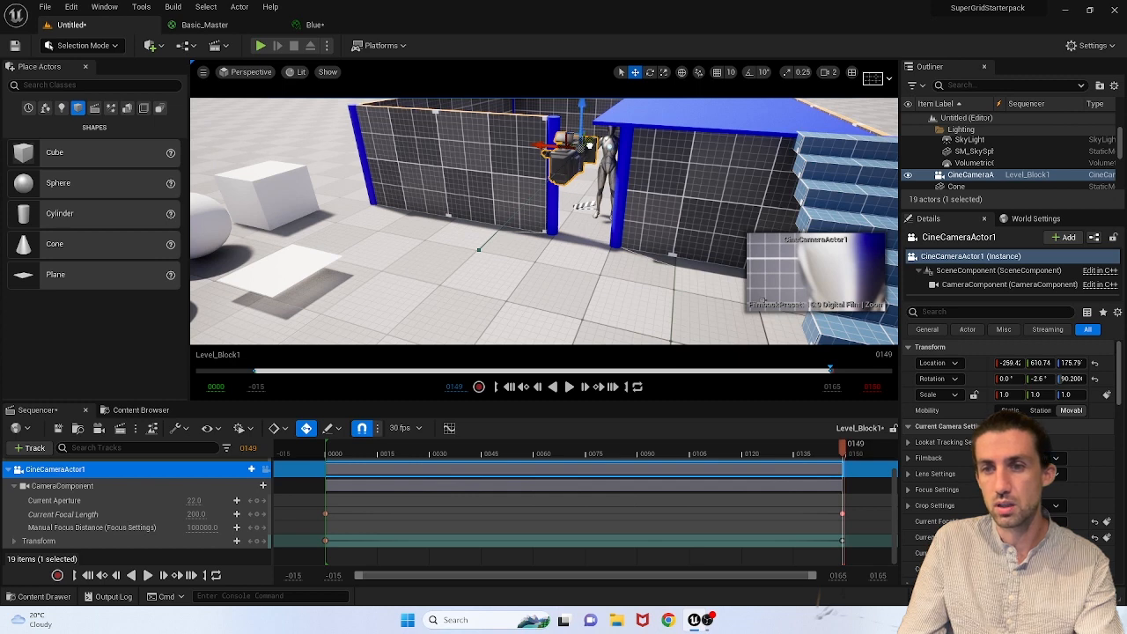
{"action": "left_click_drag", "start_coordinate": [572, 146], "coordinate": [542, 172]}
{"action": "left_click_drag", "start_coordinate": [561, 133], "coordinate": [560, 127]}
{"action": "left_click_drag", "start_coordinate": [528, 161], "coordinate": [539, 159]}
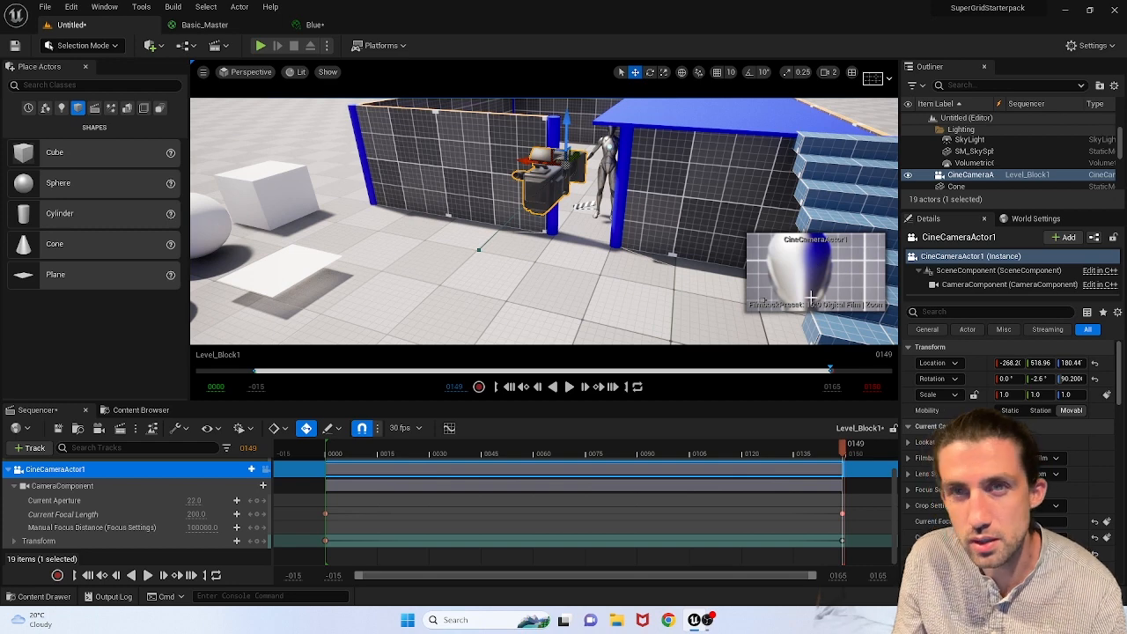
Step: Lock the viewport to the camera cuts and set the camera's manual focus distance by sampling the depth on the mannequin's head
{"action": "left_click", "coordinate": [265, 470]}
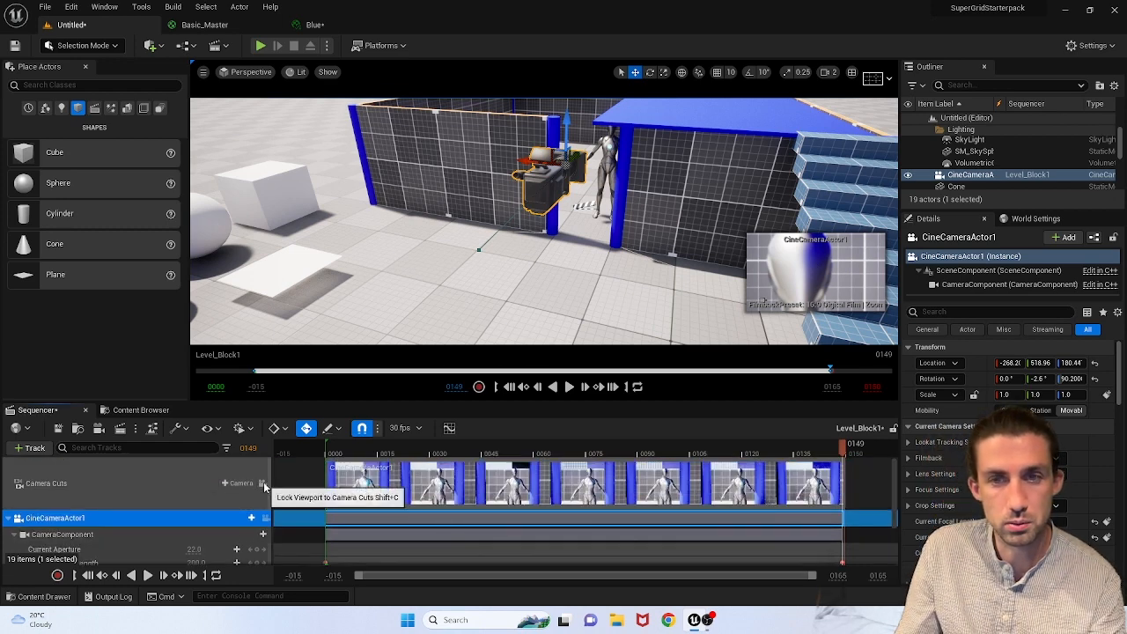
{"action": "left_click", "coordinate": [262, 483]}
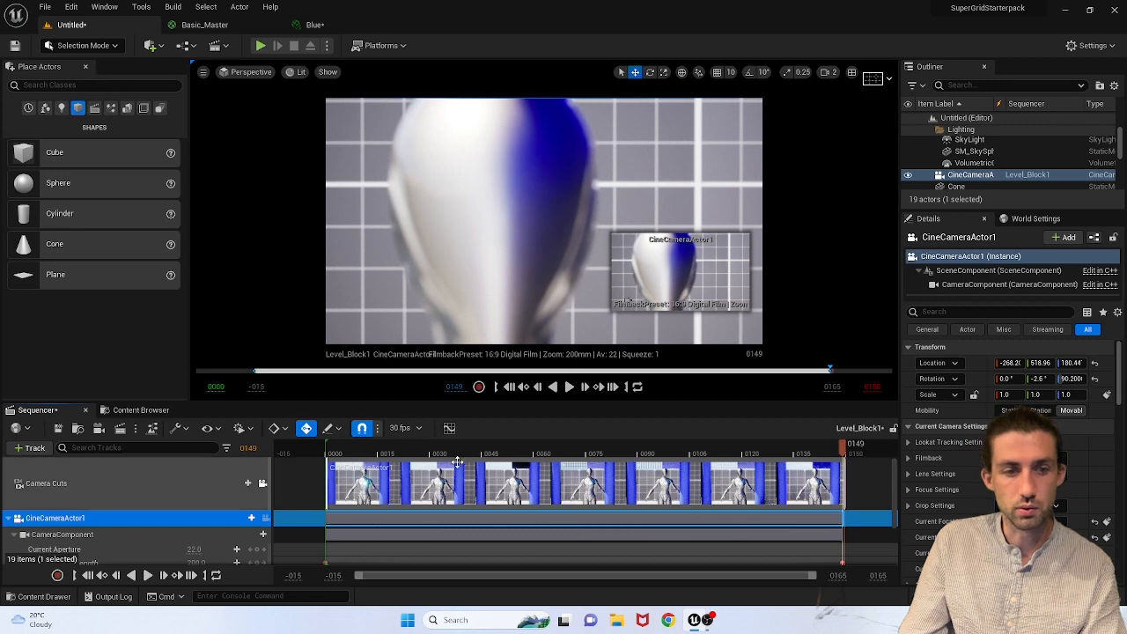
{"action": "scroll", "coordinate": [120, 503], "scroll_direction": "down", "scroll_amount": 2}
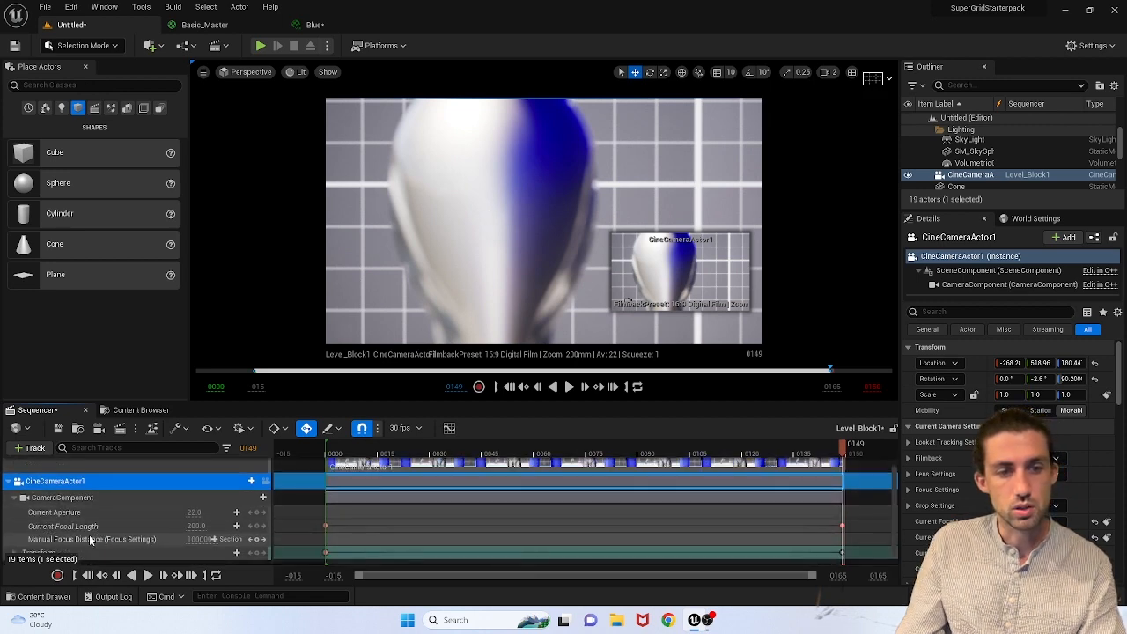
{"action": "left_click", "coordinate": [257, 540]}
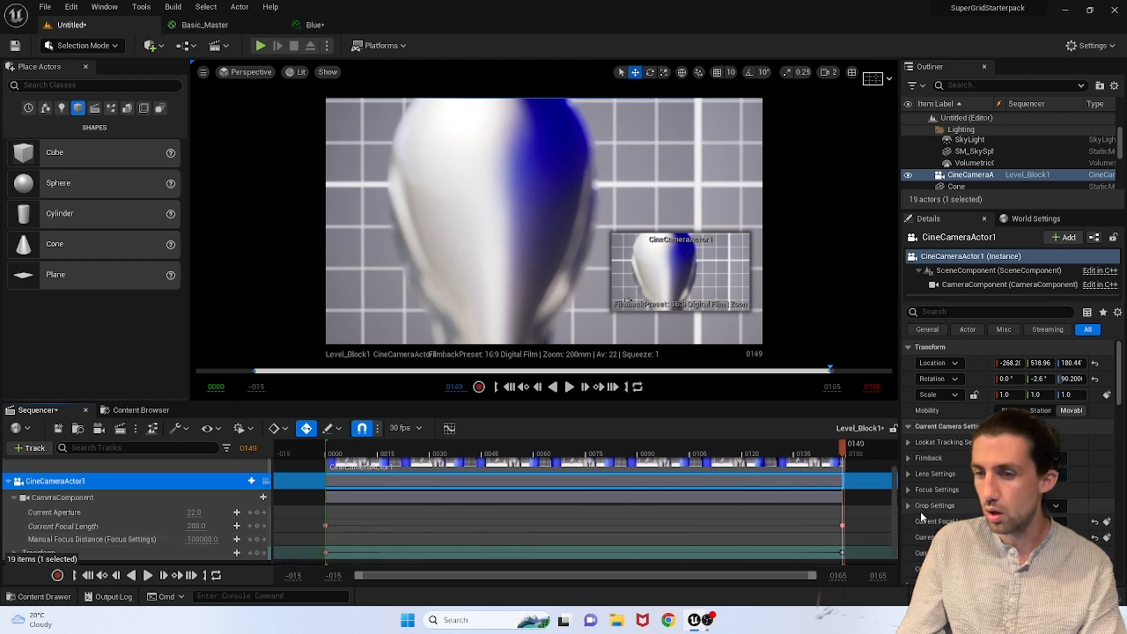
{"action": "left_click", "coordinate": [933, 490]}
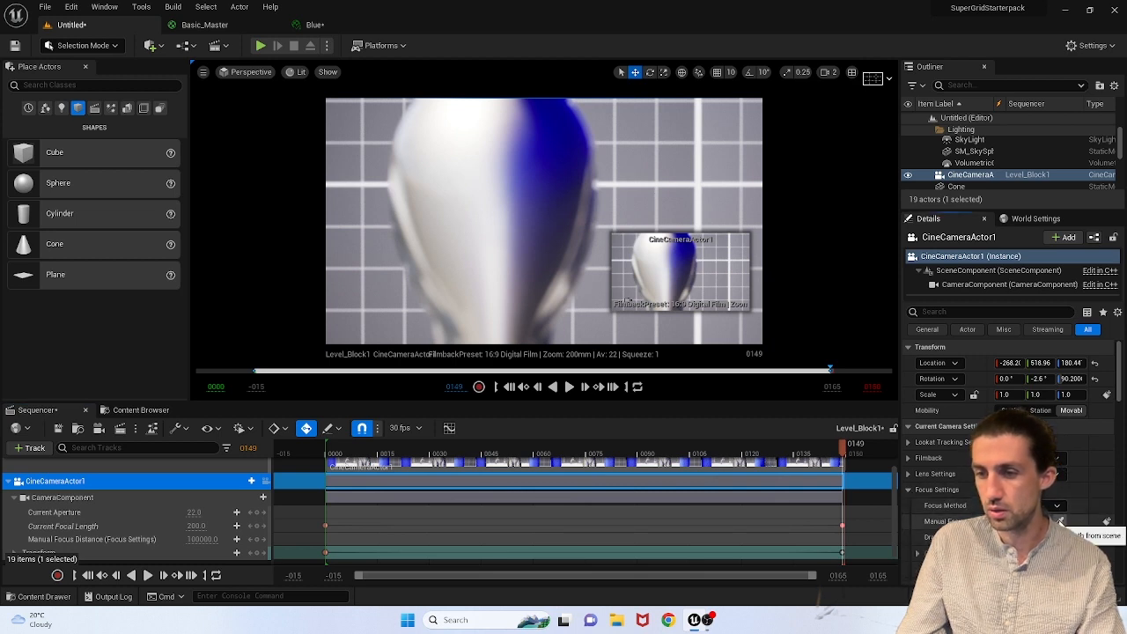
{"action": "left_click", "coordinate": [1061, 522]}
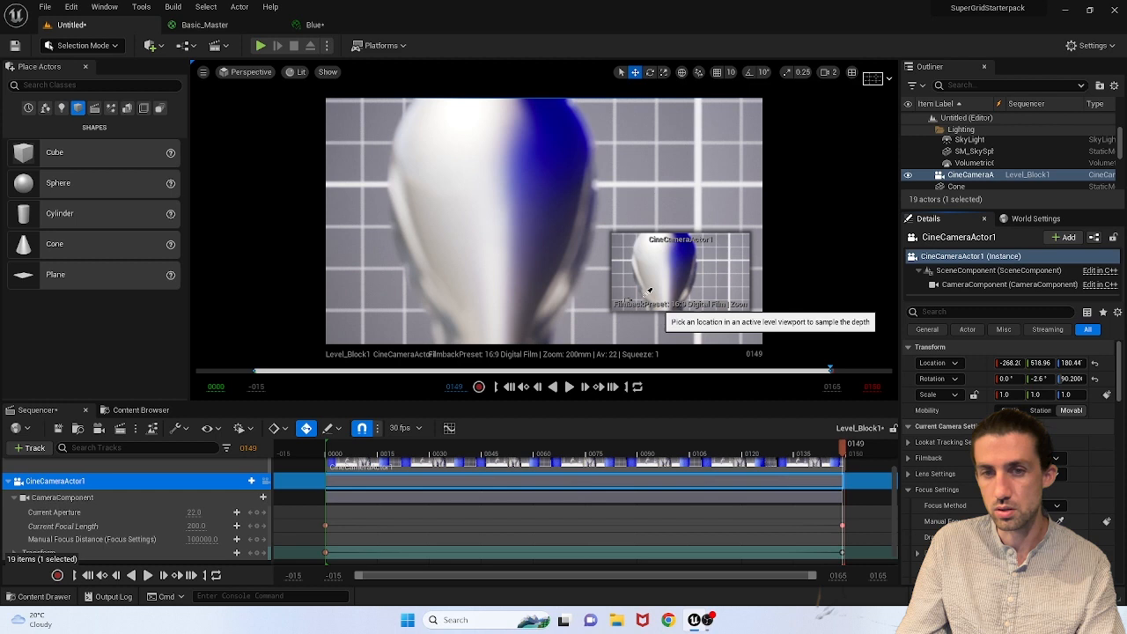
{"action": "left_click", "coordinate": [493, 240]}
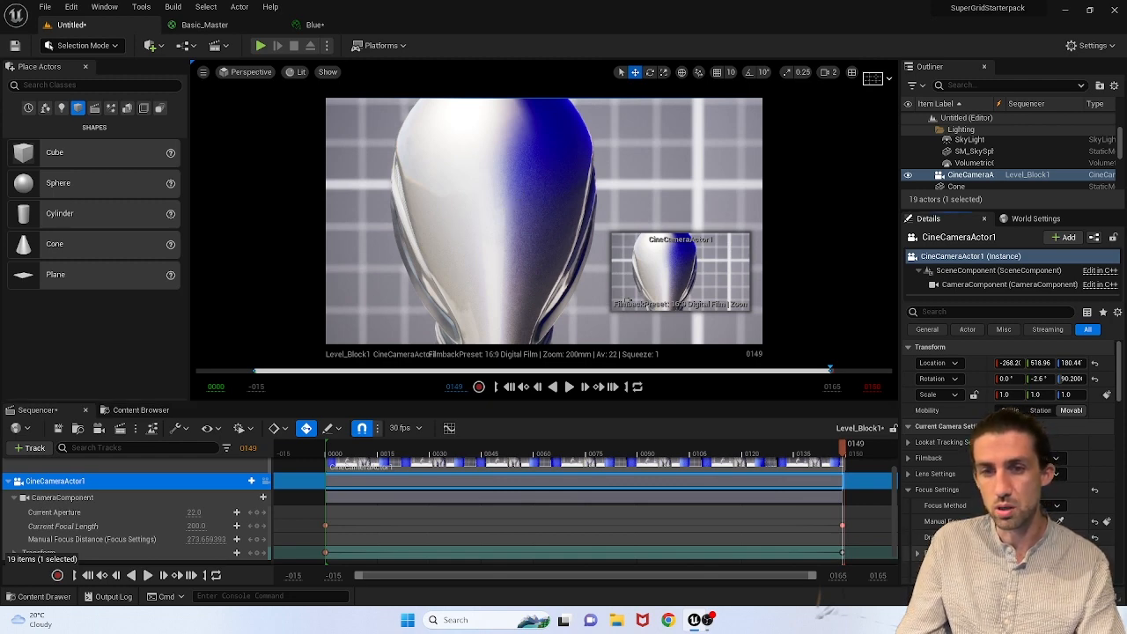
Step: Show the debug focus plane, adjust the manual focus distance to about 277.48, and hide the camera preview inset
{"action": "left_click", "coordinate": [1001, 538]}
{"action": "left_click_drag", "start_coordinate": [1031, 522], "coordinate": [1046, 522]}
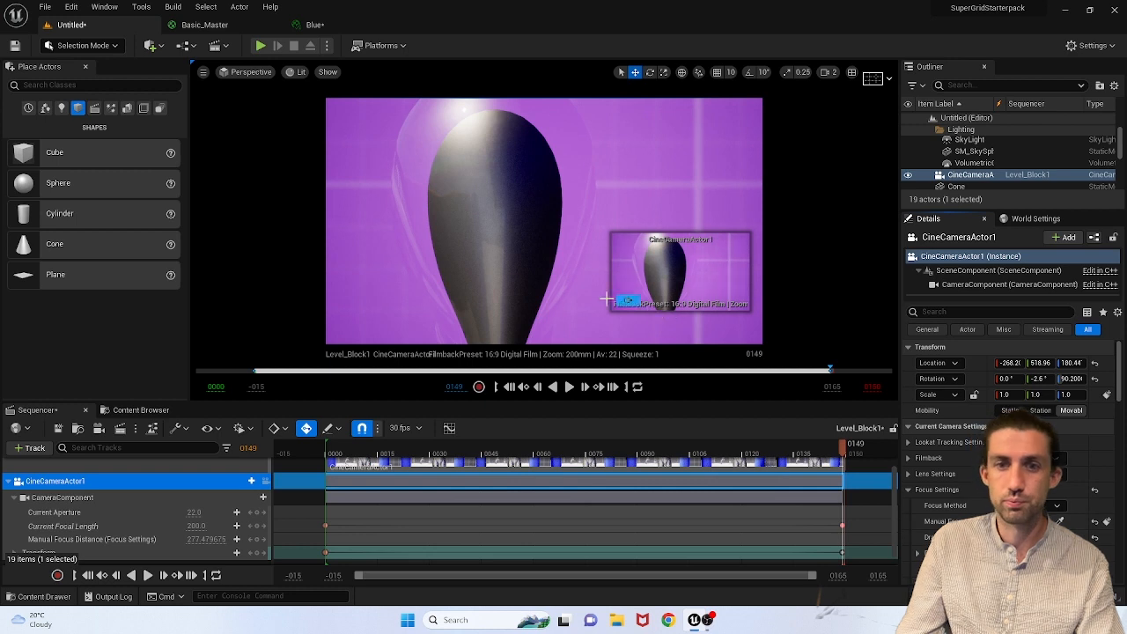
{"action": "left_click", "coordinate": [623, 300]}
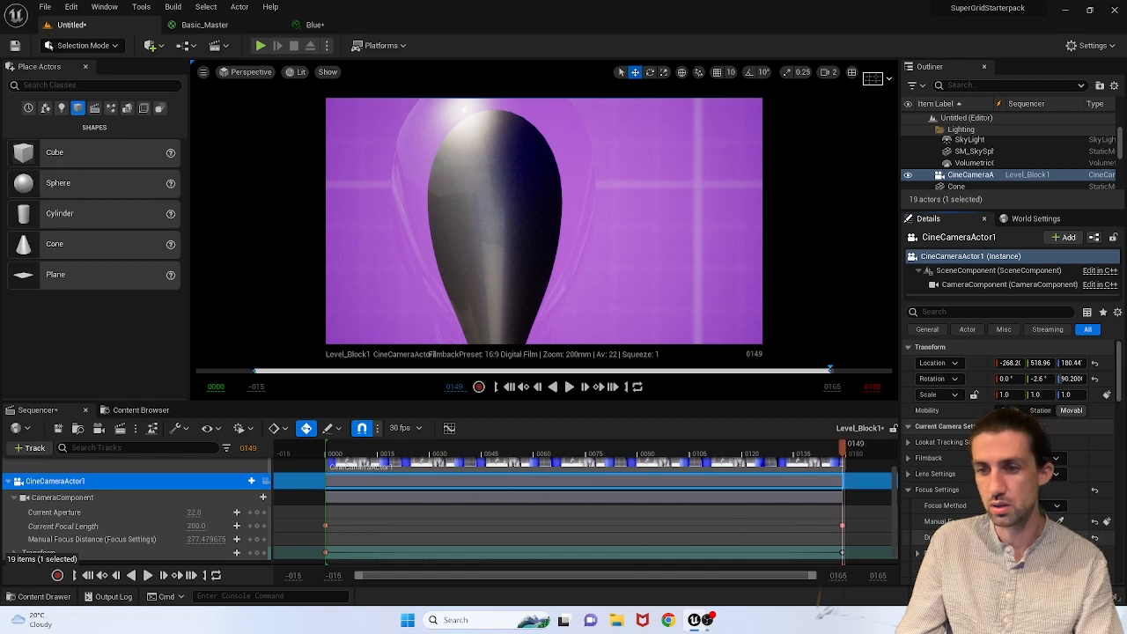
Step: Change the debug focus plane's colour to magenta (about R 0.604, G 0, B 0.473) and turn the focus plane off
{"action": "left_click", "coordinate": [1039, 553]}
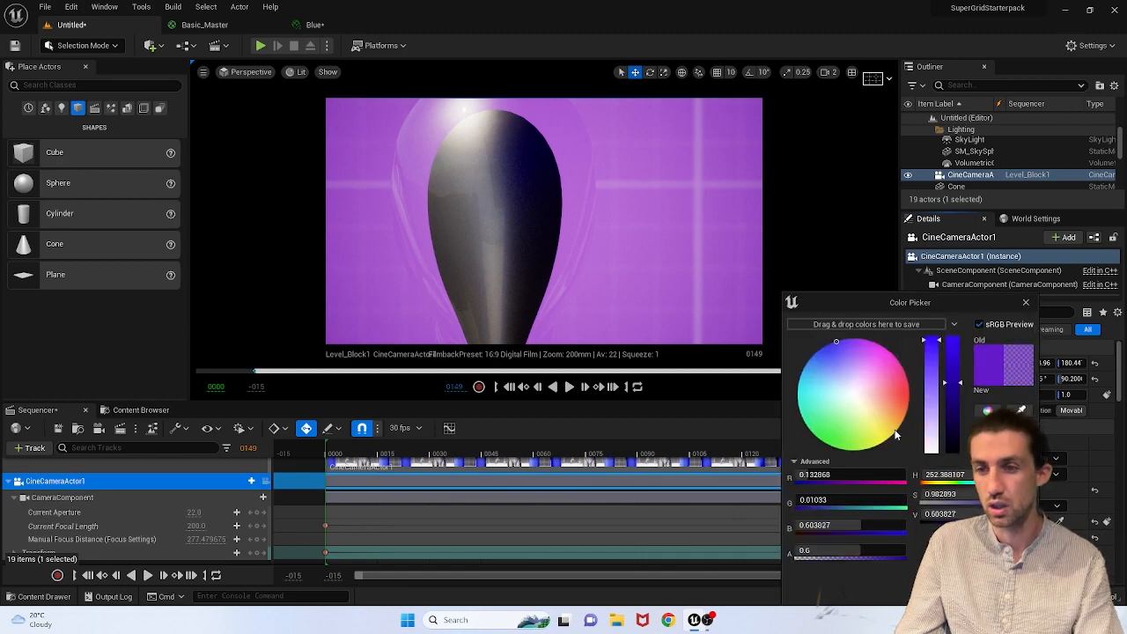
{"action": "left_click_drag", "start_coordinate": [896, 432], "coordinate": [893, 355]}
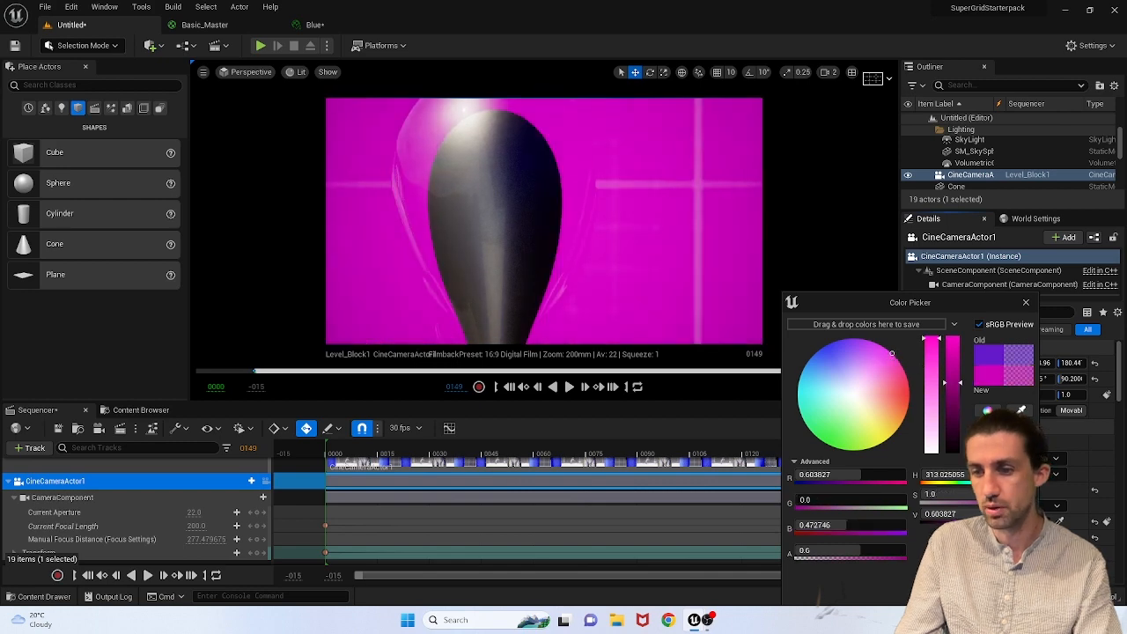
{"action": "key", "text": "Return"}
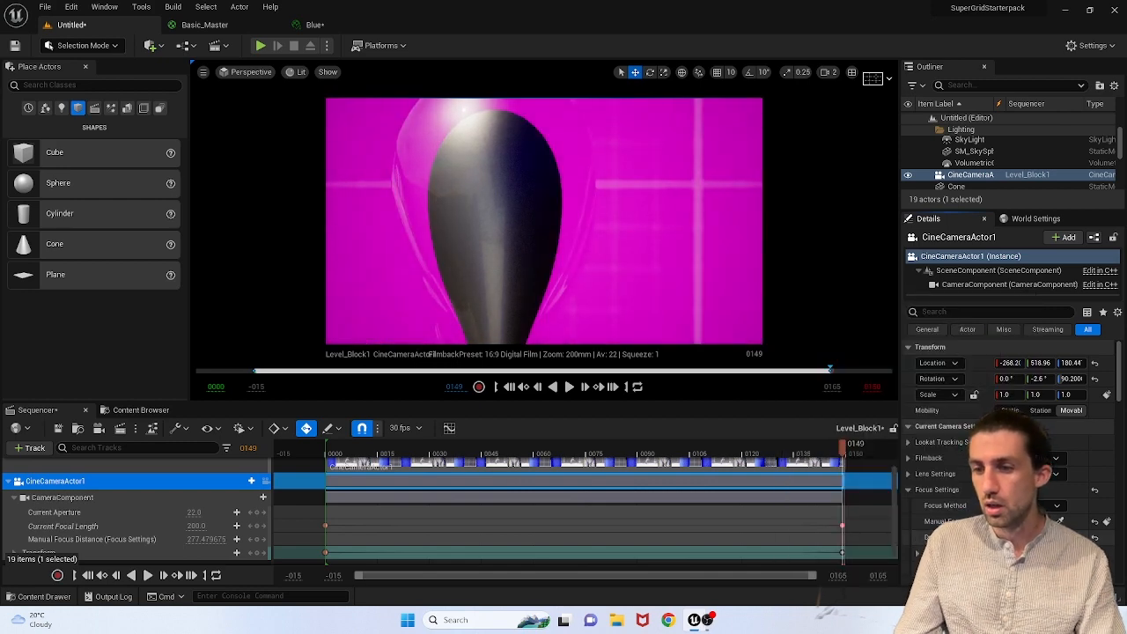
{"action": "left_click", "coordinate": [1001, 538]}
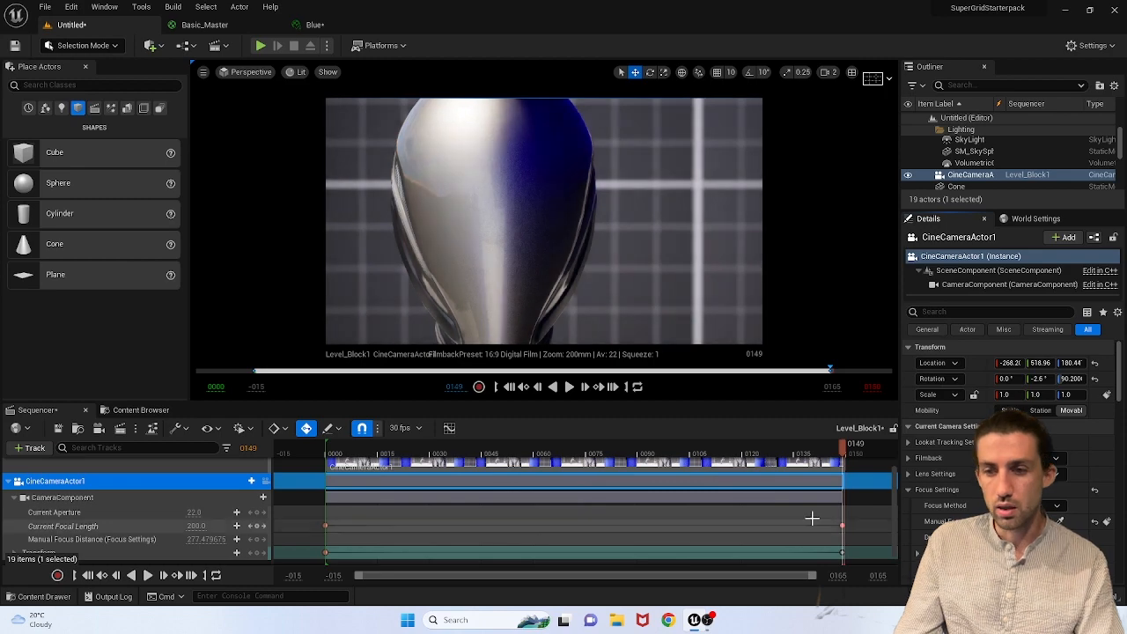
Step: Play the camera move from frame 2 to check the focus on the mannequin
{"action": "left_click_drag", "start_coordinate": [838, 458], "coordinate": [334, 414]}
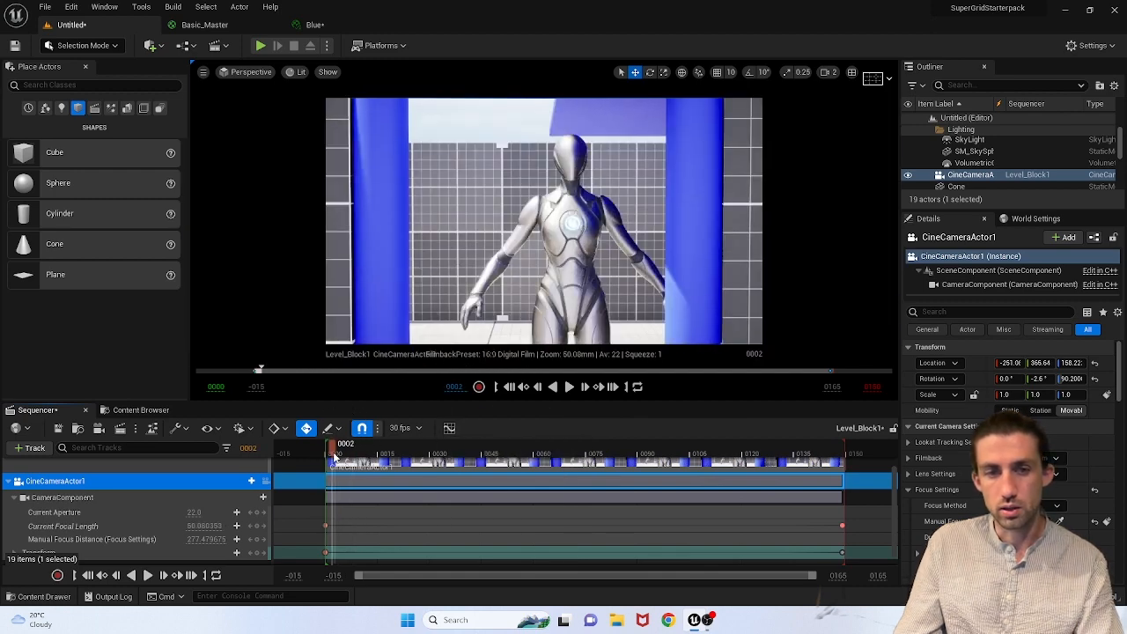
{"action": "key", "text": "space"}
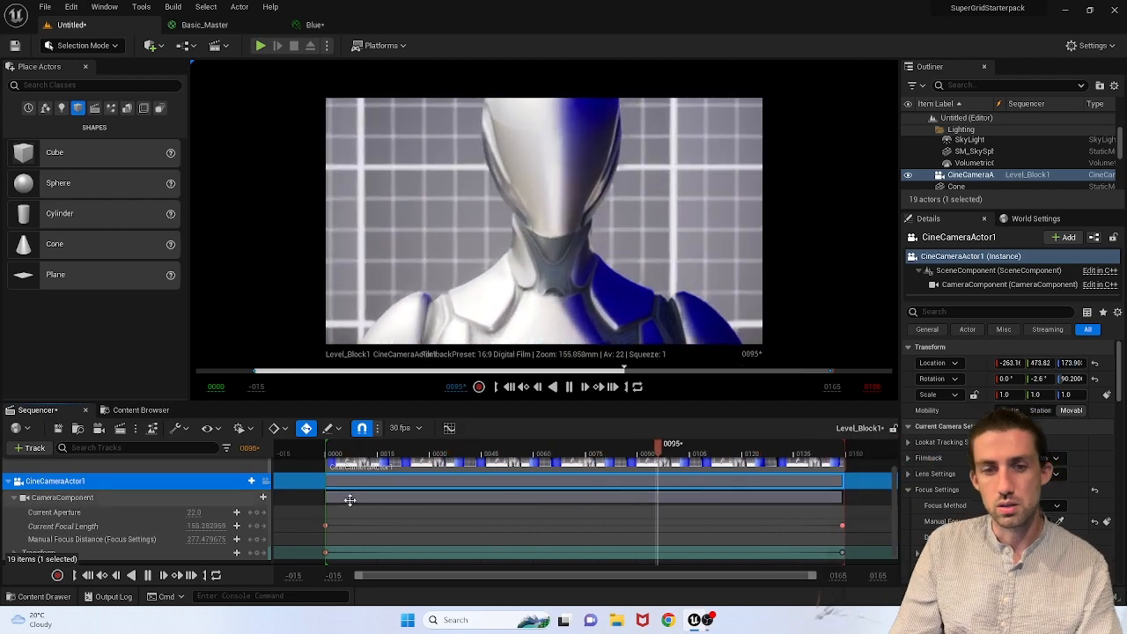
{"action": "key", "text": "space"}
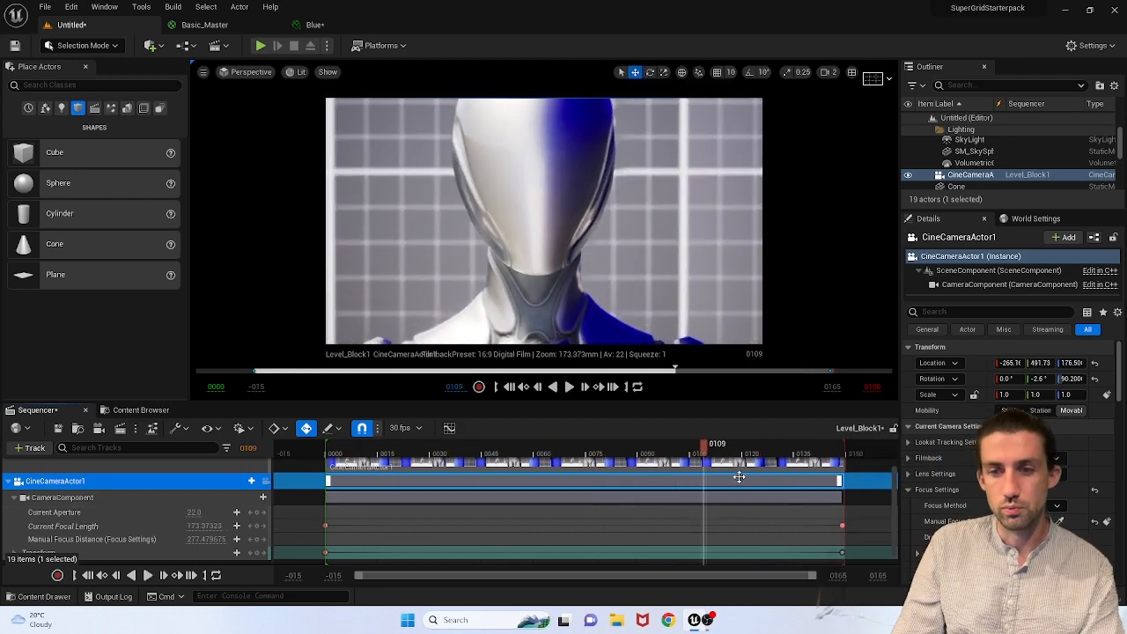
Step: Set both keys of the camera's Location Y curve to linear interpolation in the Curve Editor and close it
{"action": "left_click", "coordinate": [449, 429]}
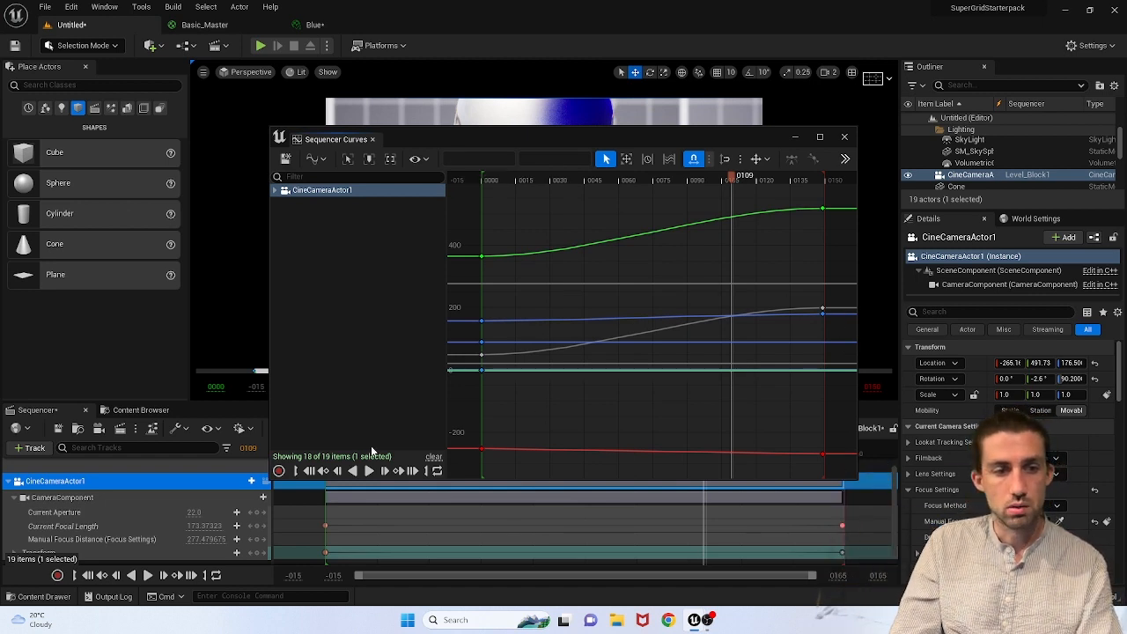
{"action": "left_click_drag", "start_coordinate": [842, 274], "coordinate": [455, 196]}
{"action": "left_click_drag", "start_coordinate": [855, 168], "coordinate": [941, 167]}
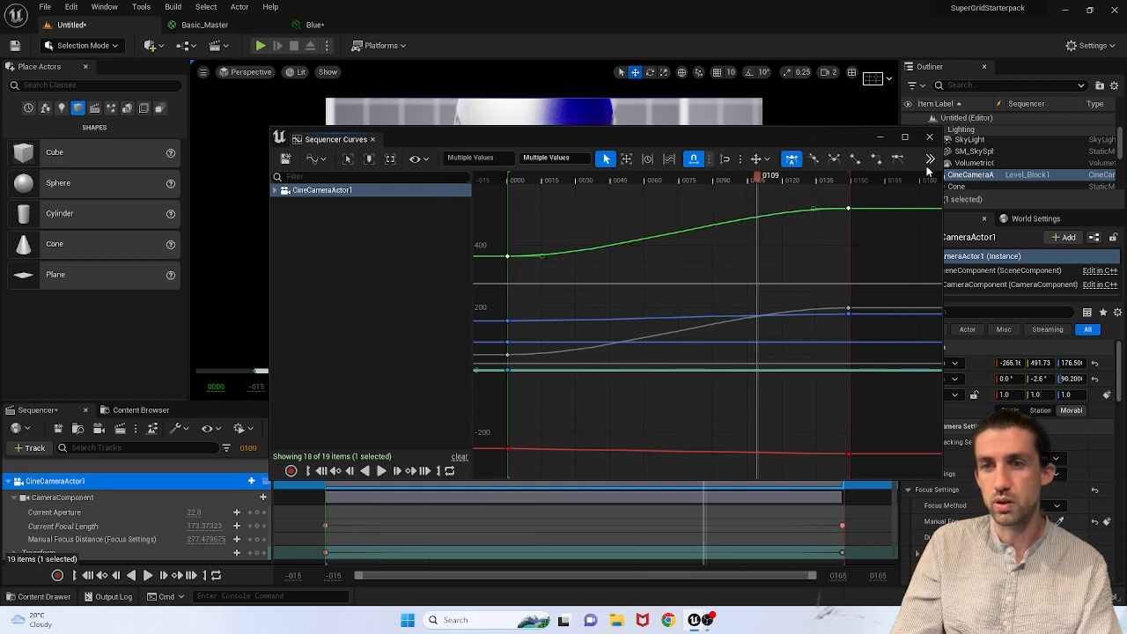
{"action": "left_click", "coordinate": [856, 159]}
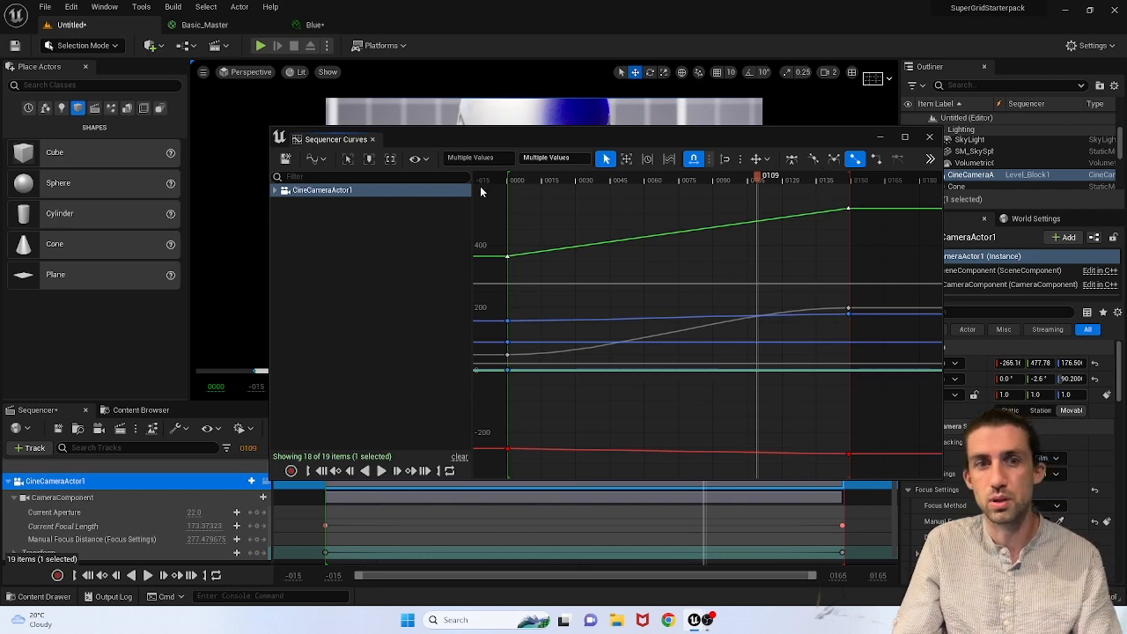
{"action": "left_click", "coordinate": [929, 136]}
Step: Replay the sequence from frame 0 to check the camera move with linear interpolation
{"action": "left_click_drag", "start_coordinate": [711, 449], "coordinate": [327, 470]}
{"action": "key", "text": "space"}
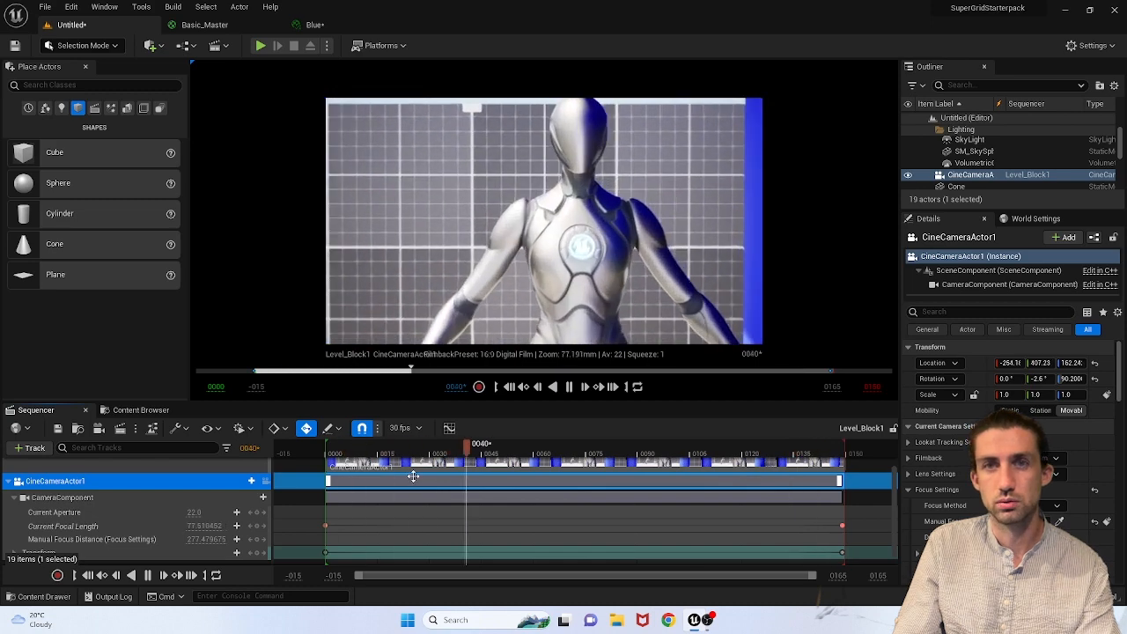
{"action": "key", "text": "space"}
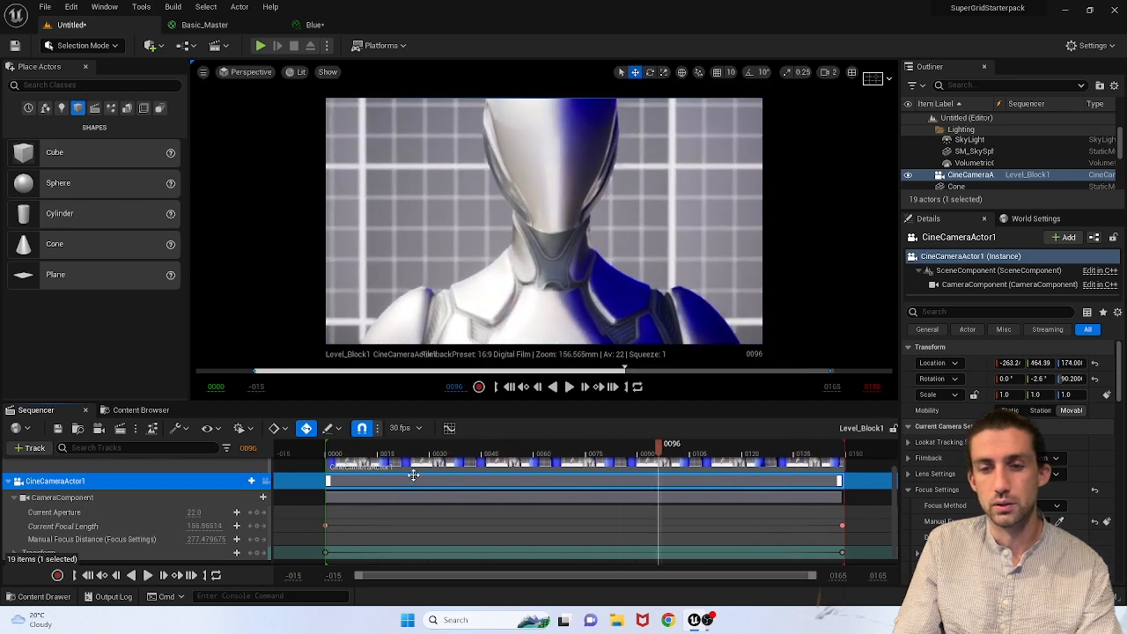
Step: Unlock the viewport from the camera cuts and pull the view back to see the camera outside the walls
{"action": "scroll", "coordinate": [250, 486], "scroll_direction": "up", "scroll_amount": 1}
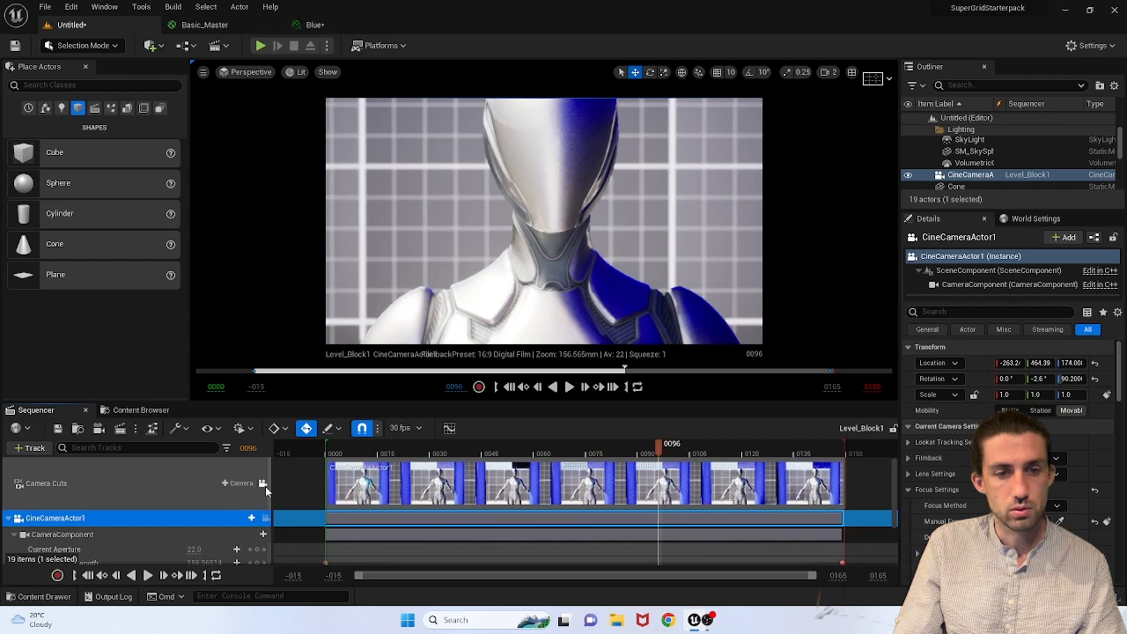
{"action": "left_click", "coordinate": [262, 483]}
{"action": "key", "text": "s"}
{"action": "right_click_drag", "start_coordinate": [509, 268], "coordinate": [539, 269]}
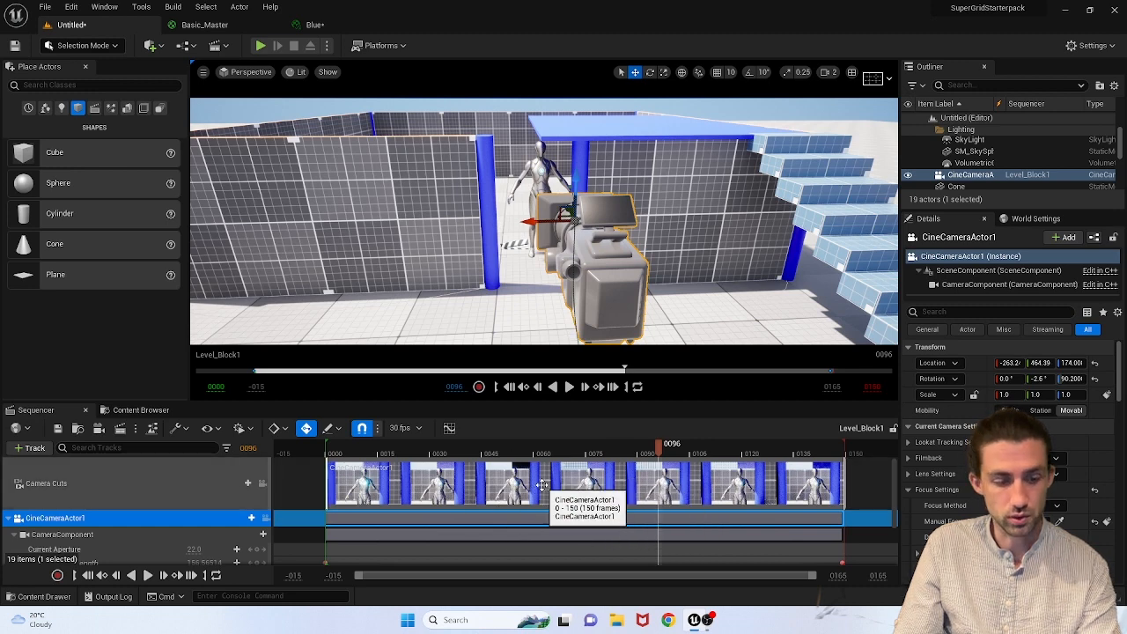
Step: Zoom and pan the sequence timeline to examine the camera cut section across its full range
{"action": "scroll", "coordinate": [529, 485], "scroll_direction": "down", "scroll_amount": 5, "text": "ctrl"}
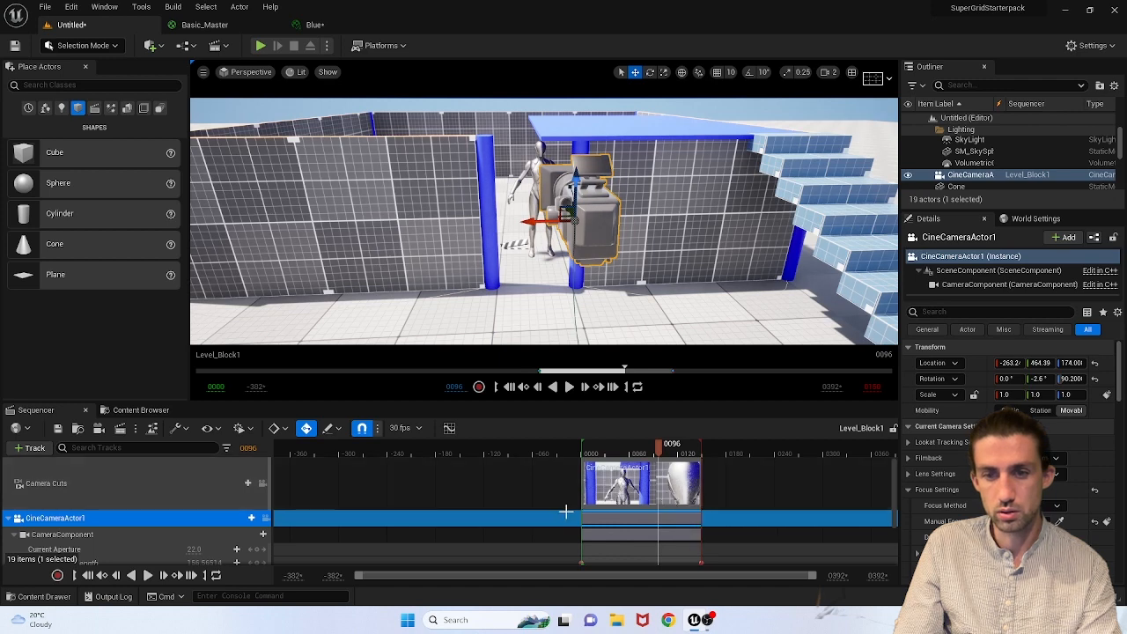
{"action": "scroll", "coordinate": [637, 498], "scroll_direction": "up", "scroll_amount": 5, "text": "ctrl"}
{"action": "scroll", "coordinate": [637, 498], "scroll_direction": "down", "scroll_amount": 2, "text": "ctrl"}
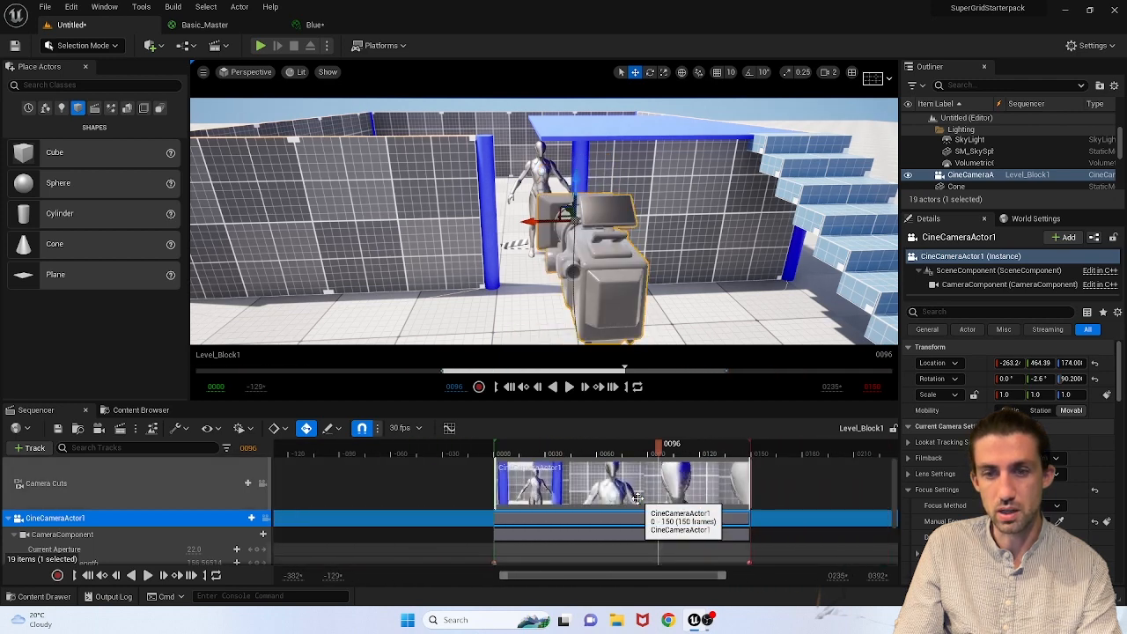
{"action": "scroll", "coordinate": [636, 498], "scroll_direction": "down", "scroll_amount": 2, "text": "ctrl"}
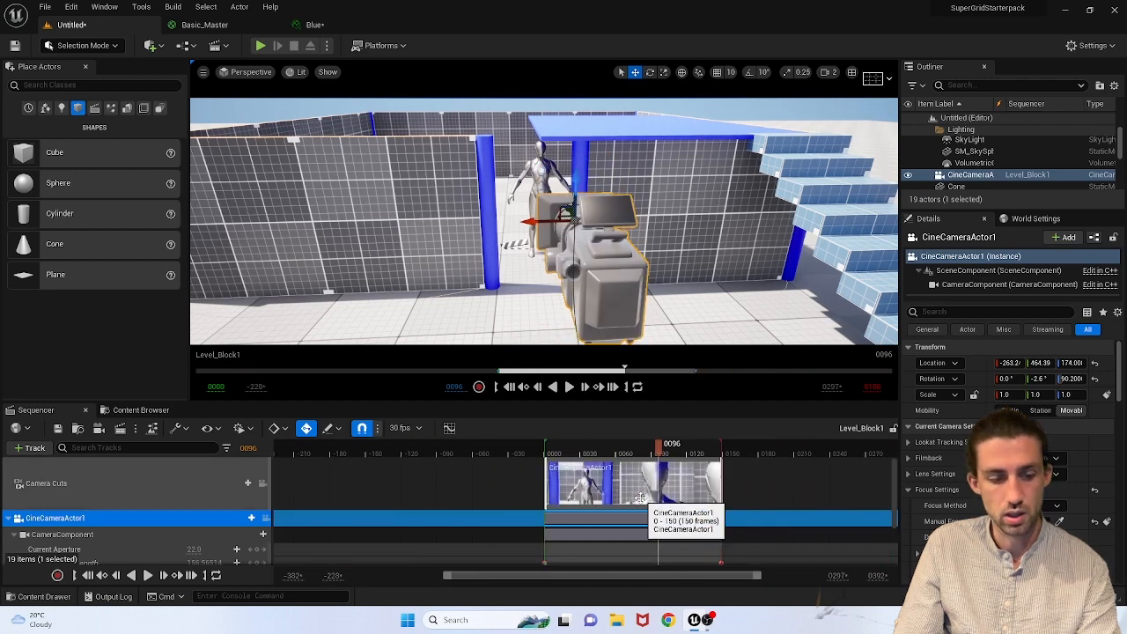
{"action": "scroll", "coordinate": [639, 496], "scroll_direction": "down", "scroll_amount": 5, "text": "shift"}
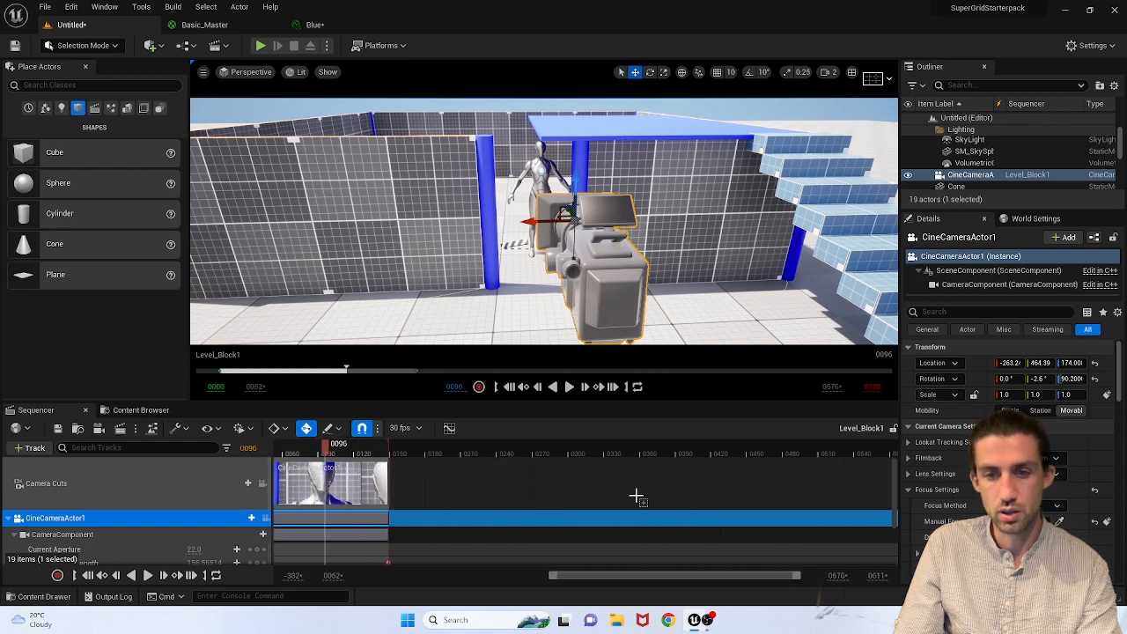
{"action": "scroll", "coordinate": [637, 496], "scroll_direction": "up", "scroll_amount": 6, "text": "shift"}
{"action": "scroll", "coordinate": [636, 498], "scroll_direction": "down", "scroll_amount": 5, "text": "shift"}
{"action": "scroll", "coordinate": [636, 498], "scroll_direction": "up", "scroll_amount": 2, "text": "shift"}
{"action": "scroll", "coordinate": [636, 499], "scroll_direction": "up", "scroll_amount": 2, "text": "shift"}
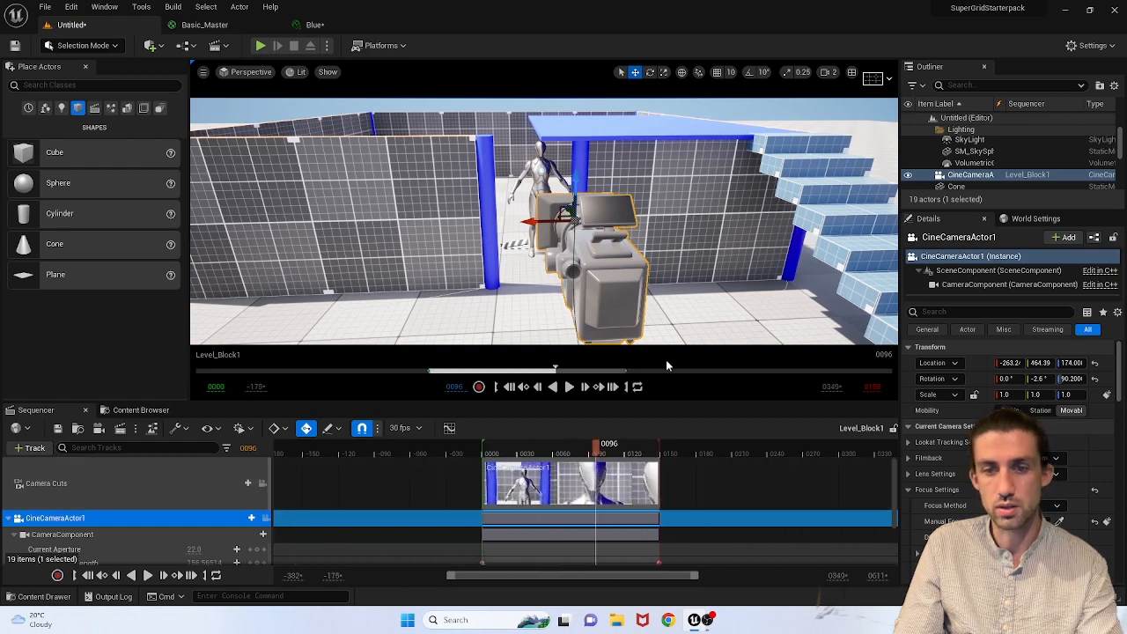
Step: Enlarge the Sequencer area and collapse the CineCameraActor1 track
{"action": "right_click_drag", "start_coordinate": [538, 258], "coordinate": [616, 282]}
{"action": "scroll", "coordinate": [145, 545], "scroll_direction": "down", "scroll_amount": 2}
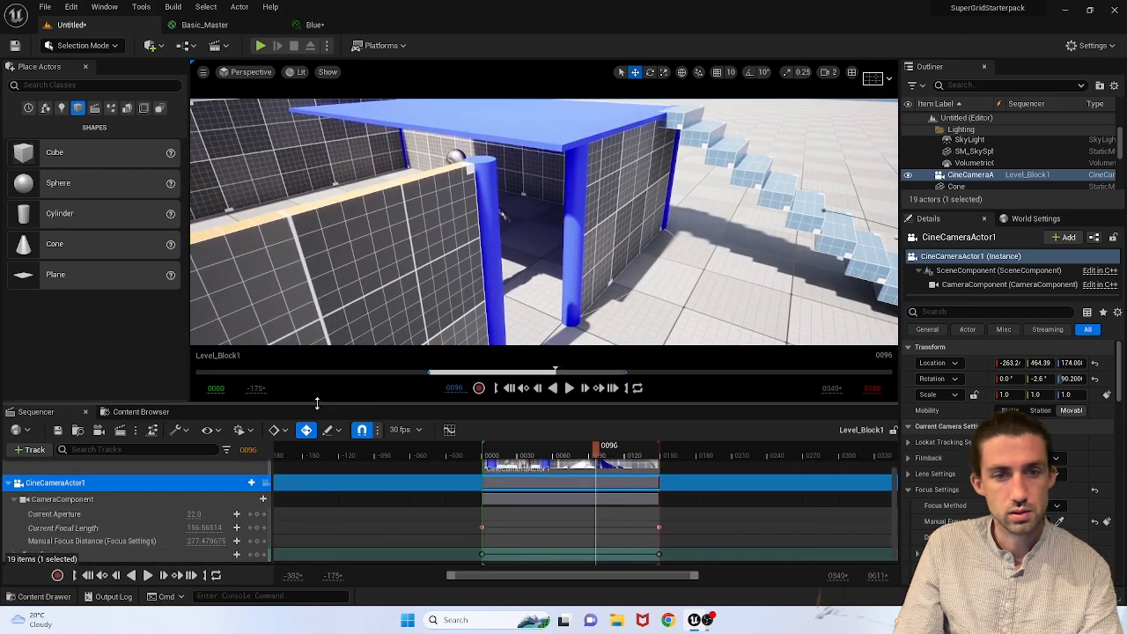
{"action": "left_click_drag", "start_coordinate": [317, 400], "coordinate": [308, 365]}
{"action": "left_click", "coordinate": [8, 474]}
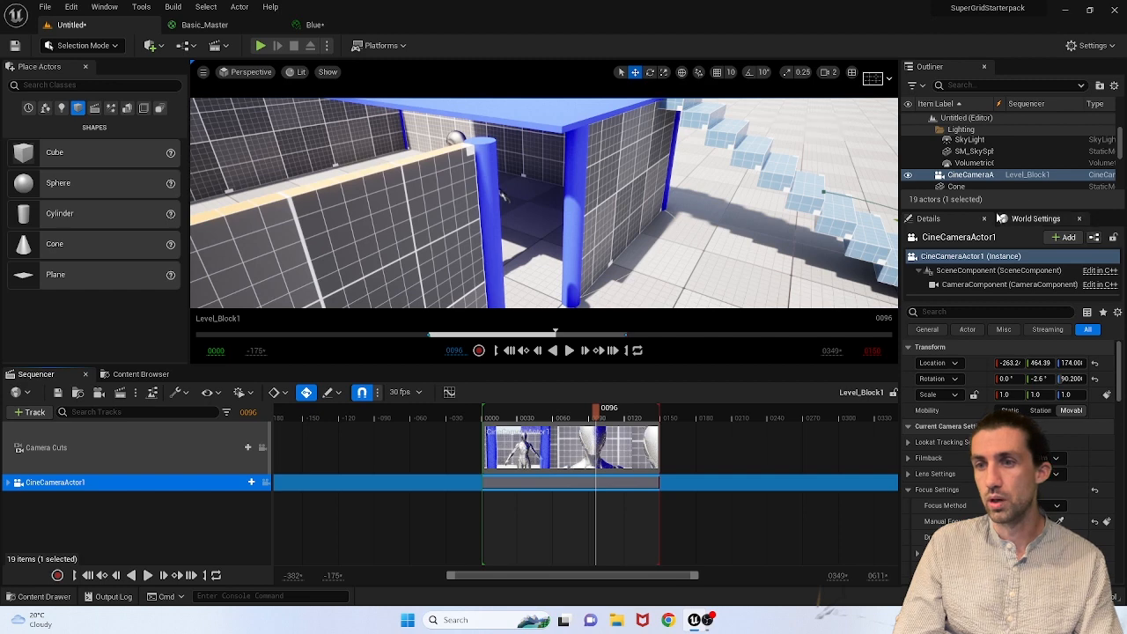
Step: Make the Outliner taller and wider and collapse its Lighting folder
{"action": "left_click_drag", "start_coordinate": [1000, 212], "coordinate": [1001, 370]}
{"action": "scroll", "coordinate": [994, 259], "scroll_direction": "up", "scroll_amount": 1}
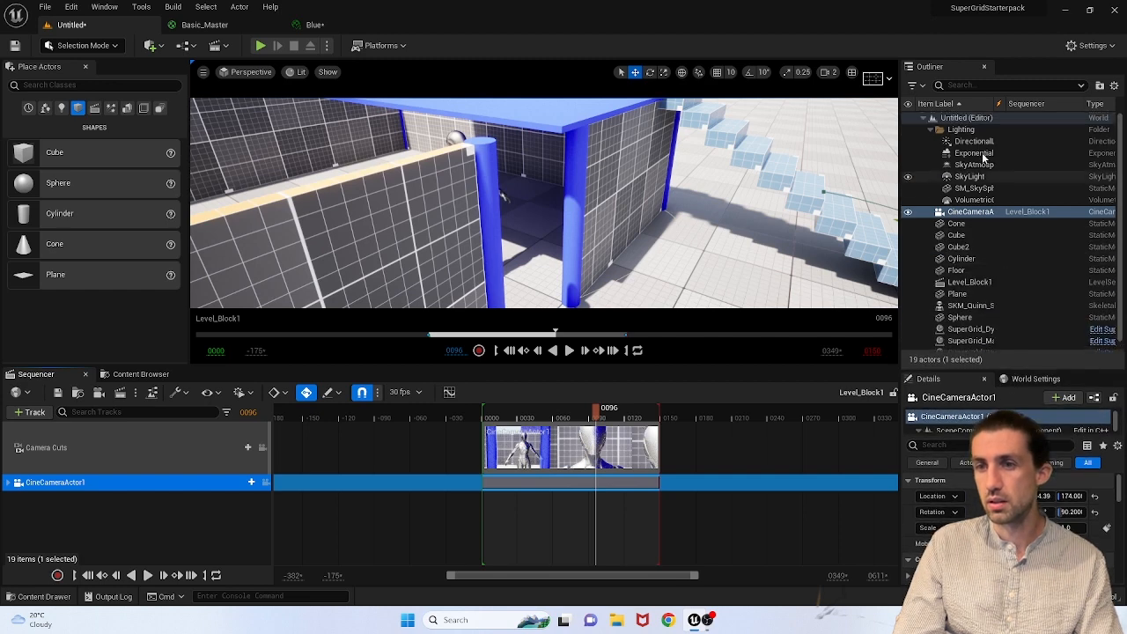
{"action": "left_click", "coordinate": [931, 129]}
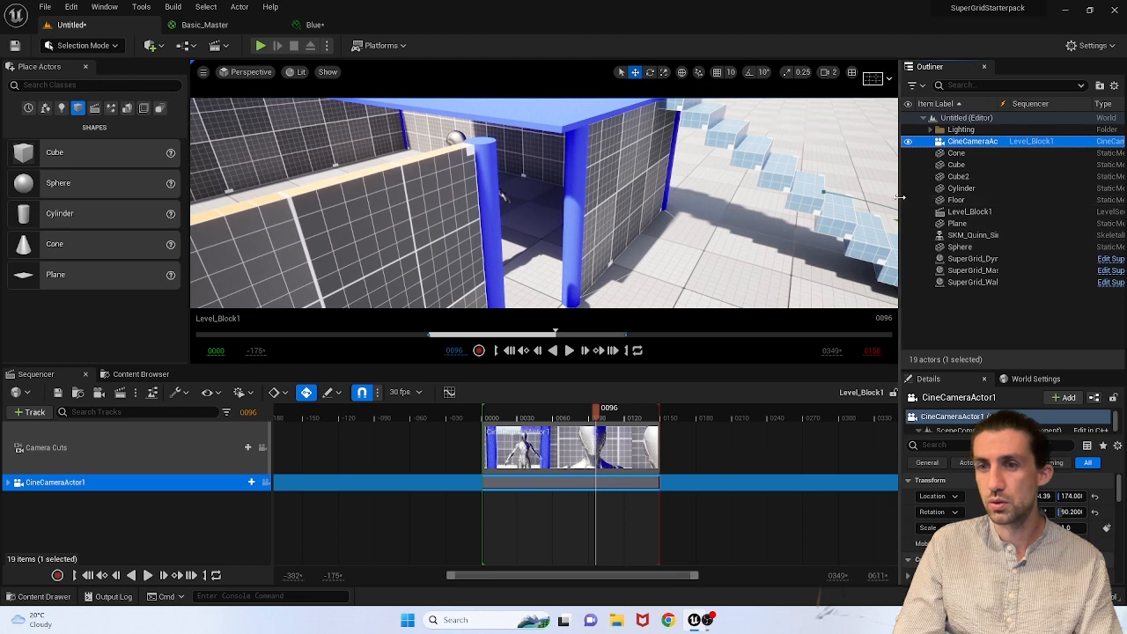
{"action": "left_click_drag", "start_coordinate": [901, 197], "coordinate": [842, 201]}
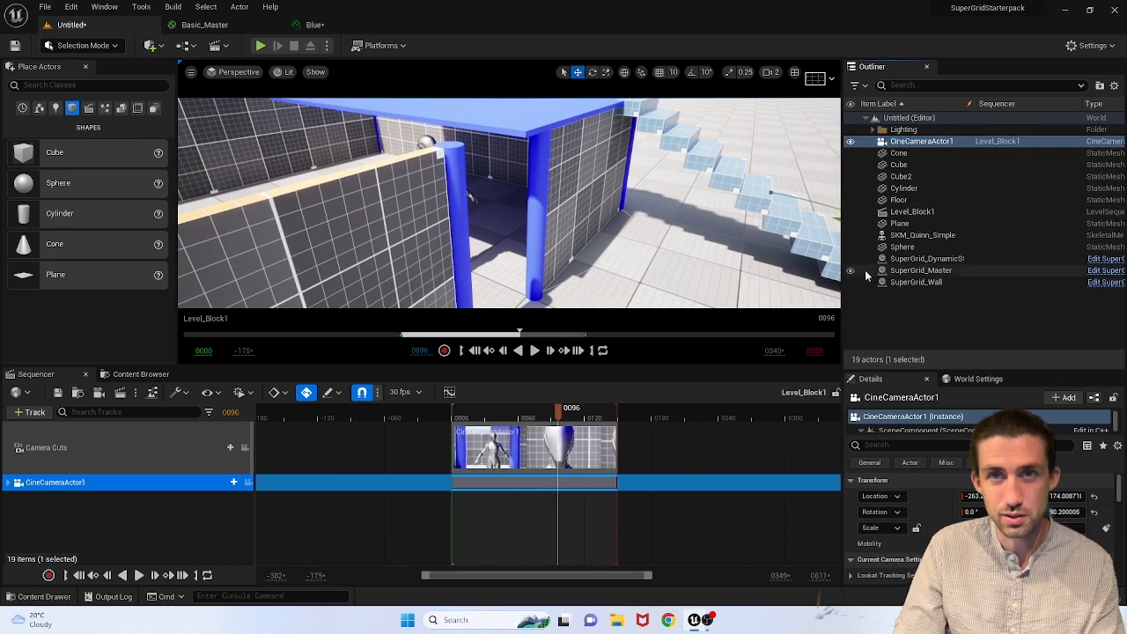
Step: Create an Outliner folder named 1BUILD containing CineCameraActor1
{"action": "left_click", "coordinate": [1100, 86]}
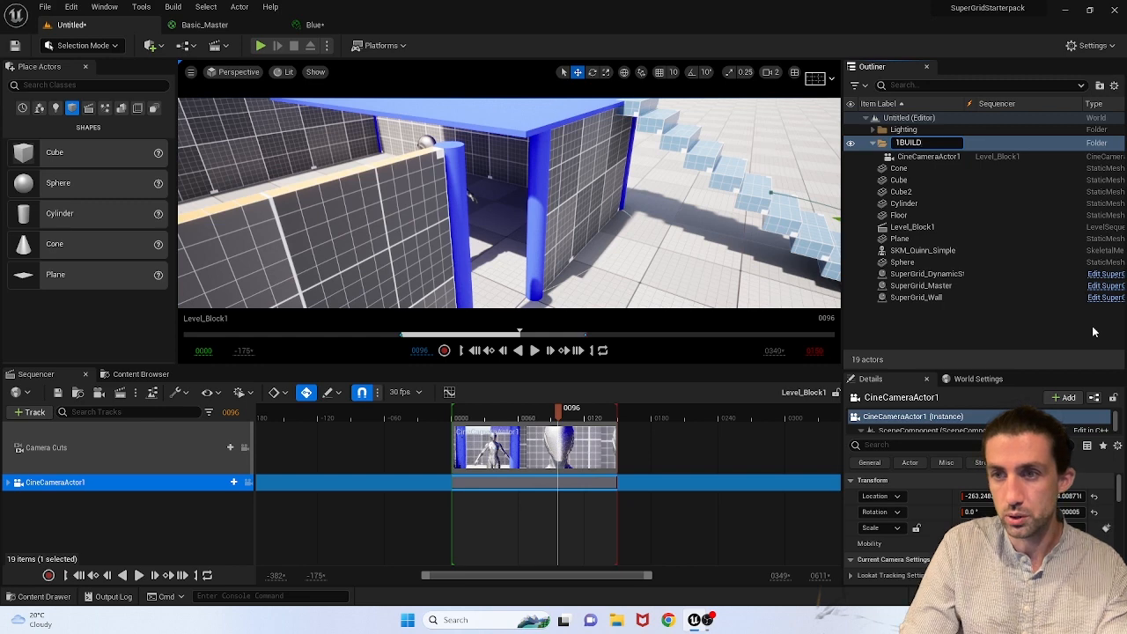
{"action": "left_click", "coordinate": [946, 334]}
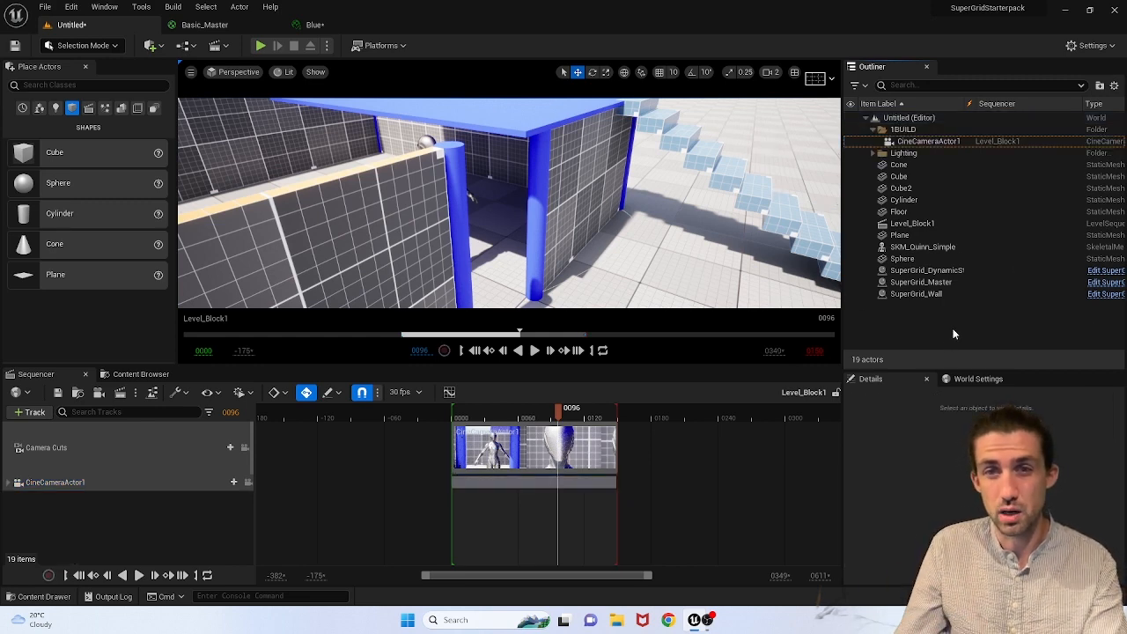
Step: Move the Cone, Cube, Cube2, Cylinder and Floor actors into the 1BUILD Outliner folder
{"action": "left_click", "coordinate": [582, 155]}
{"action": "left_click", "coordinate": [722, 247]}
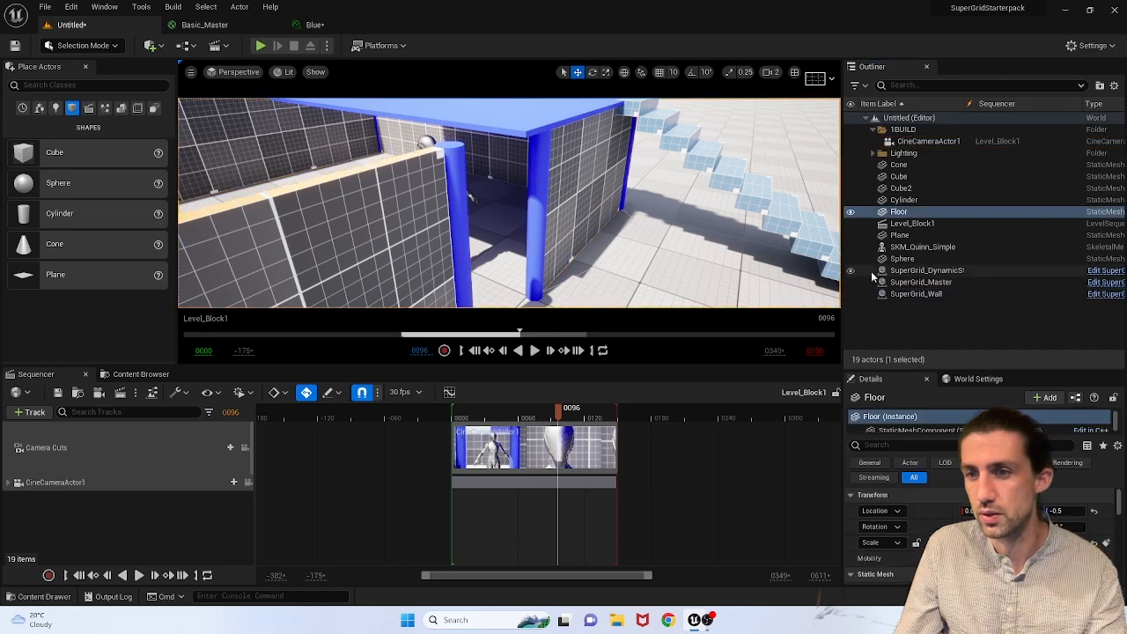
{"action": "left_click", "coordinate": [899, 165]}
{"action": "left_click", "coordinate": [898, 211], "text": "shift"}
{"action": "left_click_drag", "start_coordinate": [898, 211], "coordinate": [907, 132]}
{"action": "left_click", "coordinate": [908, 165]}
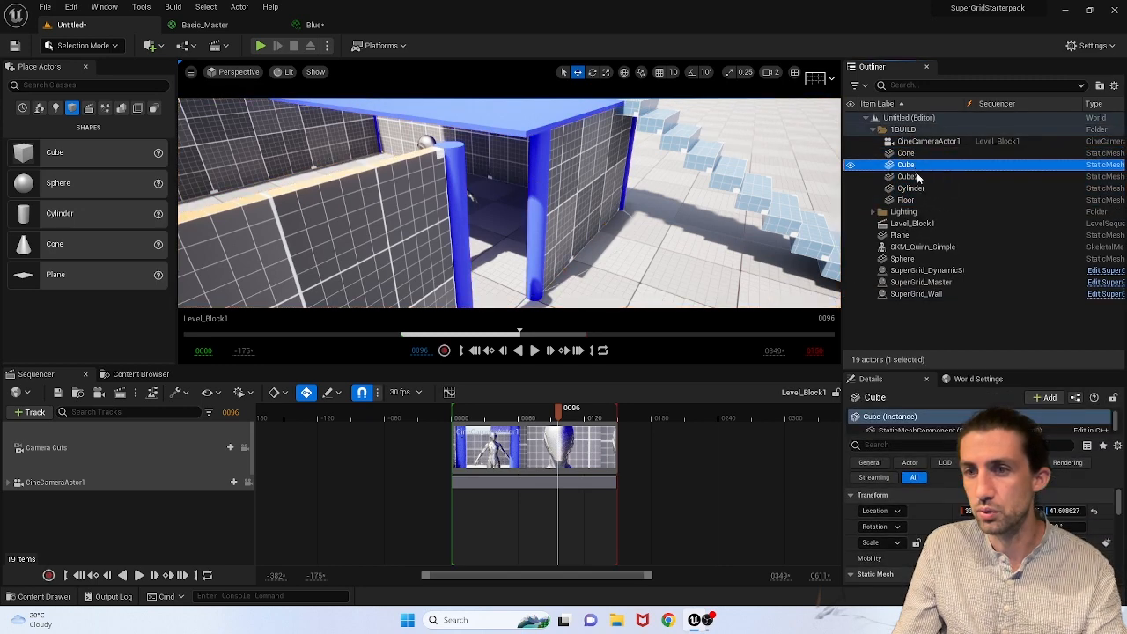
Step: Move Plane, Sphere and the three SuperGrid actors into the 1BUILD Outliner folder and collapse it
{"action": "left_click", "coordinate": [918, 235]}
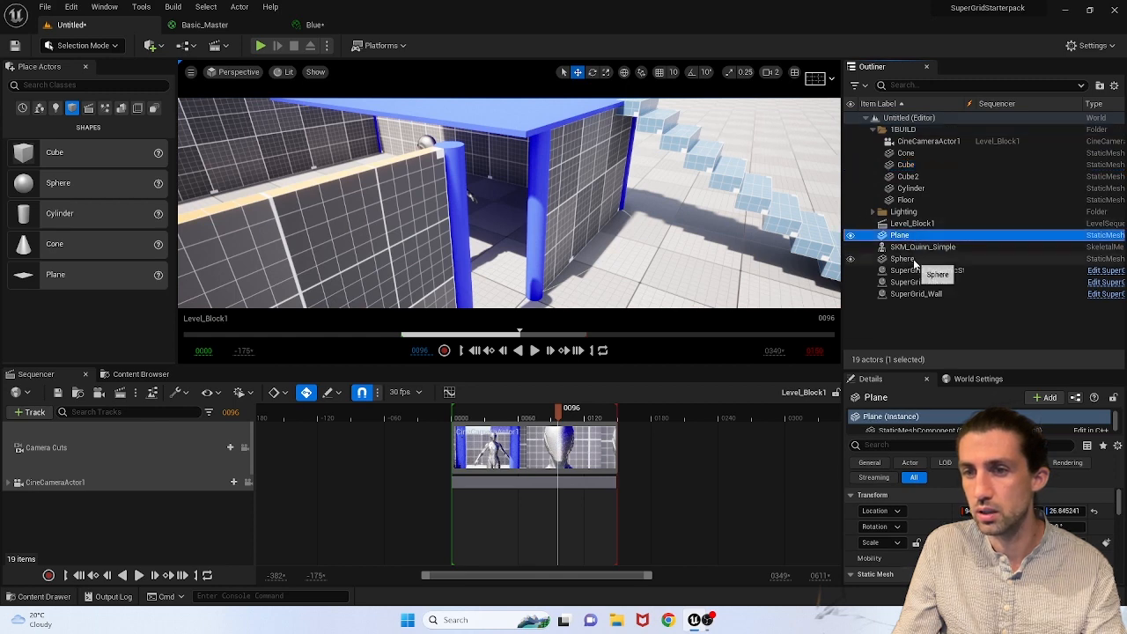
{"action": "left_click", "coordinate": [923, 258], "text": "ctrl"}
{"action": "left_click", "coordinate": [919, 272], "text": "ctrl"}
{"action": "left_click", "coordinate": [913, 282], "text": "ctrl"}
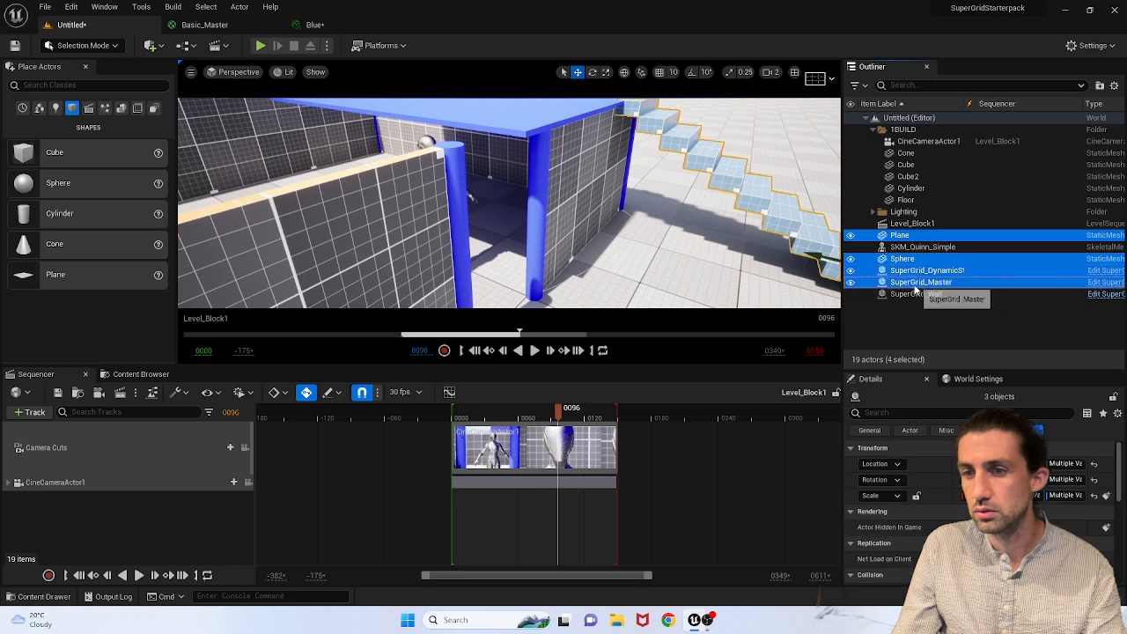
{"action": "left_click", "coordinate": [914, 293], "text": "ctrl"}
{"action": "left_click_drag", "start_coordinate": [913, 283], "coordinate": [903, 130]}
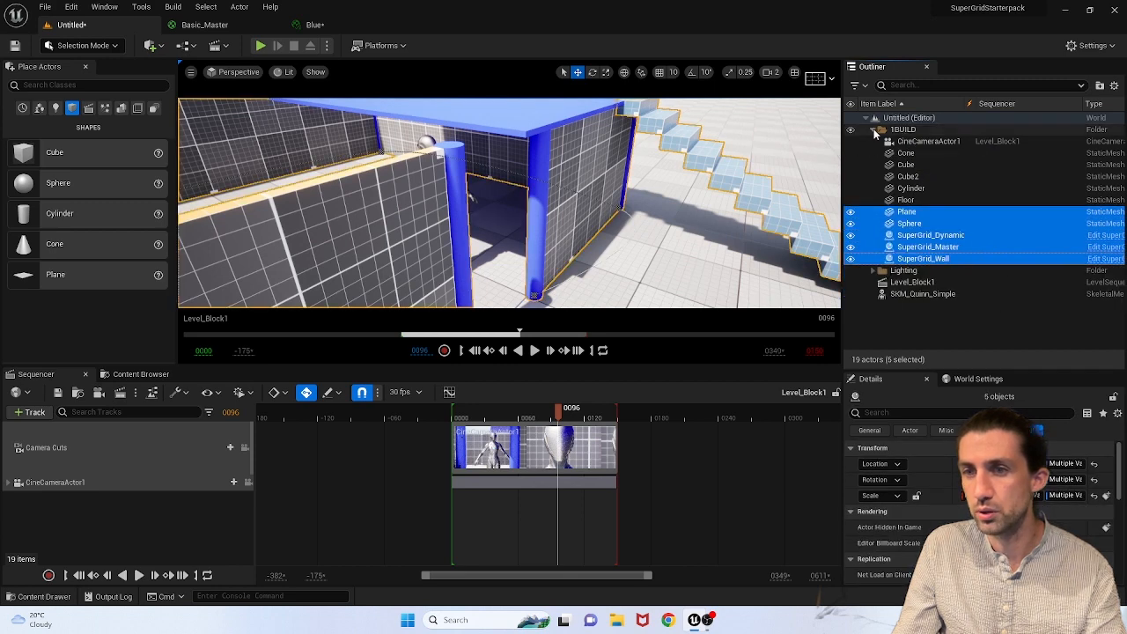
{"action": "left_click", "coordinate": [874, 128]}
Step: Create a top-level Outliner folder named 2CINEMATICS
{"action": "left_click", "coordinate": [912, 217]}
{"action": "right_click", "coordinate": [901, 207]}
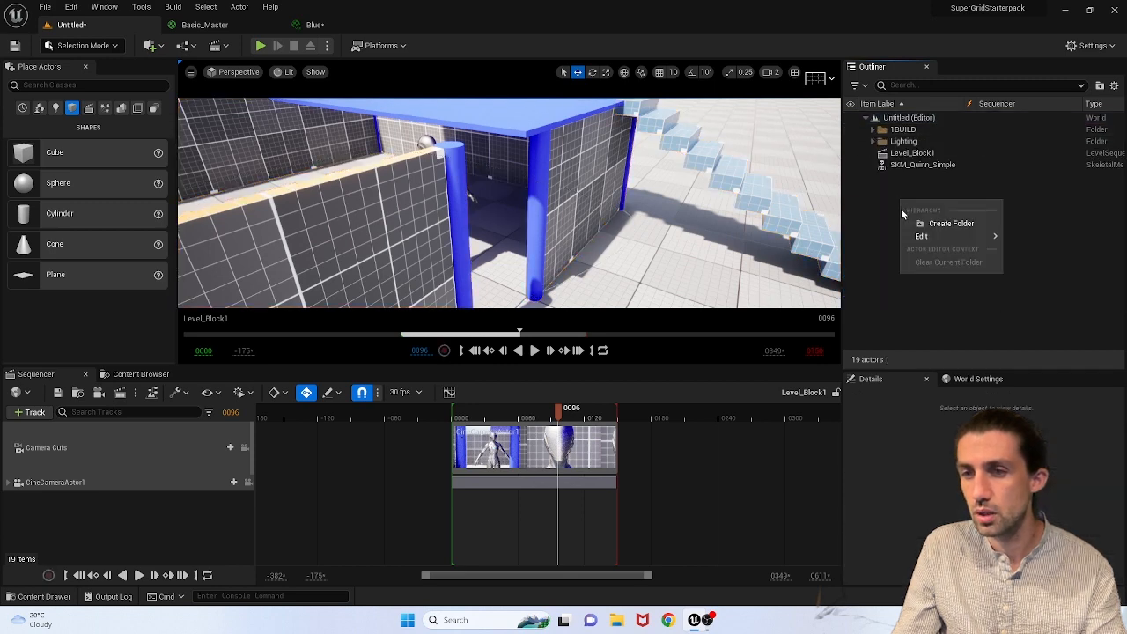
{"action": "left_click", "coordinate": [946, 223]}
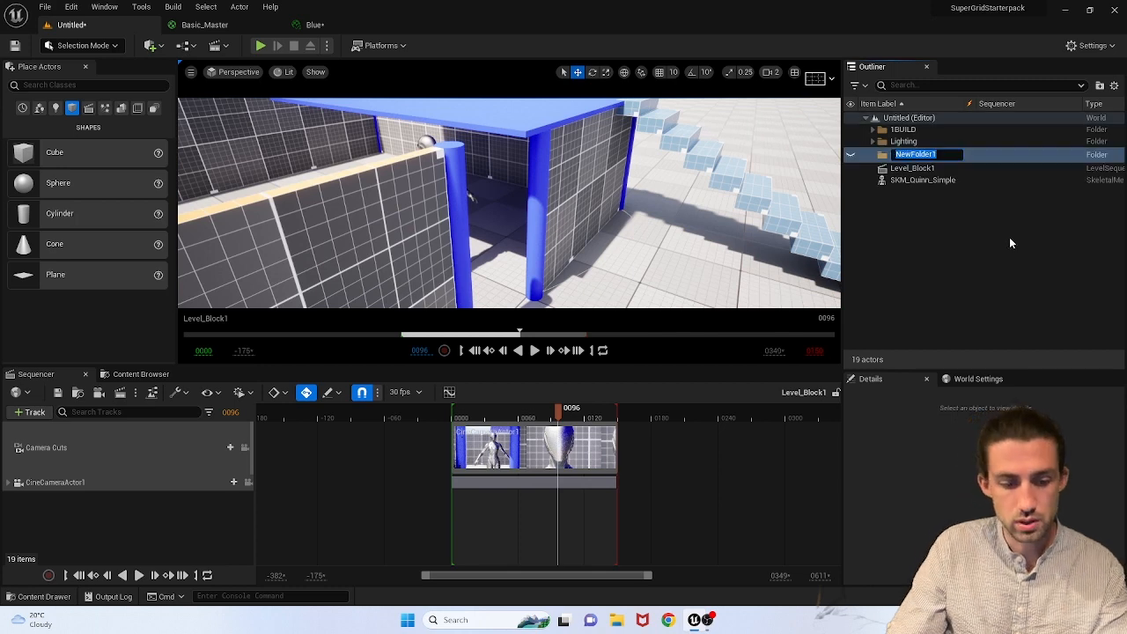
{"action": "type", "text": "2"}
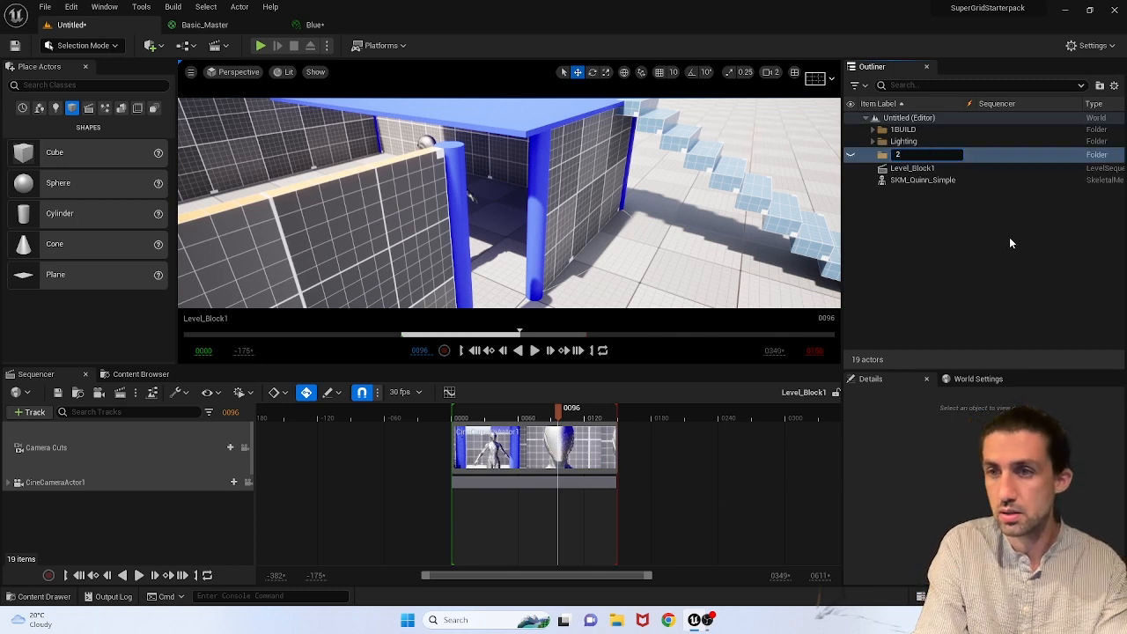
{"action": "type", "text": "CINEMATICS"}
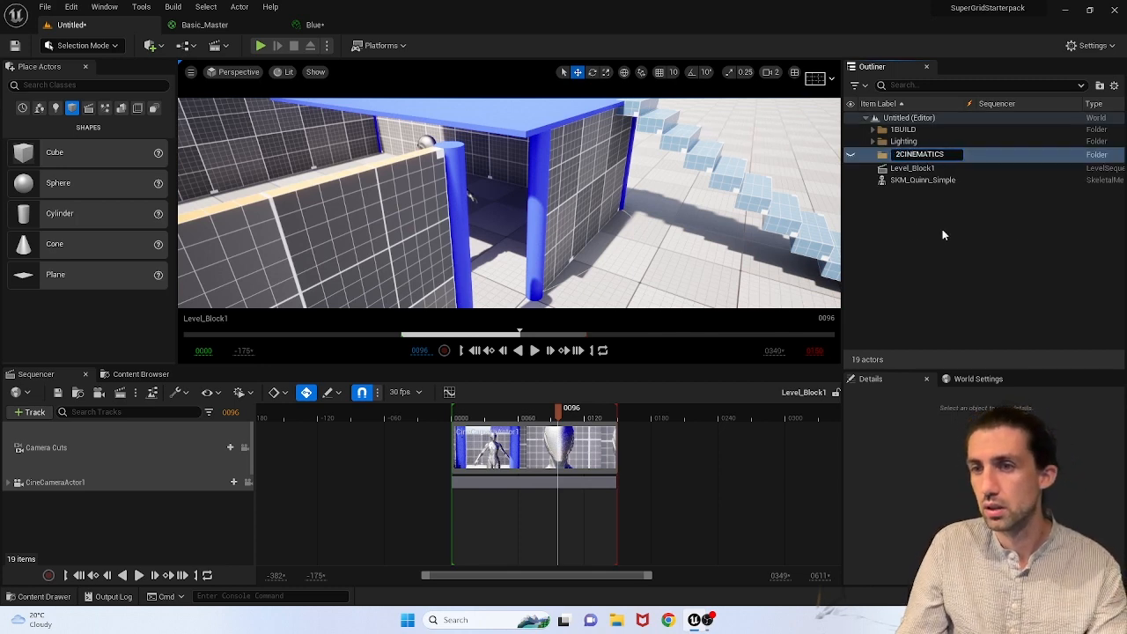
{"action": "left_click", "coordinate": [918, 234]}
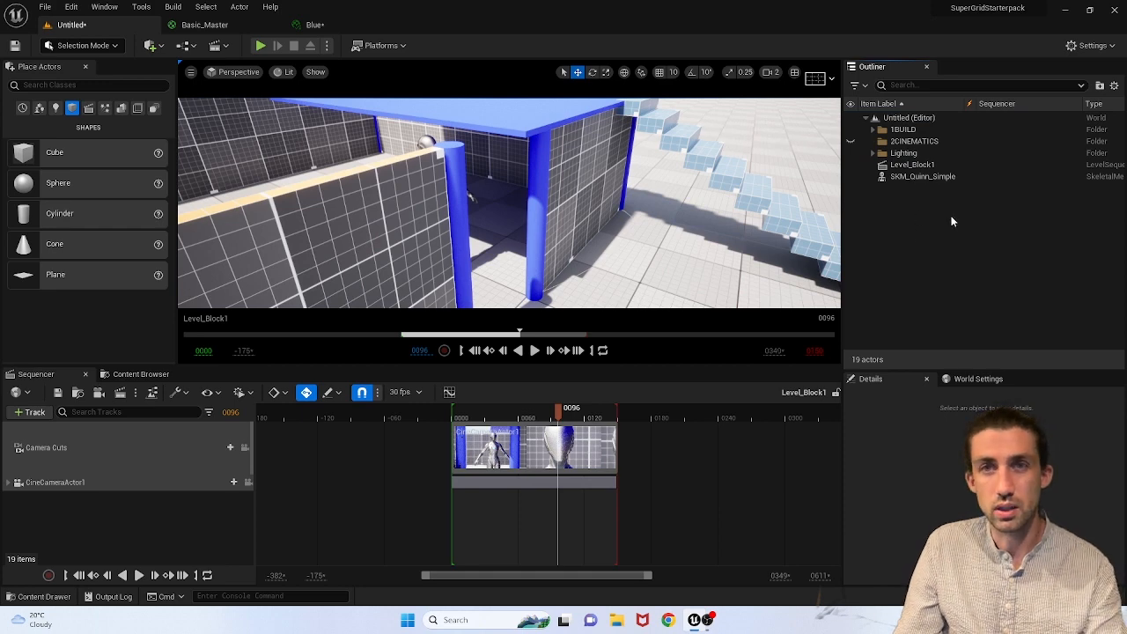
Step: Move the Level_Block1 sequence actor into the 2CINEMATICS Outliner folder and collapse the folder
{"action": "left_click", "coordinate": [912, 167]}
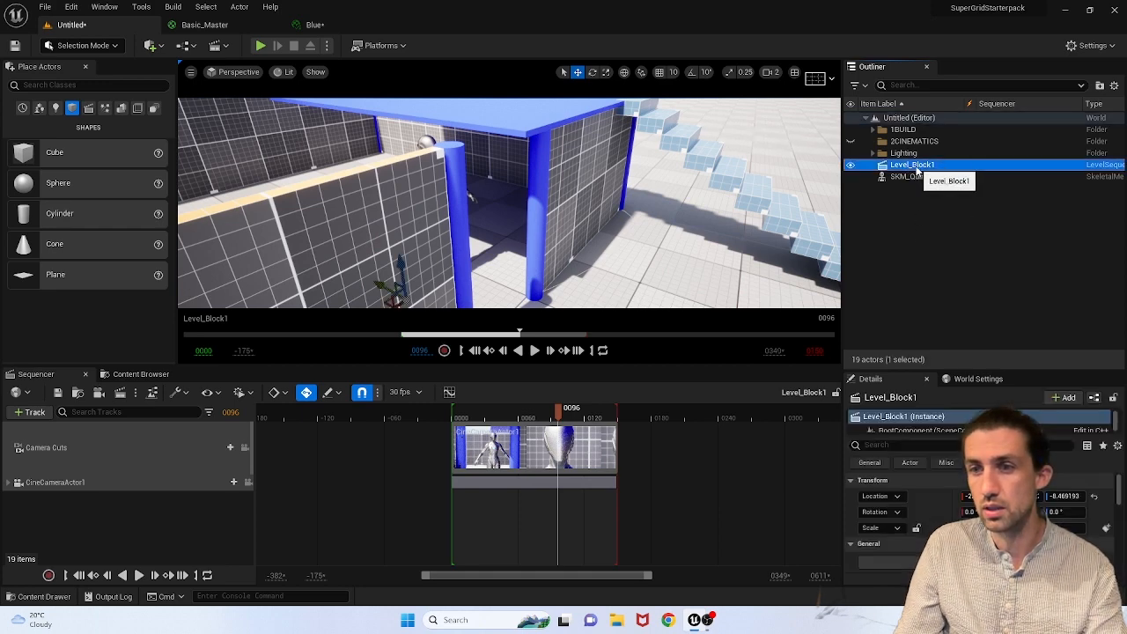
{"action": "left_click_drag", "start_coordinate": [912, 166], "coordinate": [910, 143]}
{"action": "left_click", "coordinate": [873, 141]}
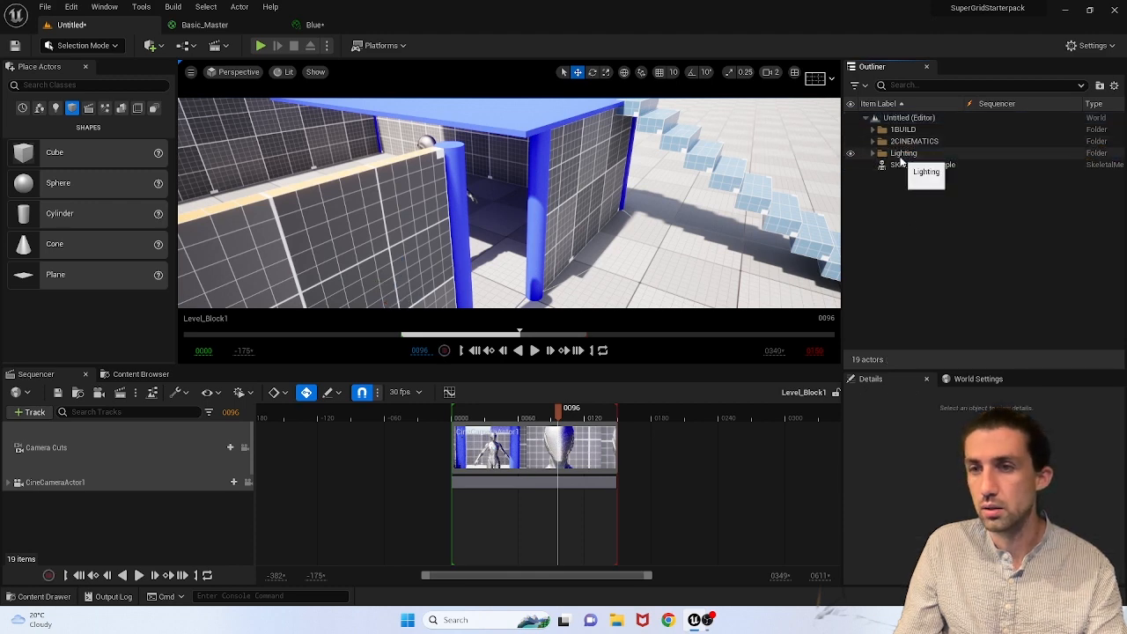
Step: Create a top-level Outliner folder named 3ANIMATION
{"action": "right_click", "coordinate": [896, 208]}
{"action": "left_click", "coordinate": [962, 236]}
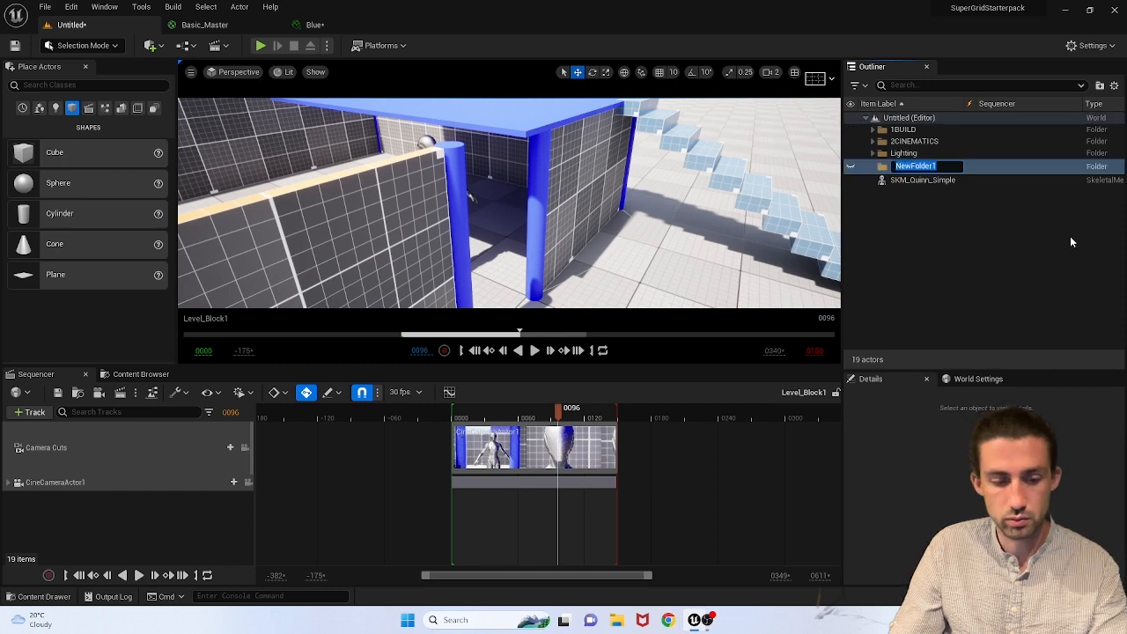
{"action": "type", "text": "3ANIMATION"}
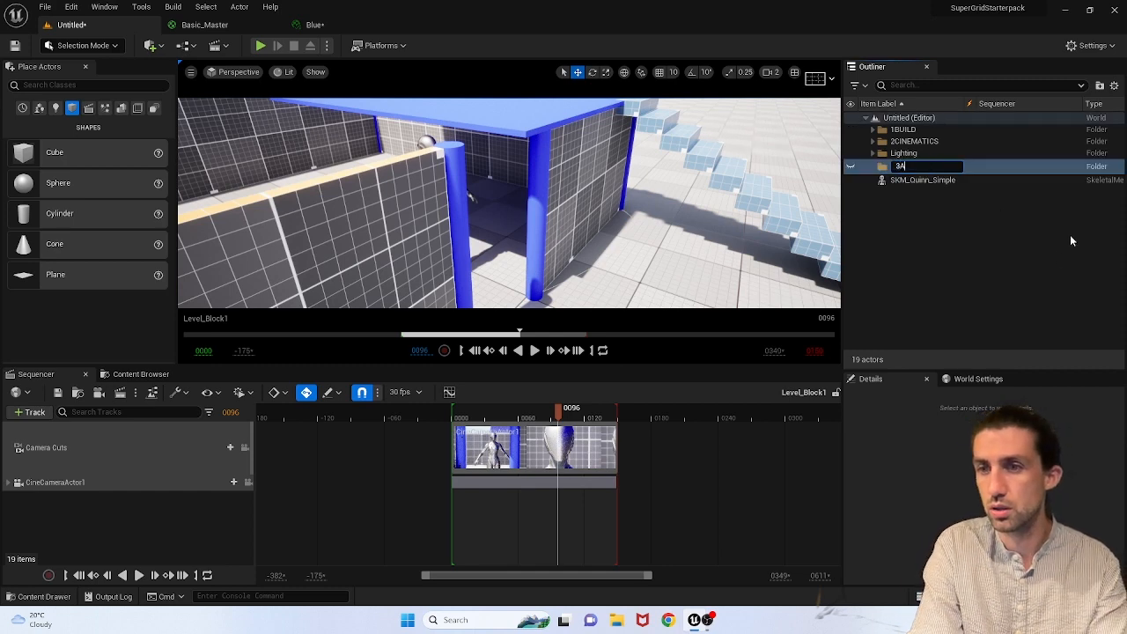
{"action": "left_click", "coordinate": [938, 232]}
Step: Move the SKM_Quinn_Simple mannequin into the 3ANIMATION Outliner folder and collapse the folder
{"action": "right_click_drag", "start_coordinate": [780, 240], "coordinate": [524, 200]}
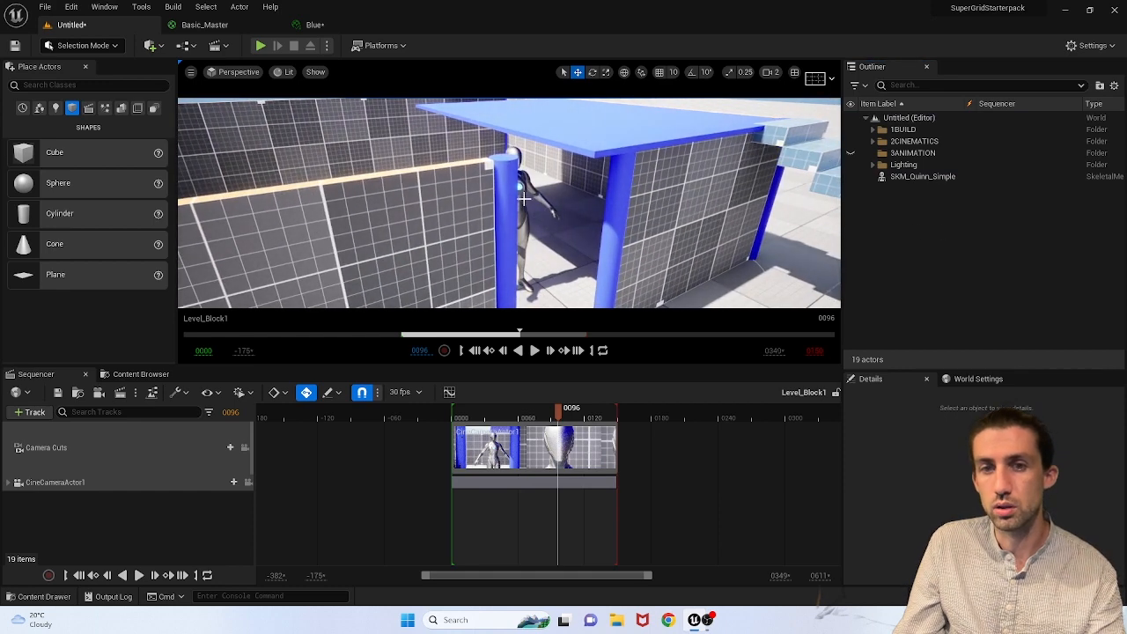
{"action": "left_click", "coordinate": [520, 182]}
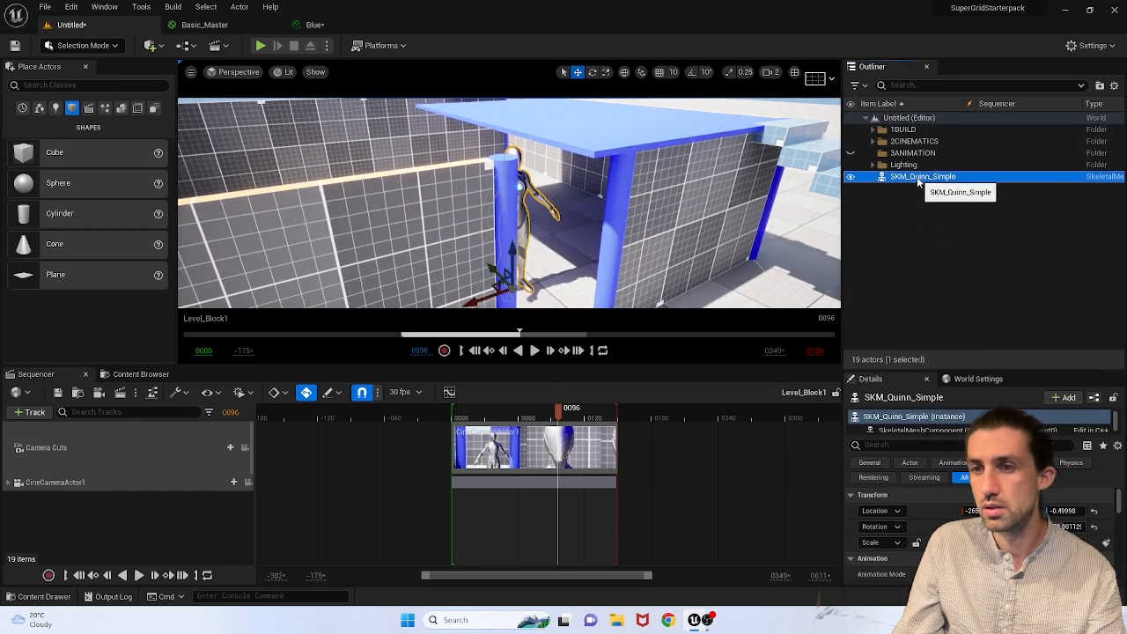
{"action": "left_click_drag", "start_coordinate": [923, 177], "coordinate": [912, 153]}
{"action": "left_click", "coordinate": [916, 245]}
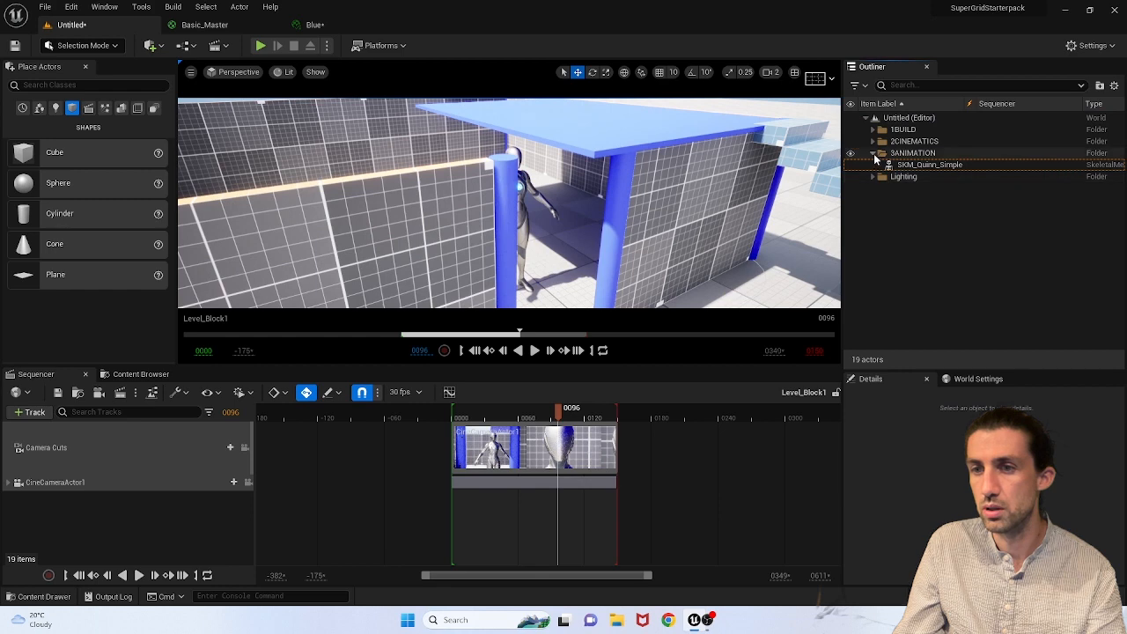
{"action": "left_click", "coordinate": [874, 152]}
Step: Rename the Lighting folder in the Outliner as 4LIGHTING
{"action": "left_click", "coordinate": [905, 167]}
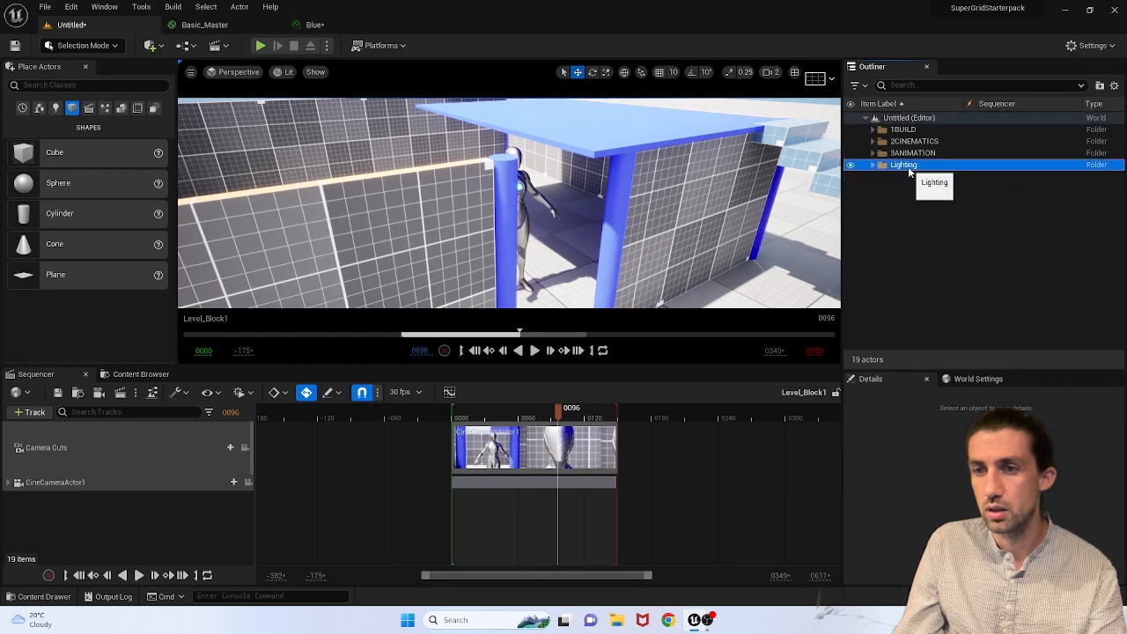
{"action": "key", "text": "F2"}
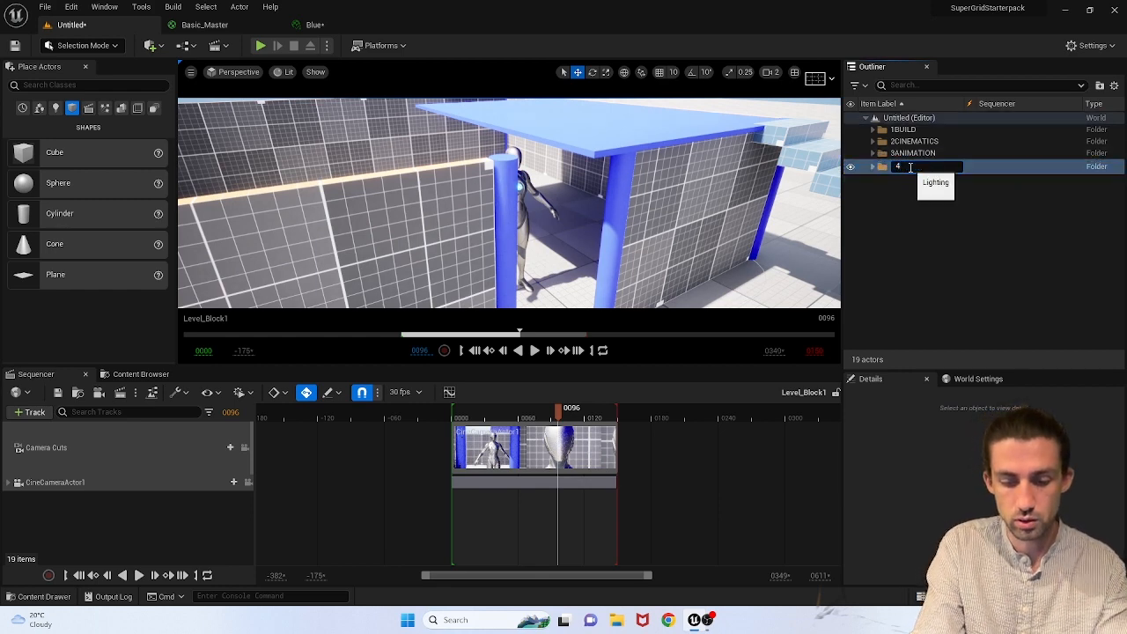
{"action": "type", "text": "4LIGHTING"}
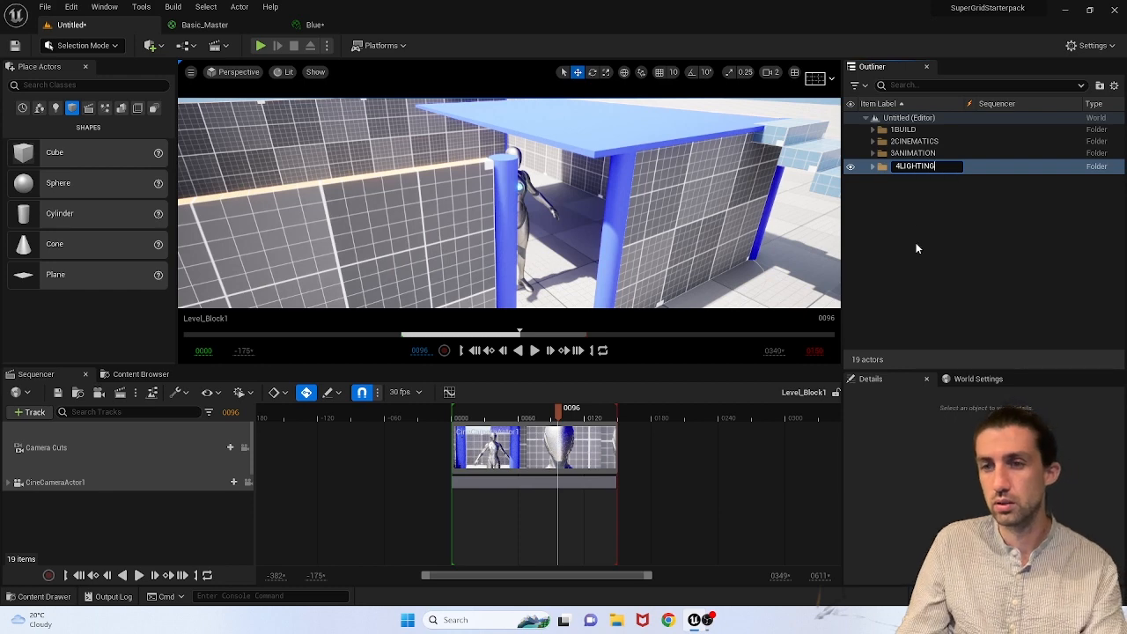
{"action": "left_click", "coordinate": [916, 232]}
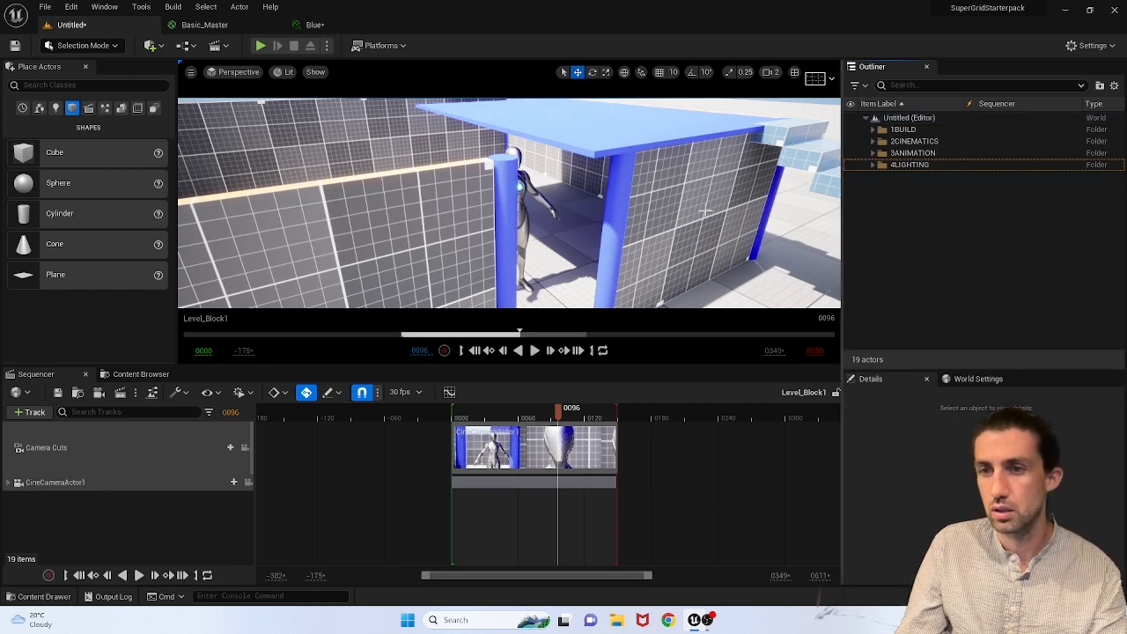
{"action": "right_click_drag", "start_coordinate": [647, 212], "coordinate": [533, 212]}
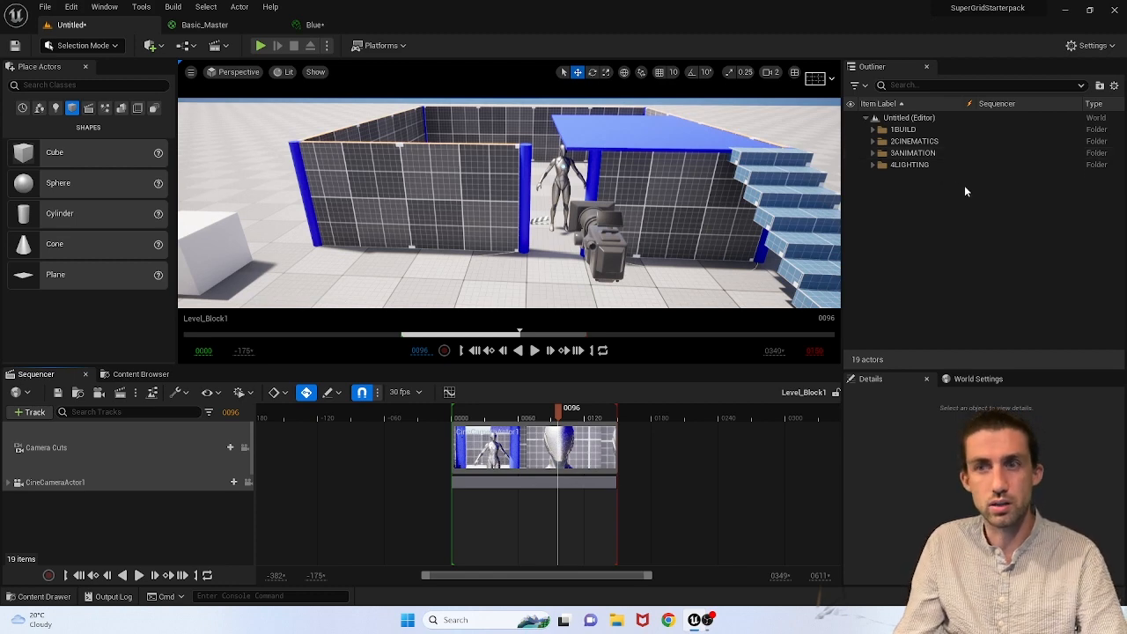
Step: Add a folder named 1BUILD to the Level_Block1 sequence's track list in Sequencer and select it
{"action": "right_click", "coordinate": [76, 505]}
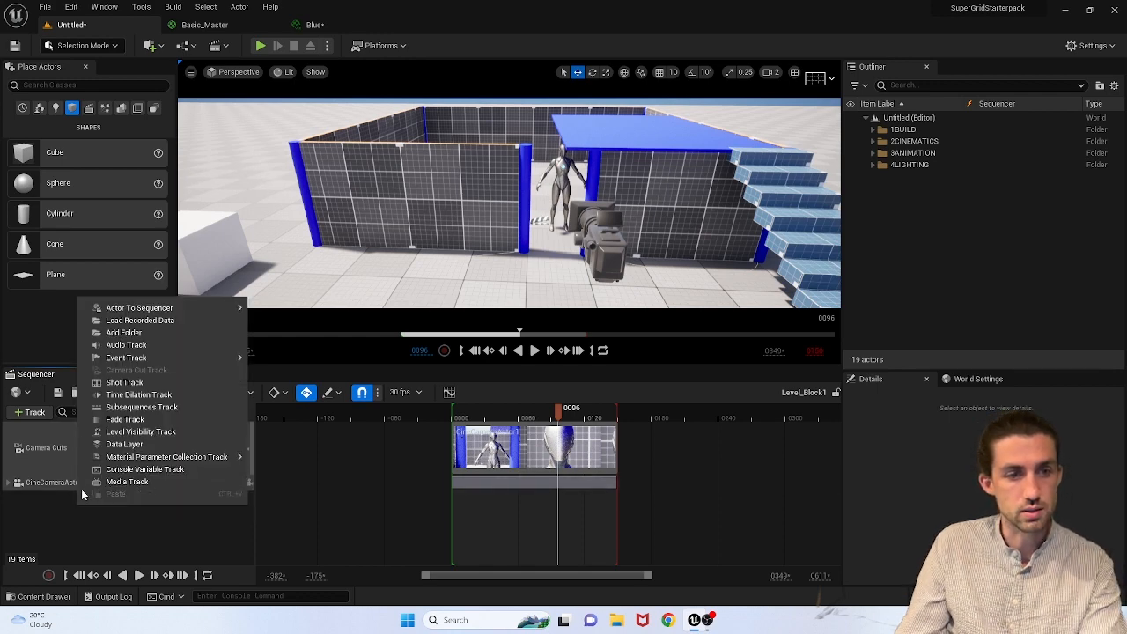
{"action": "left_click", "coordinate": [66, 500]}
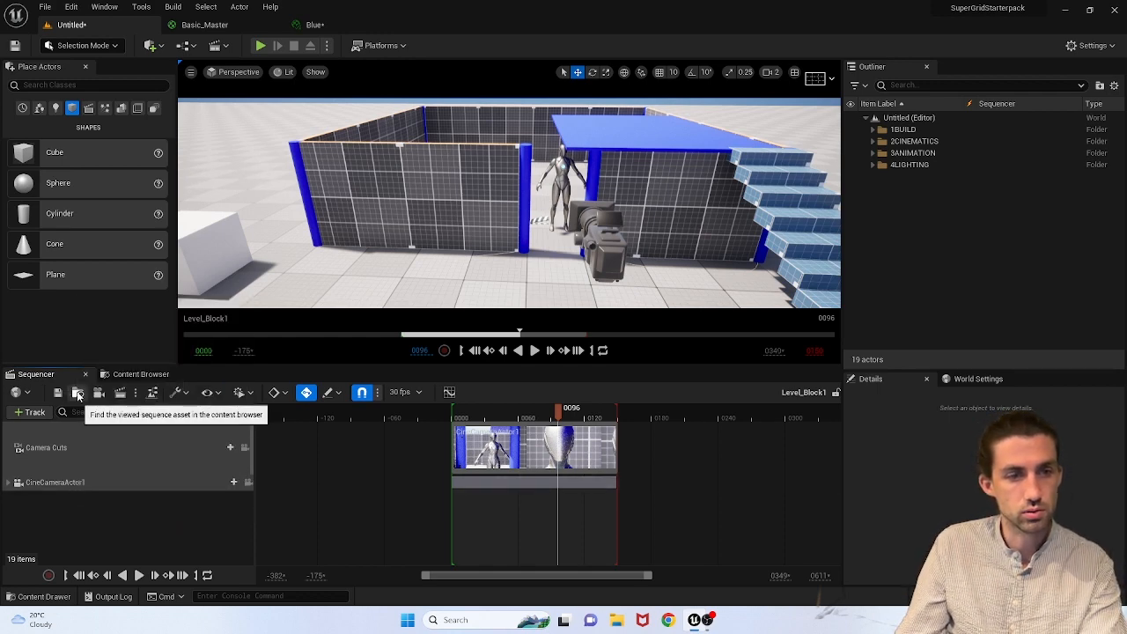
{"action": "right_click", "coordinate": [66, 508]}
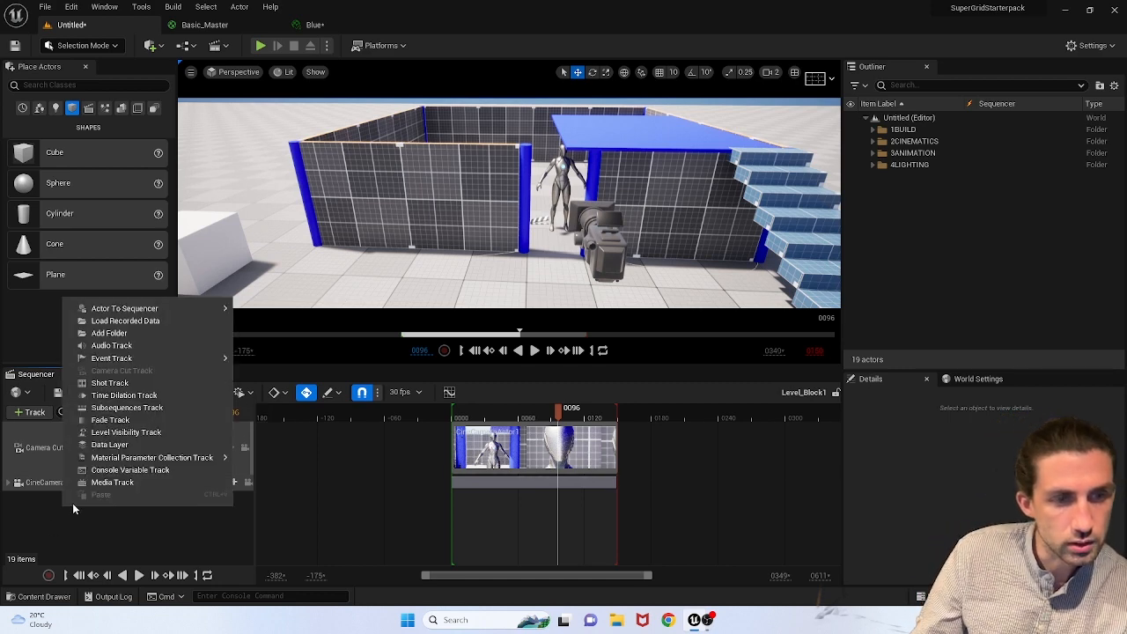
{"action": "left_click", "coordinate": [109, 333]}
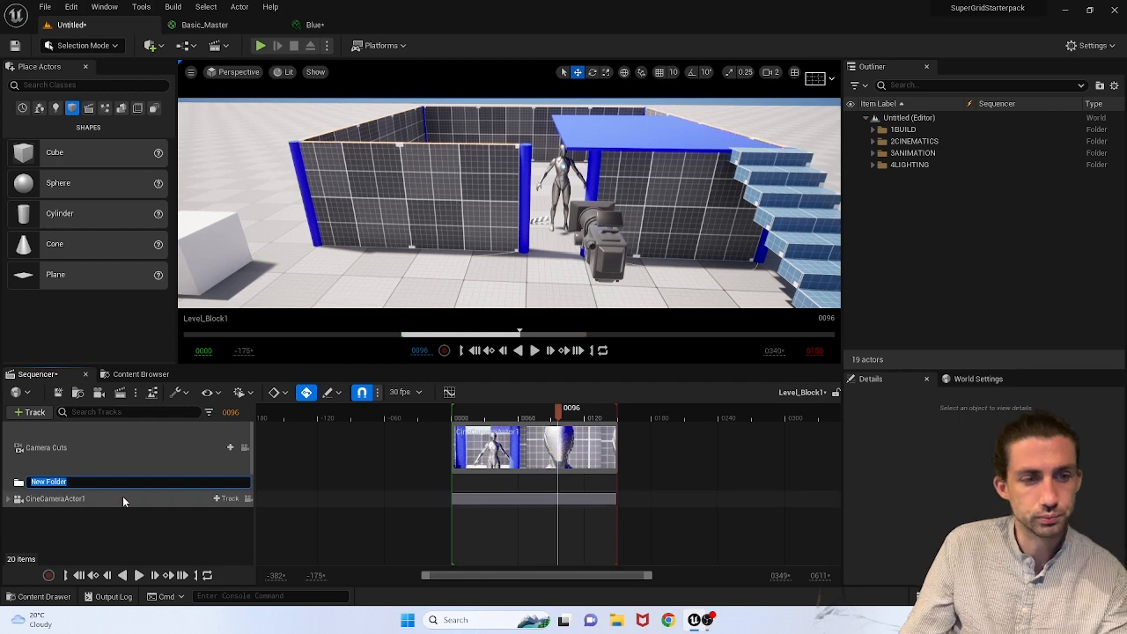
{"action": "type", "text": "1"}
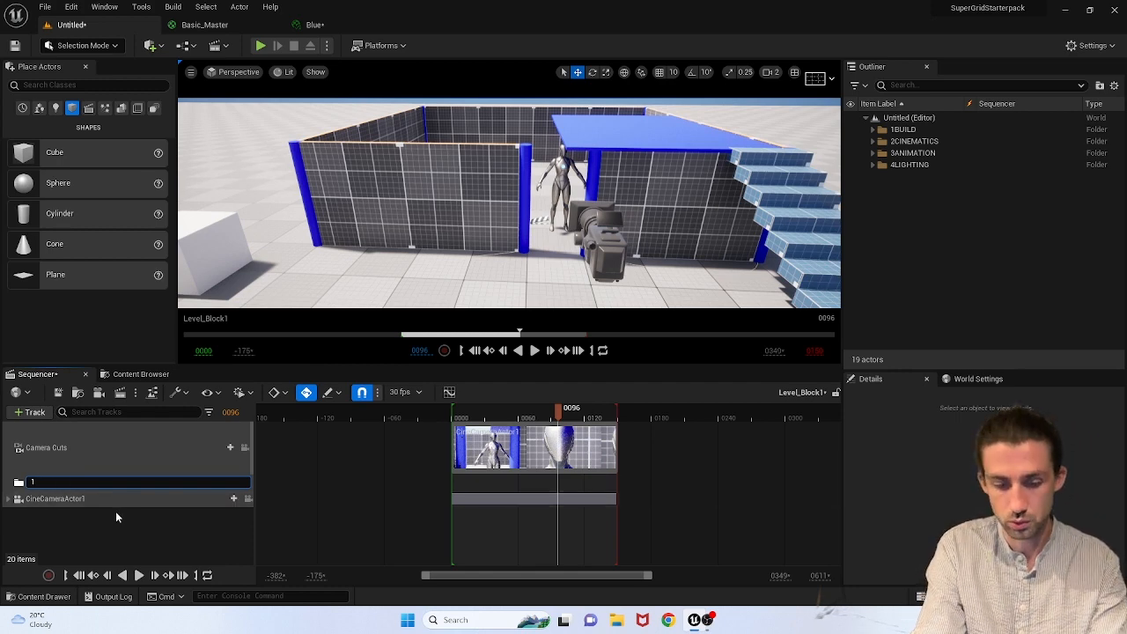
{"action": "type", "text": "BUILD"}
{"action": "key", "text": "Return"}
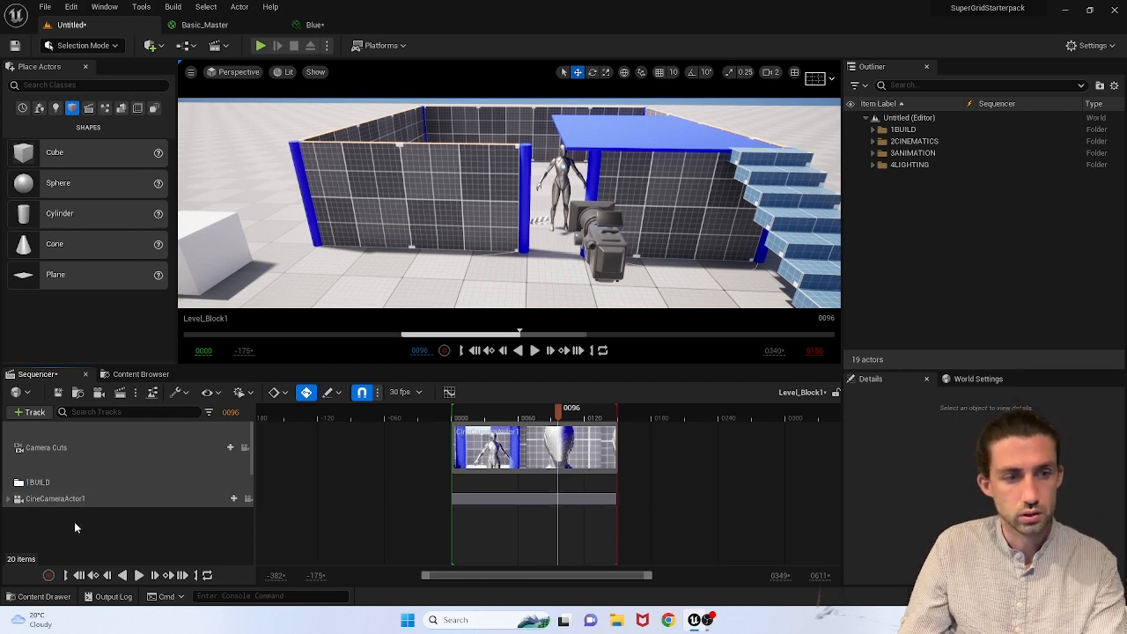
{"action": "left_click", "coordinate": [43, 485]}
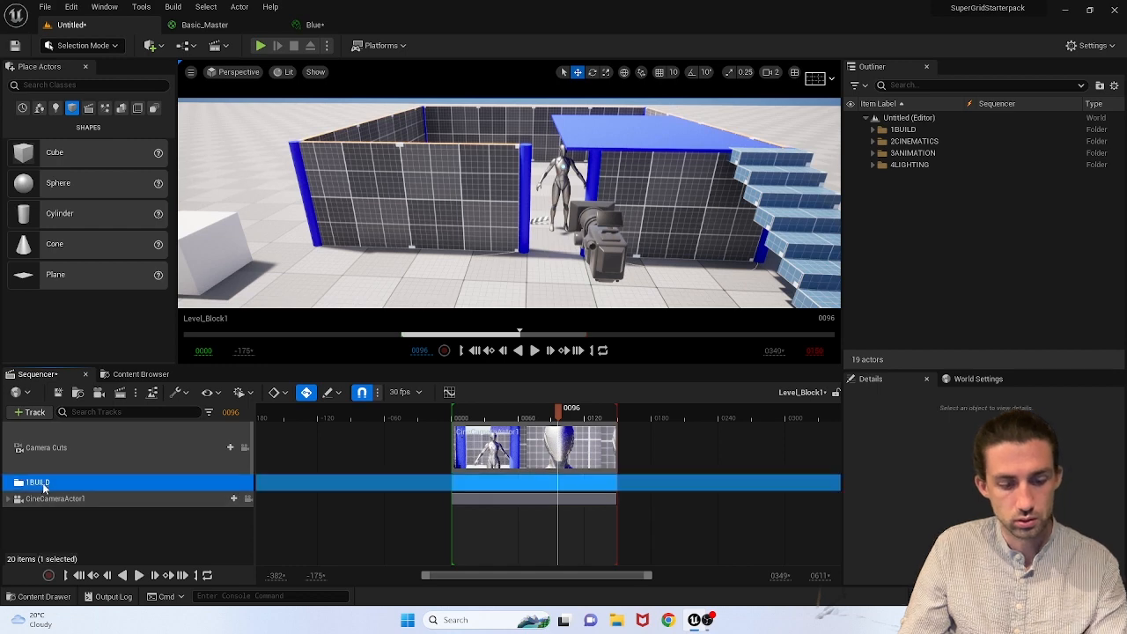
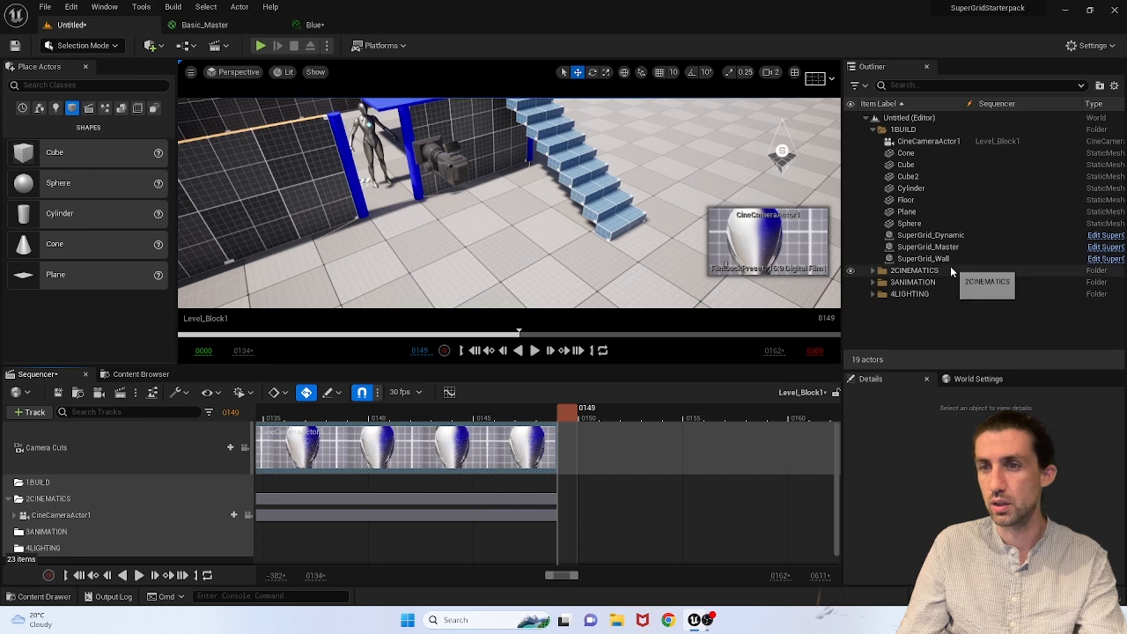
Step: Move CineCameraActor1 from 1BUILD into the 2CINEMATICS Outliner folder and collapse 1BUILD
{"action": "left_click", "coordinate": [923, 142]}
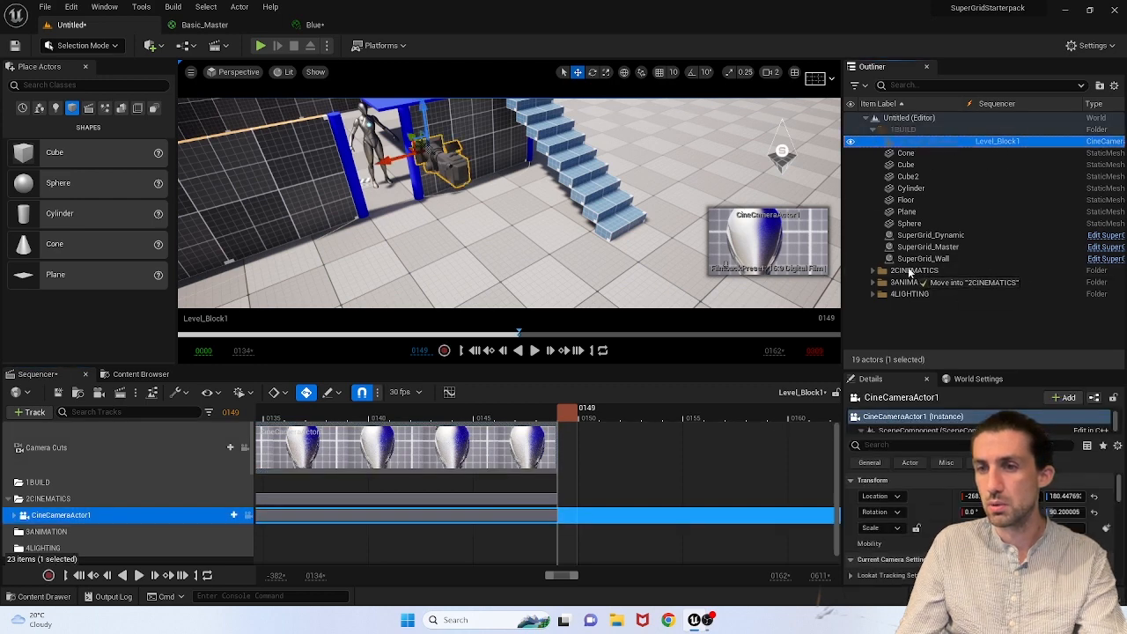
{"action": "left_click_drag", "start_coordinate": [910, 273], "coordinate": [912, 271]}
{"action": "left_click", "coordinate": [873, 130]}
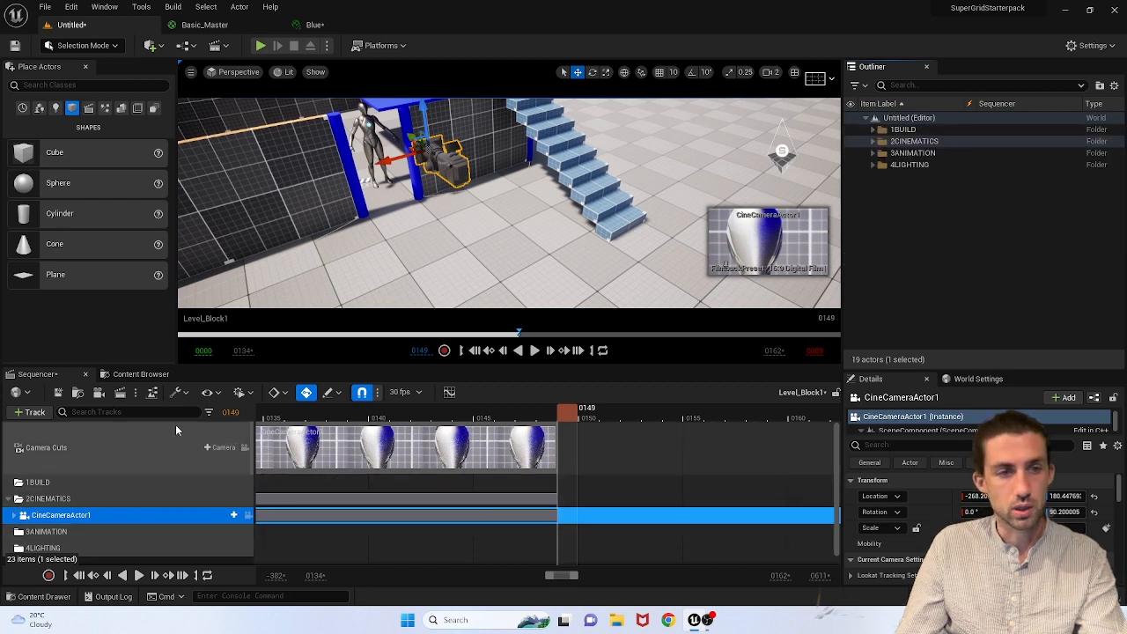
Step: Create a new cine camera from Sequencer, then expand the 2CINEMATICS Outliner folder and widen the Item Label column
{"action": "left_click", "coordinate": [99, 394]}
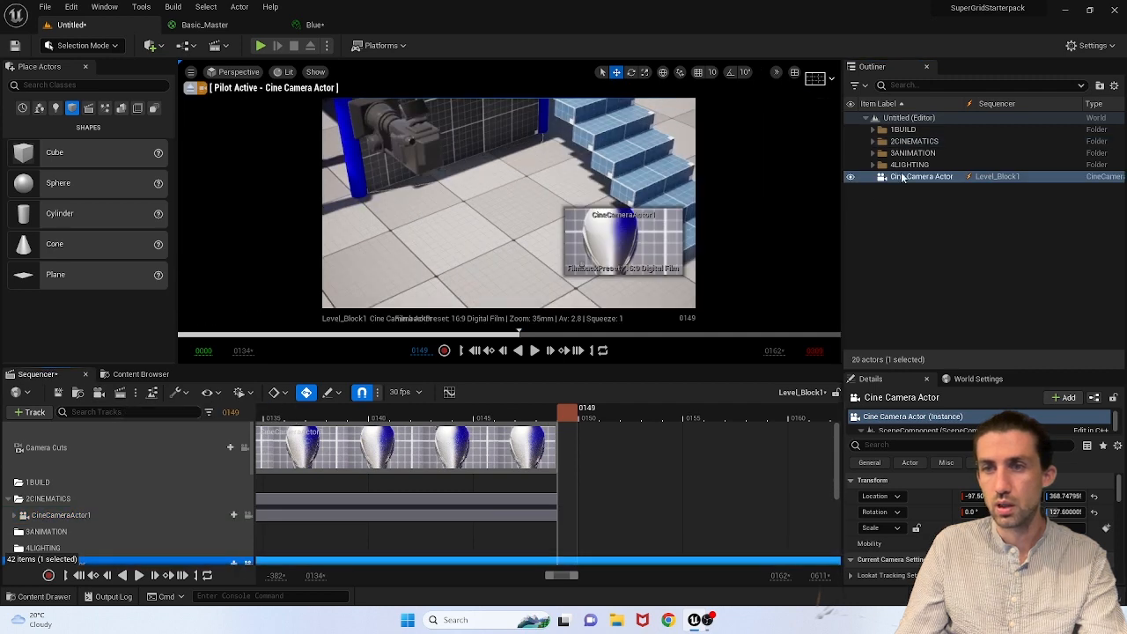
{"action": "left_click", "coordinate": [873, 142]}
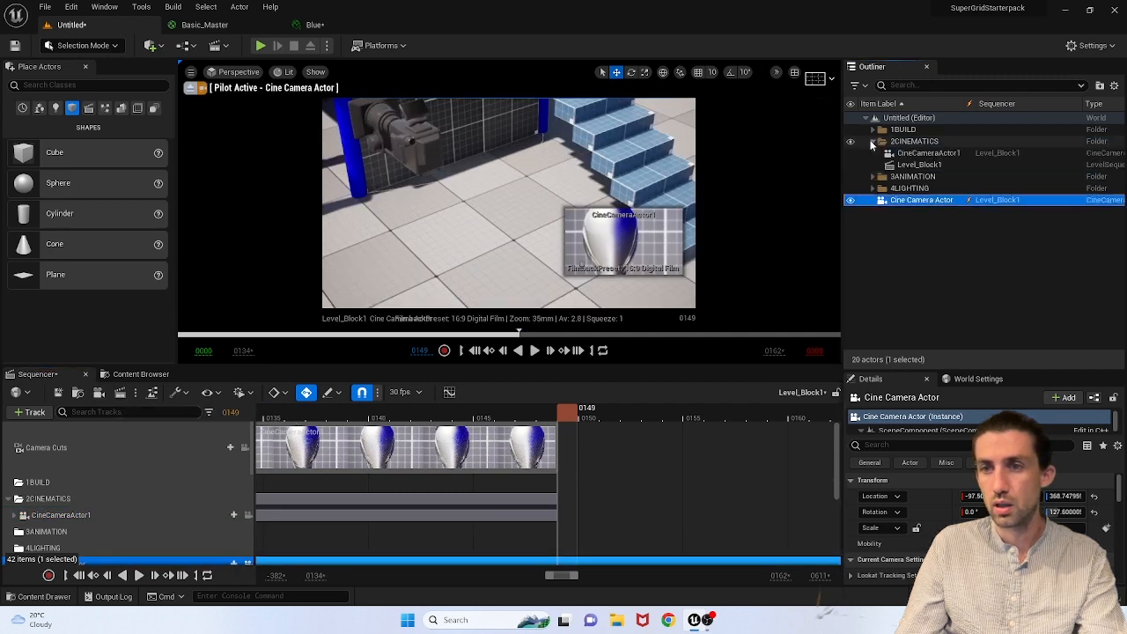
{"action": "left_click", "coordinate": [950, 223]}
{"action": "left_click_drag", "start_coordinate": [978, 104], "coordinate": [989, 104]}
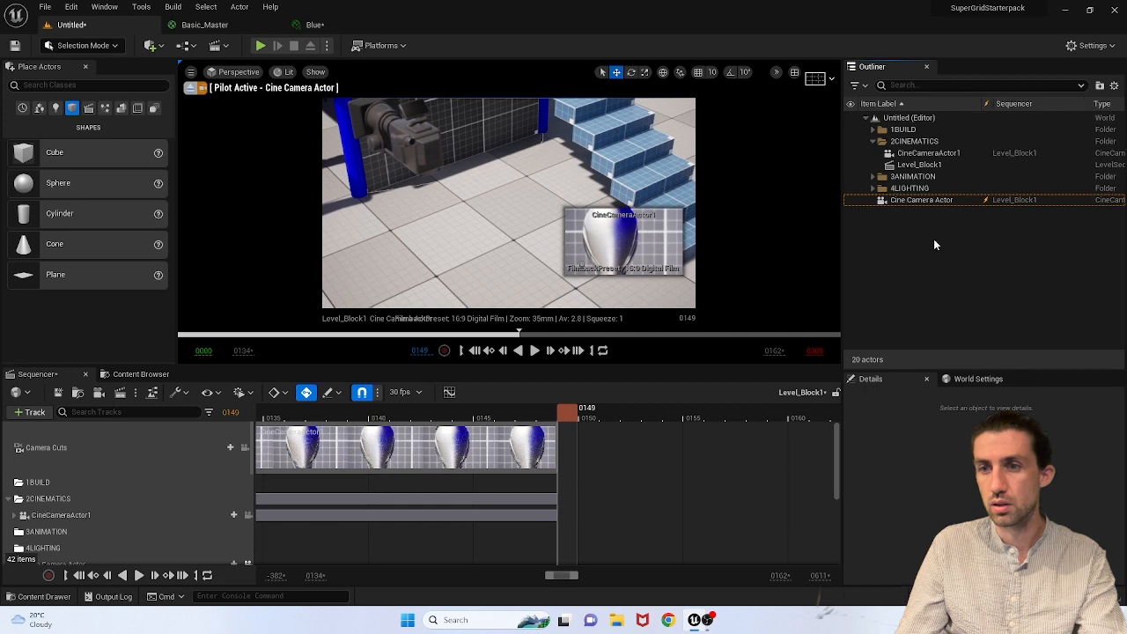
Step: Delete the newly created Cine Camera Actor from the level and remove its leftover track from the Level_Block1 sequence
{"action": "left_click", "coordinate": [952, 203]}
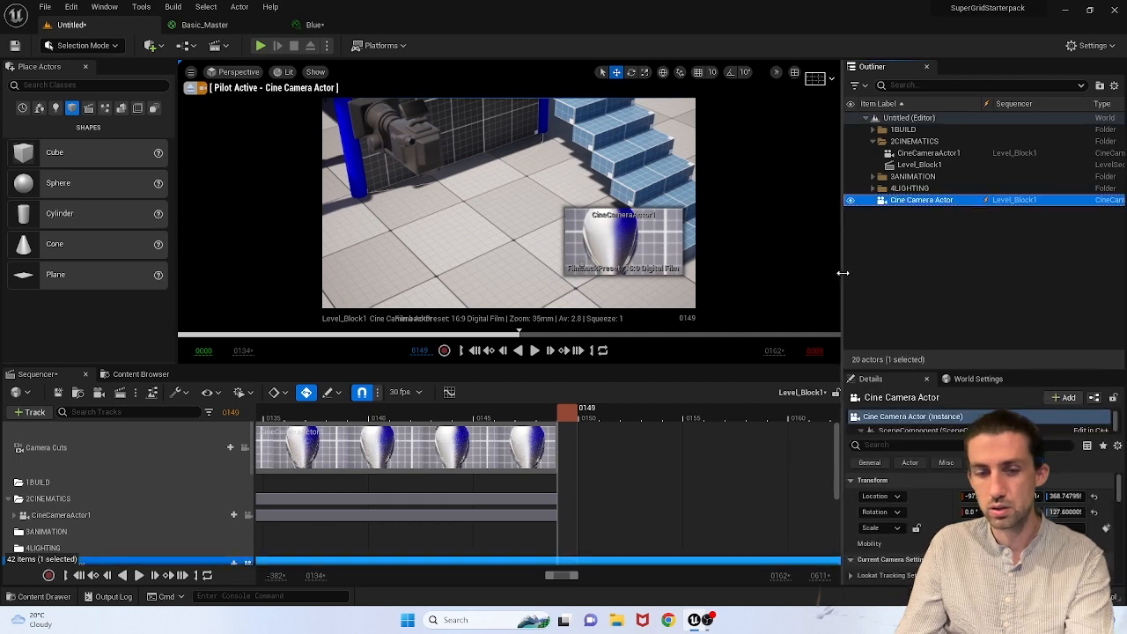
{"action": "scroll", "coordinate": [113, 477], "scroll_direction": "down", "scroll_amount": 2}
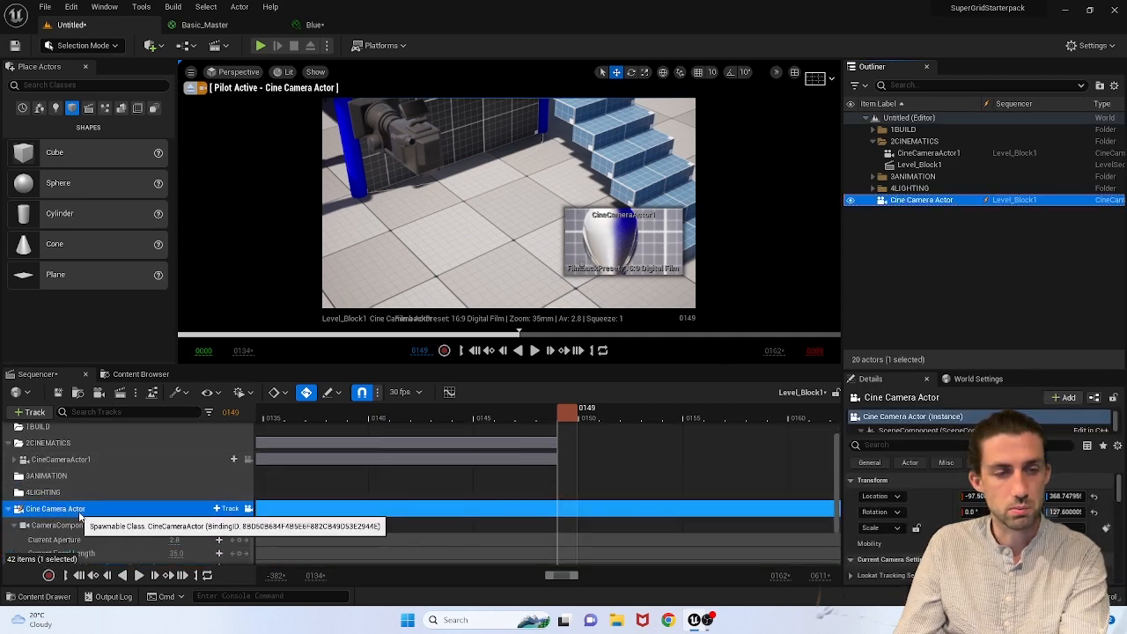
{"action": "key", "text": "Delete"}
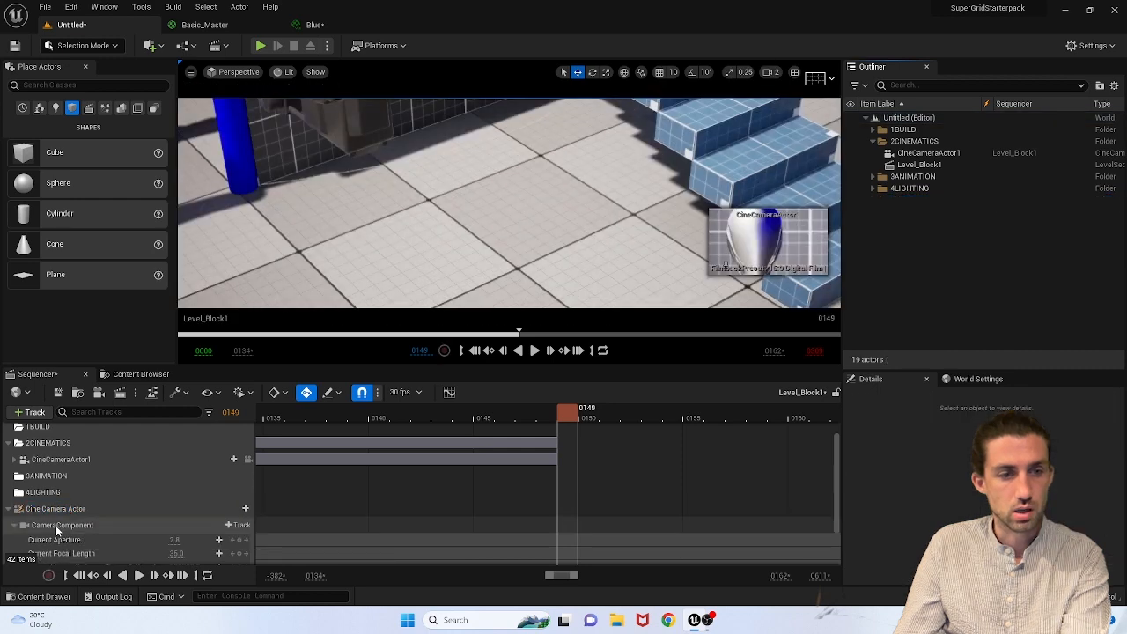
{"action": "left_click", "coordinate": [106, 495]}
{"action": "left_click", "coordinate": [70, 511]}
{"action": "key", "text": "Delete"}
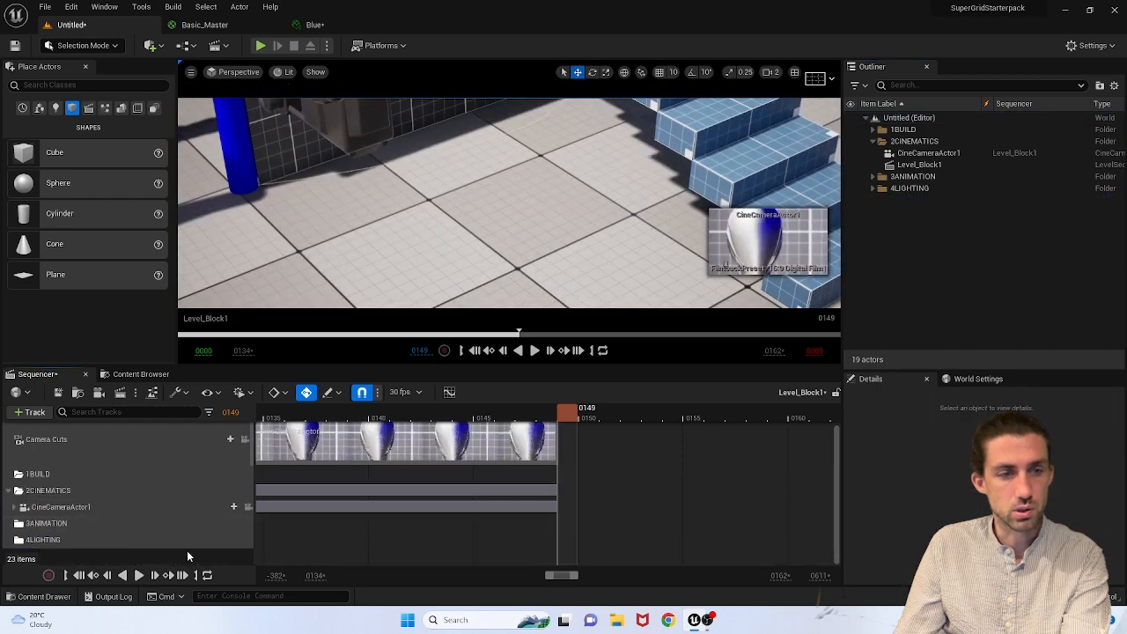
{"action": "left_click", "coordinate": [9, 491]}
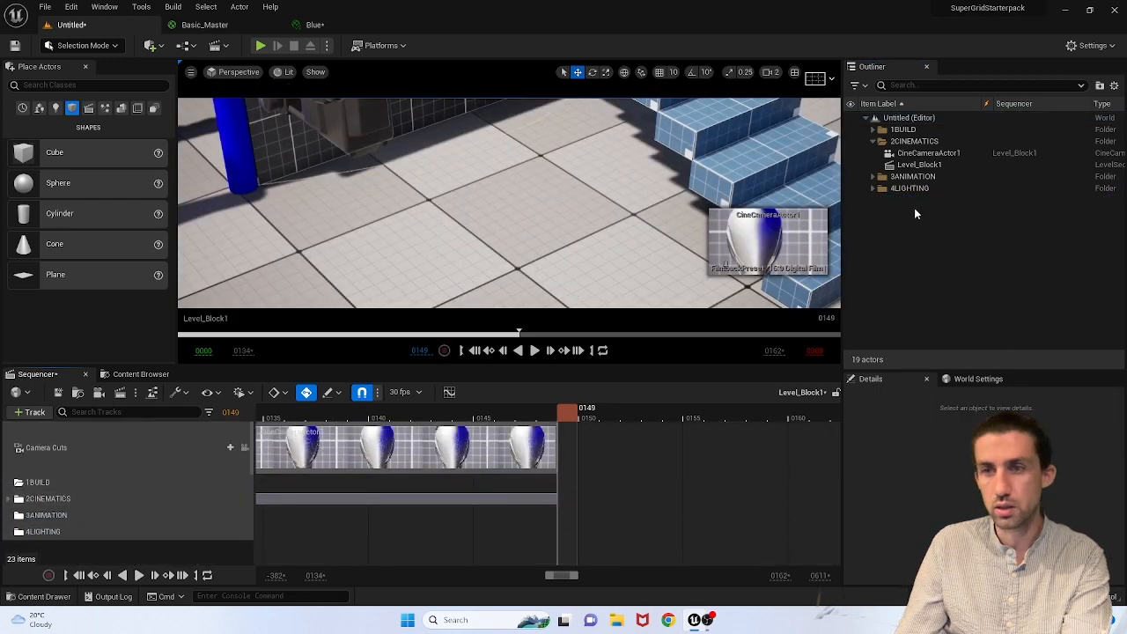
Step: Duplicate CineCameraActor1 within the 2CINEMATICS Outliner folder
{"action": "left_click", "coordinate": [932, 153]}
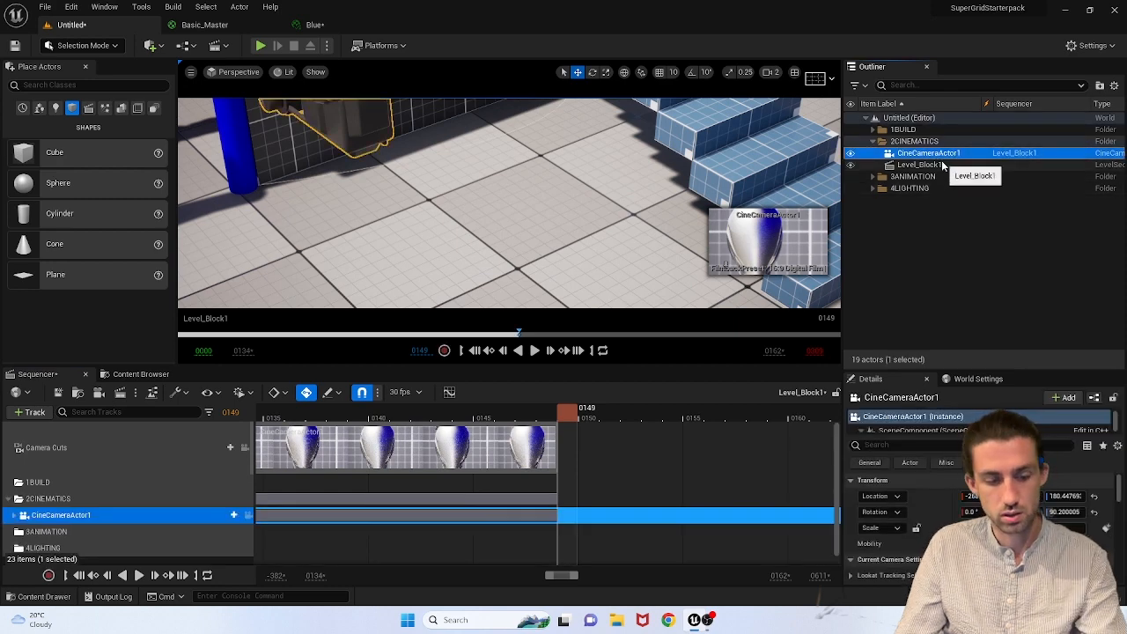
{"action": "key", "text": "ctrl+d"}
{"action": "left_click", "coordinate": [894, 267]}
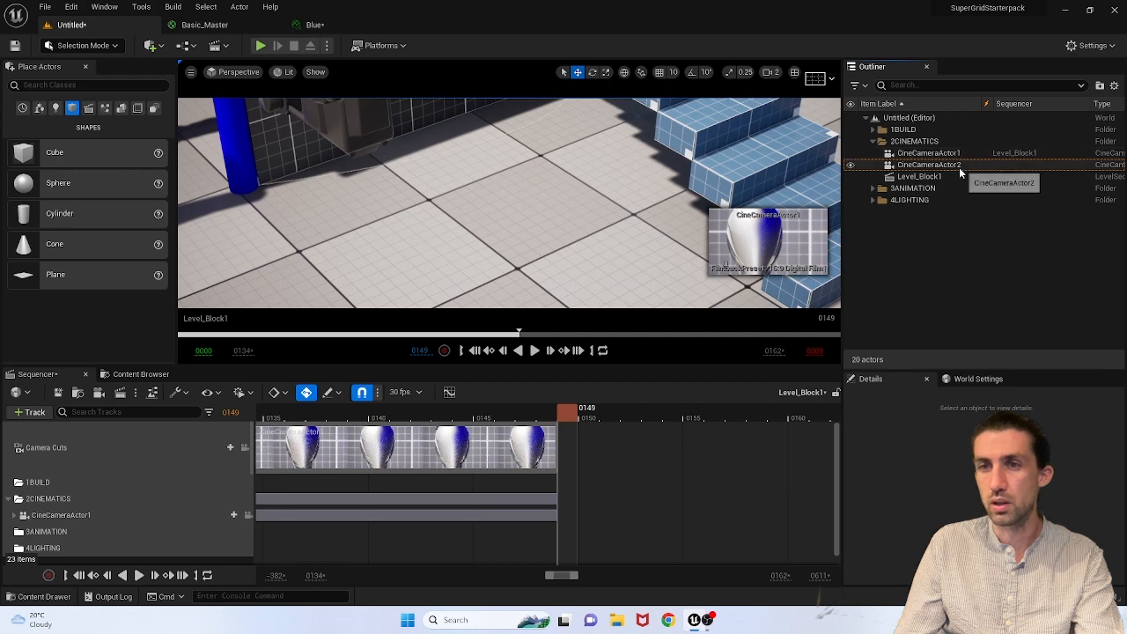
Step: Add CineCameraActor2 to the sequence, place its track in the 2CINEMATICS folder and collapse the track
{"action": "left_click", "coordinate": [934, 165]}
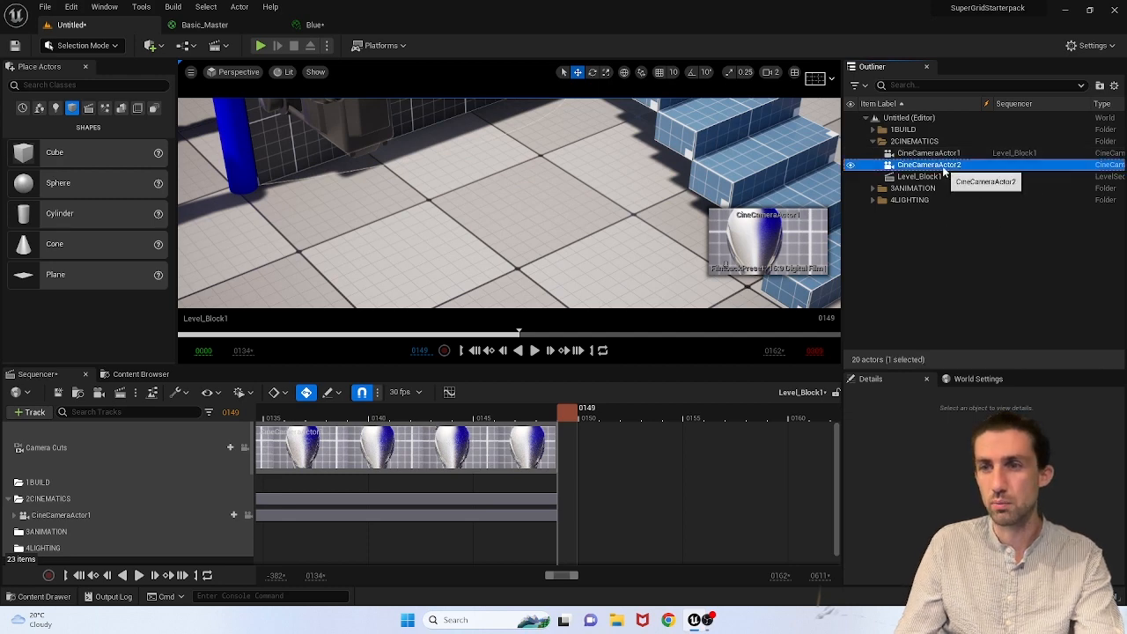
{"action": "left_click", "coordinate": [90, 529]}
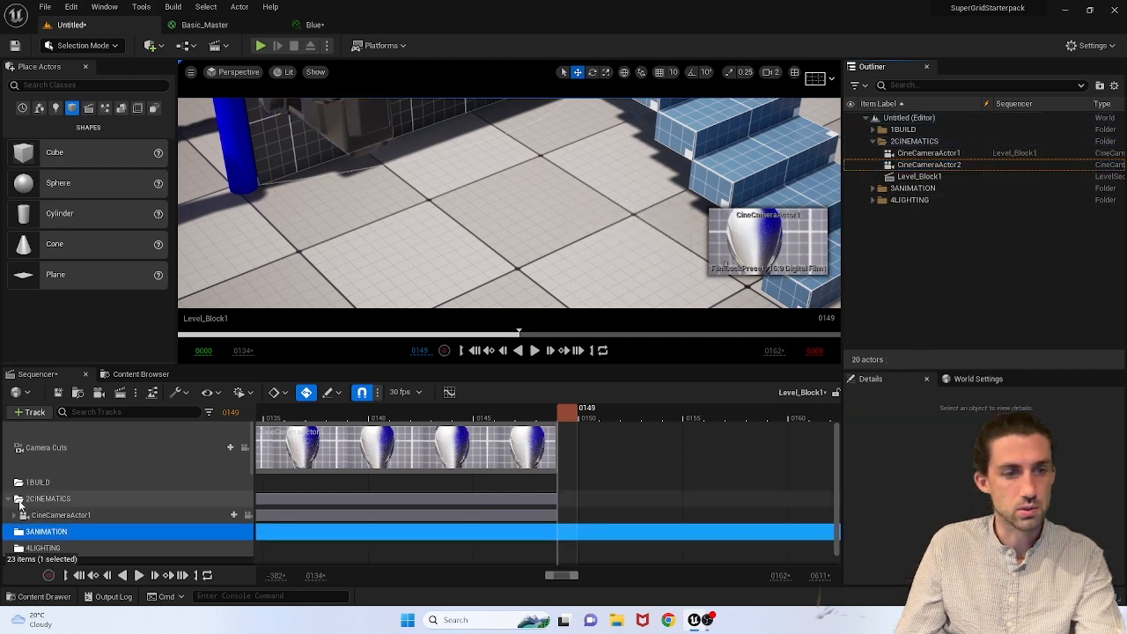
{"action": "left_click_drag", "start_coordinate": [933, 165], "coordinate": [293, 546]}
{"action": "left_click_drag", "start_coordinate": [55, 510], "coordinate": [49, 486]}
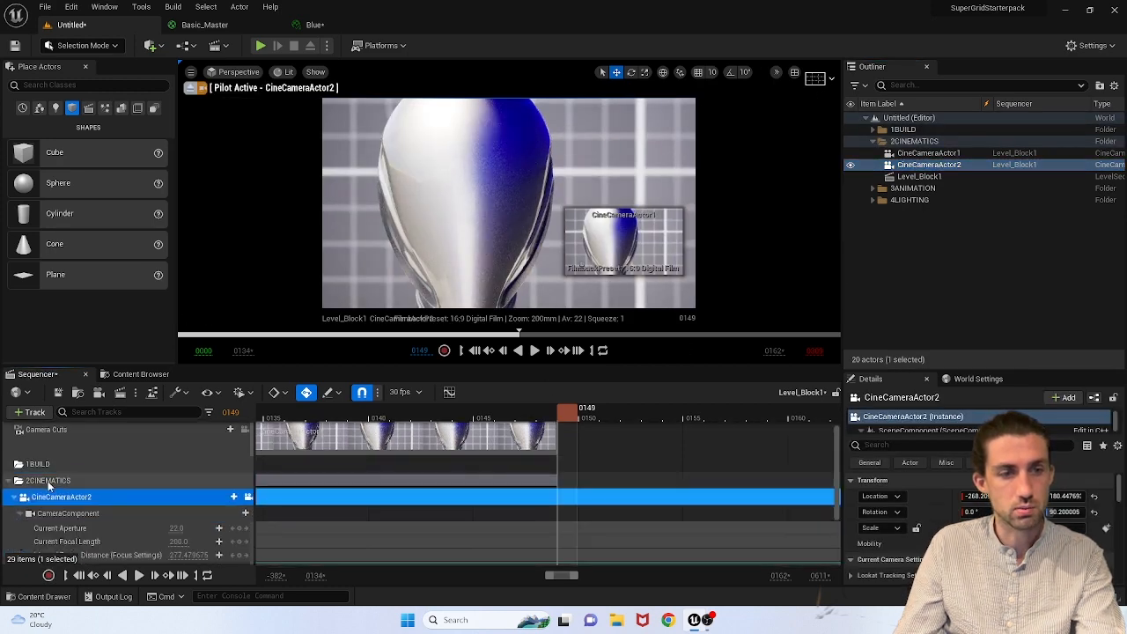
{"action": "left_click", "coordinate": [21, 497]}
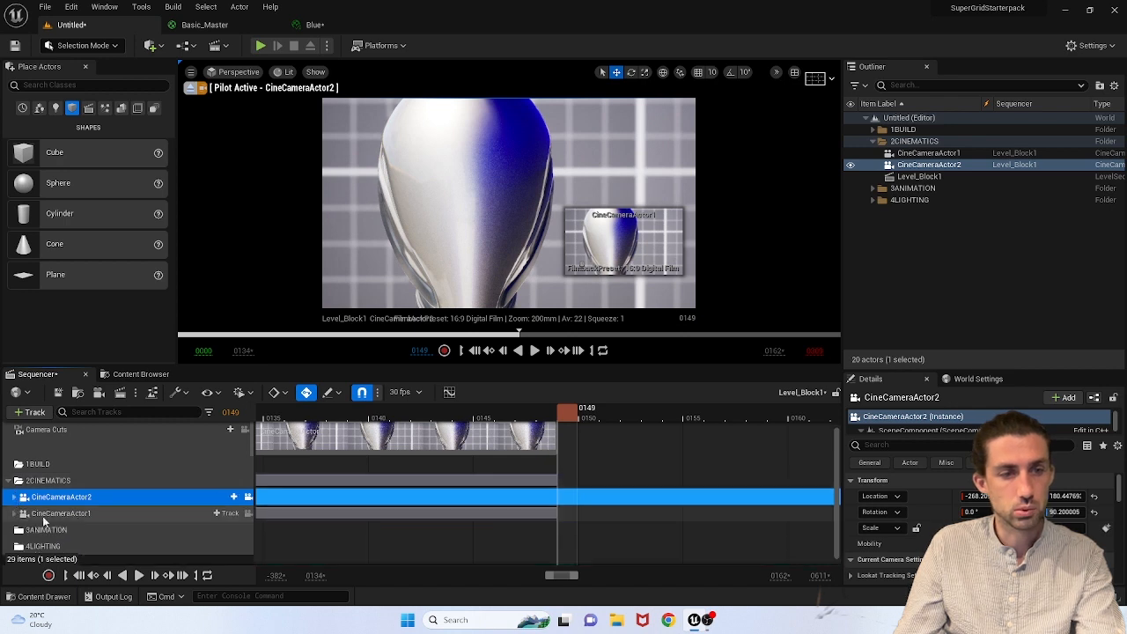
{"action": "scroll", "coordinate": [229, 445], "scroll_direction": "up", "scroll_amount": 1}
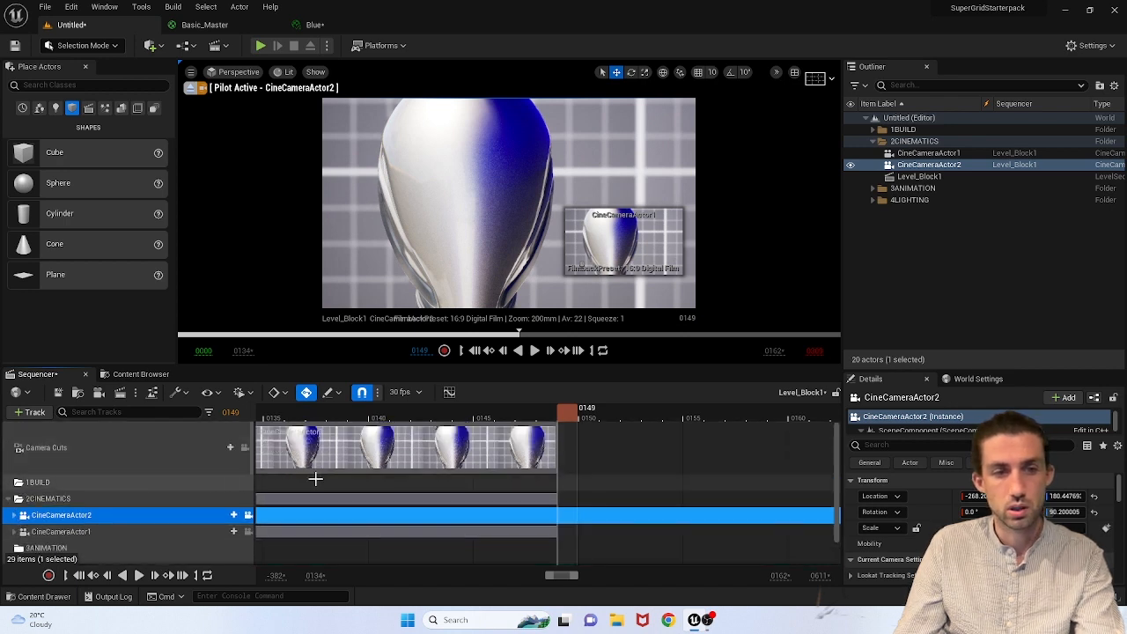
Step: Look through and pilot CineCameraActor2 to try a new viewpoint on the set, and enlarge the Details panel
{"action": "left_click", "coordinate": [190, 87]}
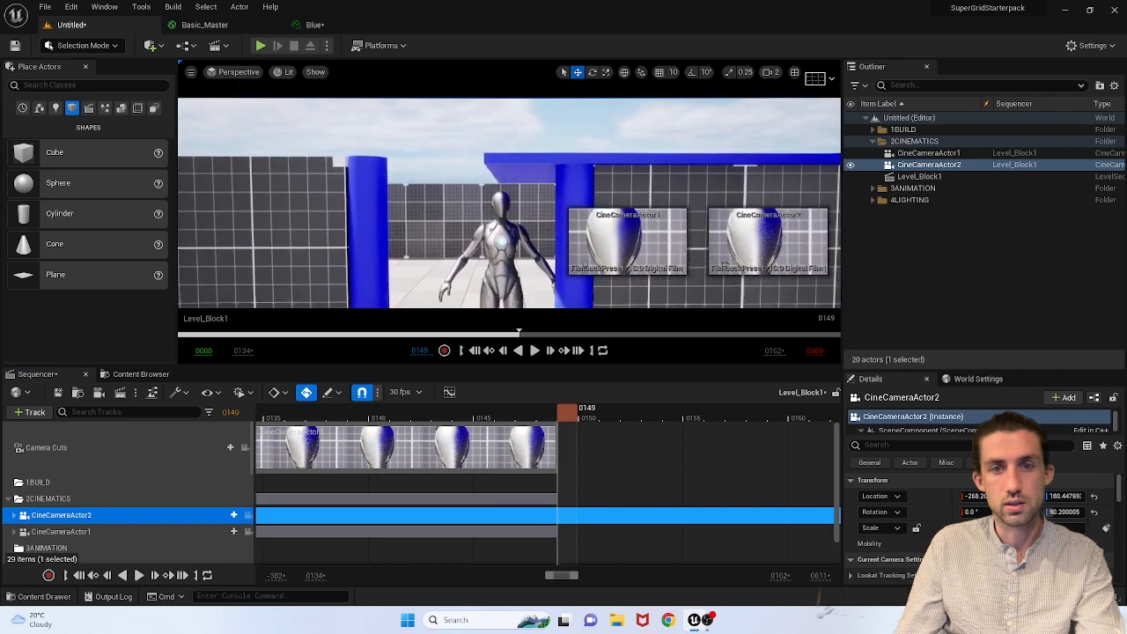
{"action": "right_click_drag", "start_coordinate": [509, 203], "coordinate": [535, 216]}
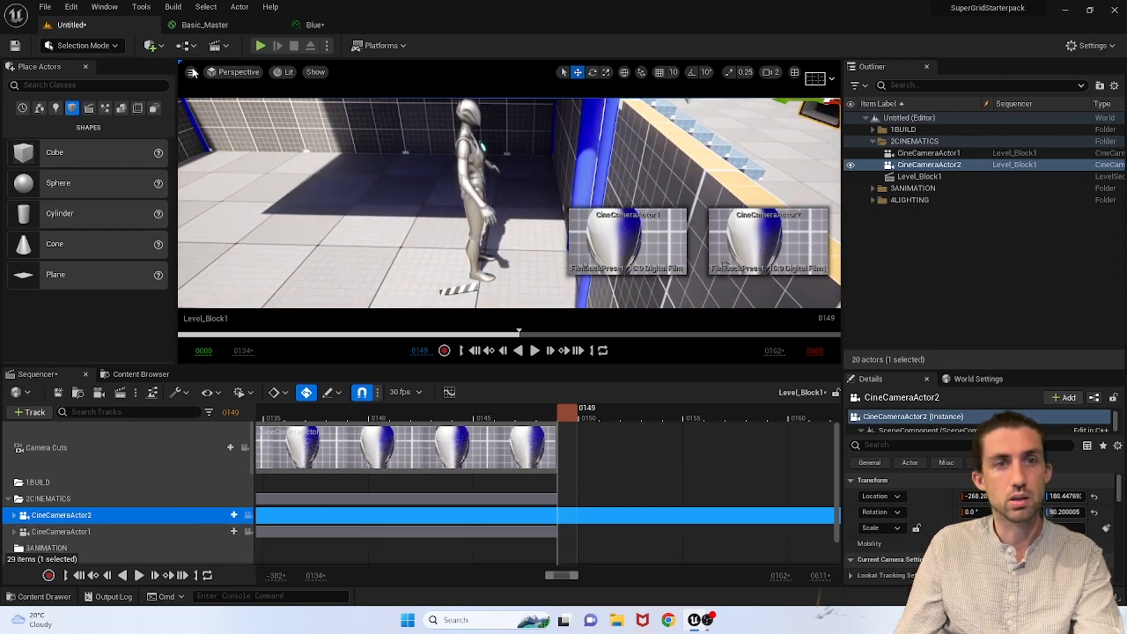
{"action": "left_click", "coordinate": [231, 73]}
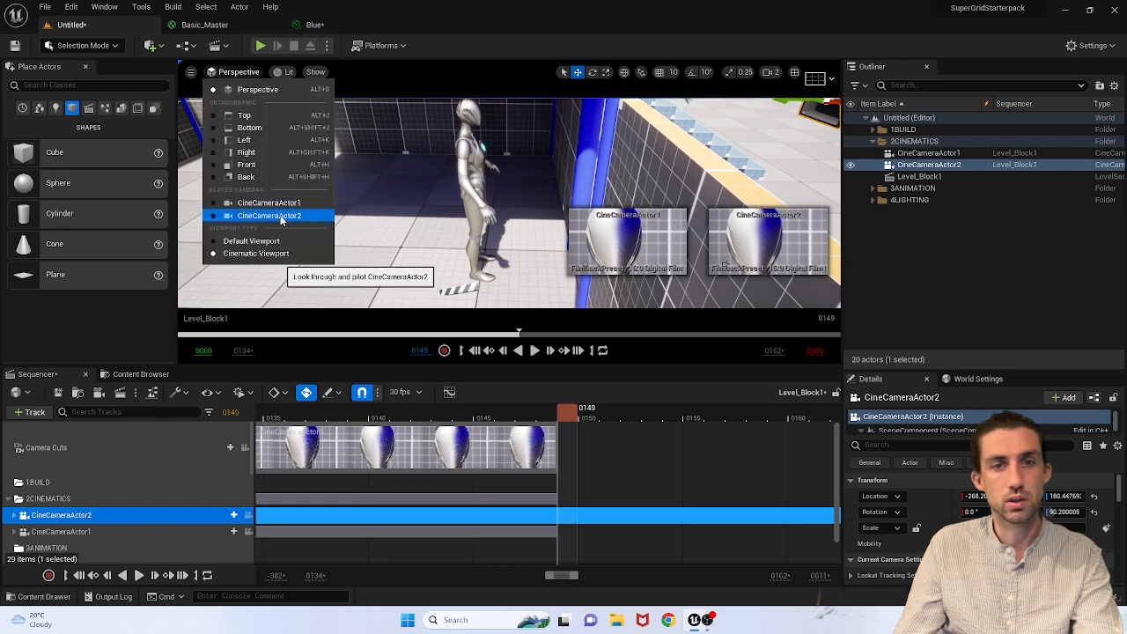
{"action": "left_click", "coordinate": [269, 215]}
{"action": "right_click_drag", "start_coordinate": [419, 245], "coordinate": [616, 229]}
{"action": "left_click_drag", "start_coordinate": [954, 368], "coordinate": [933, 224]}
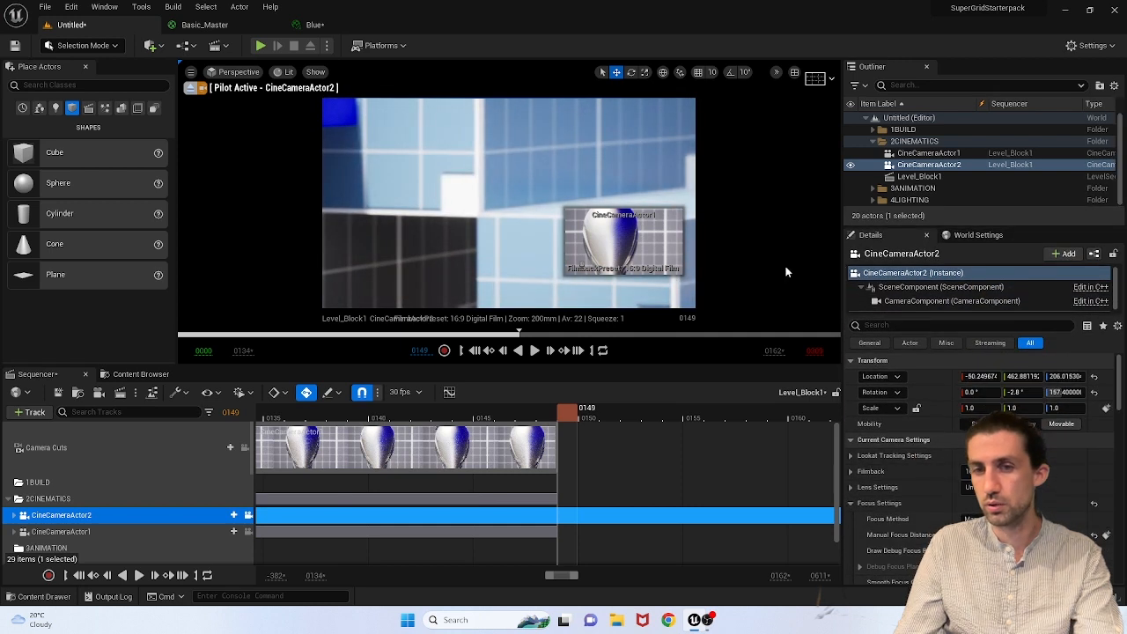
{"action": "scroll", "coordinate": [1013, 414], "scroll_direction": "down", "scroll_amount": 3}
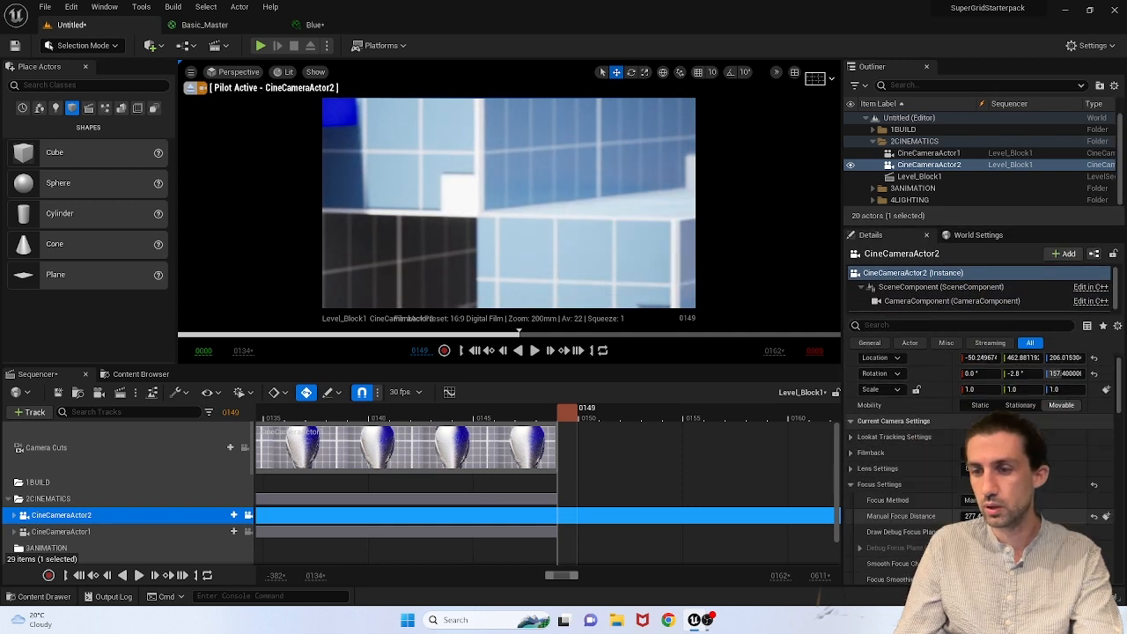
{"action": "scroll", "coordinate": [978, 440], "scroll_direction": "down", "scroll_amount": 1}
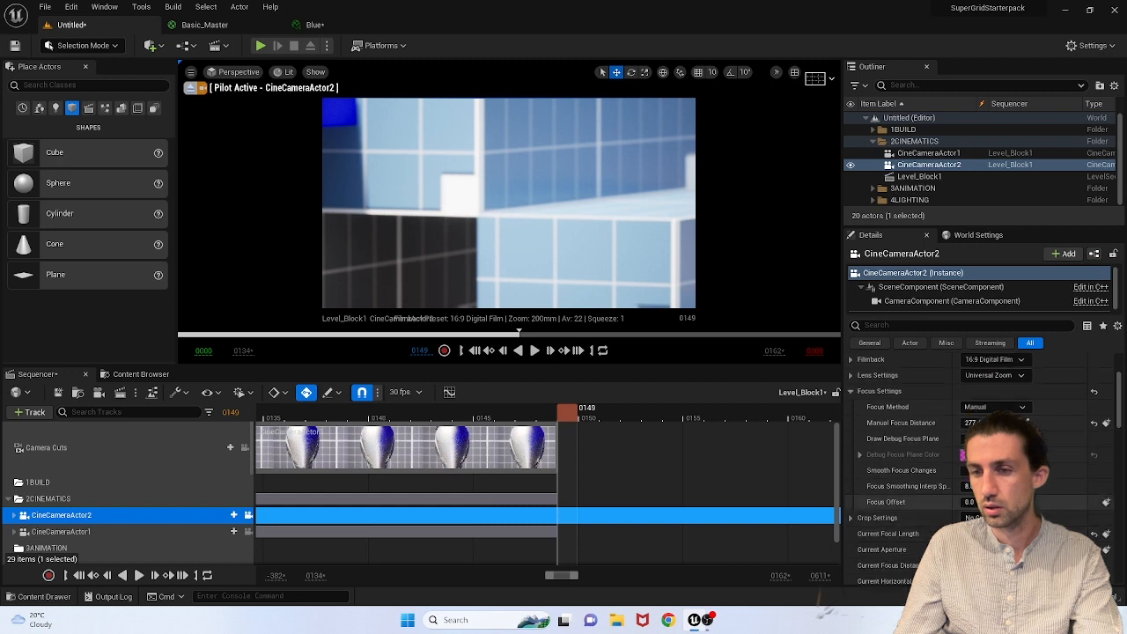
{"action": "scroll", "coordinate": [871, 462], "scroll_direction": "up", "scroll_amount": 2}
{"action": "right_click_drag", "start_coordinate": [599, 282], "coordinate": [491, 243]}
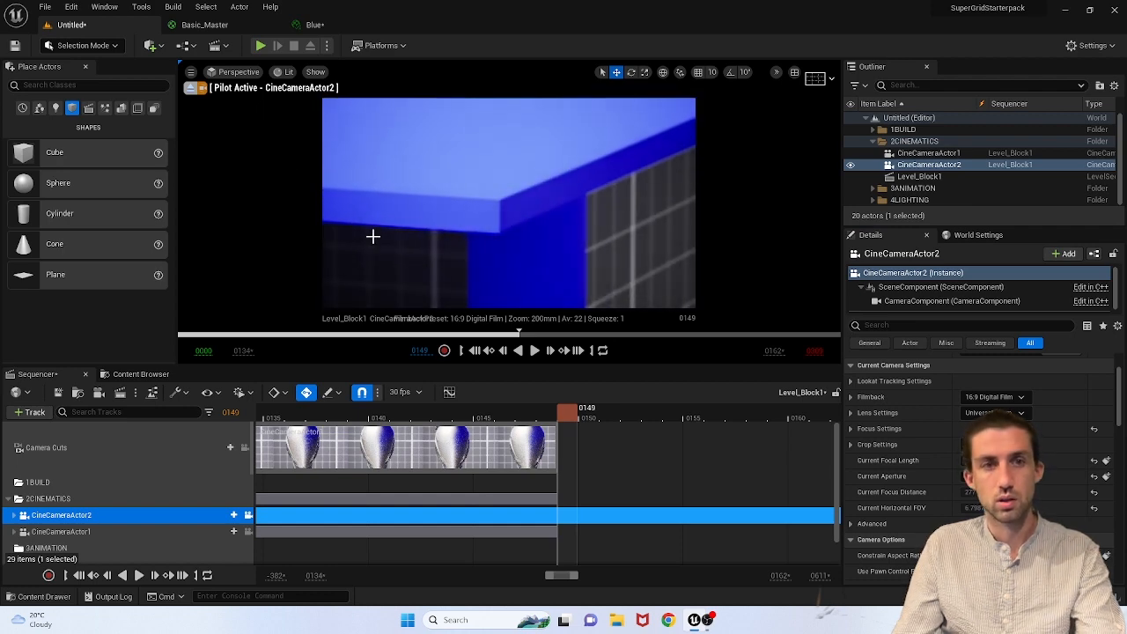
Step: Stop piloting CineCameraActor2 and move it across the set to the inner side of the wall, beside the mannequin
{"action": "left_click", "coordinate": [191, 87]}
{"action": "right_click_drag", "start_coordinate": [379, 203], "coordinate": [385, 271]}
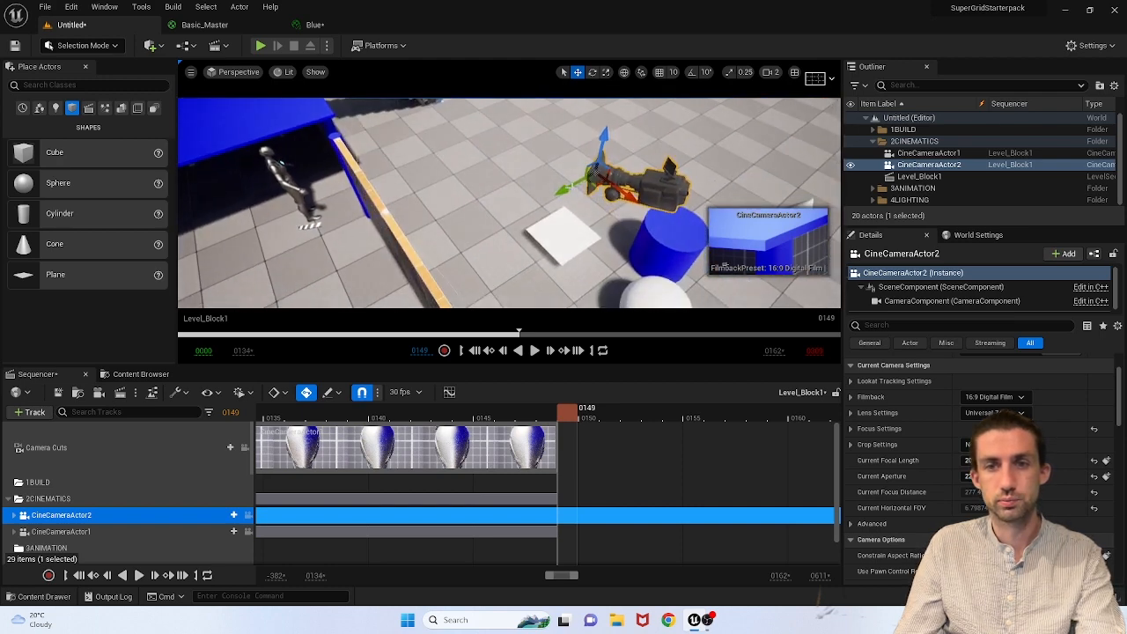
{"action": "left_click_drag", "start_coordinate": [570, 186], "coordinate": [339, 233]}
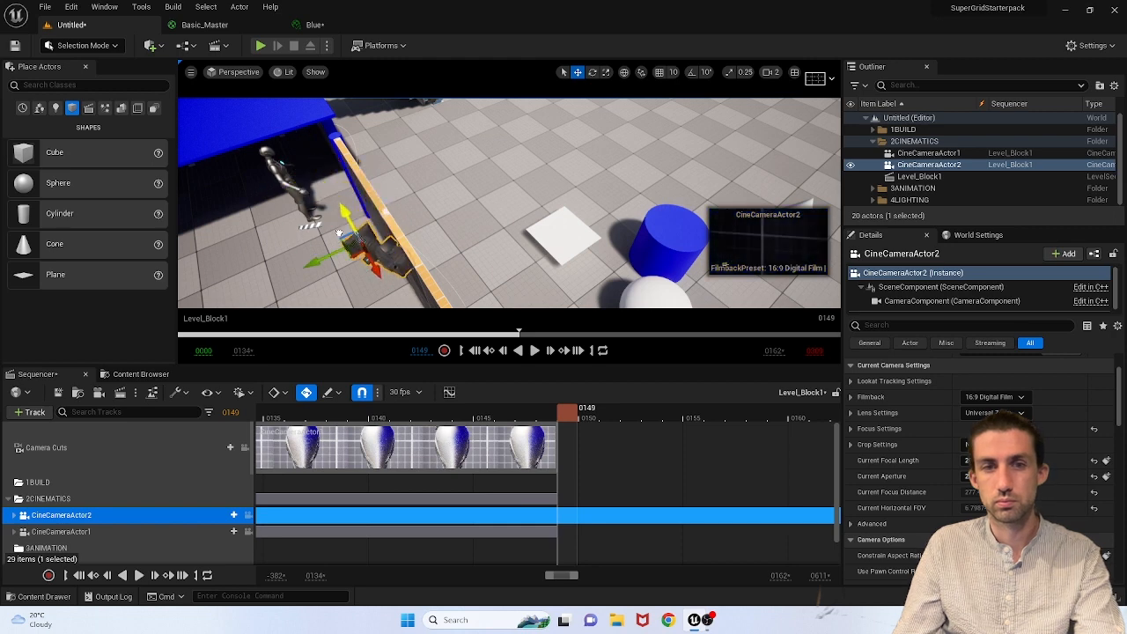
{"action": "right_click_drag", "start_coordinate": [356, 189], "coordinate": [299, 160]}
{"action": "key", "text": "q"}
{"action": "right_click_drag", "start_coordinate": [520, 242], "coordinate": [499, 244]}
{"action": "left_click", "coordinate": [498, 242]}
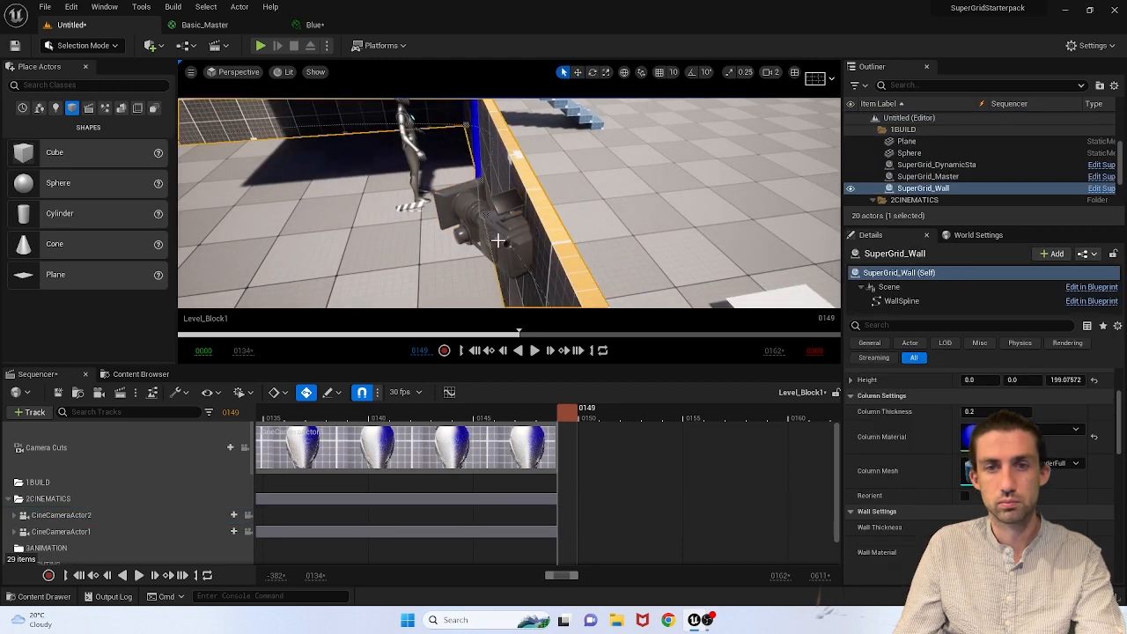
{"action": "left_click", "coordinate": [484, 252]}
{"action": "key", "text": "w"}
{"action": "left_click_drag", "start_coordinate": [444, 200], "coordinate": [325, 179]}
{"action": "key", "text": "e"}
Step: Pilot CineCameraActor2 and frame a close-up of the mannequin's head in side profile
{"action": "left_click", "coordinate": [230, 74]}
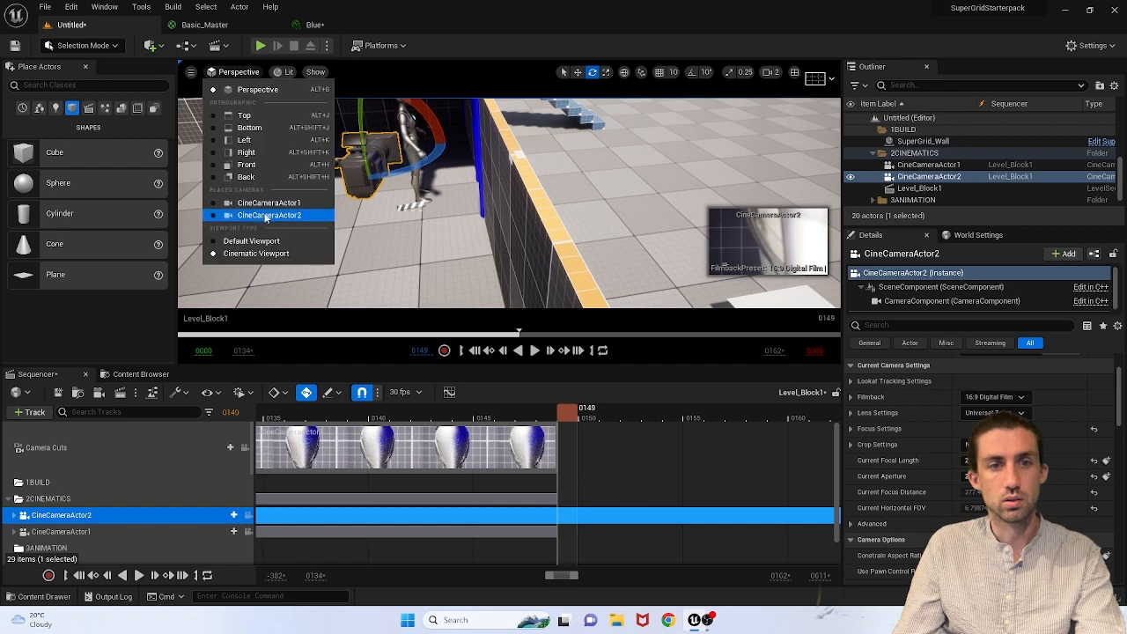
{"action": "left_click", "coordinate": [265, 214]}
{"action": "right_click_drag", "start_coordinate": [509, 202], "coordinate": [471, 221]}
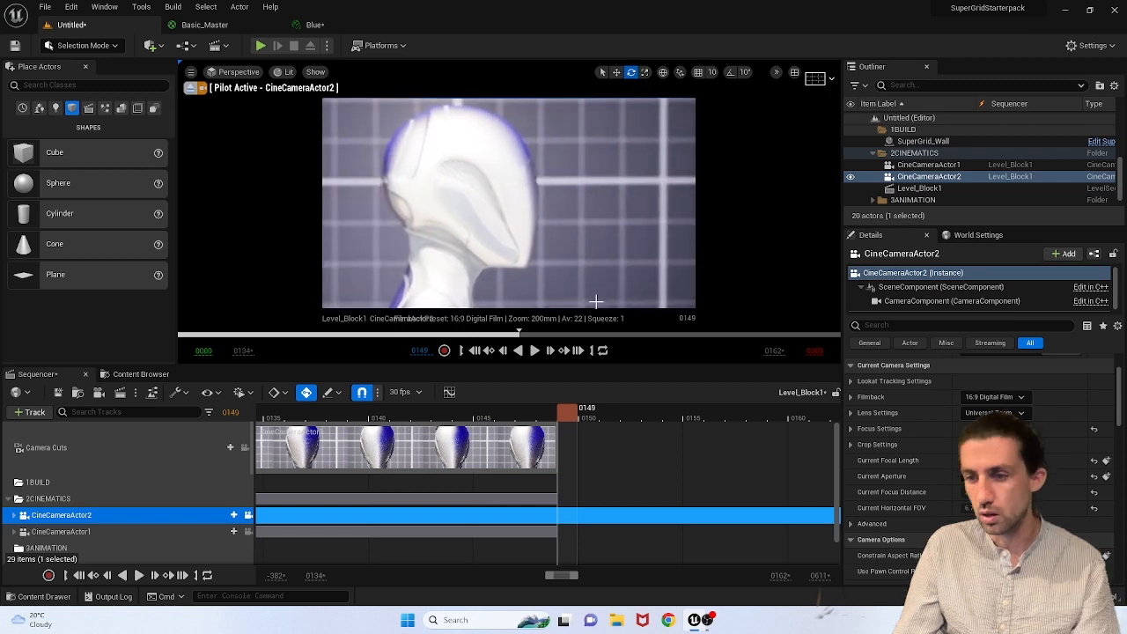
Step: Set CineCameraActor2's Manual Focus Distance by sampling the side of the mannequin's head
{"action": "scroll", "coordinate": [939, 473], "scroll_direction": "up", "scroll_amount": 2}
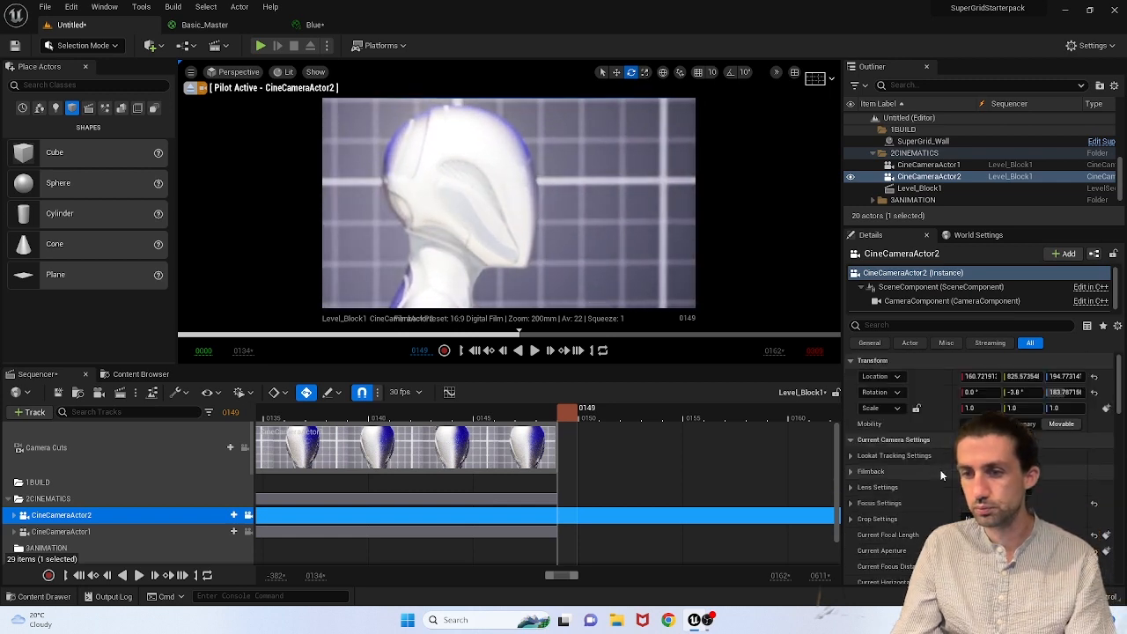
{"action": "scroll", "coordinate": [942, 470], "scroll_direction": "down", "scroll_amount": 3}
{"action": "scroll", "coordinate": [941, 470], "scroll_direction": "up", "scroll_amount": 3}
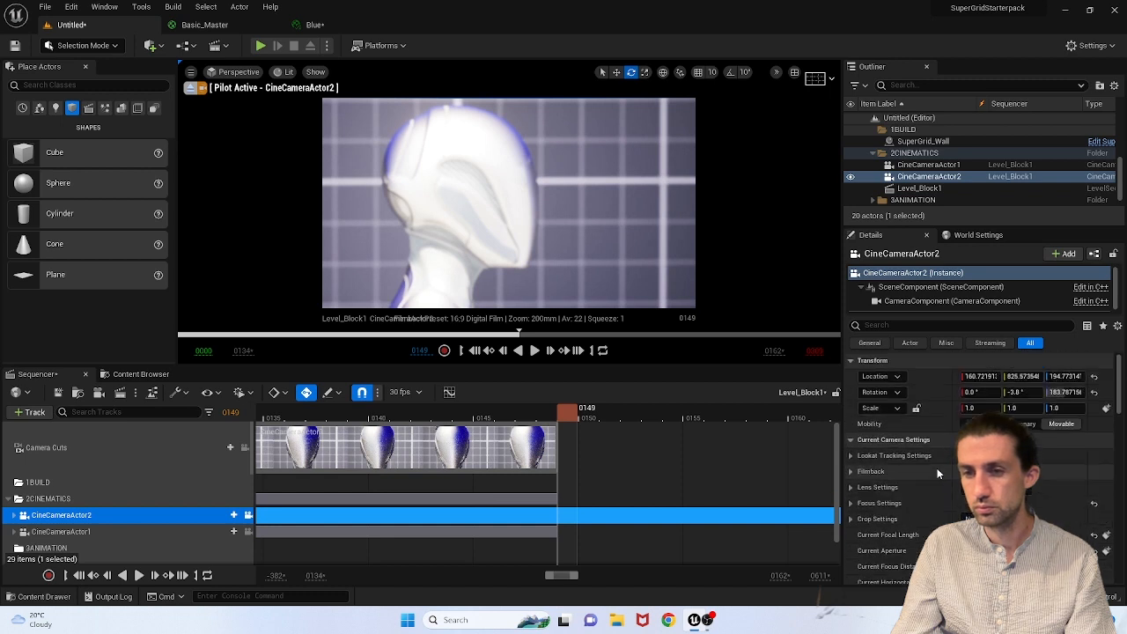
{"action": "left_click", "coordinate": [14, 515]}
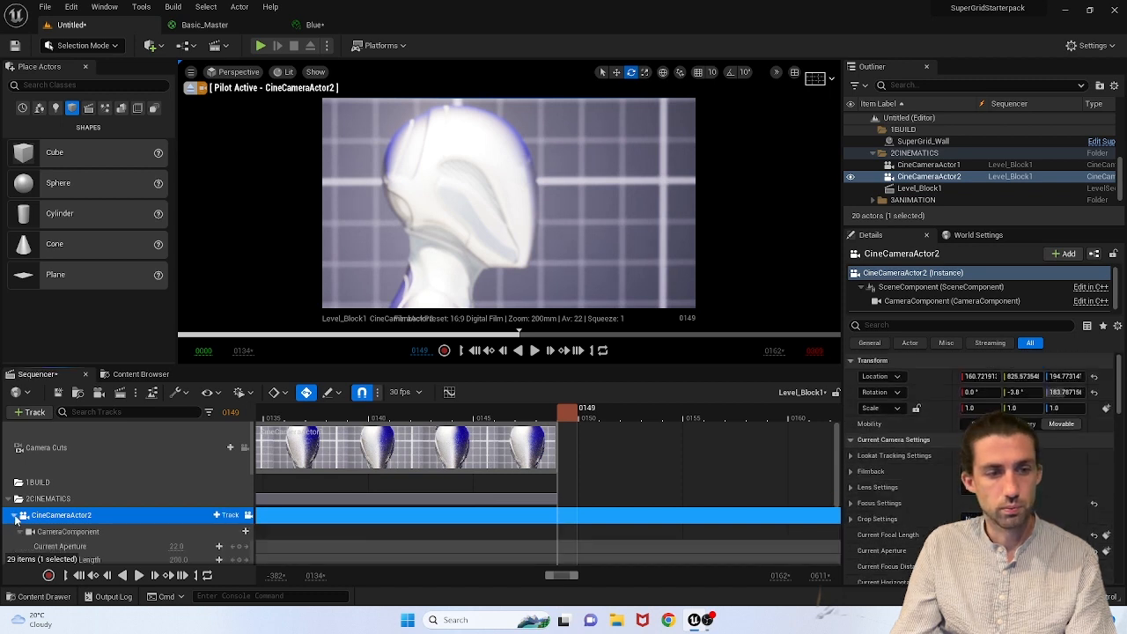
{"action": "scroll", "coordinate": [89, 495], "scroll_direction": "down", "scroll_amount": 1}
{"action": "scroll", "coordinate": [89, 494], "scroll_direction": "down", "scroll_amount": 1}
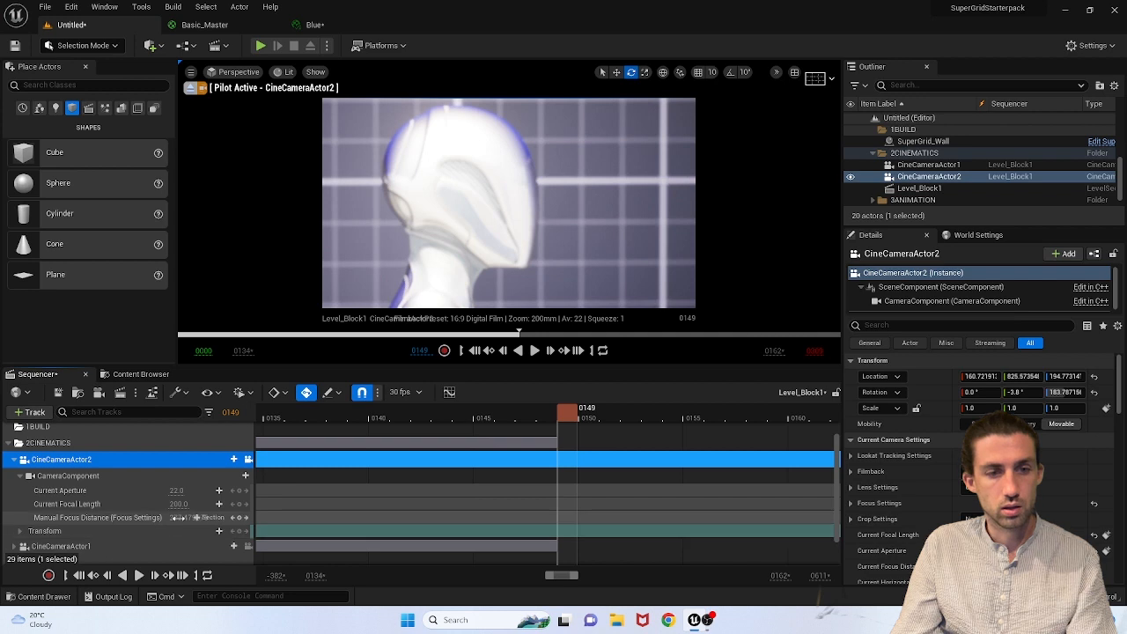
{"action": "left_click", "coordinate": [153, 519]}
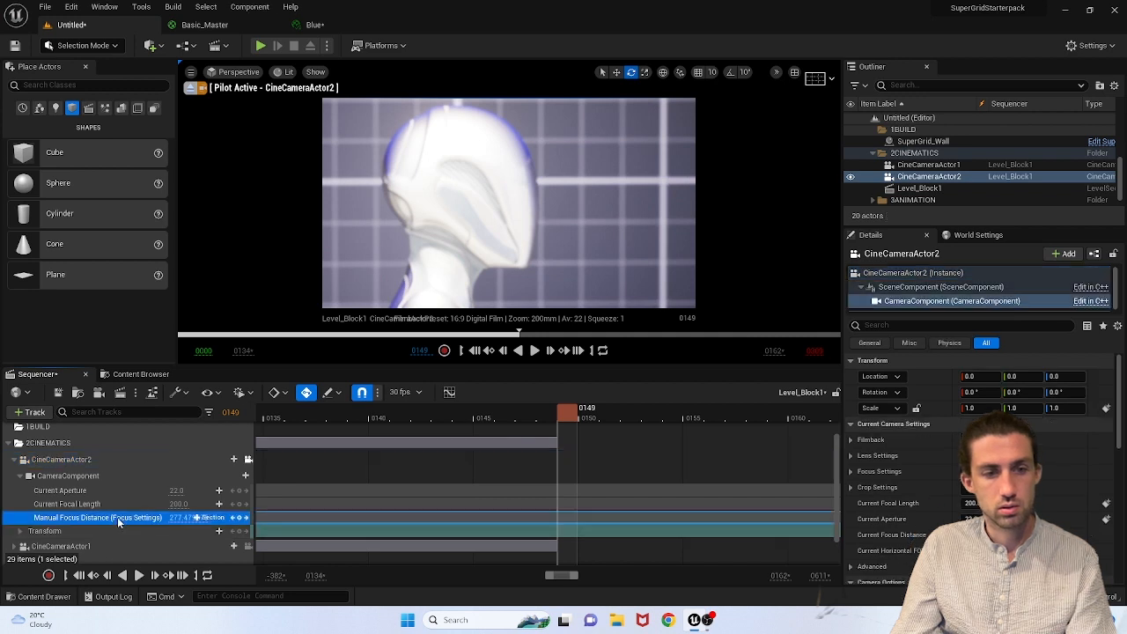
{"action": "left_click", "coordinate": [850, 471]}
{"action": "left_click", "coordinate": [1029, 503]}
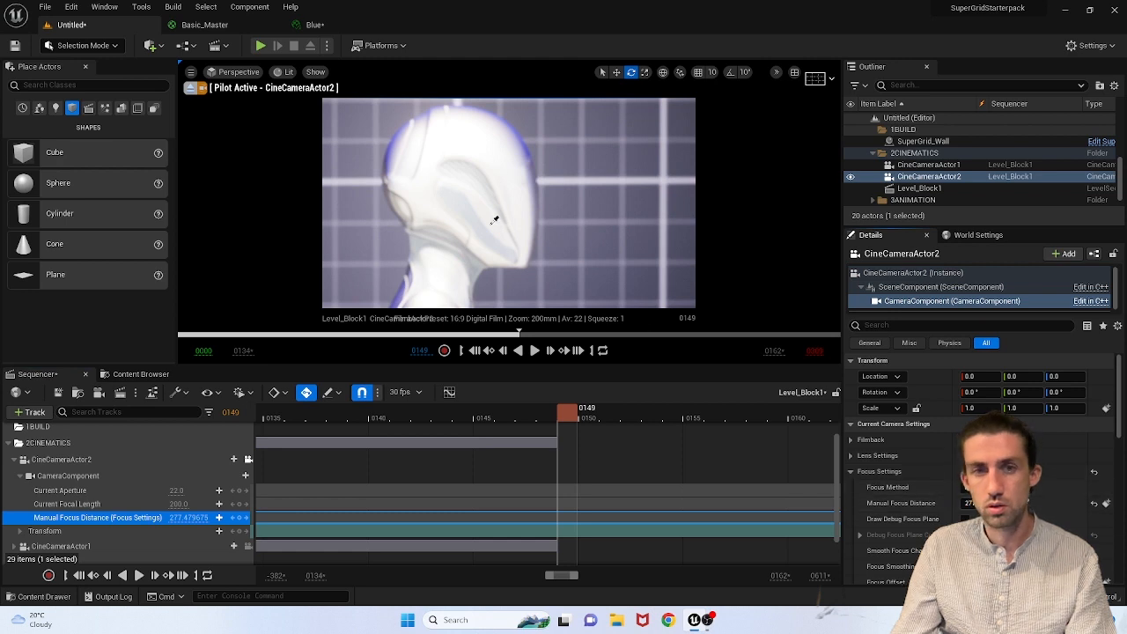
{"action": "left_click", "coordinate": [493, 222]}
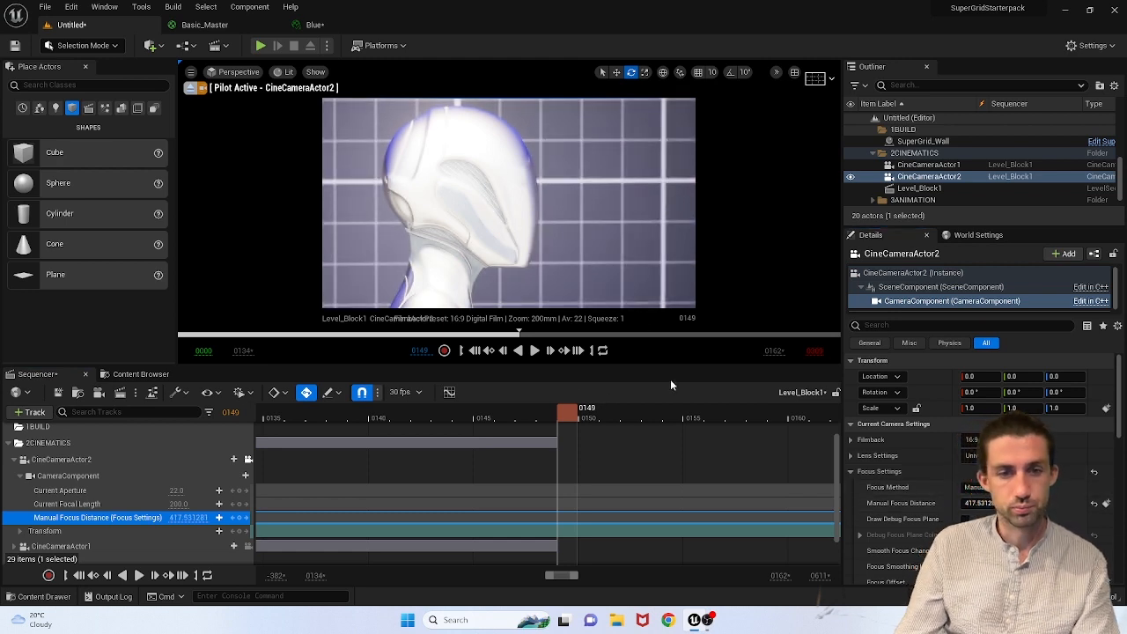
Step: Add a camera cut to CineCameraActor2 at frame 149 on the Camera Cuts track
{"action": "scroll", "coordinate": [599, 477], "scroll_direction": "up", "scroll_amount": 1}
{"action": "scroll", "coordinate": [599, 477], "scroll_direction": "up", "scroll_amount": 2}
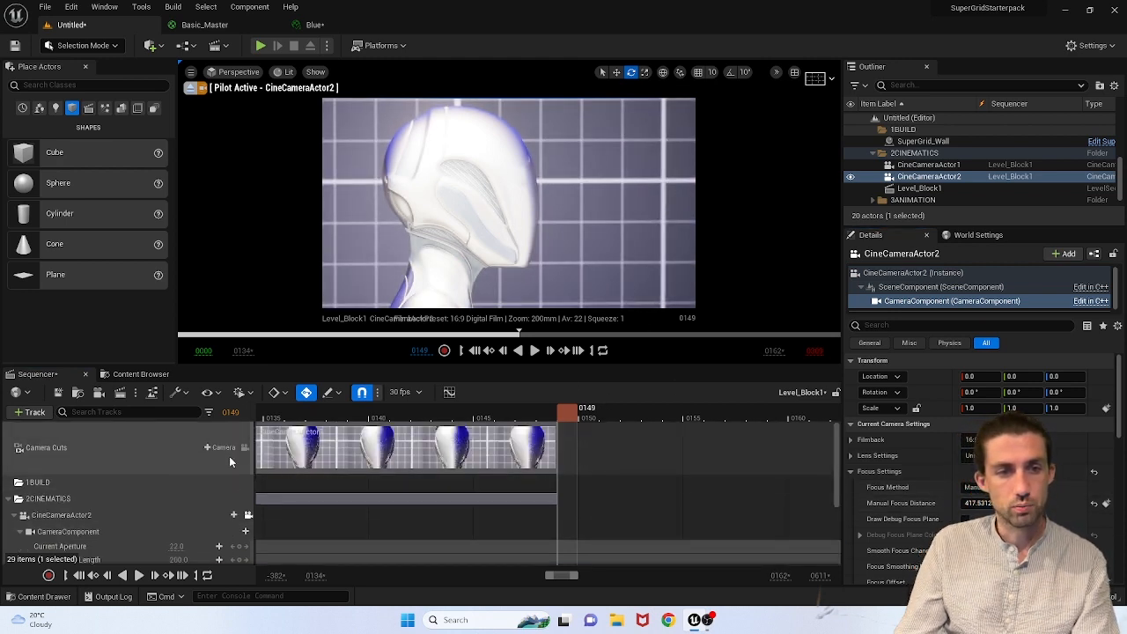
{"action": "scroll", "coordinate": [418, 485], "scroll_direction": "down", "scroll_amount": 8, "text": "ctrl"}
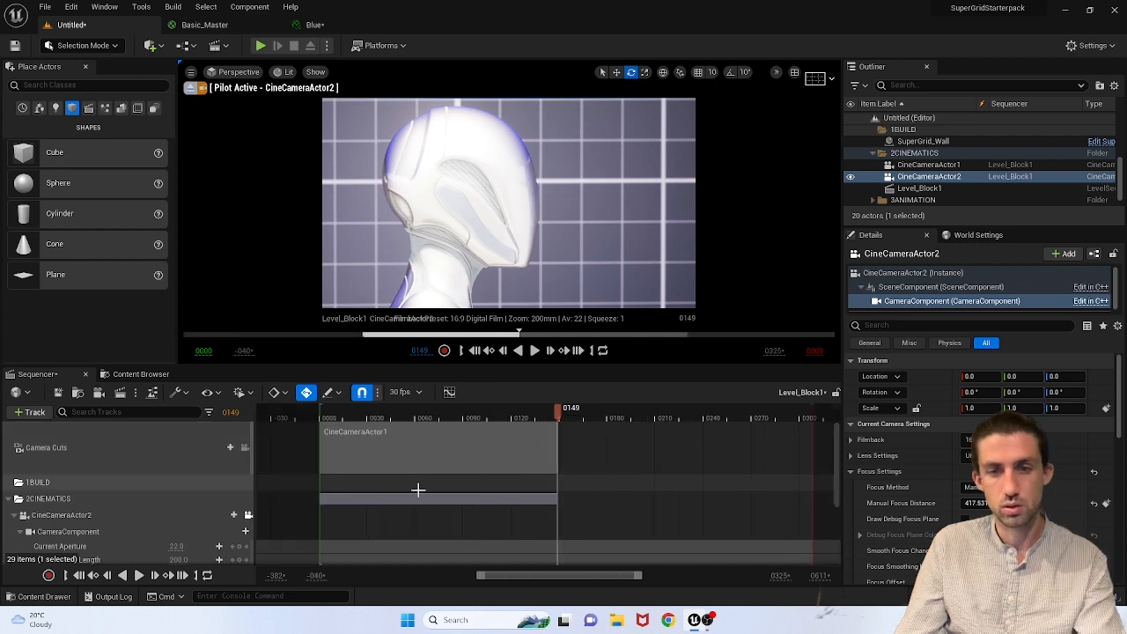
{"action": "scroll", "coordinate": [418, 490], "scroll_direction": "up", "scroll_amount": 3, "text": "ctrl"}
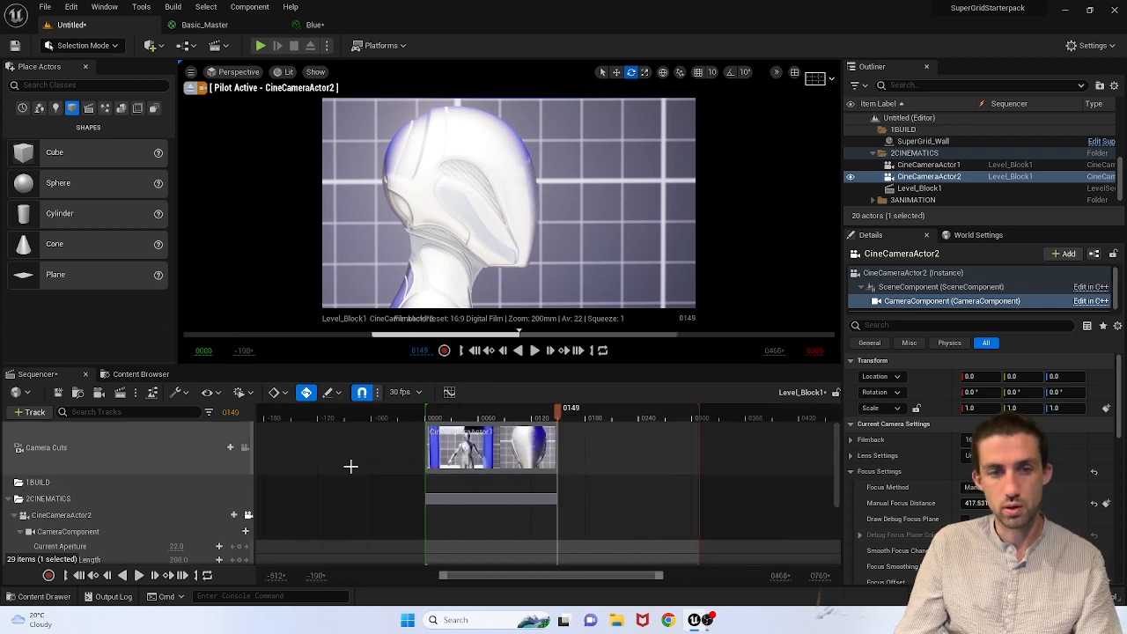
{"action": "left_click", "coordinate": [226, 447]}
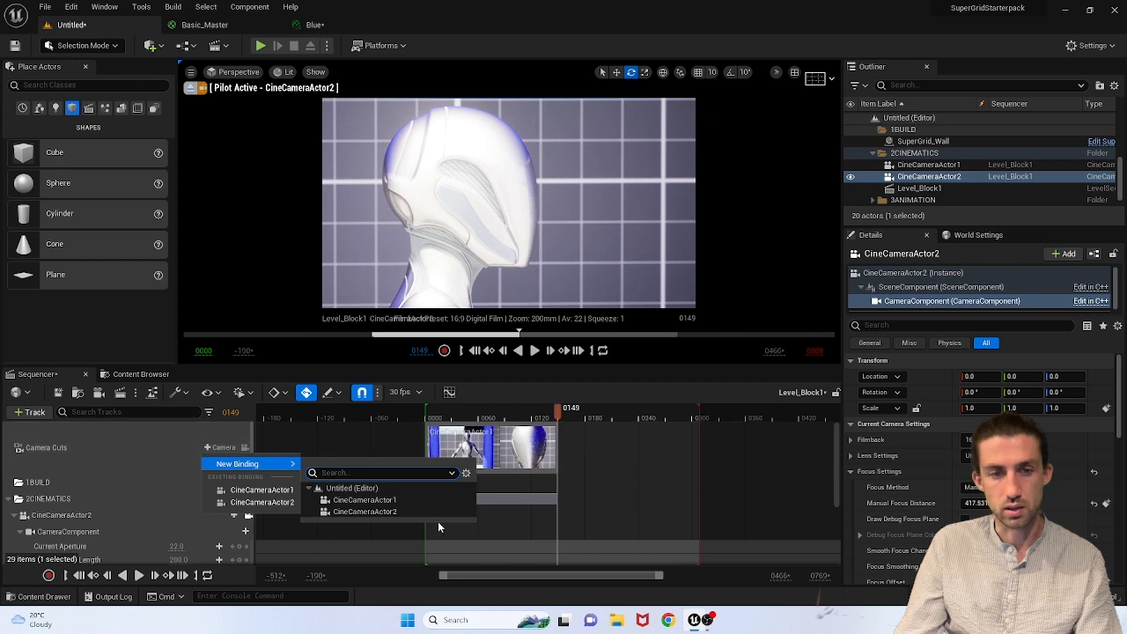
{"action": "left_click", "coordinate": [376, 511]}
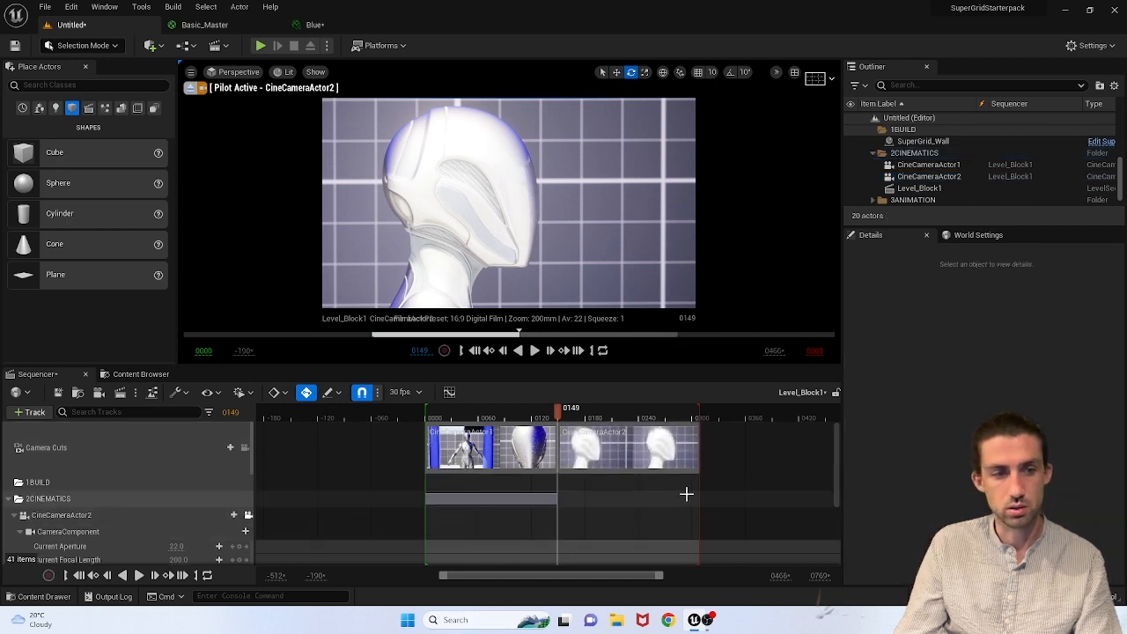
Step: Collapse the 2CINEMATICS folder and play the sequence through the camera cuts to check the switch from CineCameraActor1 to CineCameraActor2
{"action": "left_click", "coordinate": [8, 499]}
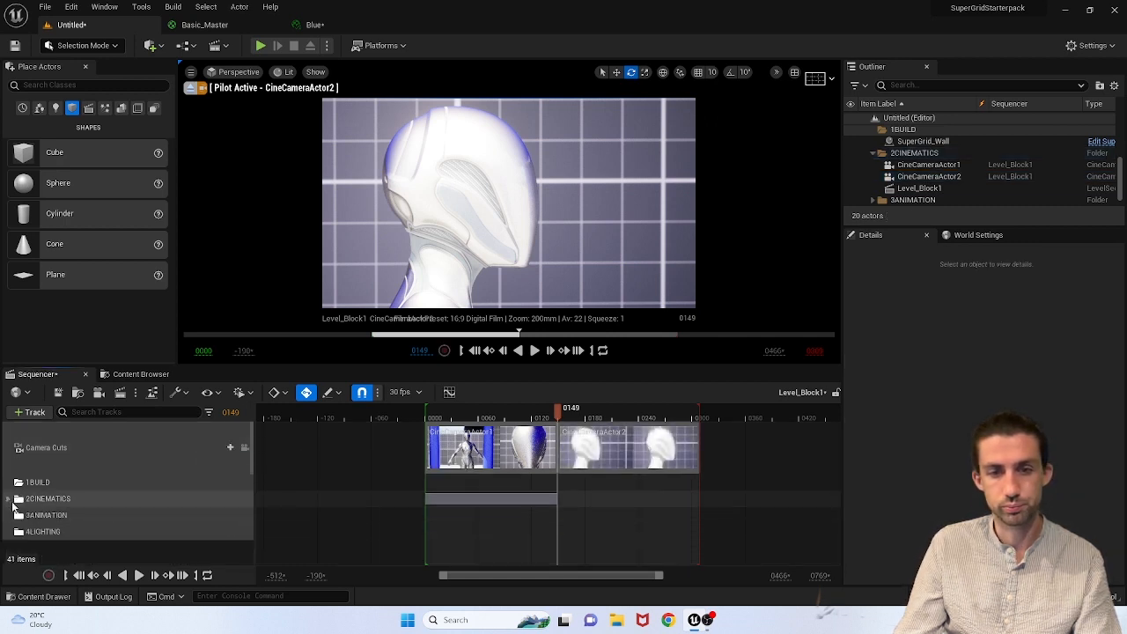
{"action": "left_click_drag", "start_coordinate": [577, 417], "coordinate": [431, 418]}
{"action": "left_click", "coordinate": [246, 448]}
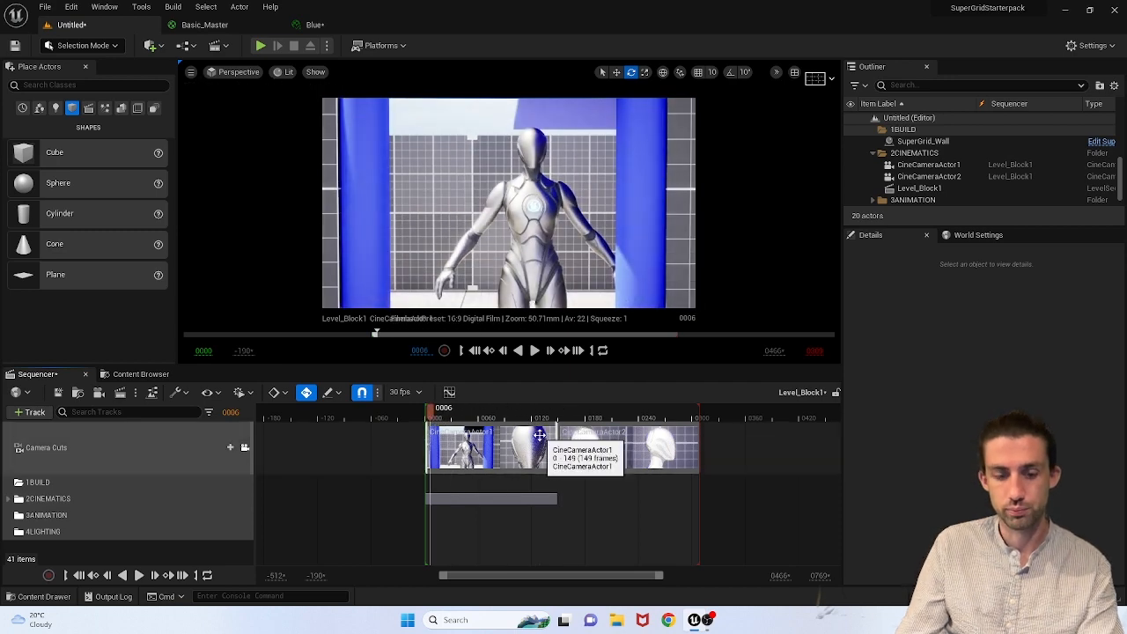
{"action": "key", "text": "space"}
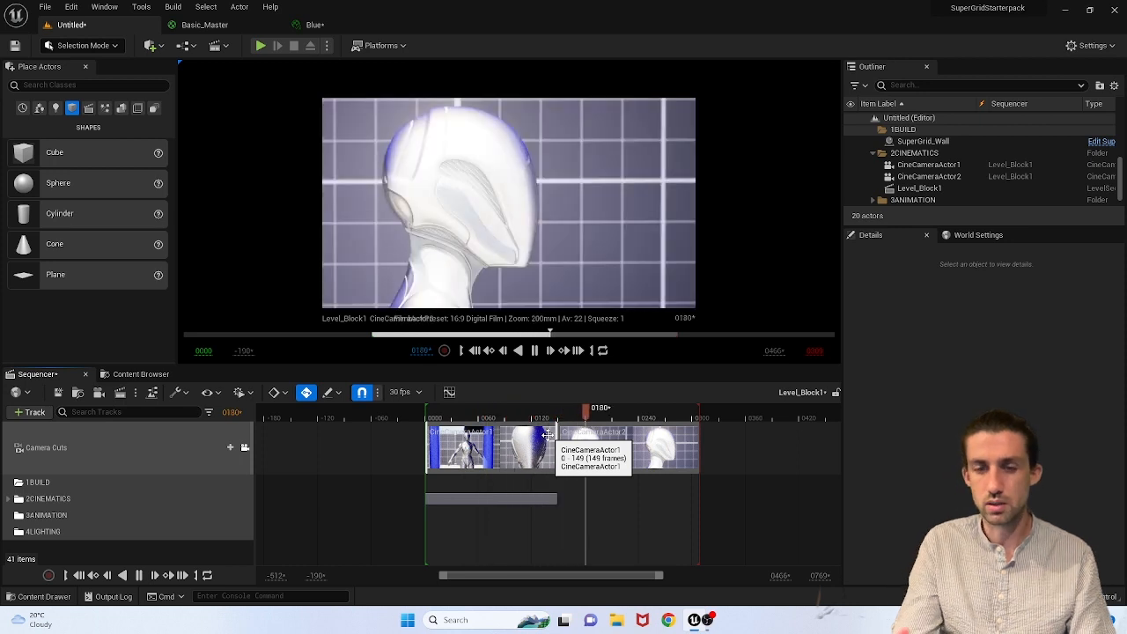
{"action": "key", "text": "space"}
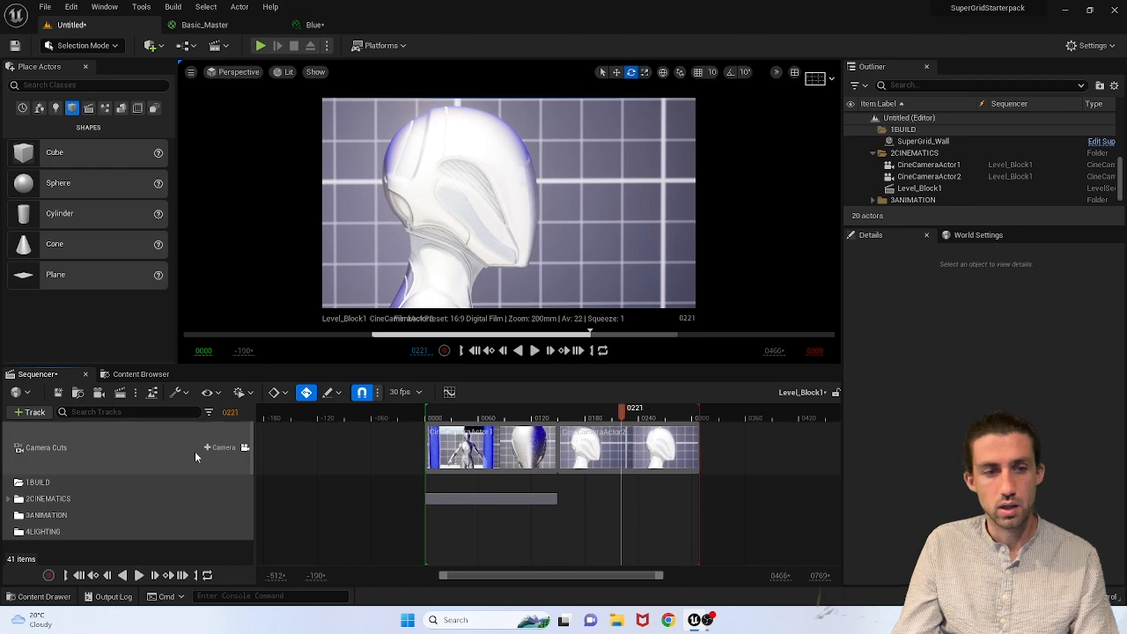
{"action": "left_click", "coordinate": [245, 448]}
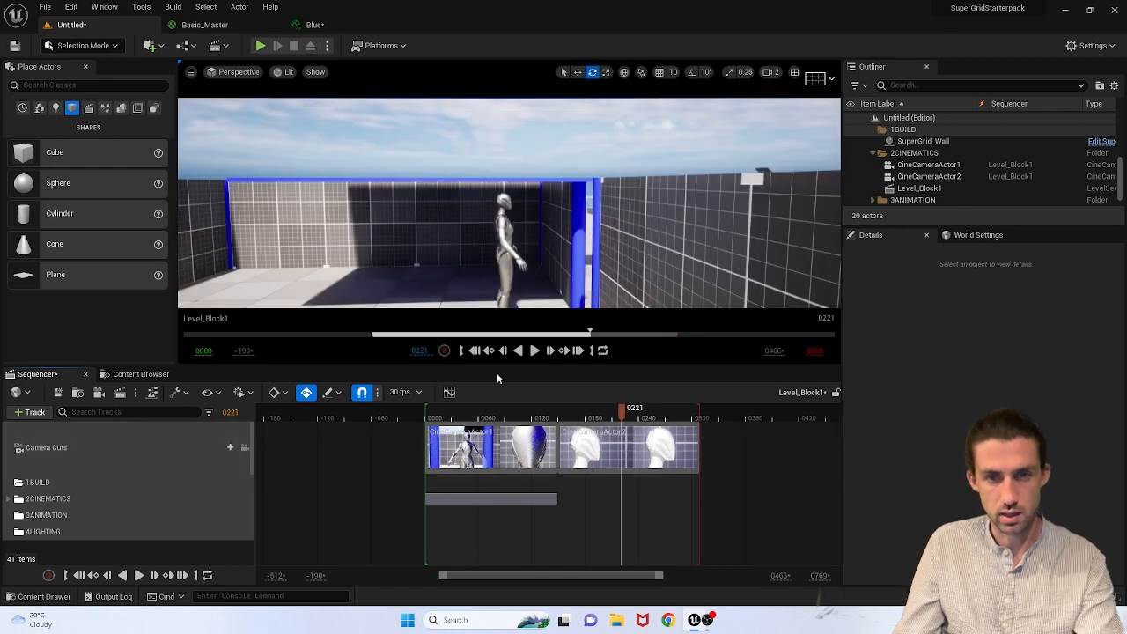
{"action": "right_click_drag", "start_coordinate": [532, 259], "coordinate": [525, 318]}
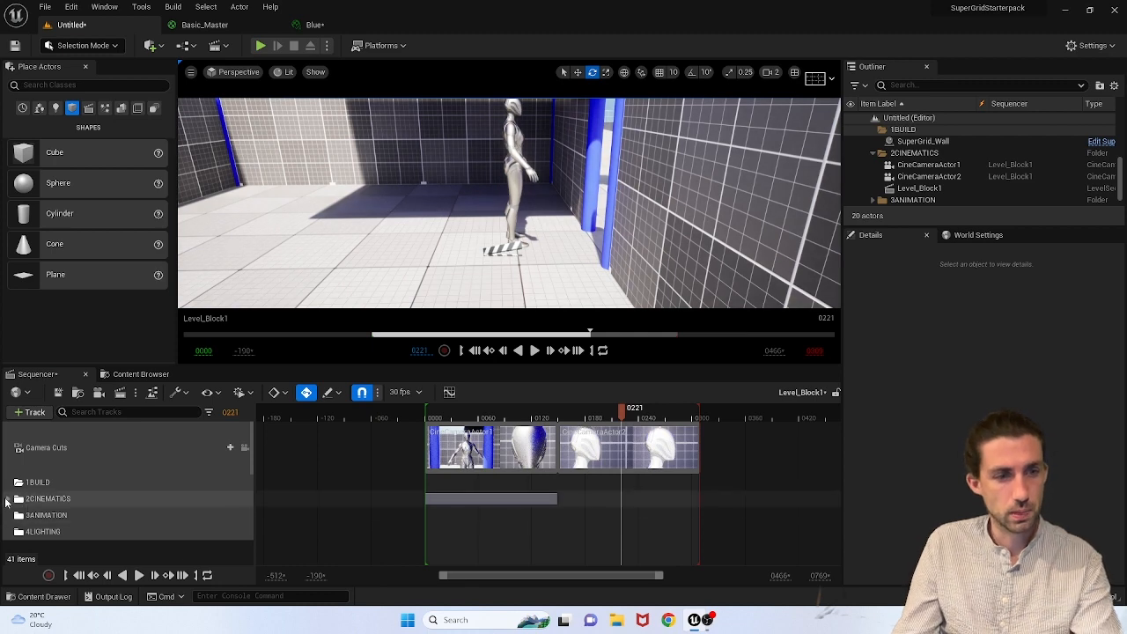
Step: Reorder the cameras in the sequence's 2CINEMATICS folder so CineCameraActor2 sits below CineCameraActor1
{"action": "left_click", "coordinate": [7, 500]}
{"action": "left_click", "coordinate": [15, 516]}
{"action": "scroll", "coordinate": [99, 503], "scroll_direction": "down", "scroll_amount": 1}
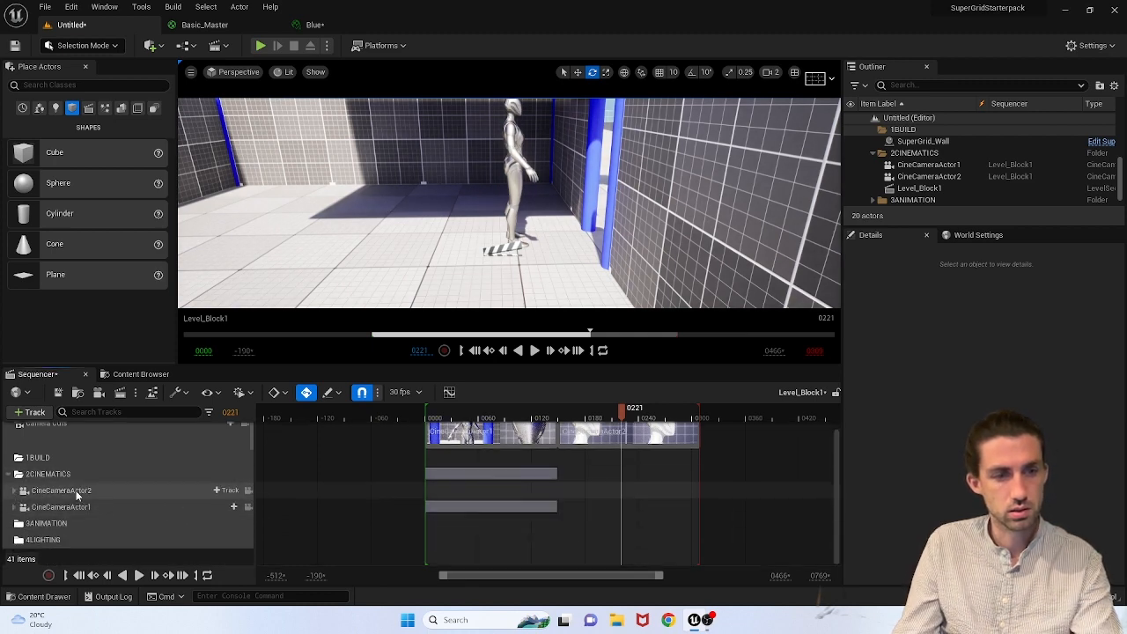
{"action": "left_click_drag", "start_coordinate": [78, 494], "coordinate": [54, 519]}
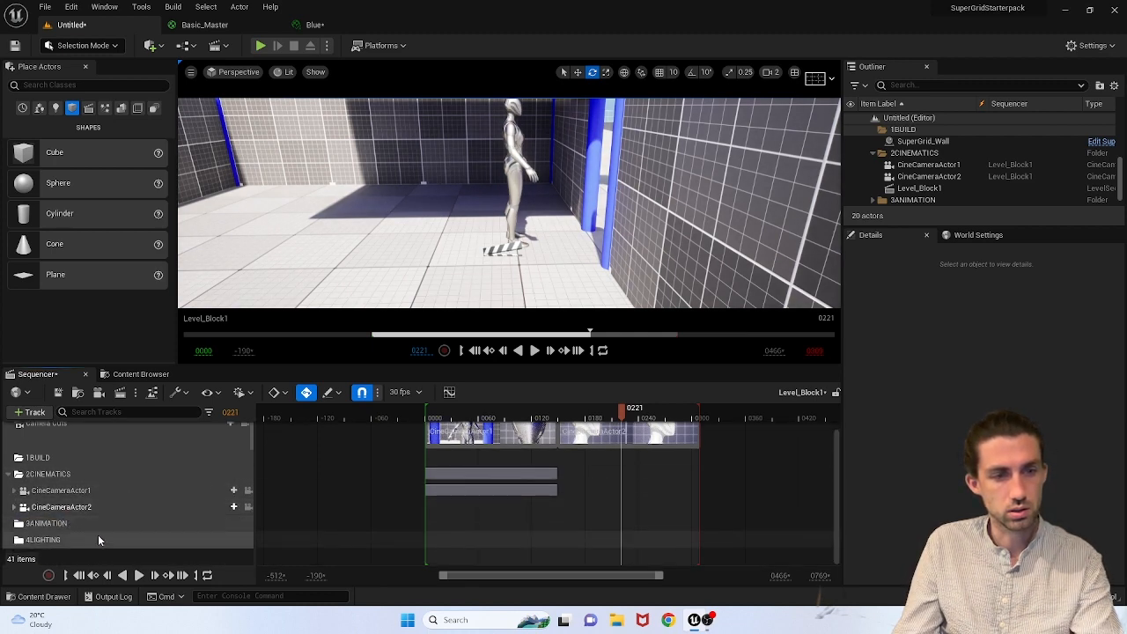
Step: Expand CineCameraActor2's tracks and try to look through that camera at frame 149
{"action": "left_click", "coordinate": [13, 508]}
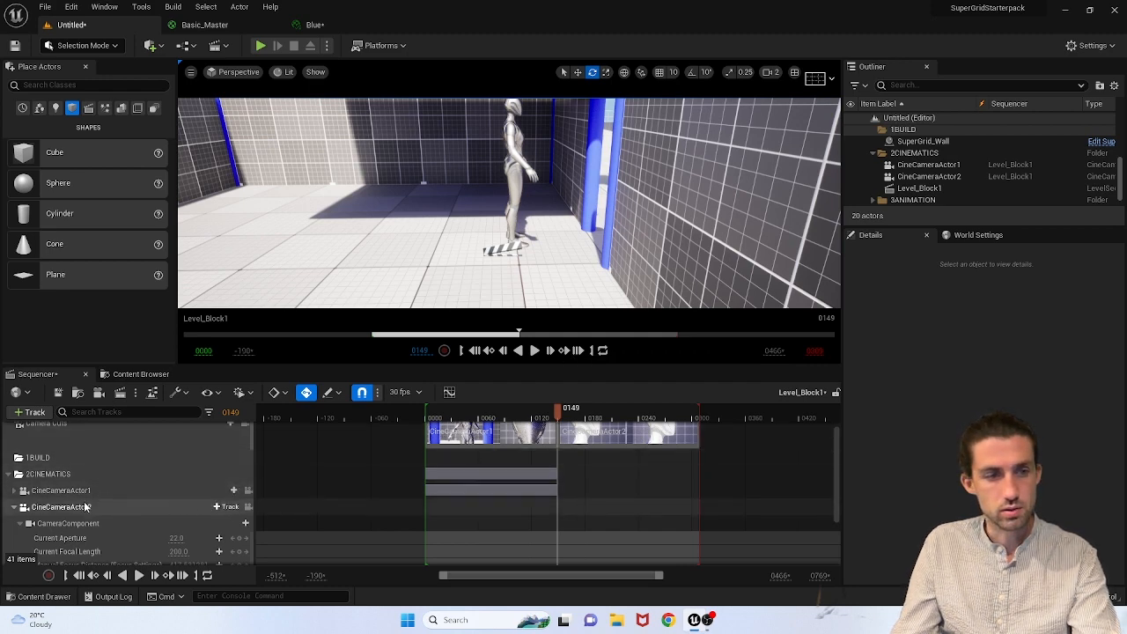
{"action": "scroll", "coordinate": [111, 526], "scroll_direction": "down", "scroll_amount": 2}
{"action": "scroll", "coordinate": [108, 526], "scroll_direction": "down", "scroll_amount": 1}
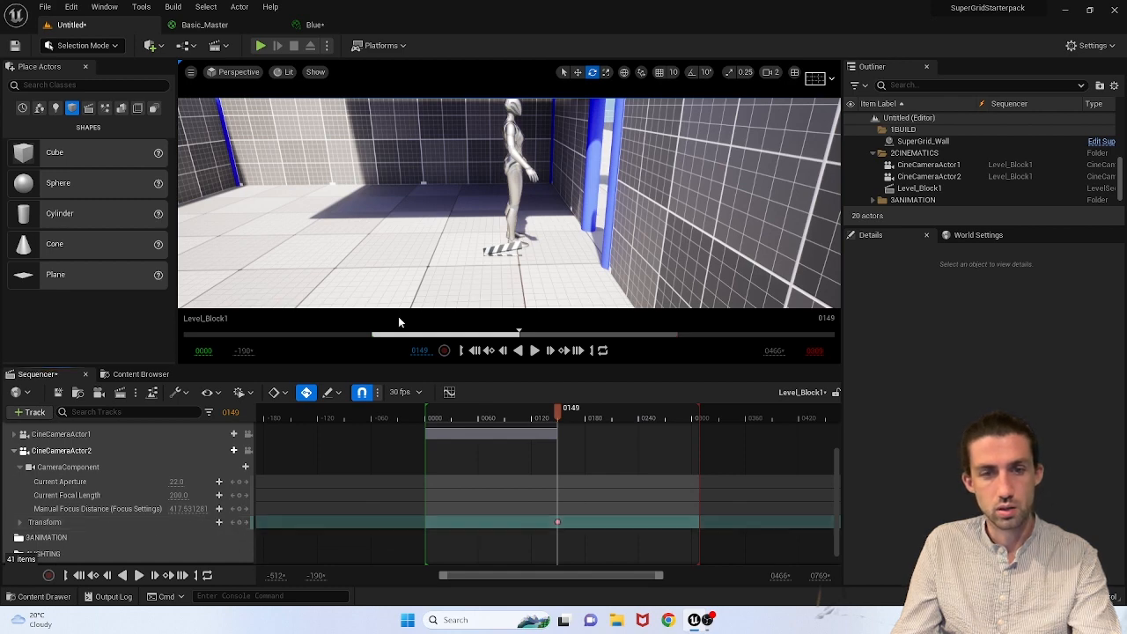
{"action": "left_click", "coordinate": [236, 71]}
{"action": "left_click", "coordinate": [268, 216]}
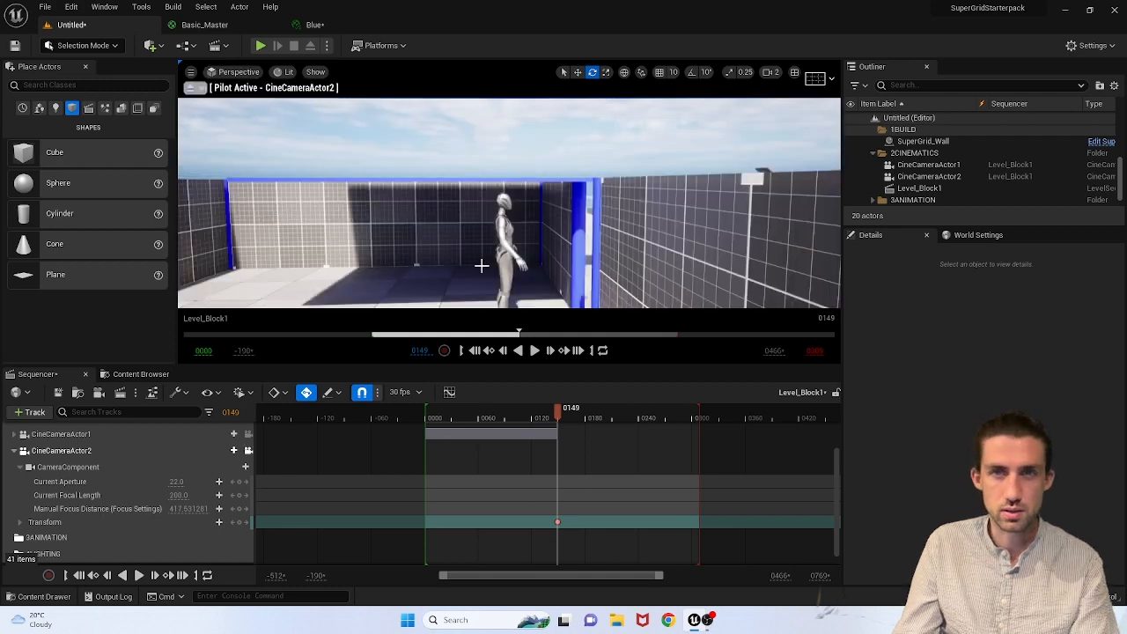
Step: Reset the view by switching to Default Viewport and back to Cinematic Viewport, and look through CineCameraActor2
{"action": "left_click", "coordinate": [236, 72]}
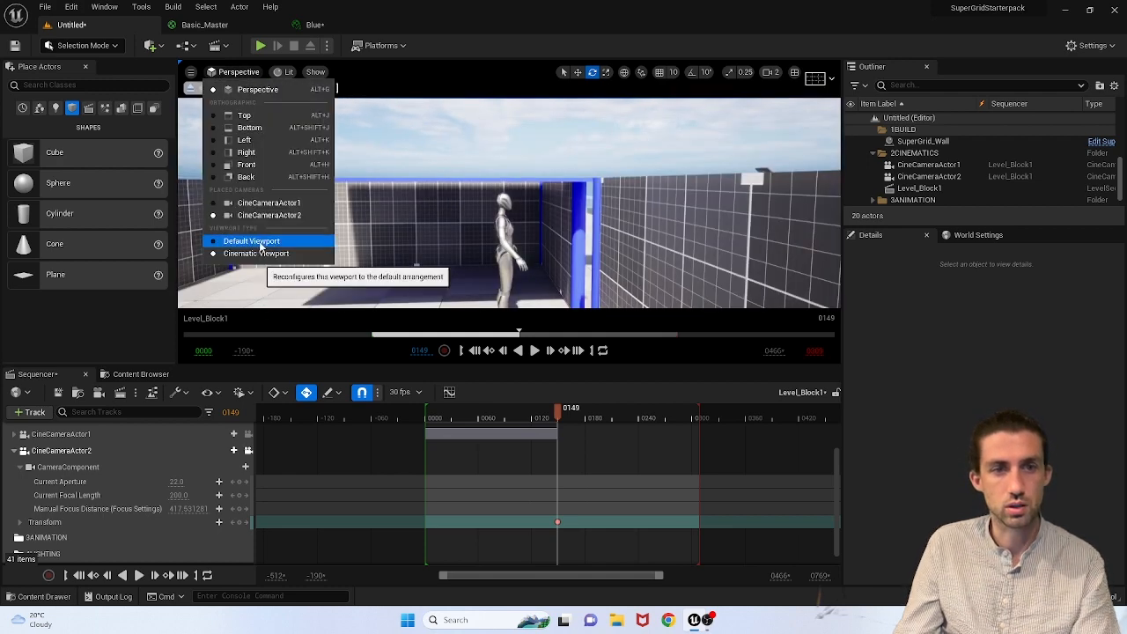
{"action": "left_click", "coordinate": [251, 241]}
{"action": "left_click", "coordinate": [234, 71]}
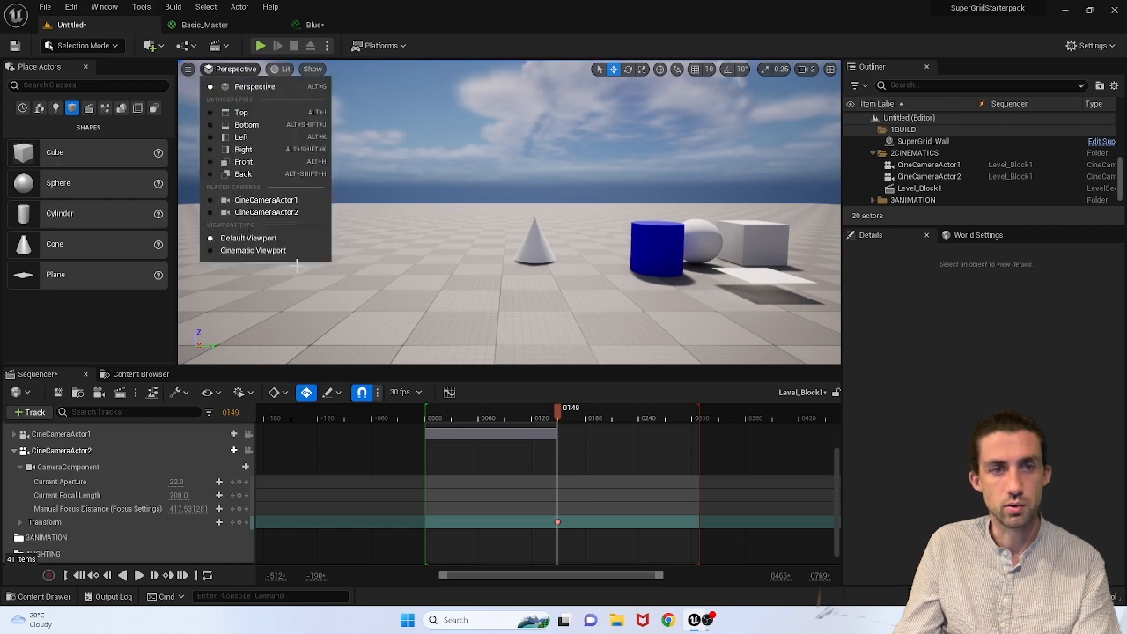
{"action": "left_click", "coordinate": [253, 250]}
{"action": "left_click", "coordinate": [238, 71]}
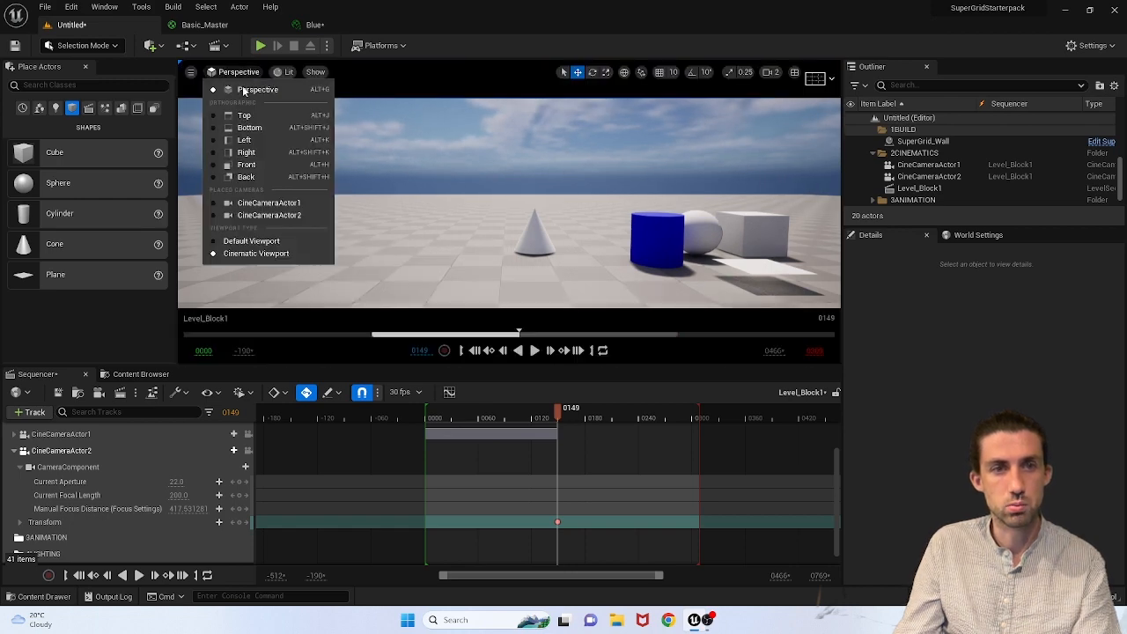
{"action": "left_click", "coordinate": [269, 215]}
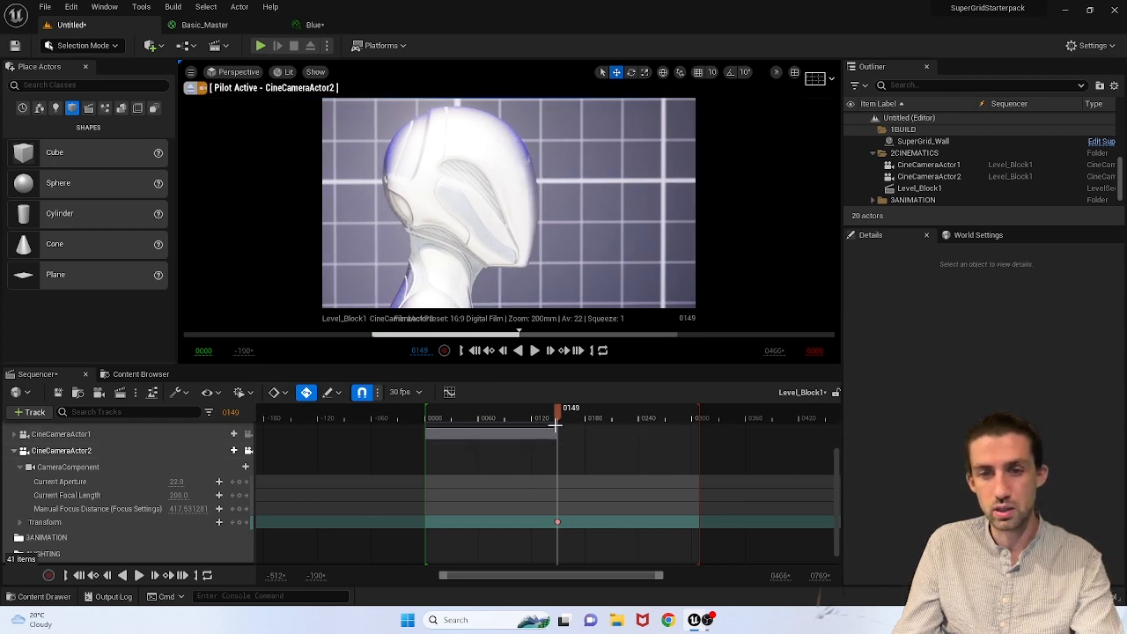
Step: Replace CineCameraActor2's Transform key at frame 149 and key a closer view of the mannequin's head at frame 308
{"action": "left_click_drag", "start_coordinate": [579, 514], "coordinate": [543, 532]}
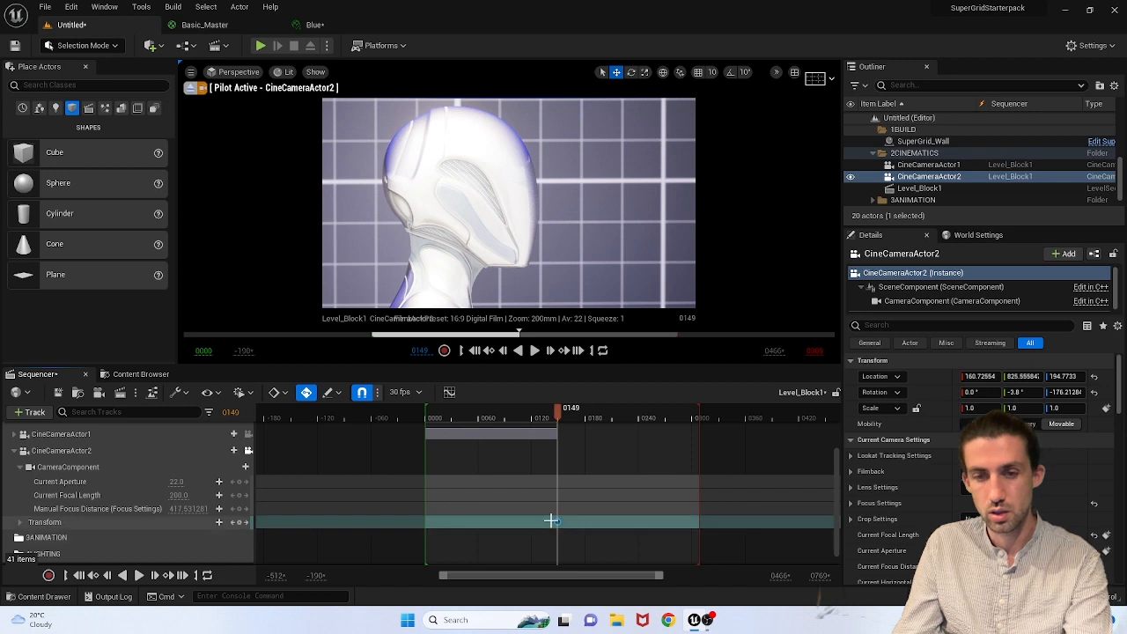
{"action": "key", "text": "Delete"}
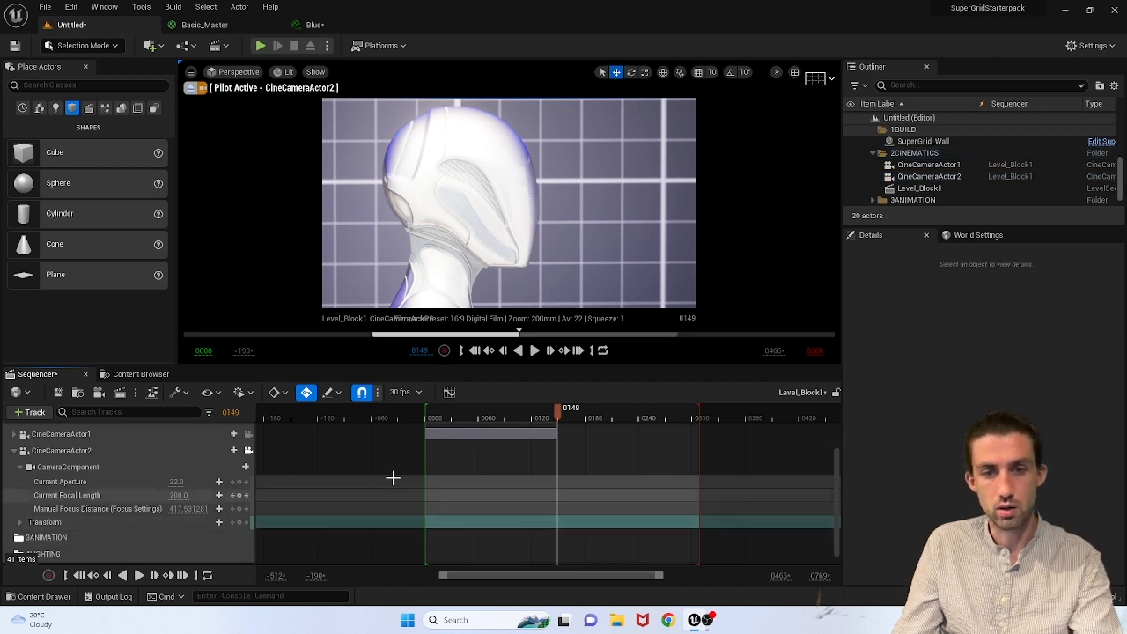
{"action": "scroll", "coordinate": [581, 438], "scroll_direction": "up", "scroll_amount": 3}
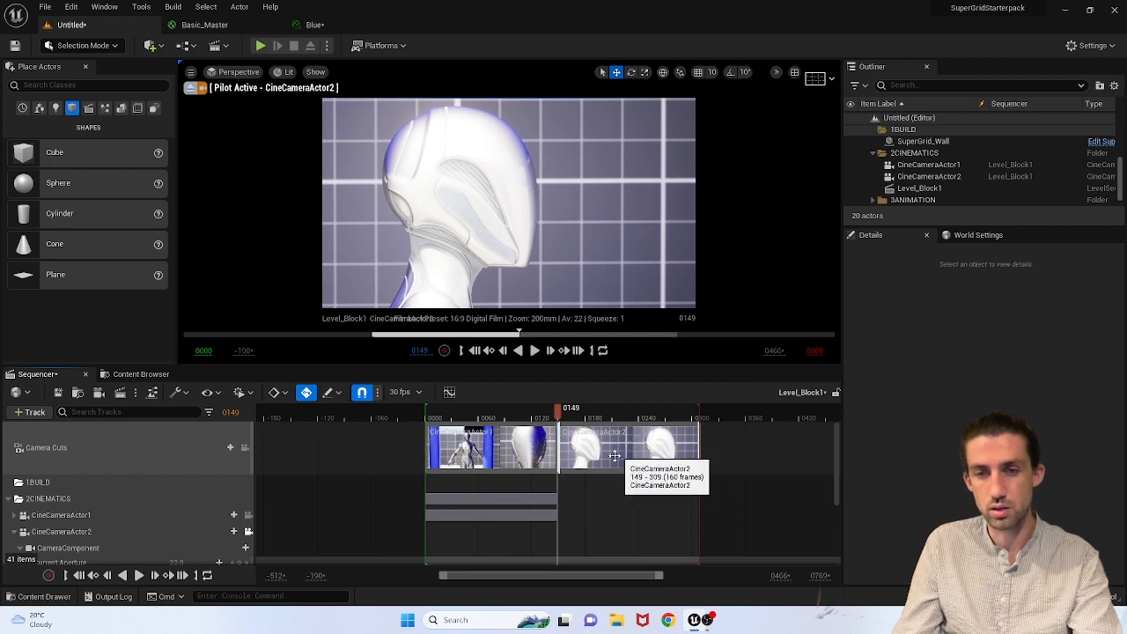
{"action": "scroll", "coordinate": [548, 453], "scroll_direction": "down", "scroll_amount": 2}
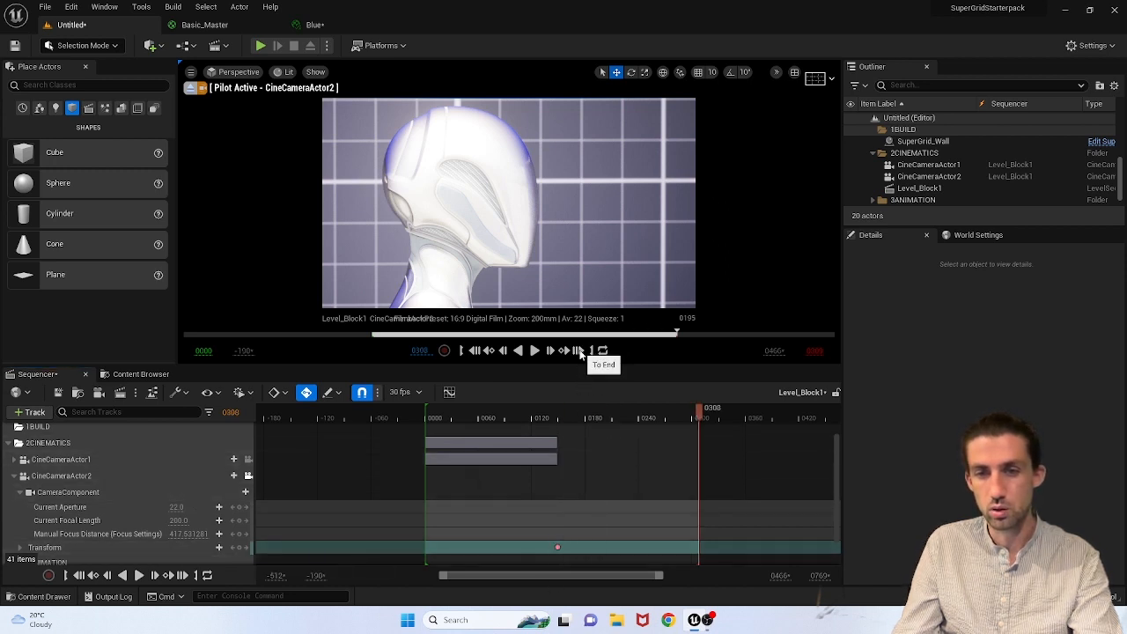
{"action": "key", "text": "w"}
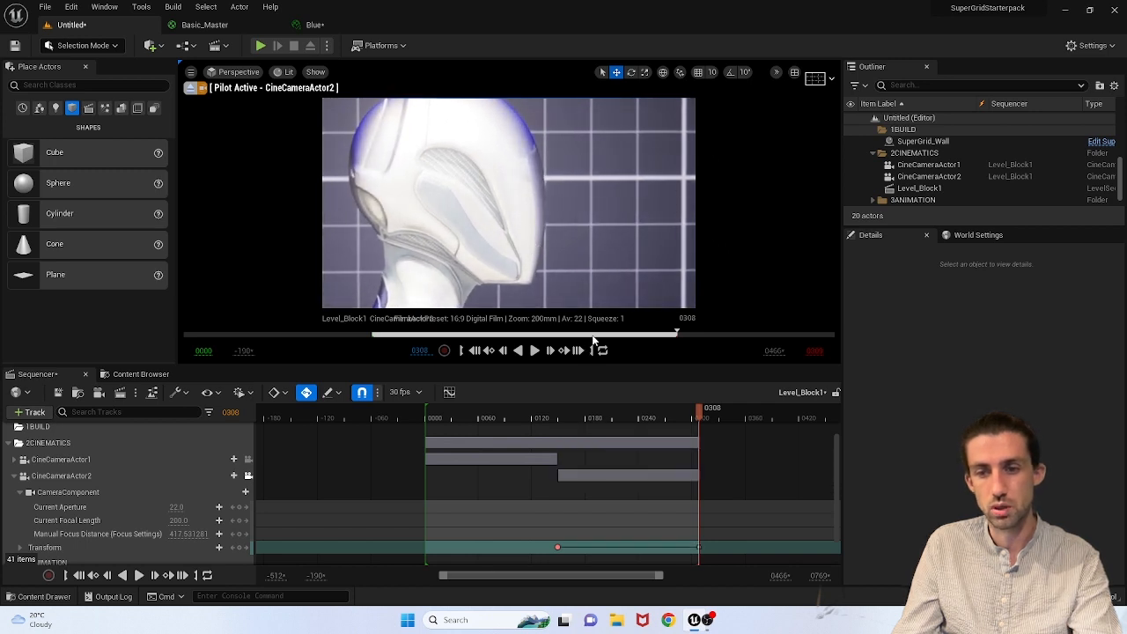
Step: Play the sequence from frame 0 with the viewport locked to the camera cuts, scrub back to frame 74, and unlock the viewport
{"action": "scroll", "coordinate": [331, 460], "scroll_direction": "up", "scroll_amount": 2}
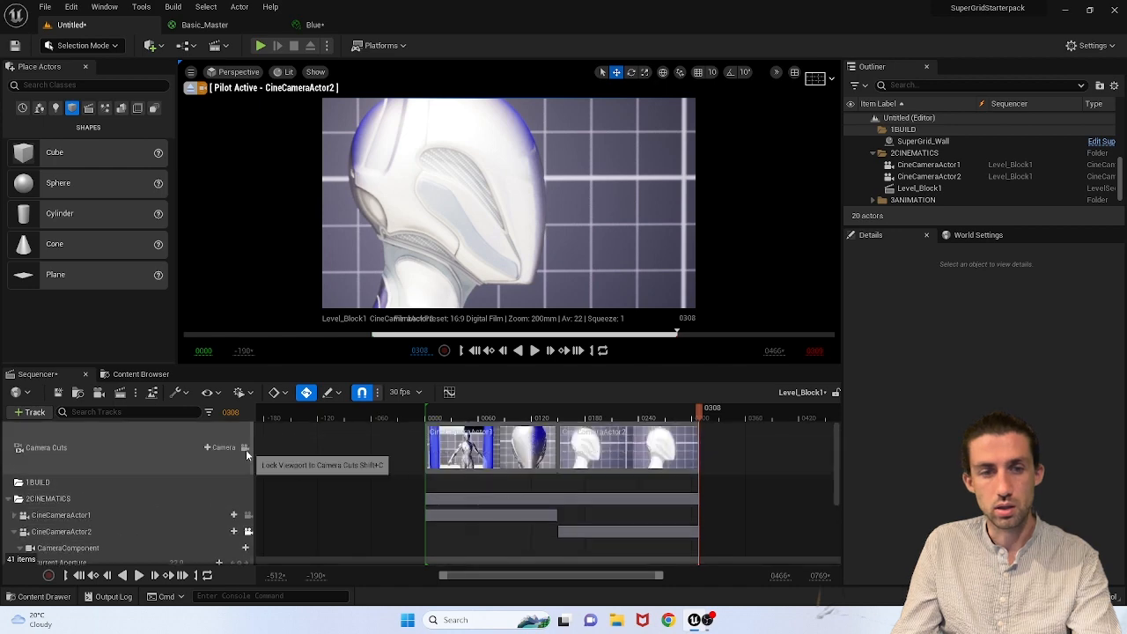
{"action": "left_click", "coordinate": [246, 449]}
{"action": "left_click_drag", "start_coordinate": [694, 414], "coordinate": [426, 414]}
{"action": "key", "text": "space"}
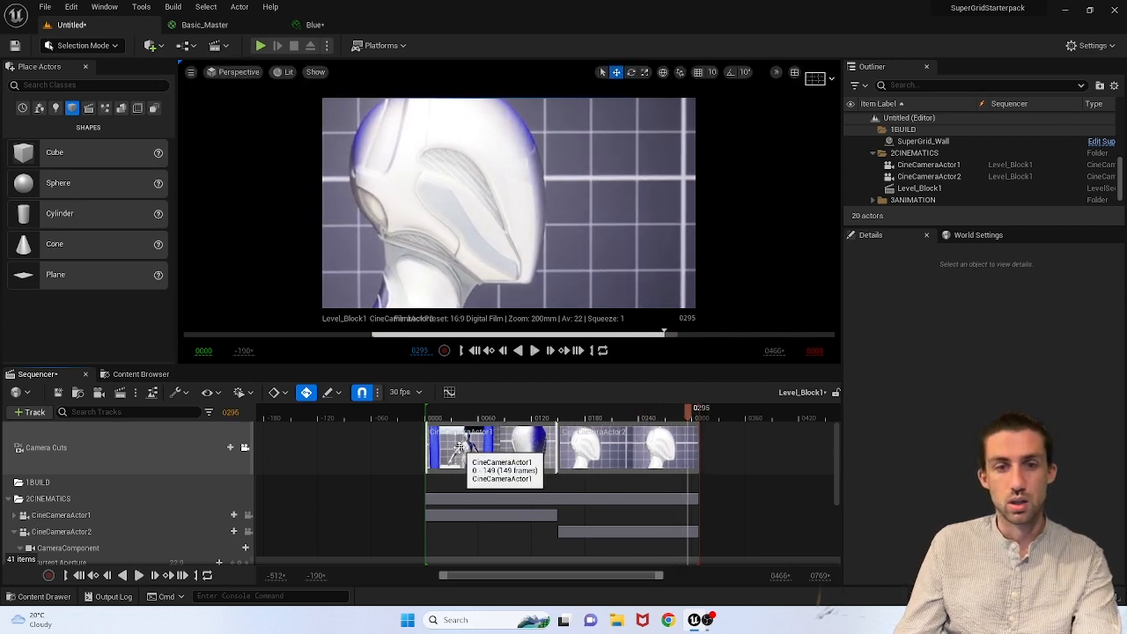
{"action": "left_click", "coordinate": [554, 419]}
{"action": "left_click_drag", "start_coordinate": [546, 420], "coordinate": [491, 417]}
{"action": "left_click", "coordinate": [245, 448]}
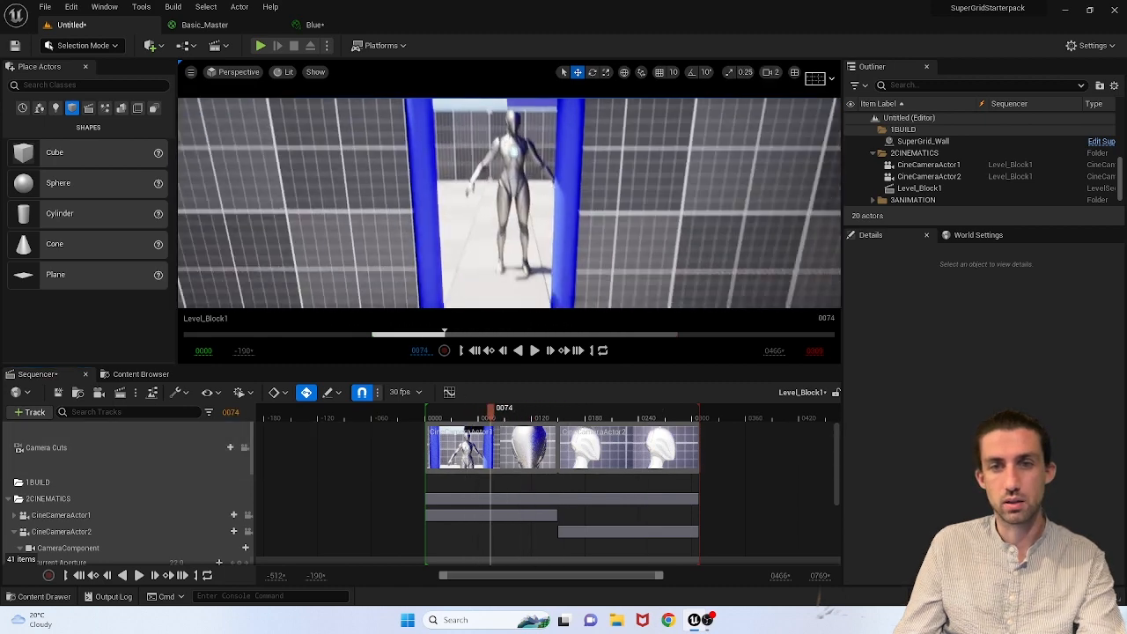
Step: Select the mannequin, collapse the 2CINEMATICS folder, and add SKM_Quinn_Simple from the Outliner to the Level_Block1 sequence
{"action": "right_click_drag", "start_coordinate": [509, 203], "coordinate": [469, 177]}
{"action": "left_click", "coordinate": [471, 194]}
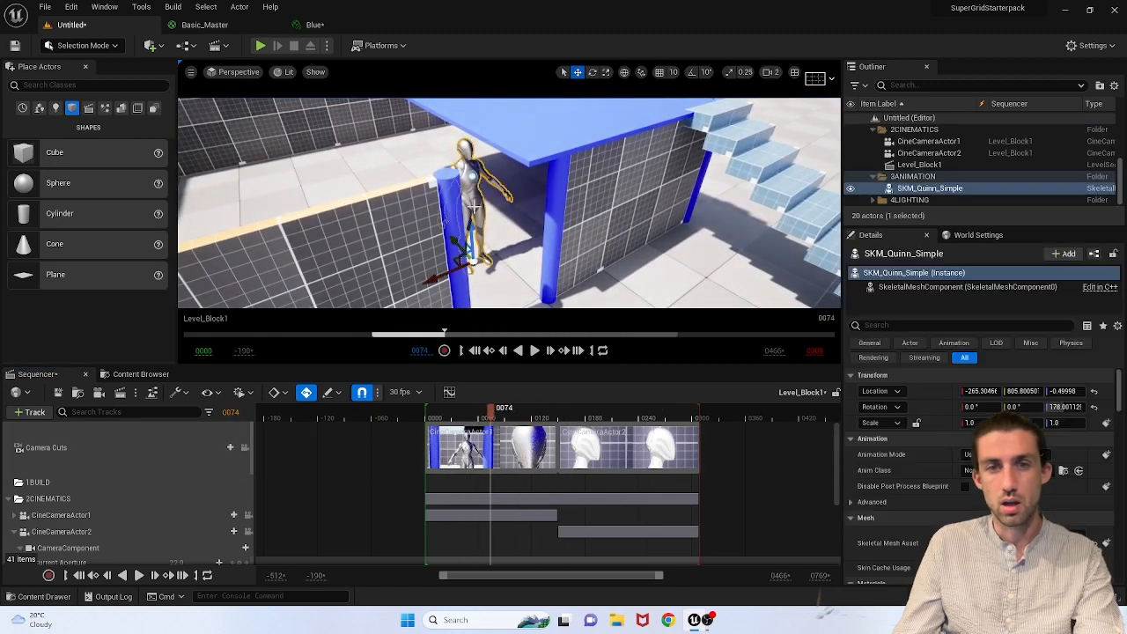
{"action": "left_click", "coordinate": [9, 499]}
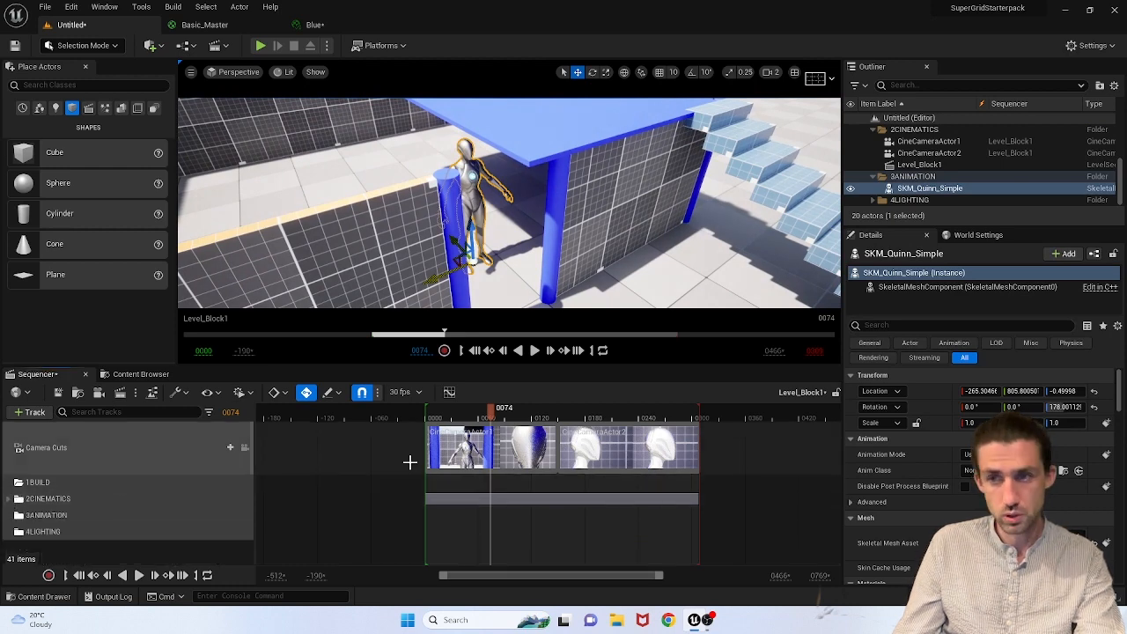
{"action": "left_click_drag", "start_coordinate": [912, 192], "coordinate": [394, 449]}
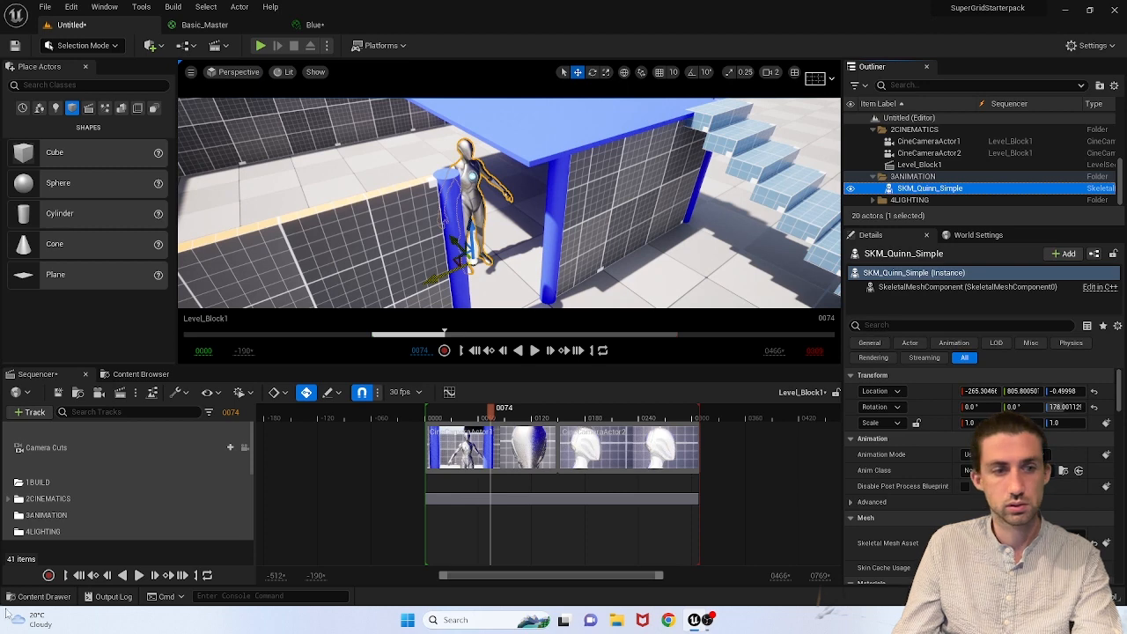
{"action": "left_click_drag", "start_coordinate": [912, 188], "coordinate": [546, 403]}
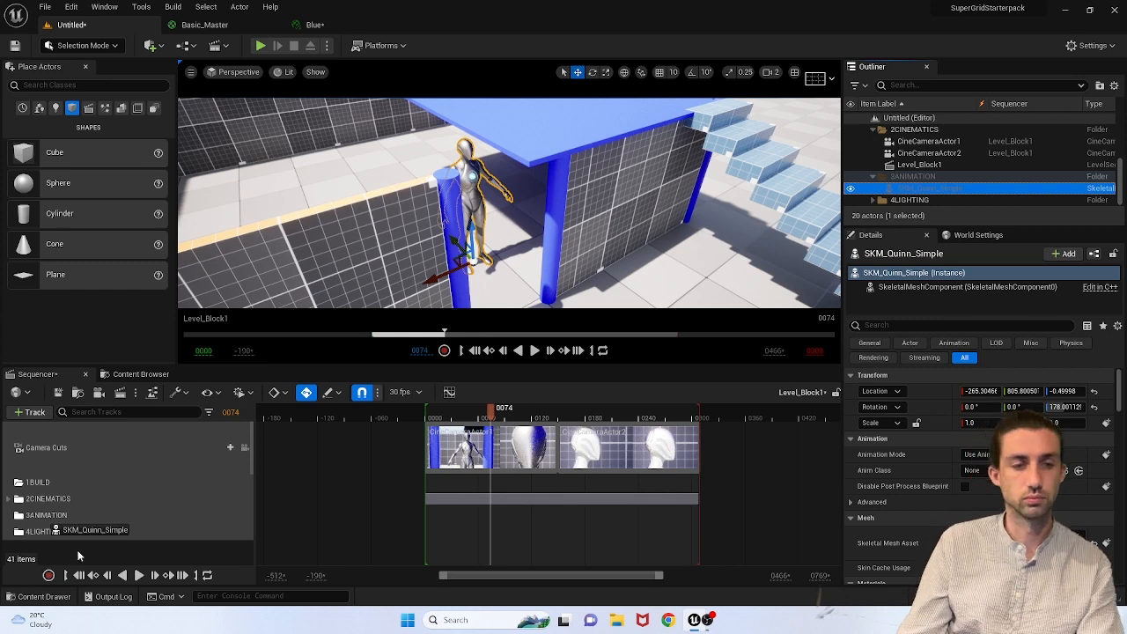
{"action": "left_click_drag", "start_coordinate": [136, 526], "coordinate": [136, 526]}
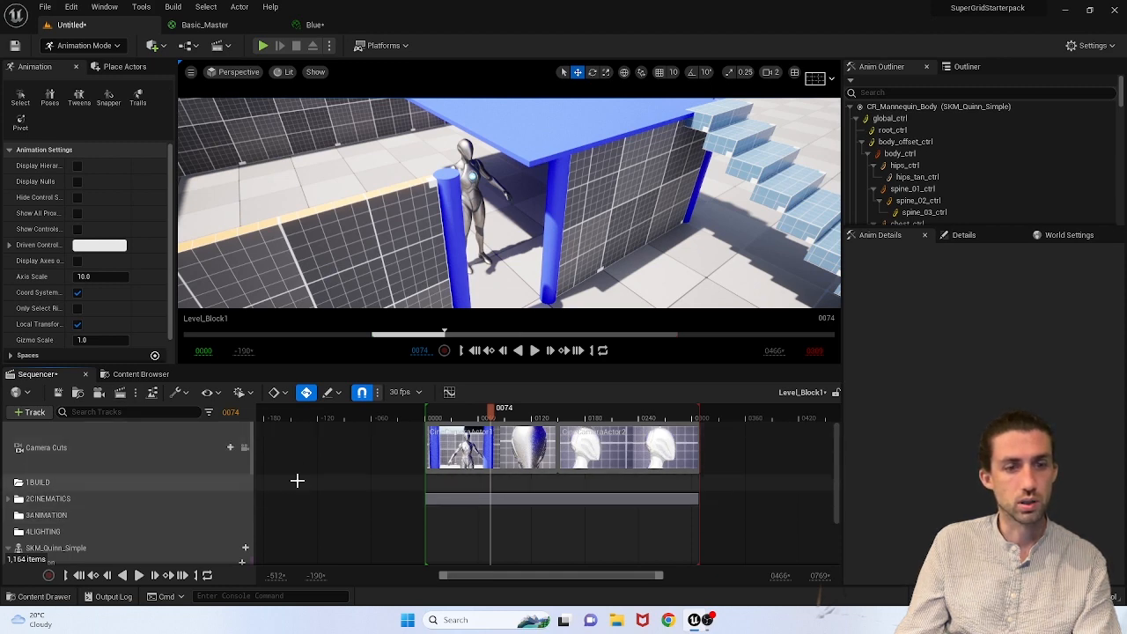
Step: Key SKM_Quinn_Simple's Transform at frame 148, and key a position farther inside the walled room at frame 0
{"action": "left_click", "coordinate": [476, 185]}
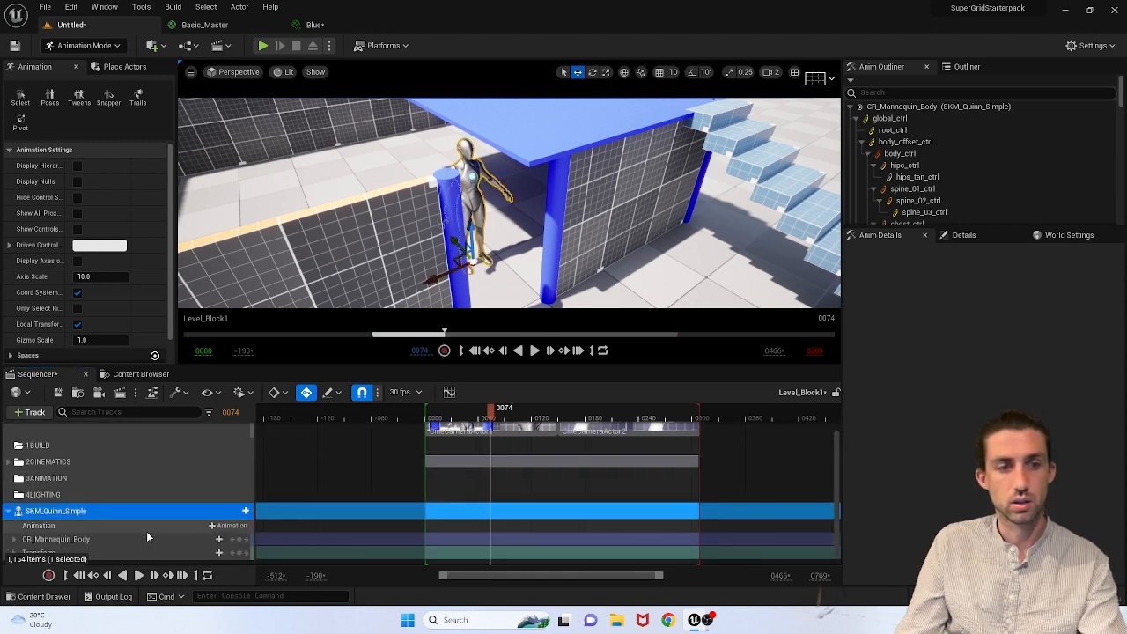
{"action": "scroll", "coordinate": [111, 496], "scroll_direction": "down", "scroll_amount": 1}
{"action": "left_click", "coordinate": [55, 527]}
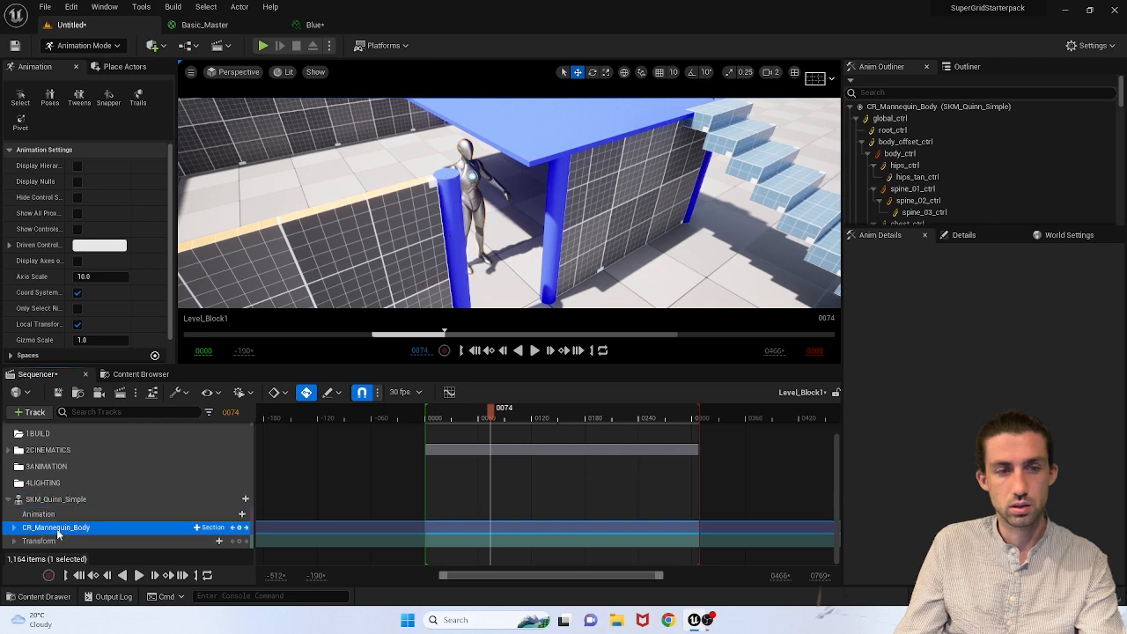
{"action": "left_click", "coordinate": [79, 500]}
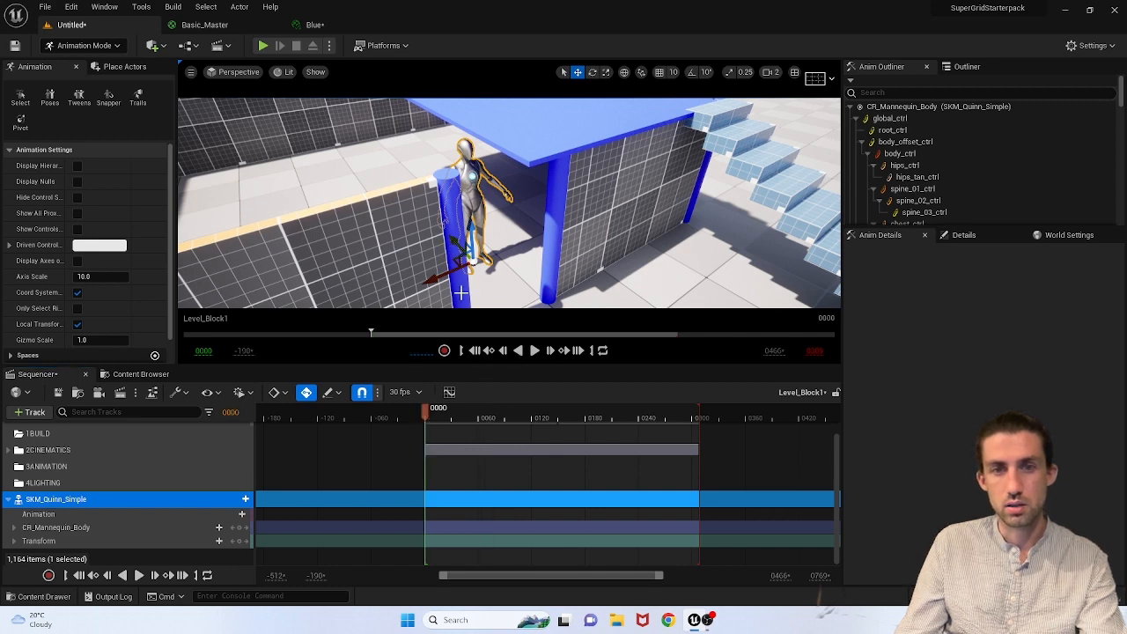
{"action": "mouse_move", "coordinate": [533, 266]}
{"action": "right_mouse_down"}
{"action": "mouse_move", "coordinate": [533, 304]}
{"action": "mouse_move", "coordinate": [533, 266]}
{"action": "right_mouse_up"}
{"action": "scroll", "coordinate": [541, 436], "scroll_direction": "up", "scroll_amount": 2}
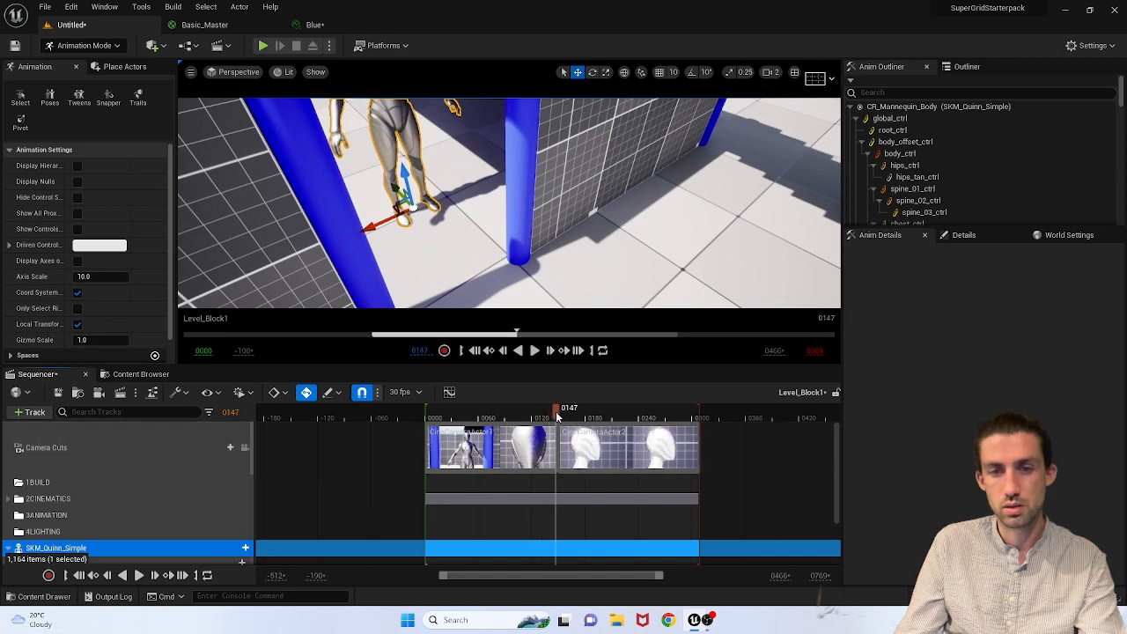
{"action": "scroll", "coordinate": [210, 523], "scroll_direction": "down", "scroll_amount": 2}
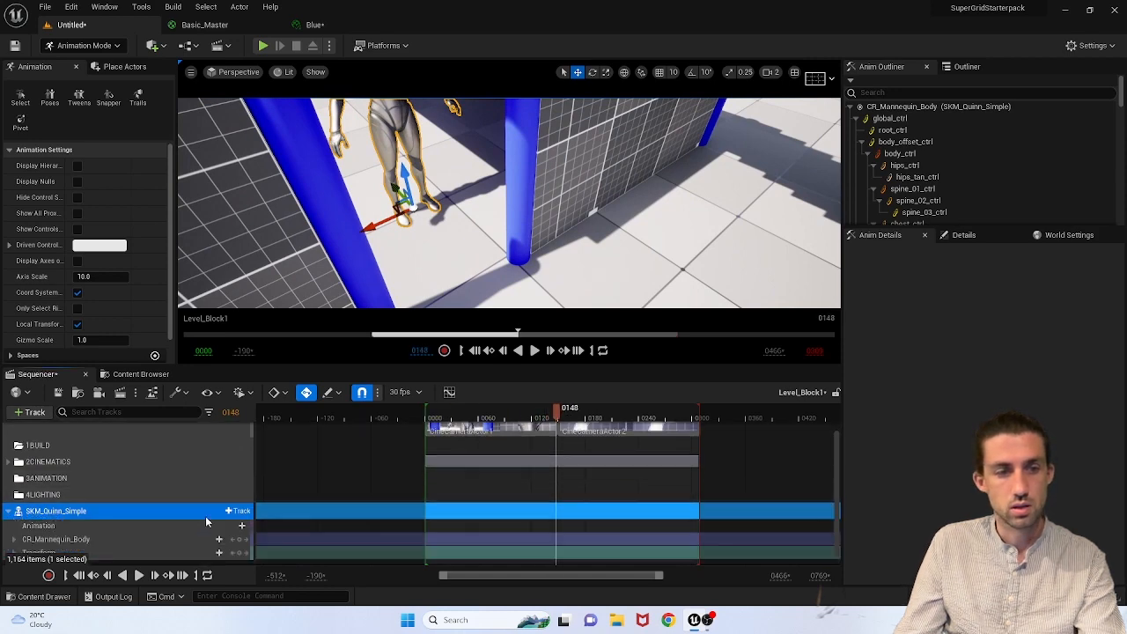
{"action": "left_click", "coordinate": [238, 540]}
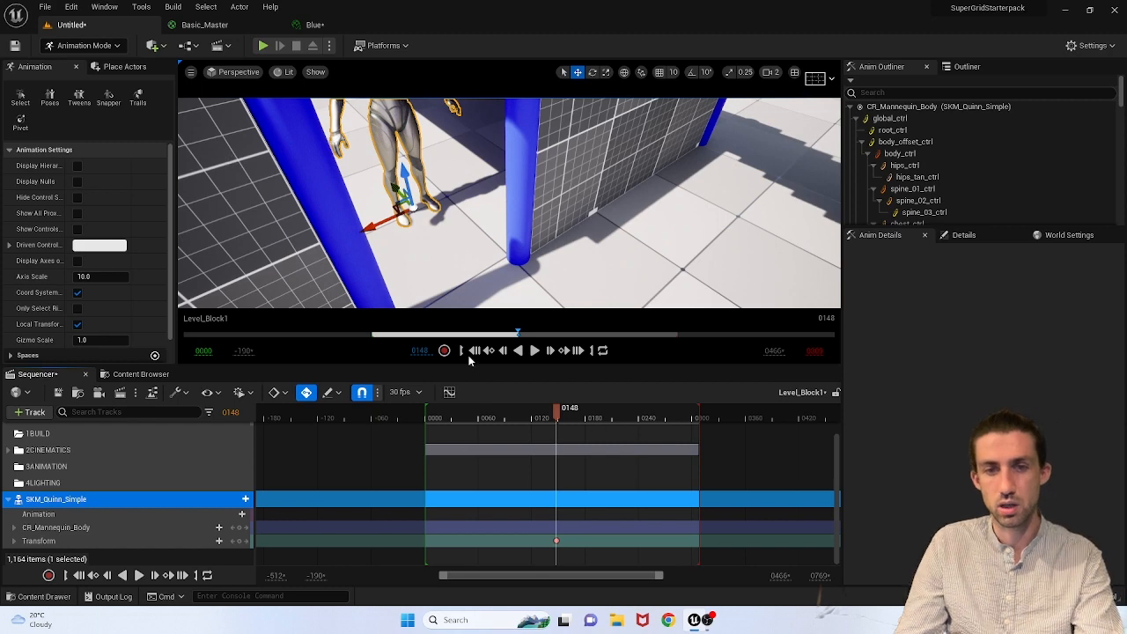
{"action": "right_click_drag", "start_coordinate": [356, 240], "coordinate": [409, 259]}
{"action": "left_click_drag", "start_coordinate": [356, 240], "coordinate": [253, 167]}
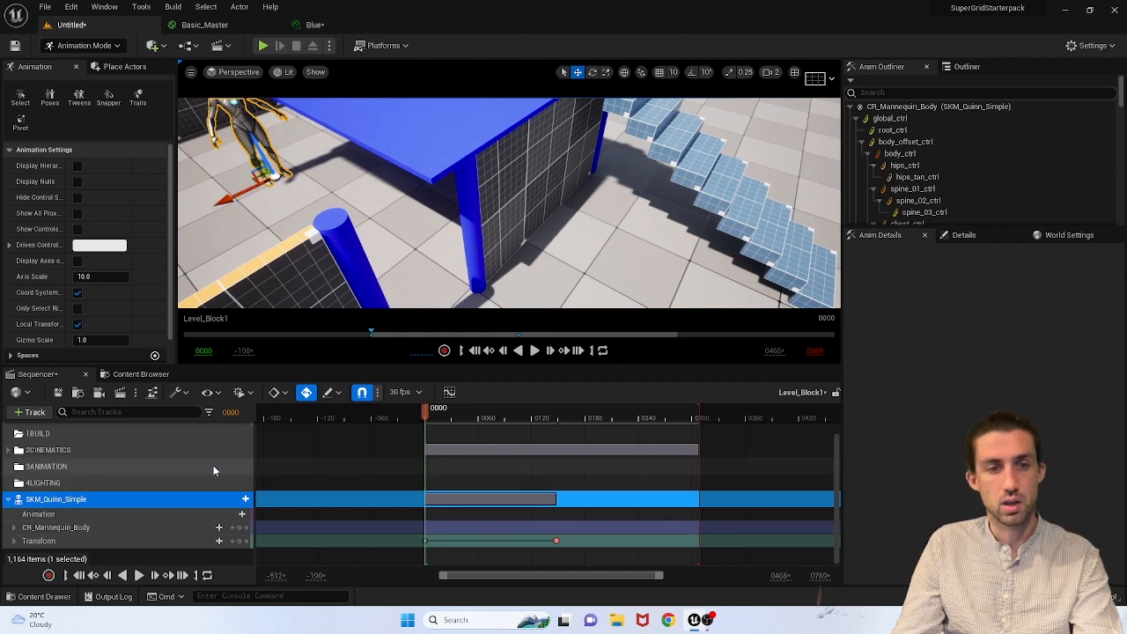
Step: Play the sequence from frame 0 with the viewport locked to the camera cuts, and scrub back to frame 183
{"action": "scroll", "coordinate": [213, 465], "scroll_direction": "up", "scroll_amount": 2}
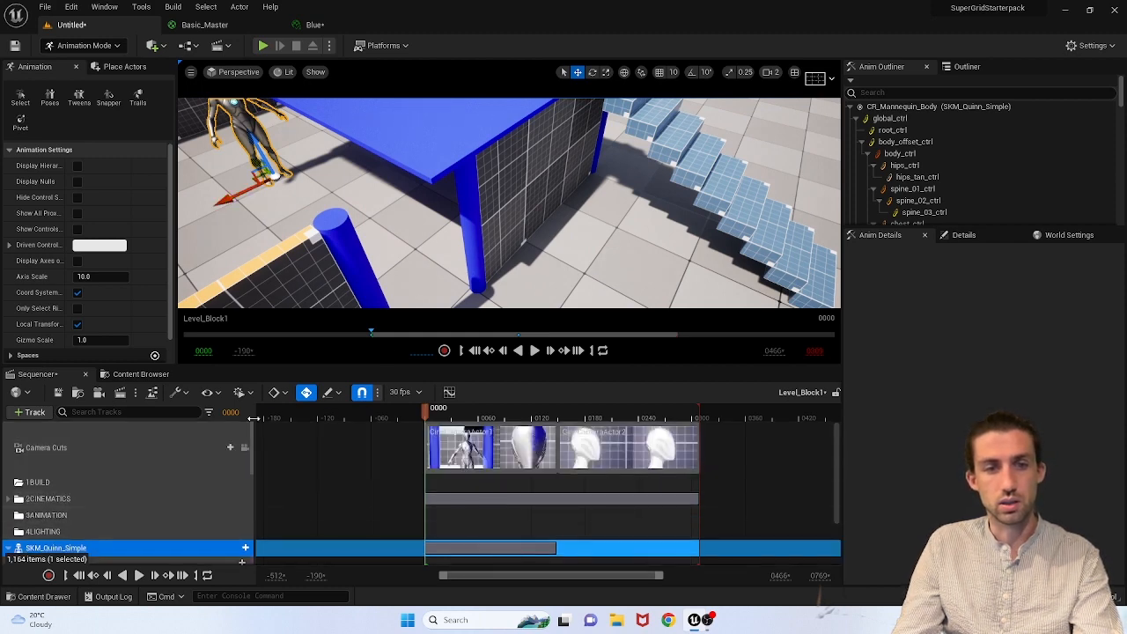
{"action": "left_click", "coordinate": [245, 447]}
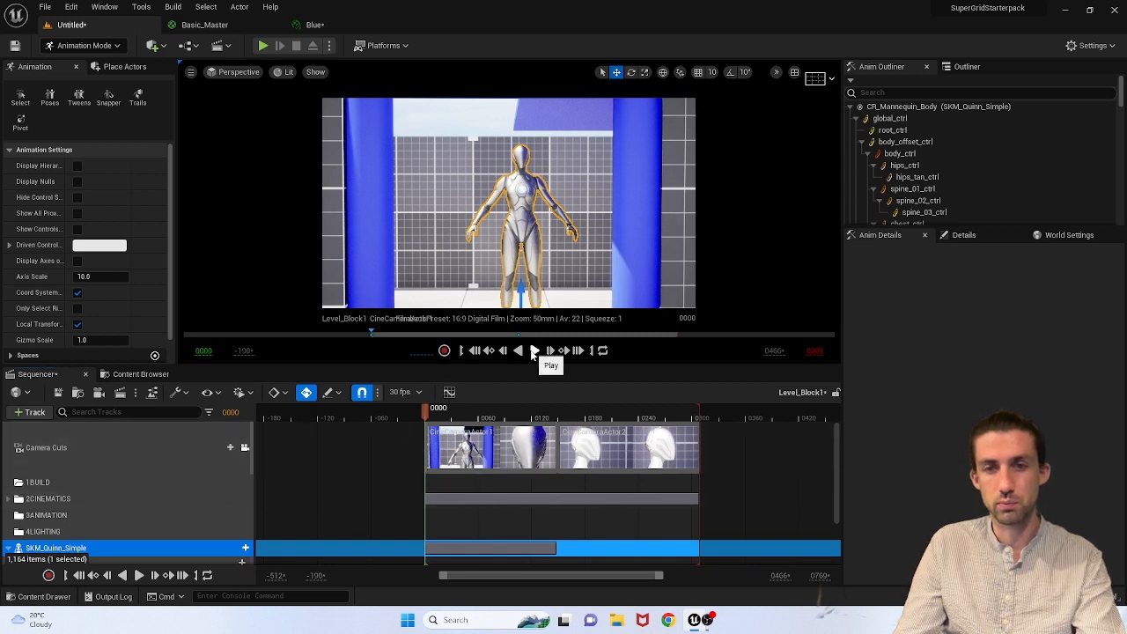
{"action": "left_click", "coordinate": [534, 350]}
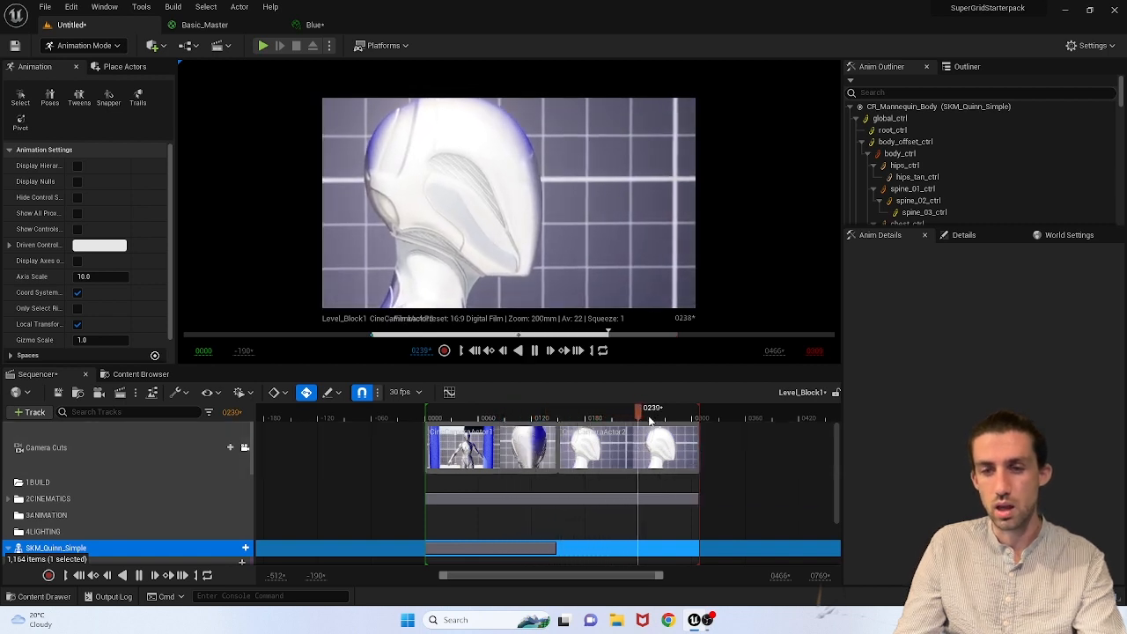
{"action": "left_click_drag", "start_coordinate": [649, 421], "coordinate": [585, 419]}
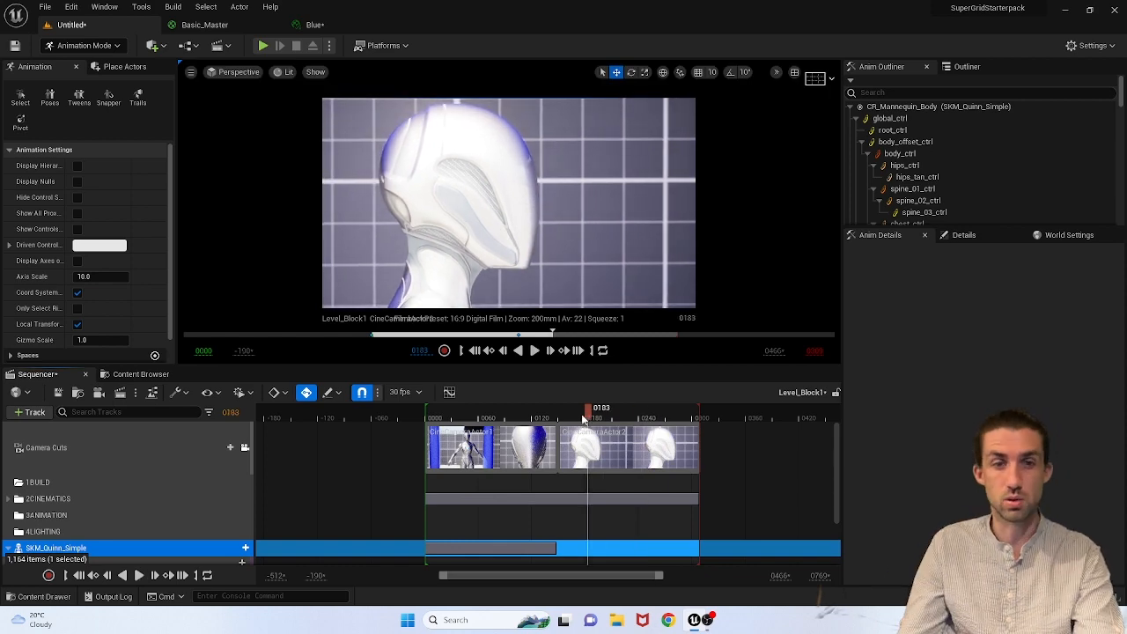
Step: Unlock the viewport from the camera cuts and key the mannequin rotated about its vertical axis at frame 308
{"action": "left_click", "coordinate": [245, 448]}
{"action": "mouse_move", "coordinate": [476, 247]}
{"action": "right_mouse_down"}
{"action": "mouse_move", "coordinate": [520, 299]}
{"action": "mouse_move", "coordinate": [489, 260]}
{"action": "right_mouse_up"}
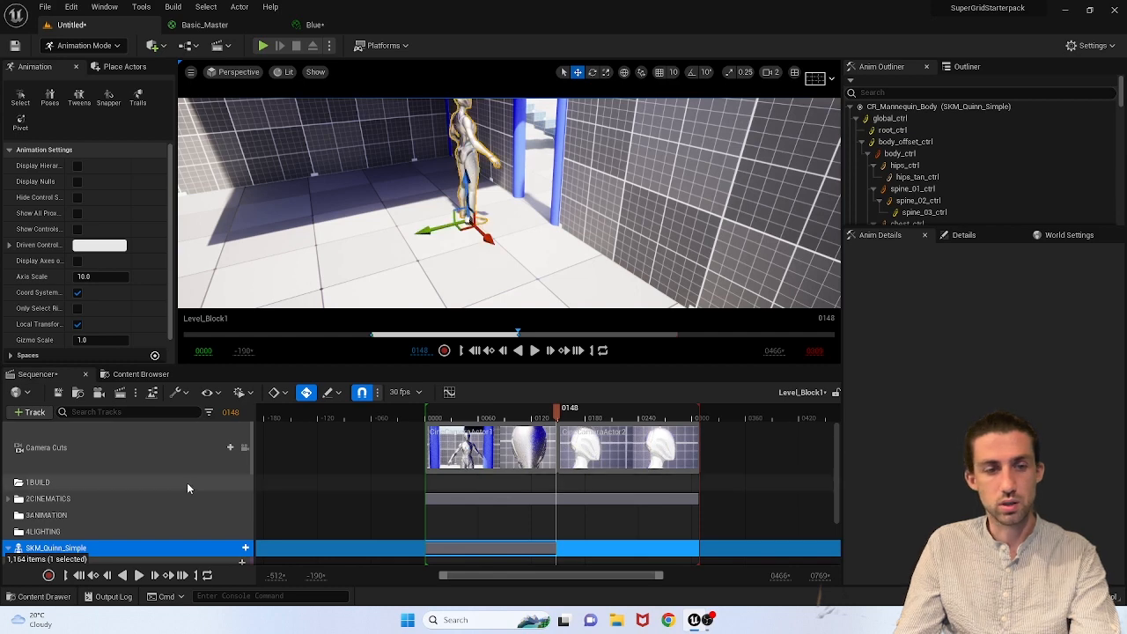
{"action": "scroll", "coordinate": [184, 486], "scroll_direction": "down", "scroll_amount": 2}
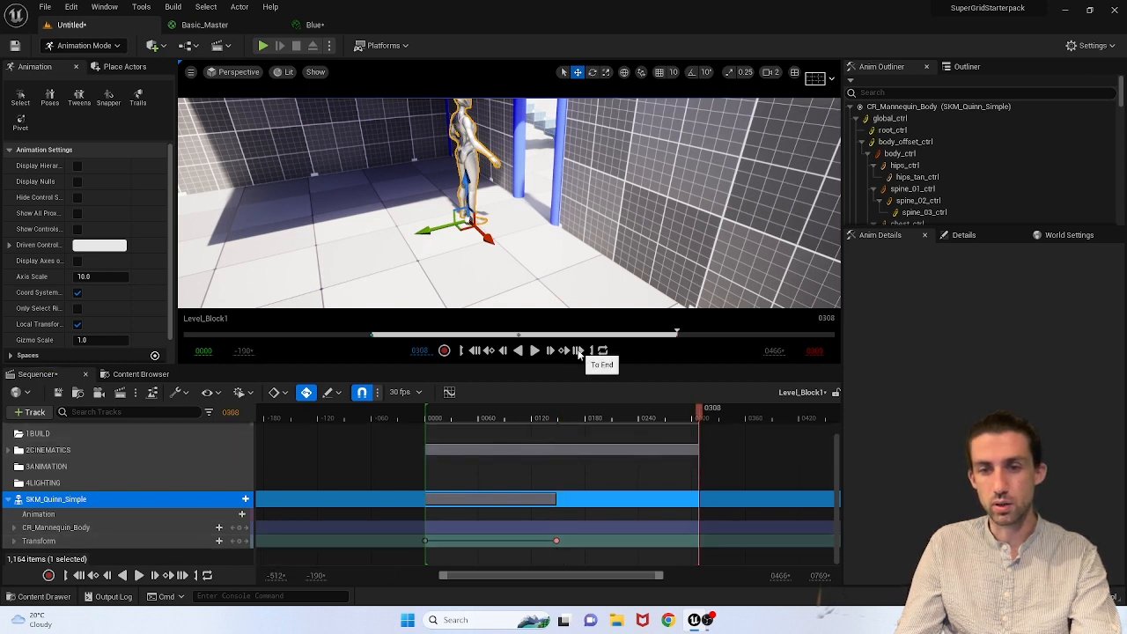
{"action": "key", "text": "e"}
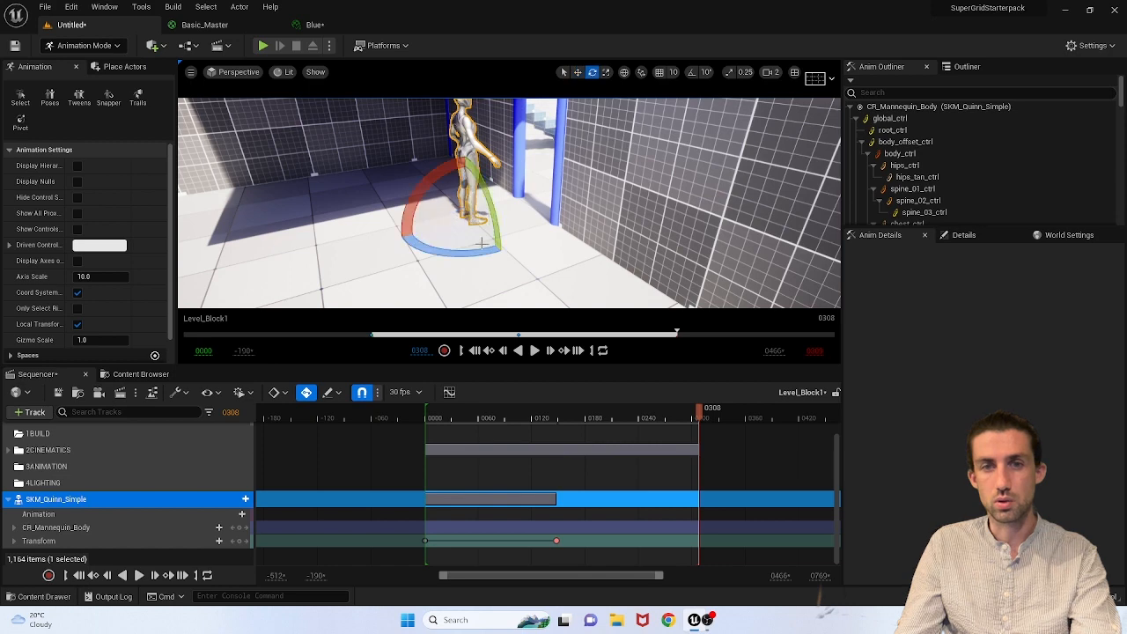
{"action": "left_click_drag", "start_coordinate": [470, 252], "coordinate": [376, 245]}
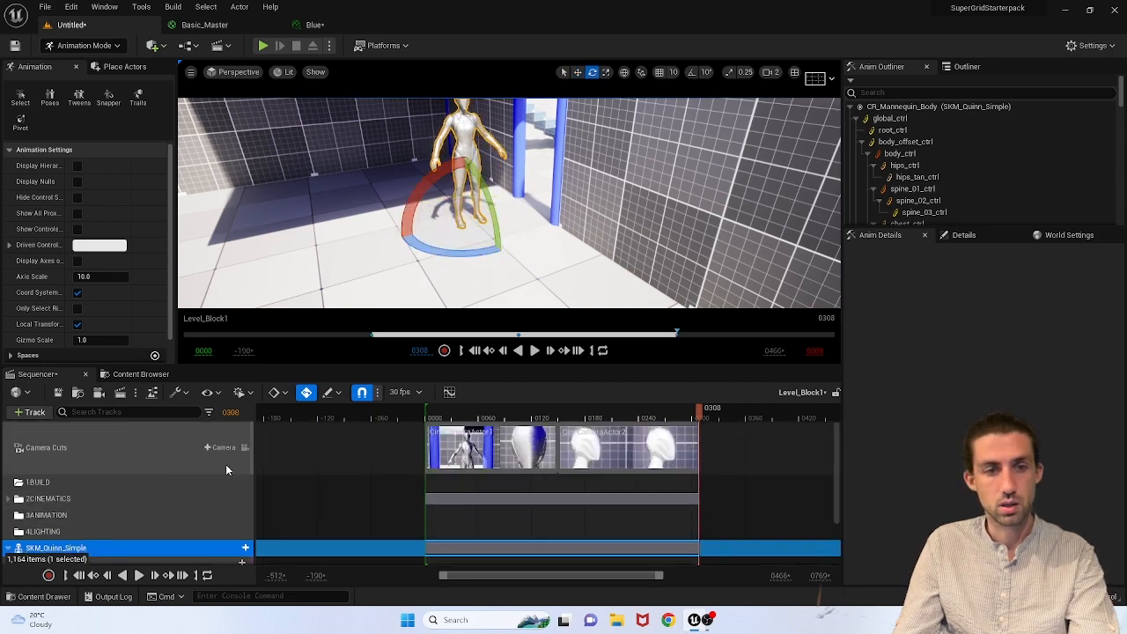
Step: Preview the mannequin's animation from the start through the camera cuts, unlock the viewport, scrub to frame 105, and deselect the mannequin
{"action": "left_click", "coordinate": [449, 393]}
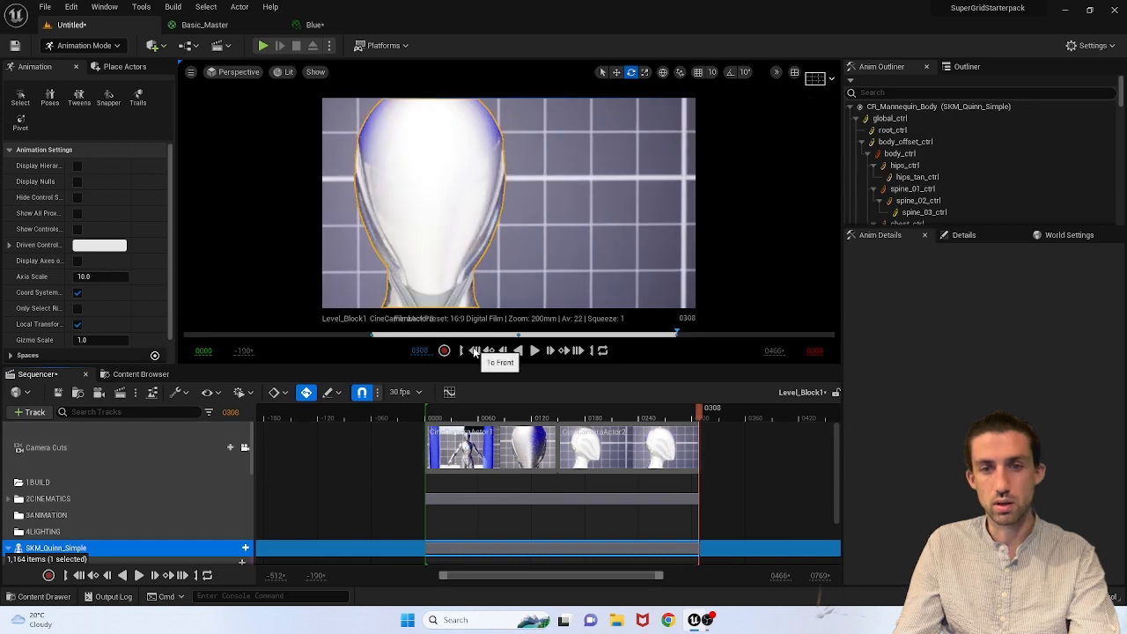
{"action": "left_click", "coordinate": [475, 352]}
{"action": "key", "text": "space"}
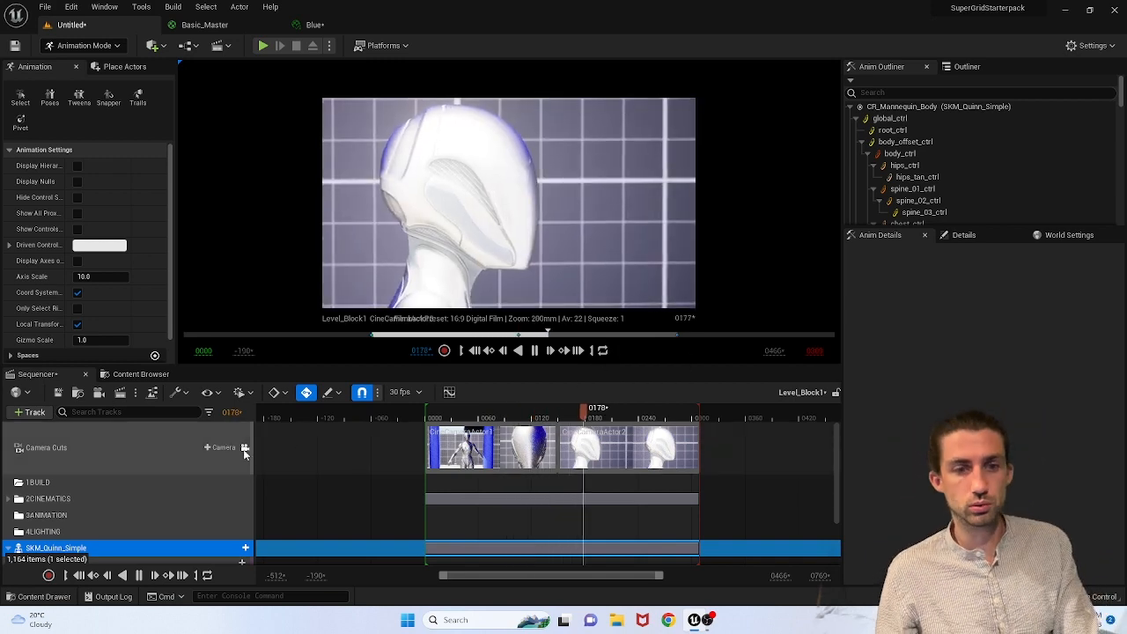
{"action": "left_click", "coordinate": [245, 449]}
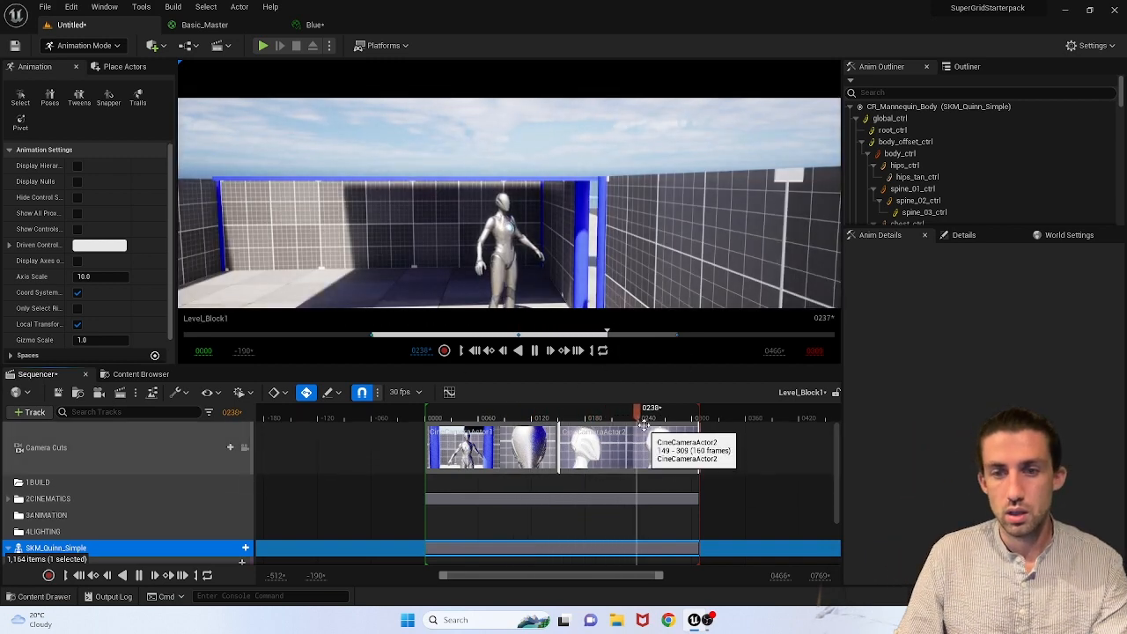
{"action": "left_click_drag", "start_coordinate": [644, 425], "coordinate": [561, 416]}
{"action": "right_click_drag", "start_coordinate": [495, 288], "coordinate": [677, 157]}
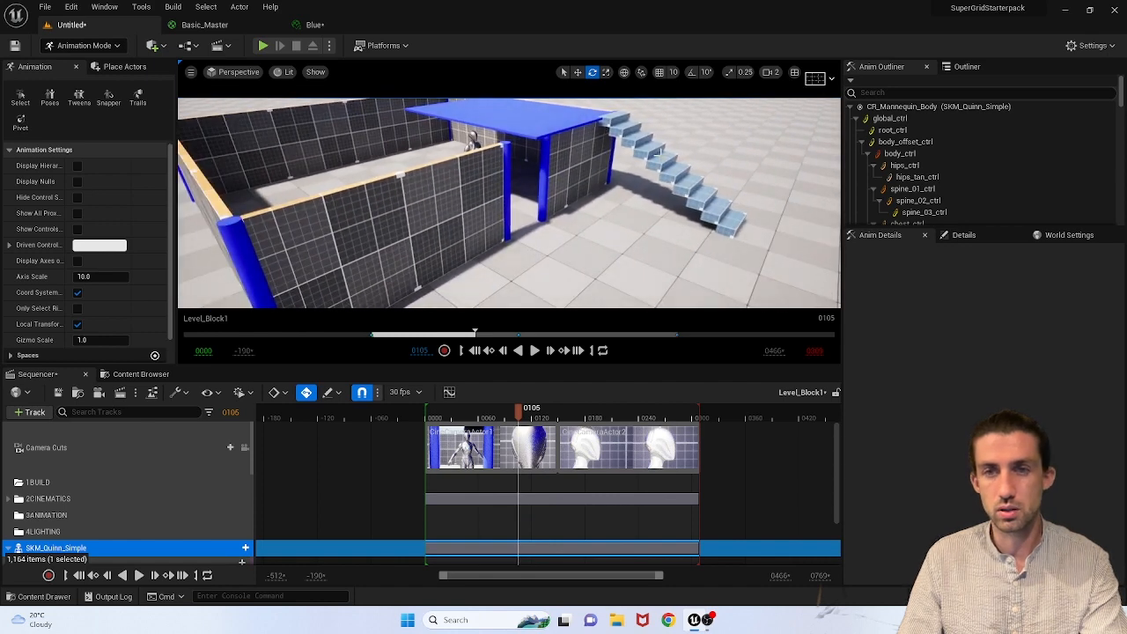
{"action": "key", "text": "Escape"}
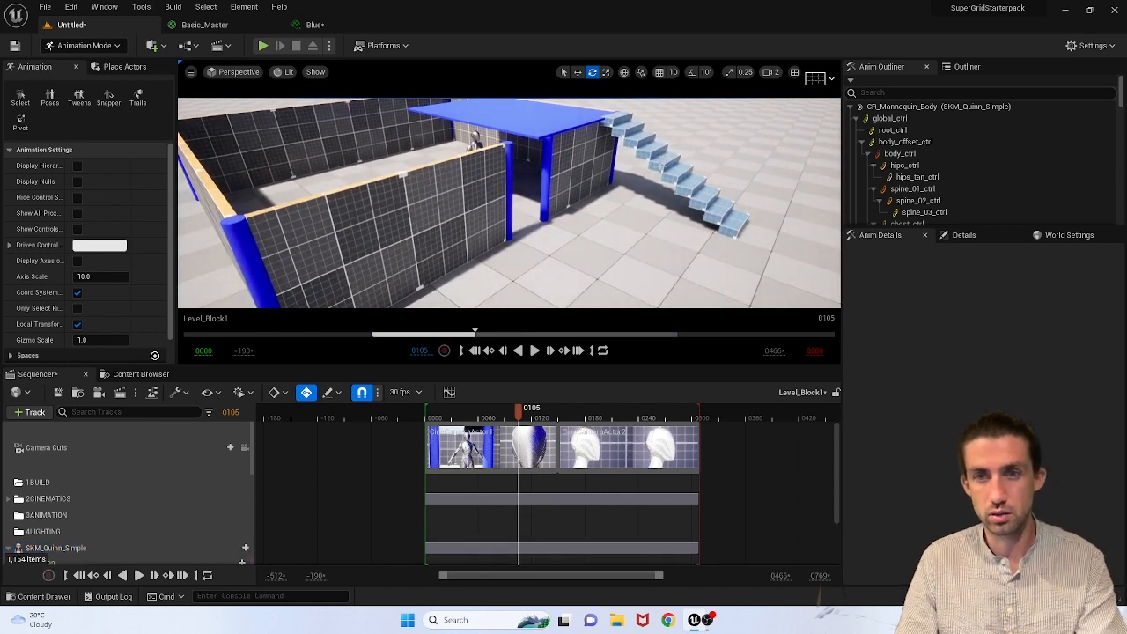
Step: Open the SuperGrid/StarterPack/Source/New folder of blockout meshes in the Content Browser
{"action": "left_click", "coordinate": [139, 374]}
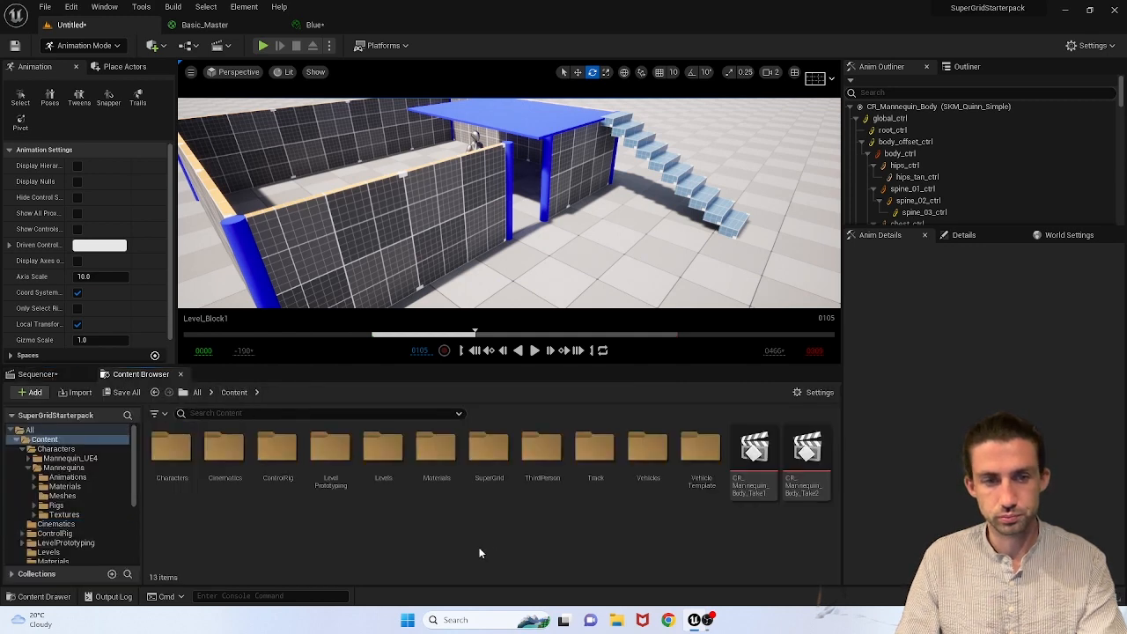
{"action": "left_click", "coordinate": [501, 445]}
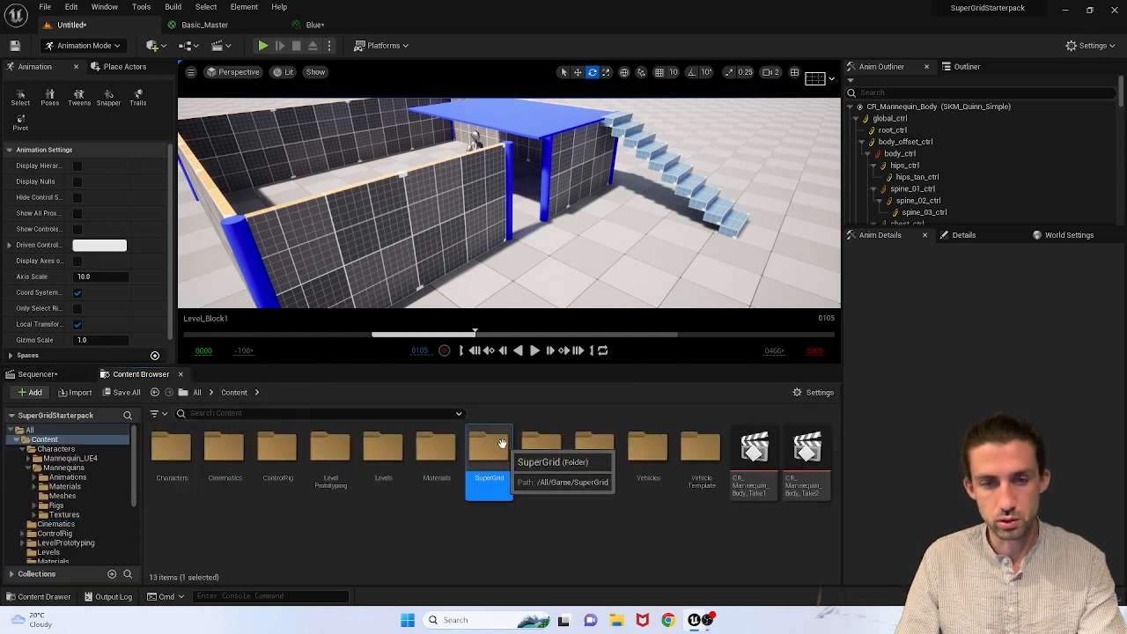
{"action": "double_click", "coordinate": [502, 443]}
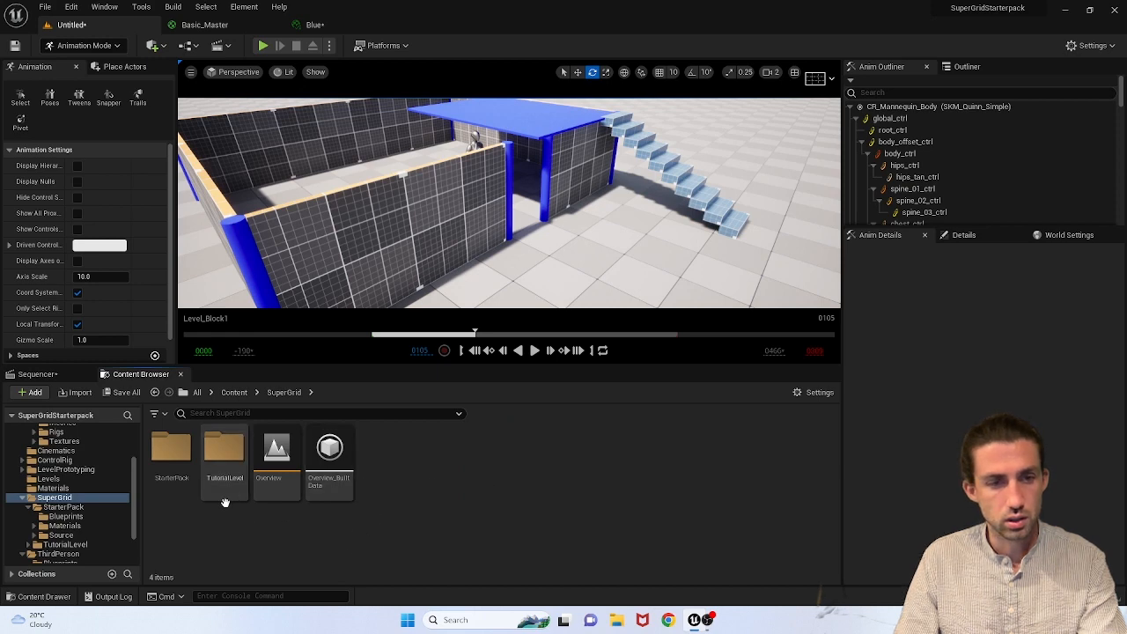
{"action": "double_click", "coordinate": [167, 450]}
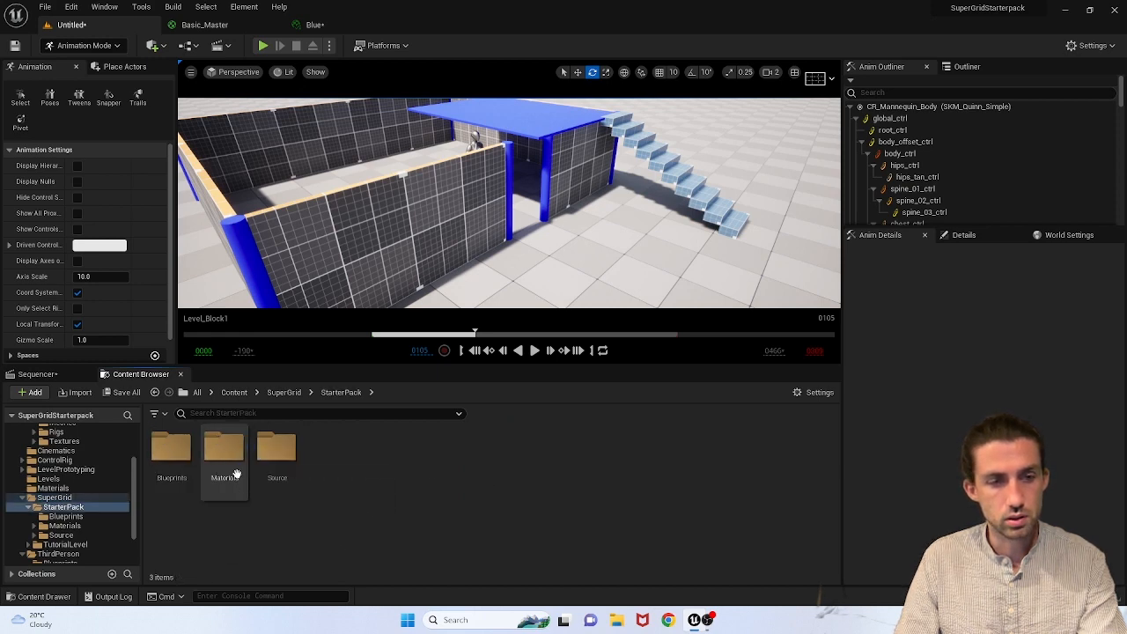
{"action": "left_click", "coordinate": [276, 448]}
{"action": "double_click", "coordinate": [276, 448]}
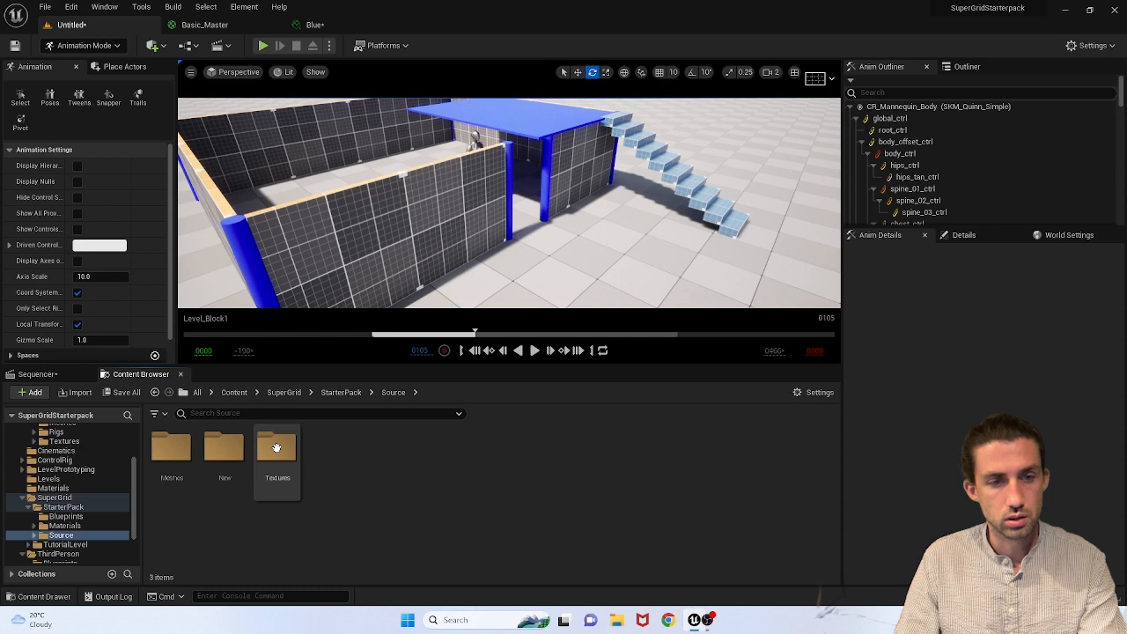
{"action": "left_click", "coordinate": [171, 450]}
{"action": "double_click", "coordinate": [172, 451]}
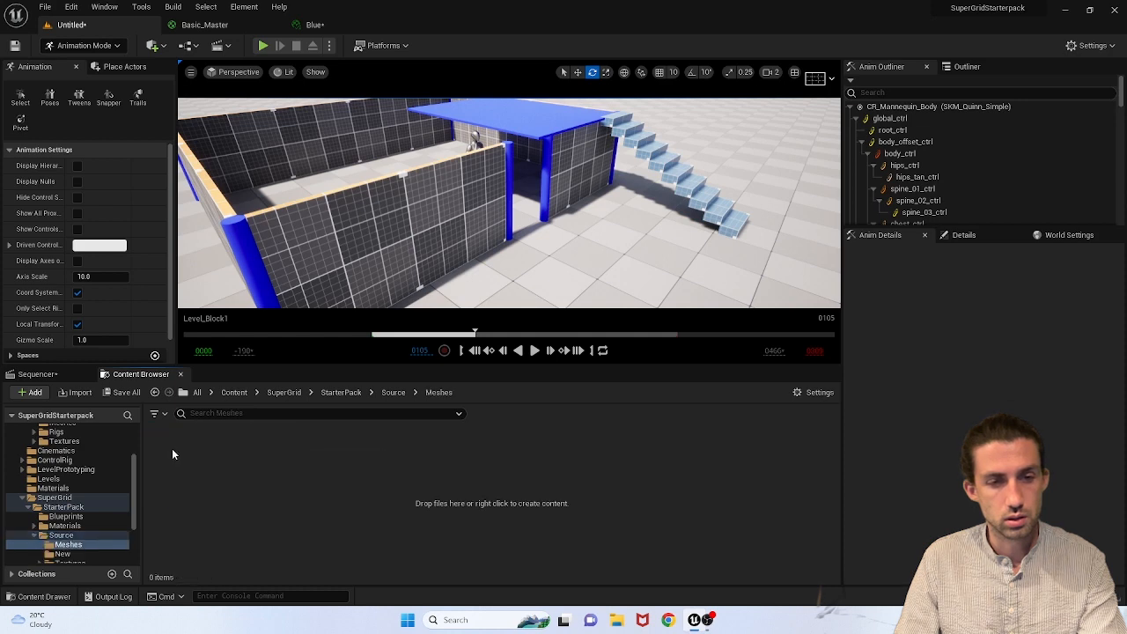
{"action": "left_click", "coordinate": [390, 393]}
{"action": "left_click", "coordinate": [223, 451]}
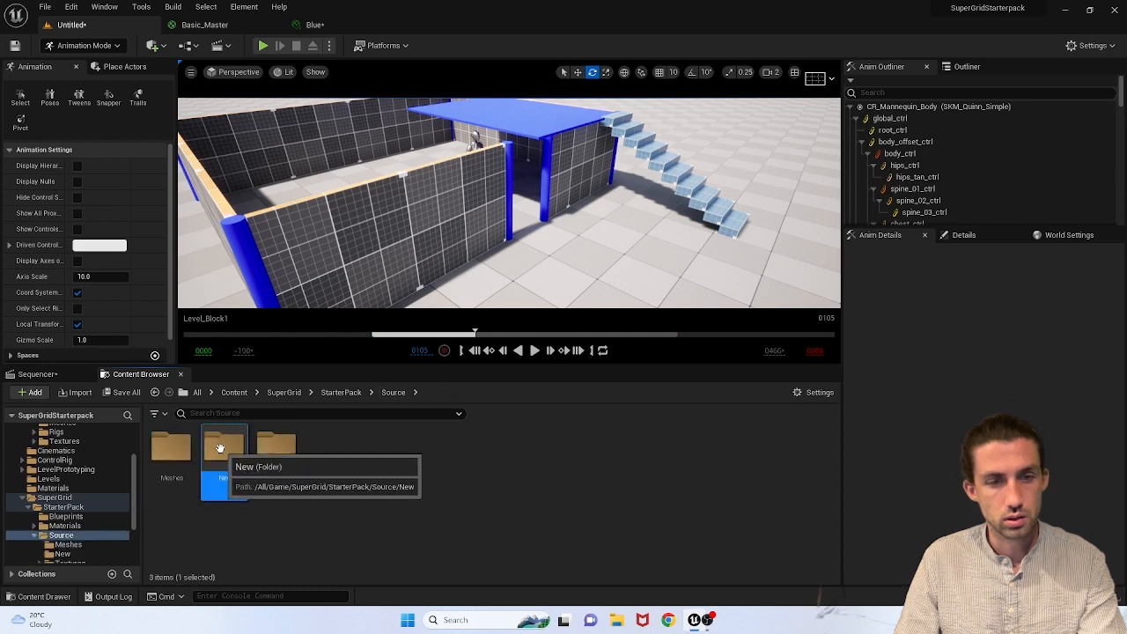
{"action": "double_click", "coordinate": [224, 452]}
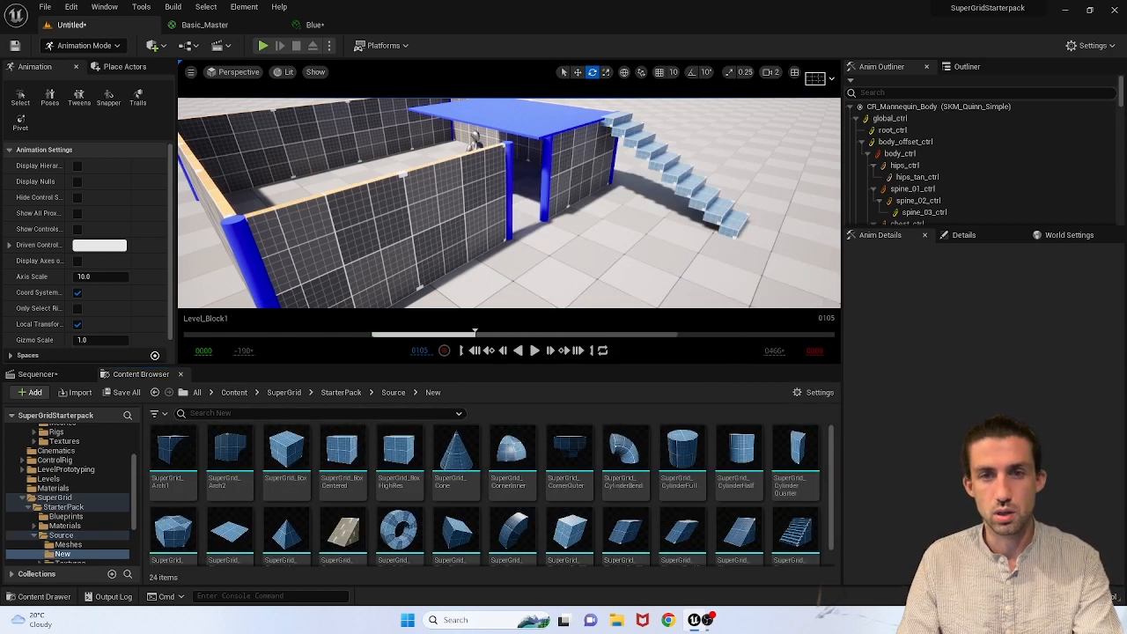
Step: Place a SuperGrid_RingFull mesh beside the staircase and adjust it so the full ring stands above the floor
{"action": "right_click_drag", "start_coordinate": [609, 254], "coordinate": [598, 320]}
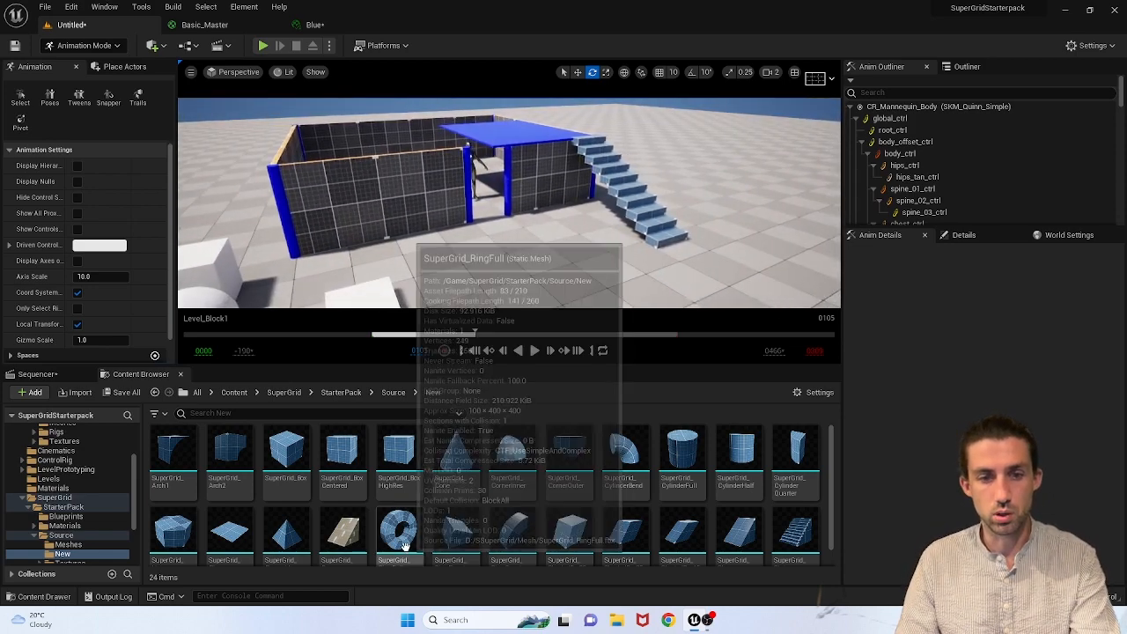
{"action": "left_click_drag", "start_coordinate": [399, 529], "coordinate": [696, 242]}
{"action": "key", "text": "r"}
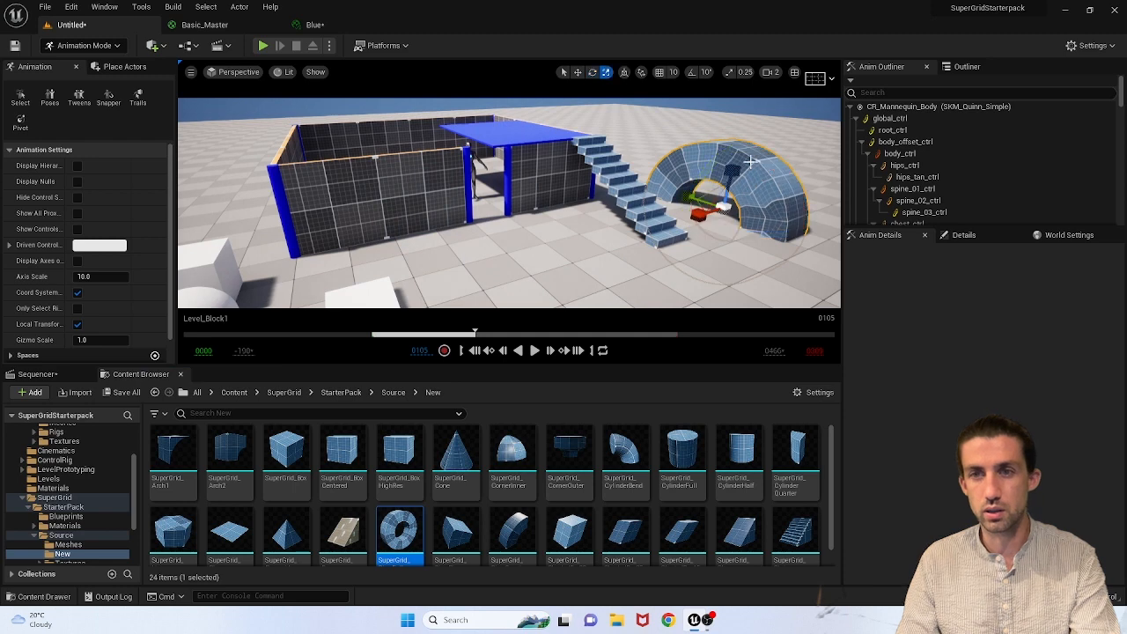
{"action": "left_click_drag", "start_coordinate": [732, 164], "coordinate": [732, 165]}
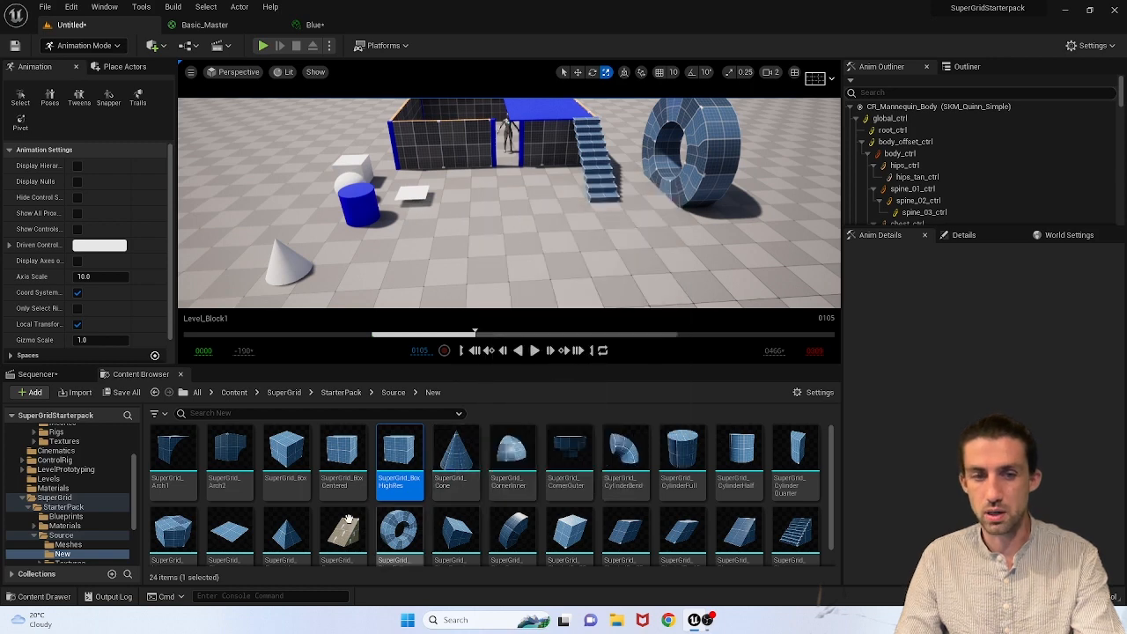
Step: Try a SuperGrid_Box in front of the building, stretch it lengthwise along the X axis, and delete it
{"action": "left_click_drag", "start_coordinate": [287, 453], "coordinate": [487, 280]}
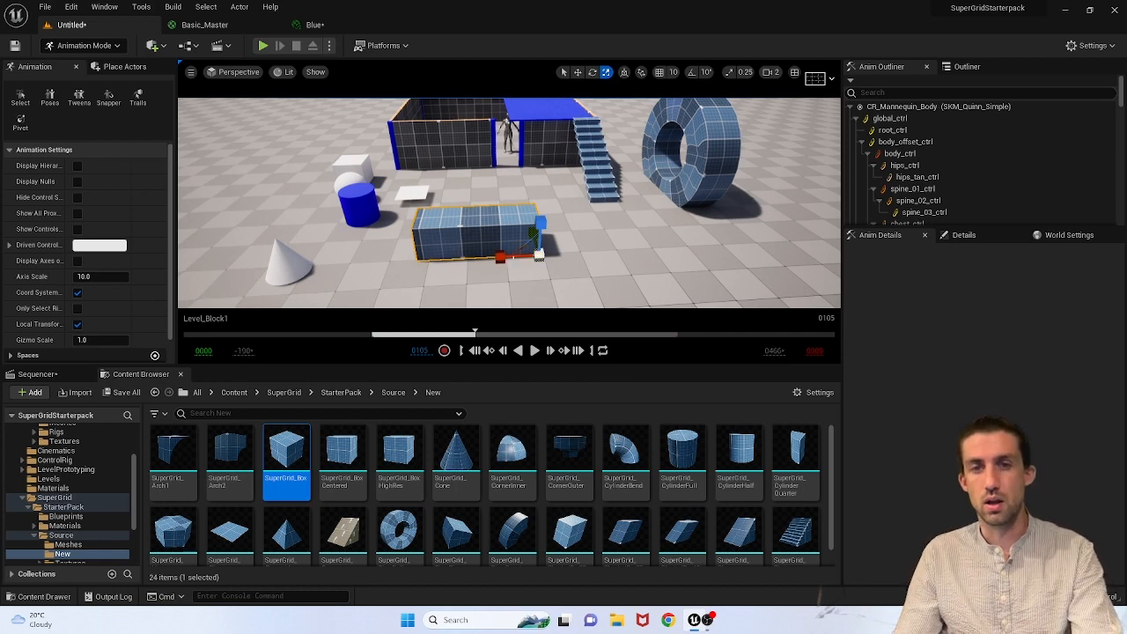
{"action": "left_click_drag", "start_coordinate": [513, 257], "coordinate": [406, 257]}
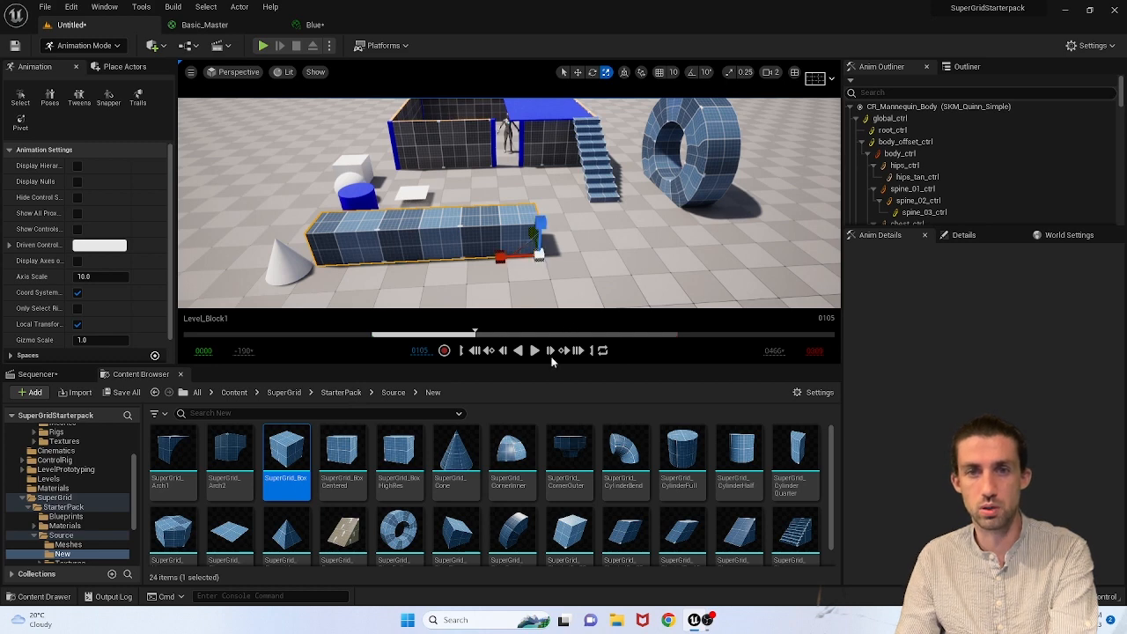
{"action": "key", "text": "Delete"}
Step: Place a SuperGrid_BoxCentered in front of the building and scale it along X and Y into a wide platform
{"action": "left_click_drag", "start_coordinate": [343, 458], "coordinate": [257, 254]}
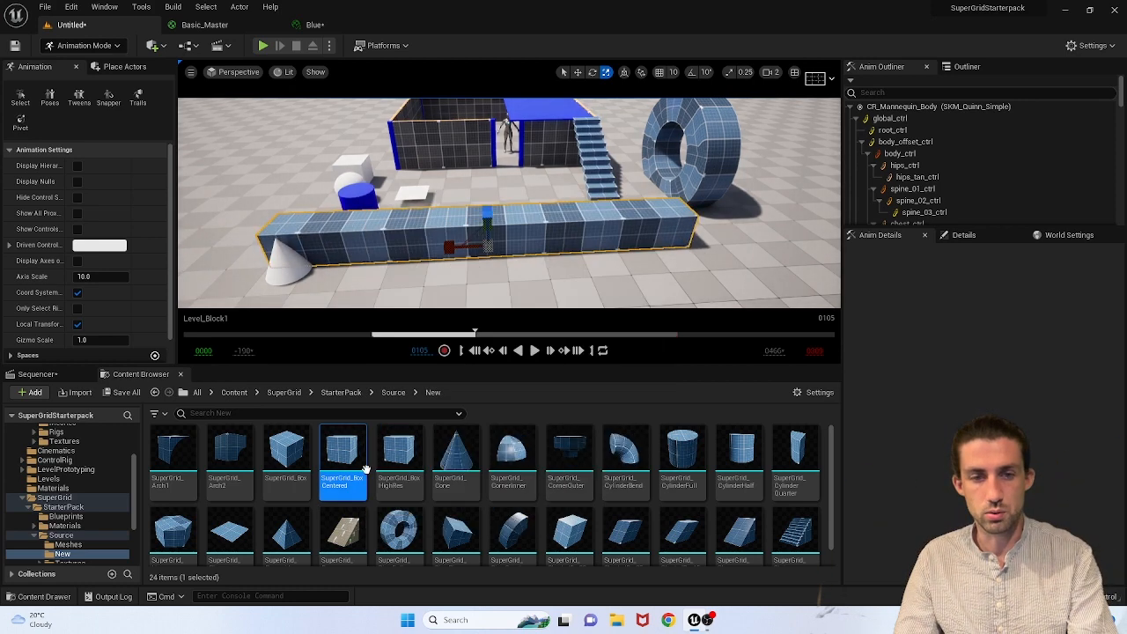
{"action": "right_click_drag", "start_coordinate": [558, 242], "coordinate": [543, 212]}
{"action": "left_click_drag", "start_coordinate": [543, 211], "coordinate": [539, 282]}
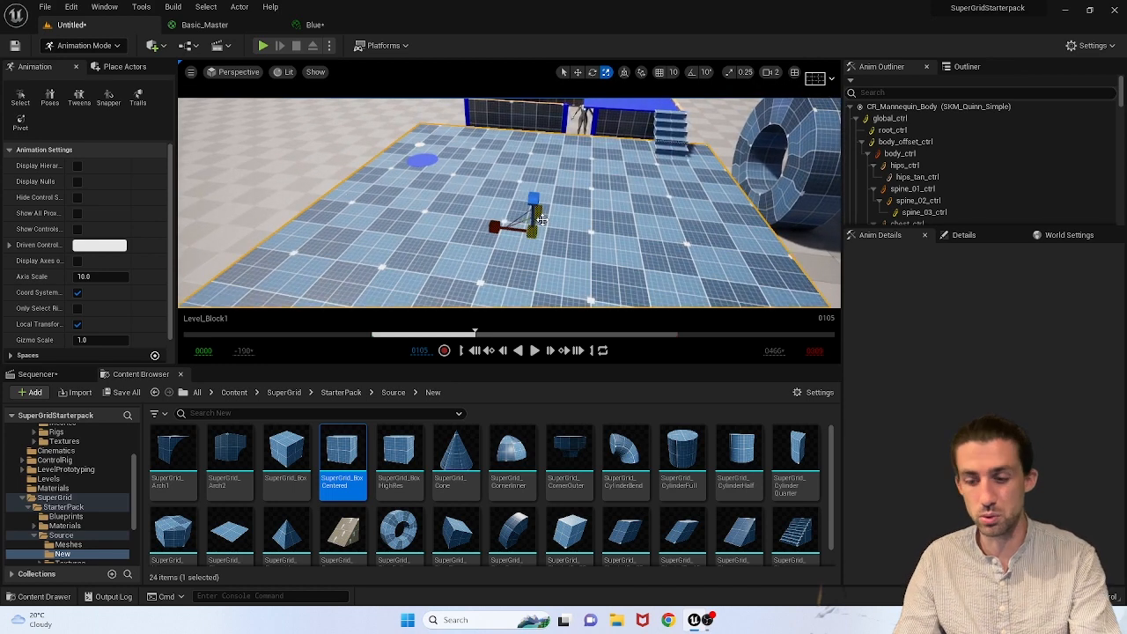
Step: Delete the wide SuperGrid_BoxCentered platform, and try a SuperGrid_BoxHighRes in front of the building before removing it
{"action": "left_click_drag", "start_coordinate": [535, 197], "coordinate": [644, 293]}
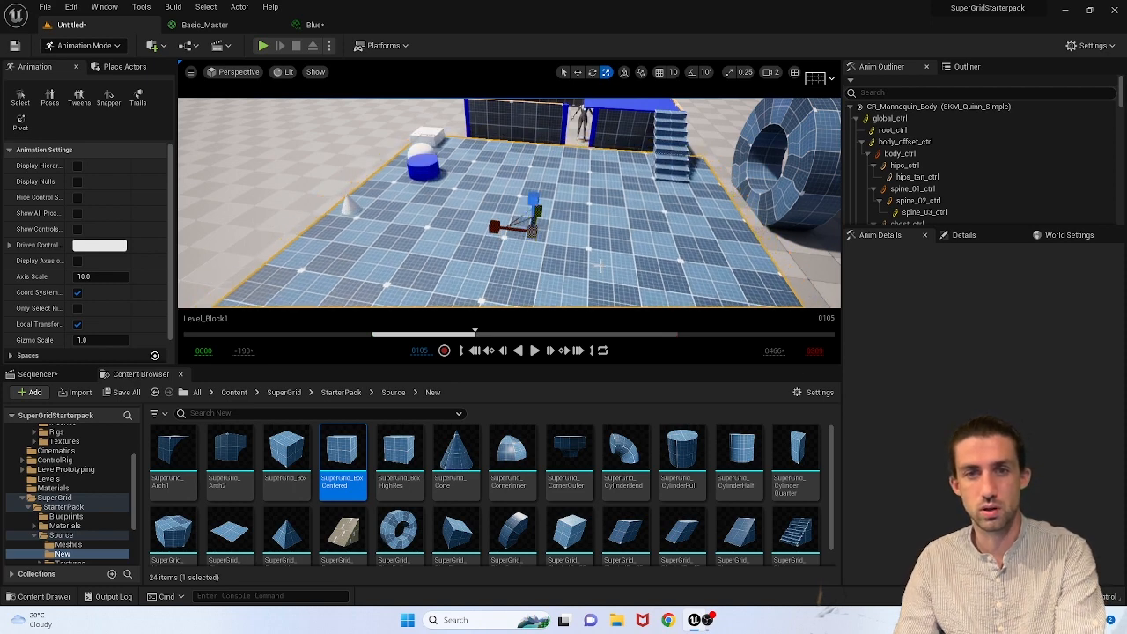
{"action": "key", "text": "Delete"}
{"action": "left_click_drag", "start_coordinate": [399, 453], "coordinate": [792, 287]}
{"action": "key", "text": "Delete"}
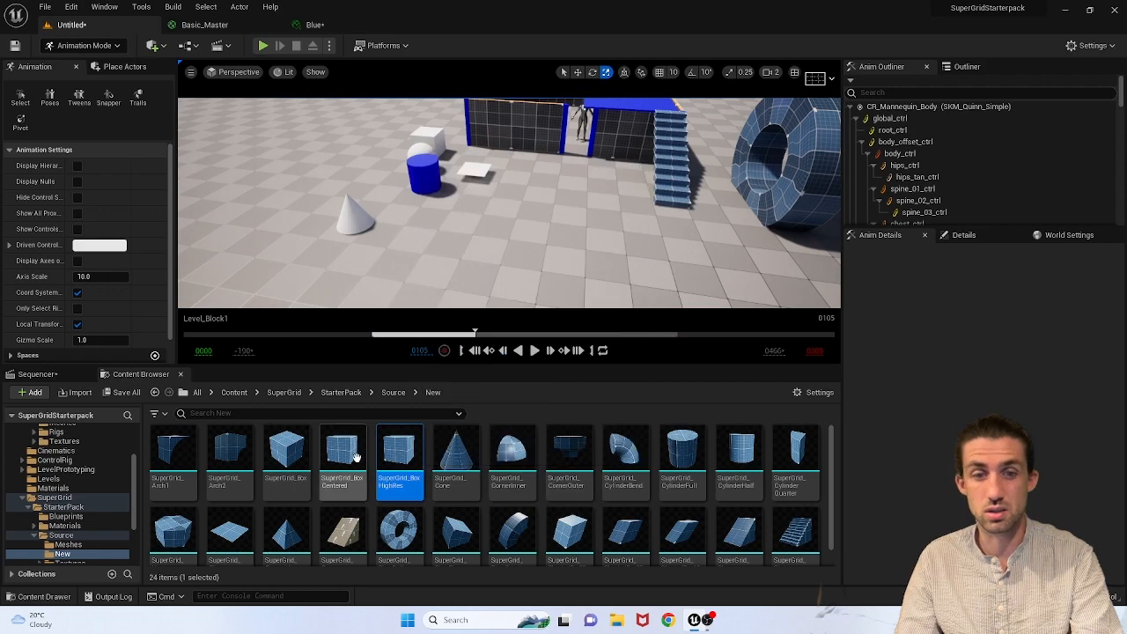
Step: Try a SuperGrid_Cone in front of the building, widen it into a broad round mound, and delete it
{"action": "left_click", "coordinate": [457, 460]}
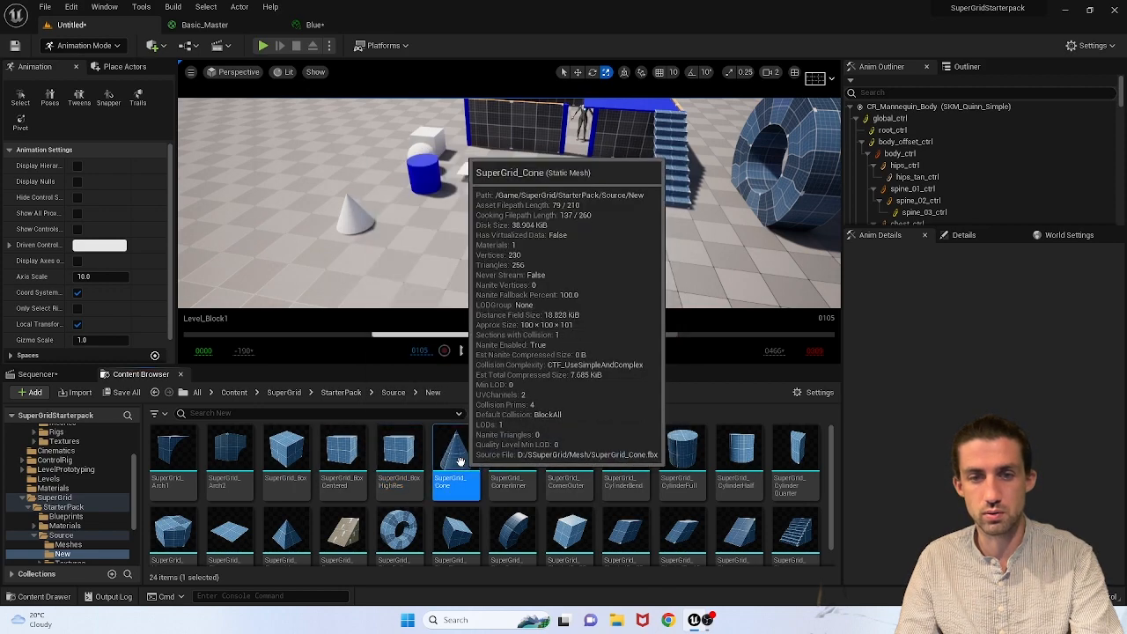
{"action": "left_click_drag", "start_coordinate": [456, 460], "coordinate": [331, 229]}
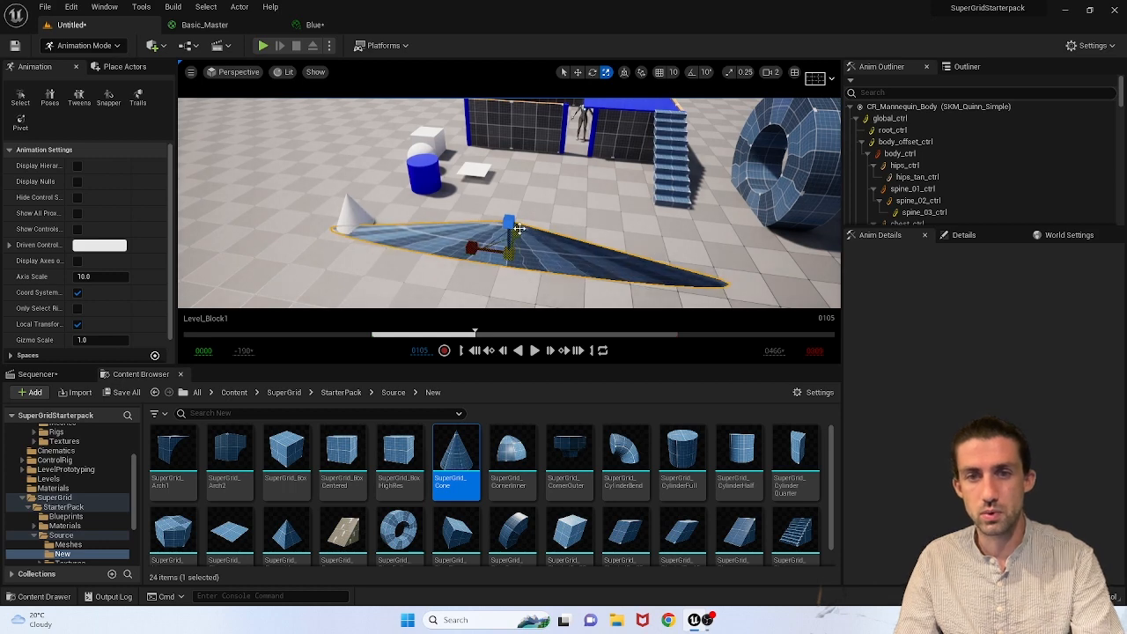
{"action": "left_click_drag", "start_coordinate": [520, 229], "coordinate": [549, 208]}
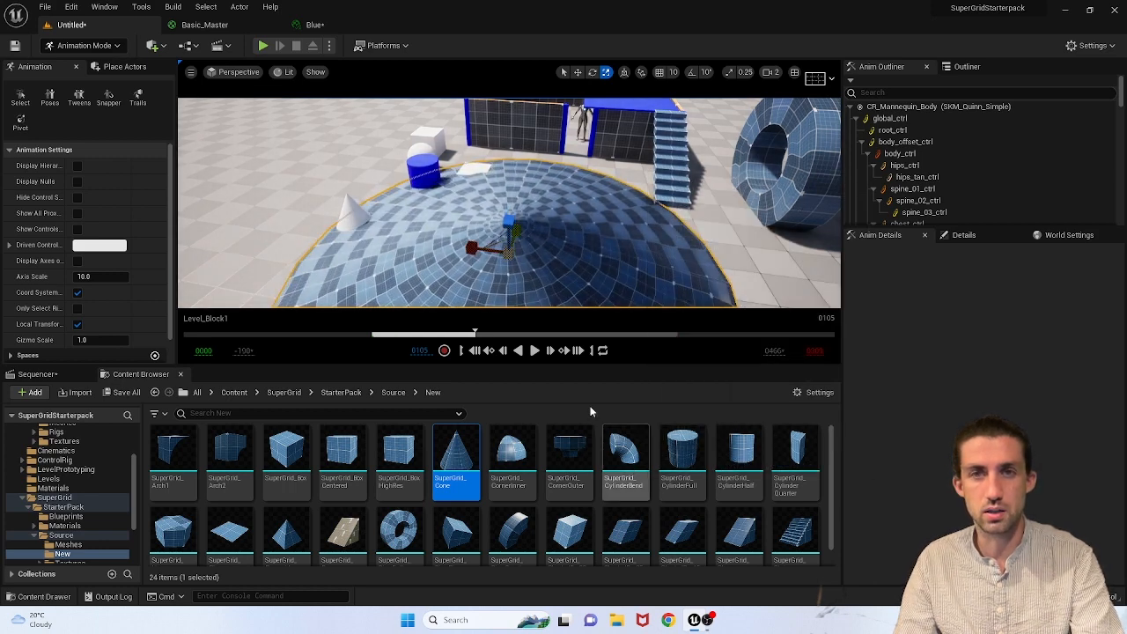
{"action": "key", "text": "Delete"}
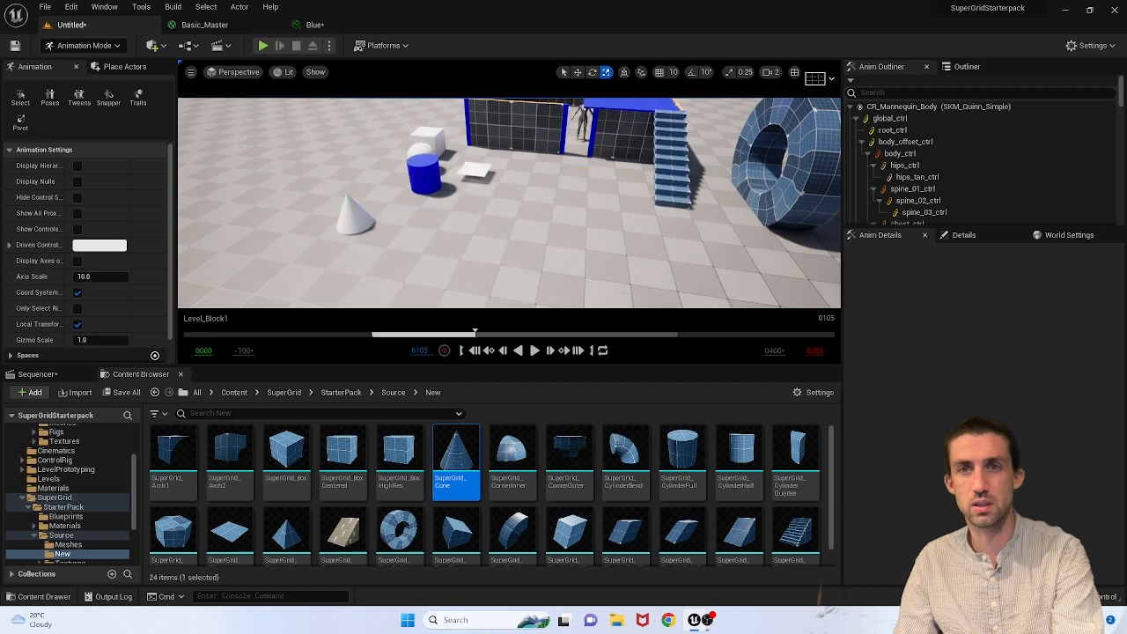
{"action": "right_click_drag", "start_coordinate": [595, 264], "coordinate": [644, 209]}
{"action": "key", "text": "s"}
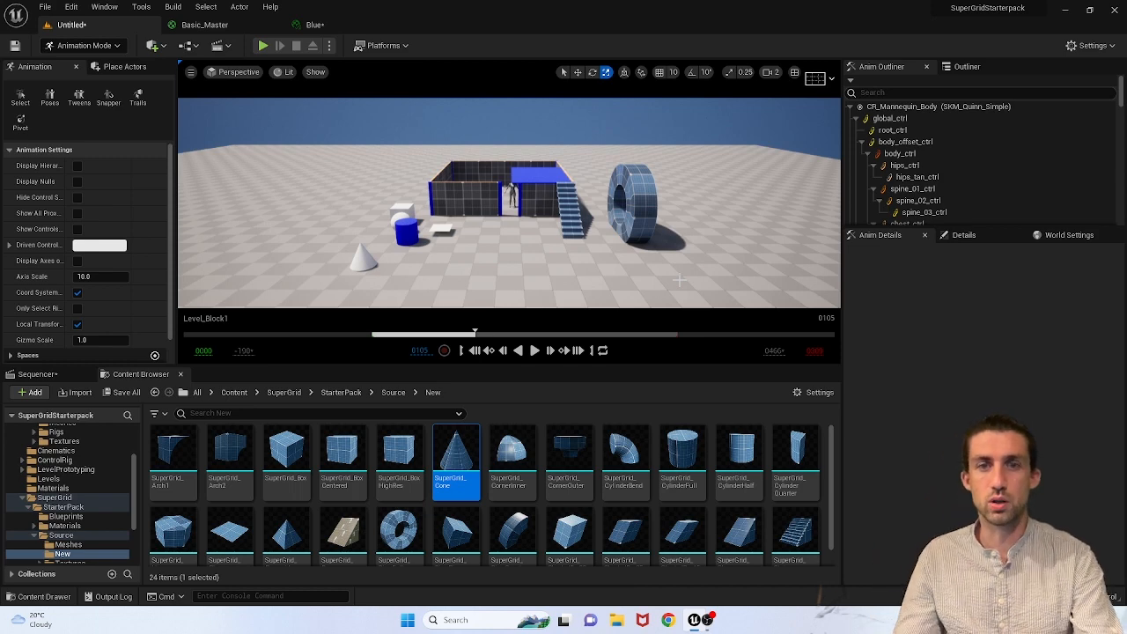
{"action": "mouse_move", "coordinate": [680, 280]}
{"action": "right_mouse_down"}
{"action": "mouse_move", "coordinate": [627, 280]}
{"action": "mouse_move", "coordinate": [726, 280]}
{"action": "mouse_move", "coordinate": [665, 276]}
{"action": "right_mouse_up"}
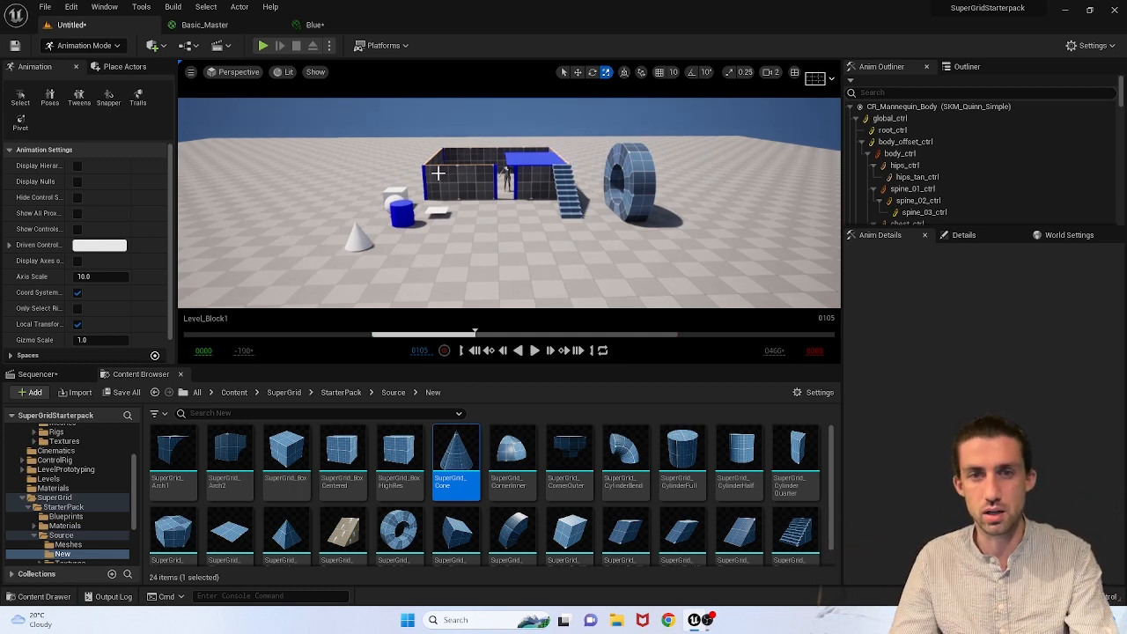
{"action": "left_click", "coordinate": [509, 169]}
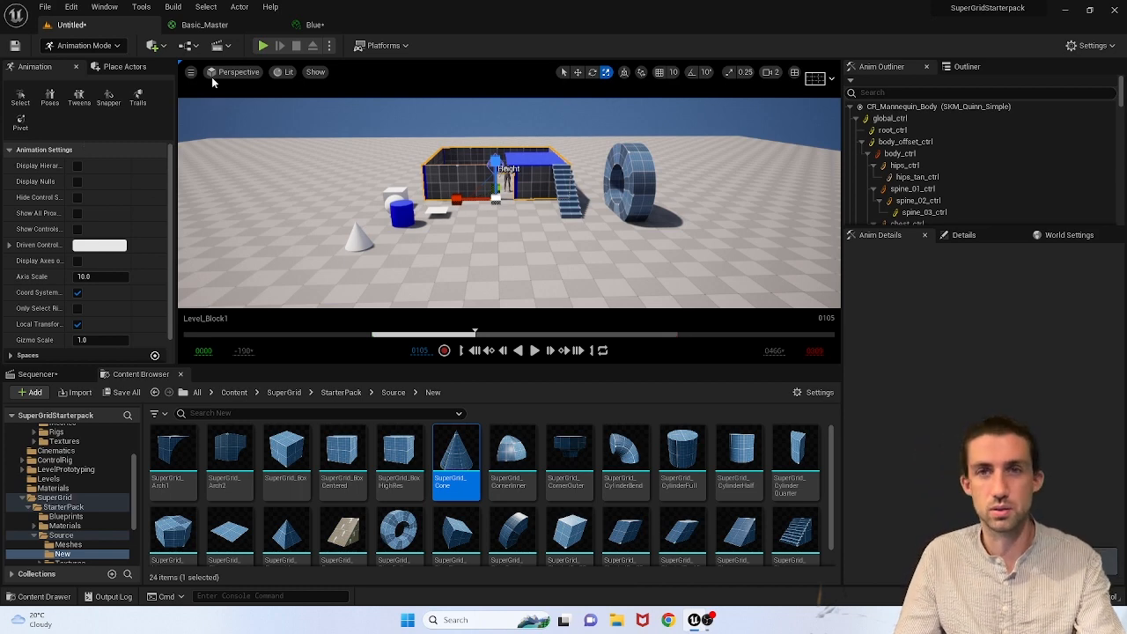
Step: Find the auto save settings in the Editor Preferences and turn off Enable AutoSave
{"action": "left_click", "coordinate": [71, 7]}
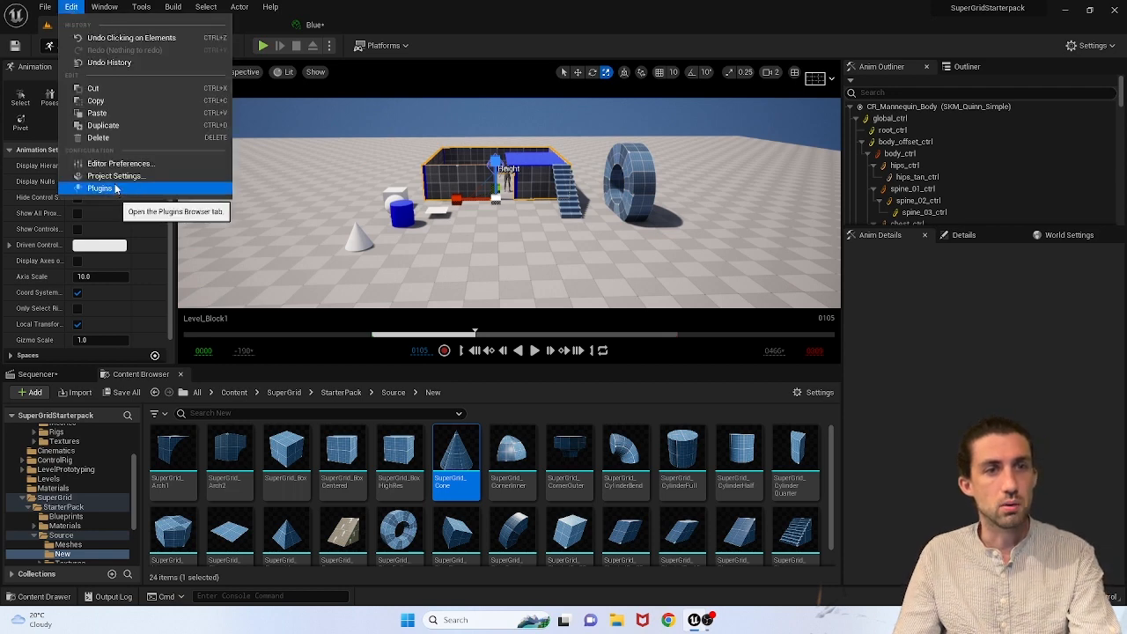
{"action": "left_click", "coordinate": [109, 165]}
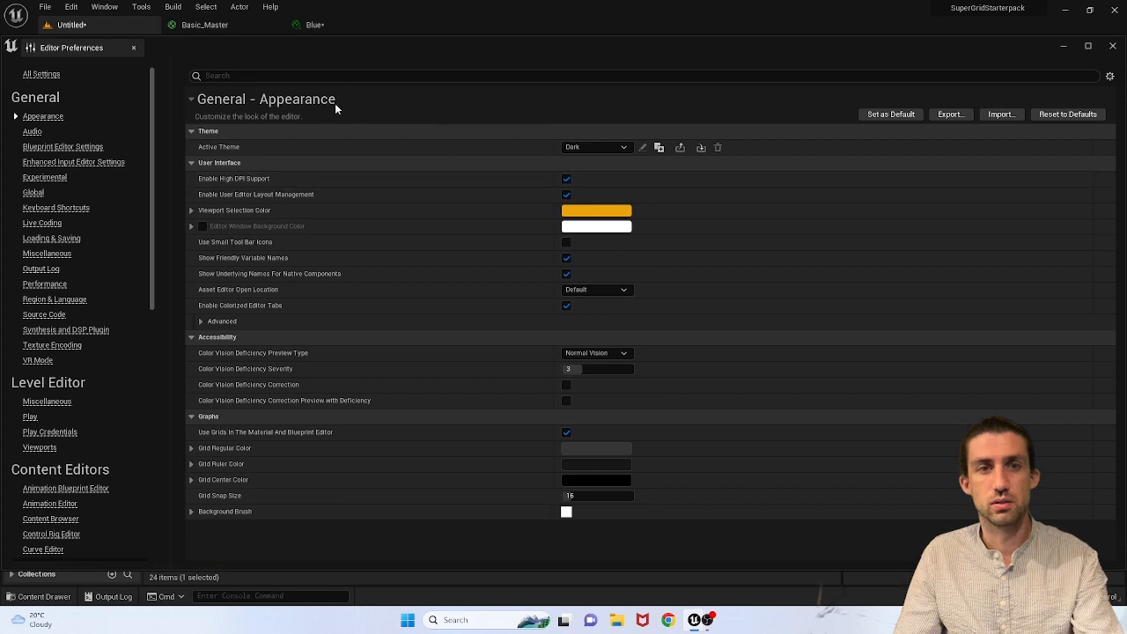
{"action": "left_click", "coordinate": [233, 75]}
{"action": "type", "text": "auto s"}
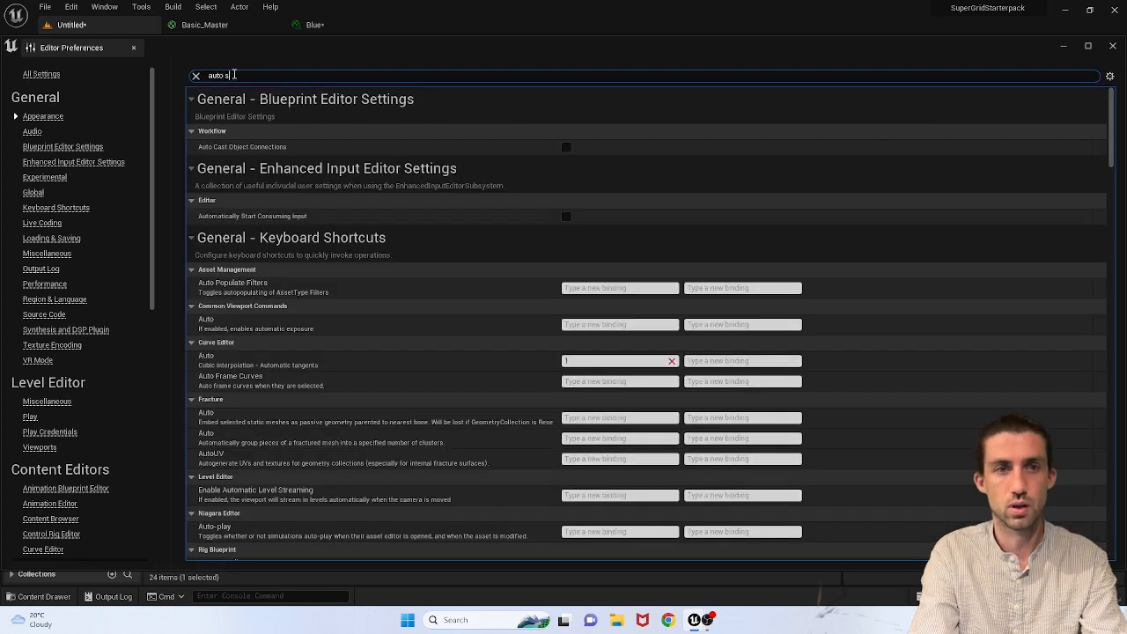
{"action": "type", "text": "ave"}
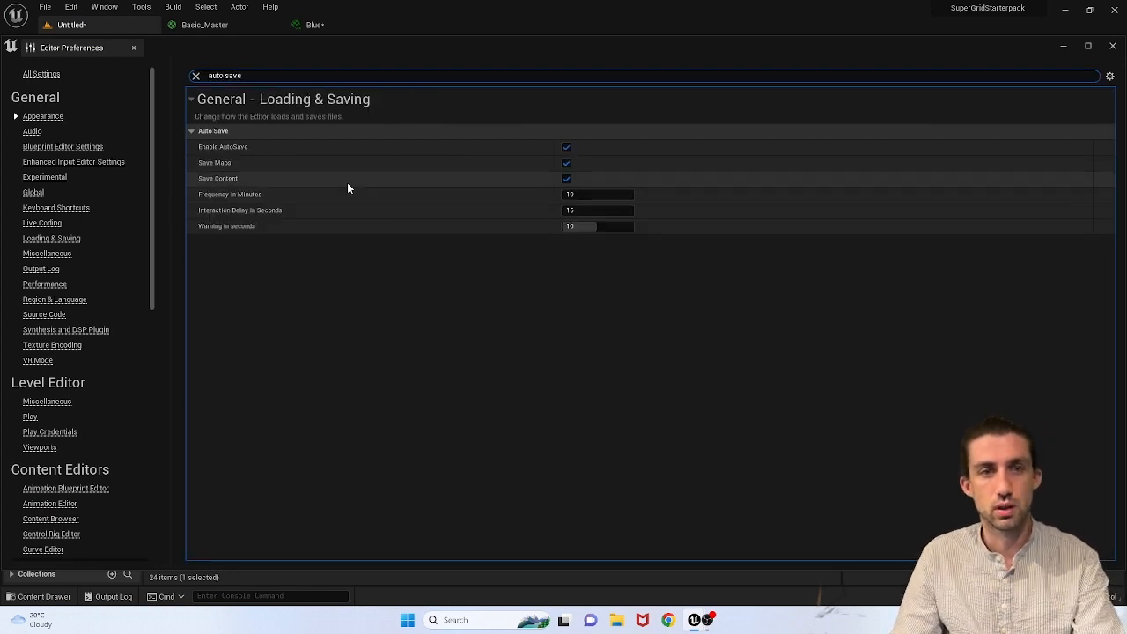
{"action": "left_click", "coordinate": [566, 147]}
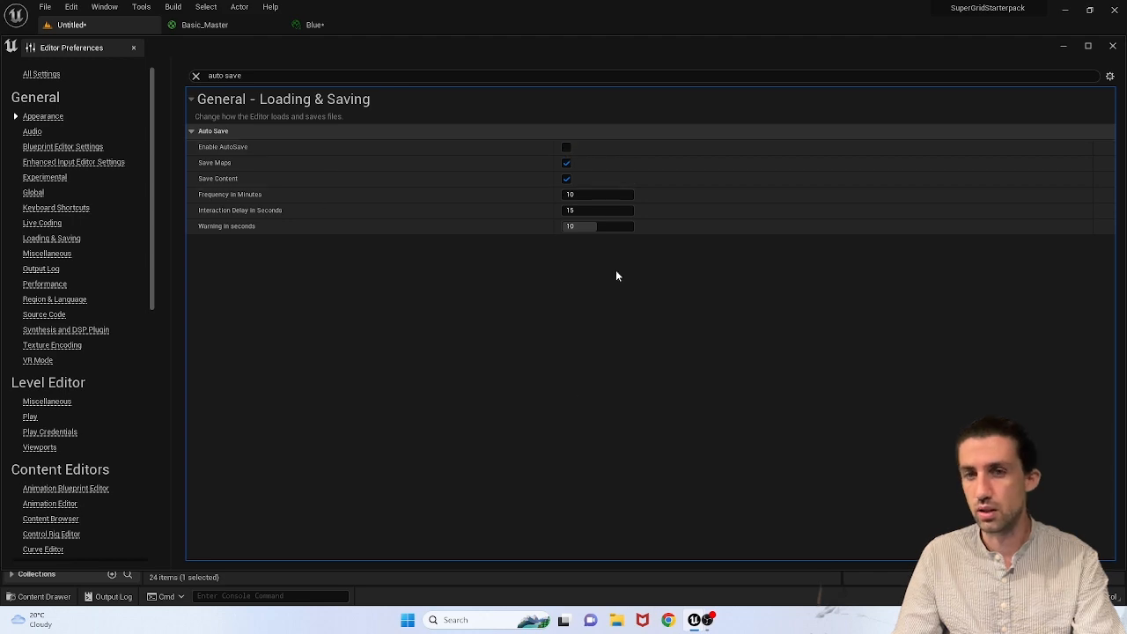
{"action": "left_click", "coordinate": [1113, 46]}
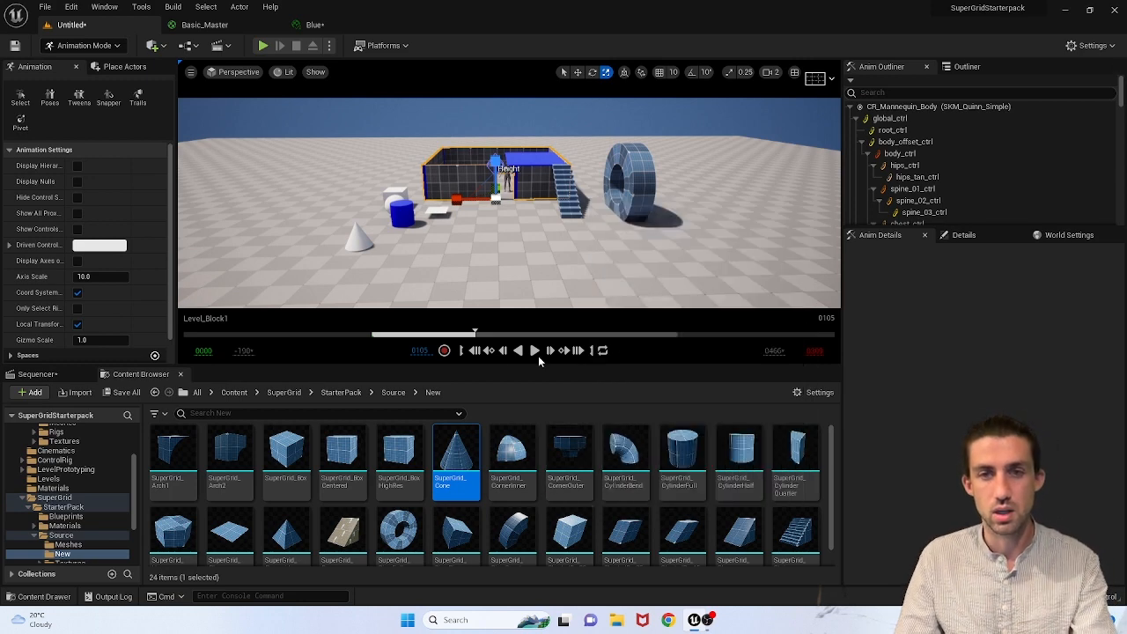
Step: List the placeable light actors and rotate the level's sun low to give the blockout a sunset look
{"action": "mouse_move", "coordinate": [509, 203]}
{"action": "right_mouse_down"}
{"action": "mouse_move", "coordinate": [486, 204]}
{"action": "mouse_move", "coordinate": [513, 204]}
{"action": "right_mouse_up"}
{"action": "right_click_drag", "start_coordinate": [489, 321], "coordinate": [504, 314]}
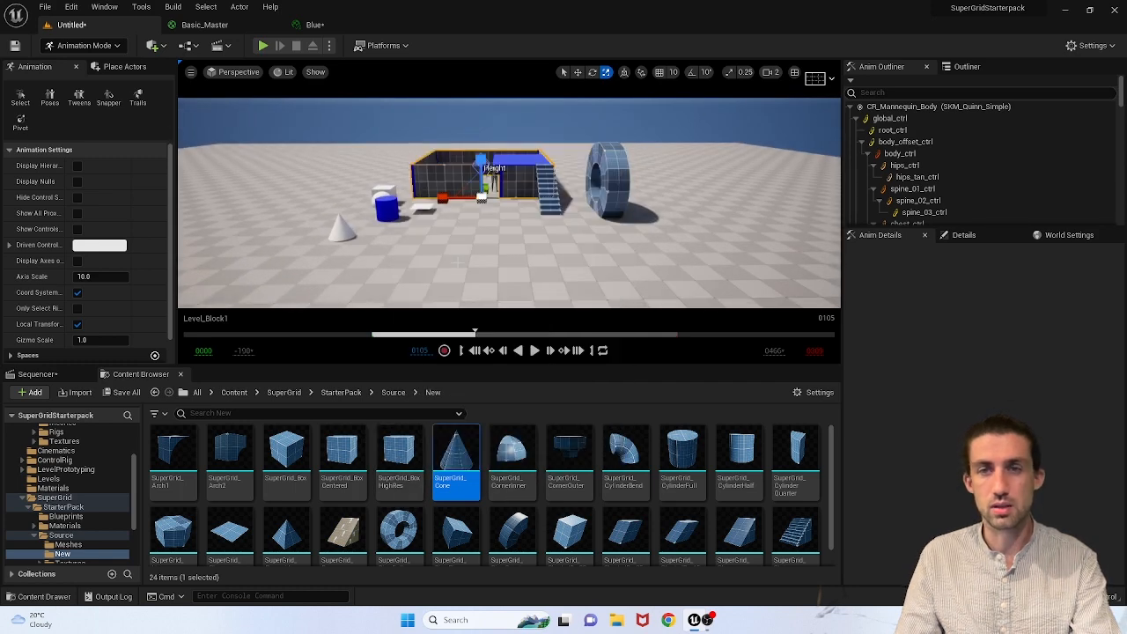
{"action": "left_click", "coordinate": [124, 66]}
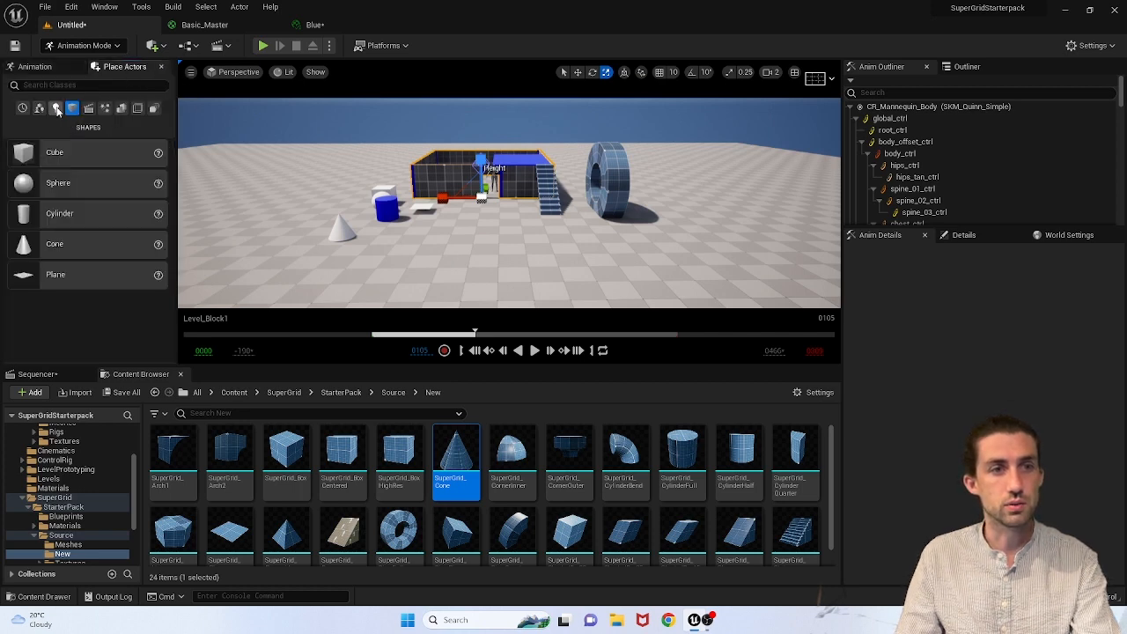
{"action": "left_click", "coordinate": [55, 108]}
{"action": "right_click_drag", "start_coordinate": [617, 304], "coordinate": [624, 276]}
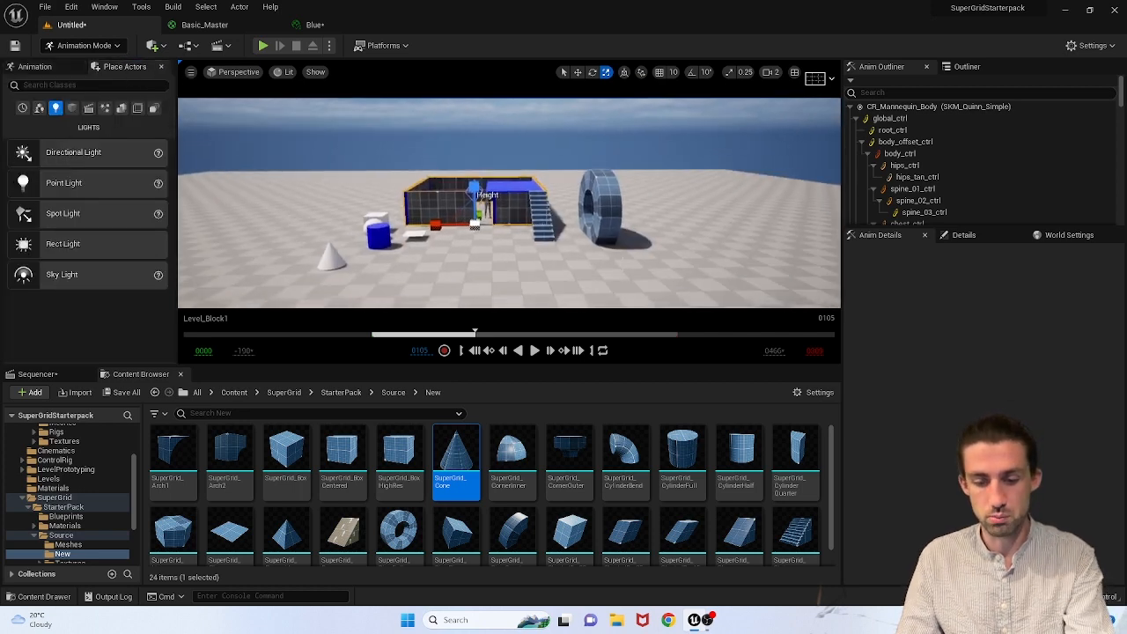
{"action": "key", "text": "ctrl+l"}
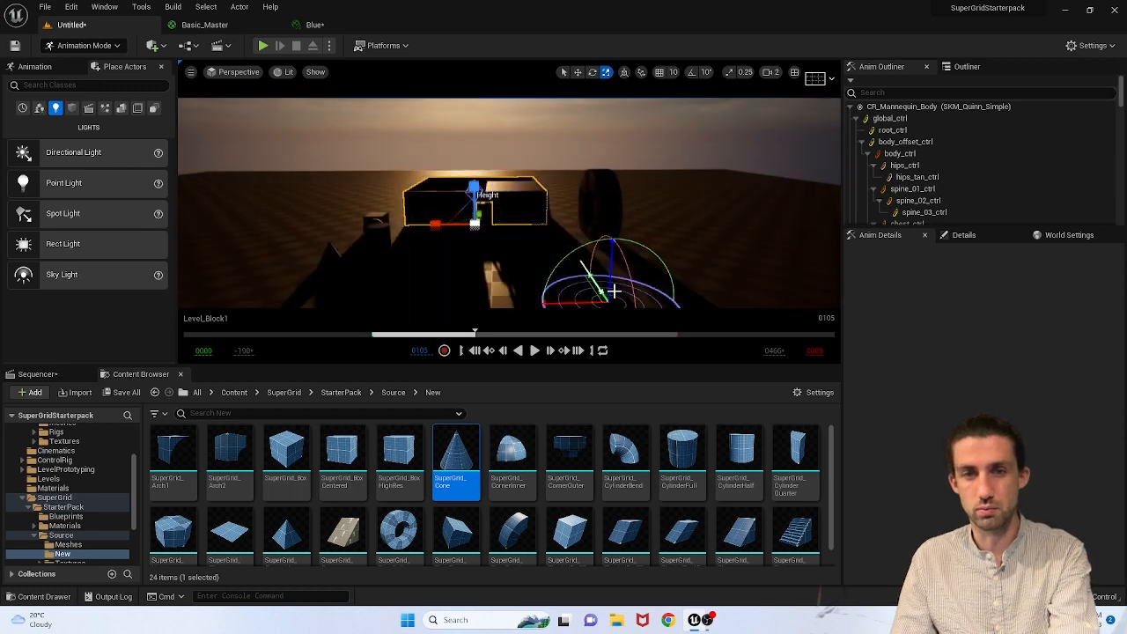
{"action": "right_click_drag", "start_coordinate": [538, 251], "coordinate": [523, 208]}
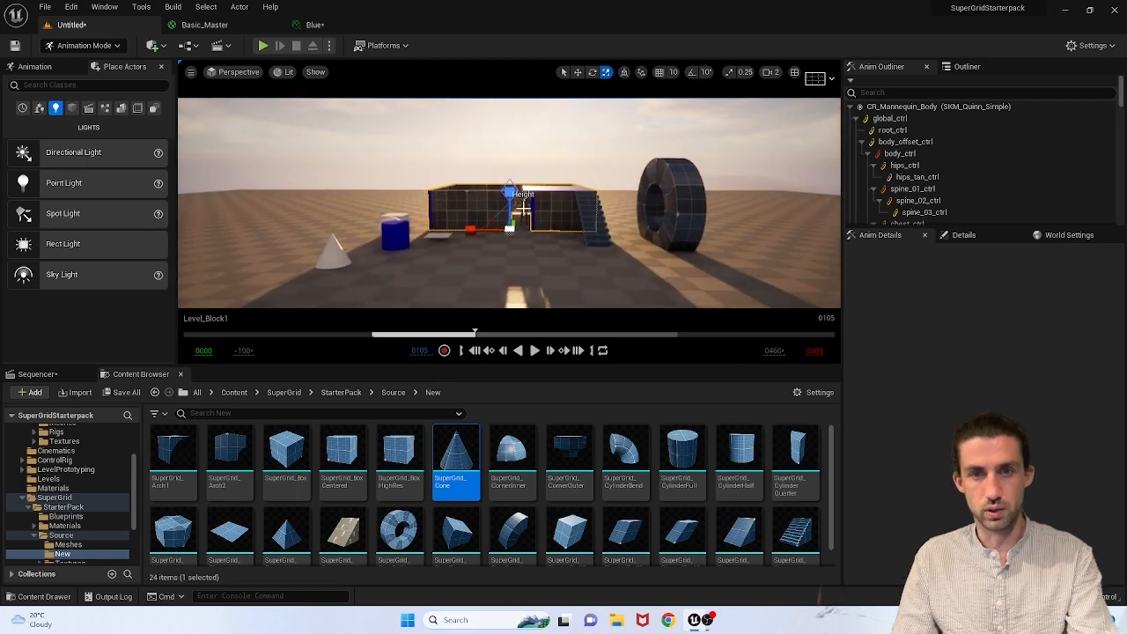
Step: Place a Point Light inside the building beside the mannequin and turn the sun until the level is dark
{"action": "key", "text": "f"}
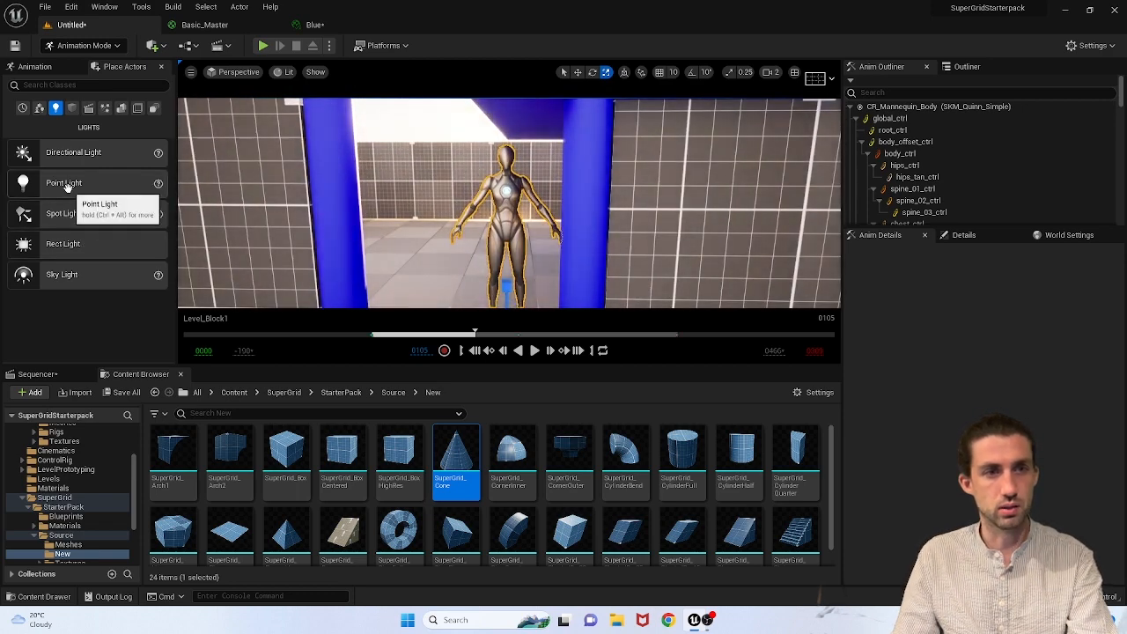
{"action": "left_click_drag", "start_coordinate": [158, 267], "coordinate": [421, 212]}
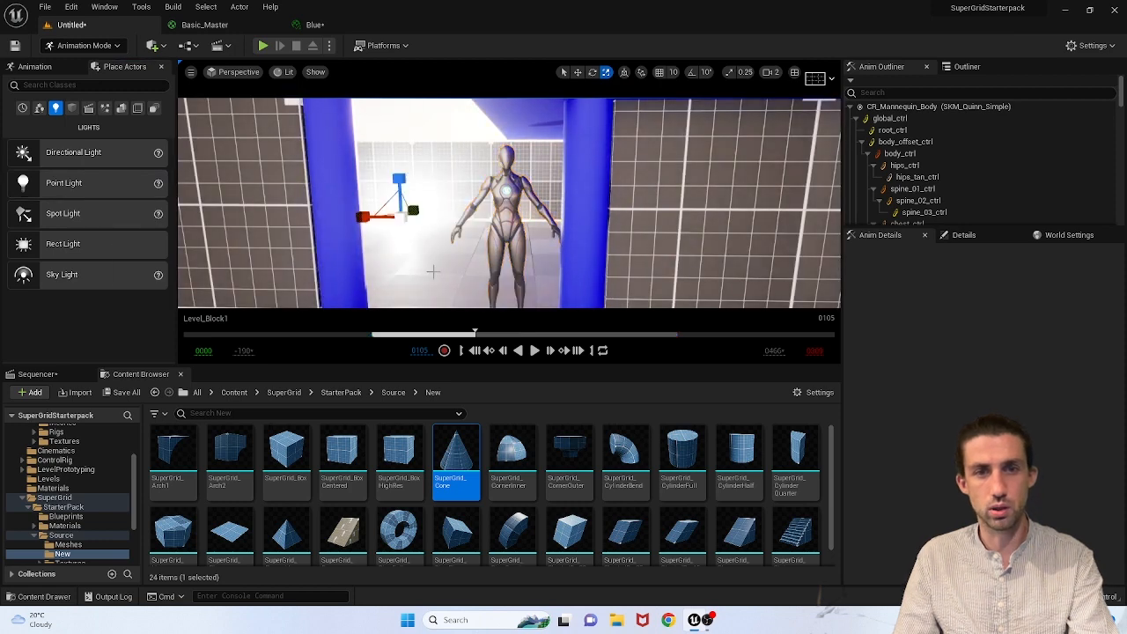
{"action": "key", "text": "ctrl+l"}
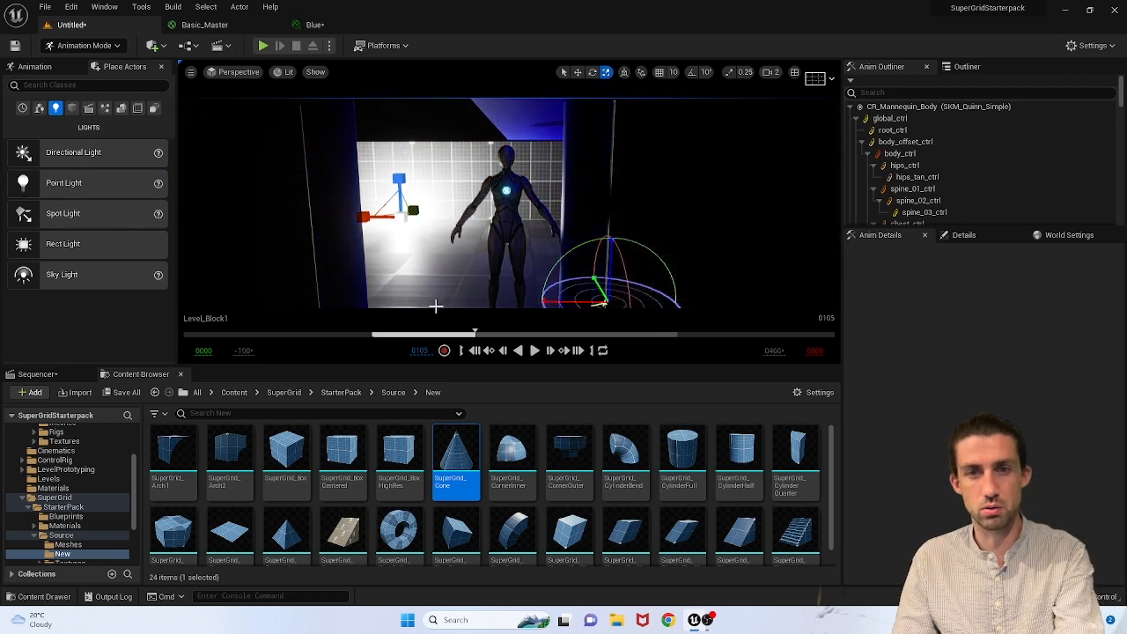
{"action": "mouse_move", "coordinate": [381, 198]}
{"action": "right_mouse_down"}
{"action": "mouse_move", "coordinate": [381, 264]}
{"action": "mouse_move", "coordinate": [382, 212]}
{"action": "mouse_move", "coordinate": [405, 220]}
{"action": "mouse_move", "coordinate": [381, 199]}
{"action": "right_mouse_up"}
{"action": "key", "text": "w"}
{"action": "left_click_drag", "start_coordinate": [311, 148], "coordinate": [302, 215]}
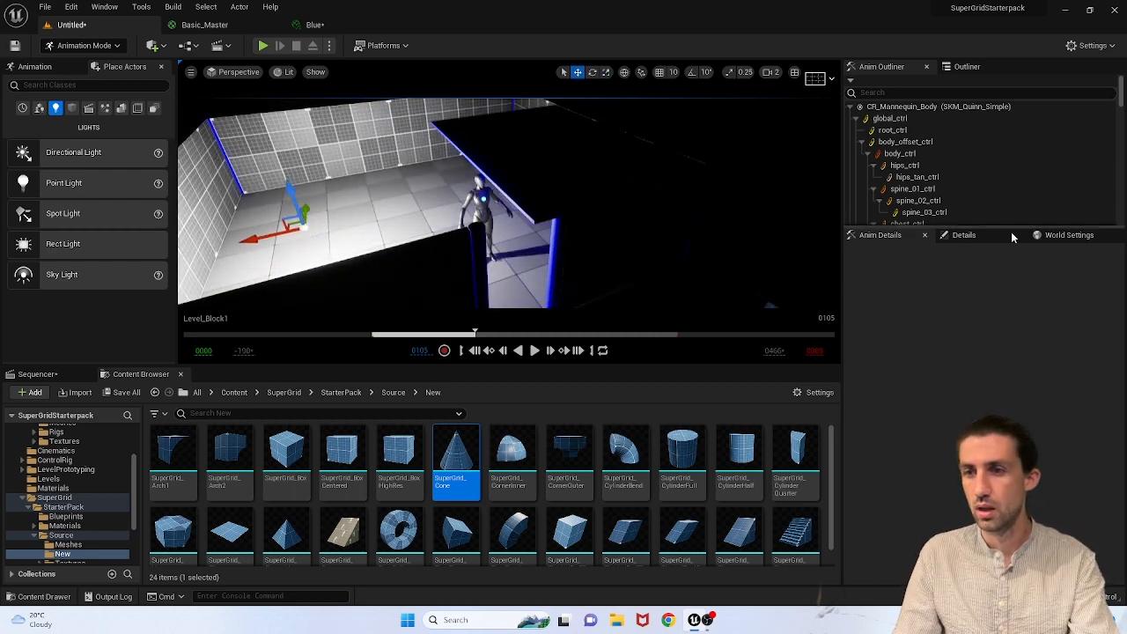
Step: Set the point light's color to a fully saturated orange-red with a hue of about 3.4
{"action": "left_click", "coordinate": [968, 240]}
{"action": "left_click", "coordinate": [997, 471]}
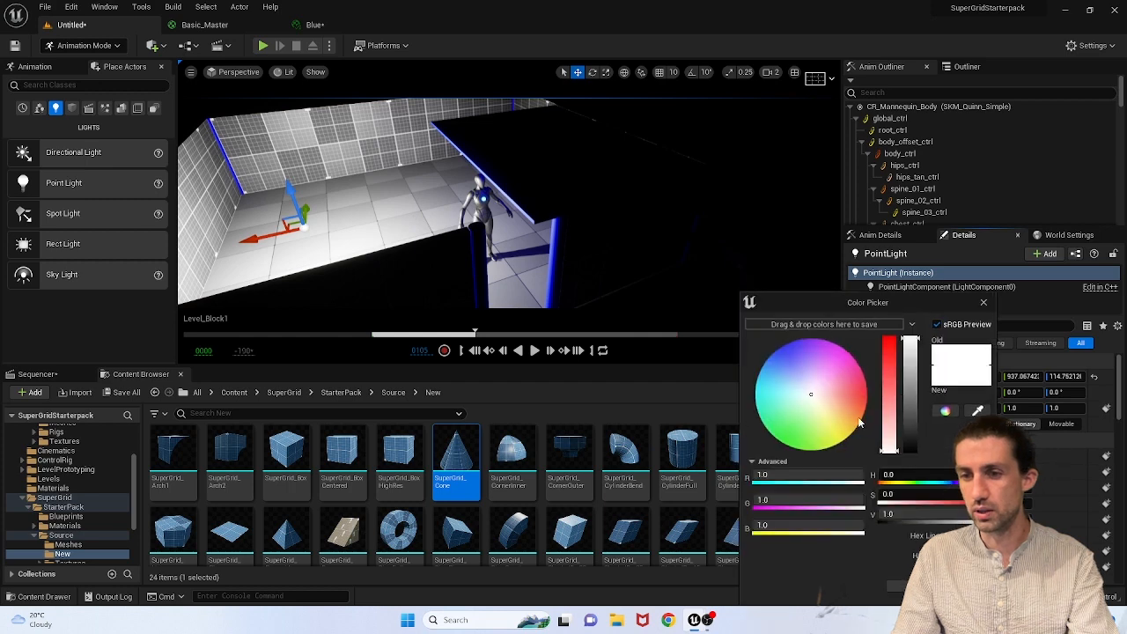
{"action": "left_click_drag", "start_coordinate": [858, 423], "coordinate": [868, 397]}
Step: Duplicate the orange-red point light to the mannequin's other side and color the copy bright blue, with a hue of about 211
{"action": "mouse_move", "coordinate": [339, 260]}
{"action": "right_mouse_down"}
{"action": "mouse_move", "coordinate": [426, 260]}
{"action": "mouse_move", "coordinate": [338, 260]}
{"action": "right_mouse_up"}
{"action": "left_click_drag", "start_coordinate": [333, 256], "coordinate": [534, 158], "text": "alt"}
{"action": "left_click", "coordinate": [999, 472]}
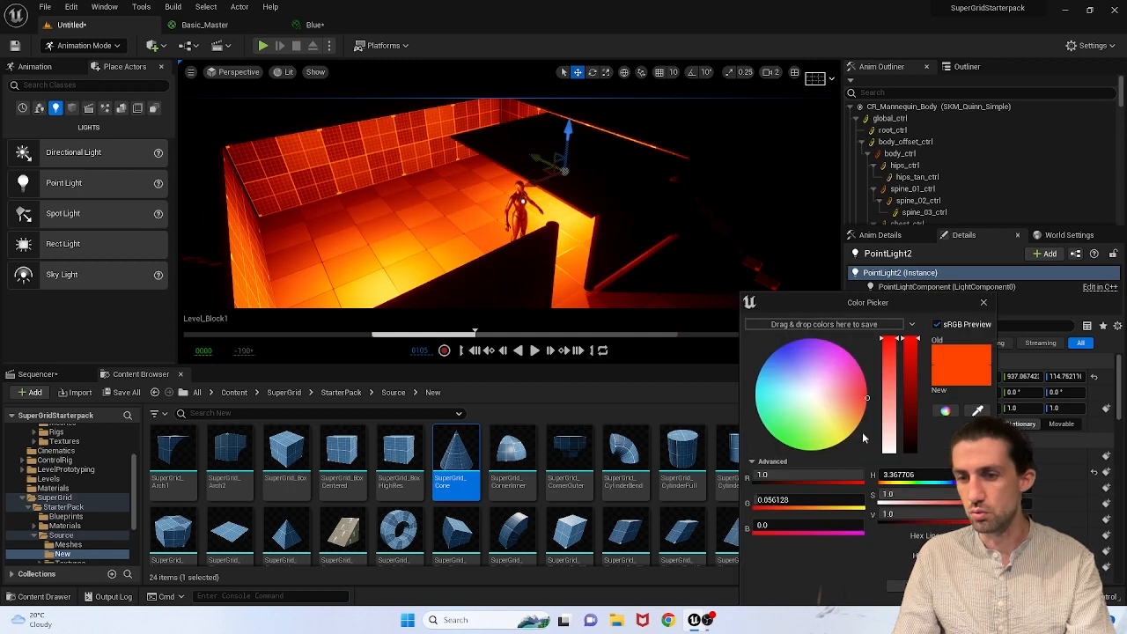
{"action": "left_click_drag", "start_coordinate": [843, 424], "coordinate": [743, 352]}
{"action": "right_click_drag", "start_coordinate": [633, 259], "coordinate": [539, 225]}
{"action": "key", "text": "w"}
{"action": "key", "text": "s"}
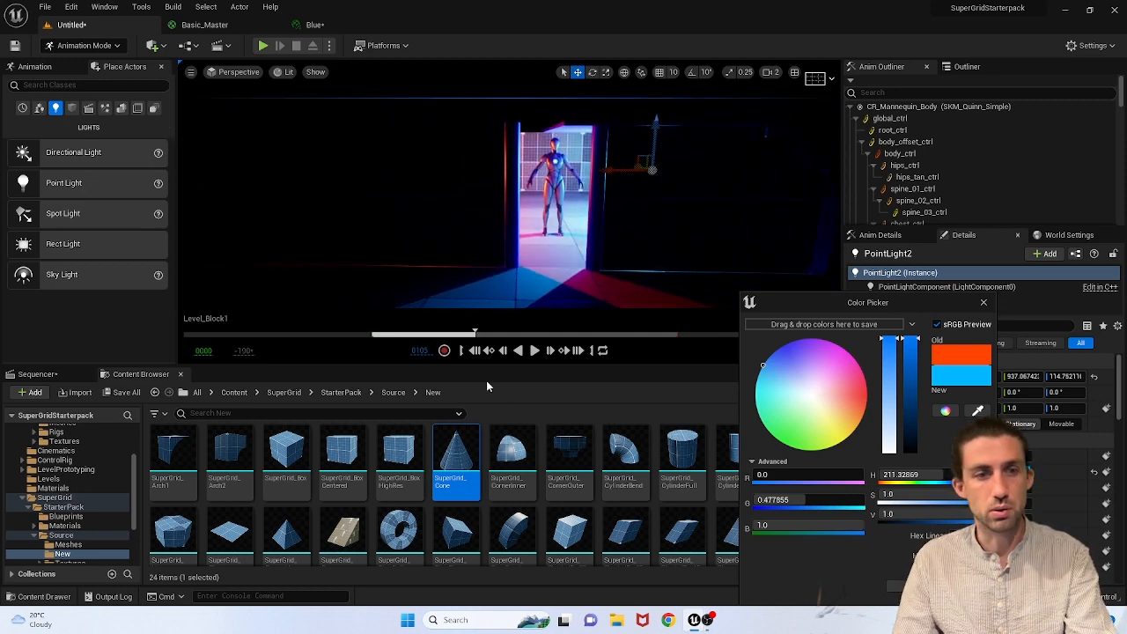
Step: Lock the viewport to the Level_Block1 camera cuts and return the sequence to frame 0000
{"action": "left_click", "coordinate": [40, 374]}
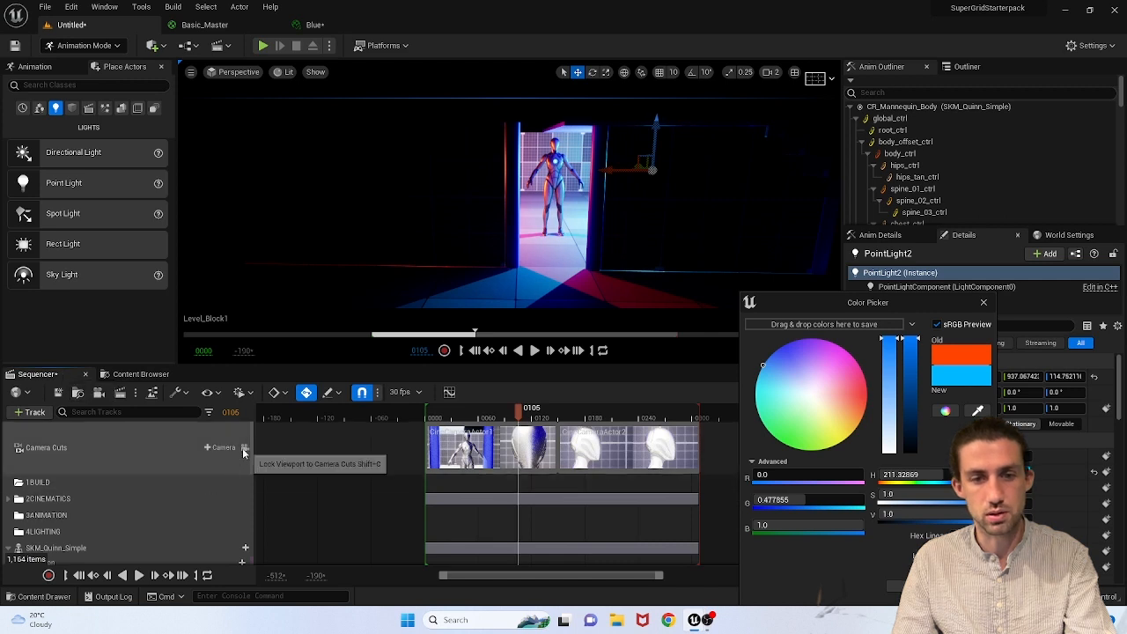
{"action": "left_click", "coordinate": [245, 447]}
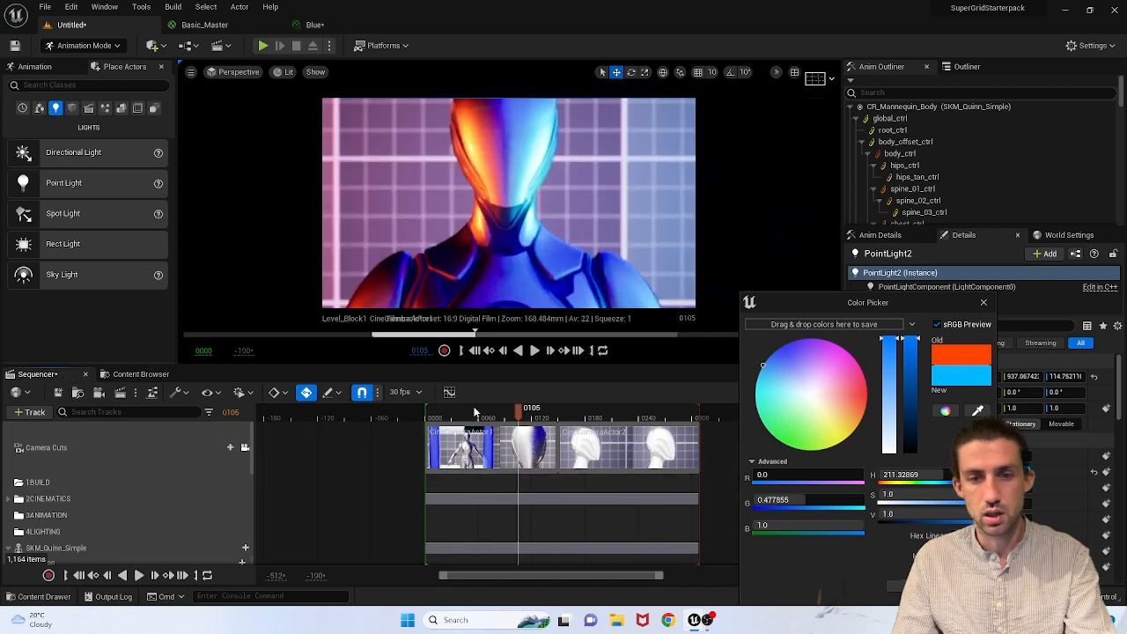
{"action": "left_click", "coordinate": [476, 352]}
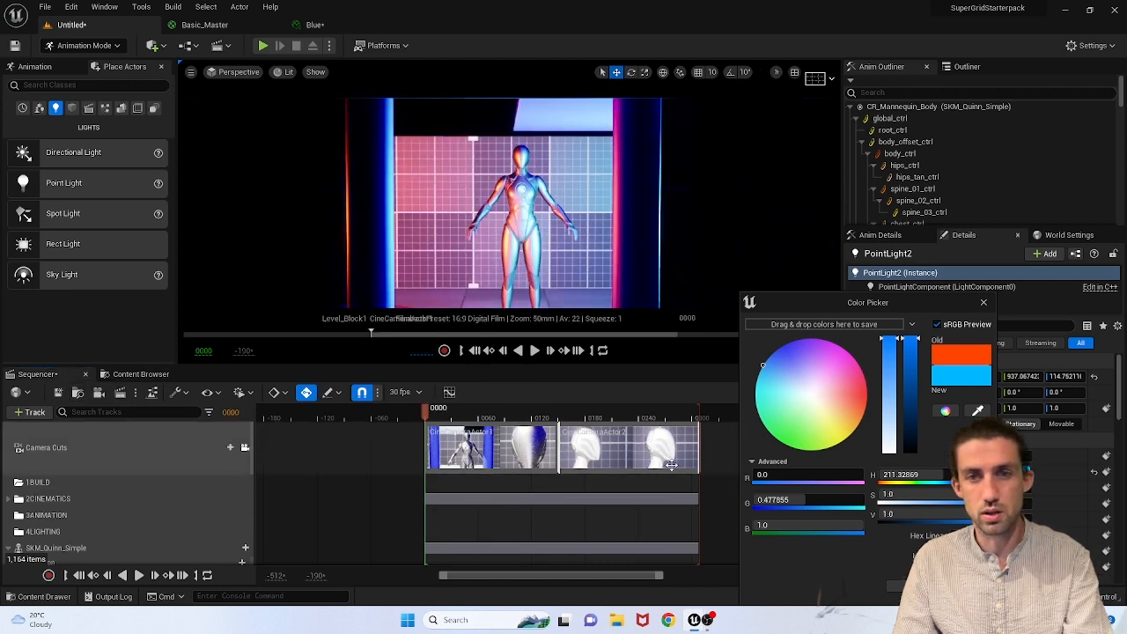
Step: Close the color picker and lower the intensity of the blue PointLight2
{"action": "left_click", "coordinate": [984, 303]}
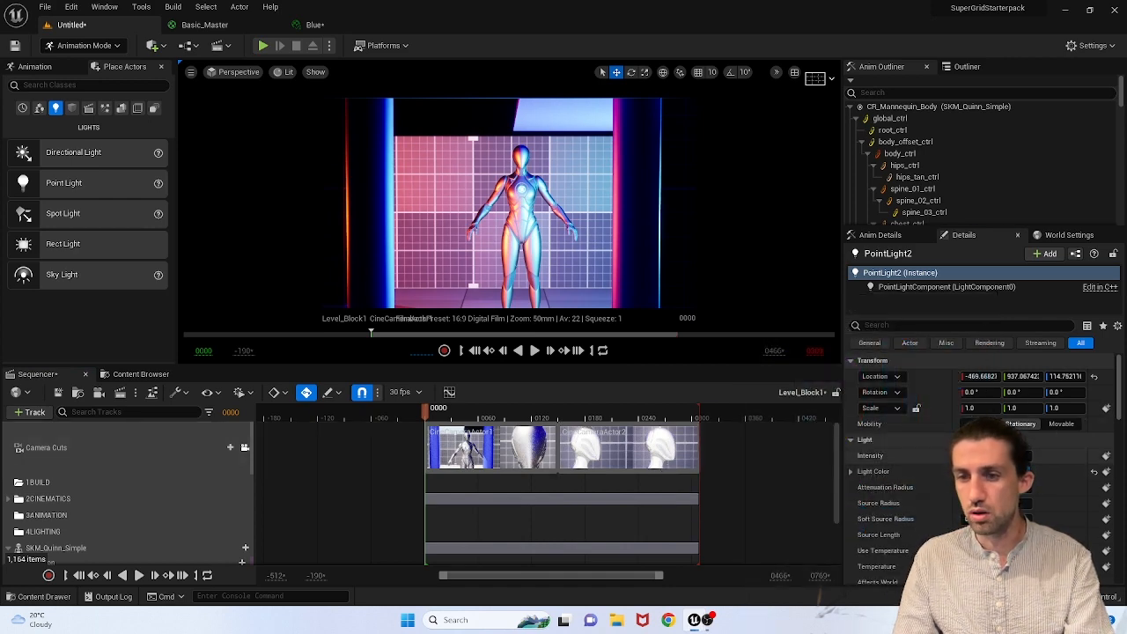
{"action": "mouse_move", "coordinate": [1013, 455]}
{"action": "left_mouse_down"}
{"action": "mouse_move", "coordinate": [969, 455]}
{"action": "mouse_move", "coordinate": [1013, 455]}
{"action": "left_mouse_up"}
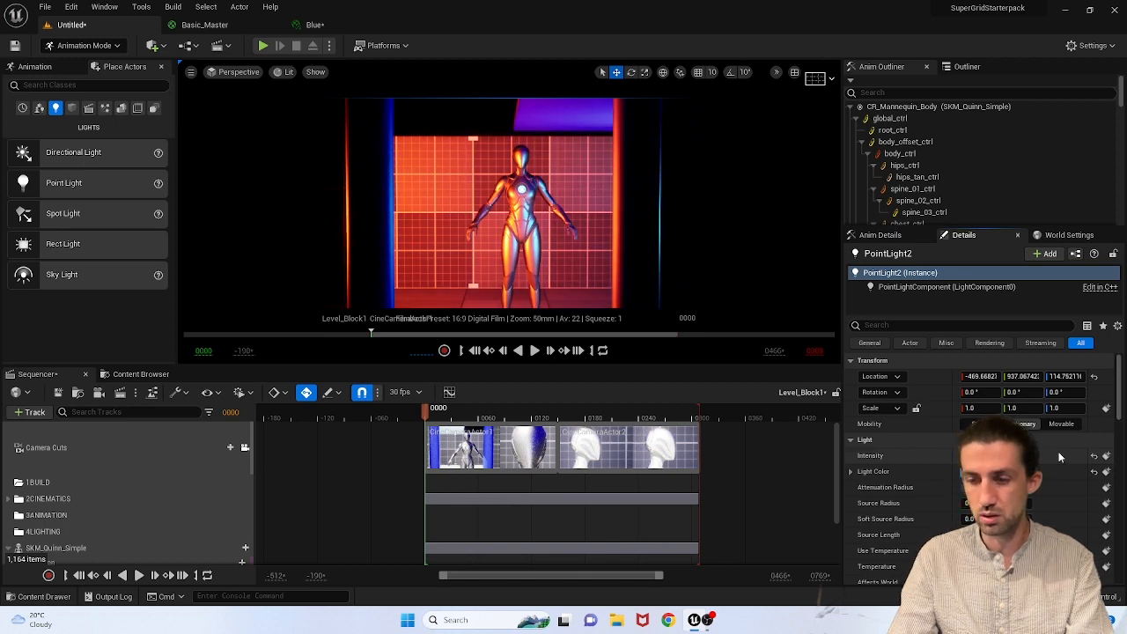
{"action": "key", "text": "ctrl+z"}
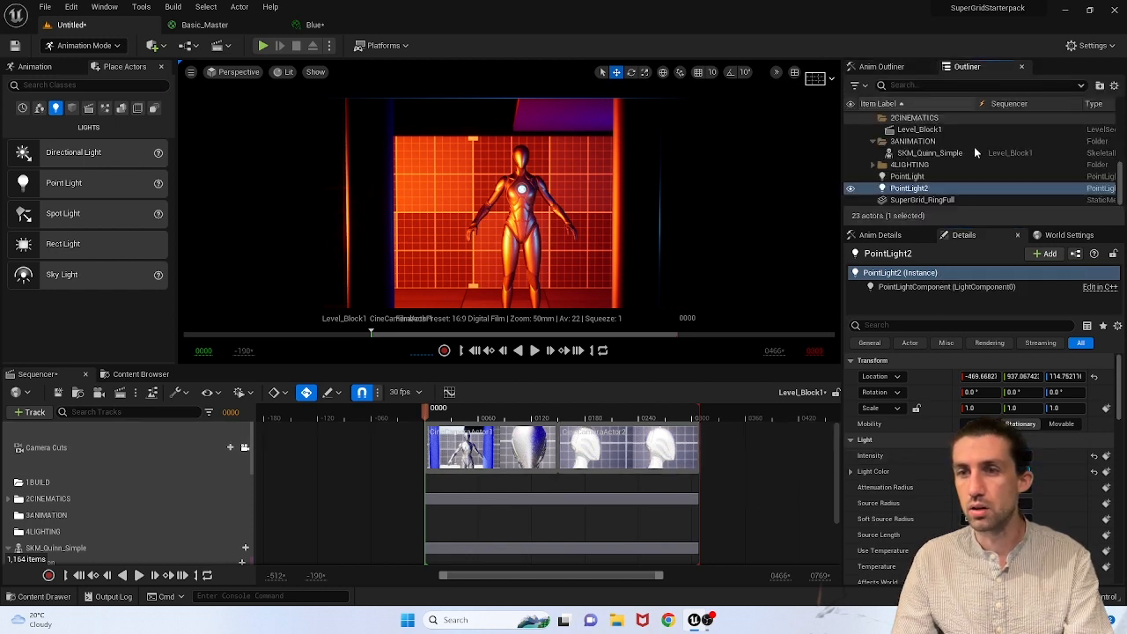
Step: Set a new intensity for the orange-red PointLight and play the sequence from its first frame
{"action": "left_click", "coordinate": [907, 176]}
{"action": "left_click", "coordinate": [1013, 456]}
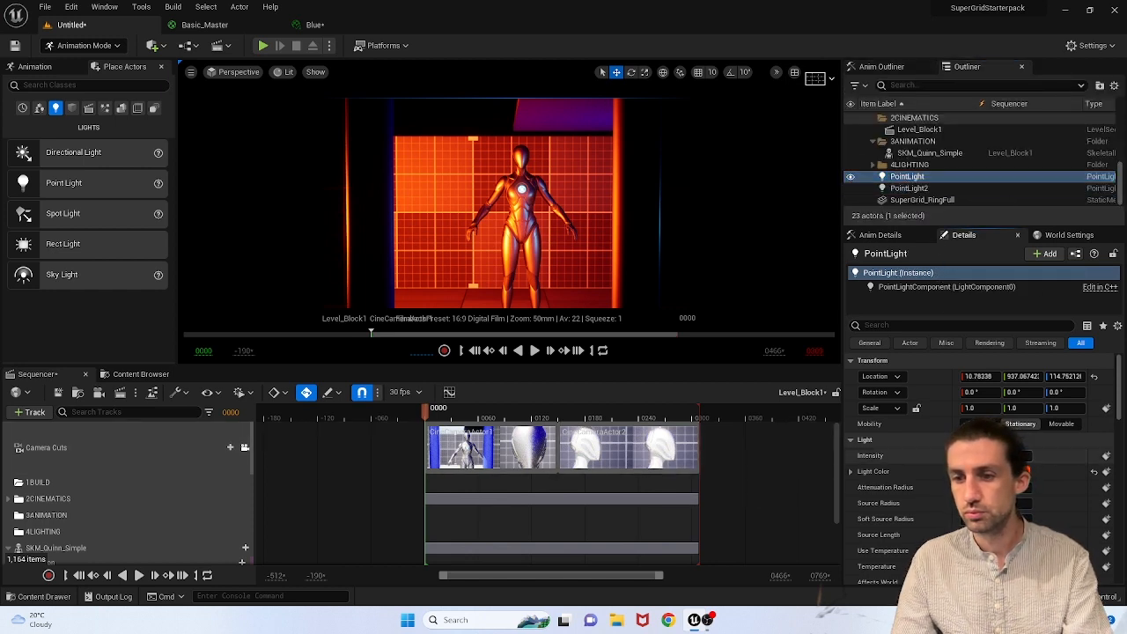
{"action": "key", "text": "Return"}
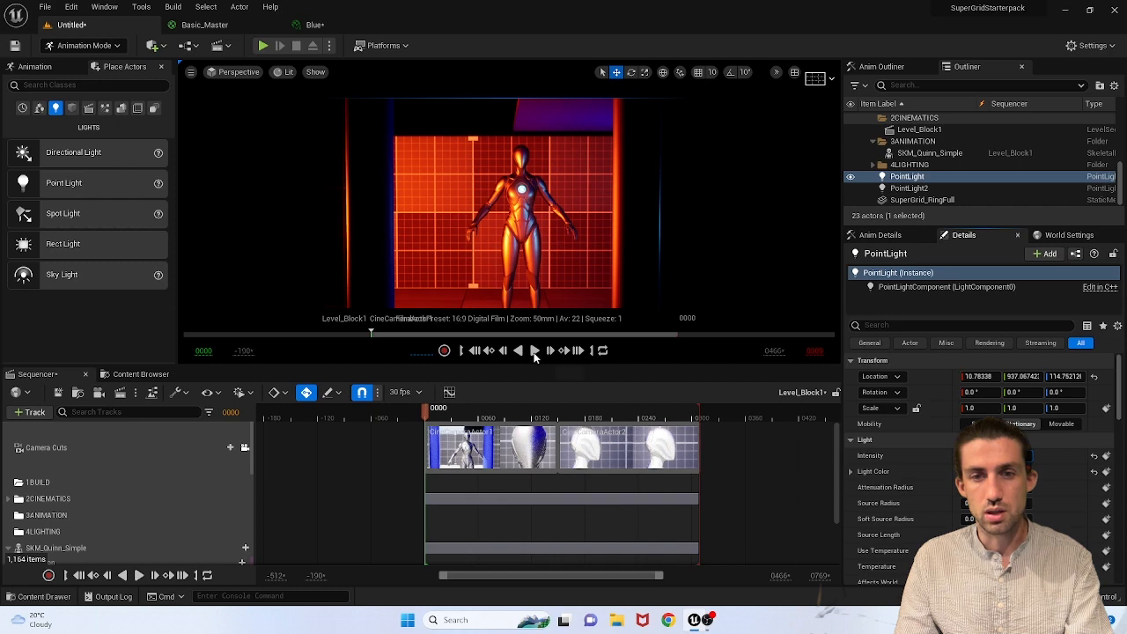
{"action": "left_click", "coordinate": [535, 351]}
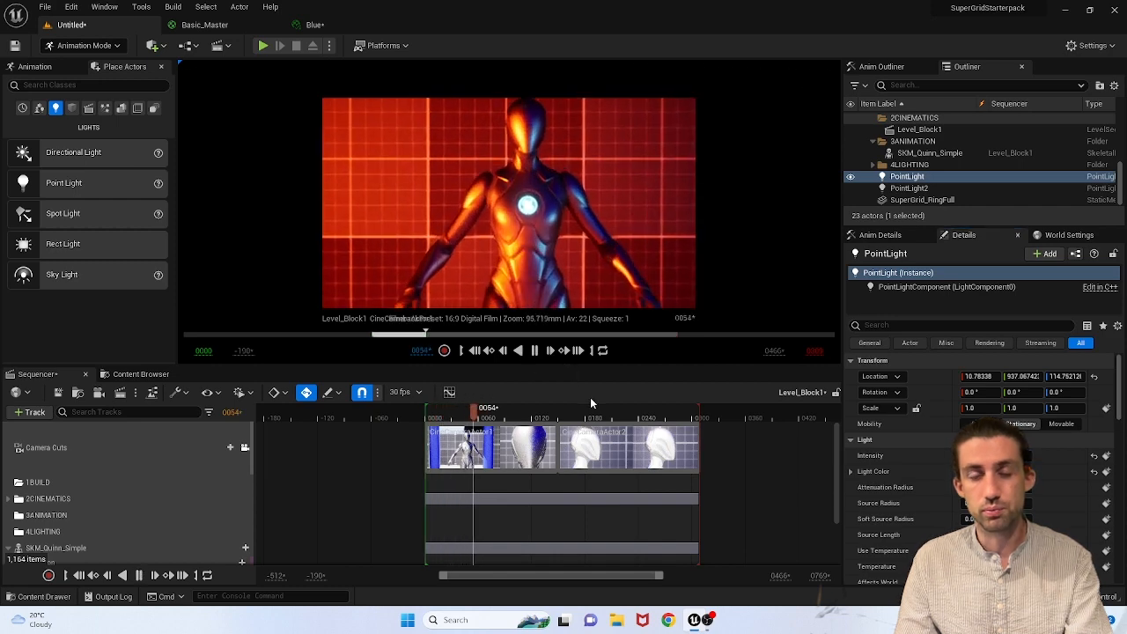